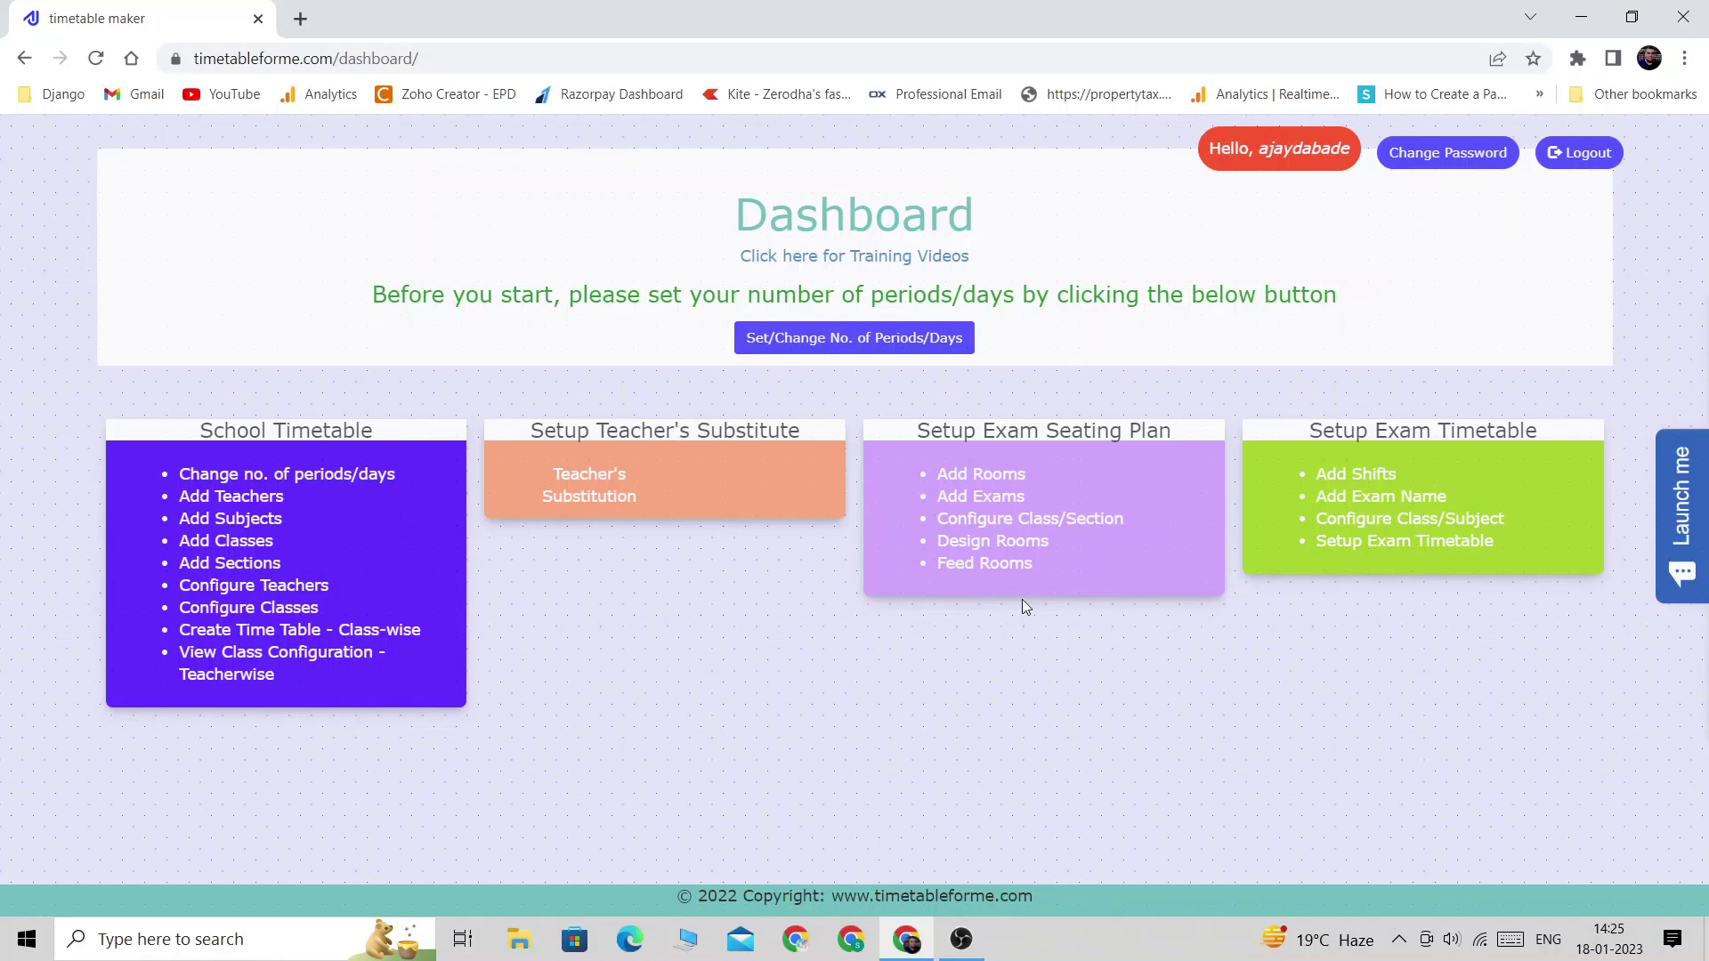
# - Add a room named 14 to the exam seating plan's room list
pyautogui.click(1018, 479)
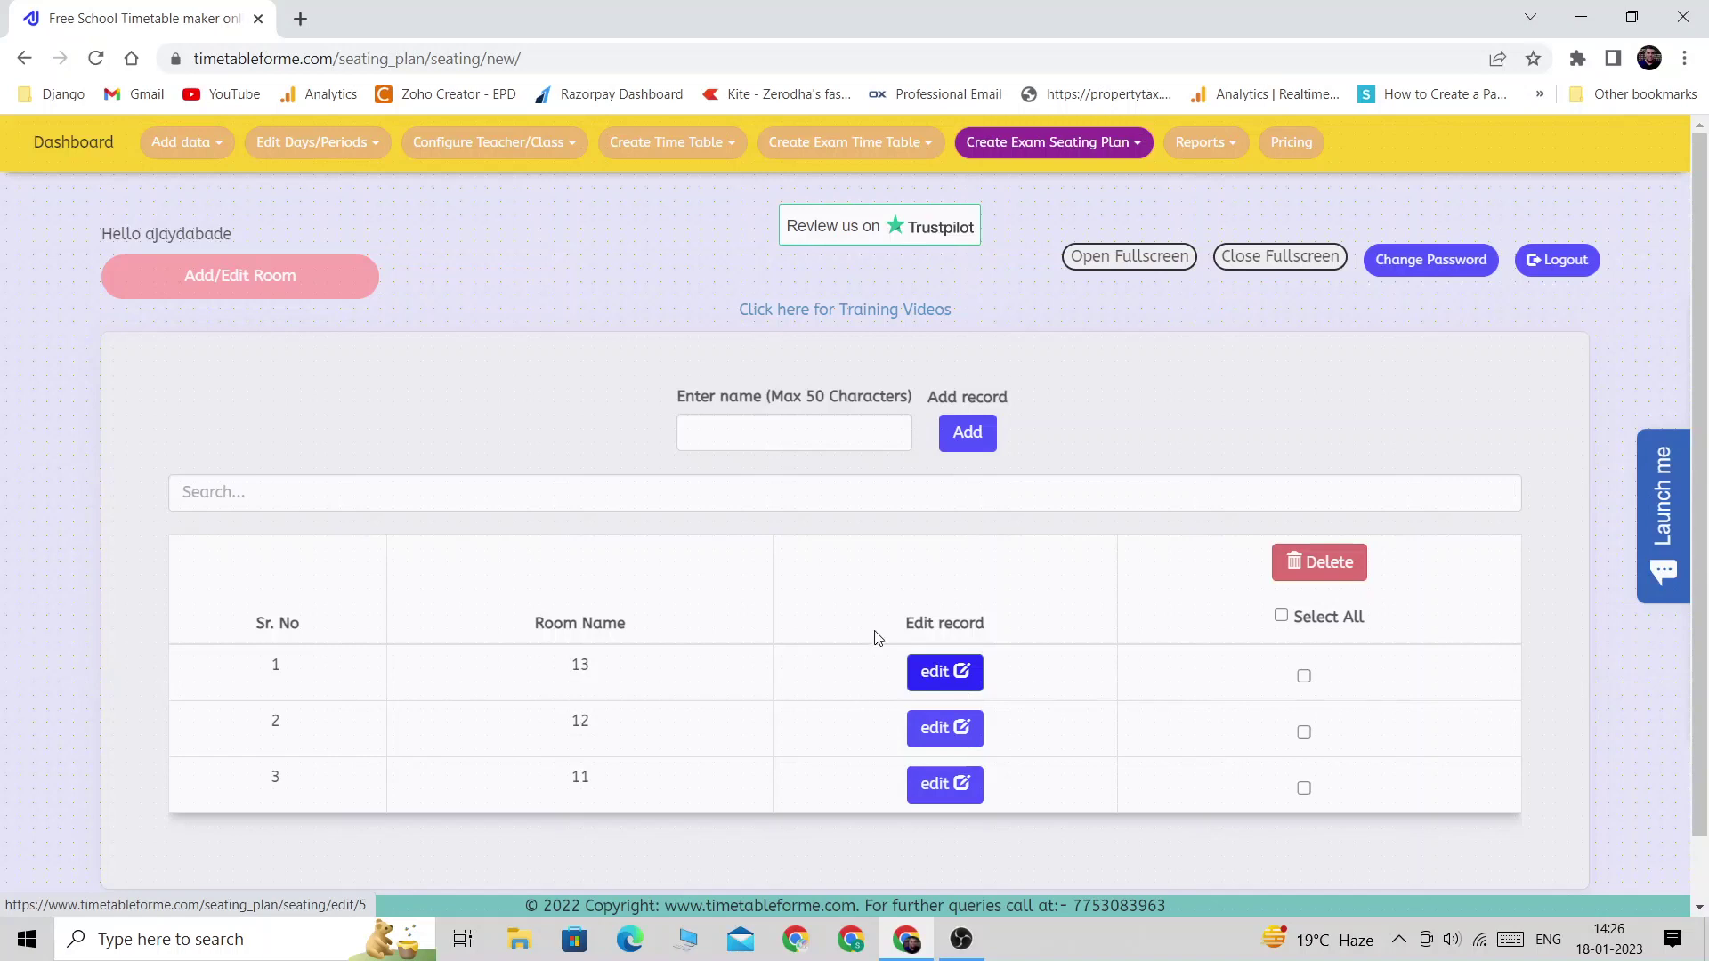
pyautogui.click(787, 433)
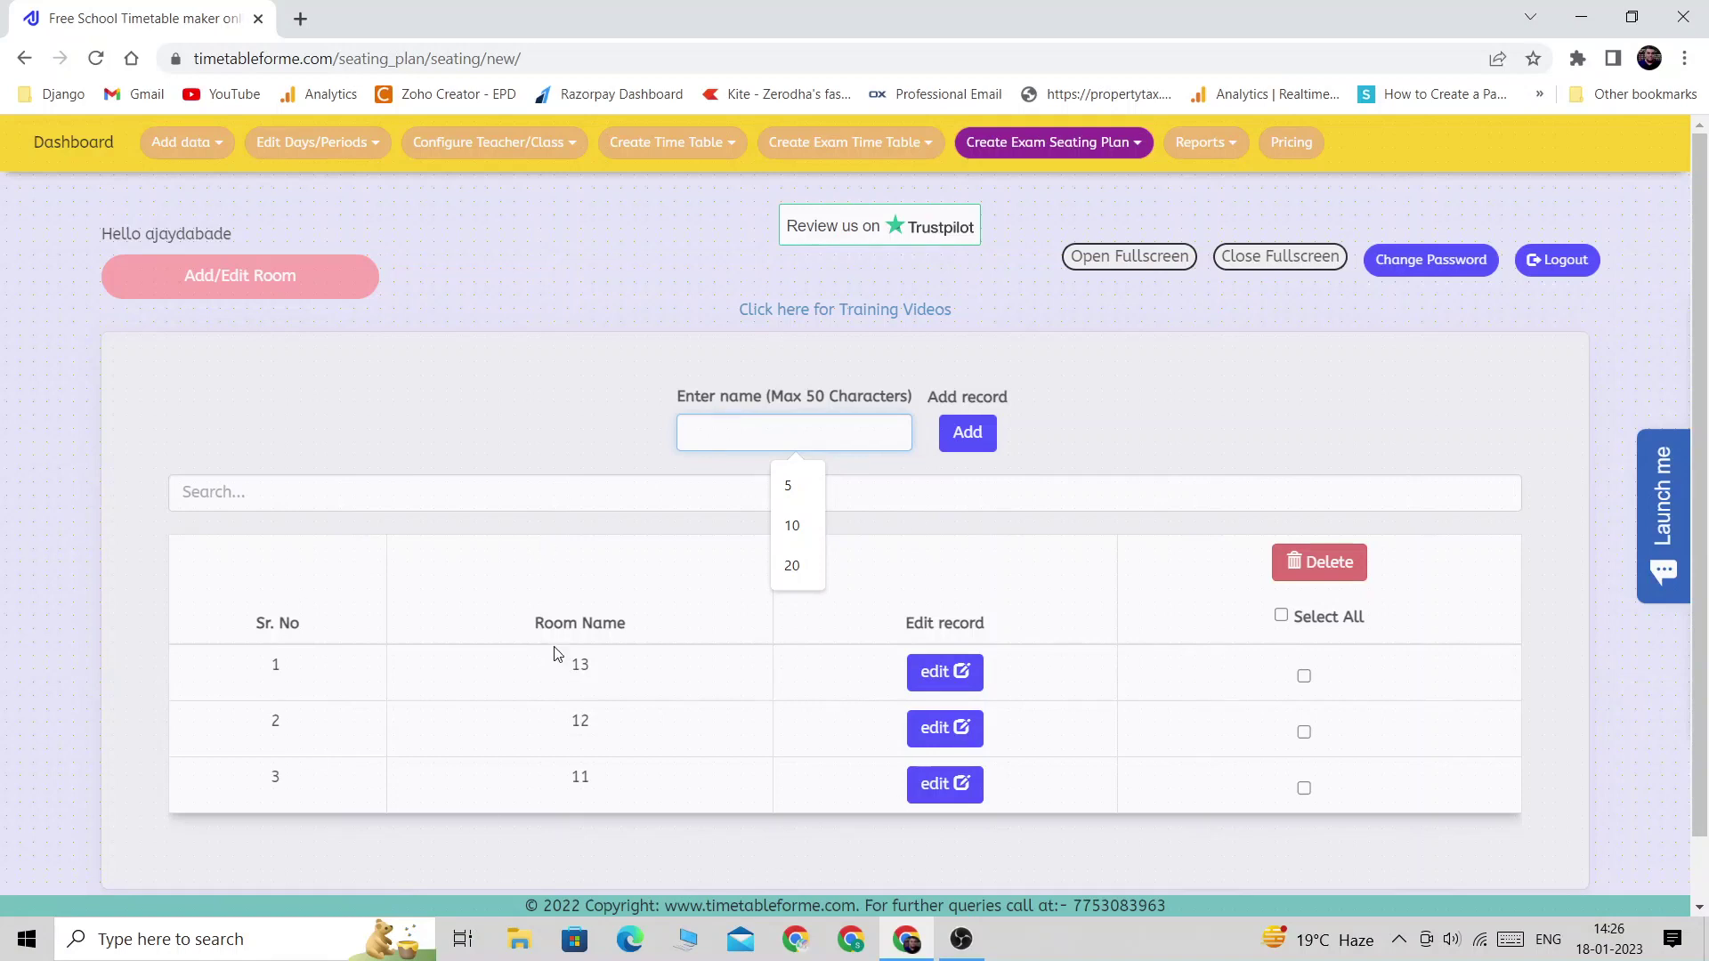
pyautogui.click(605, 732)
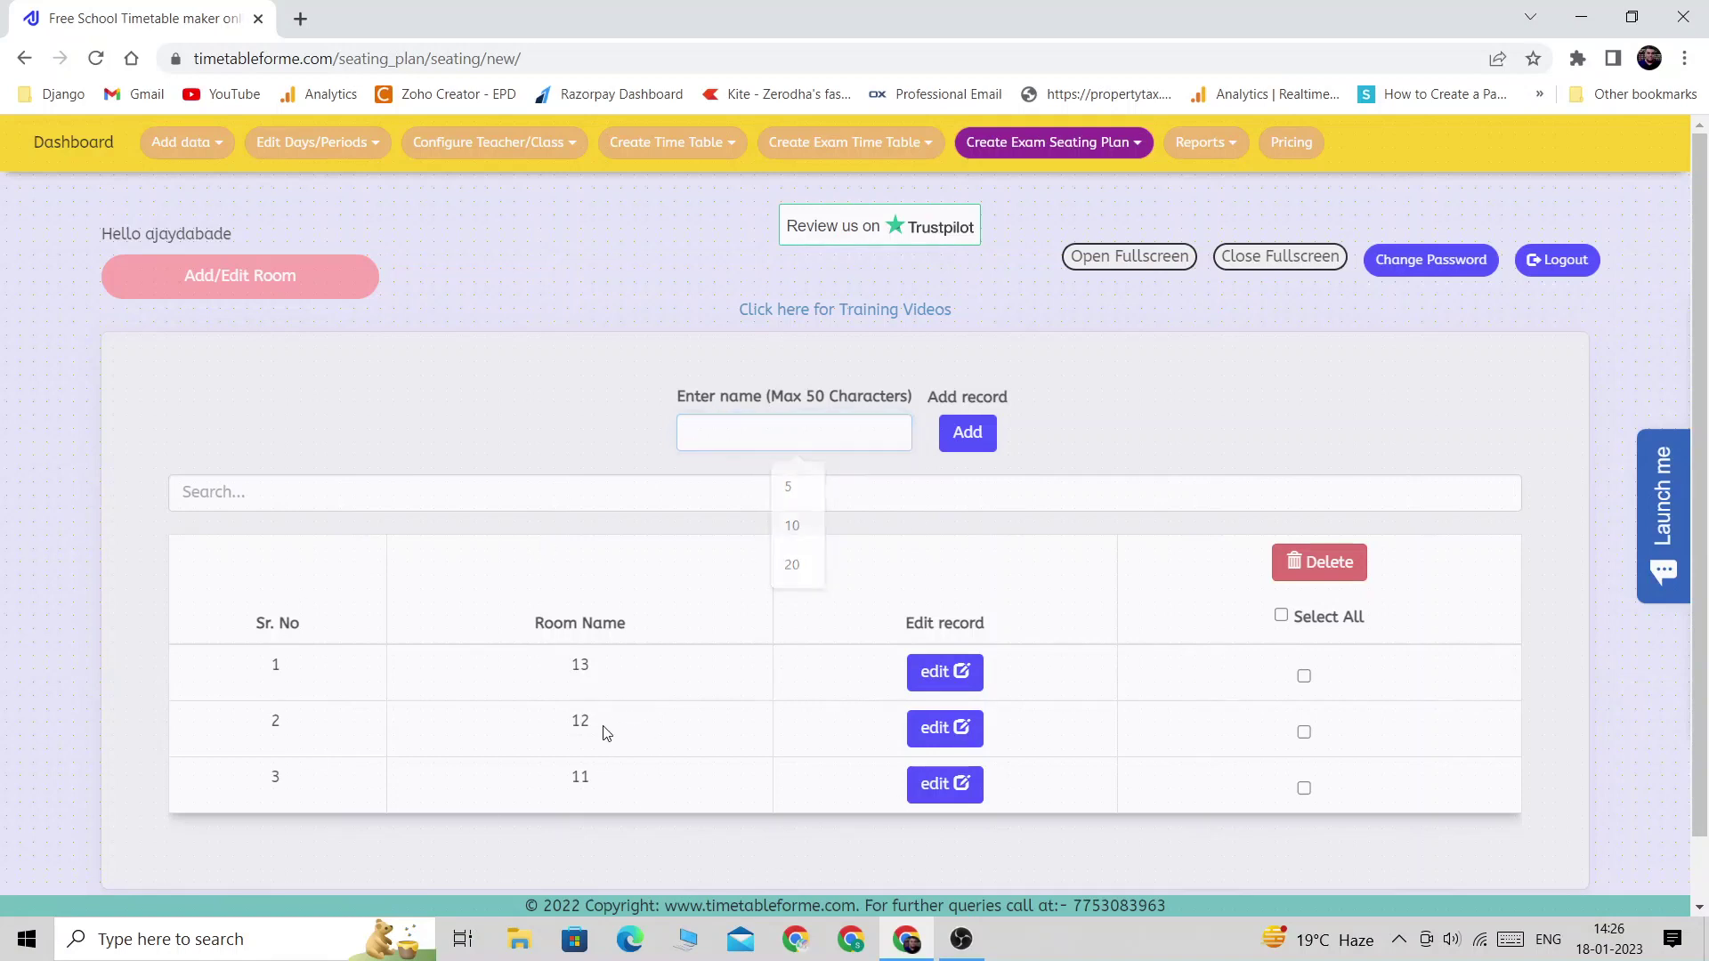
pyautogui.click(752, 438)
pyautogui.write('14')
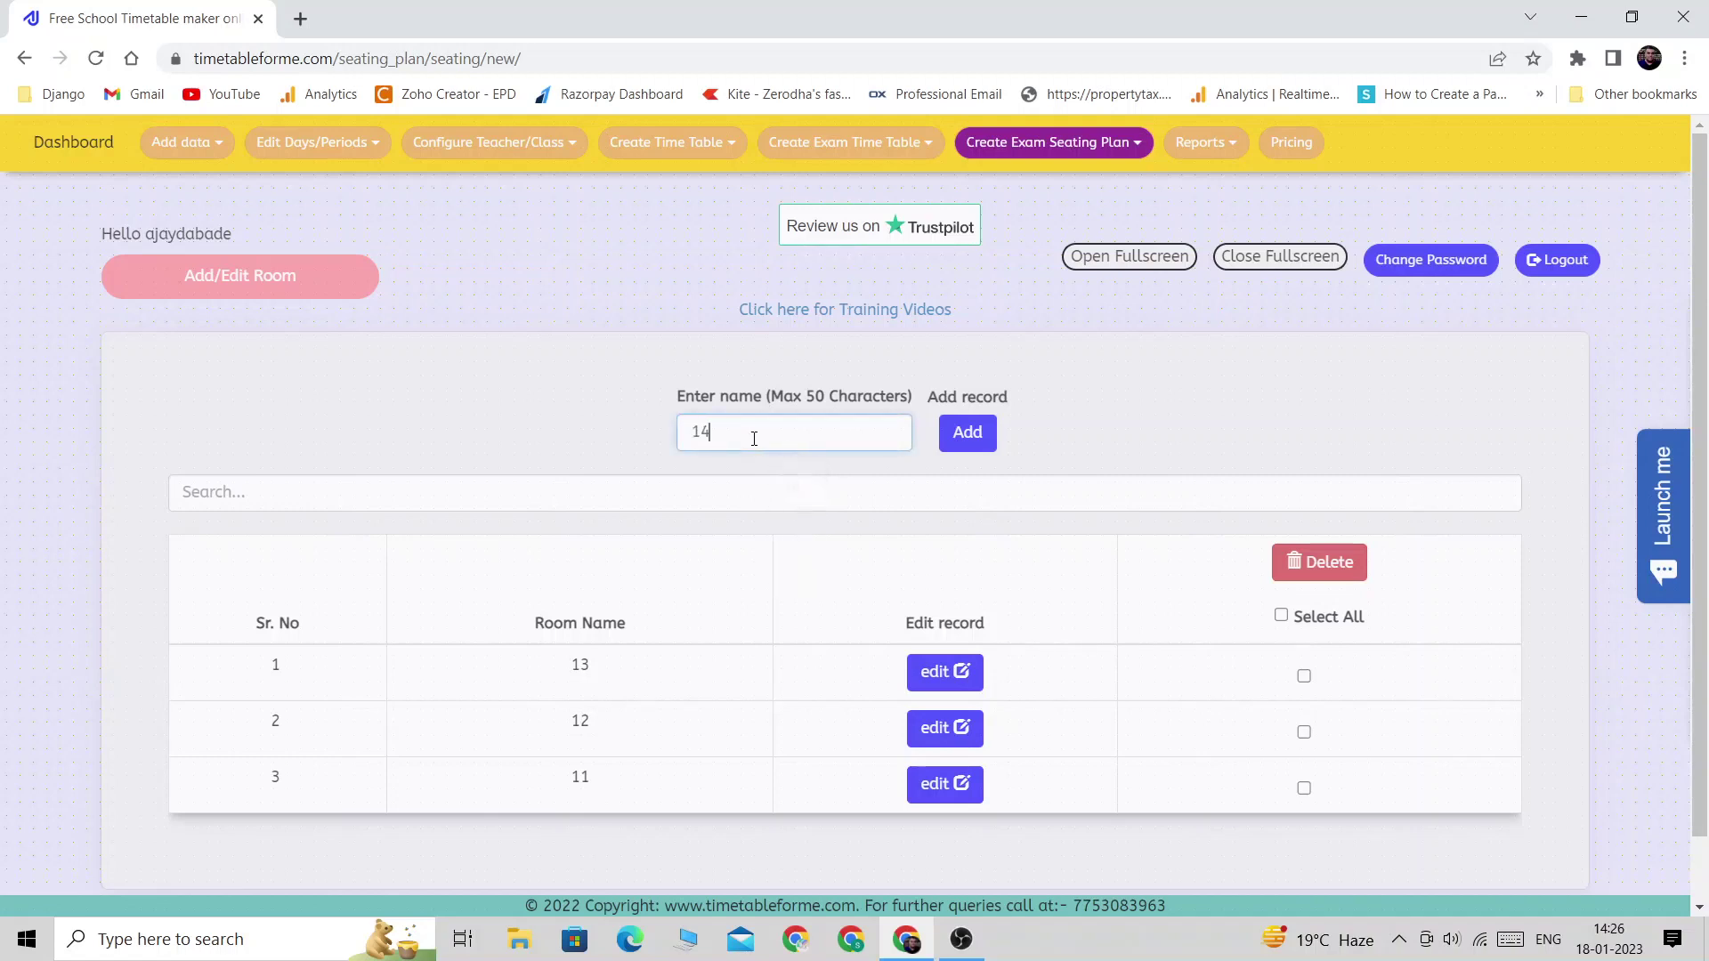
pyautogui.click(966, 436)
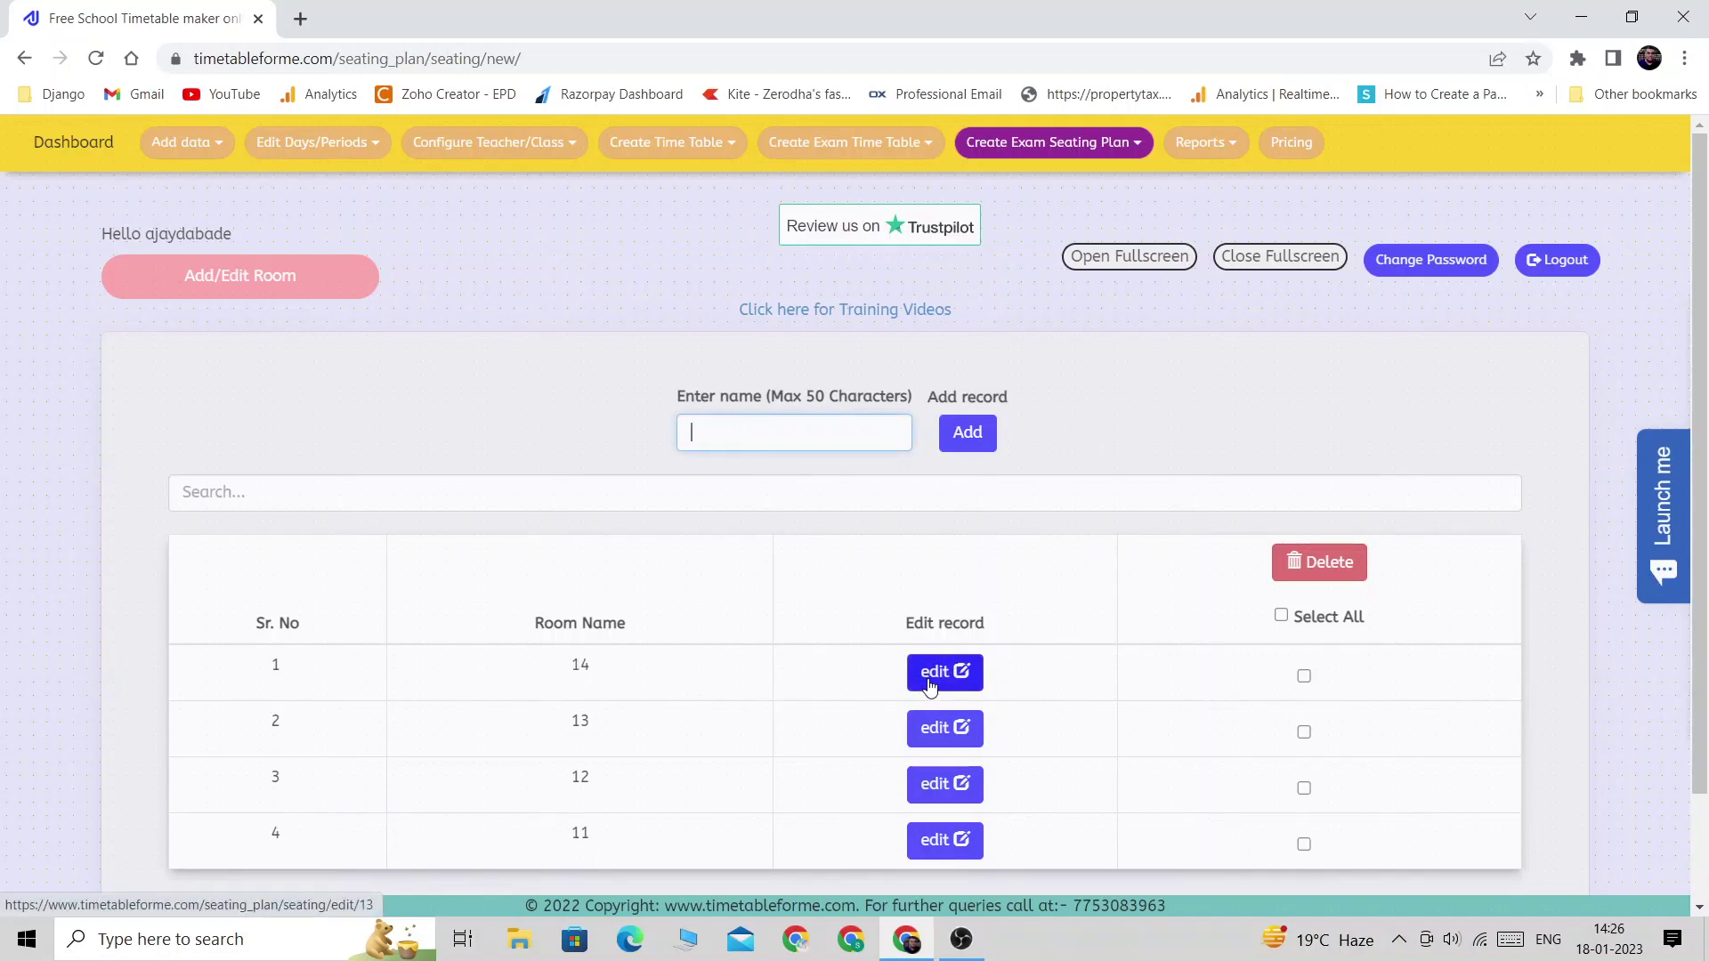
# - Select room 14 and then all the room records in the list
pyautogui.click(1303, 676)
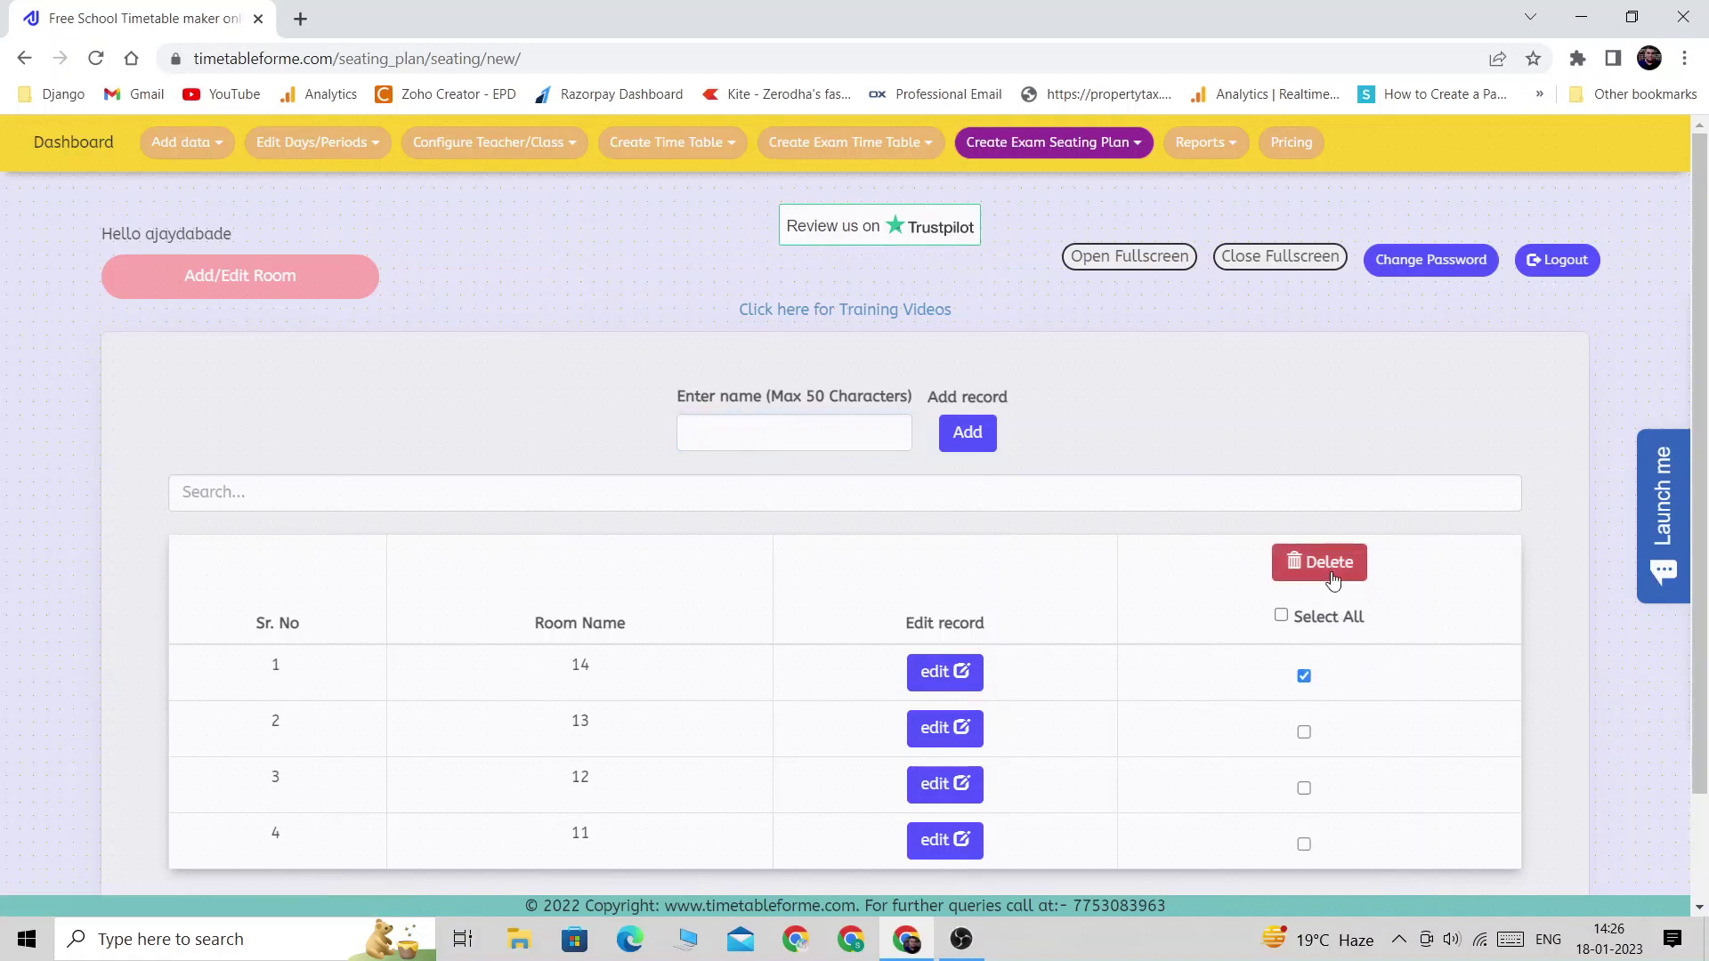
pyautogui.click(1281, 615)
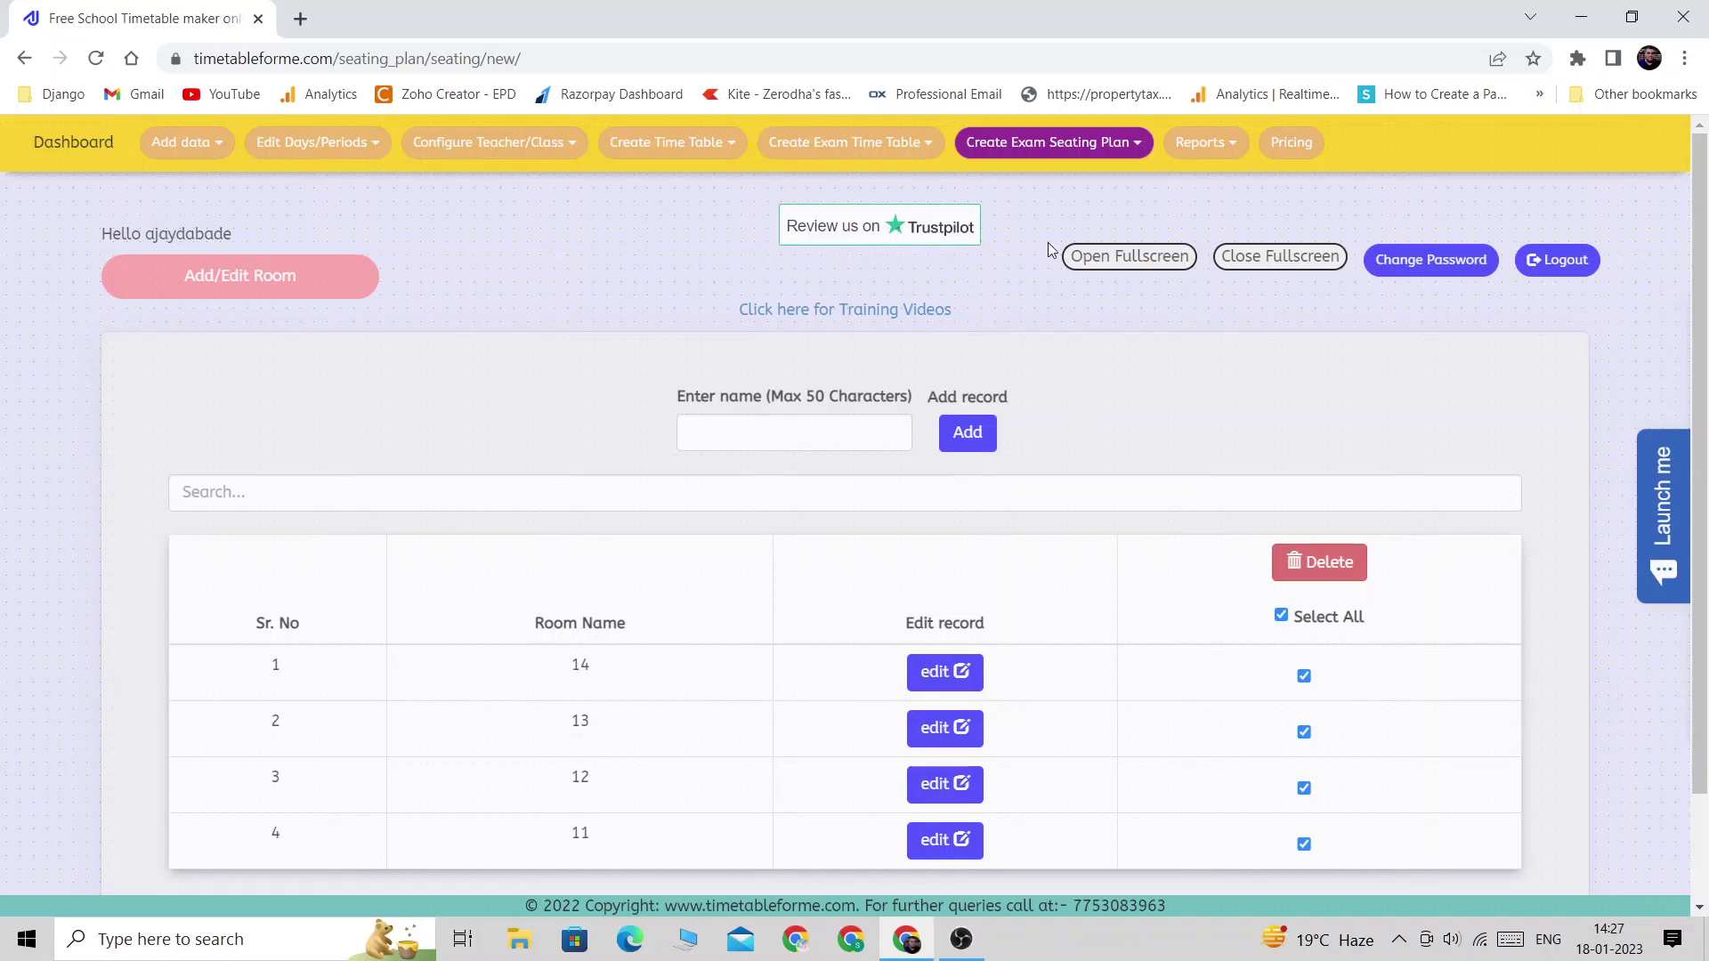
# - Add an exam named Half-Yearly to the exam seating plan's exam list
pyautogui.click(1050, 142)
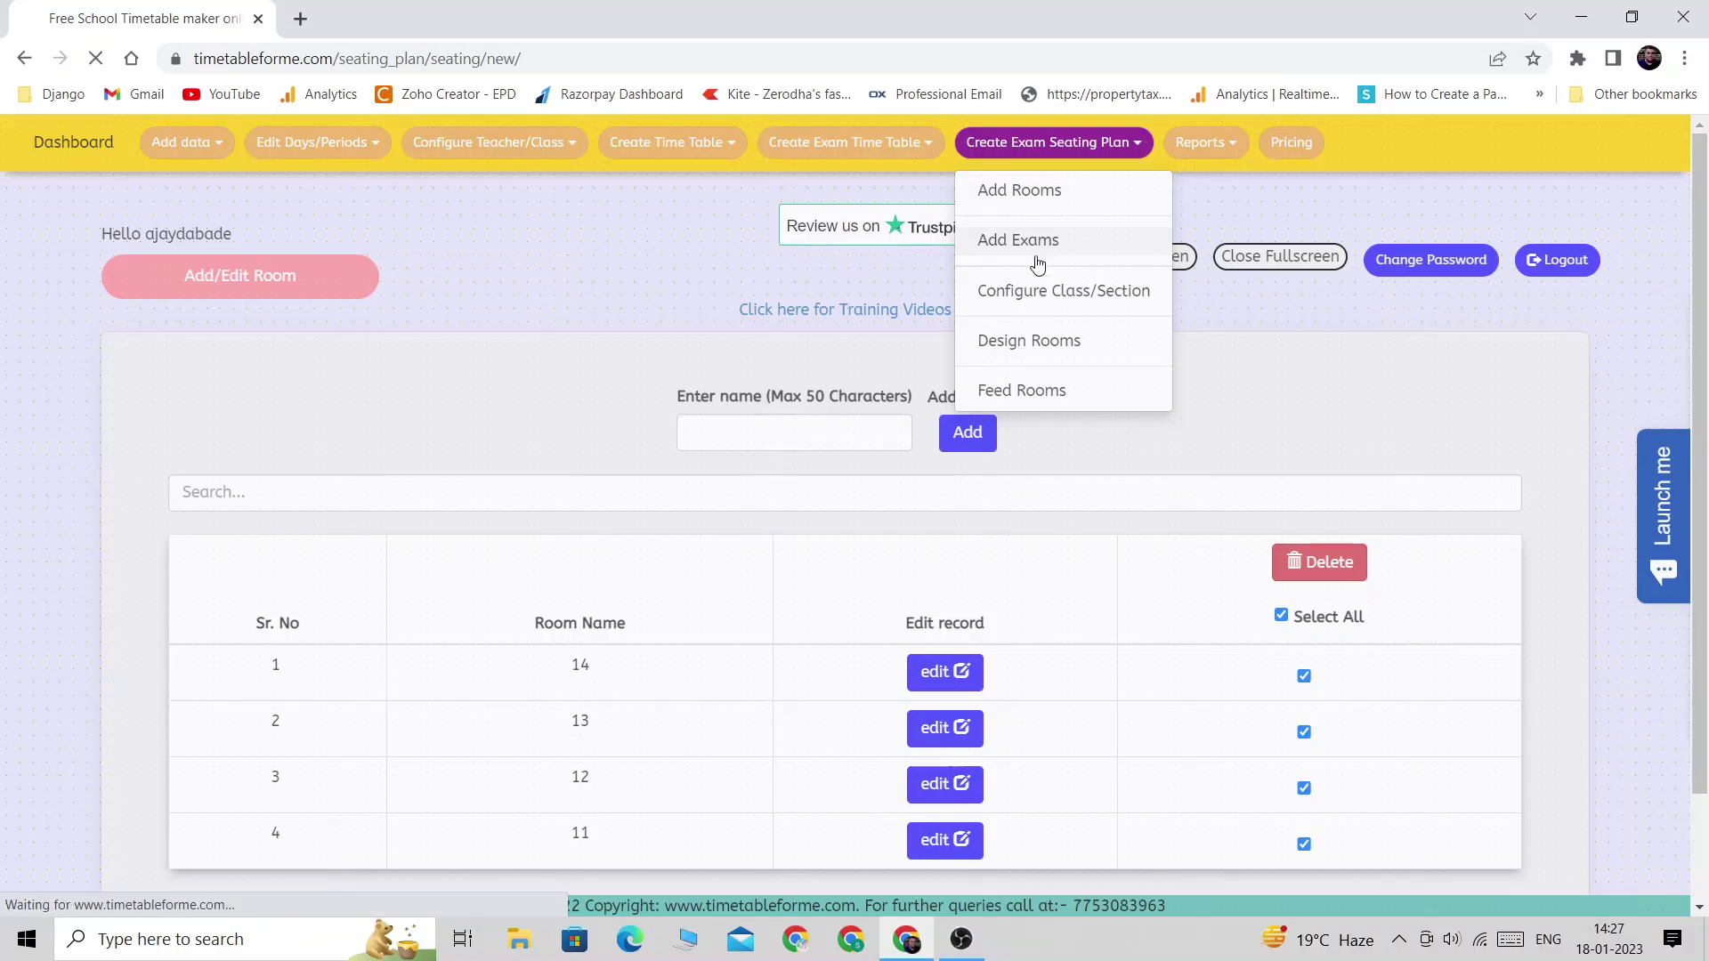
pyautogui.click(1053, 252)
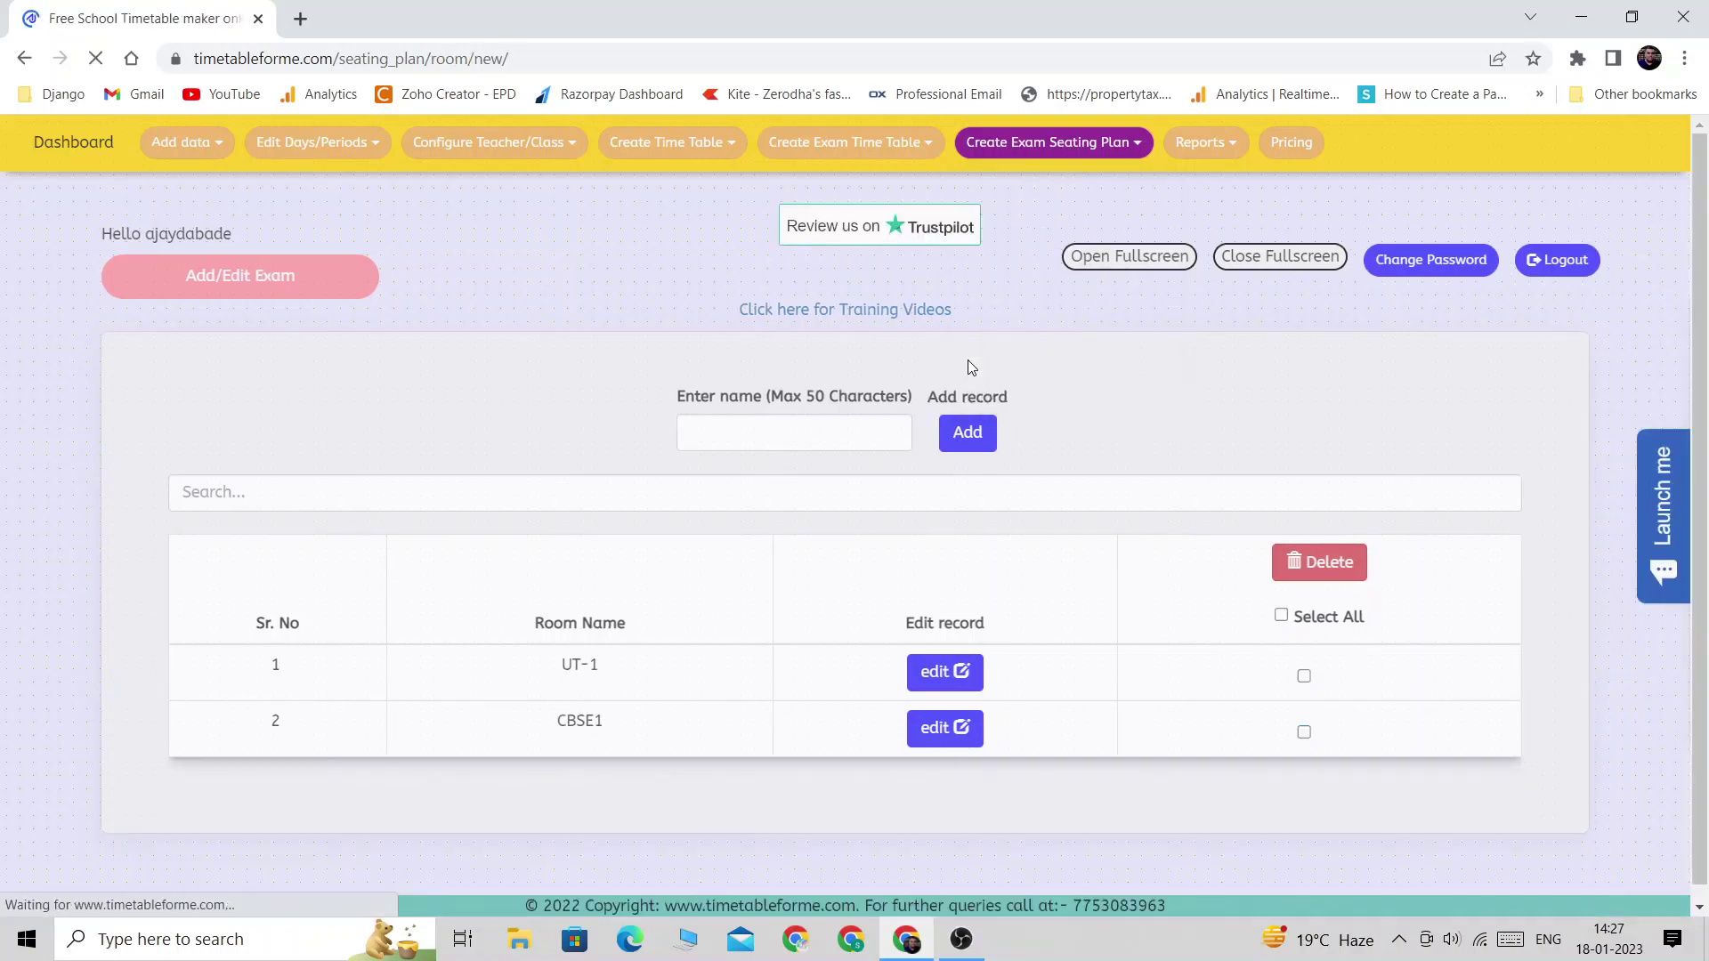
pyautogui.click(798, 433)
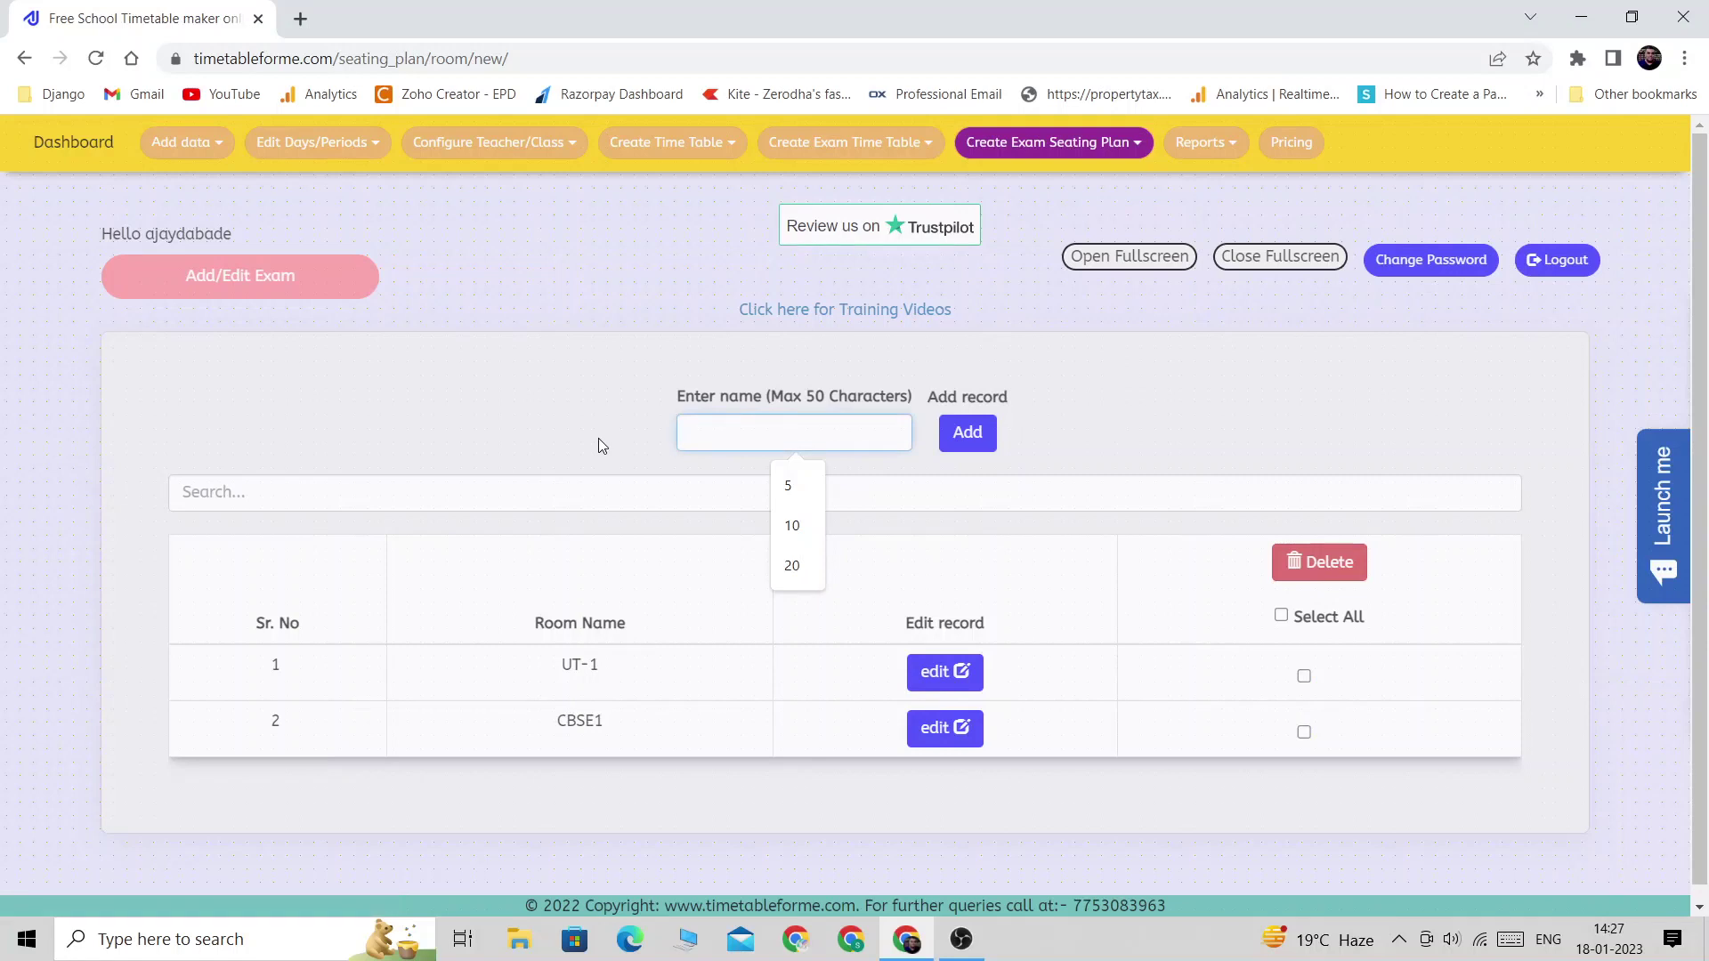
pyautogui.click(646, 665)
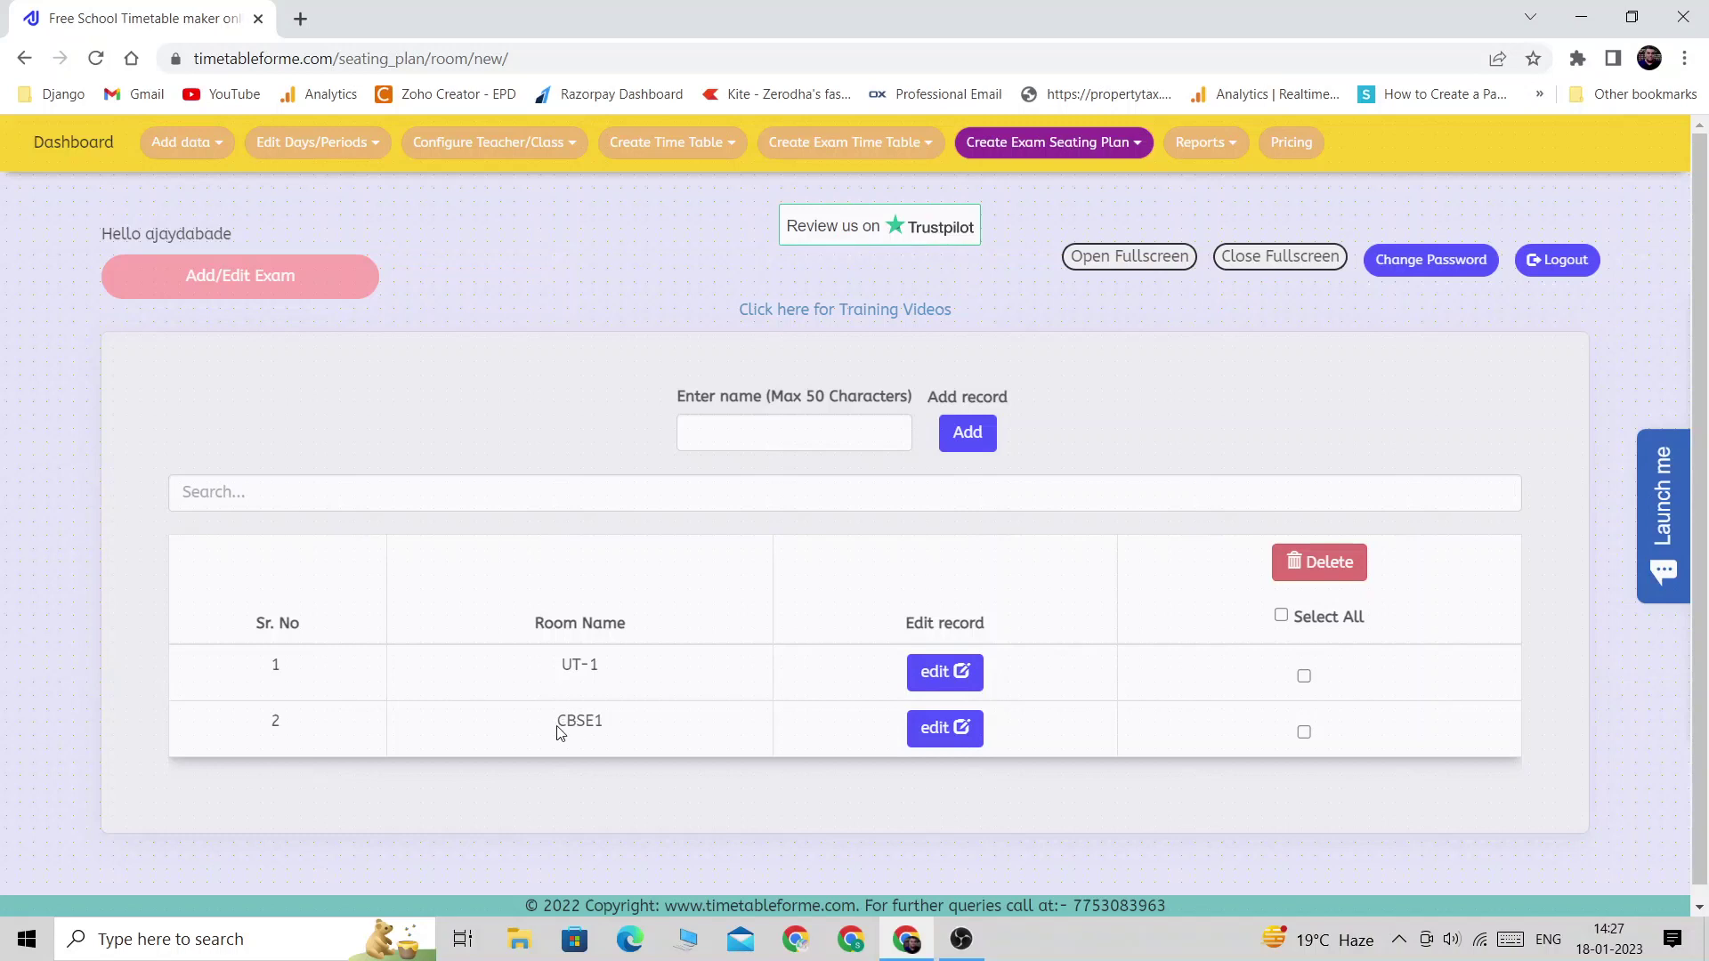
pyautogui.moveTo(557, 724); pyautogui.dragTo(656, 732)
pyautogui.click(728, 436)
pyautogui.write('H')
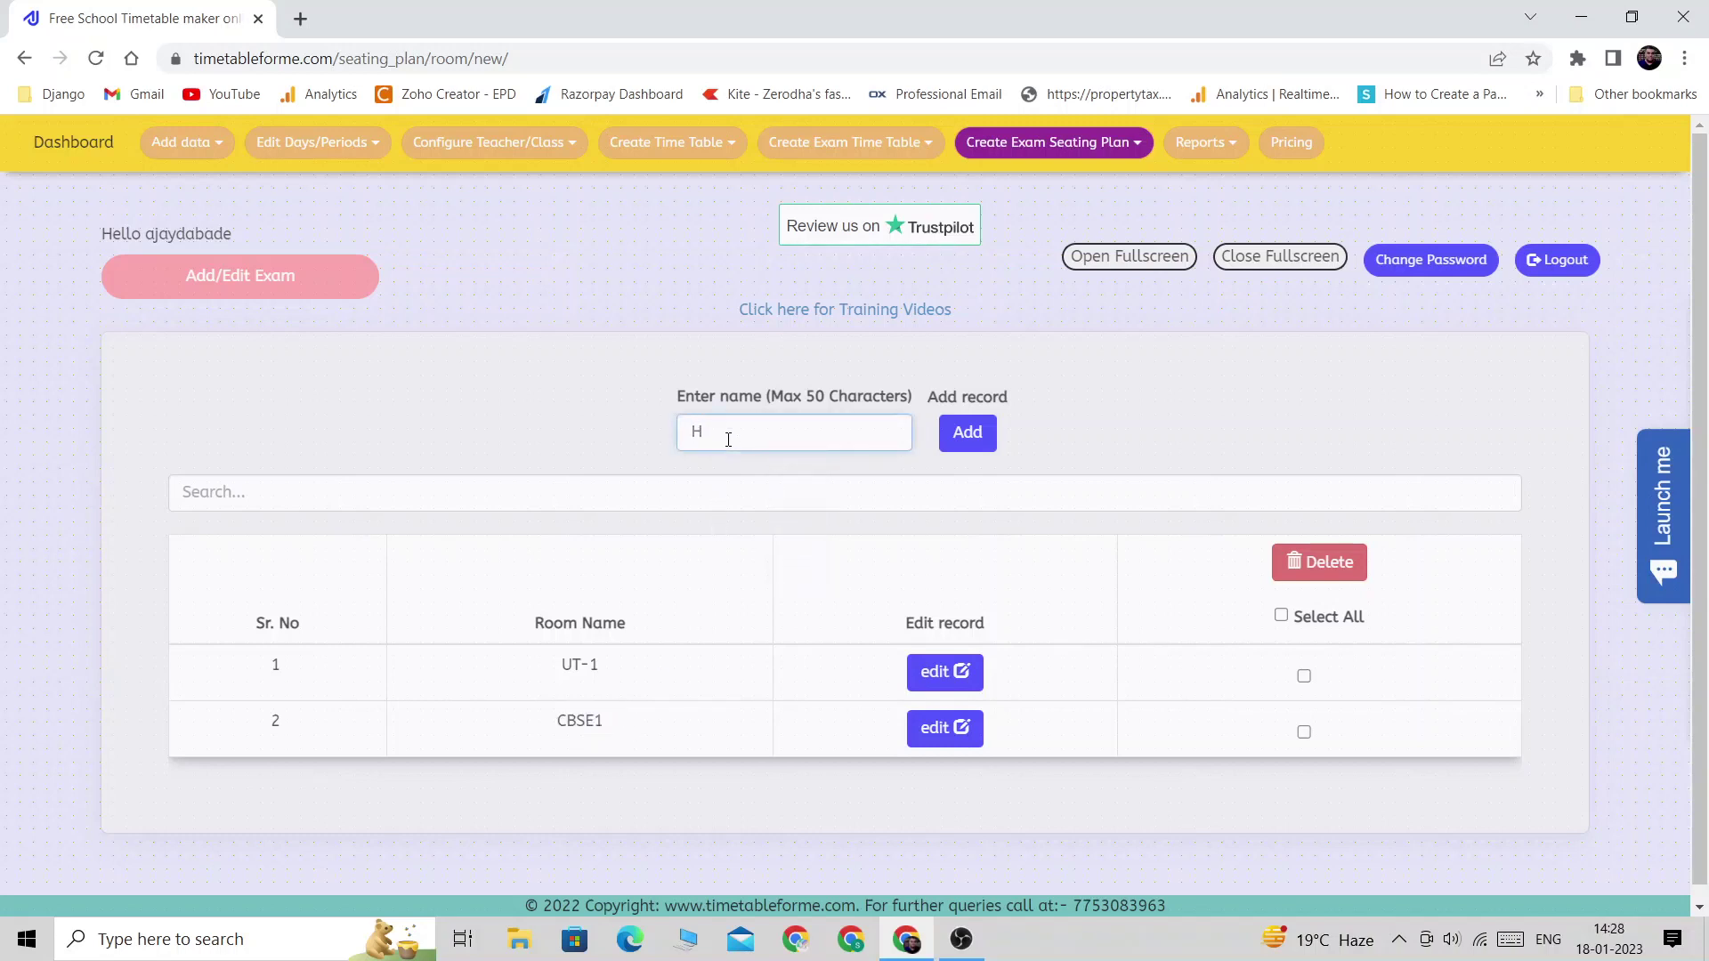
pyautogui.write('alf-Yearly')
pyautogui.click(967, 432)
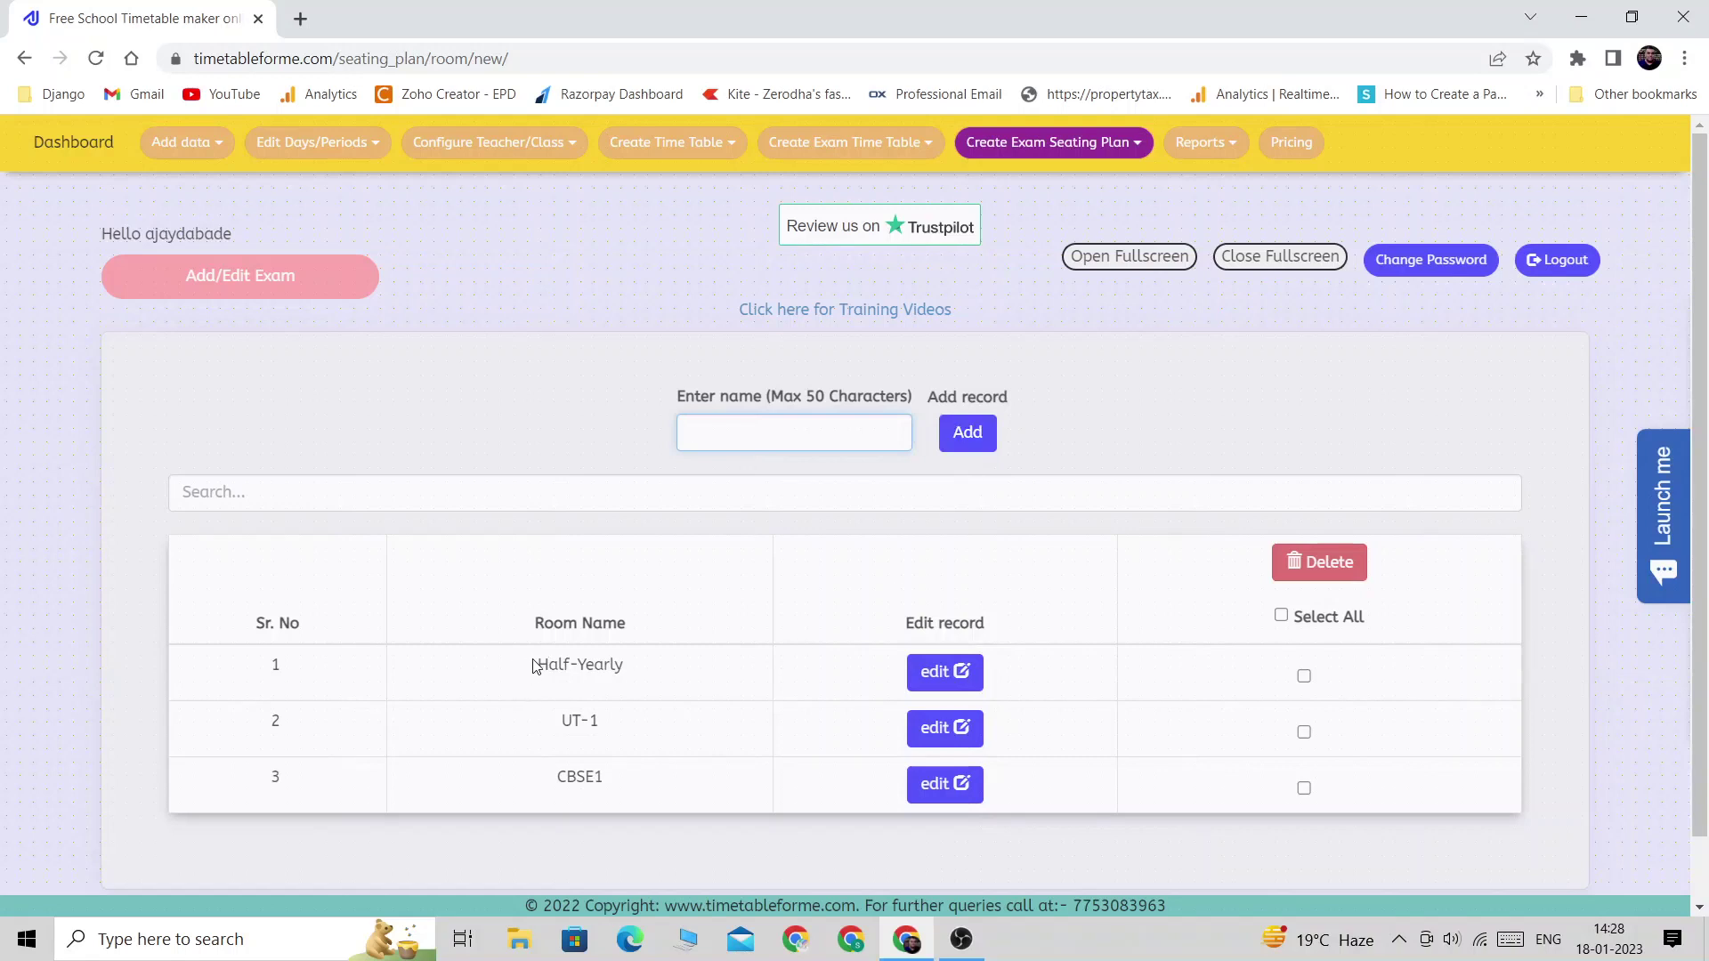
pyautogui.moveTo(534, 662); pyautogui.dragTo(673, 665)
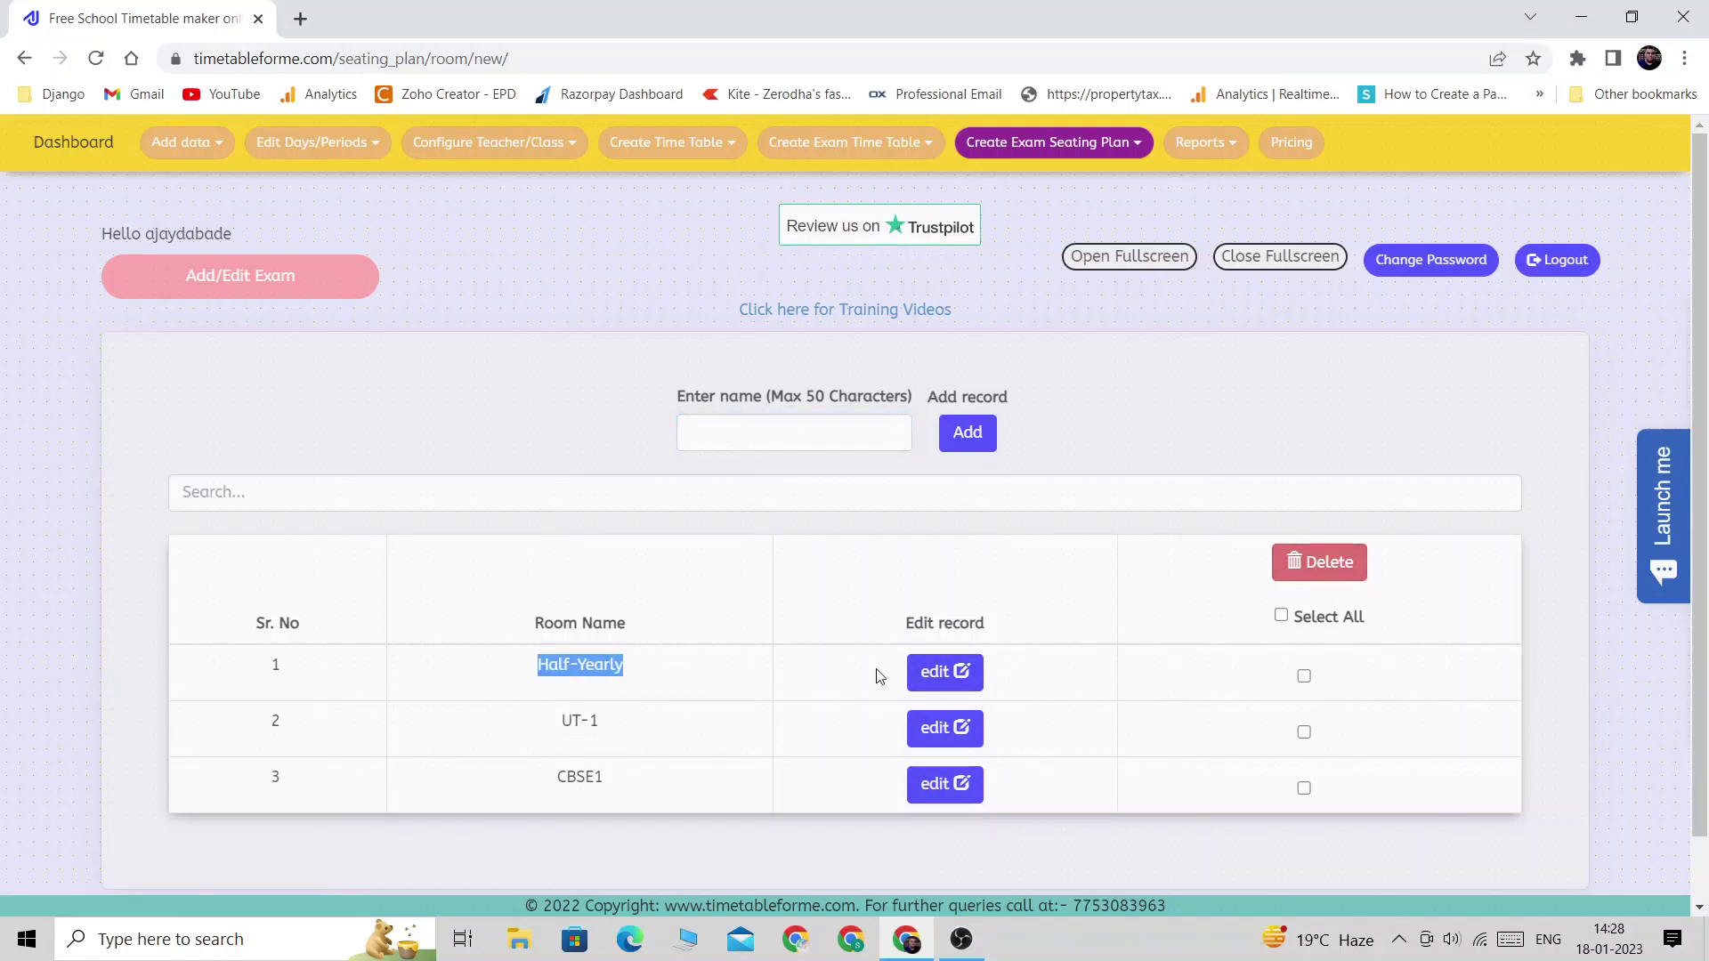
pyautogui.click(845, 579)
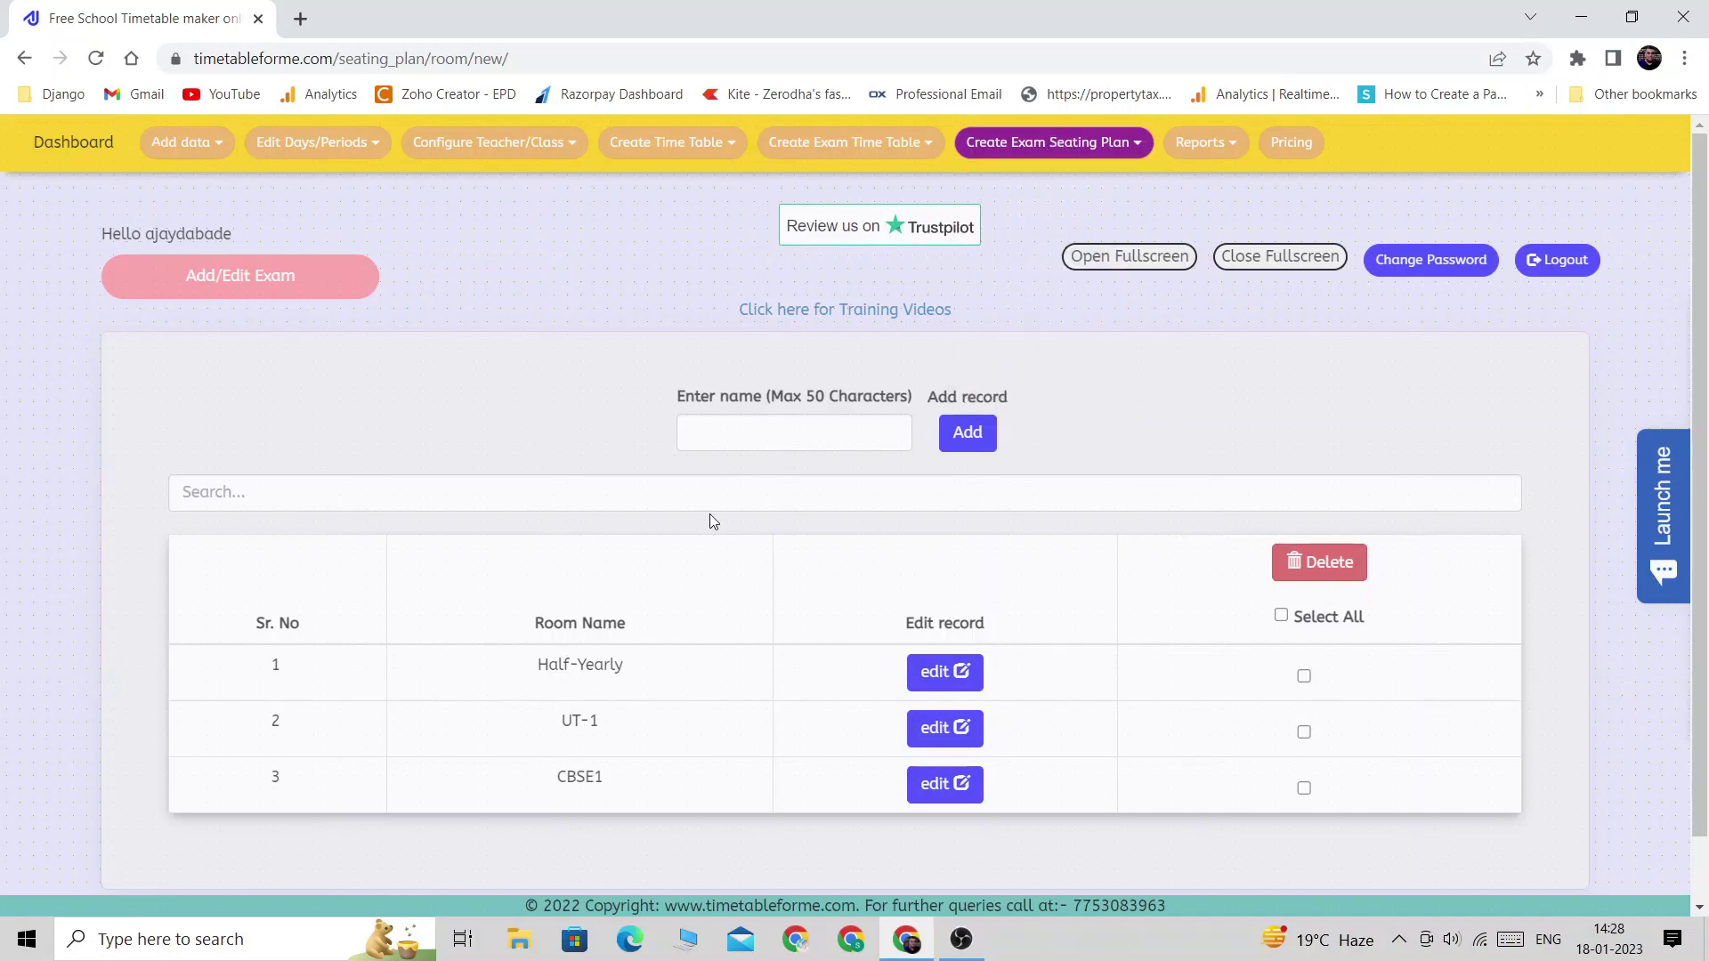
# - Open the seating plan's class/section configuration and choose class V, section A for a new record
pyautogui.moveTo(1079, 146)
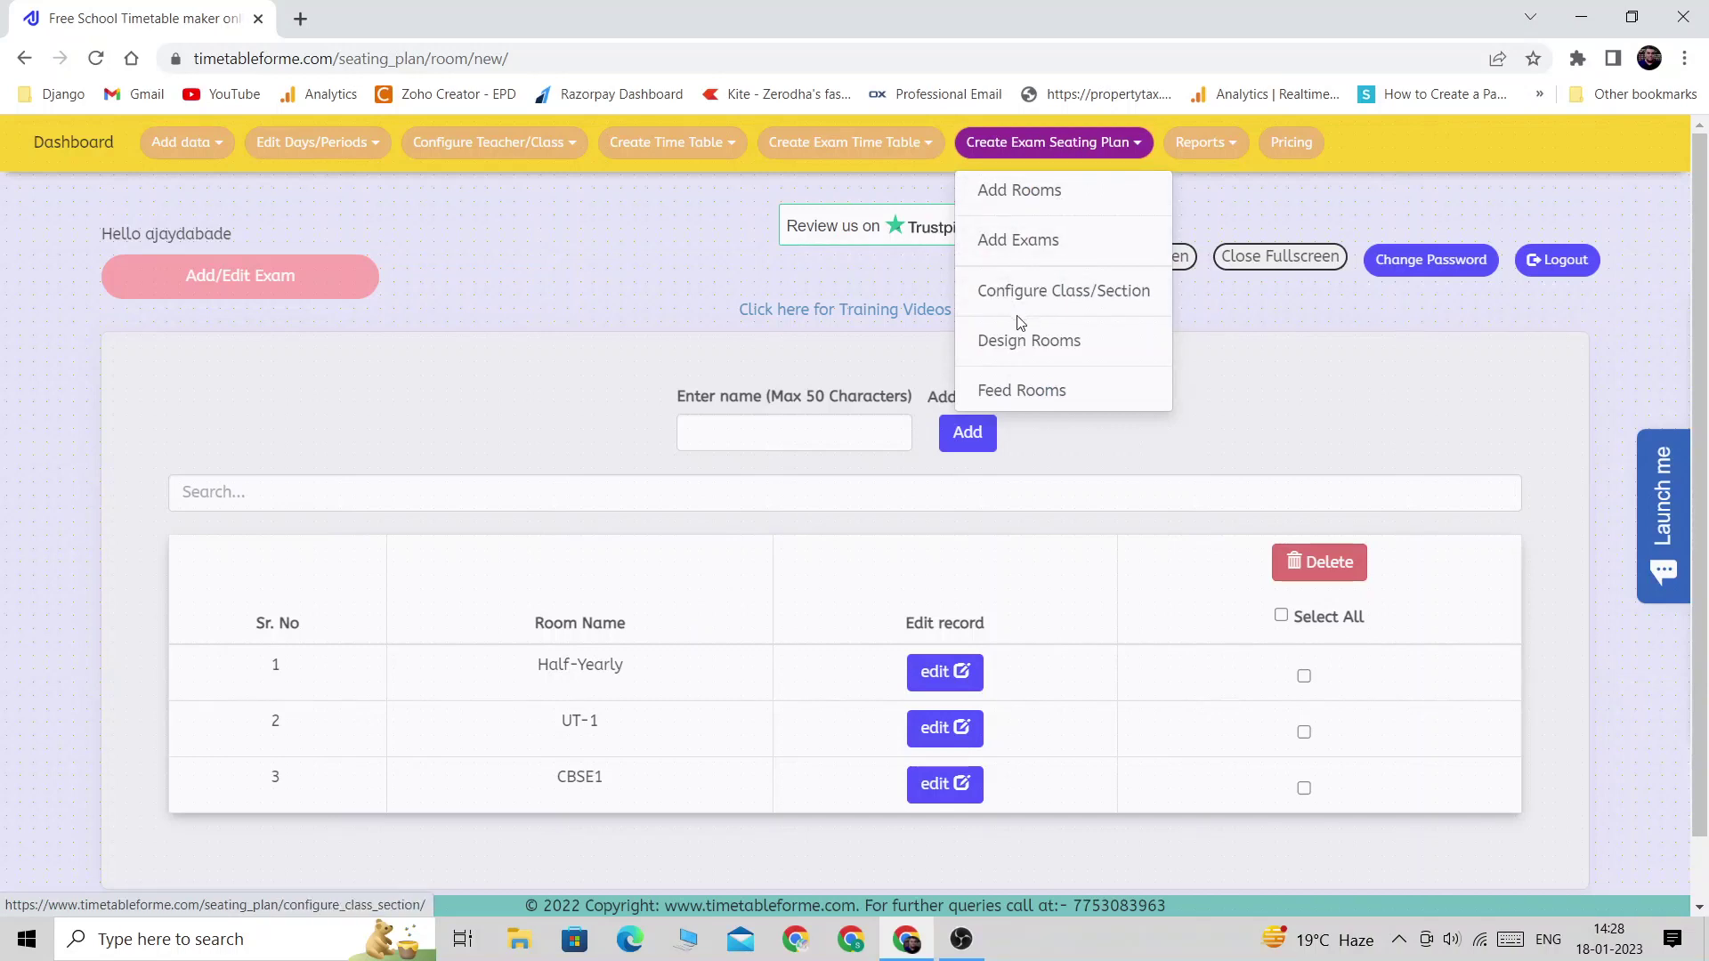
pyautogui.click(1007, 294)
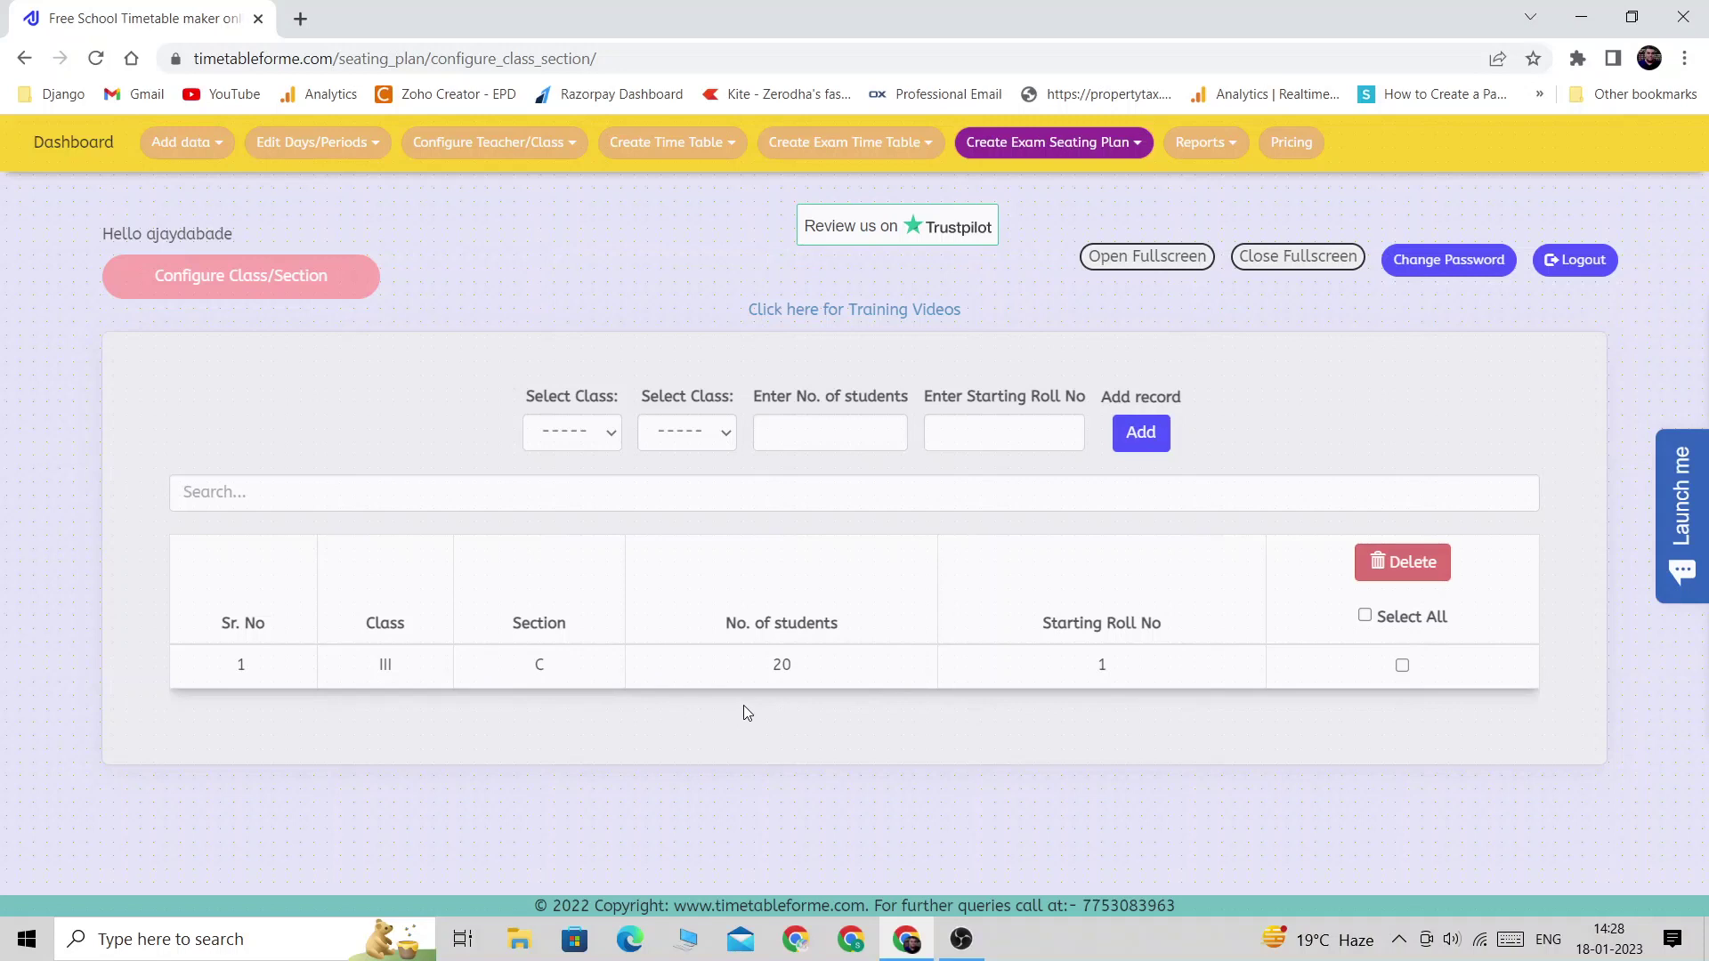
pyautogui.doubleClick(780, 665)
pyautogui.moveTo(1081, 673); pyautogui.dragTo(1132, 667)
pyautogui.click(578, 436)
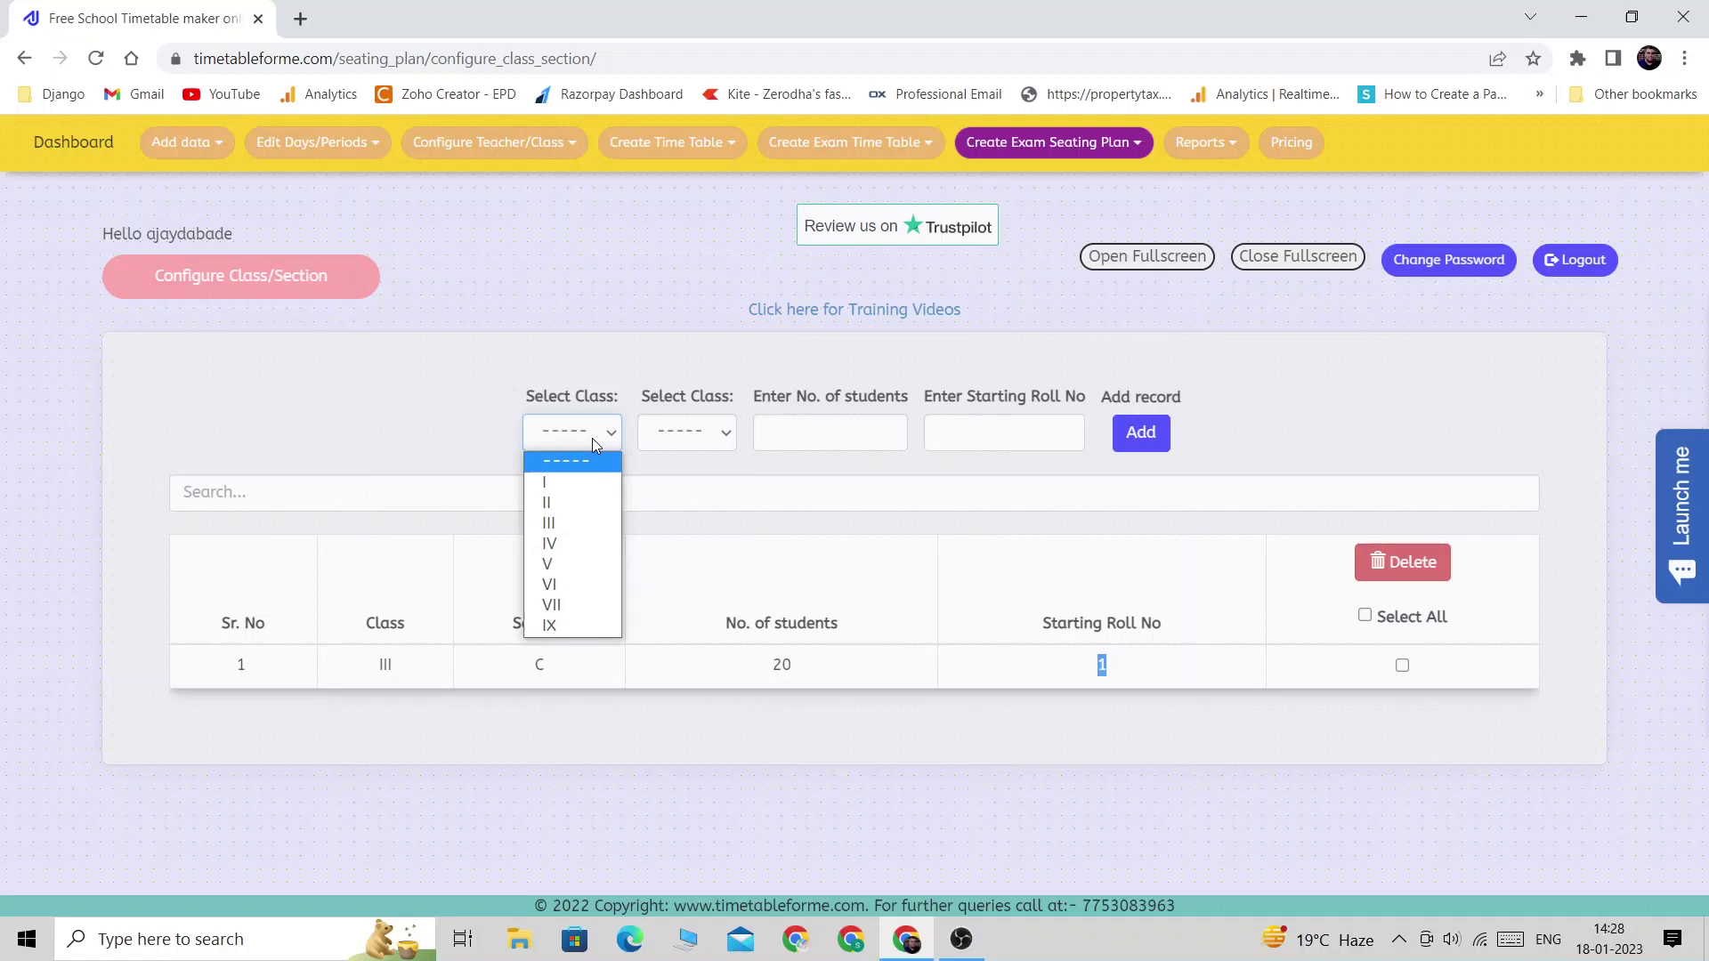
pyautogui.click(589, 523)
pyautogui.click(670, 434)
pyautogui.click(670, 495)
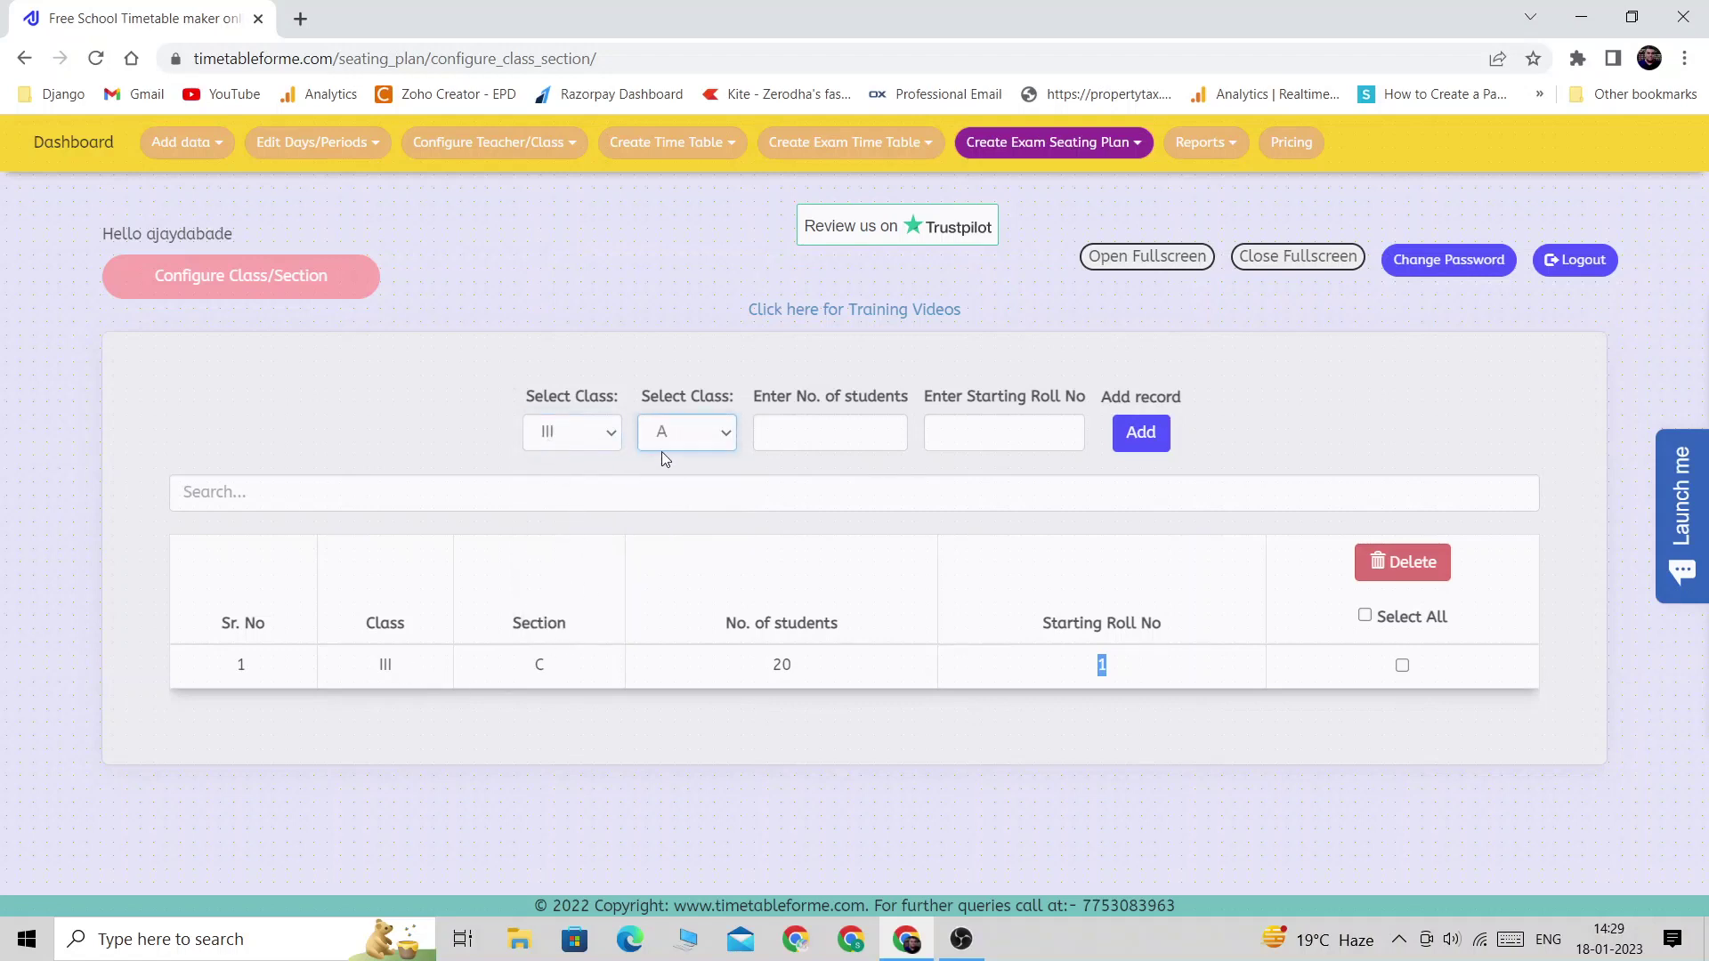
pyautogui.click(574, 442)
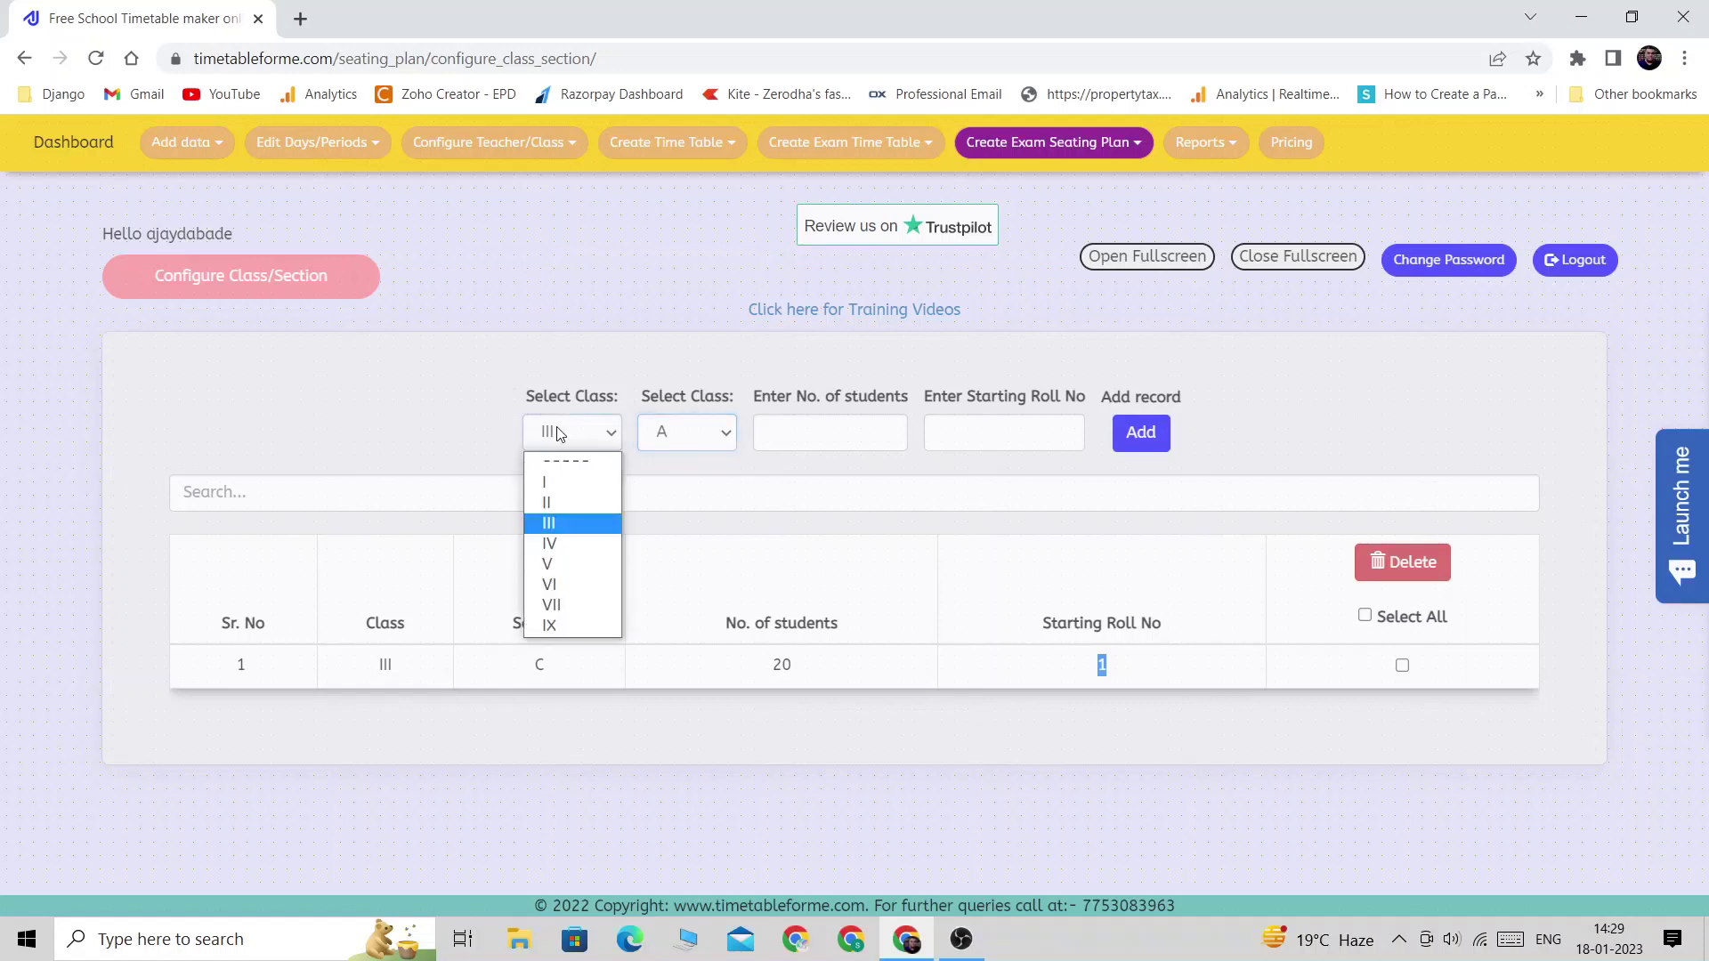
pyautogui.click(578, 563)
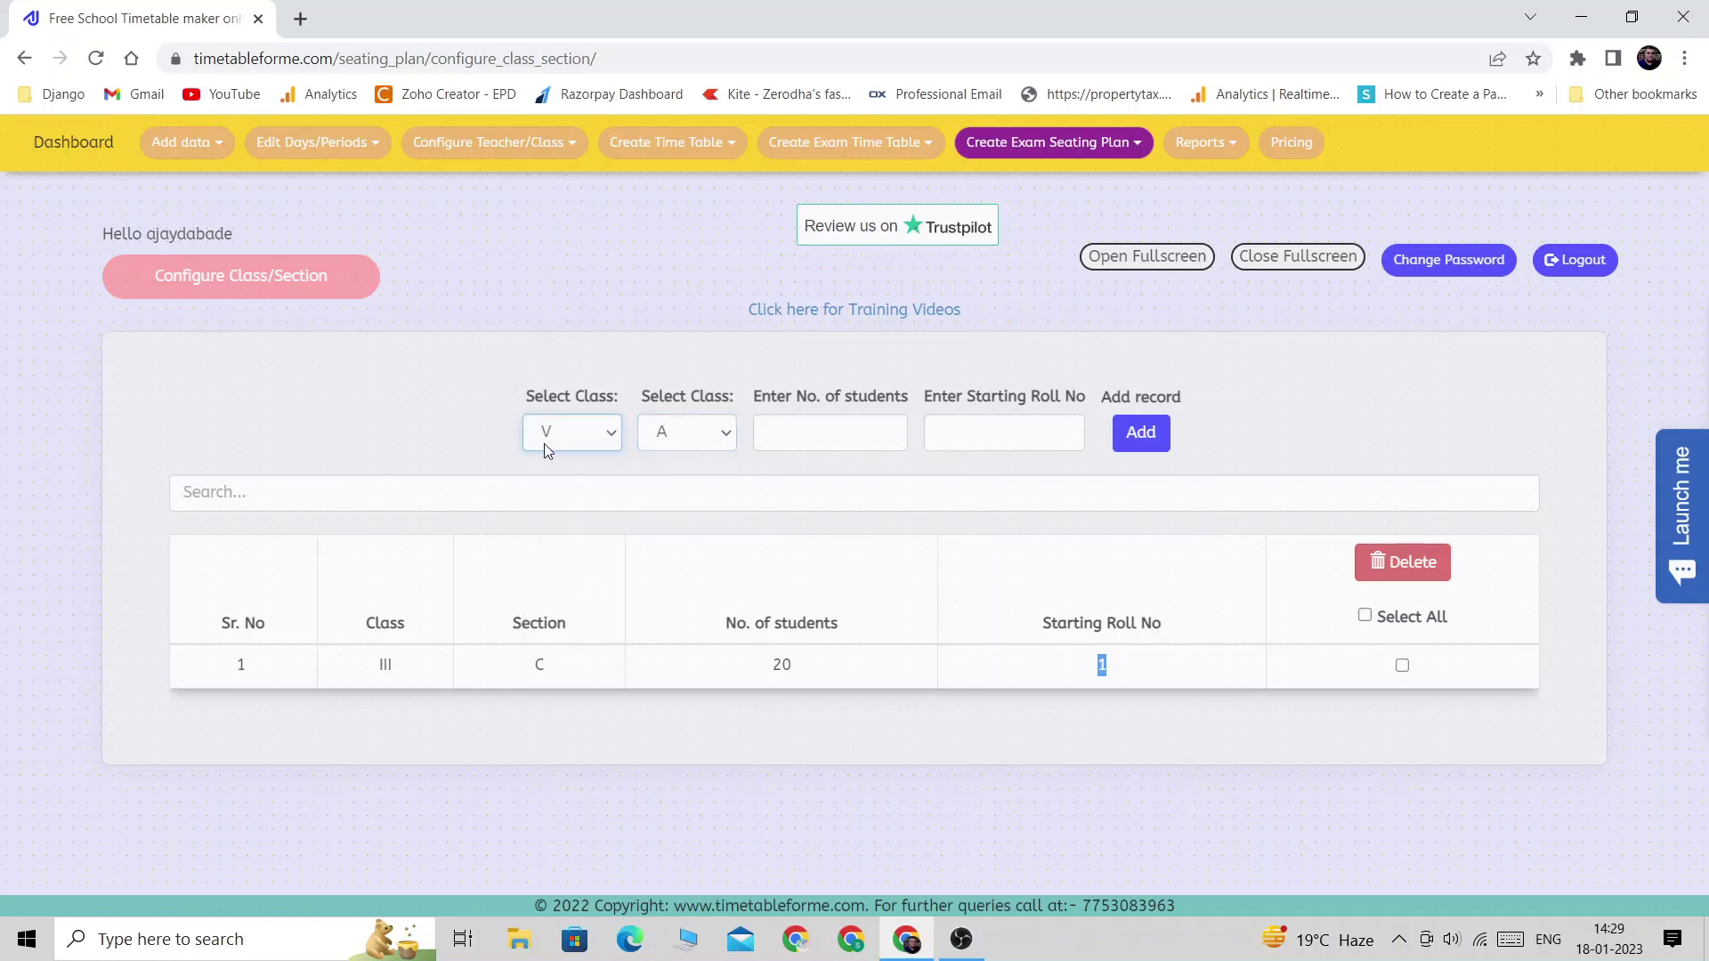
# - Enter 32 students and starting roll number 1 for class V, section A, and add the record
pyautogui.click(832, 433)
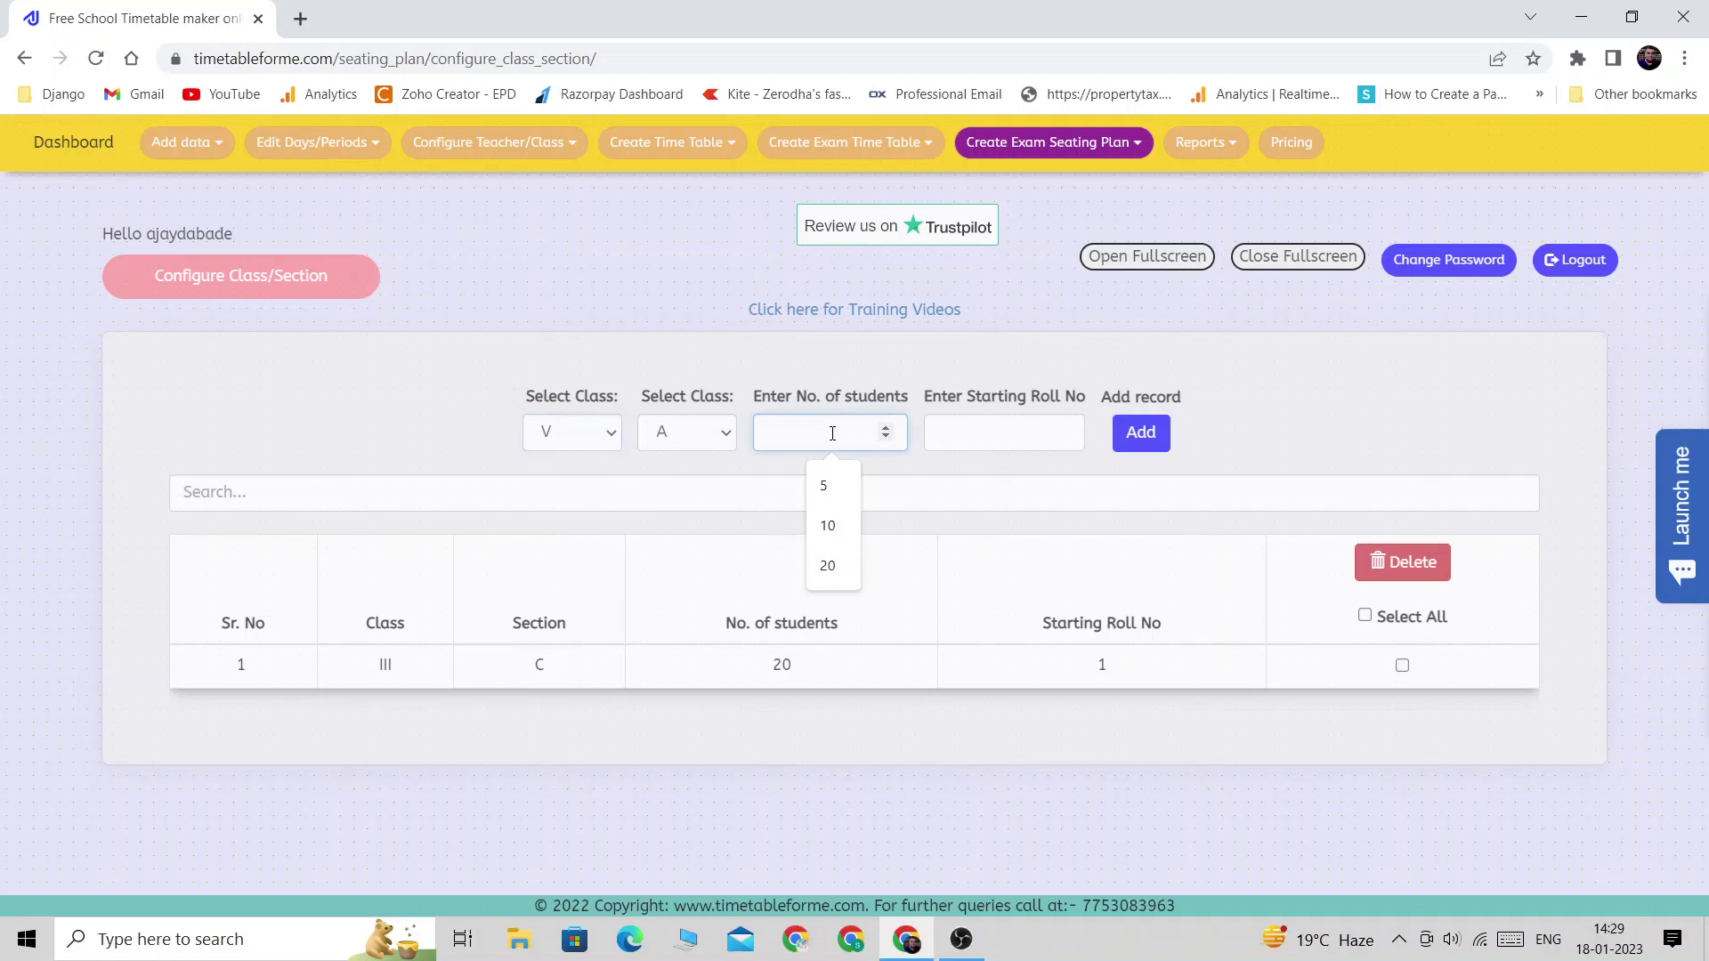
pyautogui.write('32')
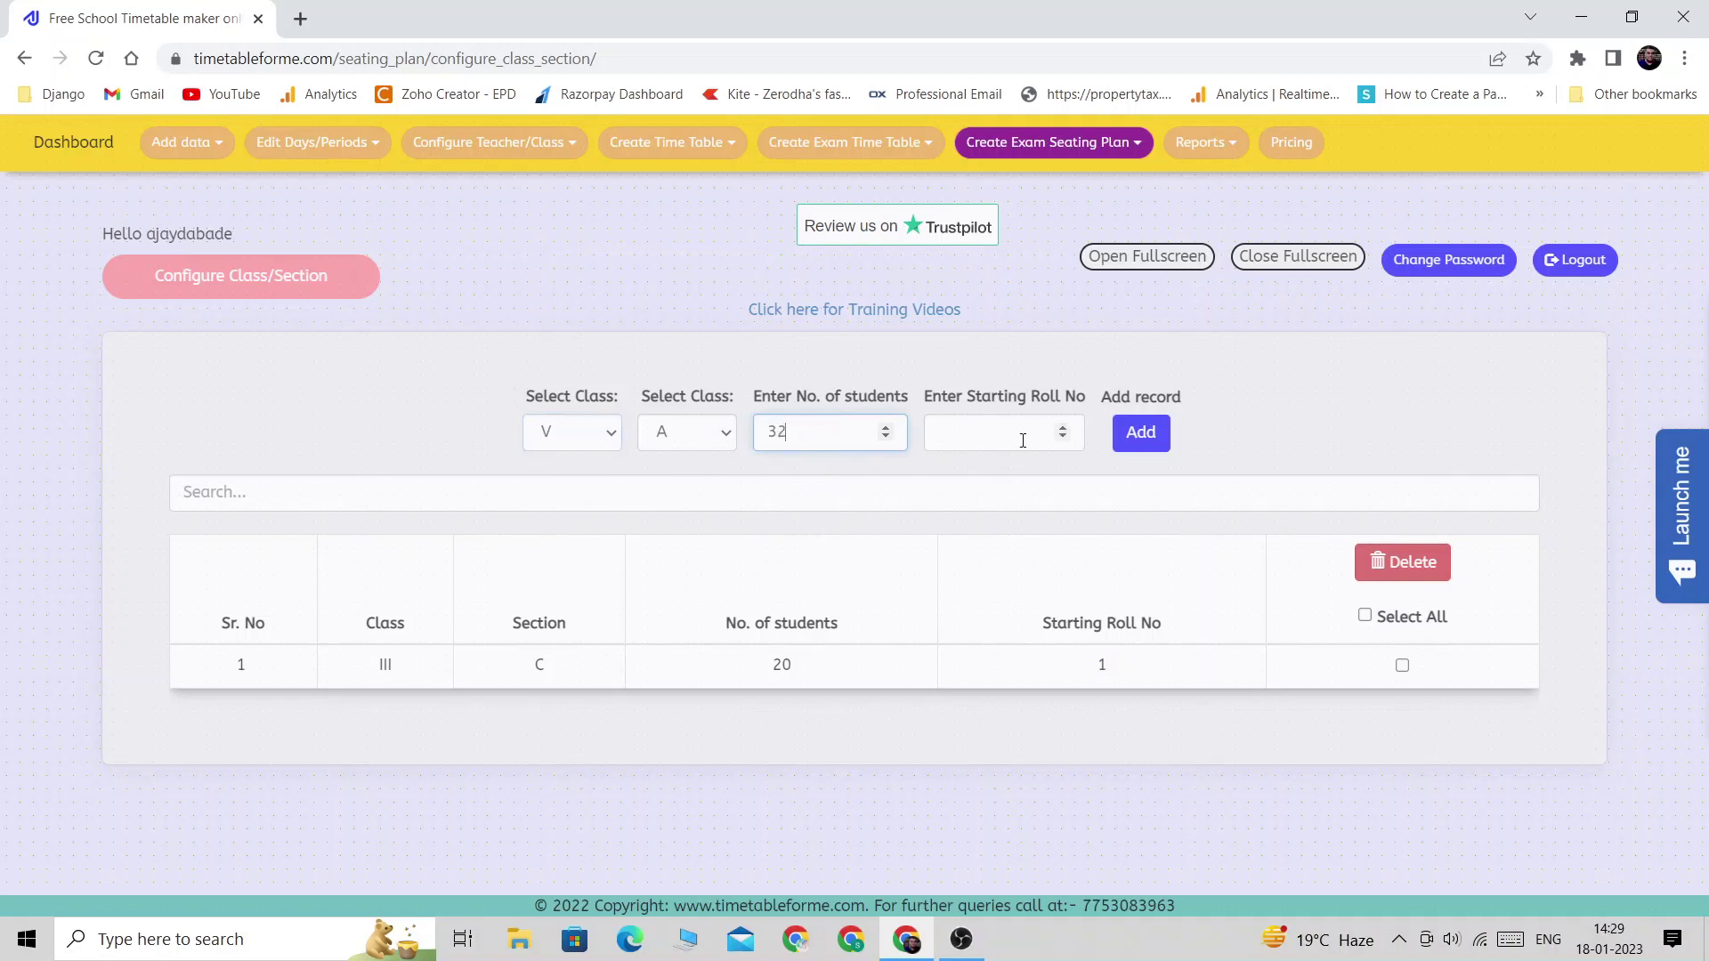
pyautogui.click(1063, 434)
pyautogui.write('1')
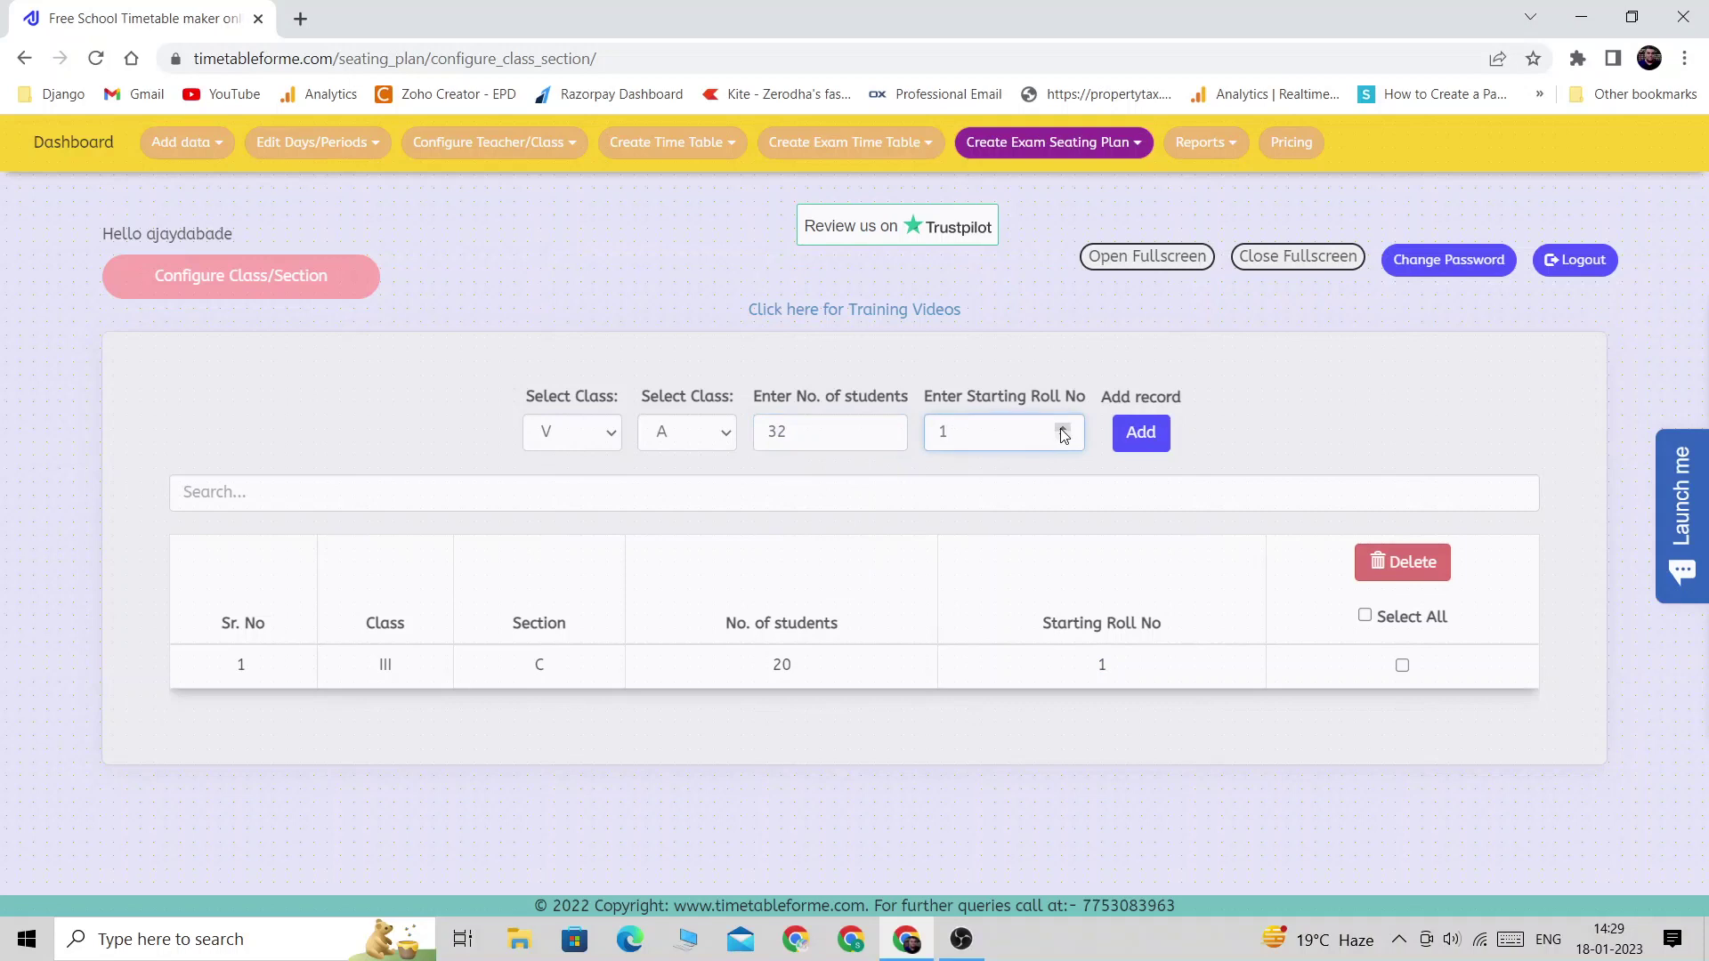
pyautogui.doubleClick(934, 436)
pyautogui.click(978, 433)
pyautogui.write('01011')
pyautogui.moveTo(995, 435); pyautogui.dragTo(917, 444)
pyautogui.write('1')
pyautogui.click(1141, 433)
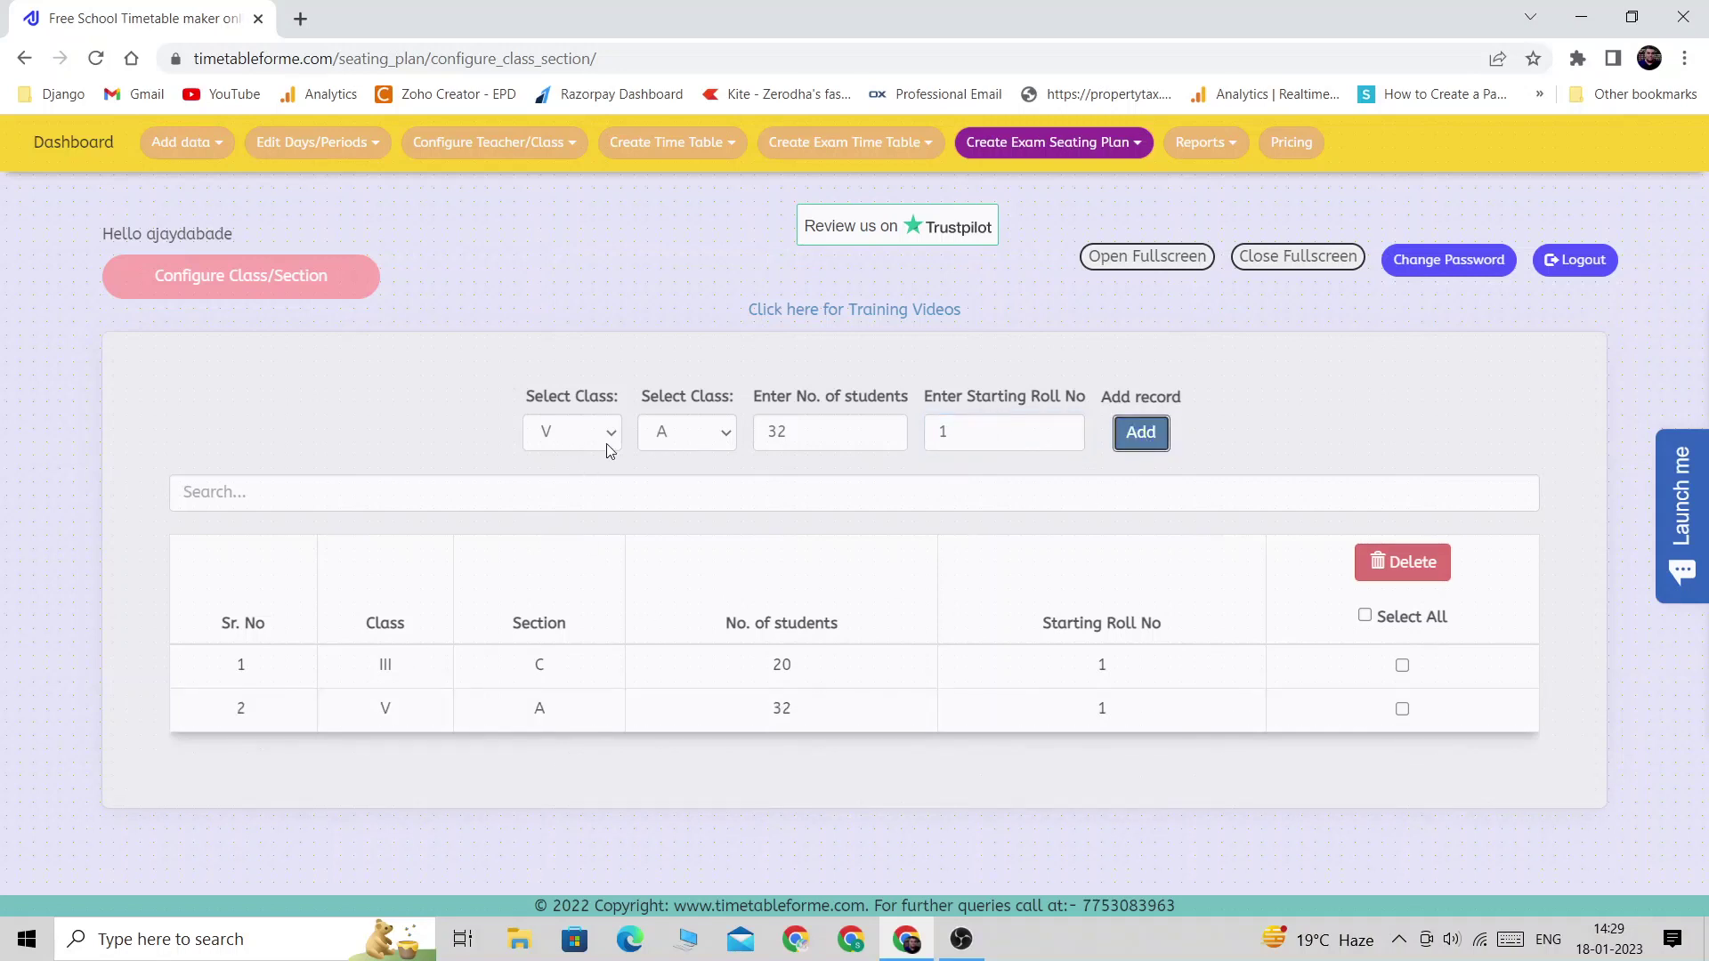
# - Add a record for class VII, section A with 40 students and starting roll number 1
pyautogui.click(580, 435)
pyautogui.click(575, 608)
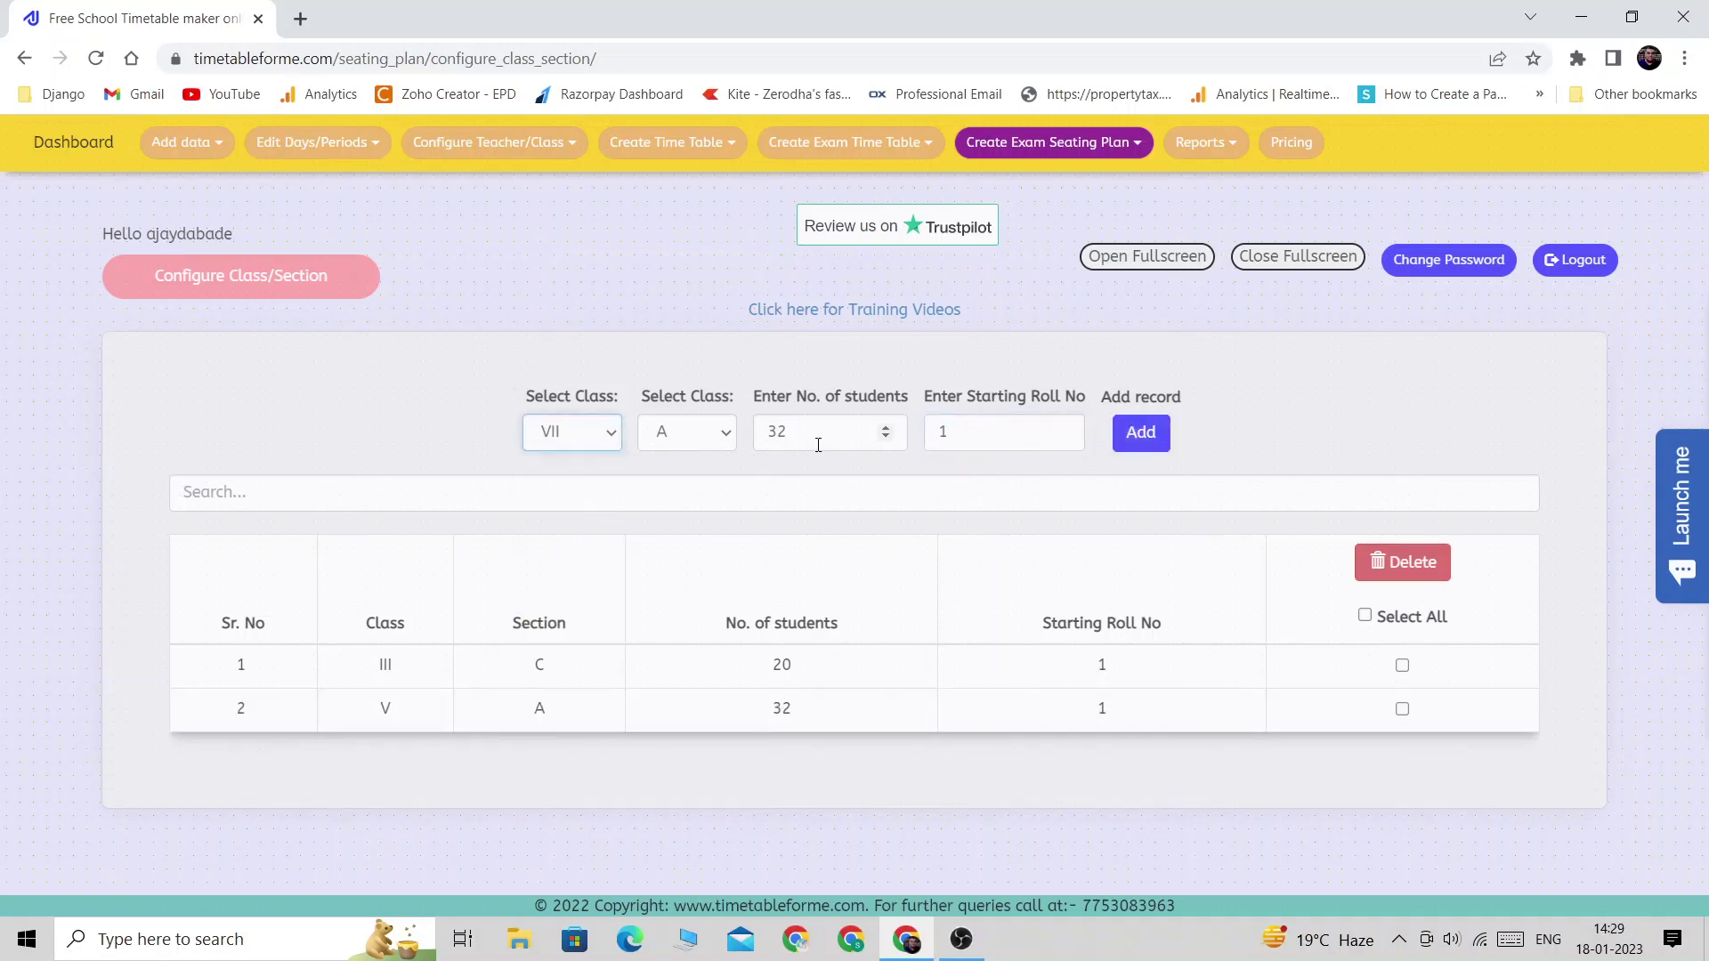
pyautogui.moveTo(881, 430); pyautogui.dragTo(745, 445)
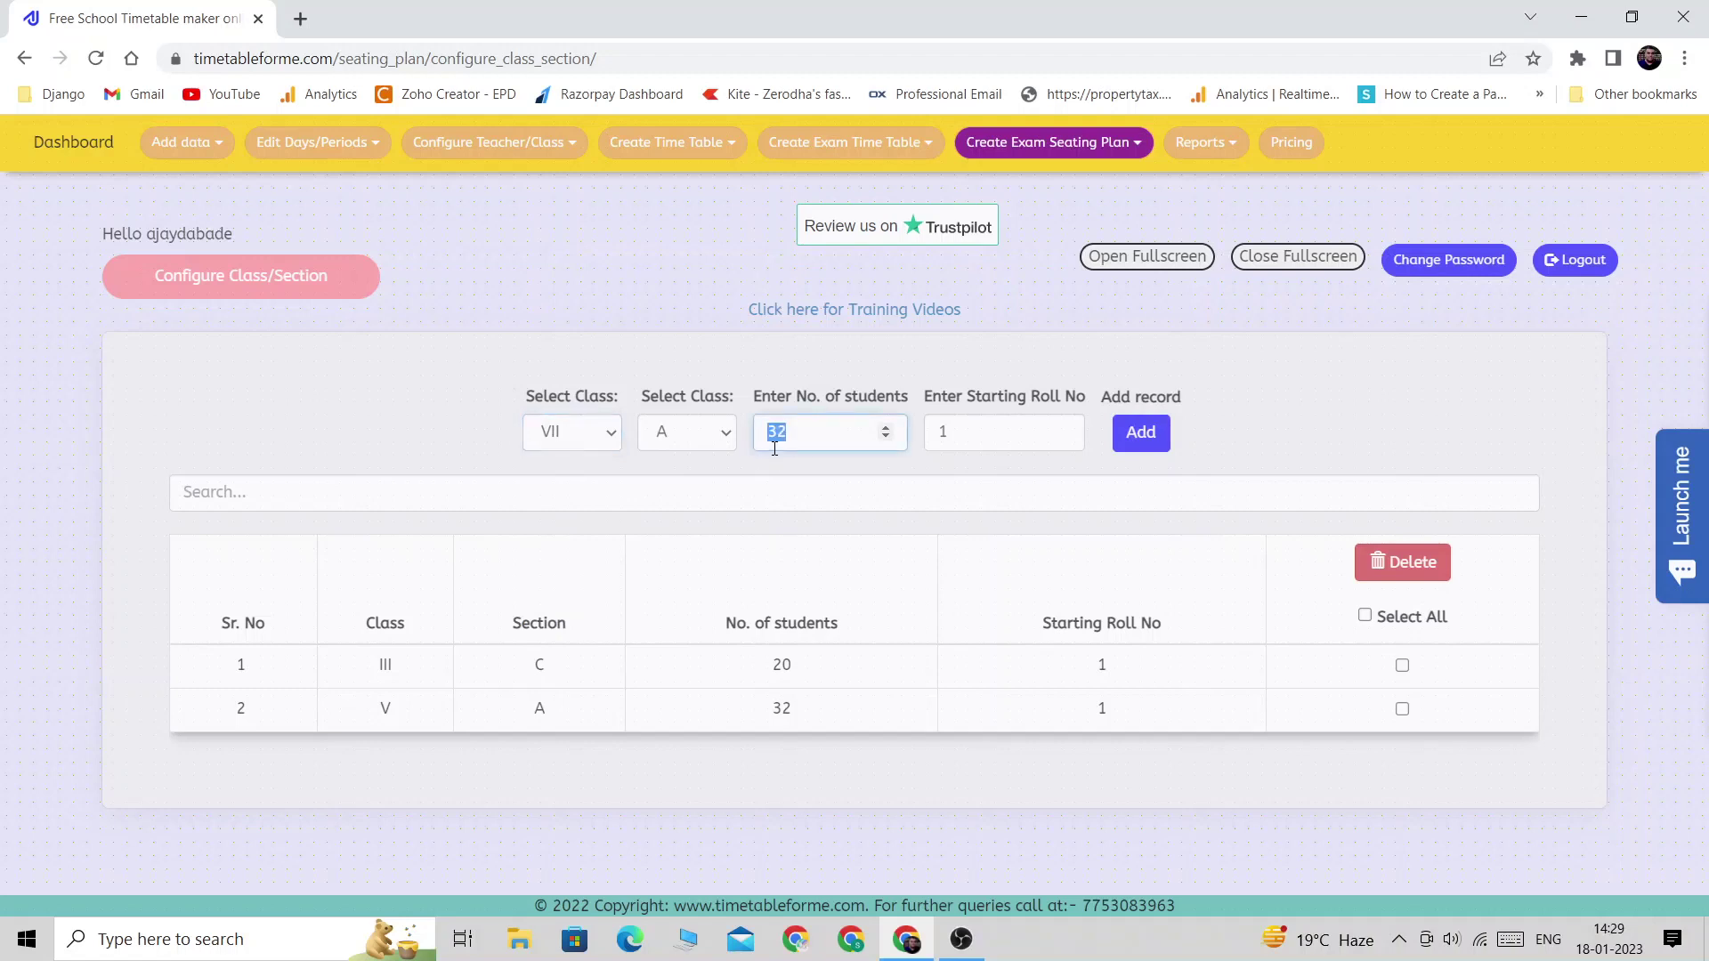
pyautogui.write('40')
pyautogui.click(1141, 433)
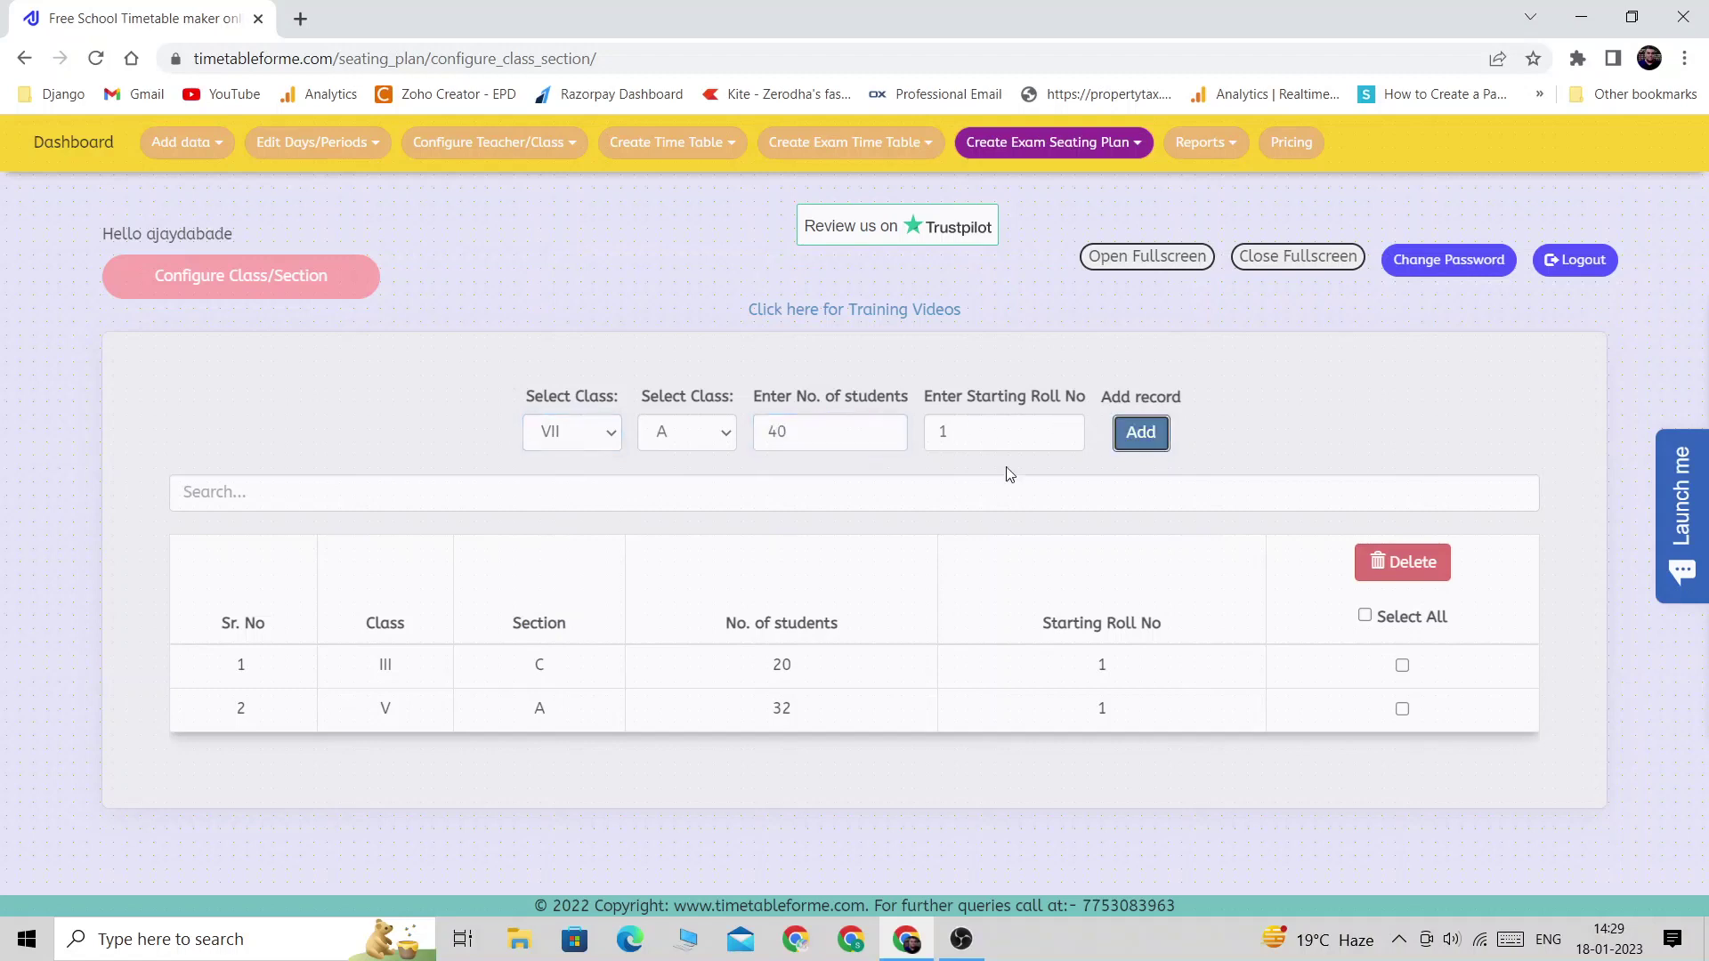
# - Add a record for class VI, section A with 38 students and starting roll number 1
pyautogui.click(556, 436)
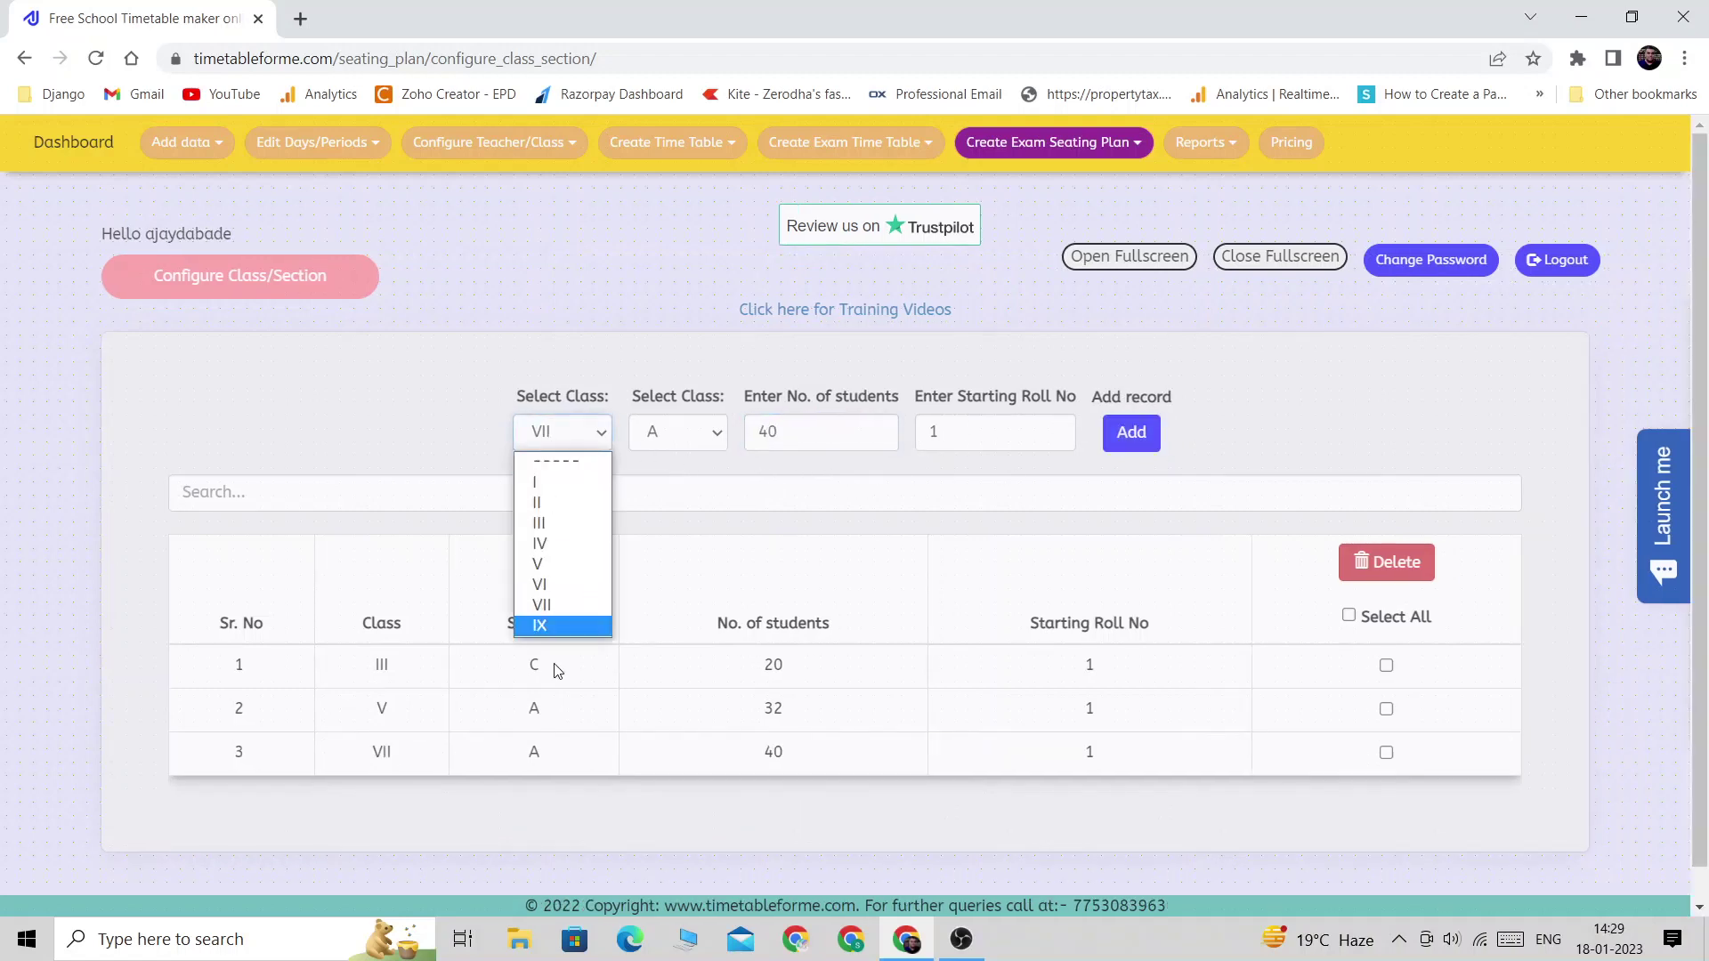
pyautogui.click(574, 584)
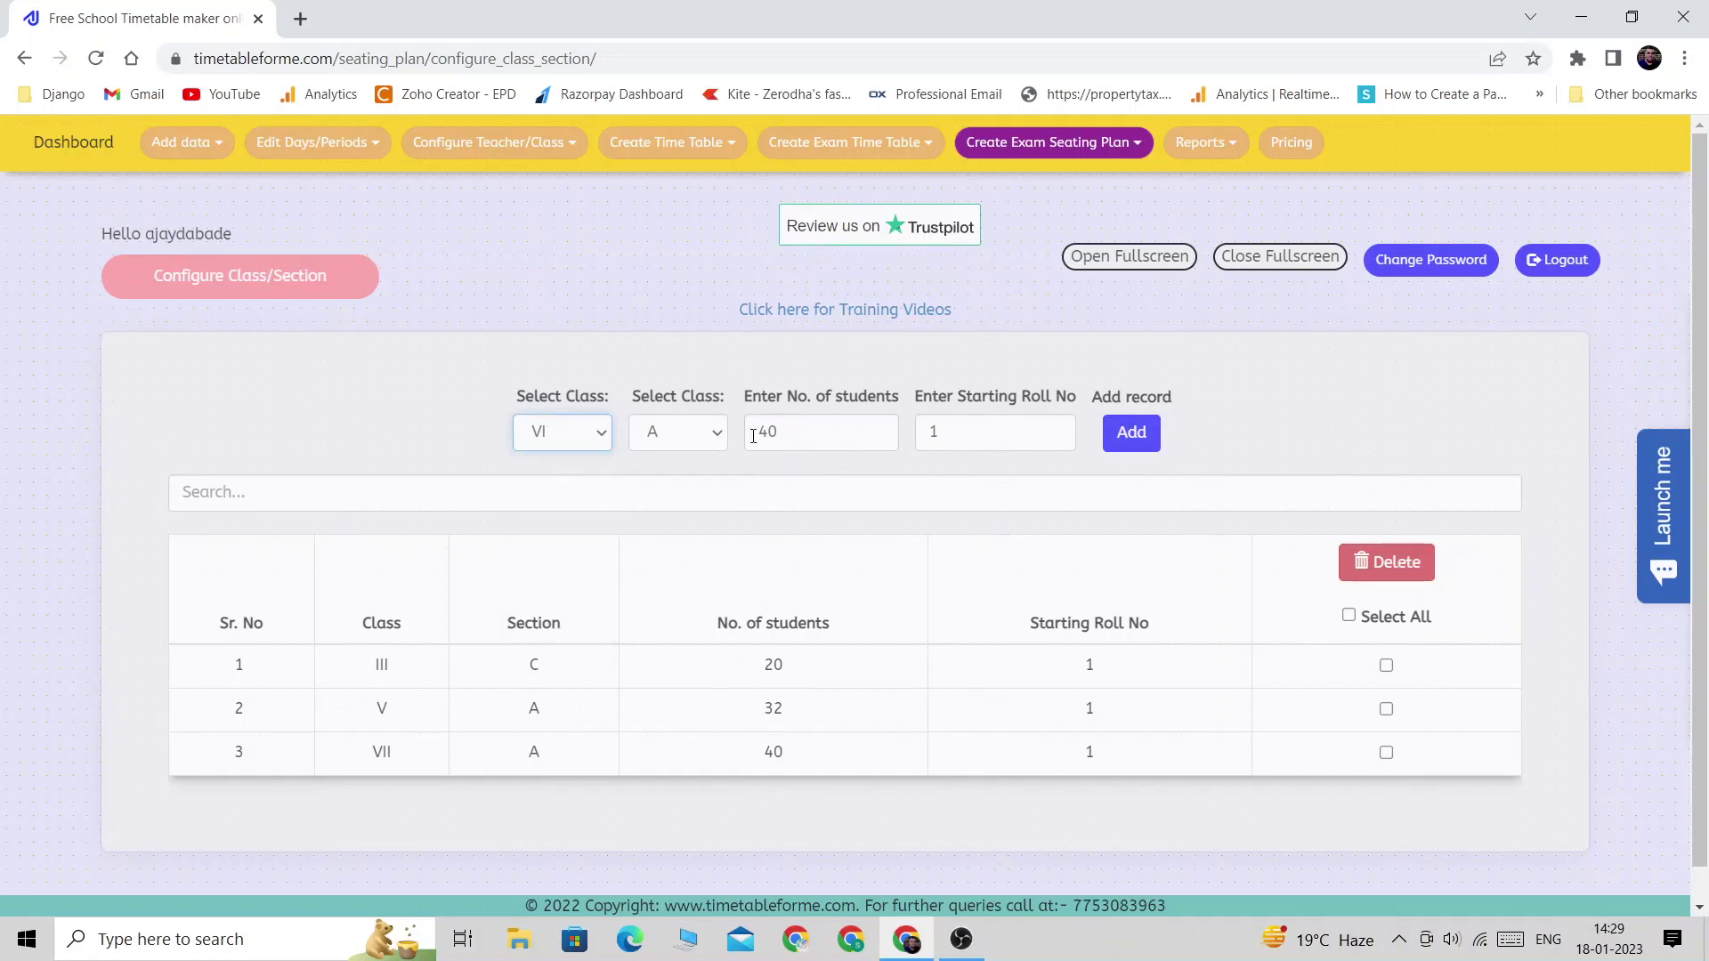
pyautogui.moveTo(838, 432); pyautogui.dragTo(746, 458)
pyautogui.write('3')
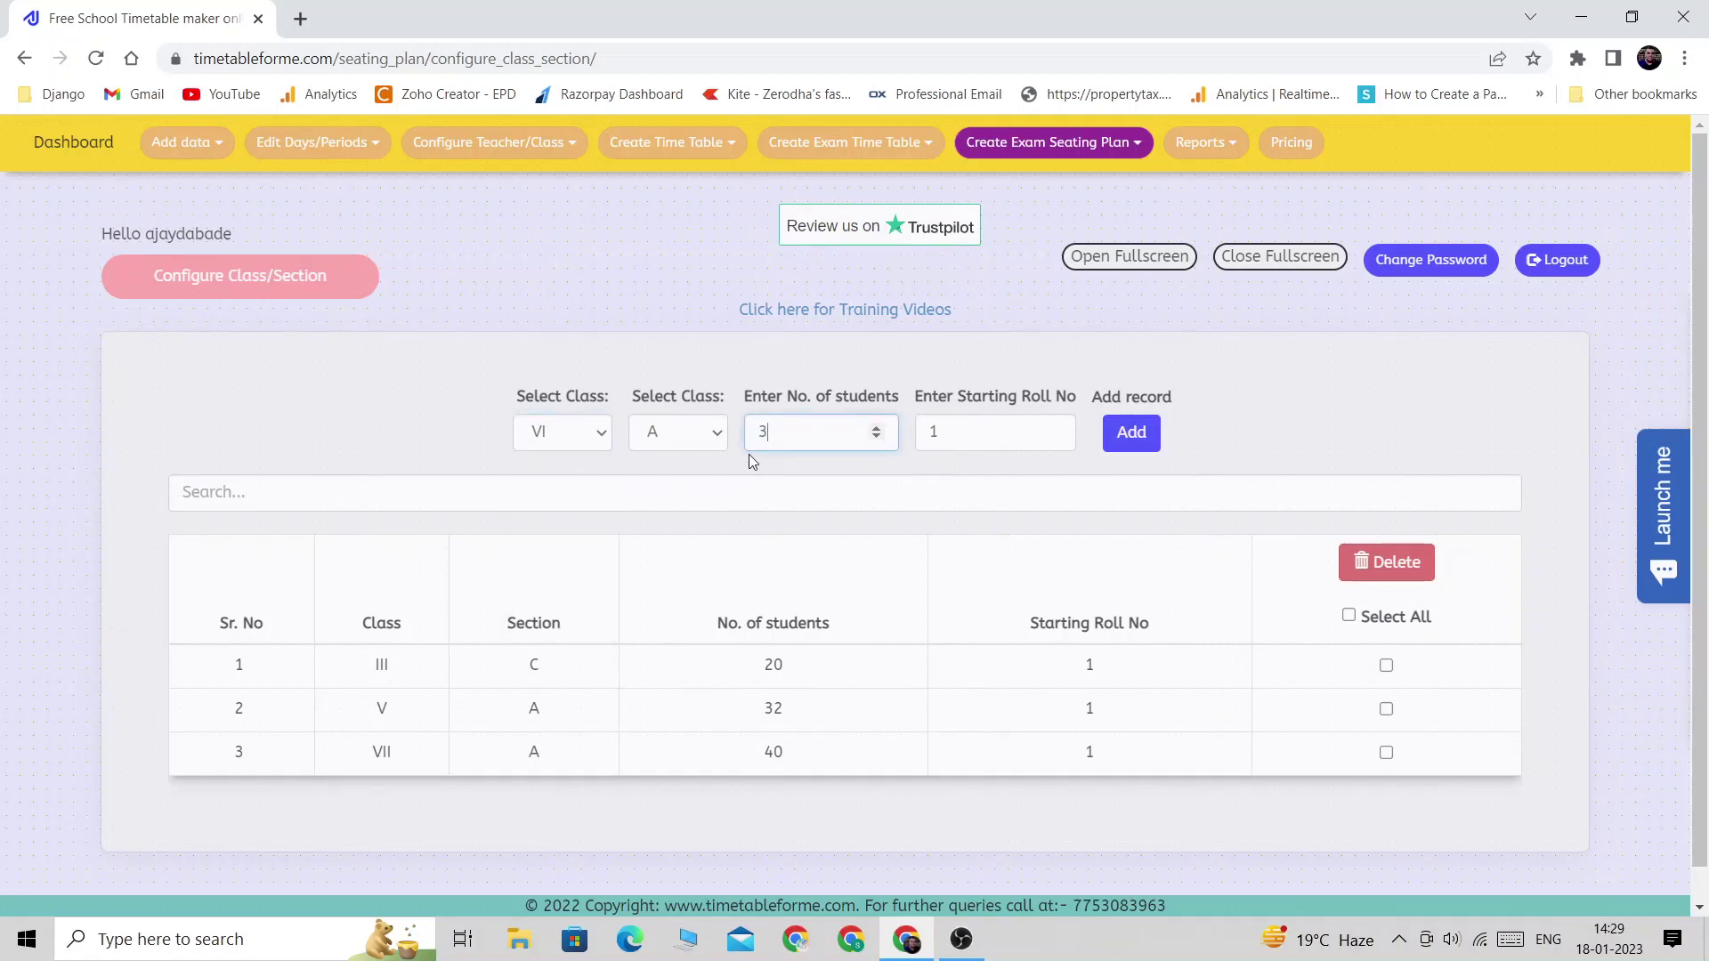
pyautogui.write('8')
pyautogui.click(1129, 434)
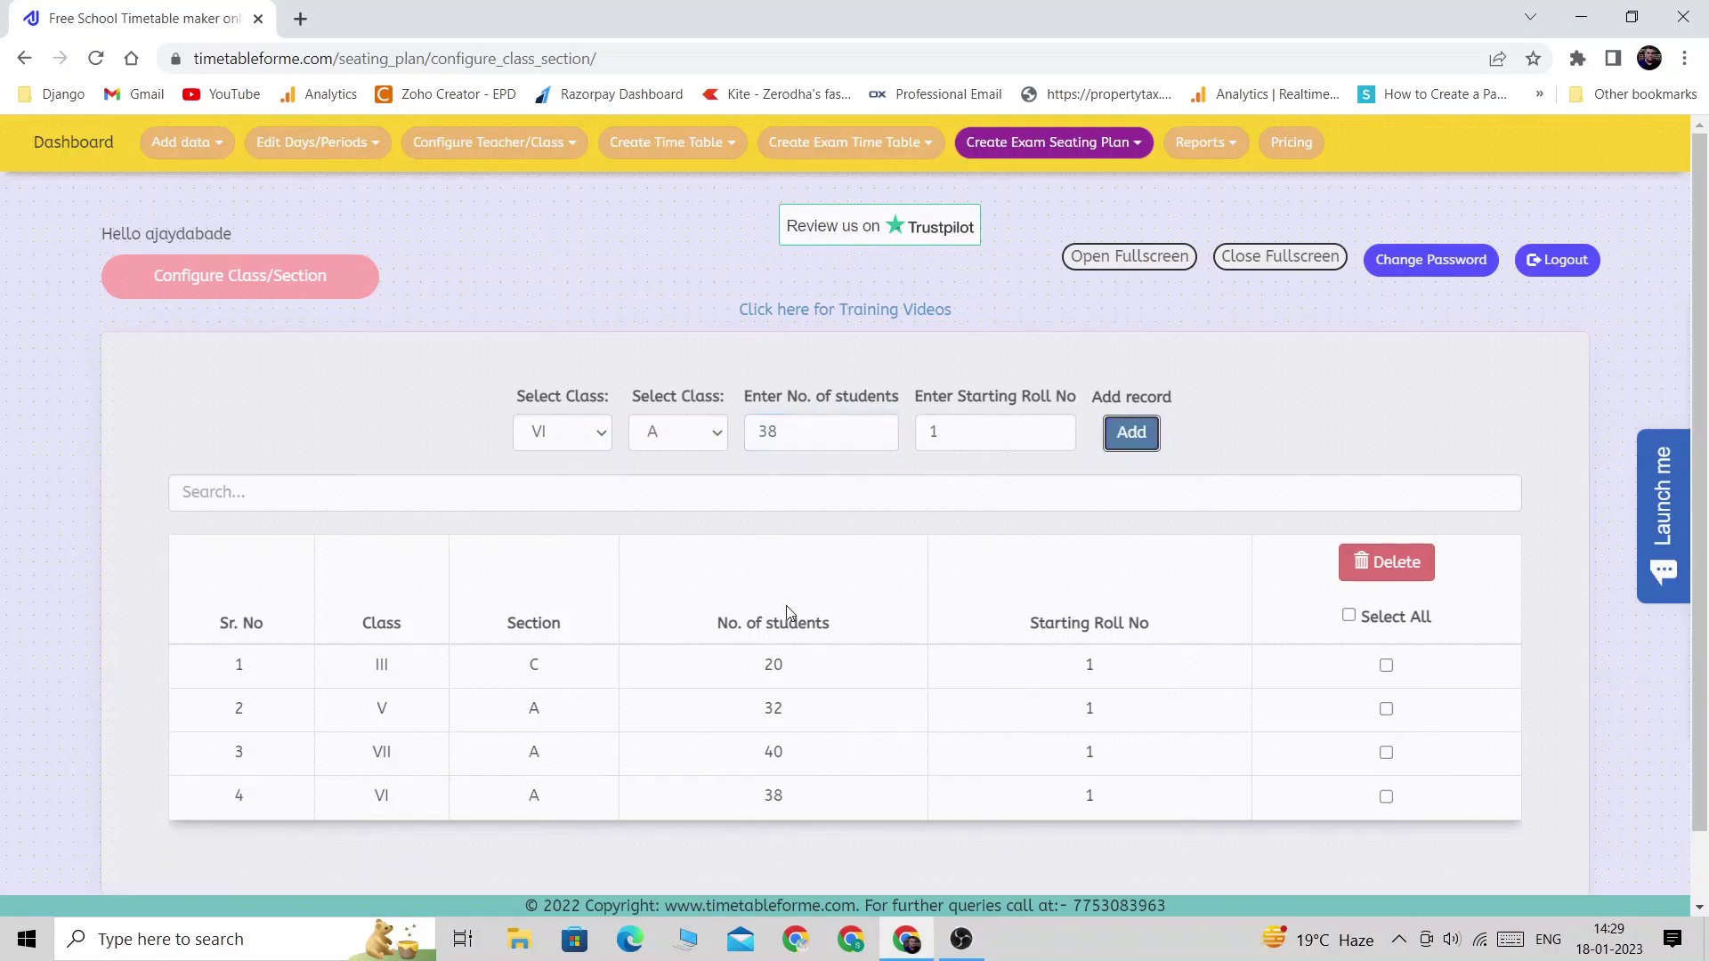
pyautogui.scroll(-1, 787, 611)
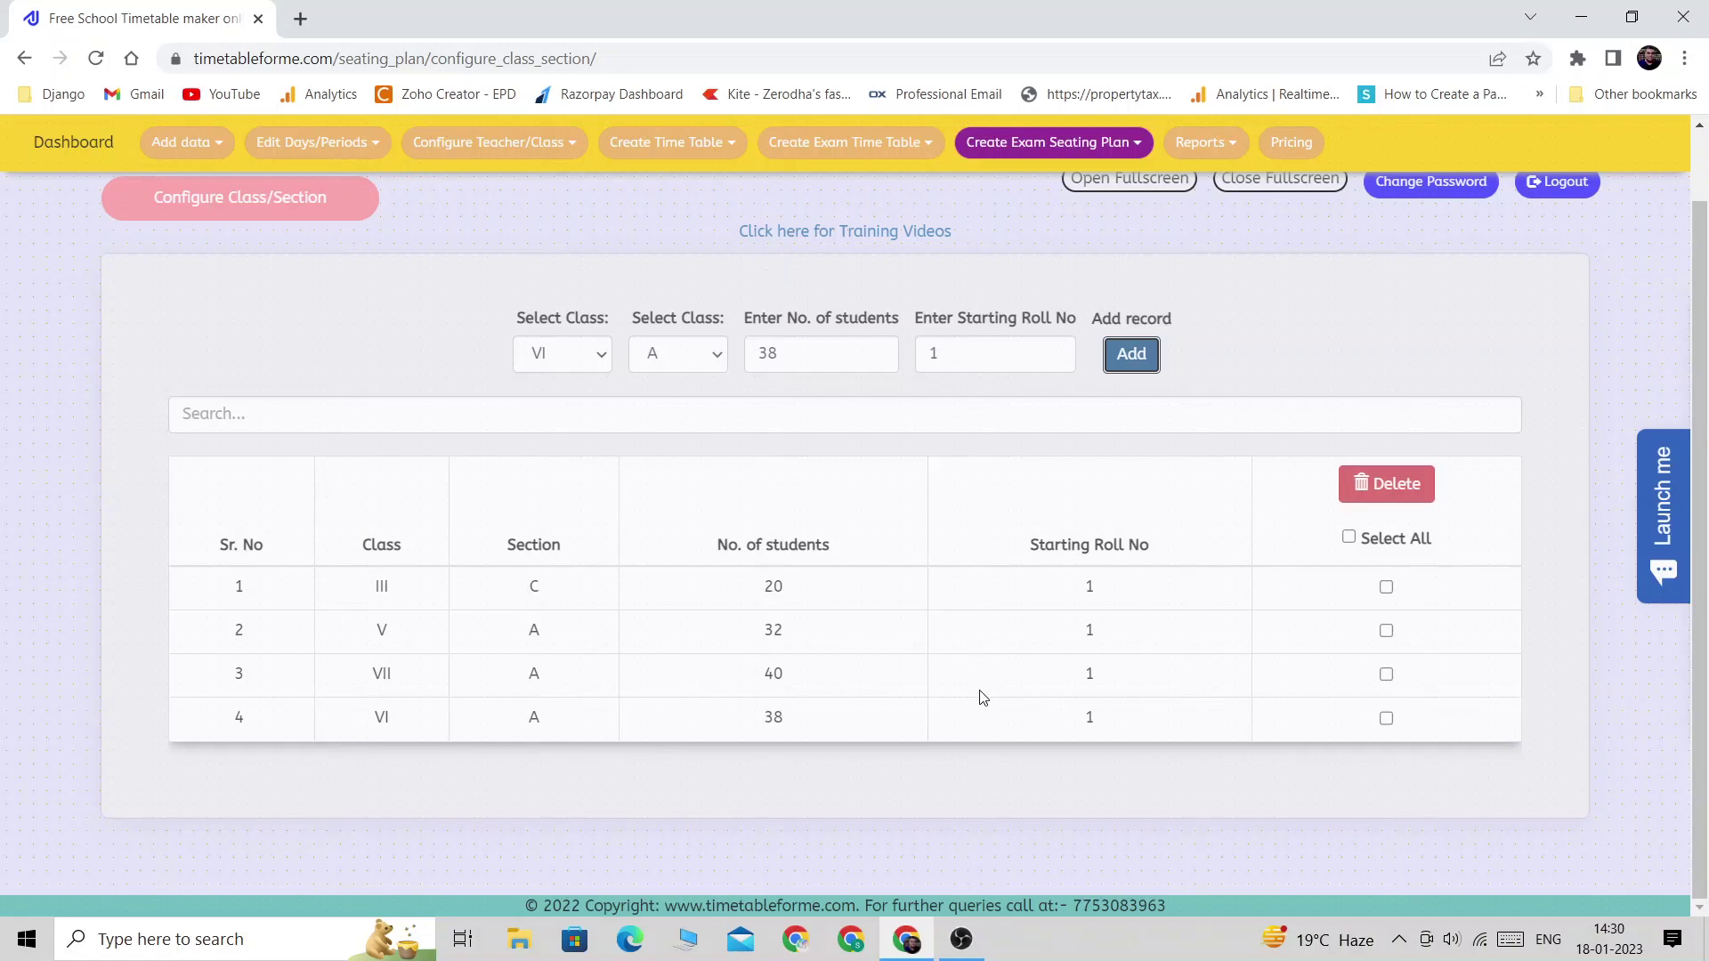
pyautogui.scroll(1, 983, 699)
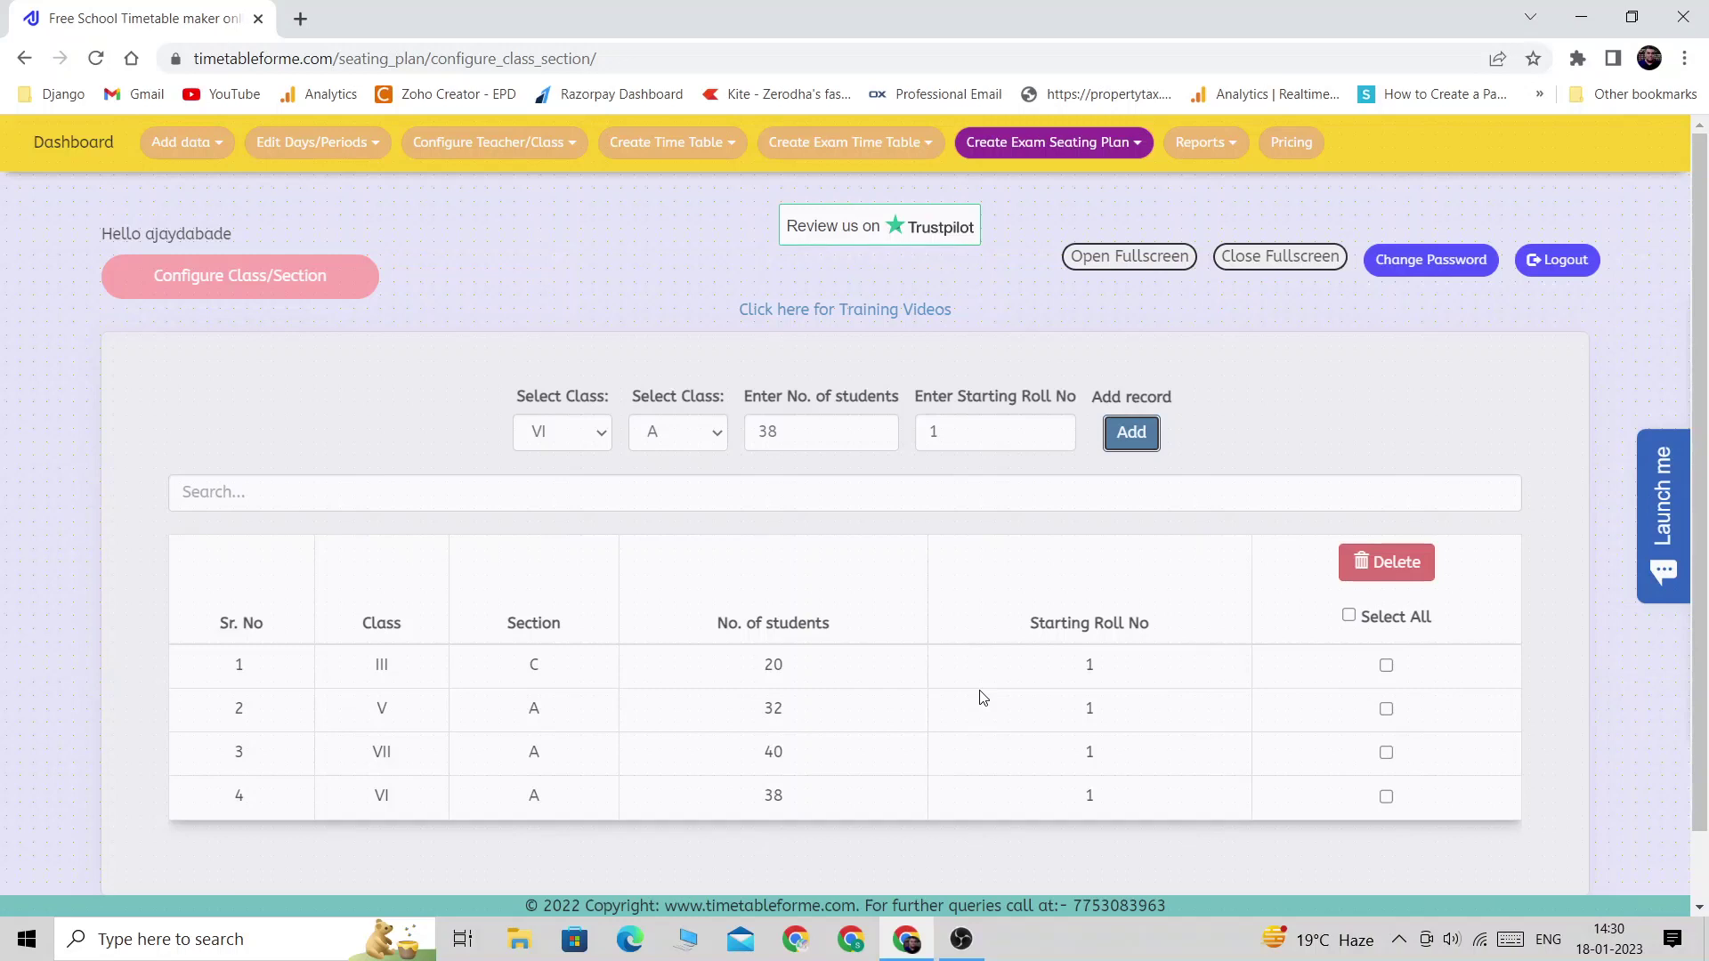
# - Open the seating plan's room design page and choose room 11 for the layout
pyautogui.click(1068, 148)
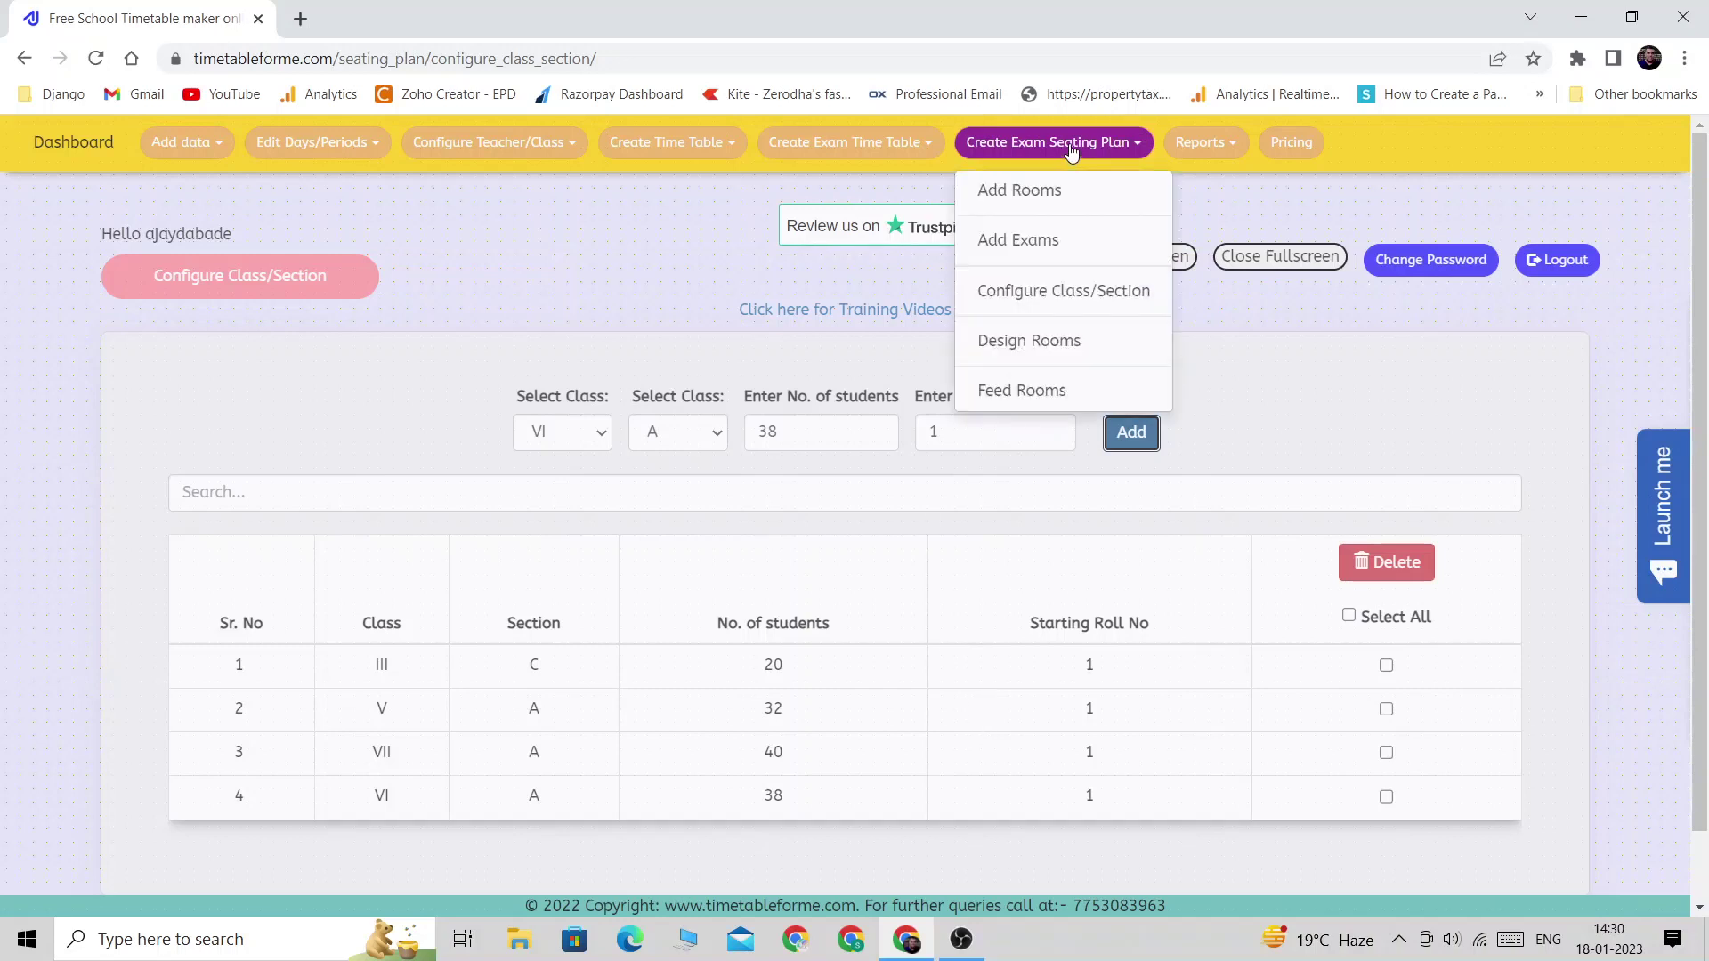
pyautogui.click(1029, 348)
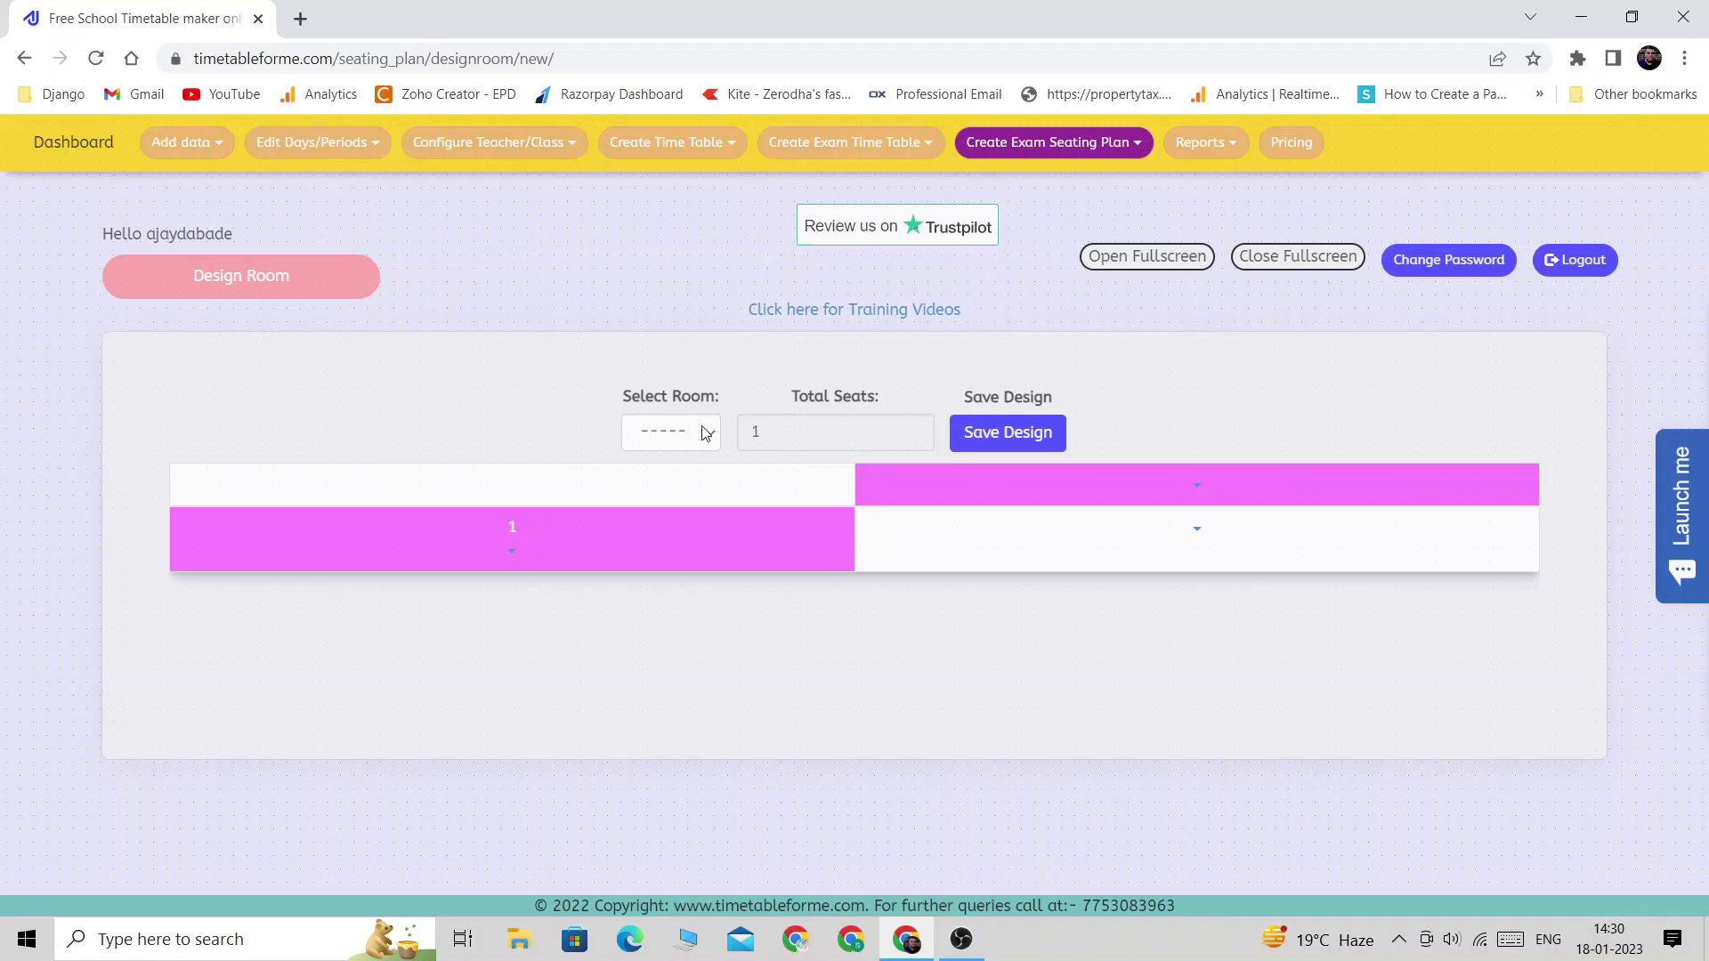
pyautogui.click(672, 432)
pyautogui.click(663, 481)
# - Add six rows to room 11's seating grid to make seven rows
pyautogui.click(512, 552)
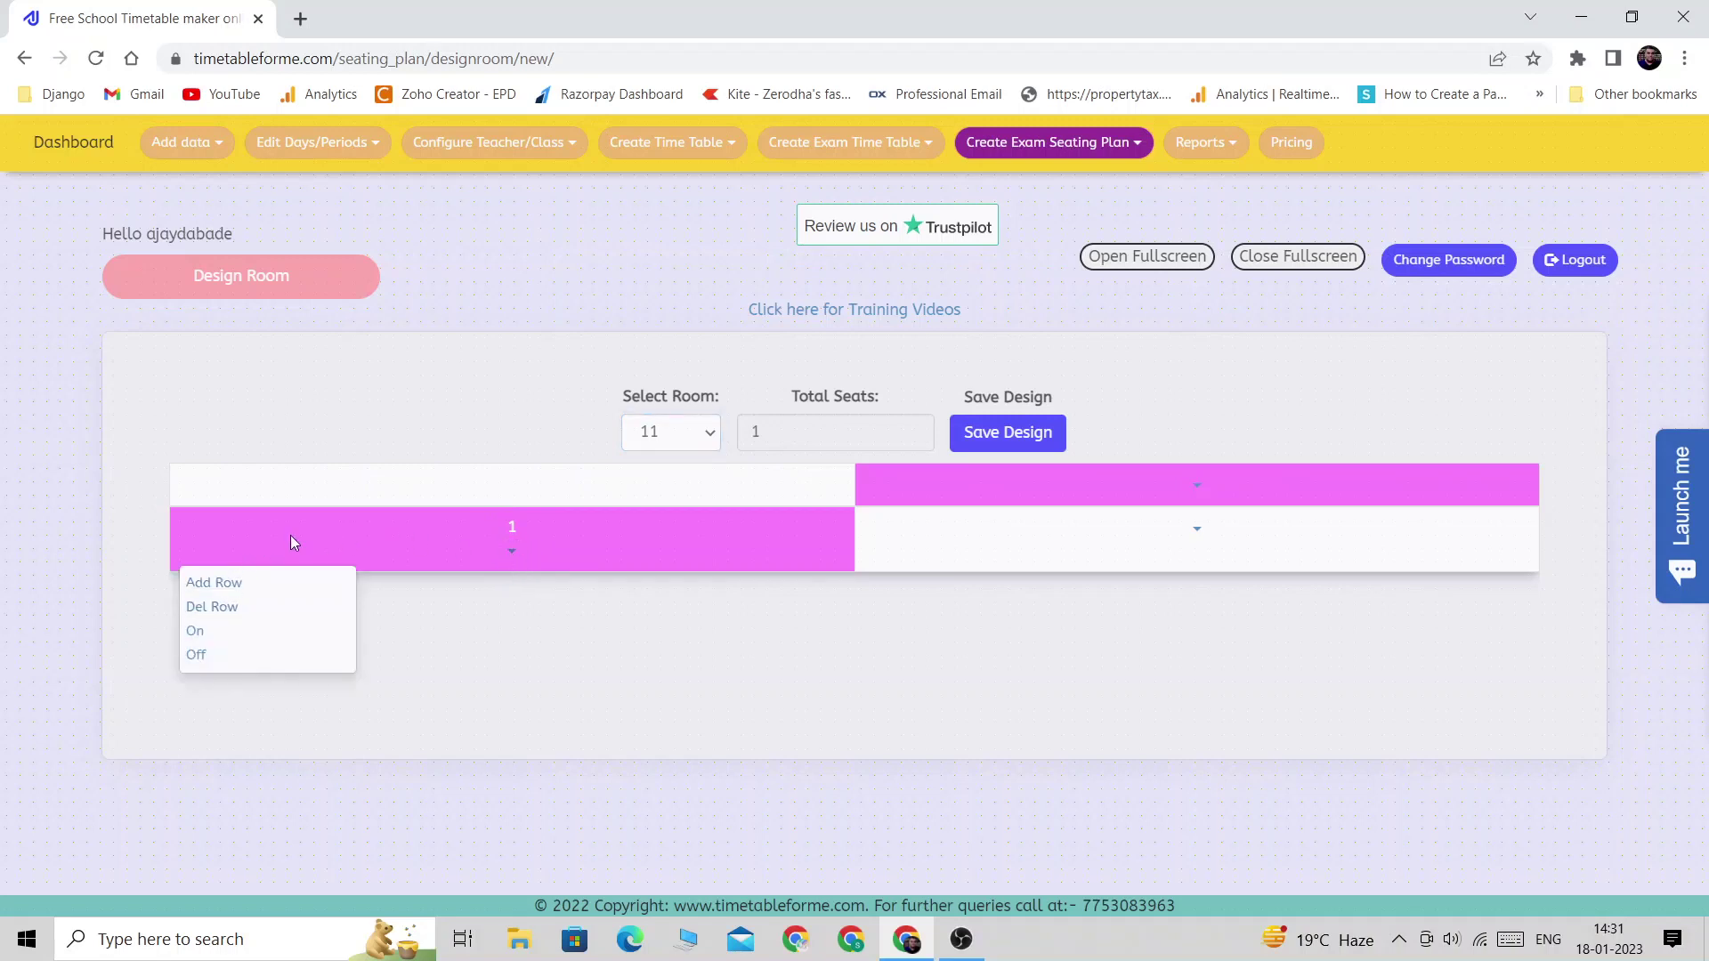
pyautogui.click(226, 588)
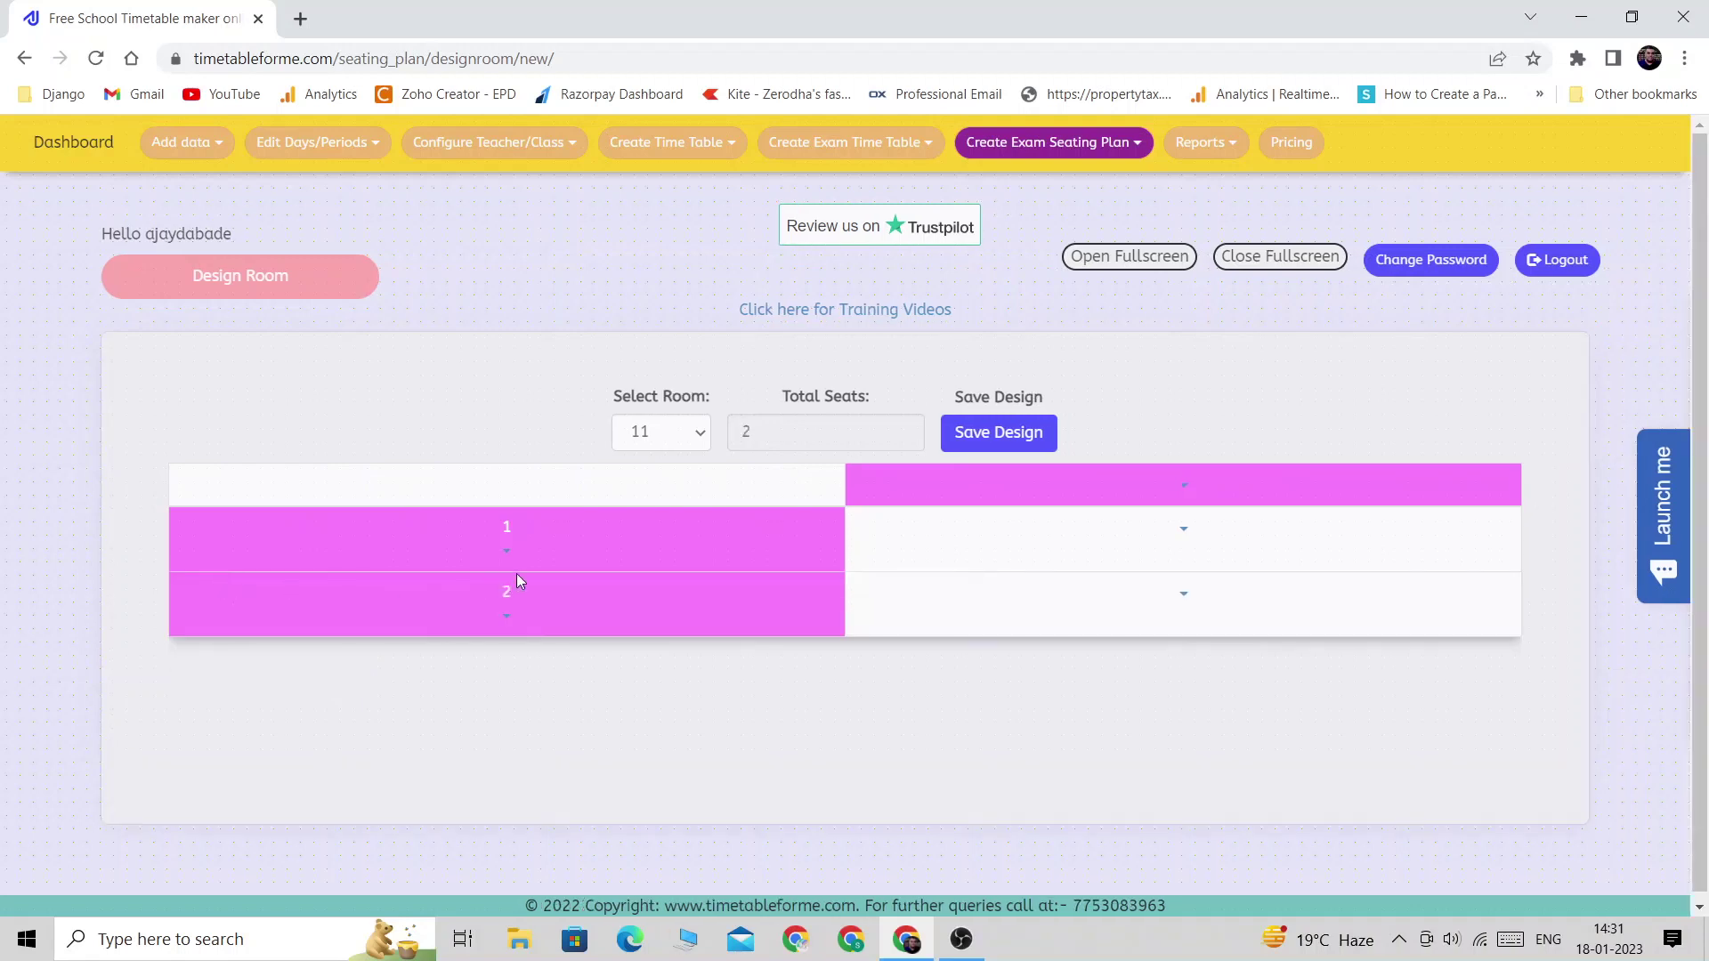
pyautogui.click(505, 616)
pyautogui.click(214, 651)
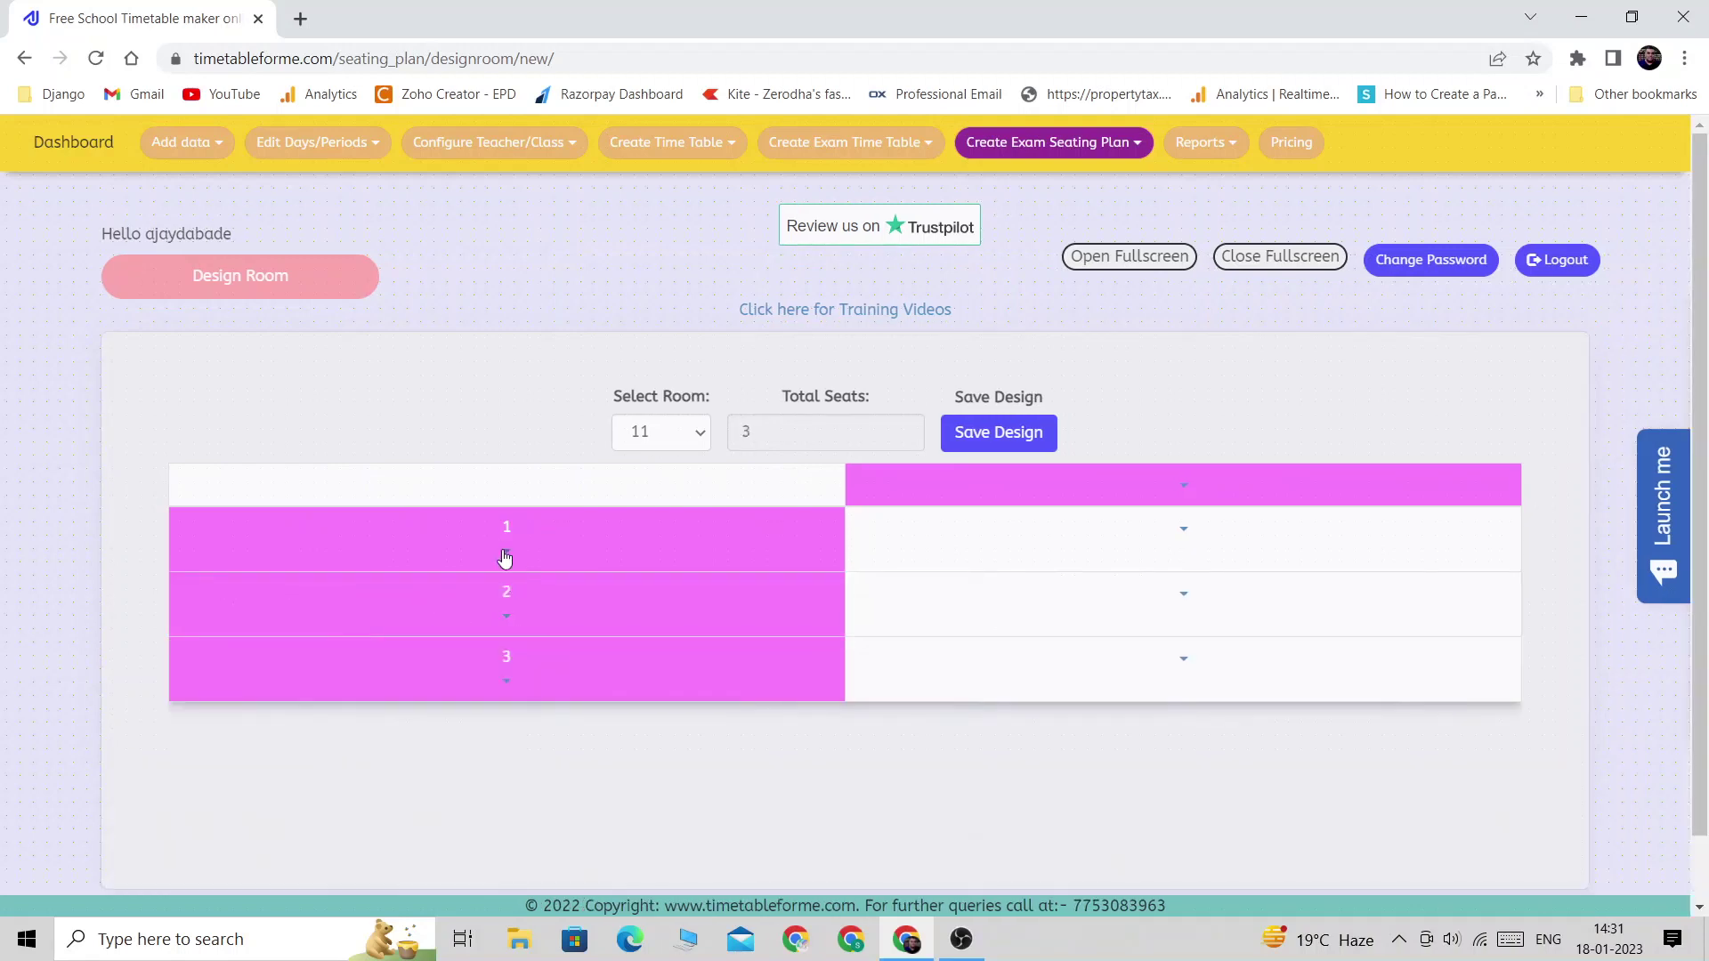
pyautogui.click(504, 555)
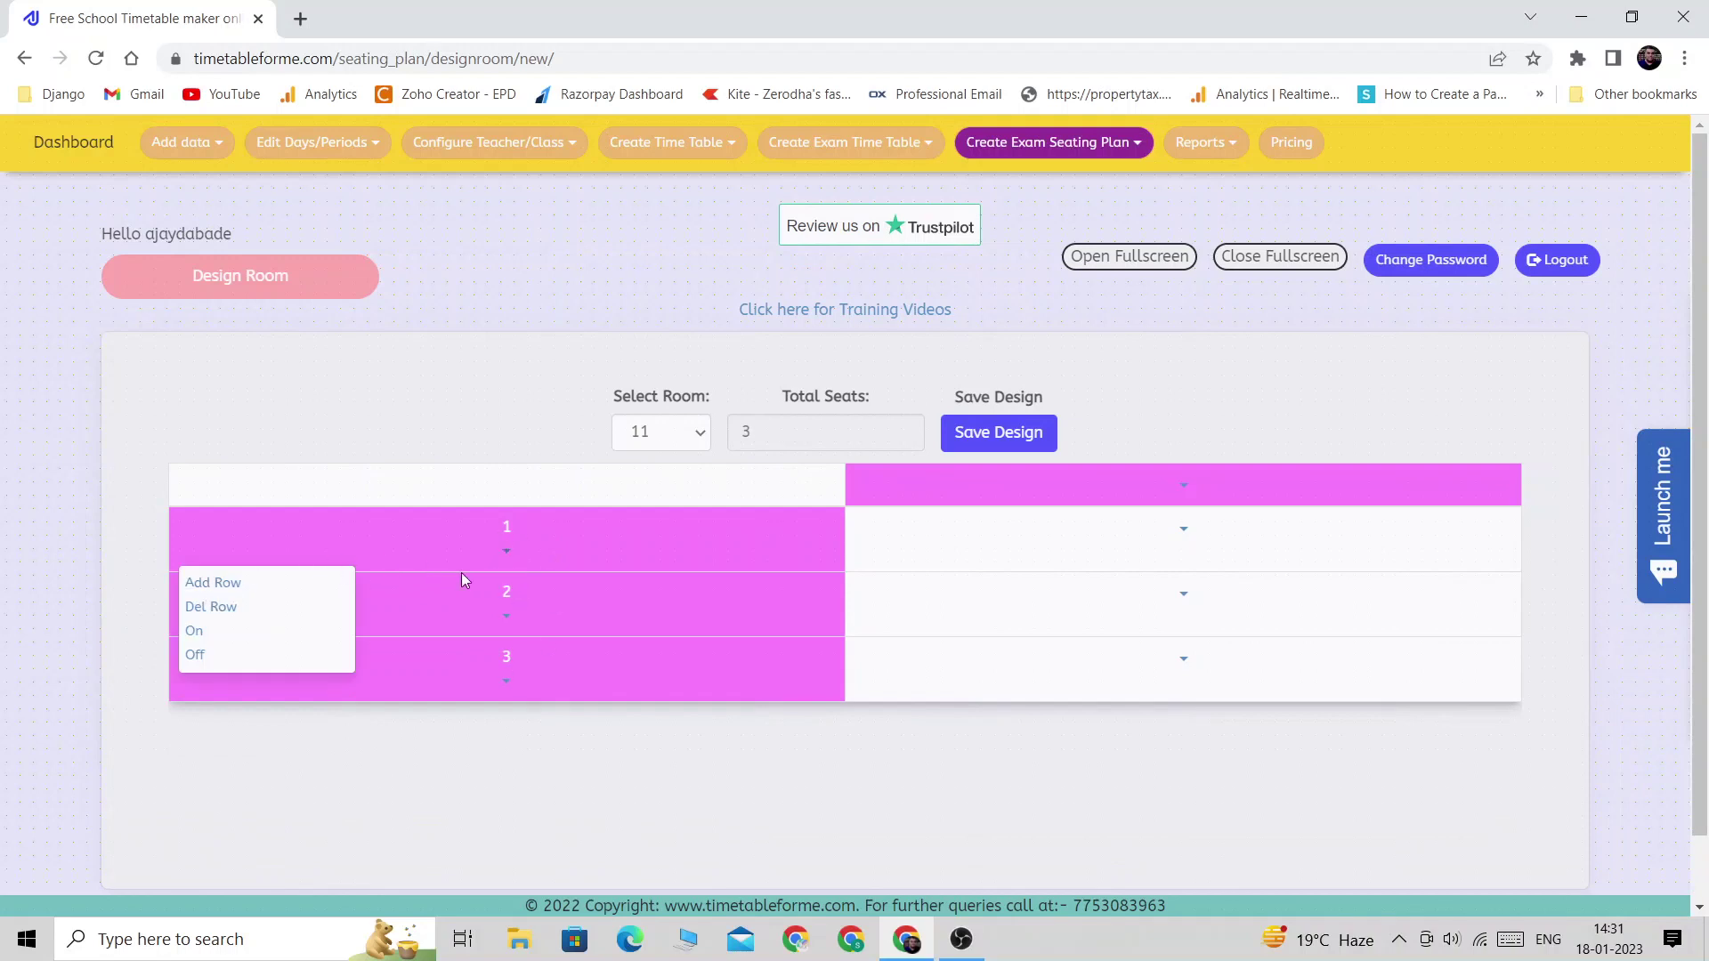
pyautogui.click(230, 585)
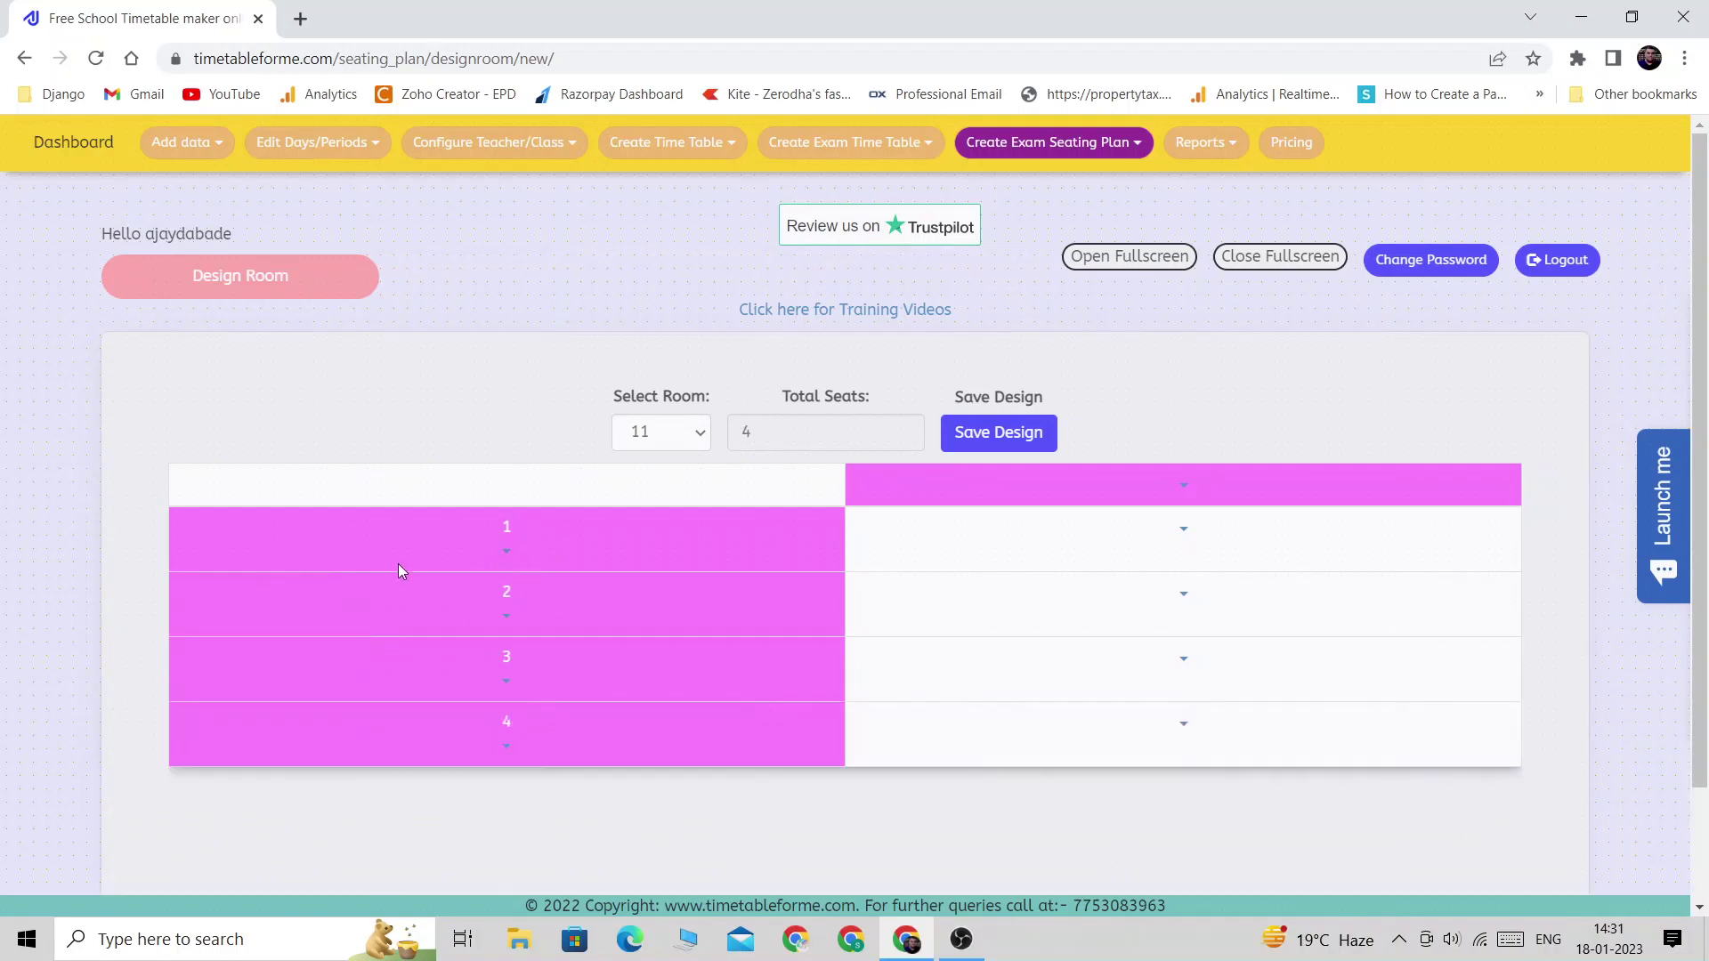
pyautogui.click(507, 554)
pyautogui.click(209, 585)
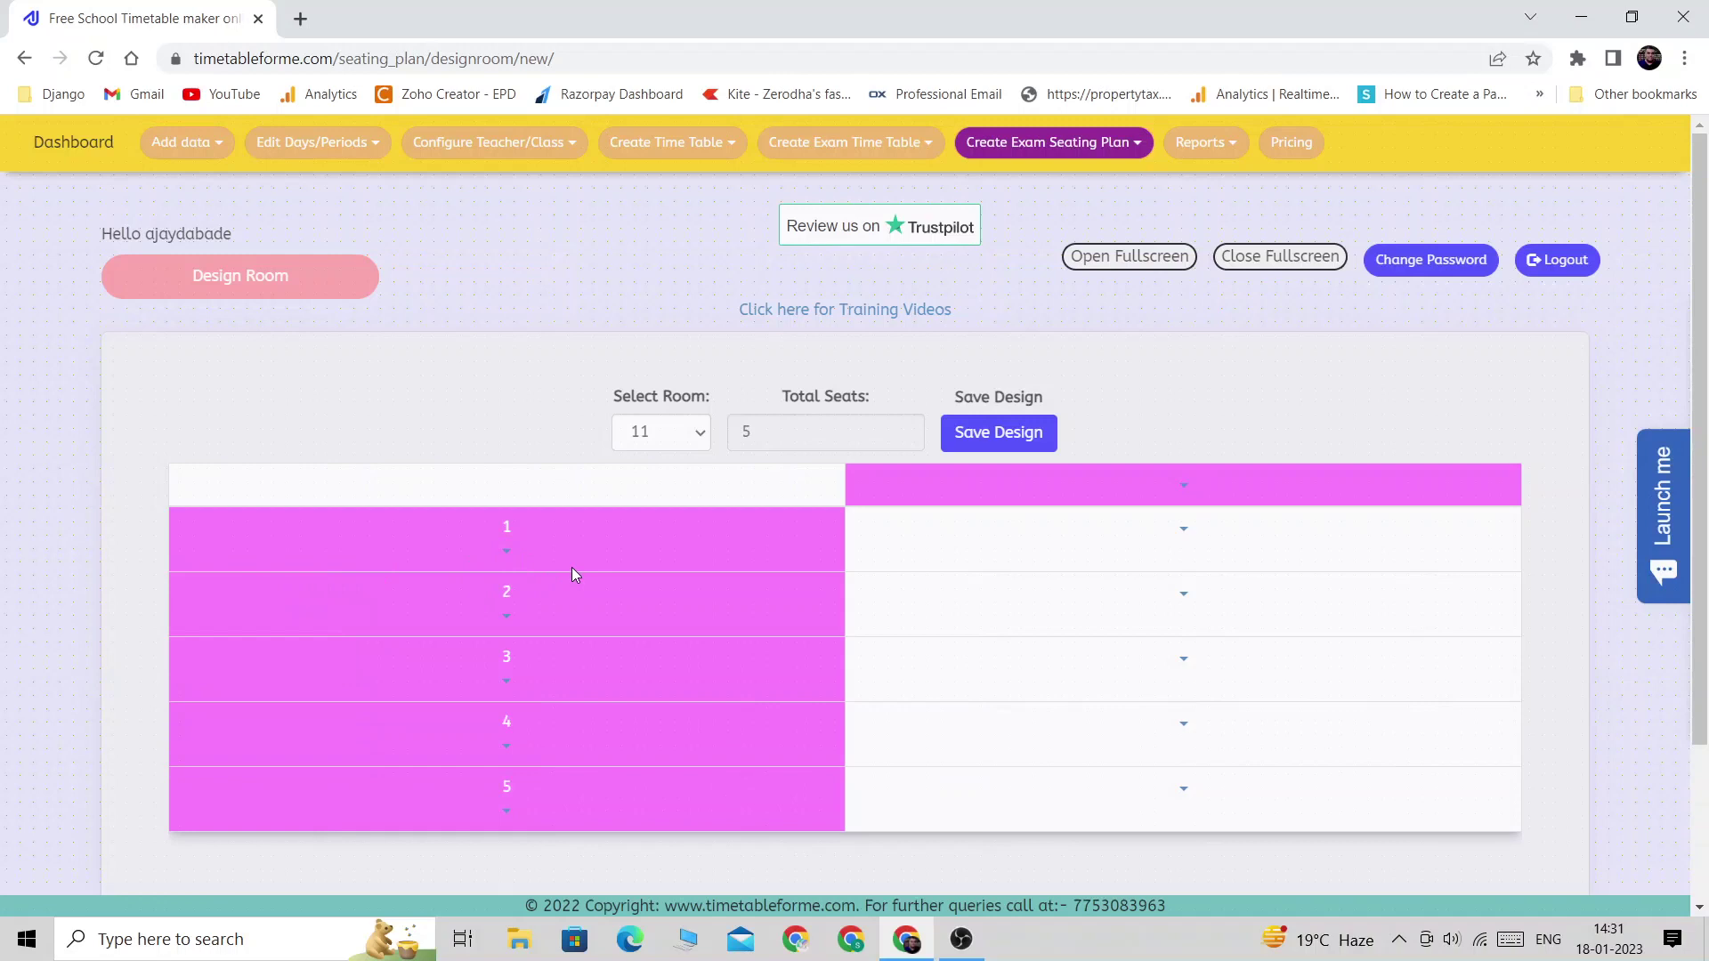
pyautogui.click(507, 554)
pyautogui.click(214, 586)
pyautogui.click(506, 616)
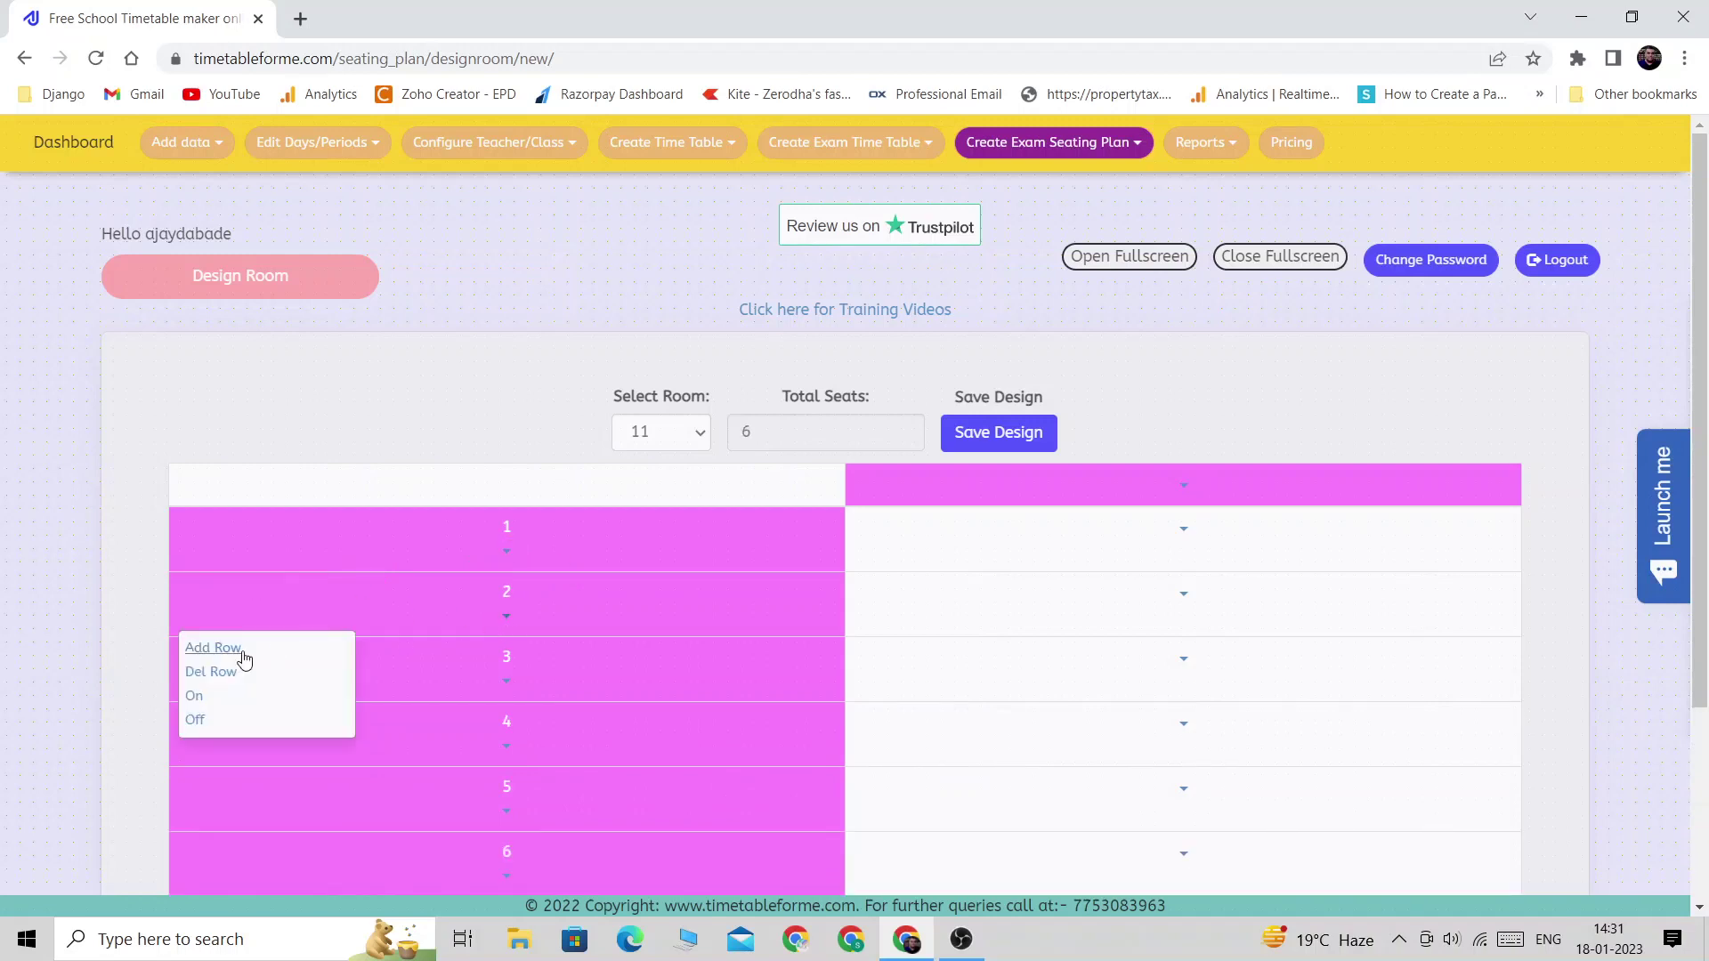
pyautogui.click(242, 651)
# - Add five columns to the seating grid to make six columns
pyautogui.scroll(-3, 461, 536)
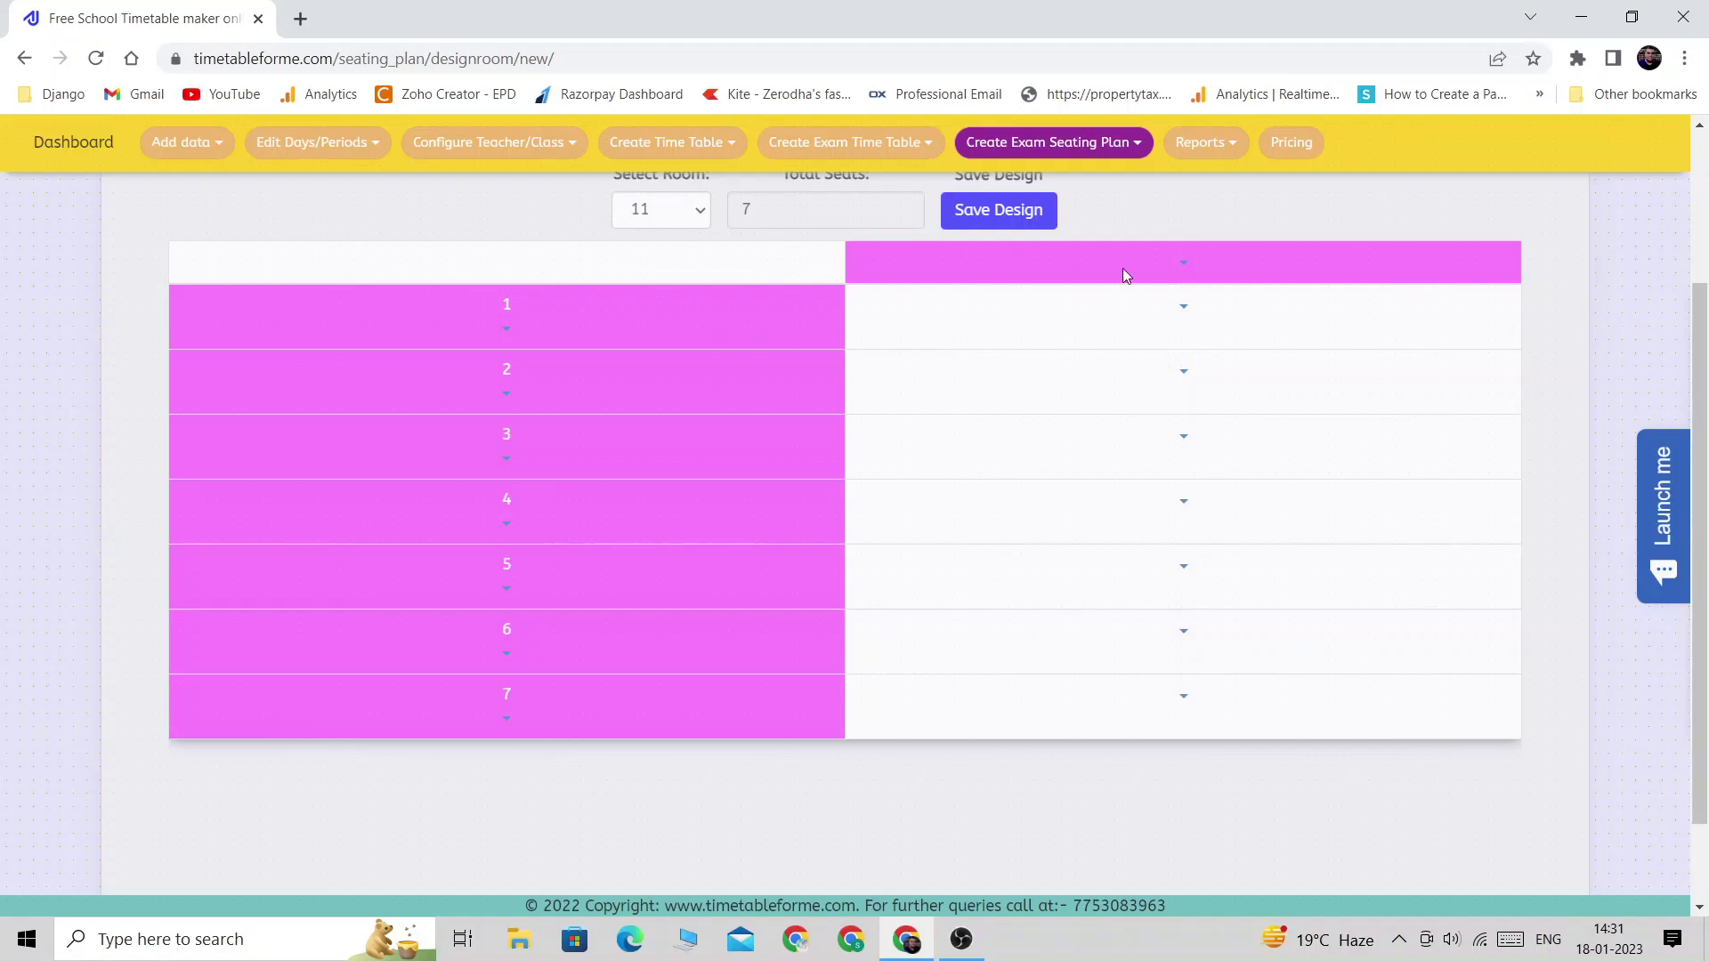
pyautogui.click(1179, 271)
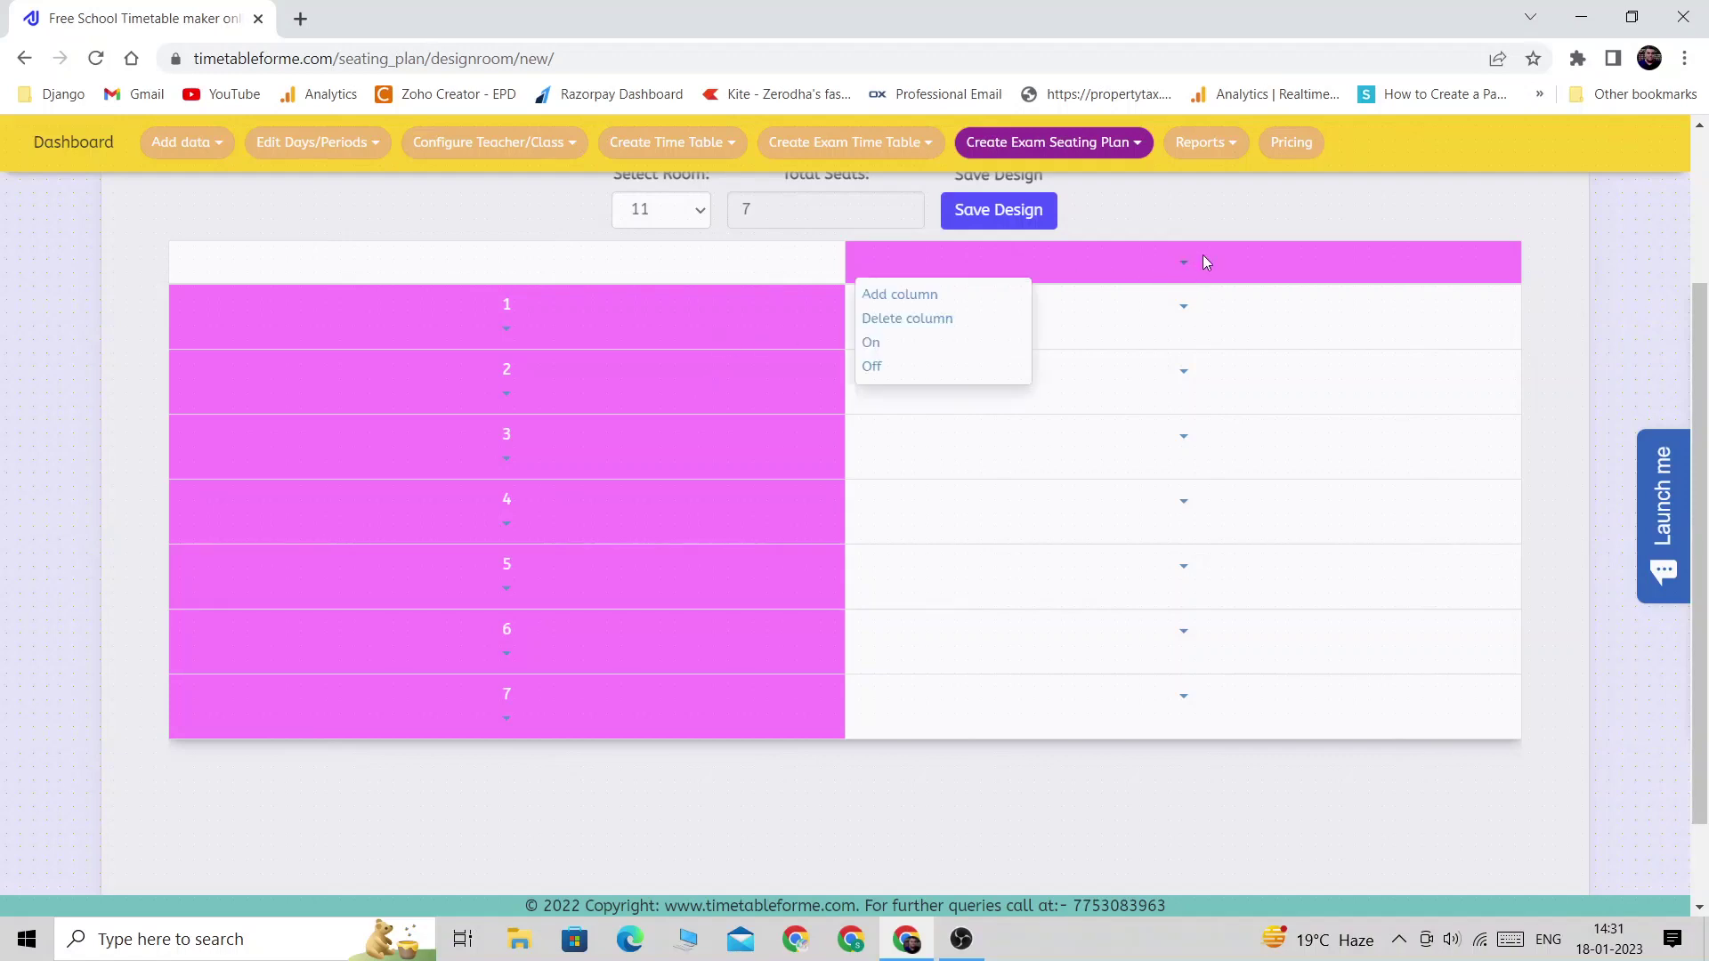
pyautogui.click(912, 296)
pyautogui.click(1283, 263)
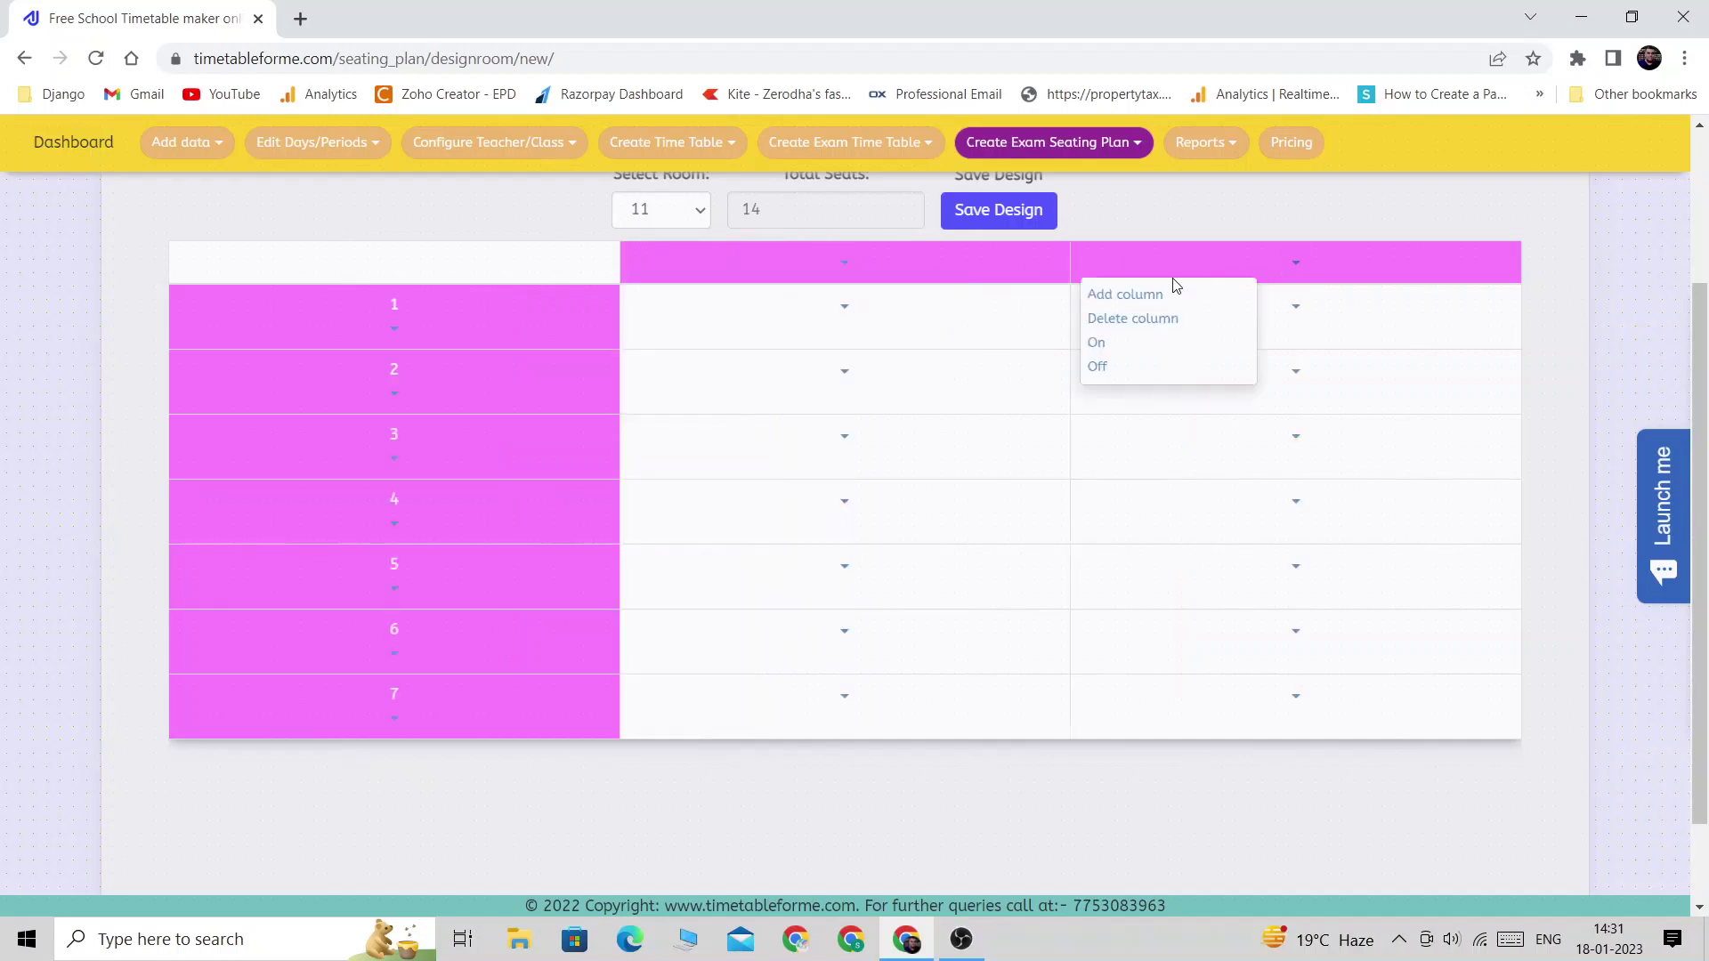
pyautogui.click(1125, 294)
pyautogui.click(1360, 269)
pyautogui.click(1253, 294)
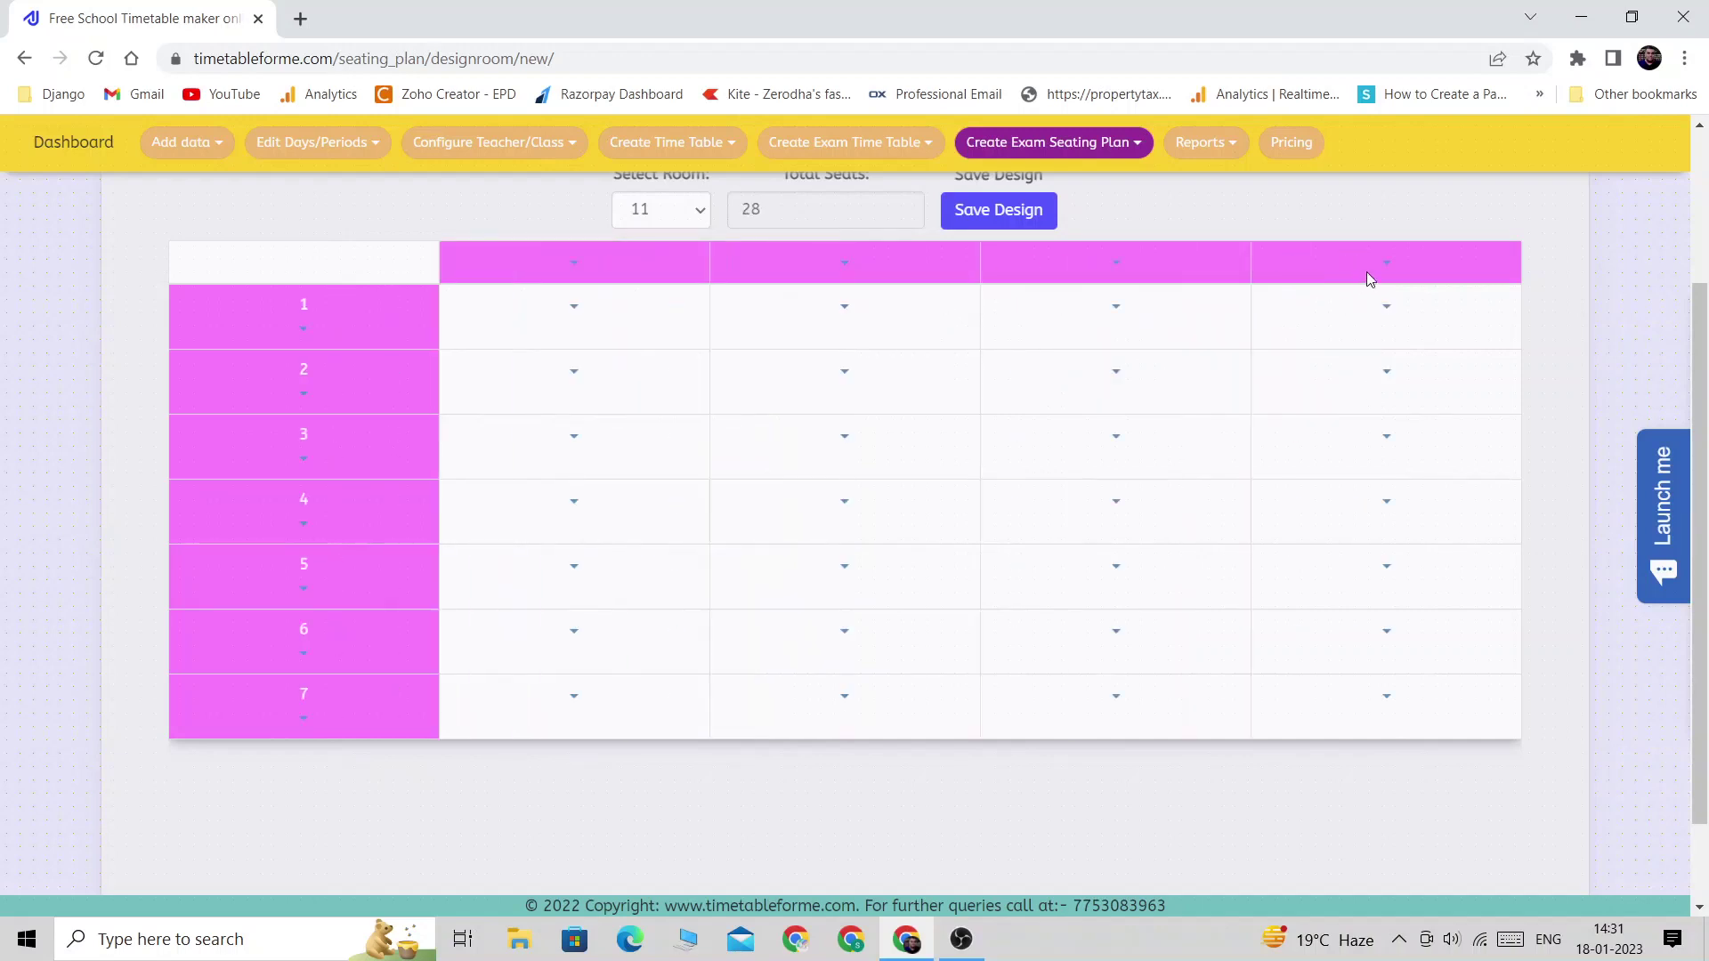
pyautogui.click(1365, 271)
pyautogui.click(1301, 294)
pyautogui.click(1433, 269)
pyautogui.click(1332, 291)
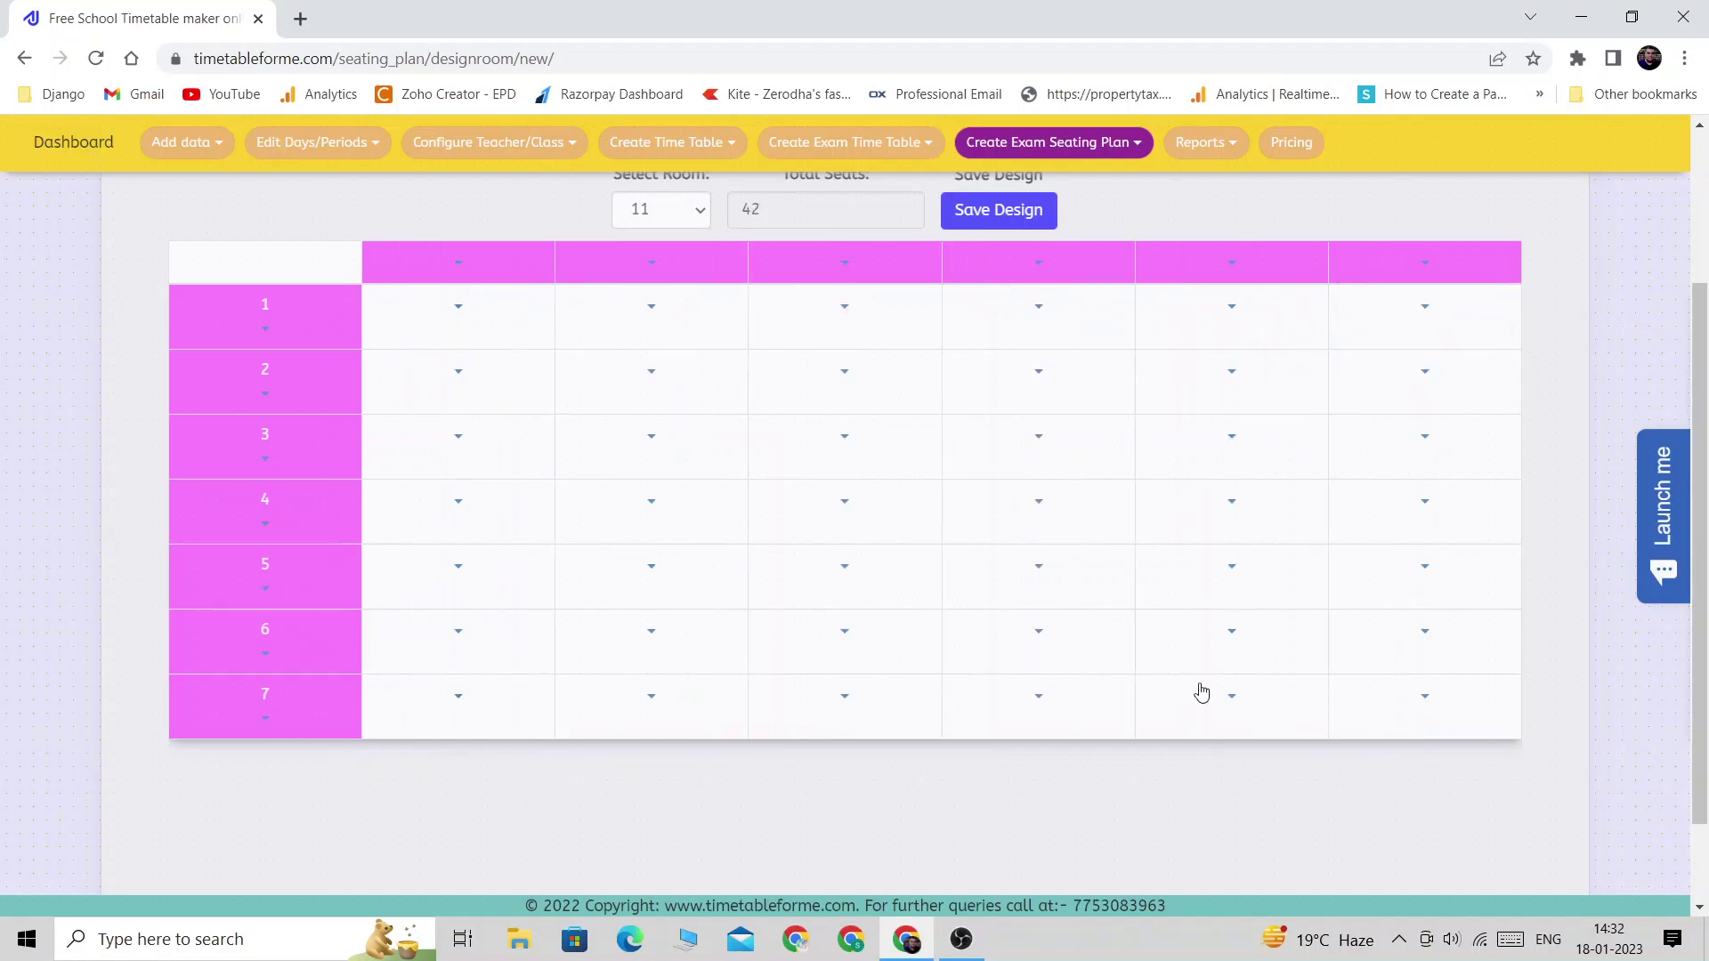
# - Switch off the third and sixth columns of the seating grid so they hold no seats
pyautogui.moveTo(791, 210); pyautogui.dragTo(728, 214)
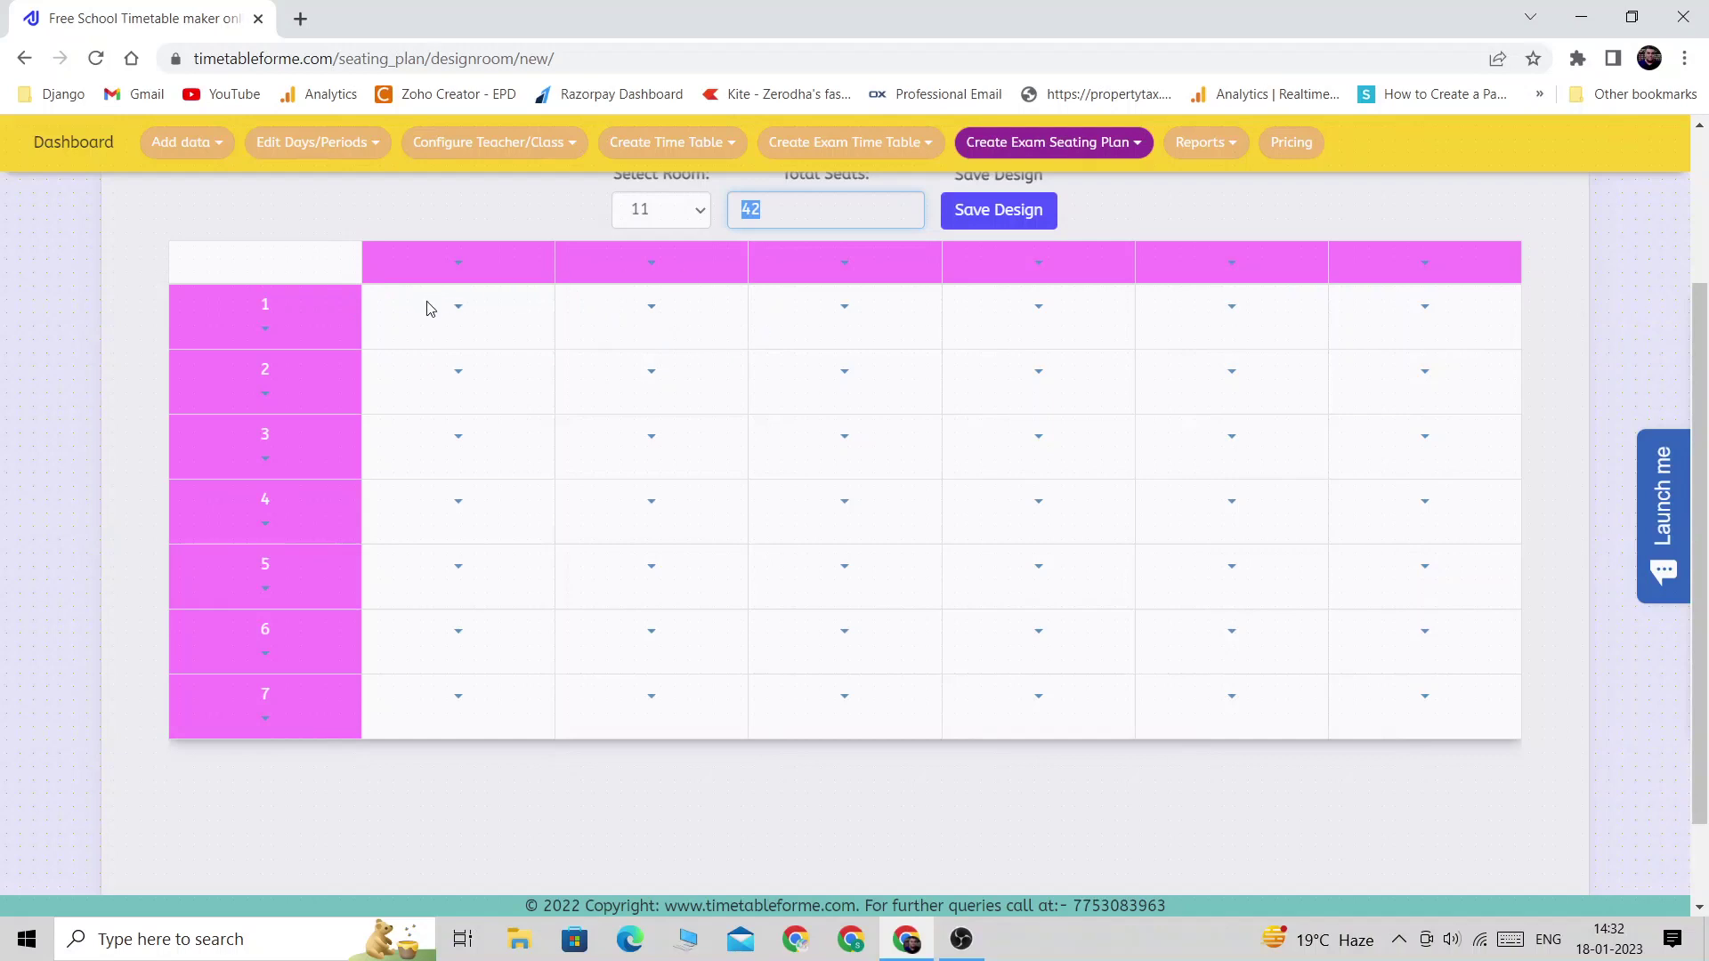
pyautogui.click(846, 265)
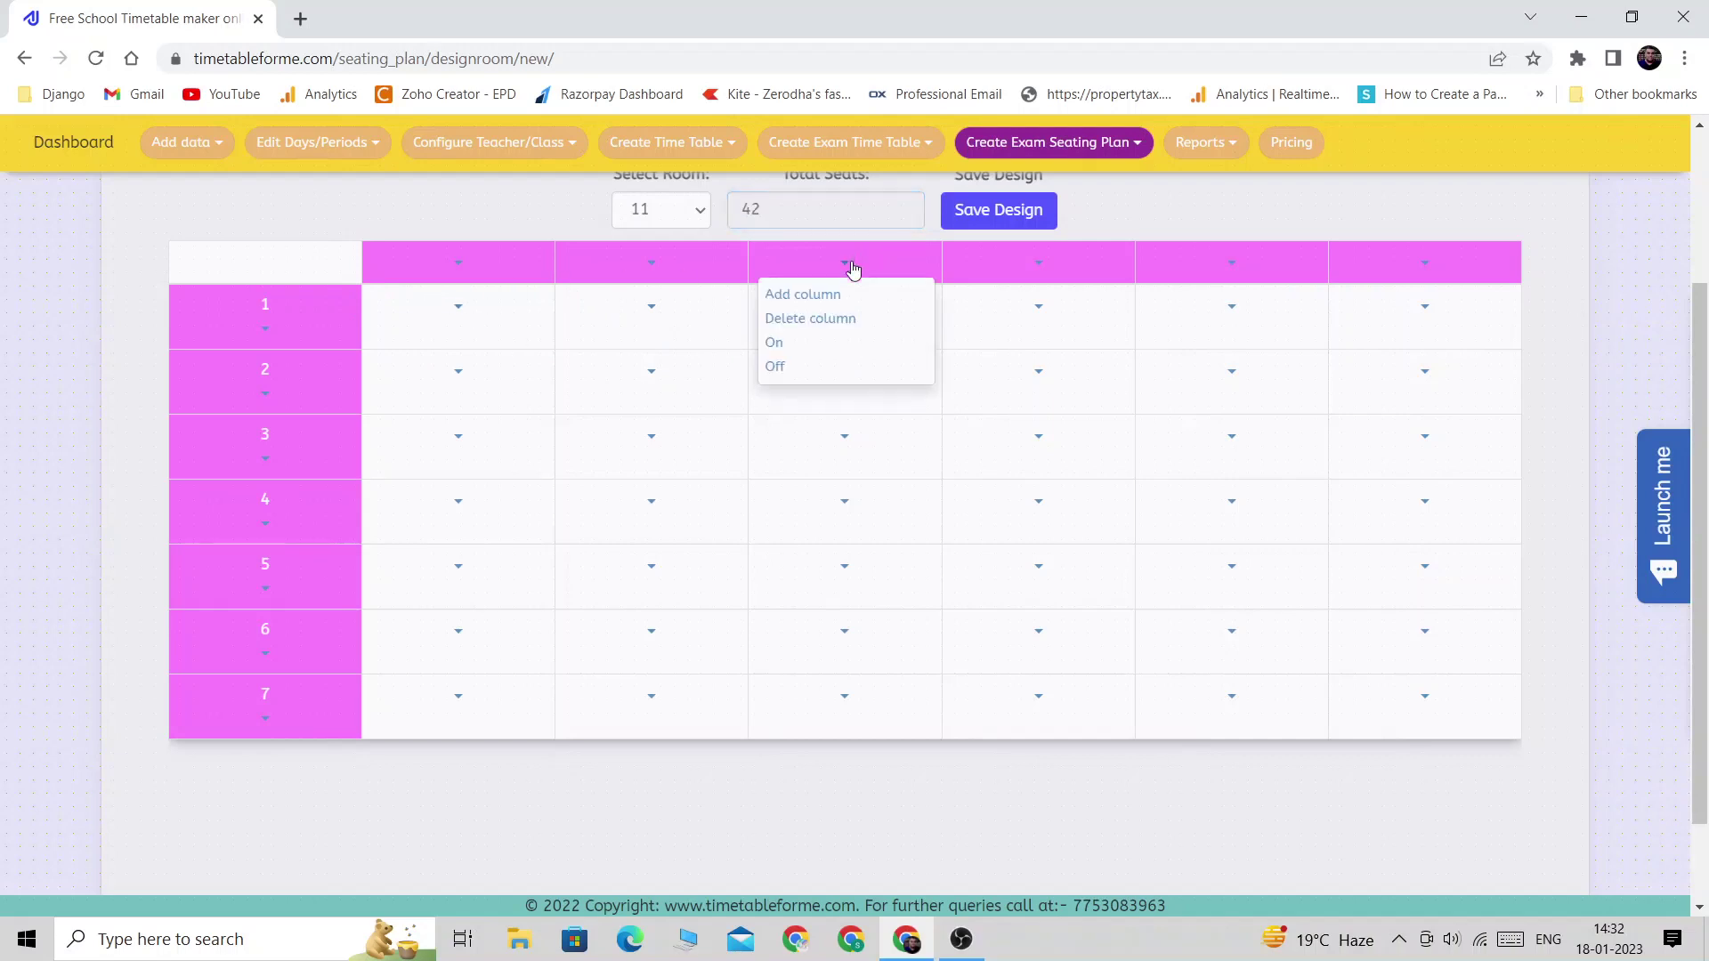
pyautogui.click(775, 367)
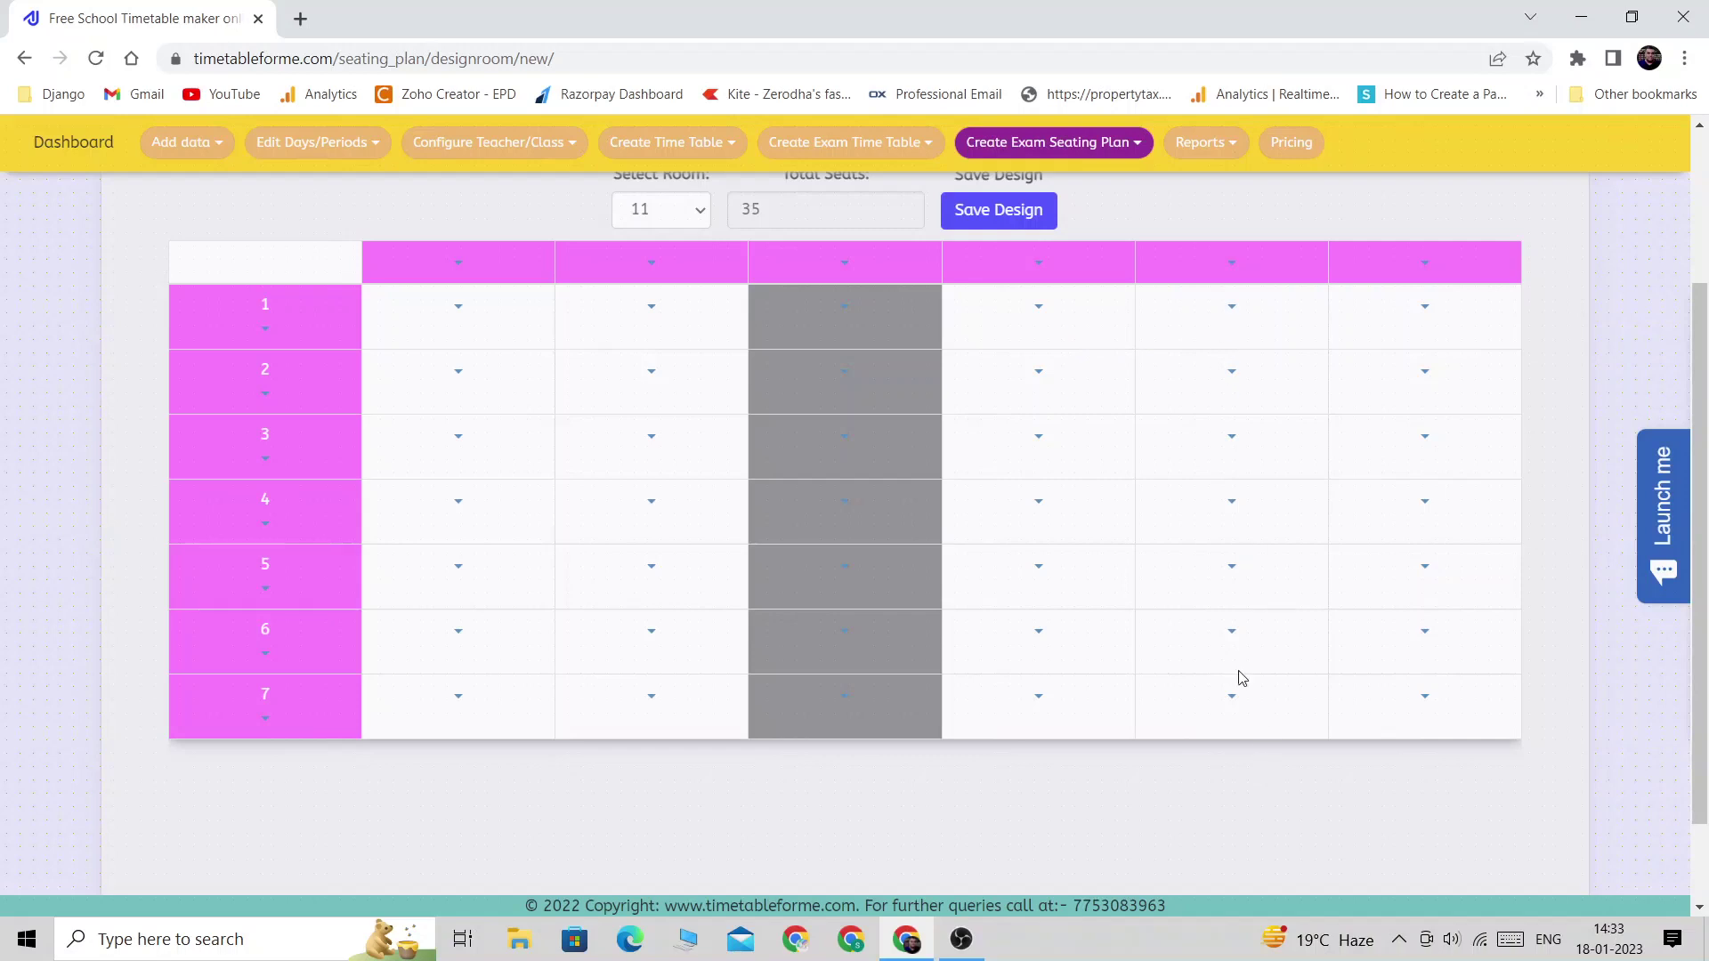
pyautogui.click(1430, 266)
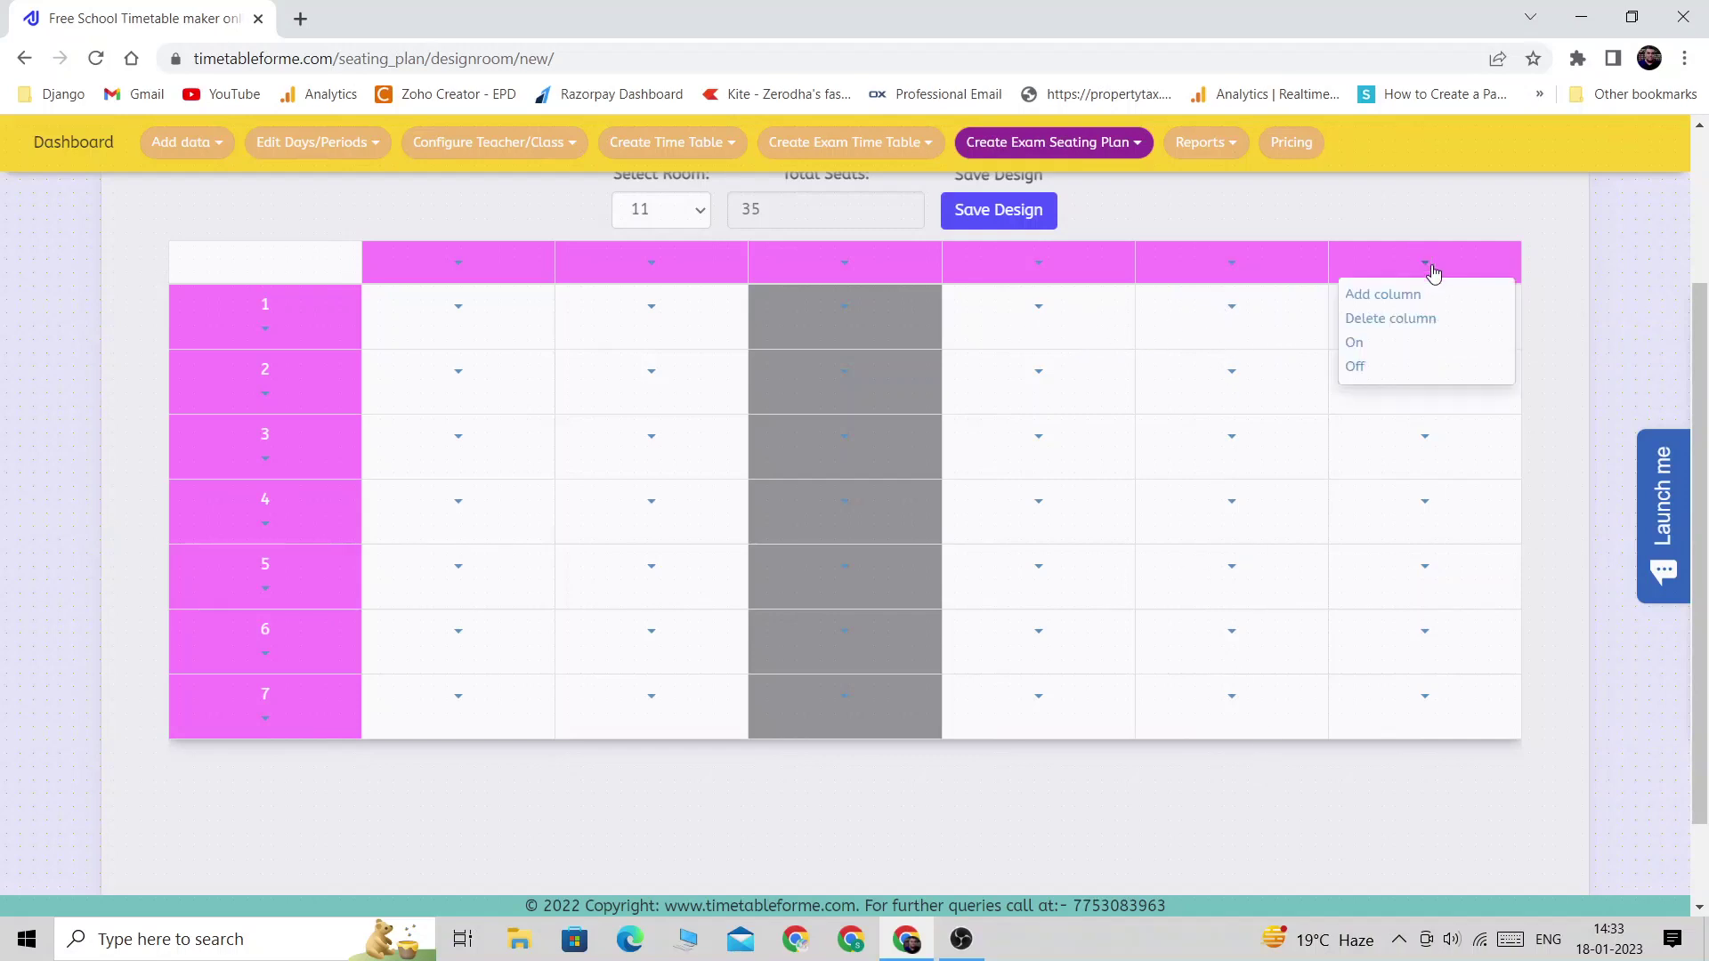
pyautogui.click(1354, 367)
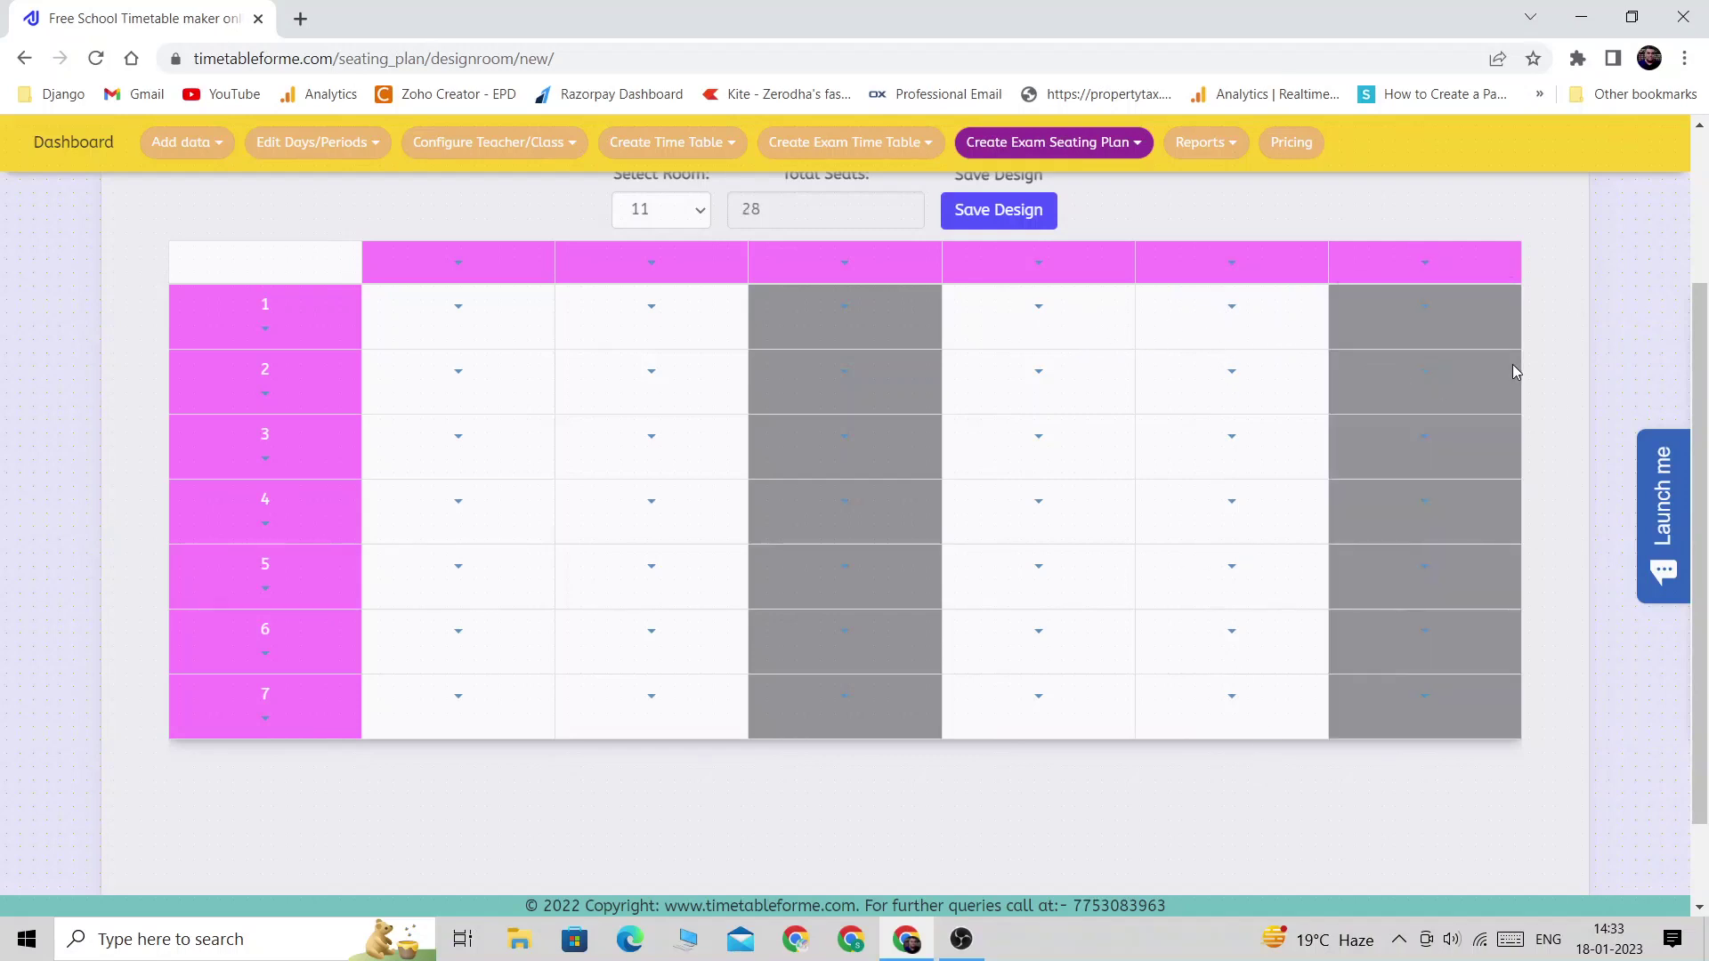
# - Add three columns after the switched-off sixth column and delete the surplus last one, making eight columns
pyautogui.click(1431, 265)
pyautogui.click(1426, 293)
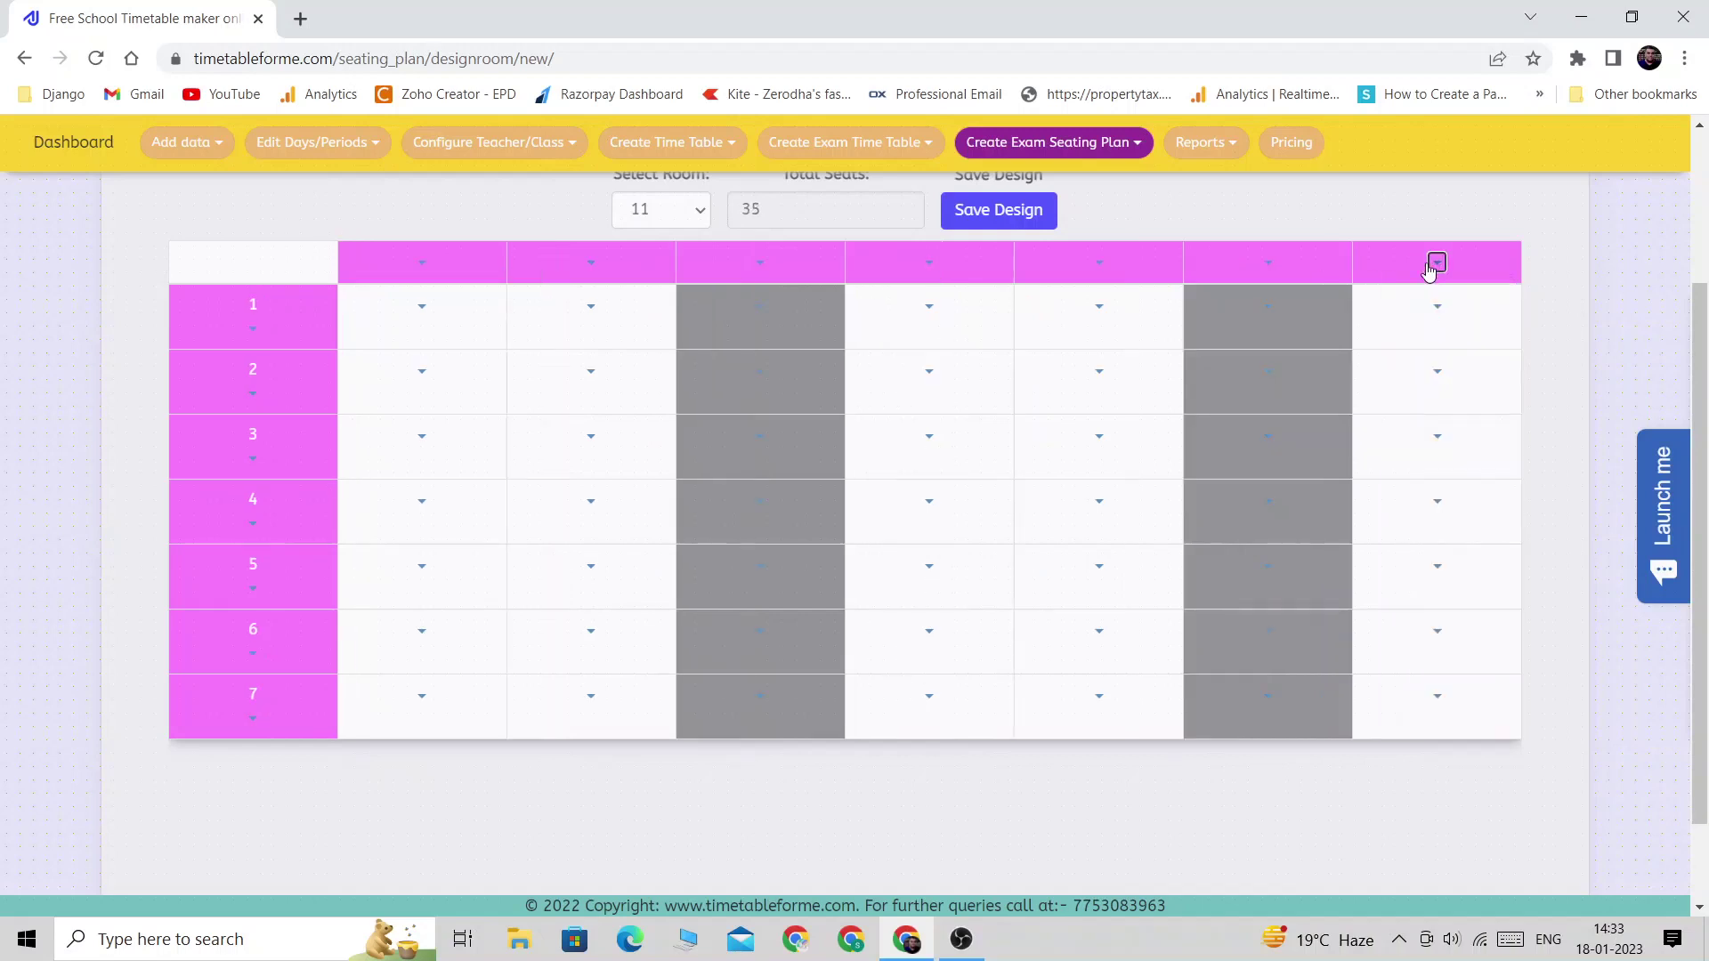
pyautogui.click(1433, 263)
pyautogui.click(1424, 294)
pyautogui.click(1446, 264)
pyautogui.click(1446, 292)
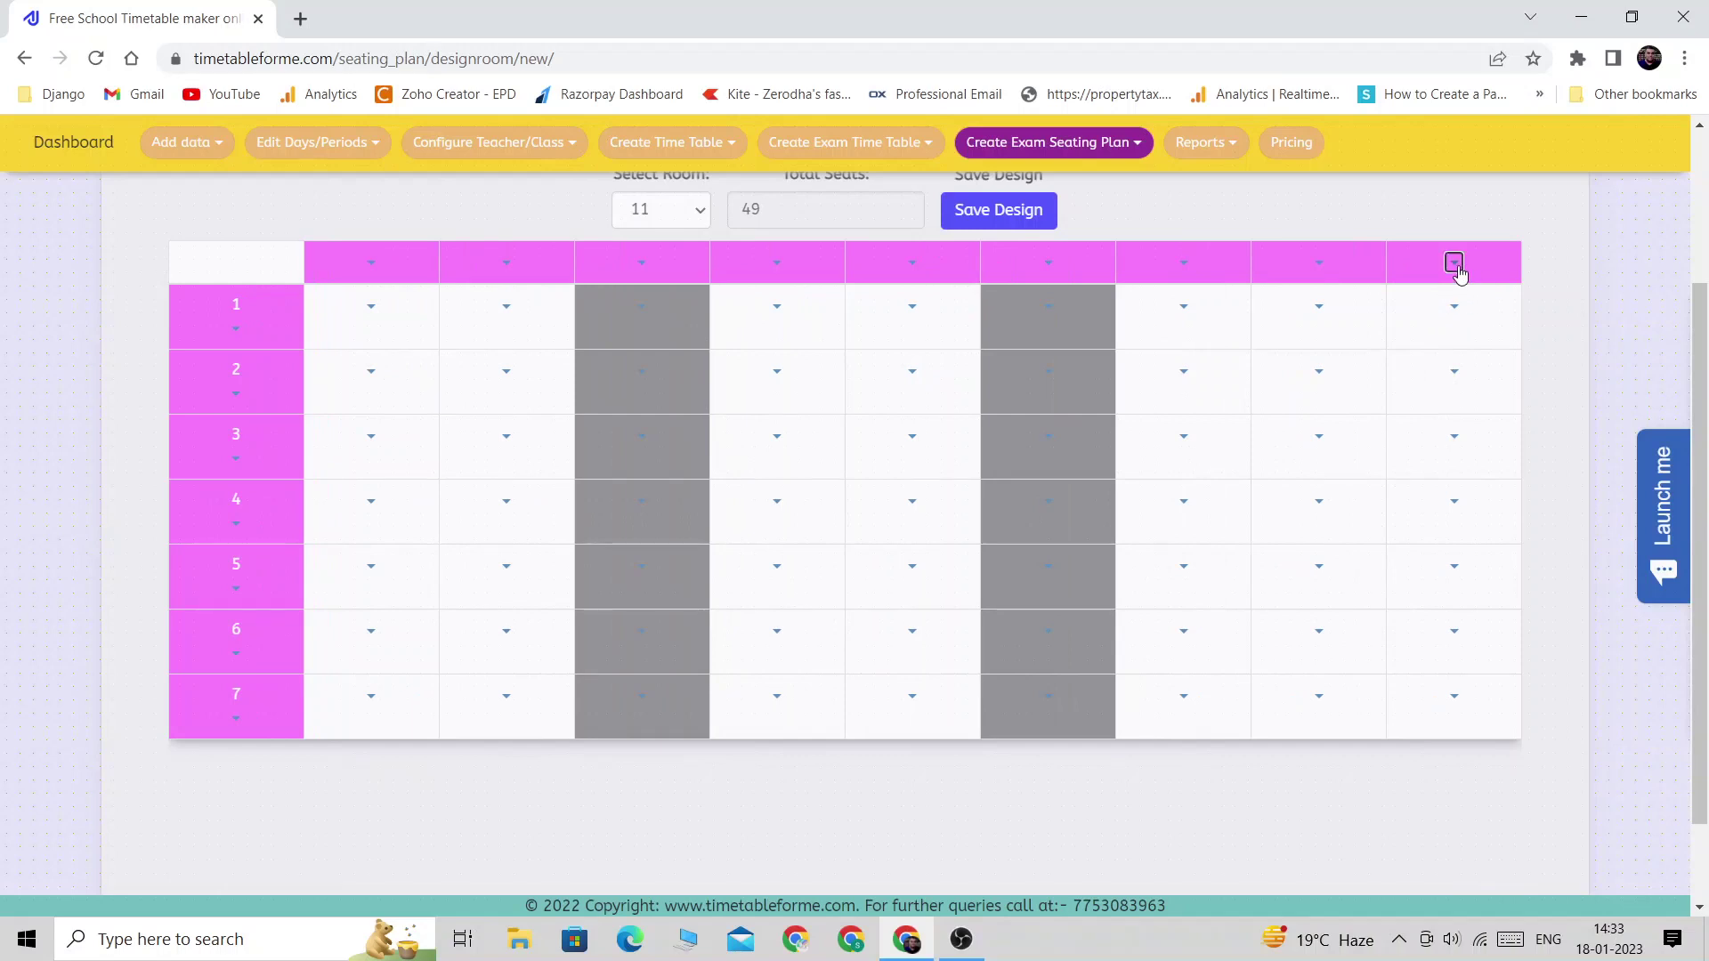
pyautogui.click(1451, 265)
pyautogui.click(1432, 322)
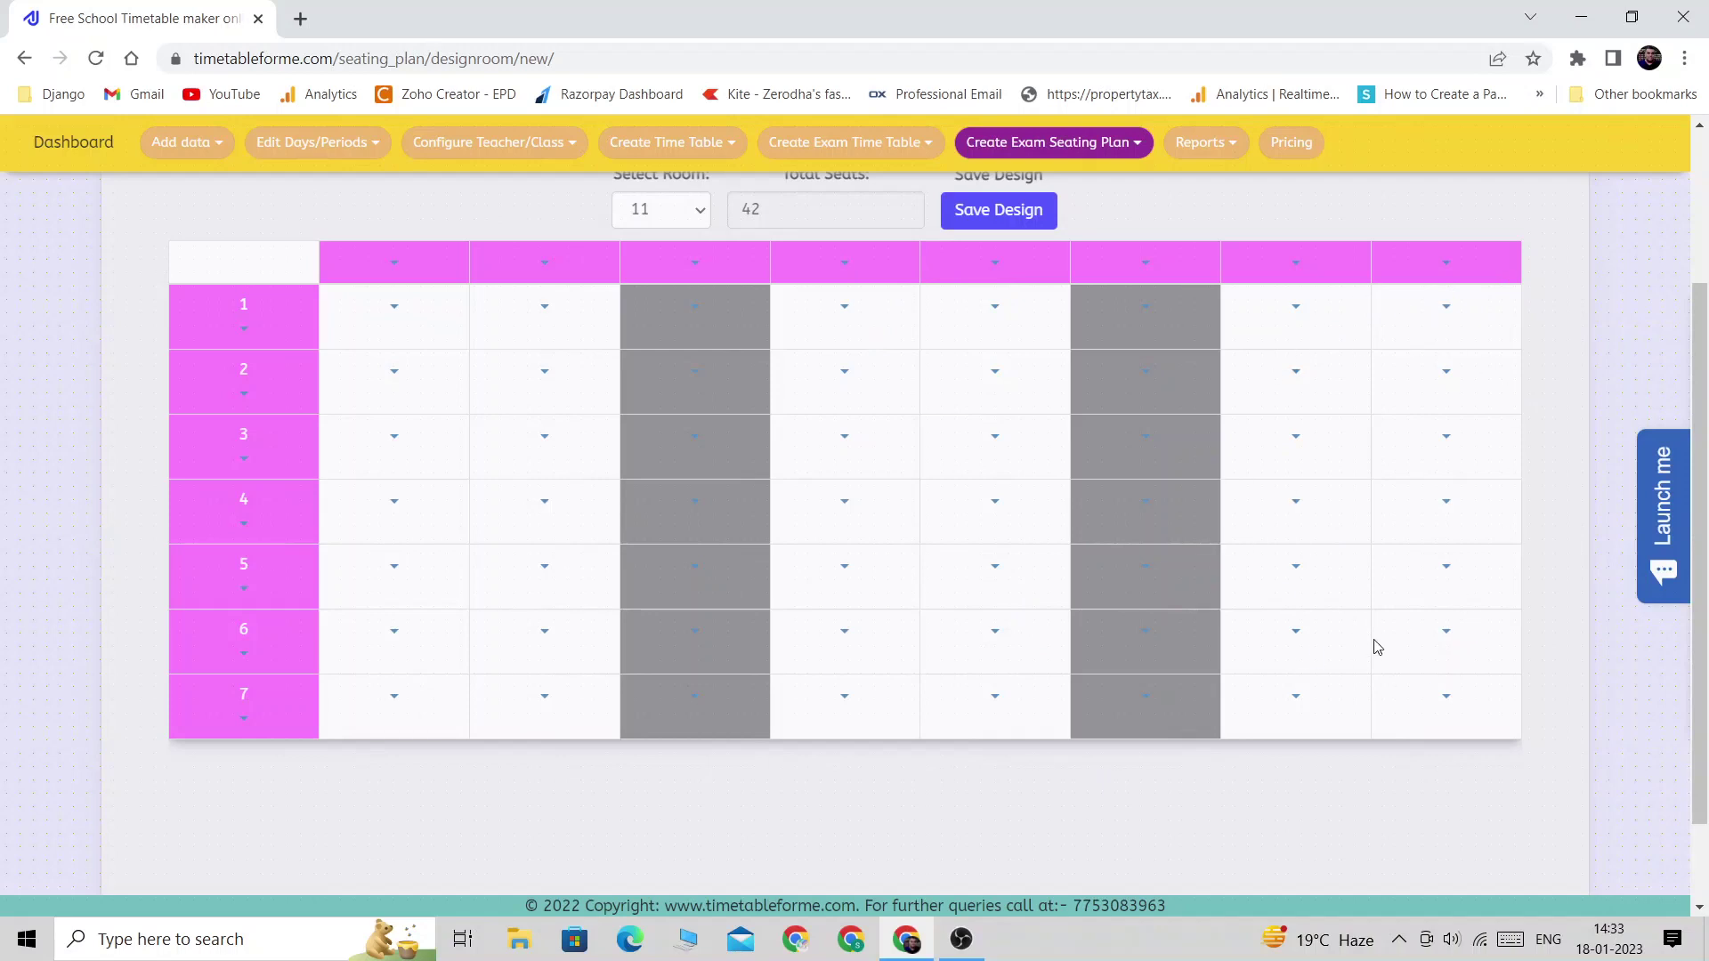
# - Switch off the single seat in row 7 of the last column
pyautogui.click(1452, 704)
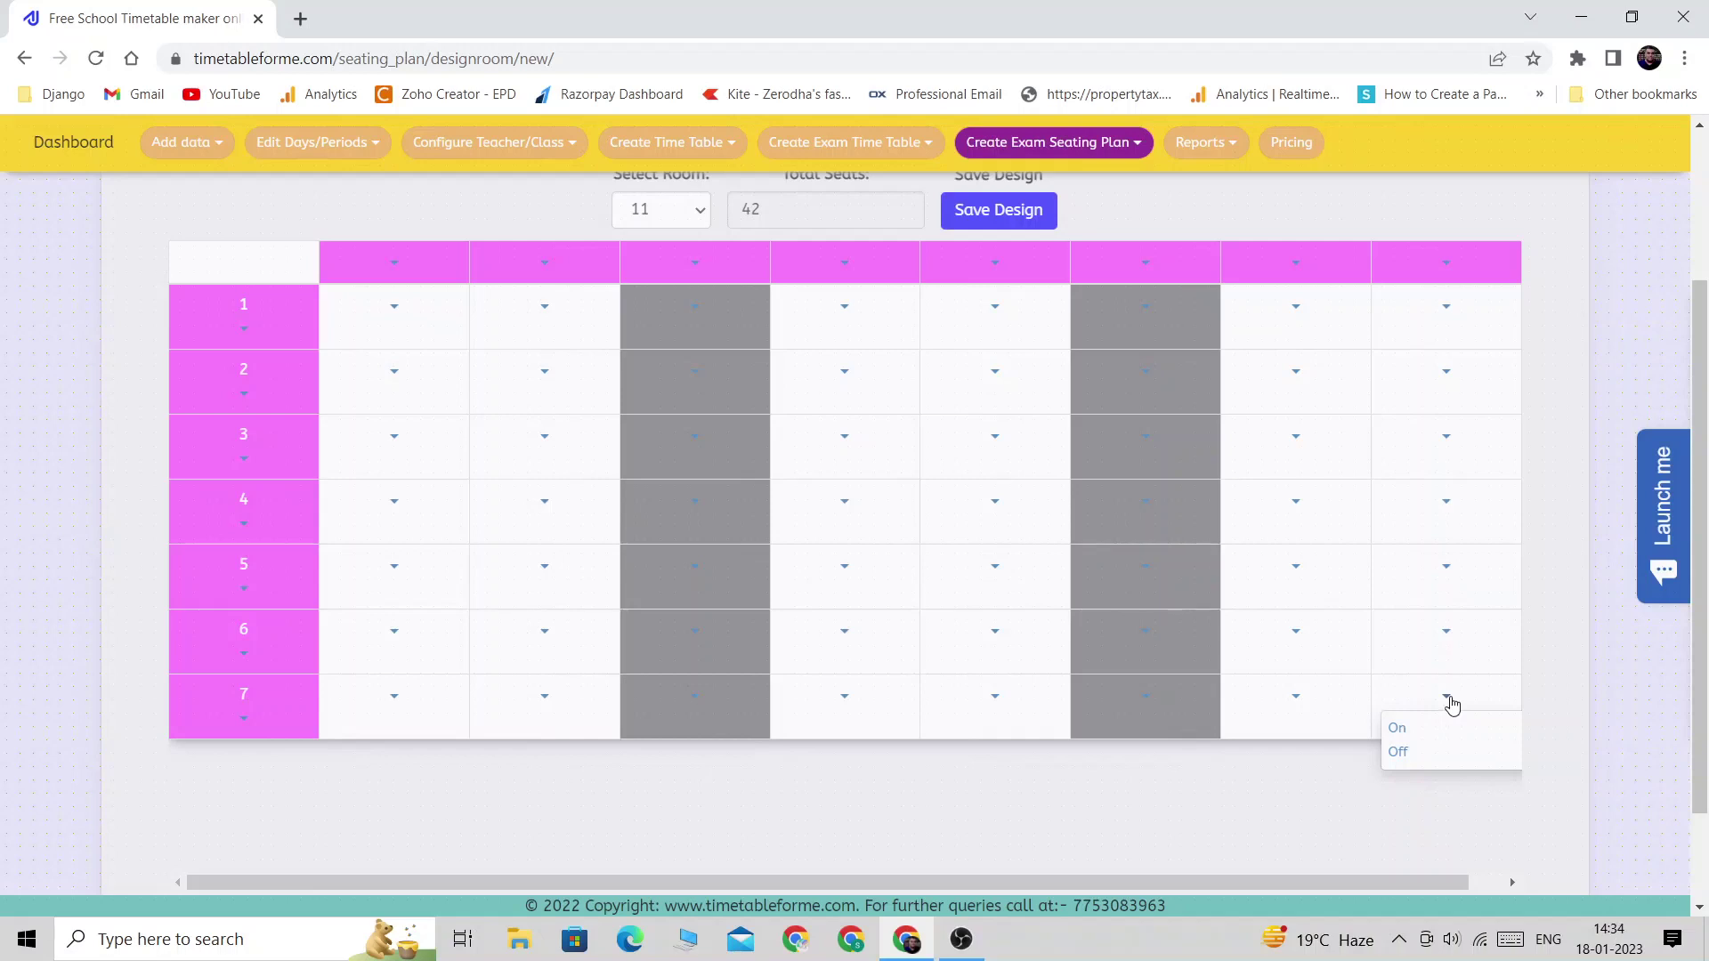
pyautogui.click(1448, 701)
pyautogui.click(1449, 701)
pyautogui.click(1398, 754)
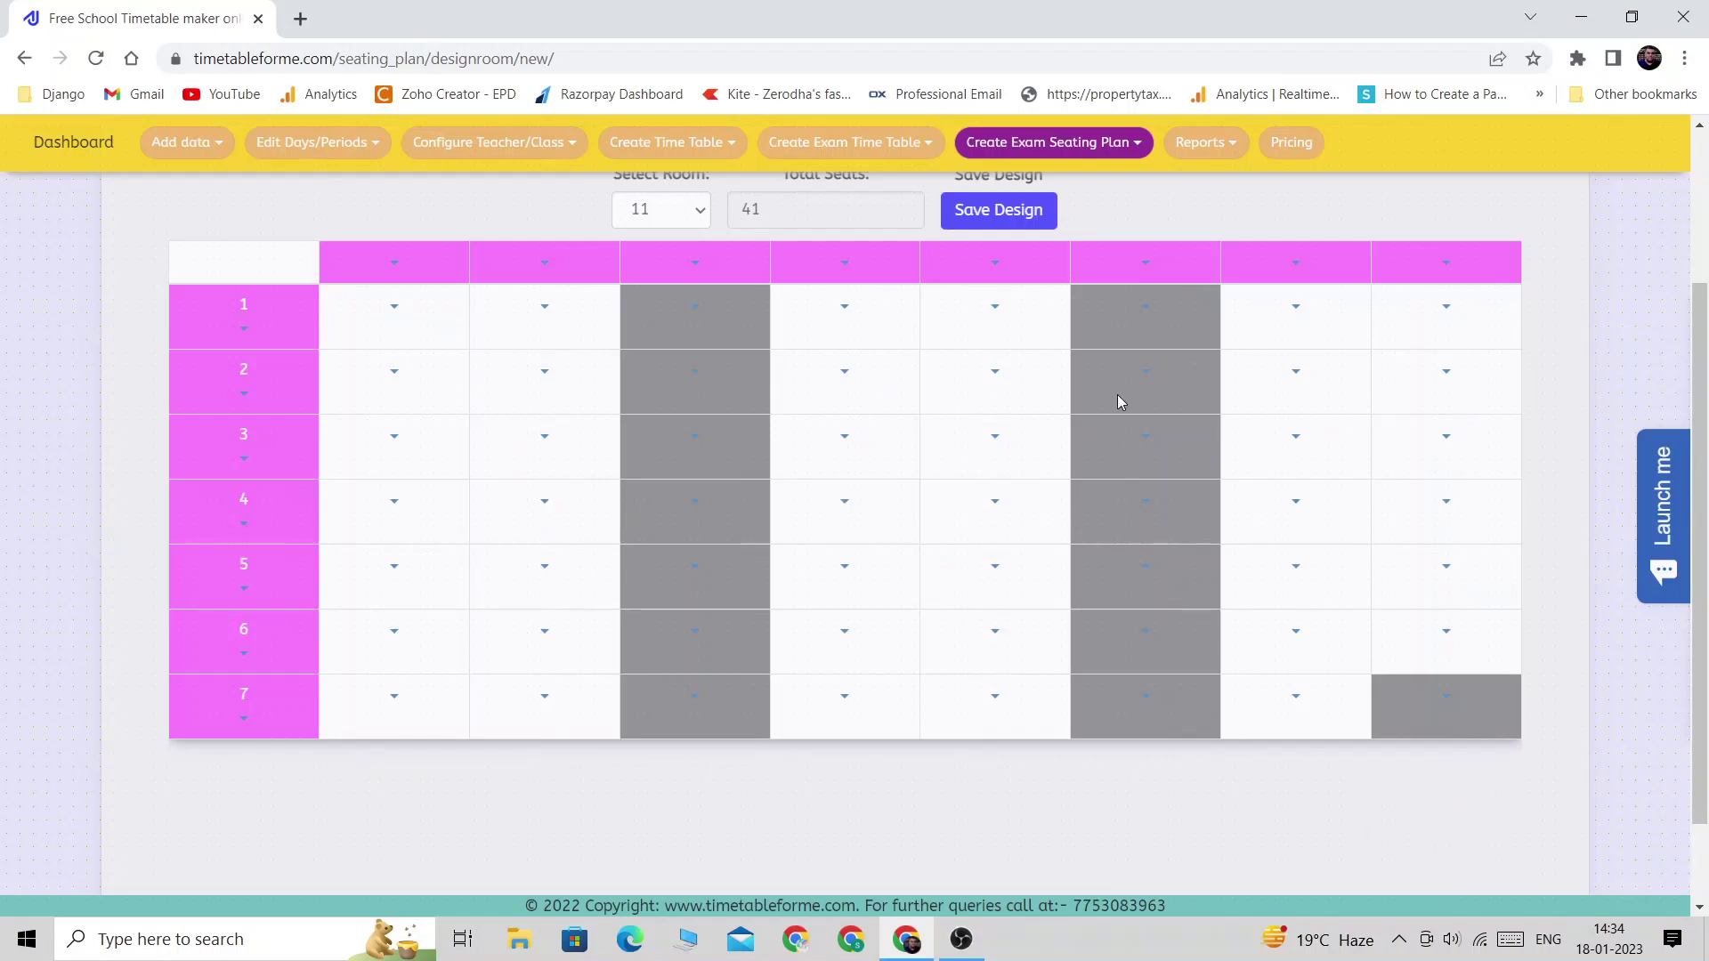
# - Switch off the seats at row 2, column 4 and row 1, column 8, and switch both back on
pyautogui.click(844, 383)
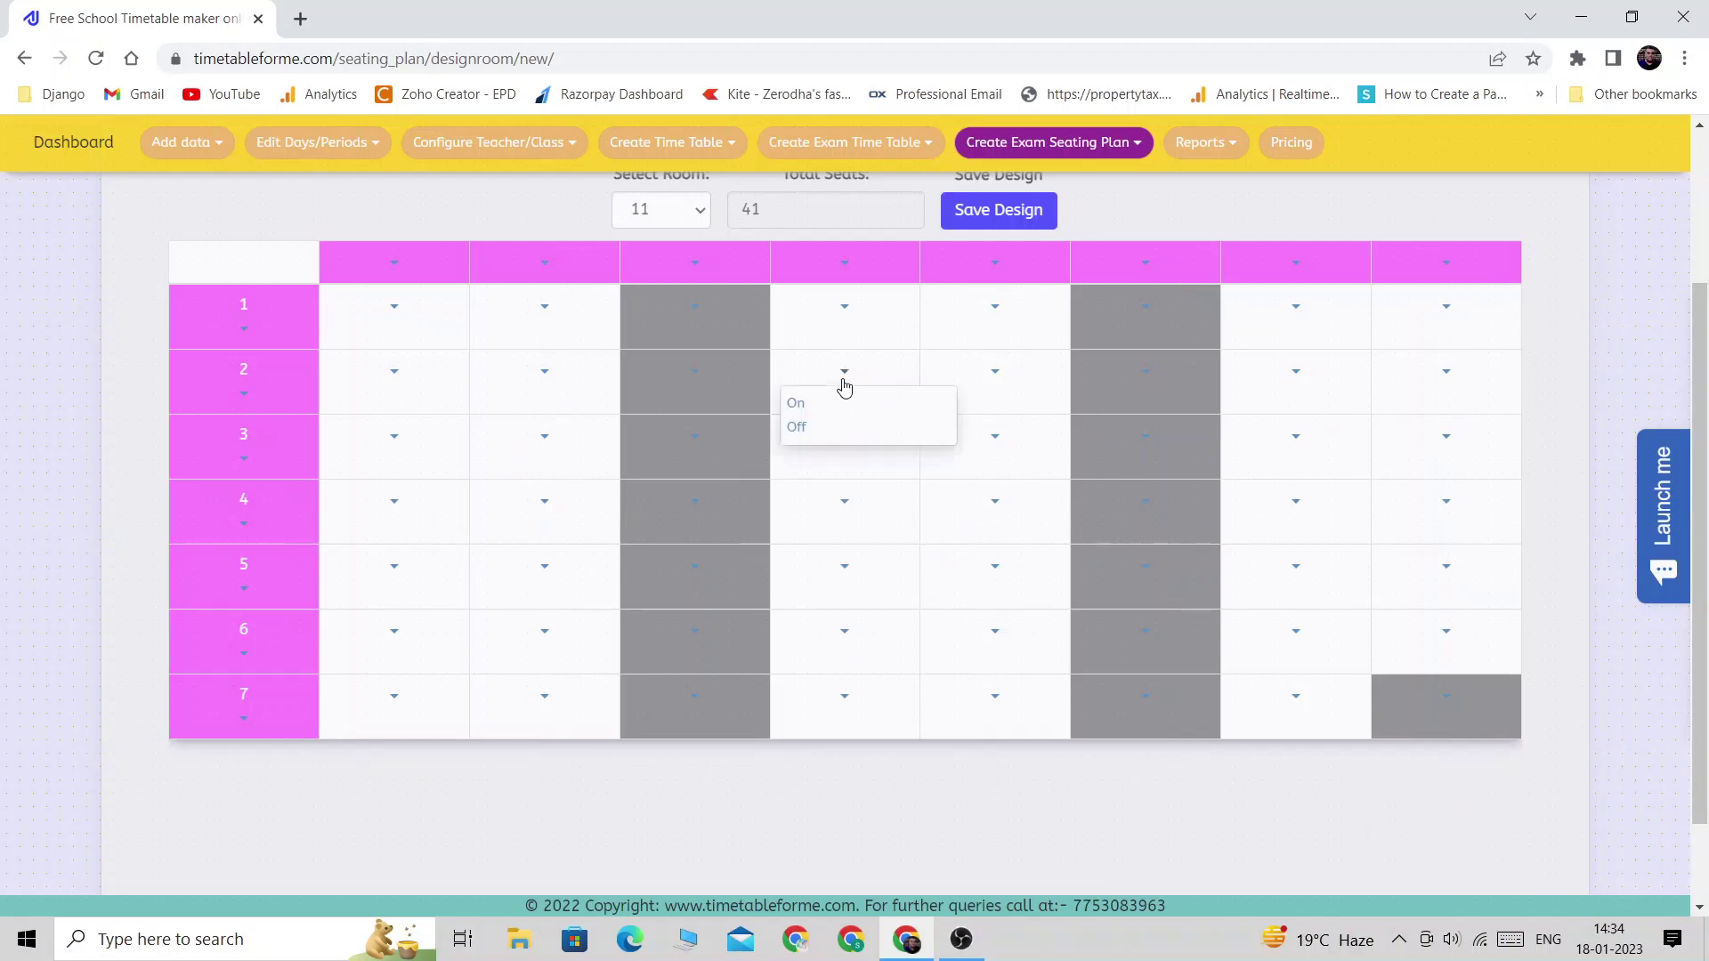
pyautogui.click(799, 428)
pyautogui.click(1456, 316)
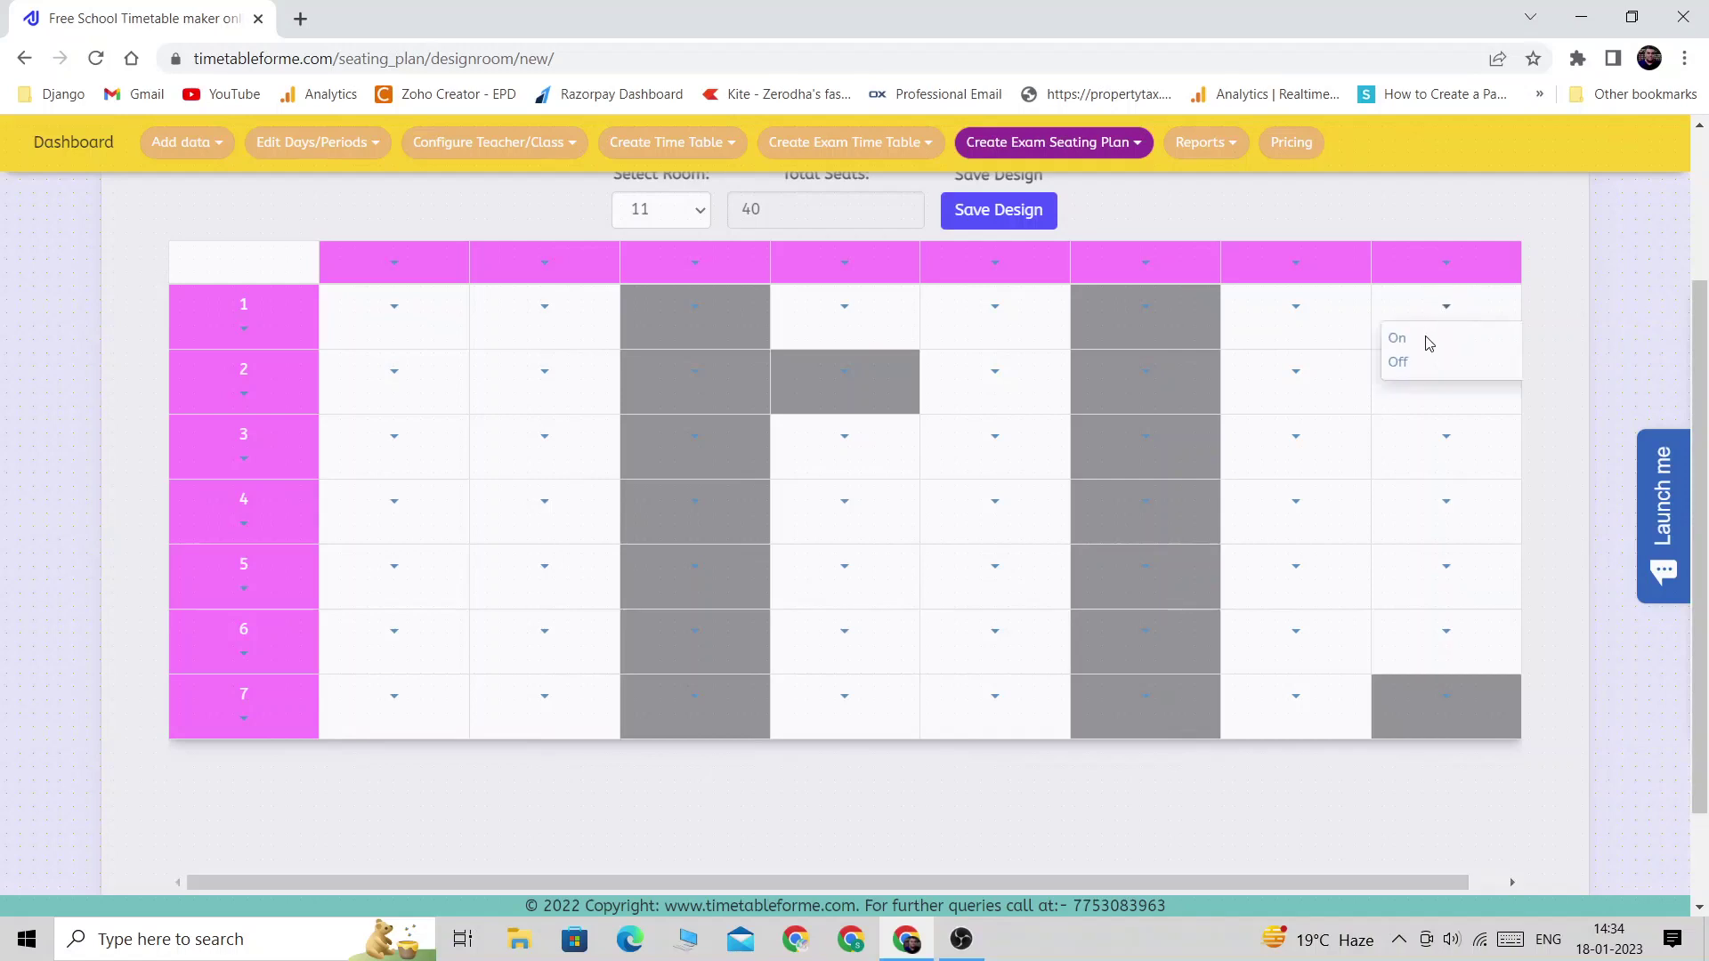
pyautogui.click(1398, 362)
pyautogui.click(1447, 313)
pyautogui.click(1398, 339)
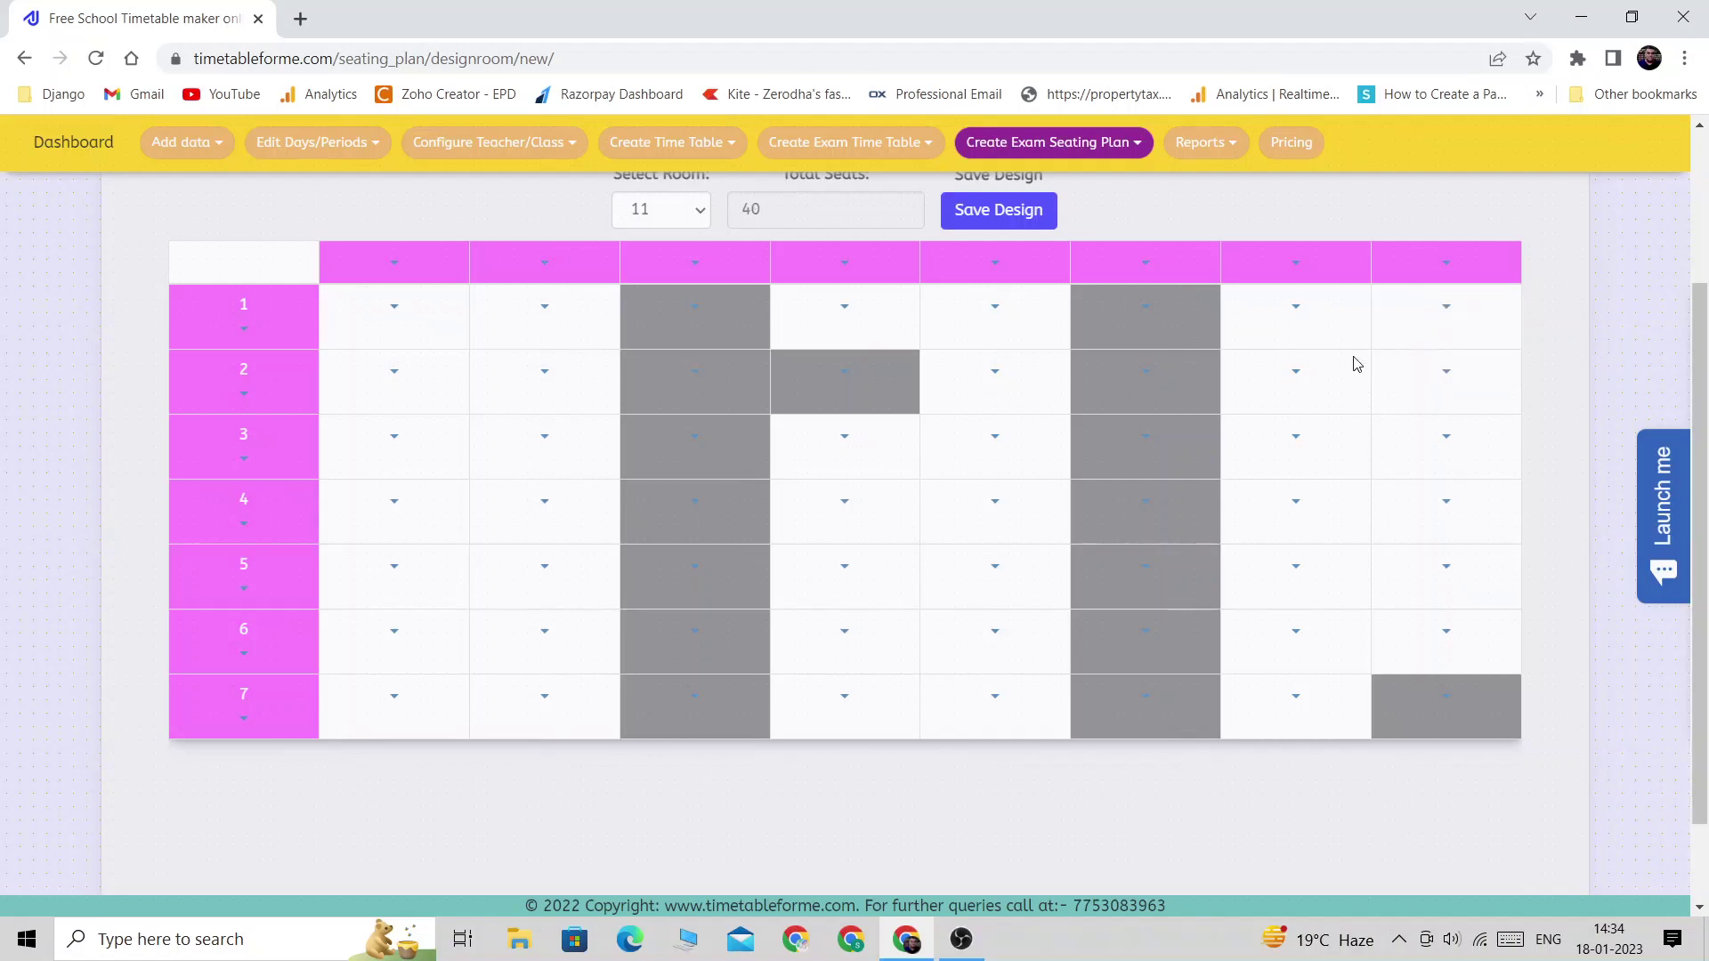
pyautogui.click(853, 385)
pyautogui.click(791, 405)
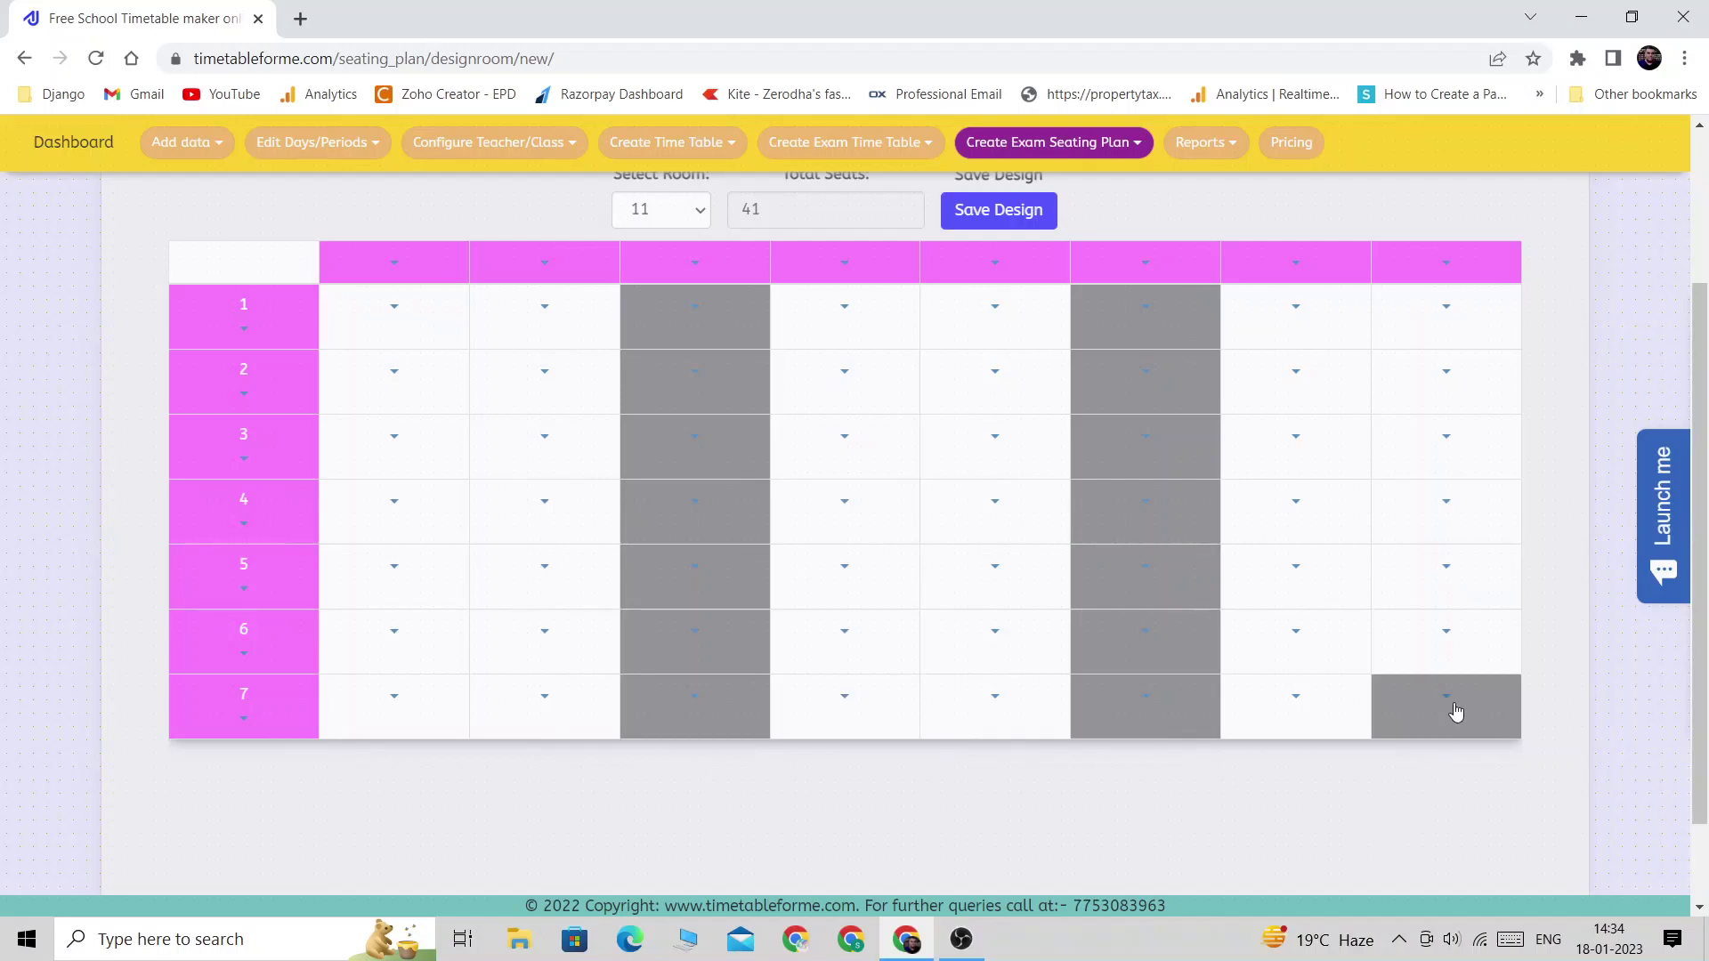
# - Switch the third column on and back off, checking the total seats before and after
pyautogui.scroll(1, 1148, 622)
pyautogui.doubleClick(795, 316)
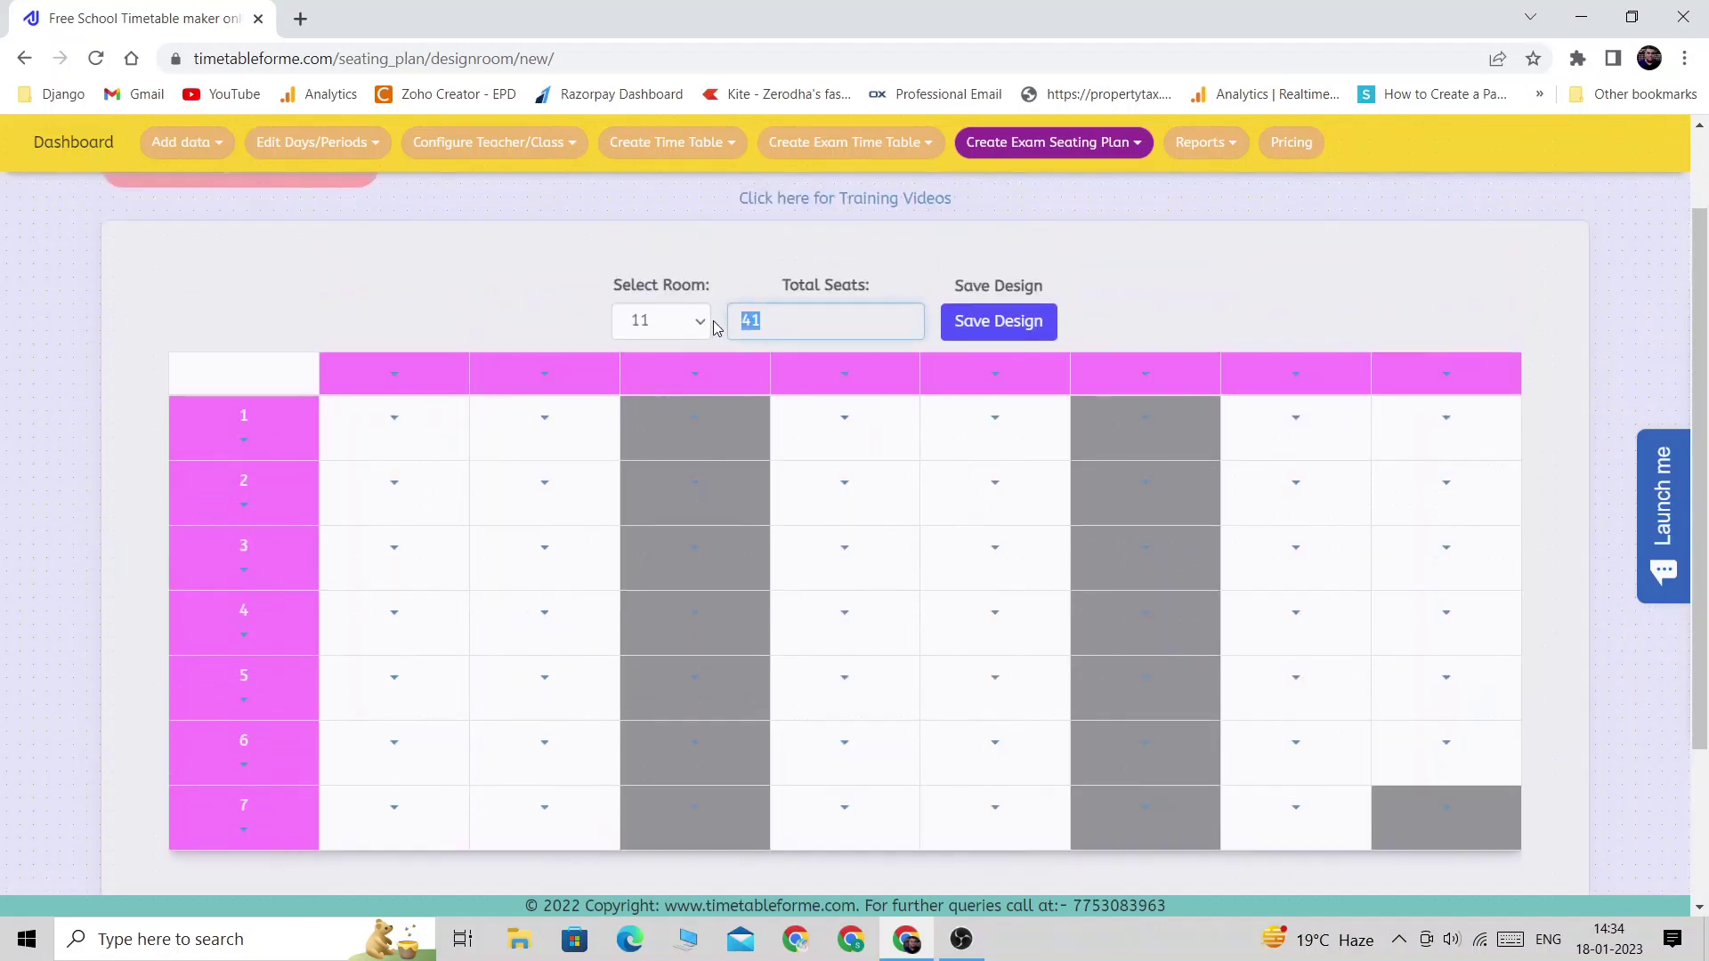
pyautogui.moveTo(797, 318); pyautogui.dragTo(736, 320)
pyautogui.click(698, 379)
pyautogui.click(649, 461)
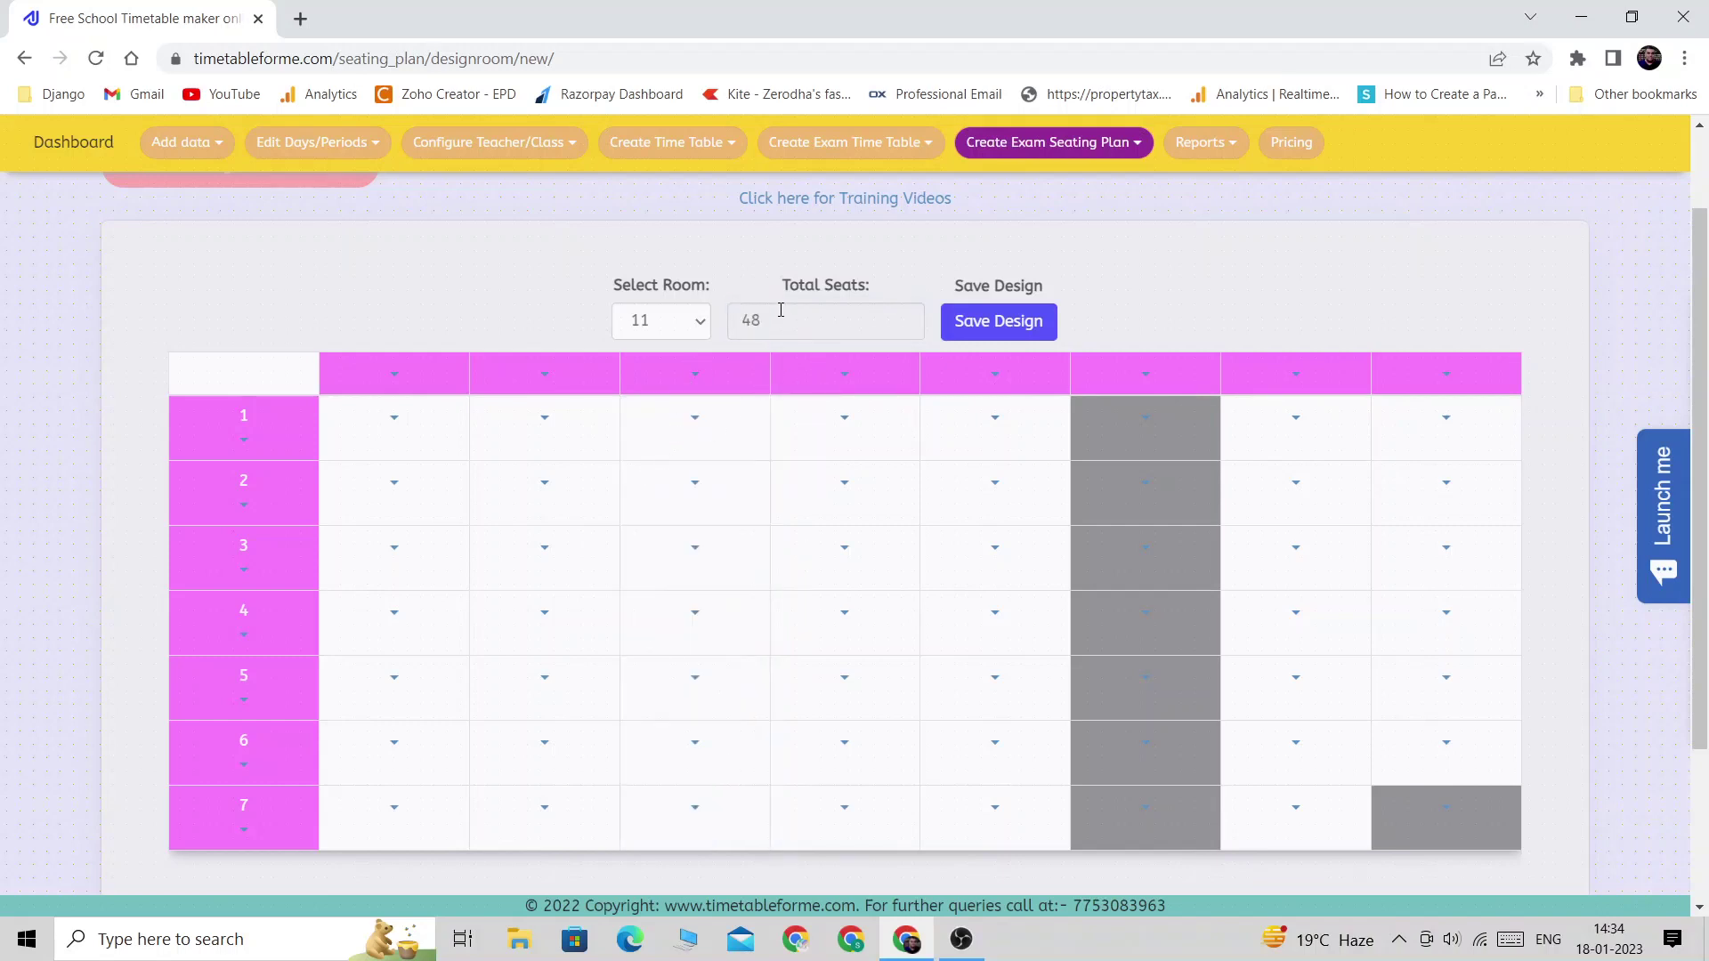
pyautogui.click(694, 379)
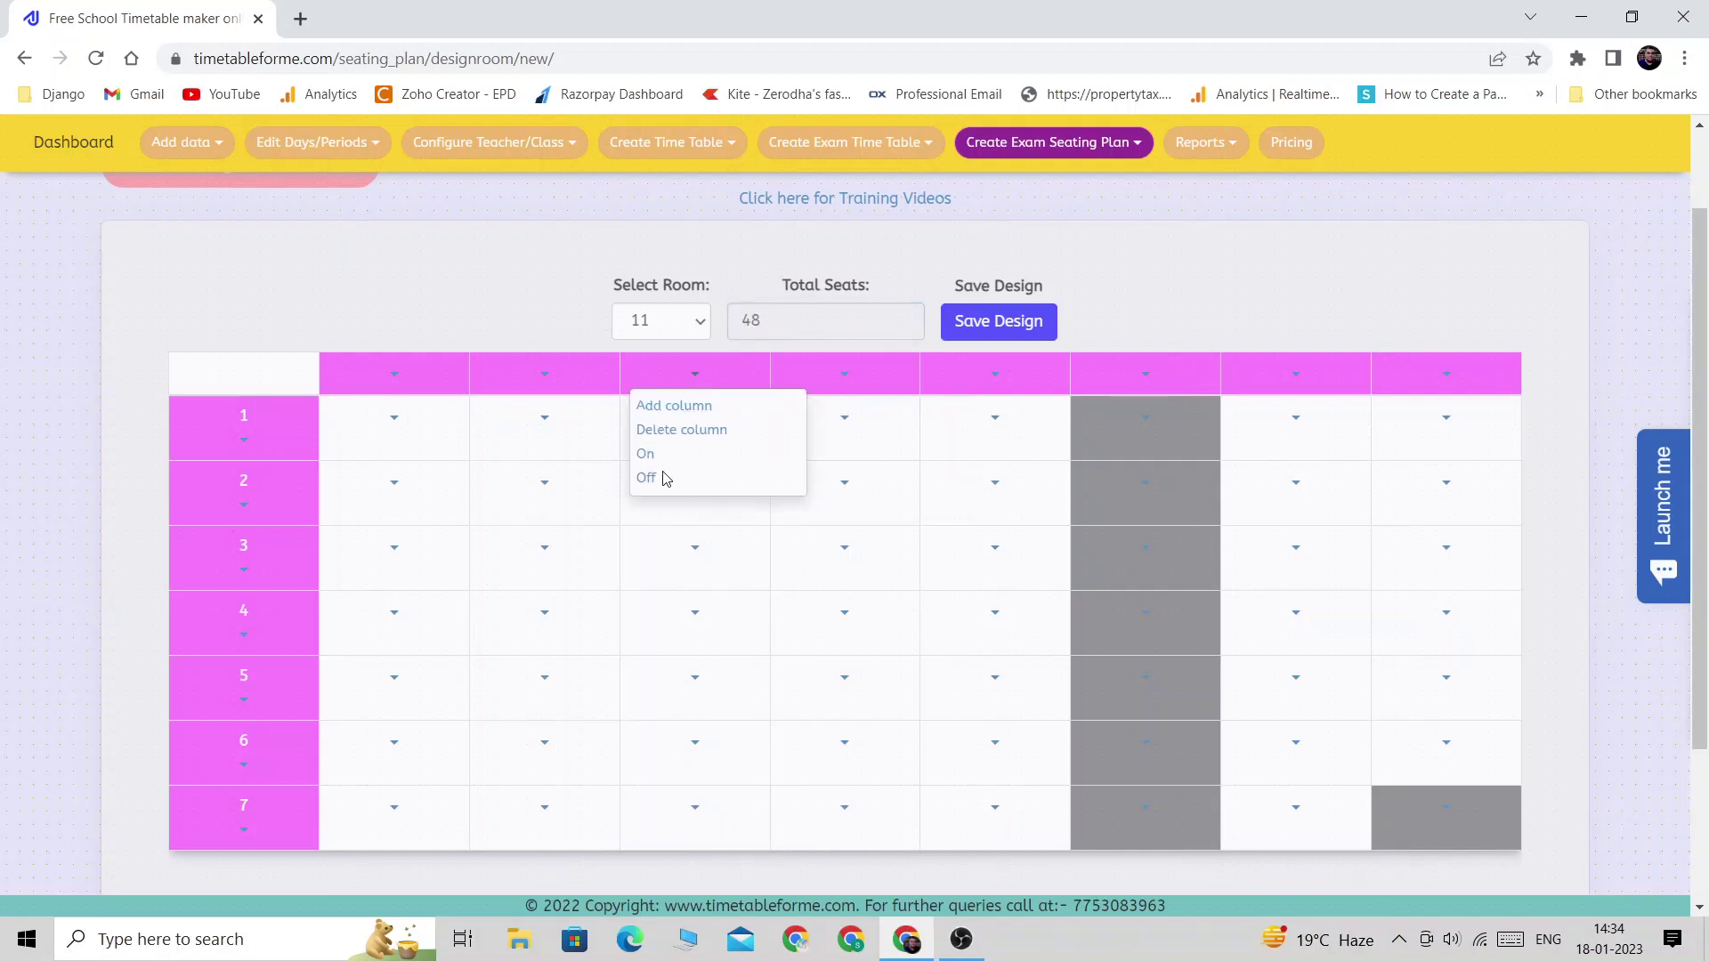
pyautogui.click(694, 379)
pyautogui.click(646, 478)
pyautogui.doubleClick(799, 319)
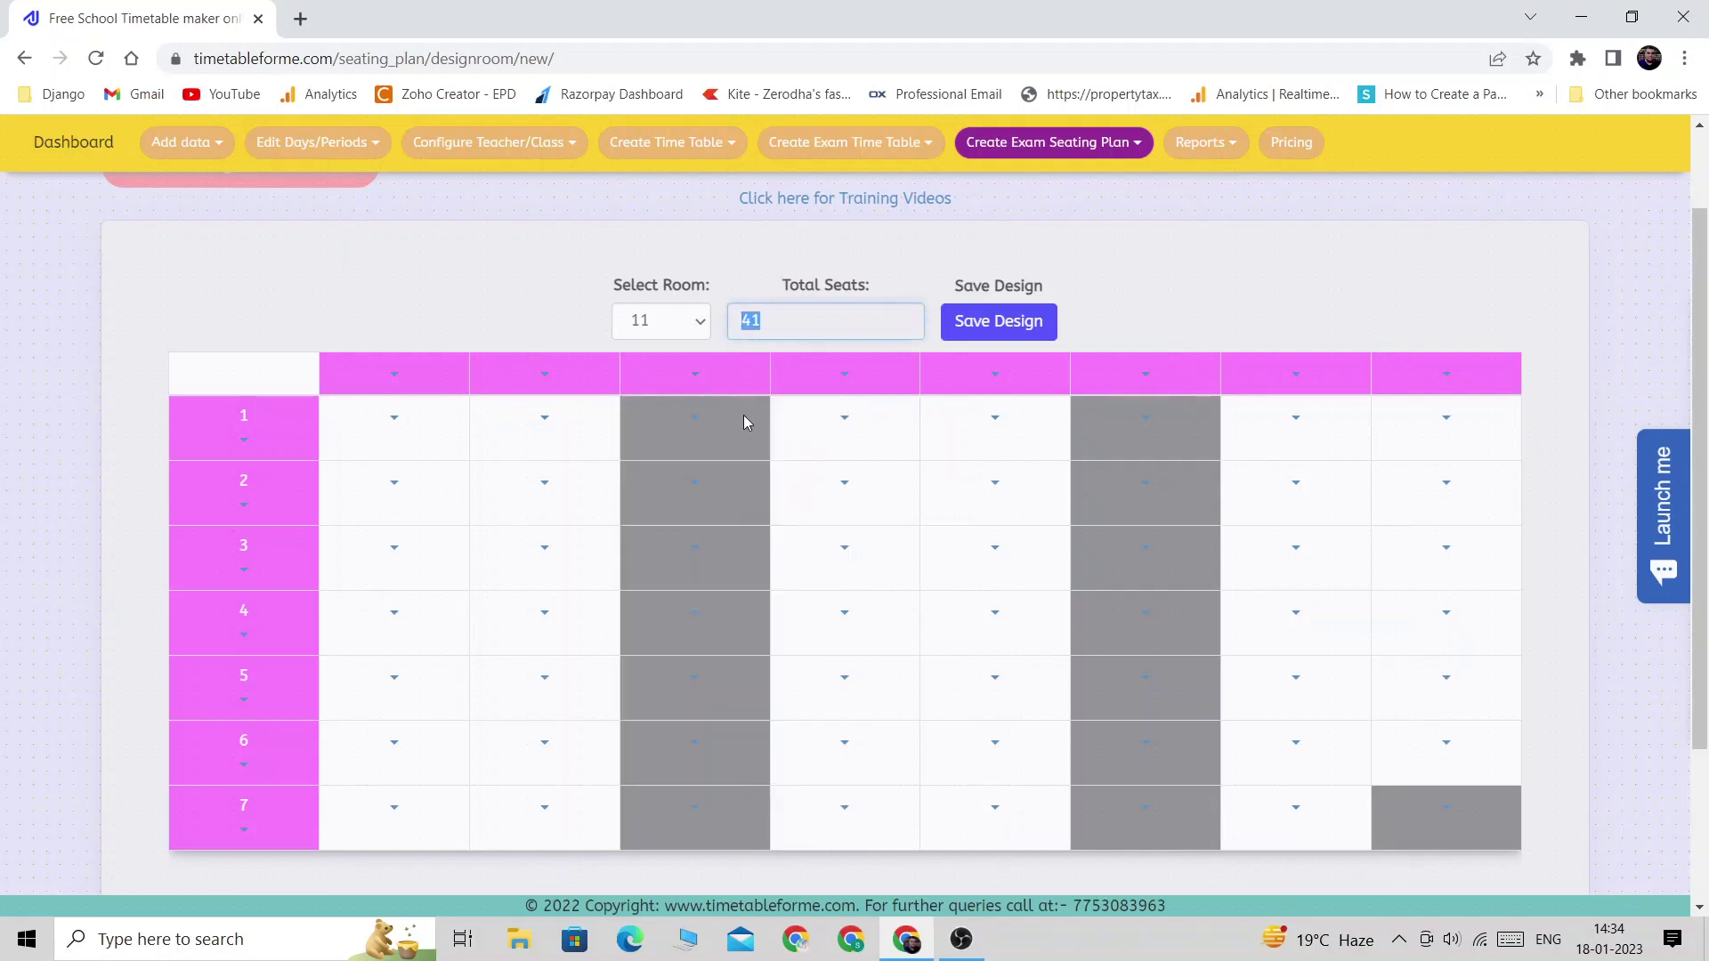
pyautogui.scroll(-2, 746, 442)
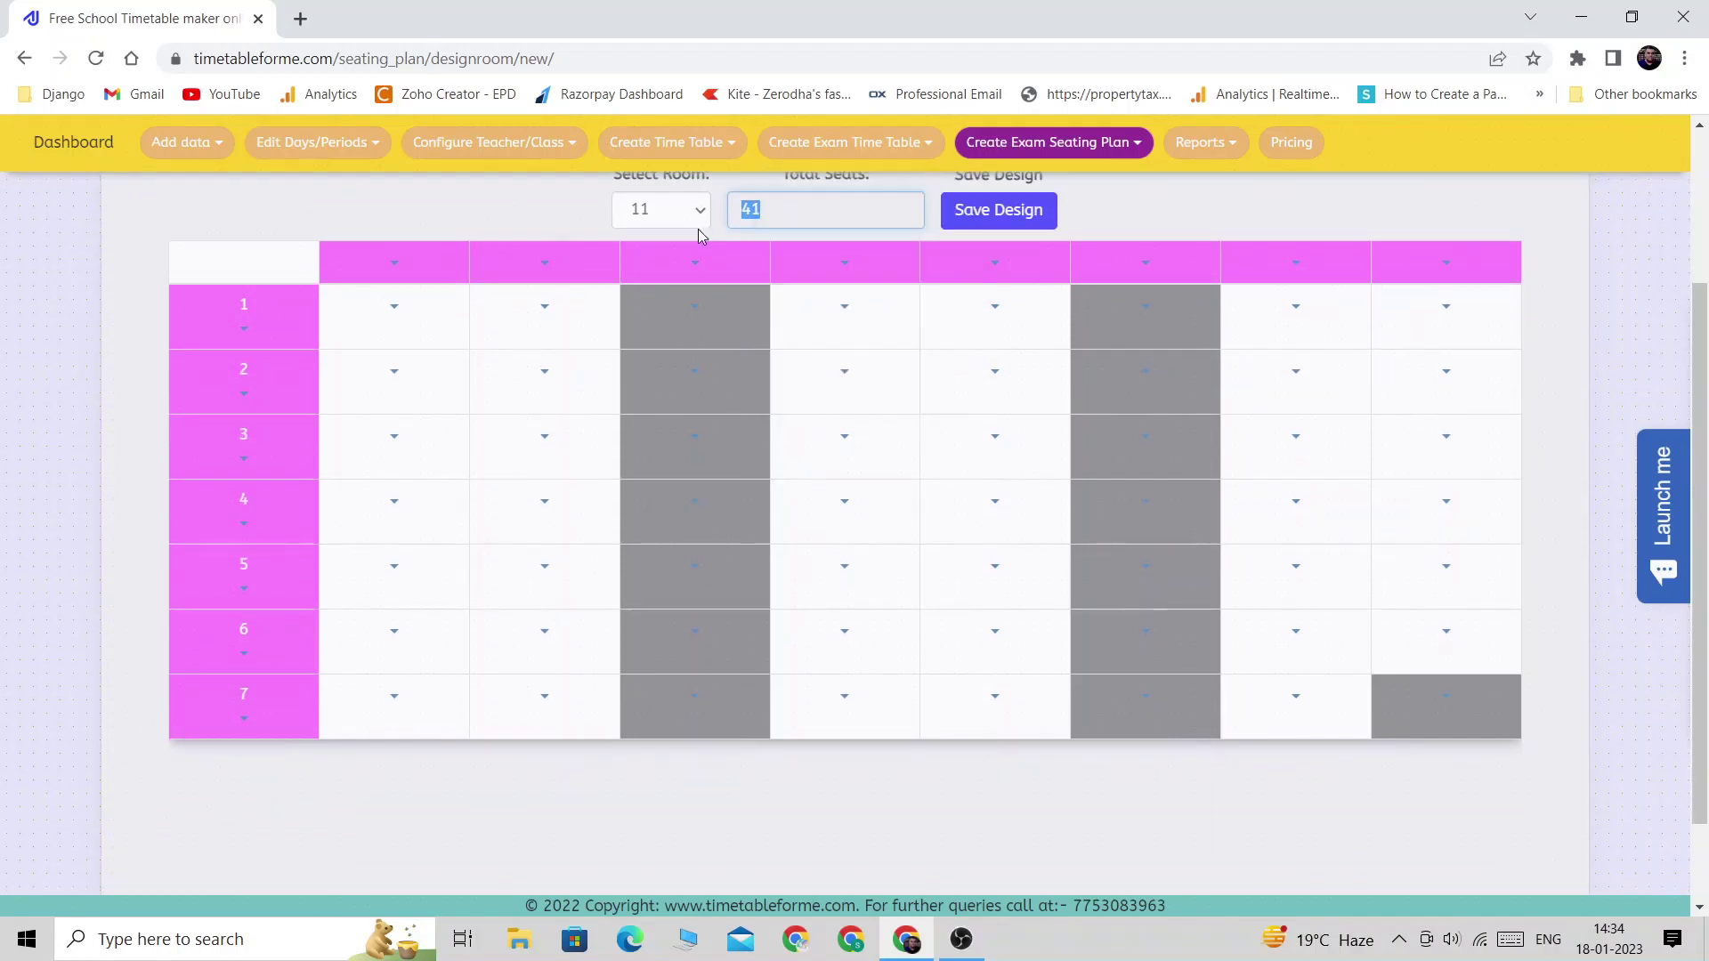
pyautogui.scroll(2, 631, 259)
pyautogui.click(794, 330)
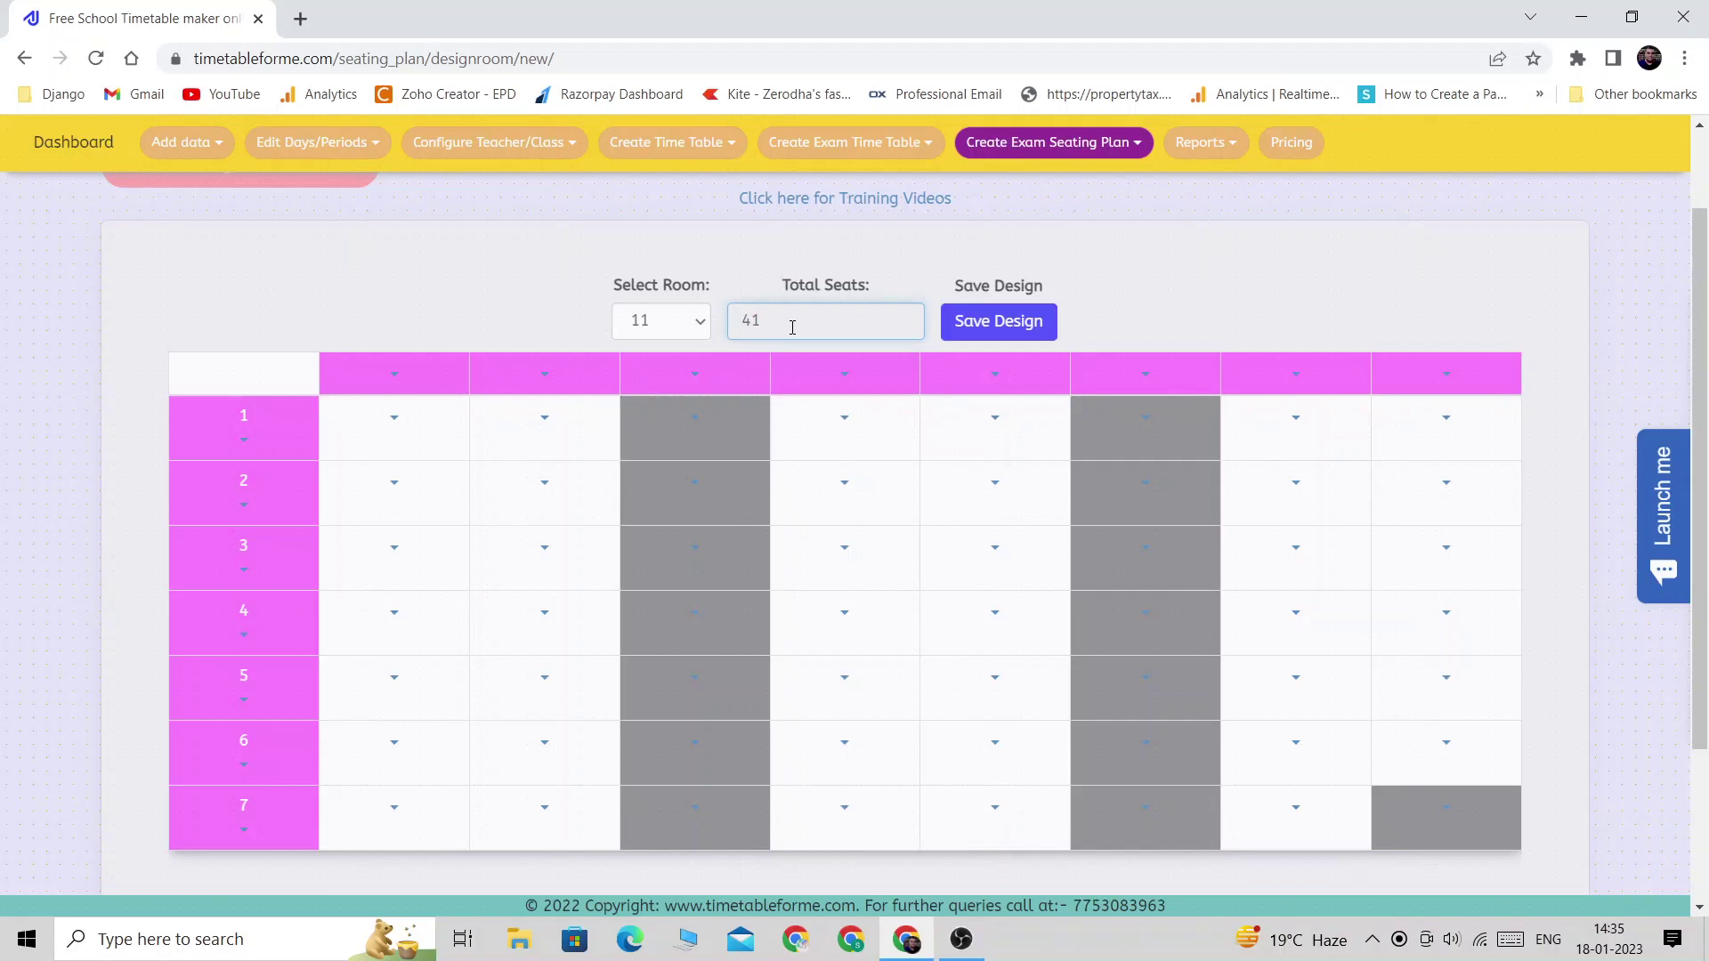
# - Switch off all seats in row 4 and switch the whole row back on
pyautogui.click(243, 634)
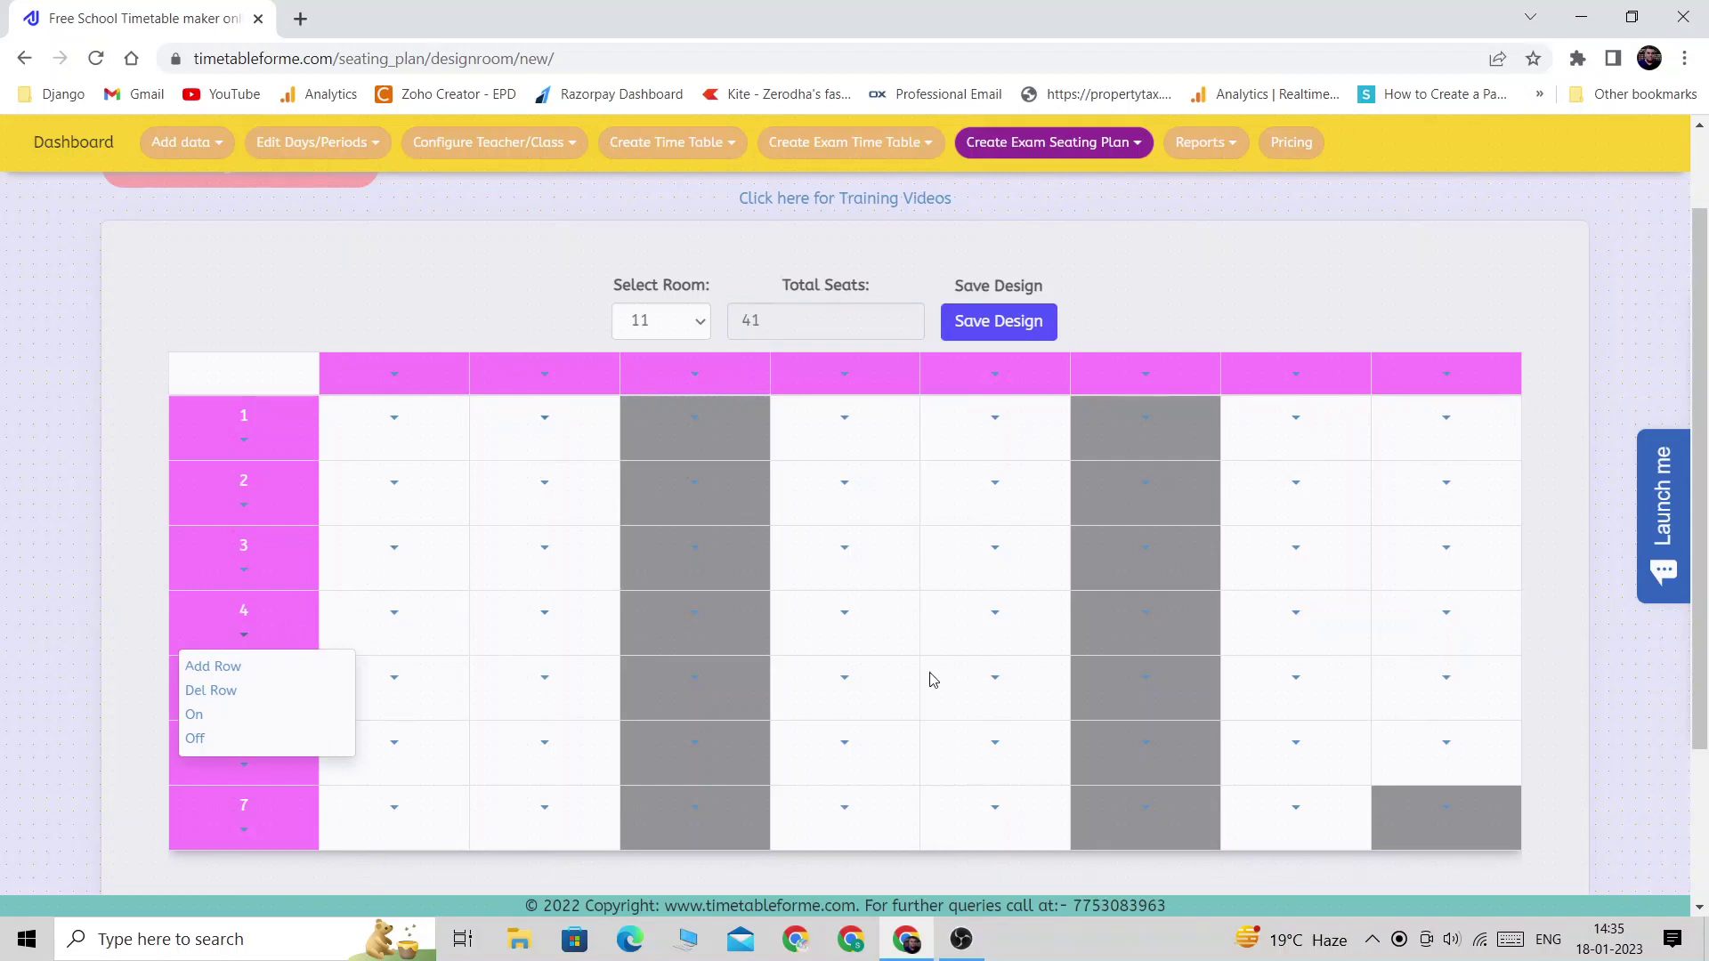
pyautogui.click(192, 738)
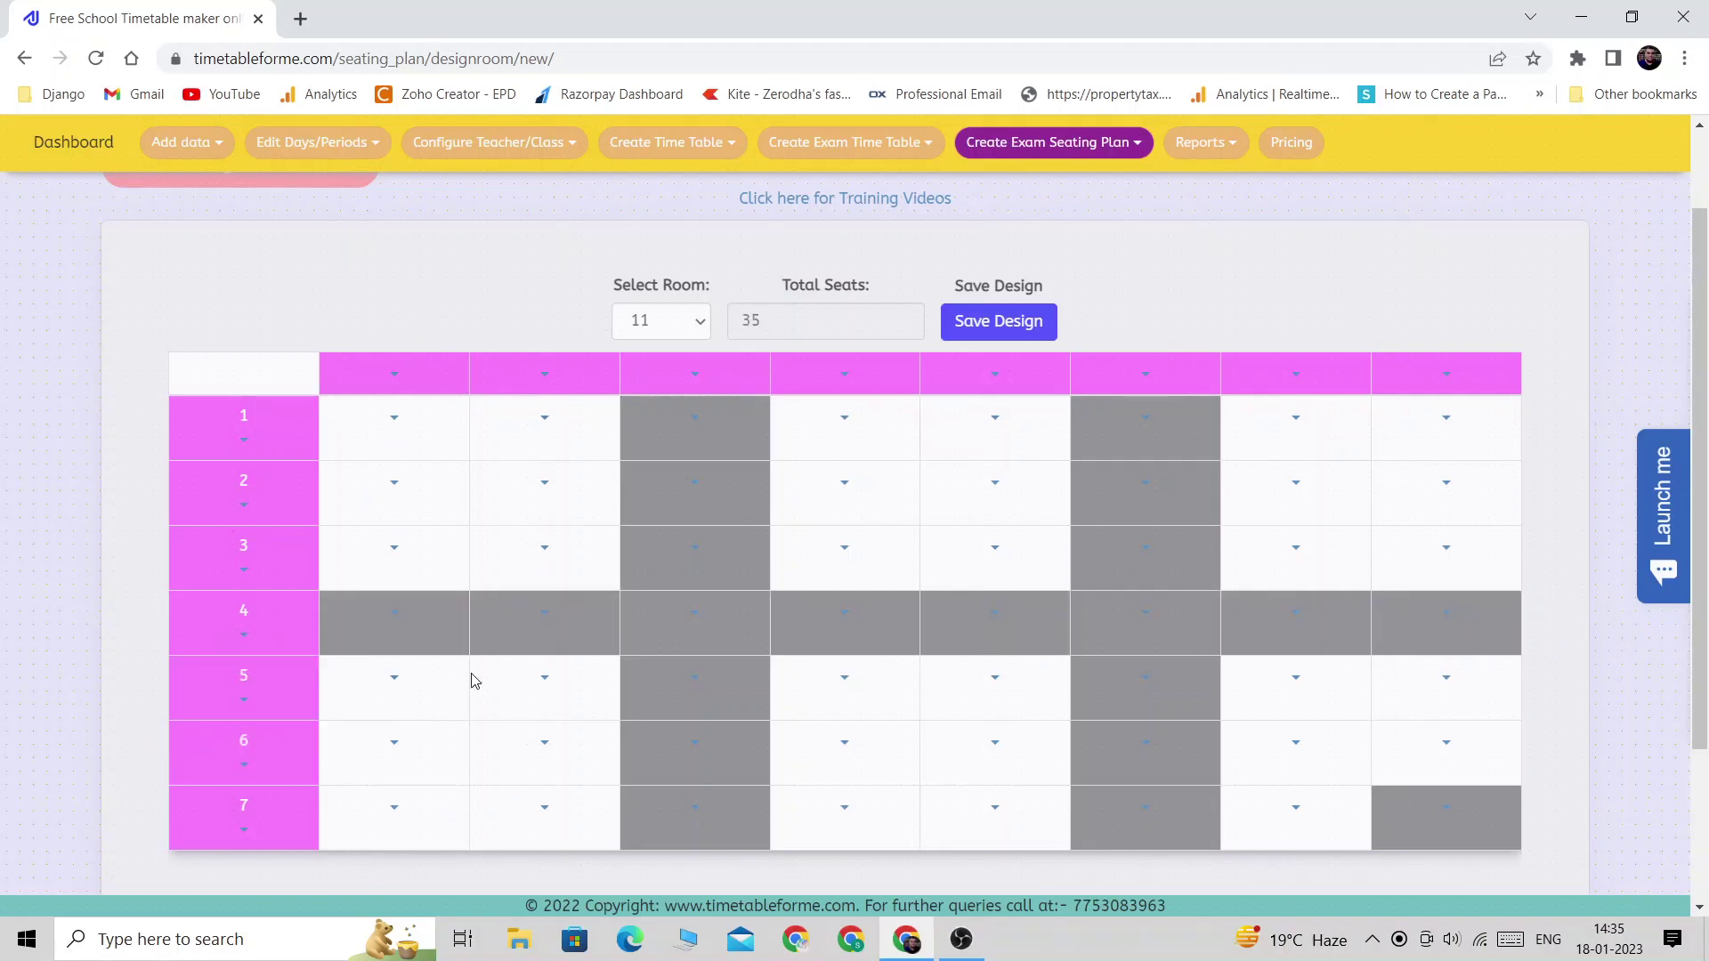
pyautogui.click(242, 635)
pyautogui.click(195, 719)
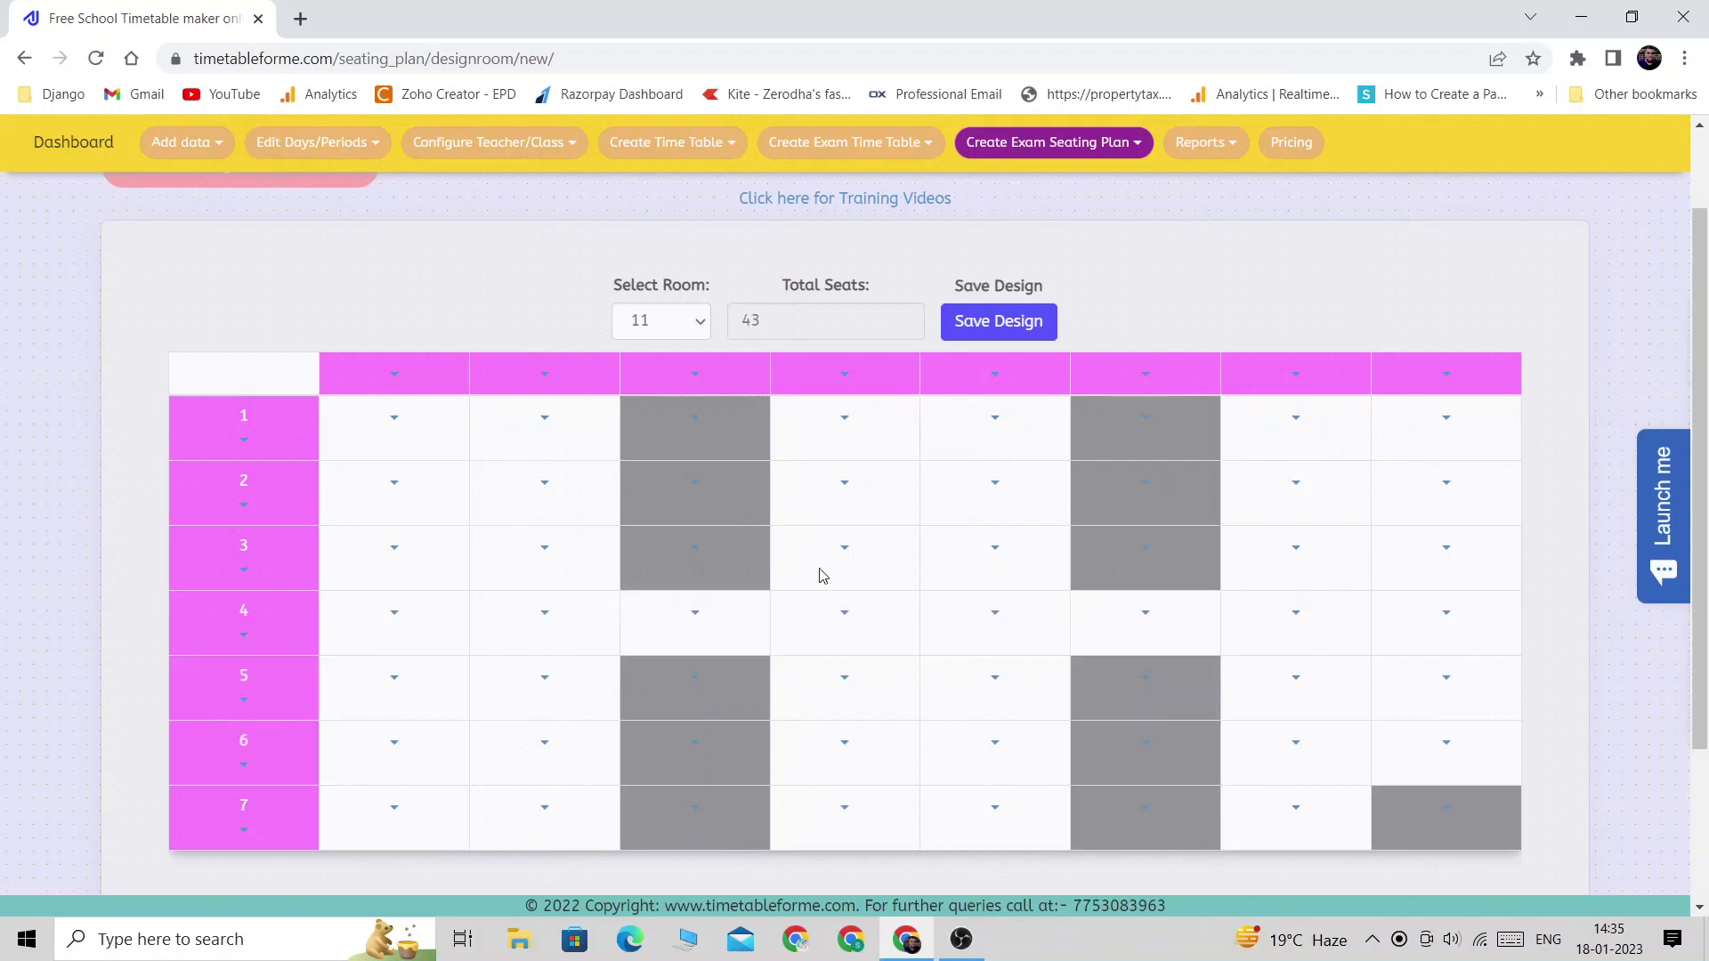
# - Switch off the row 4 seats in the third and sixth columns to restore the two aisles
pyautogui.click(695, 615)
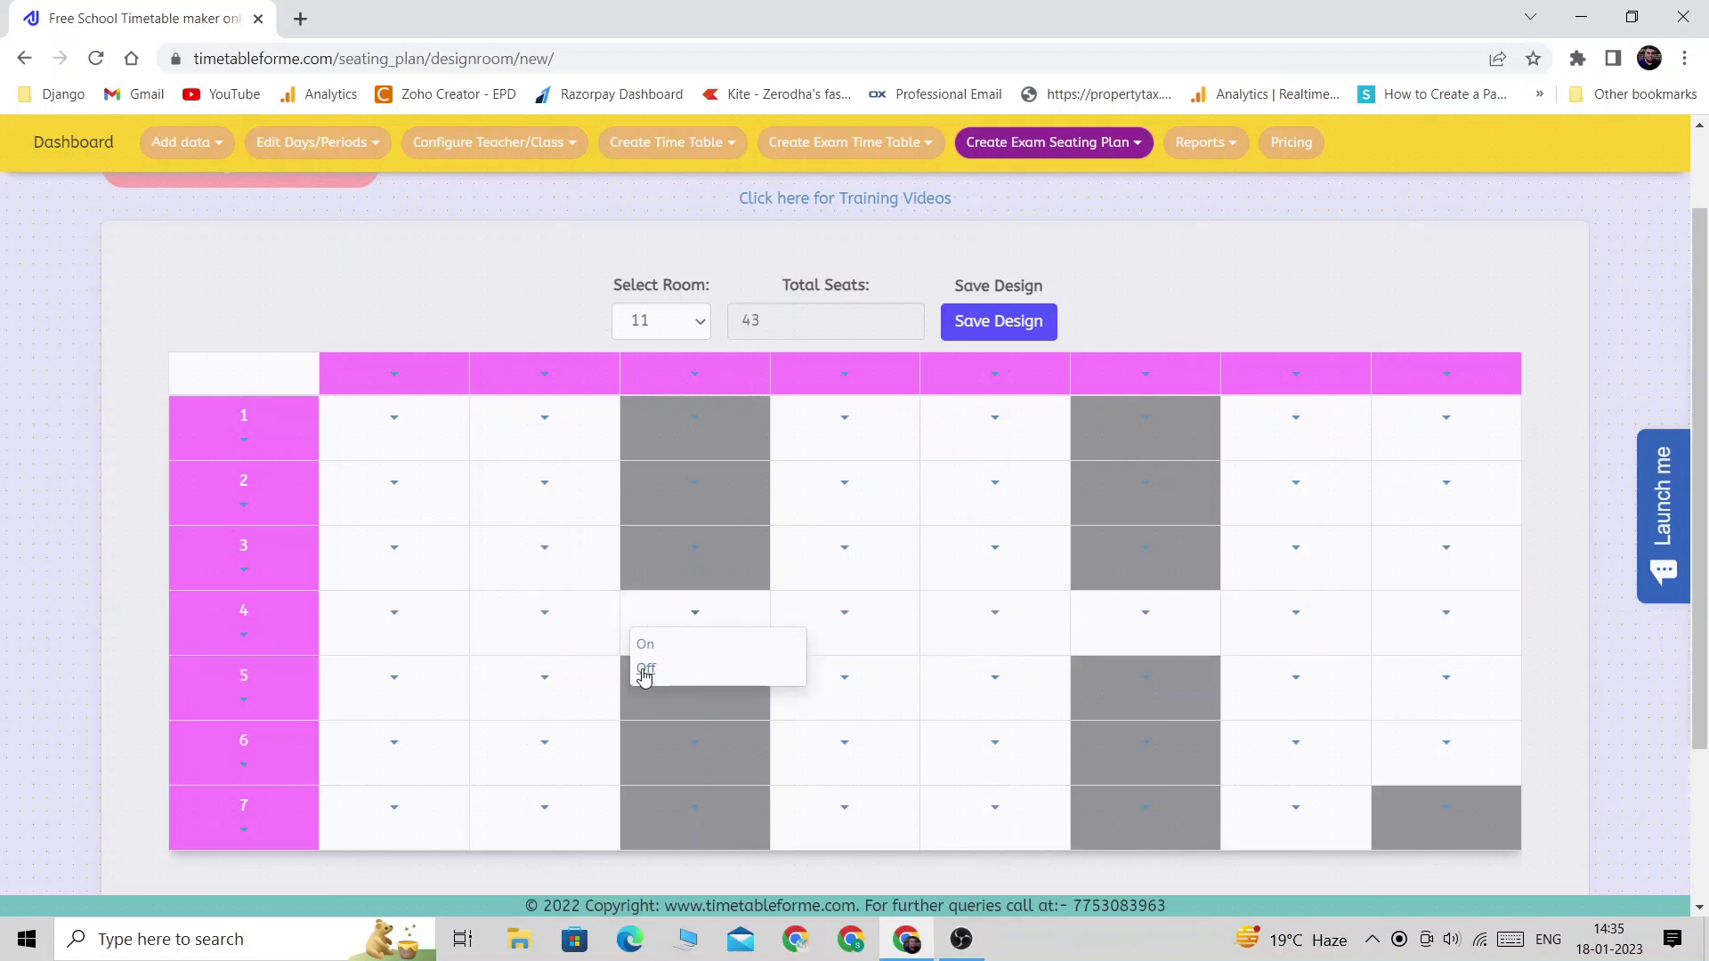
pyautogui.click(646, 672)
pyautogui.click(1145, 614)
pyautogui.click(1096, 669)
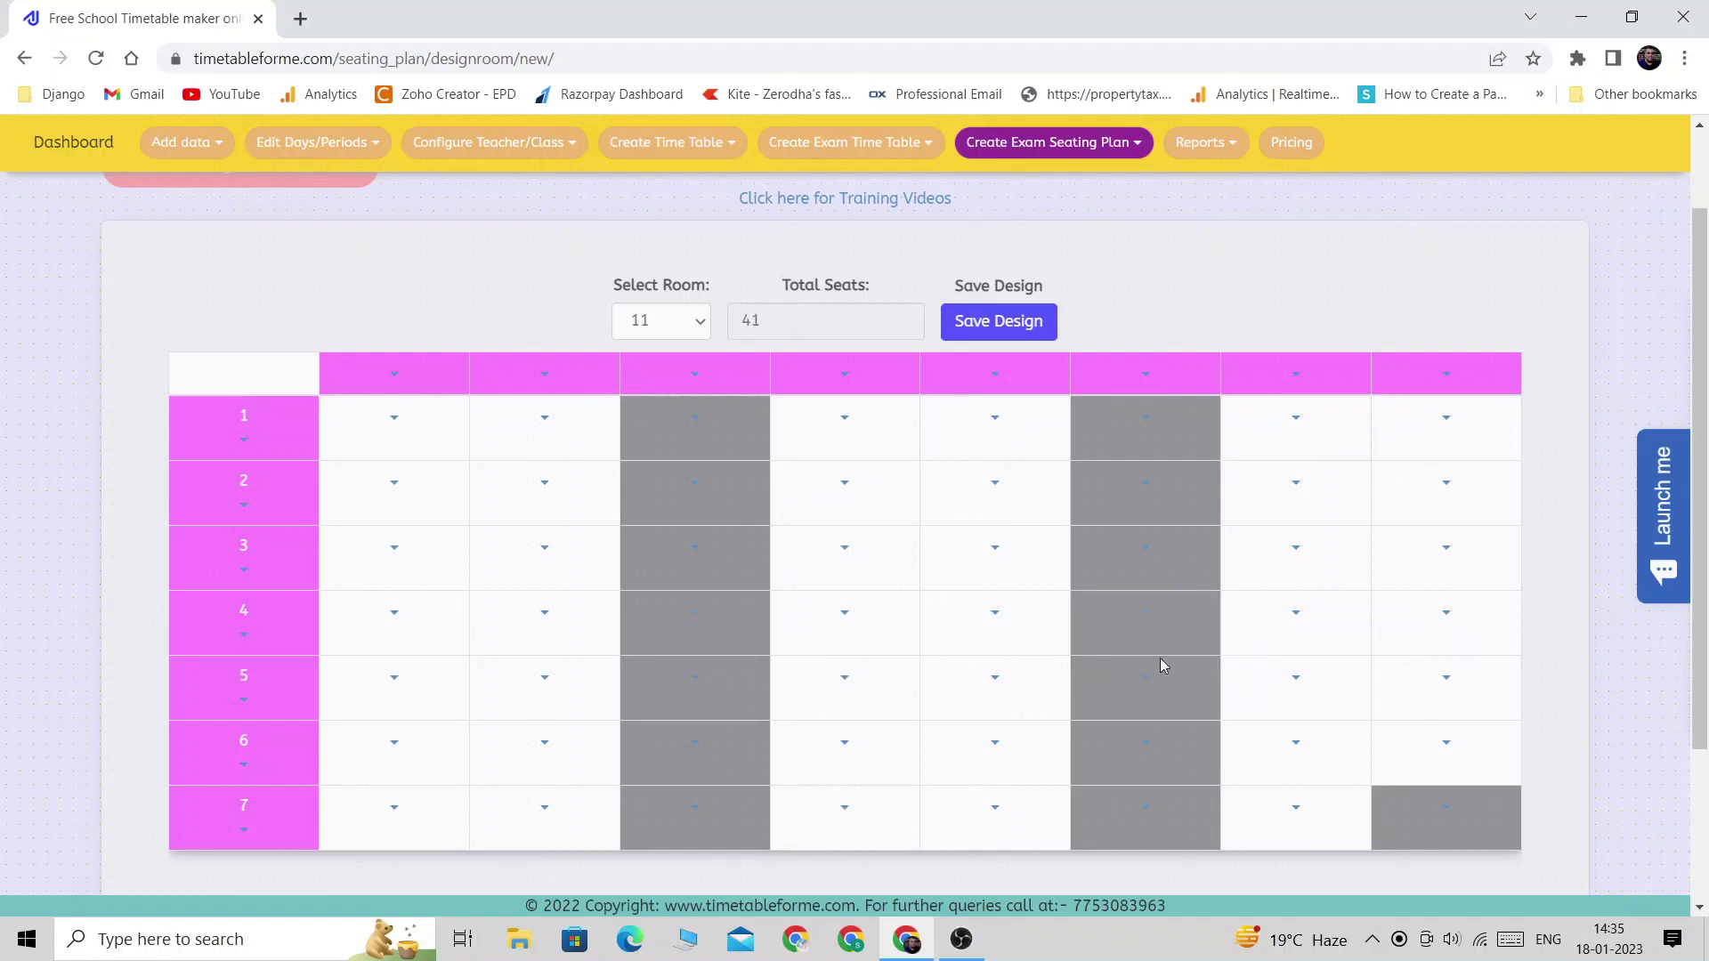
# - Save room 11's seat design and dismiss the confirmation message
pyautogui.scroll(-1, 1265, 620)
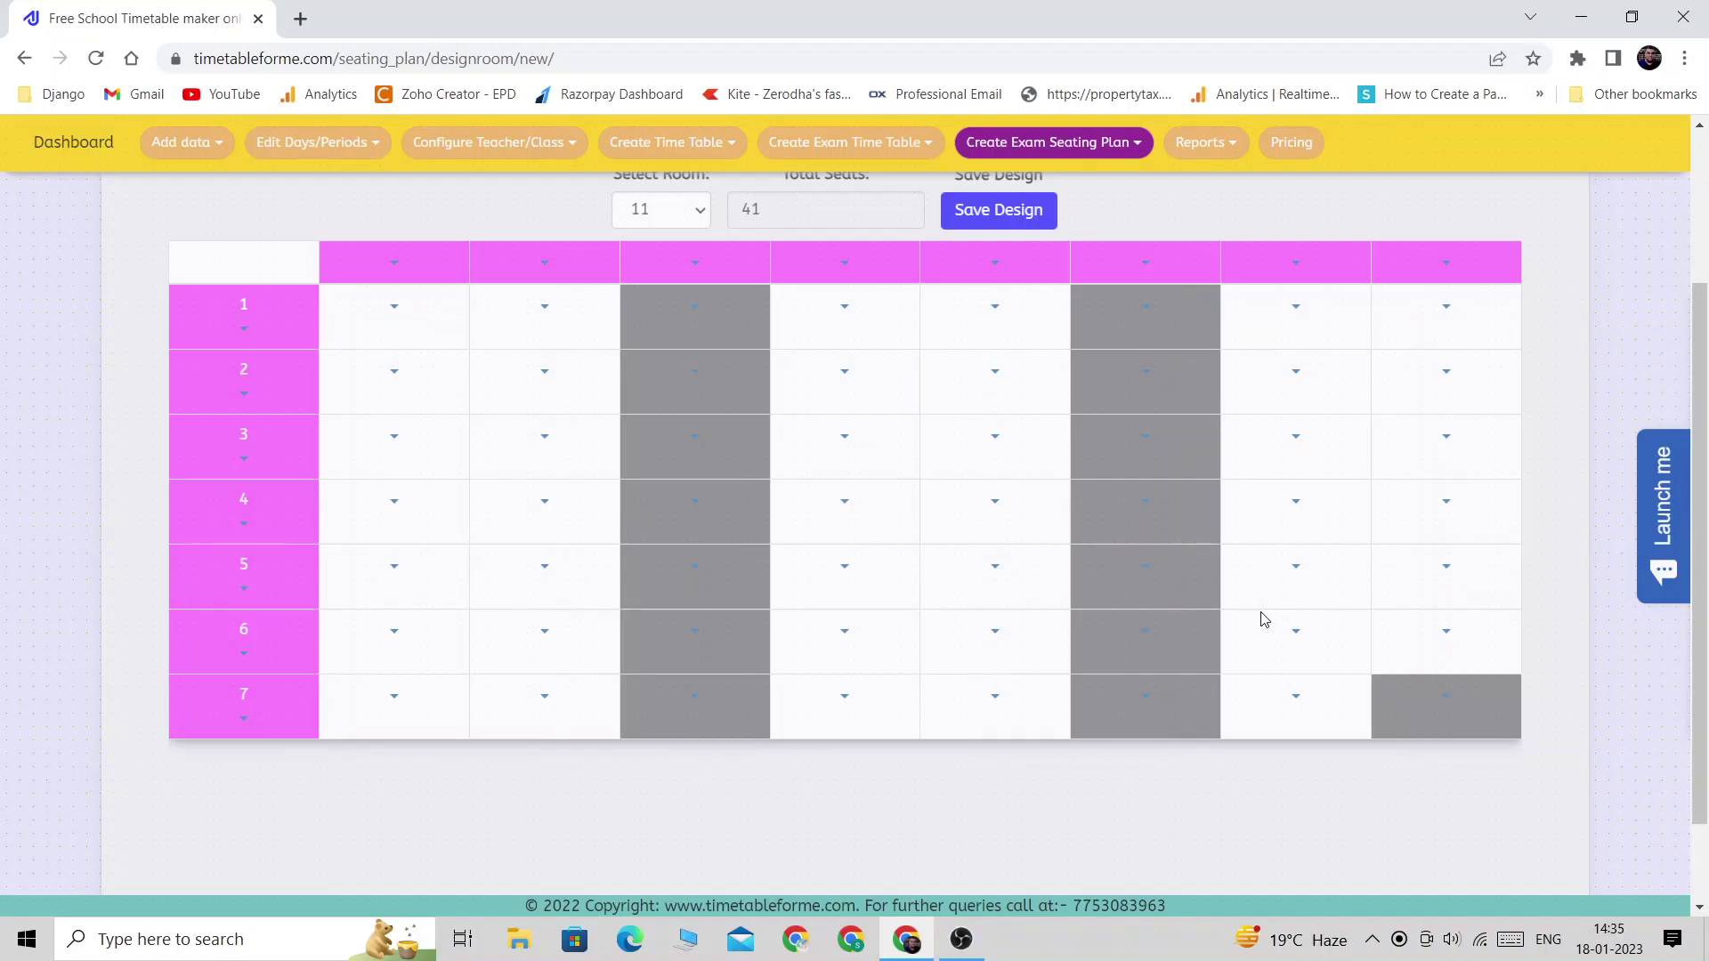
pyautogui.scroll(1, 1261, 618)
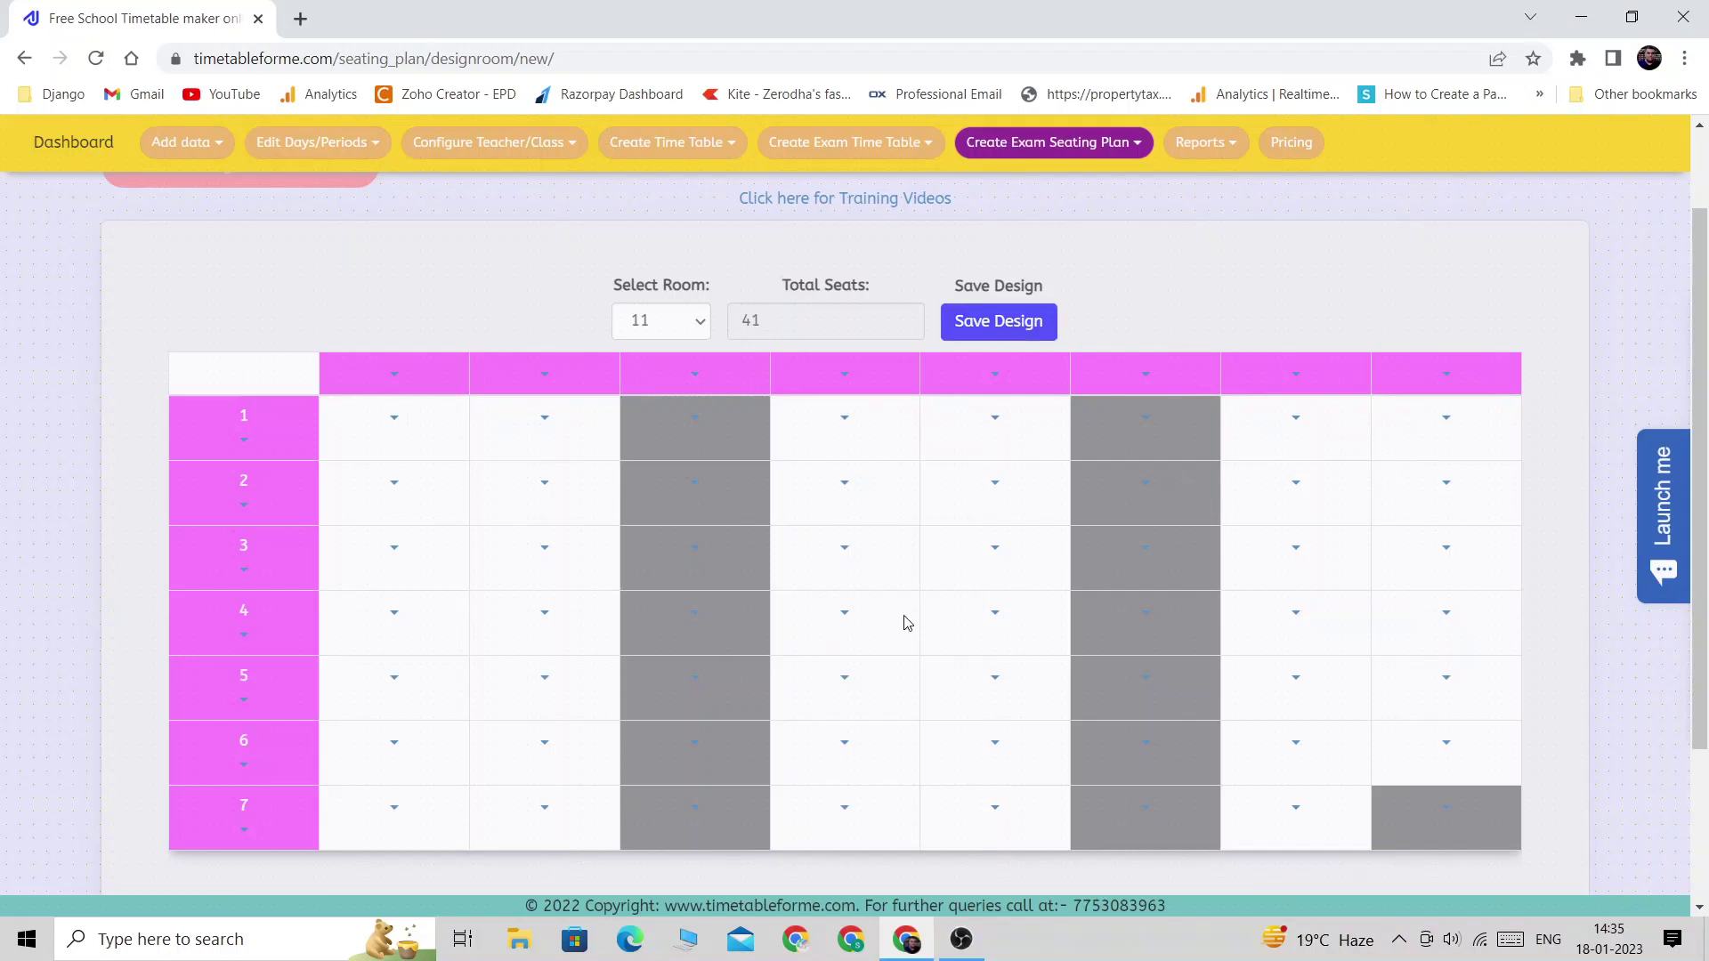
pyautogui.click(991, 332)
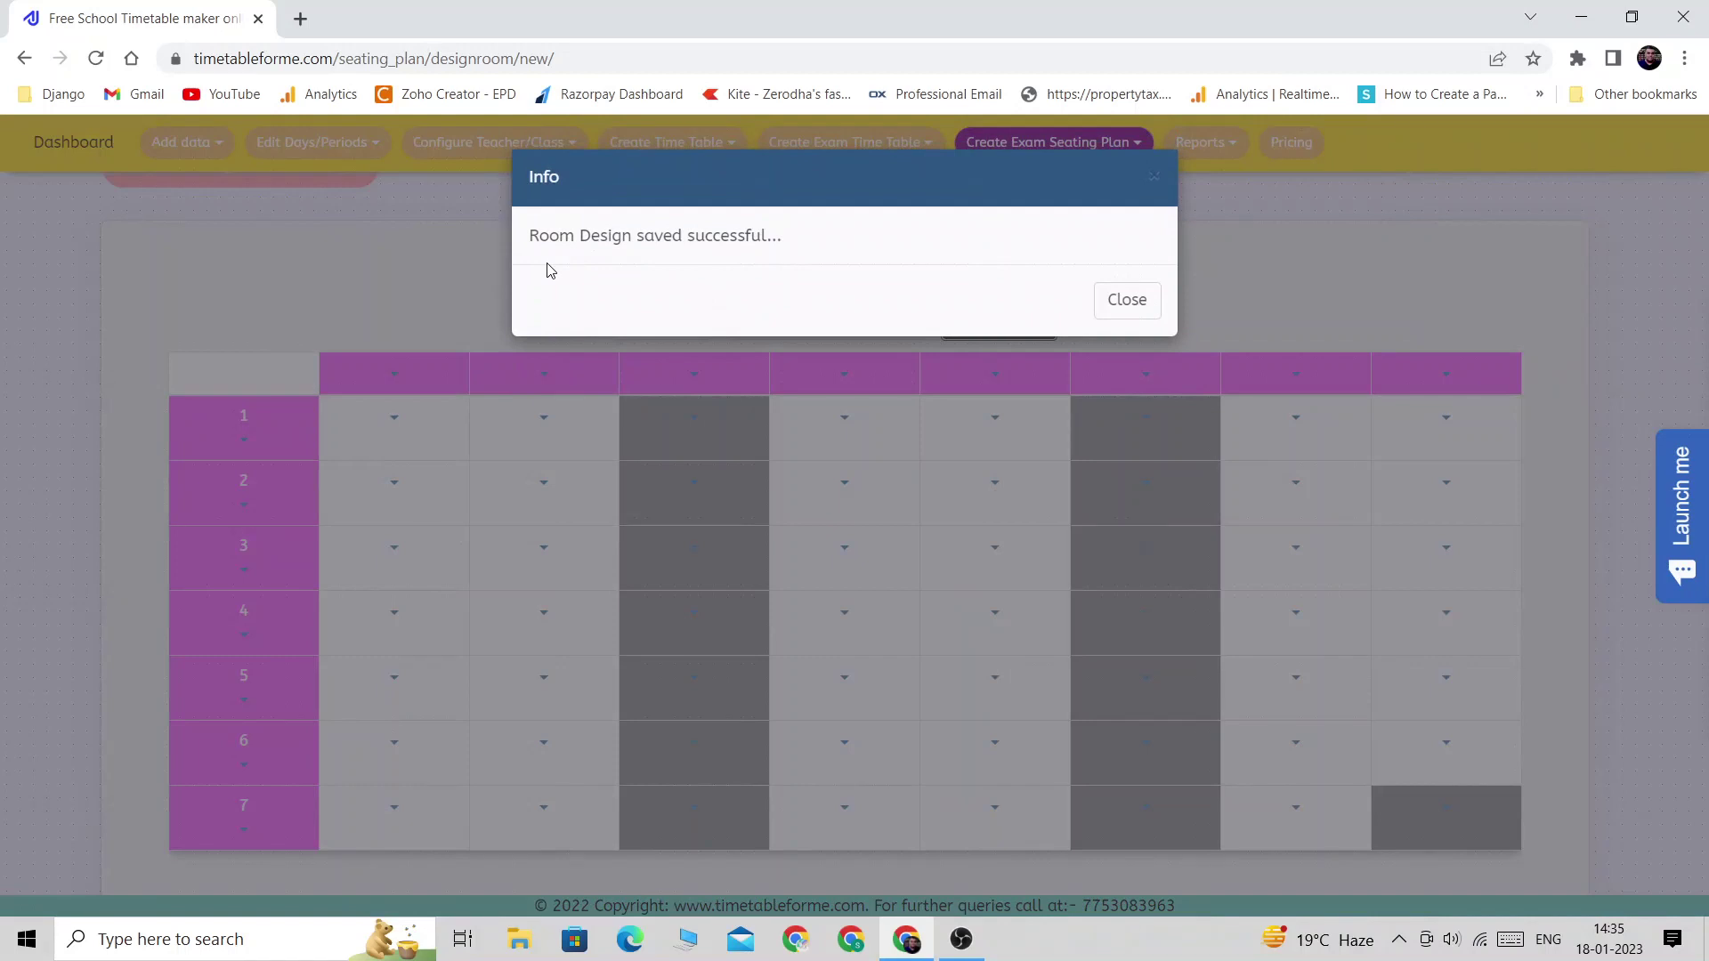
pyautogui.click(1134, 305)
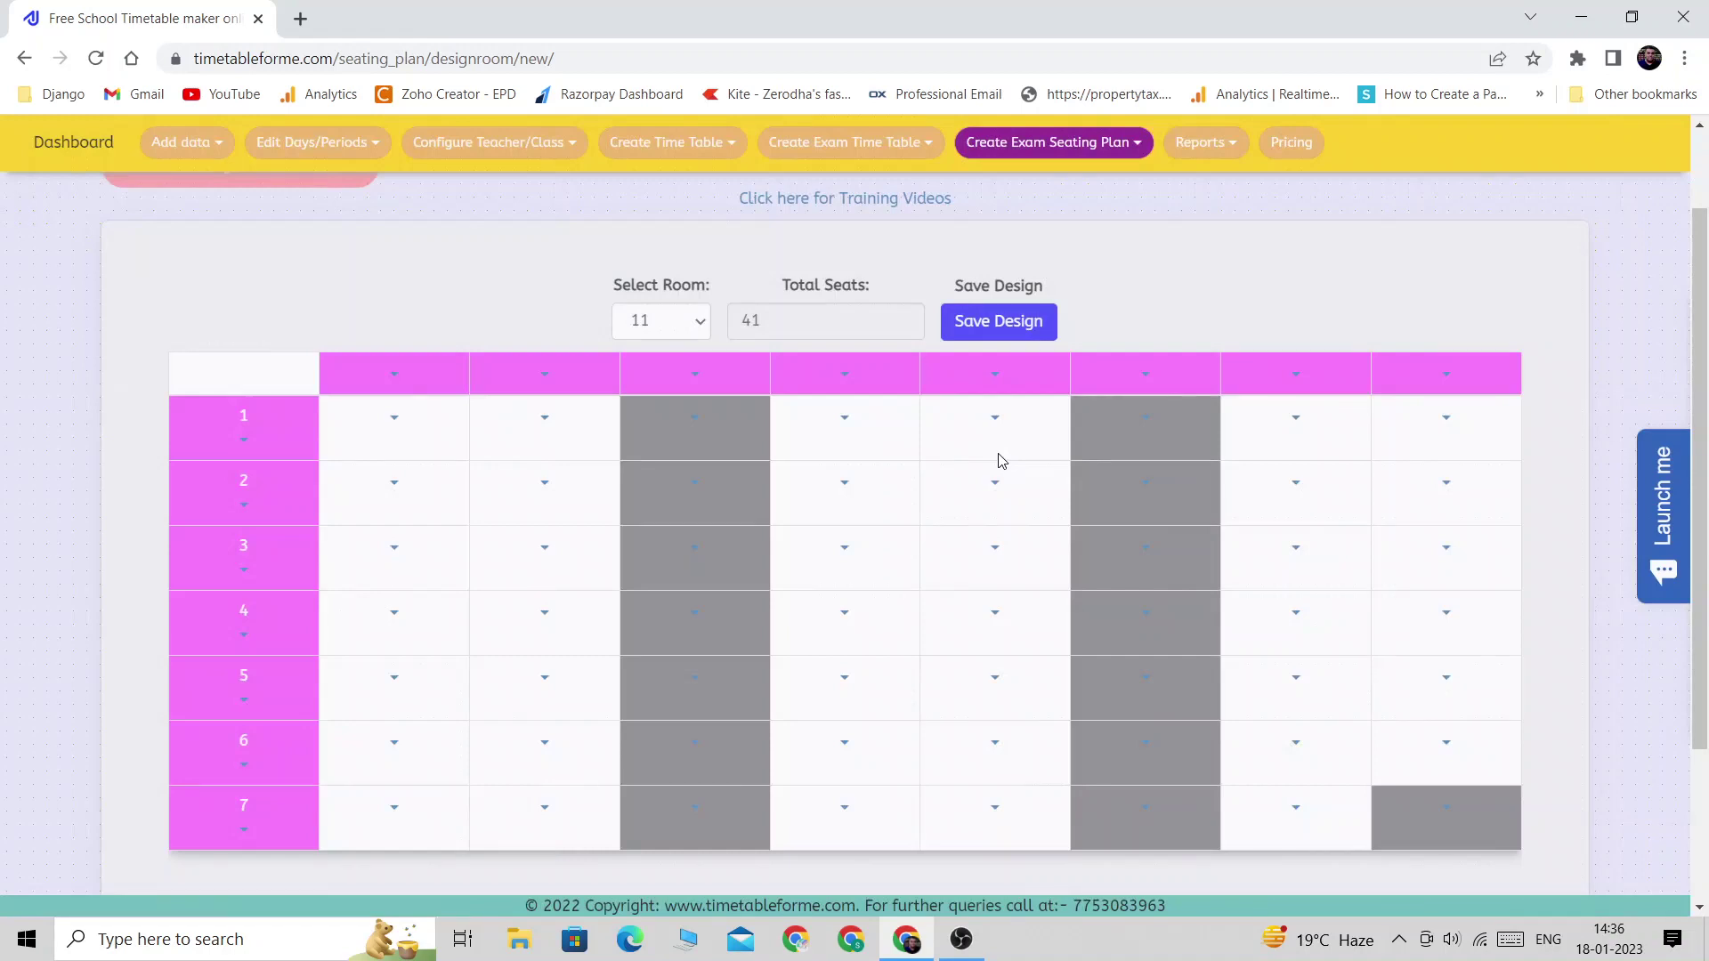
# - Select room 12 for design and add seven rows to its grid, making eight rows
pyautogui.click(645, 322)
pyautogui.click(642, 393)
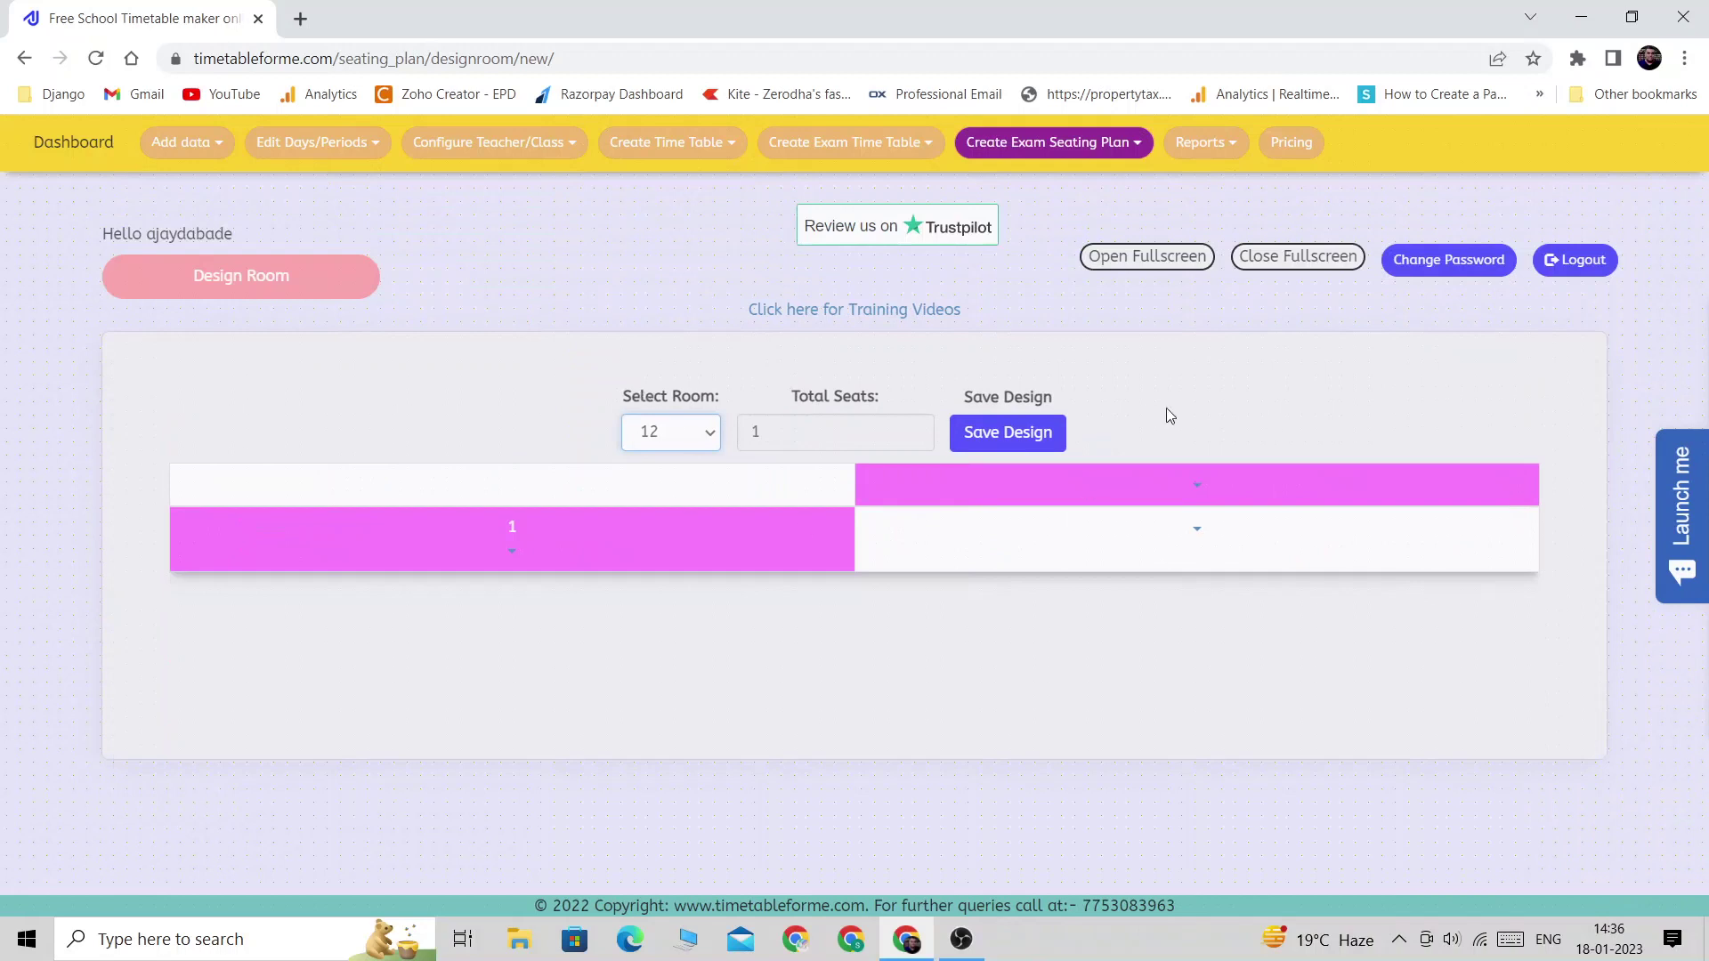
pyautogui.click(503, 559)
pyautogui.click(215, 583)
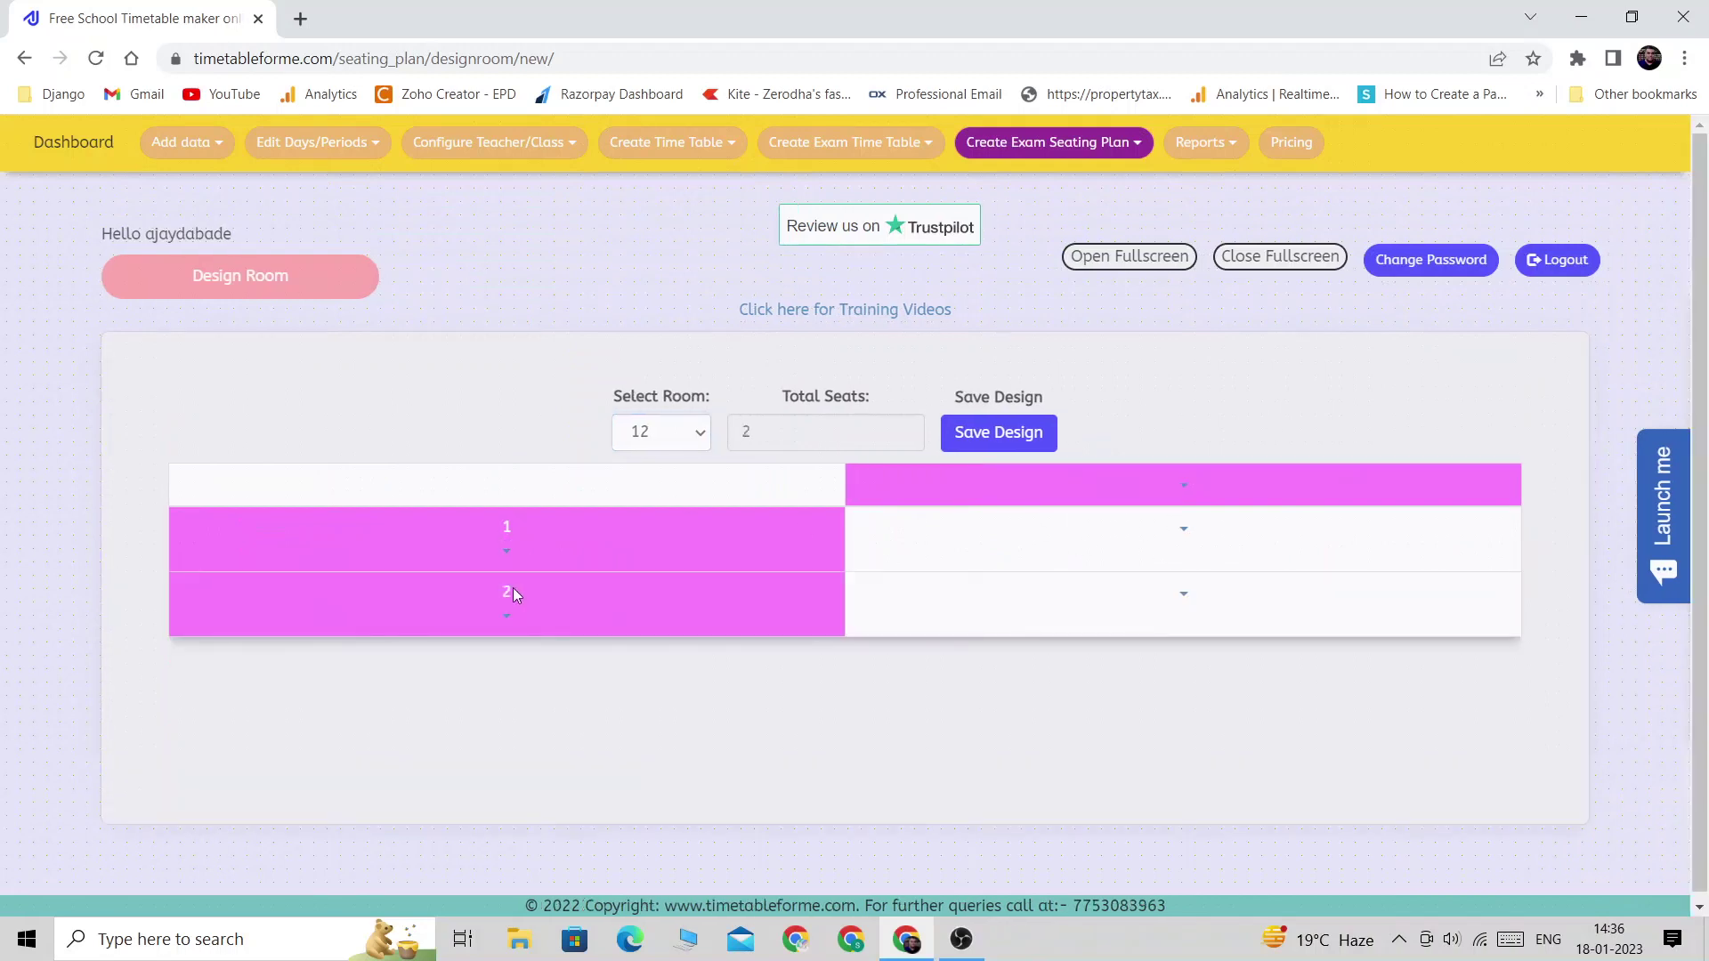
pyautogui.click(506, 552)
pyautogui.click(217, 583)
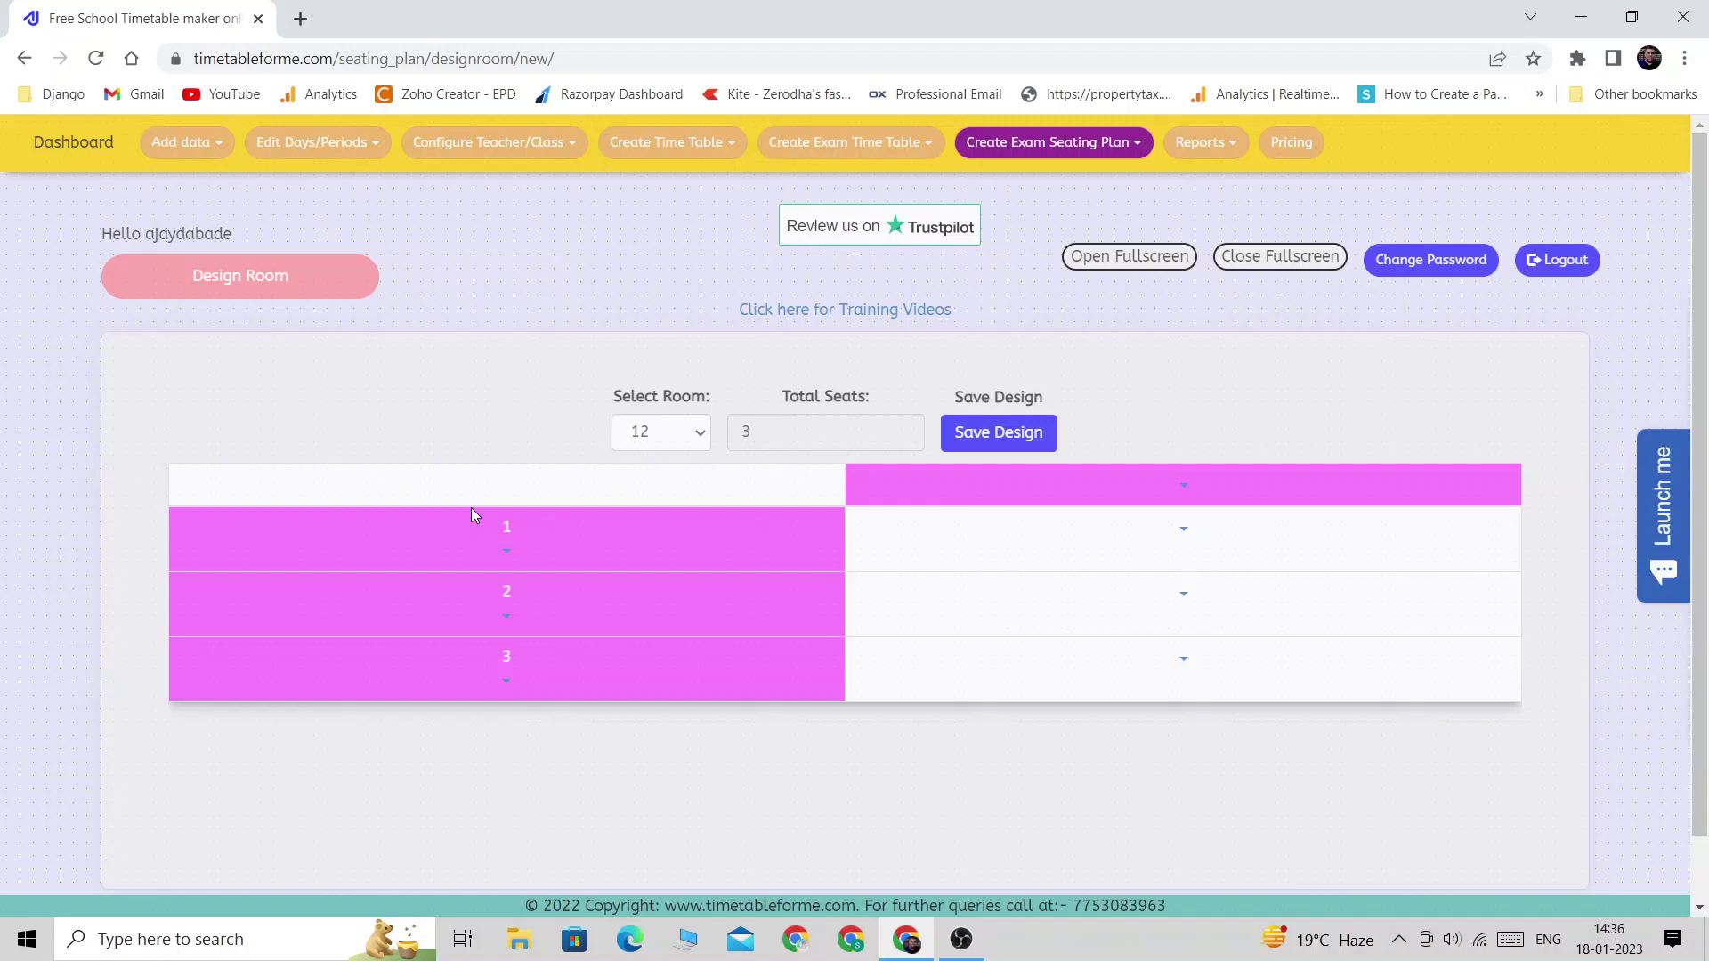
pyautogui.click(507, 550)
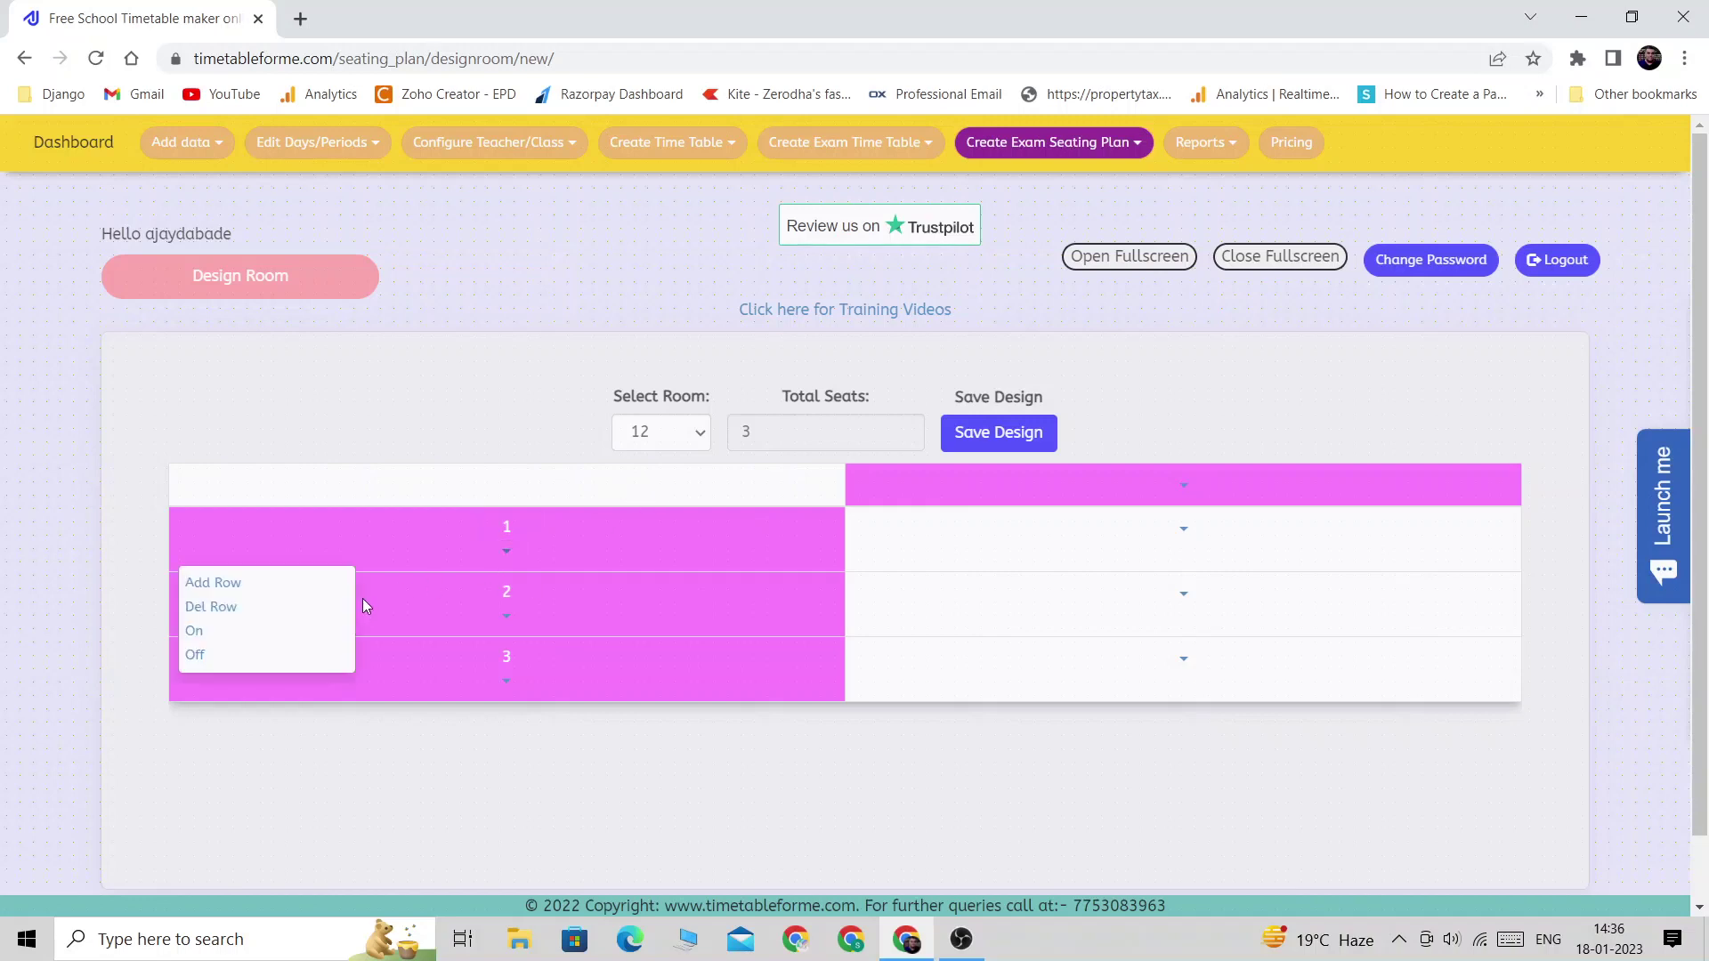
pyautogui.click(204, 588)
pyautogui.click(506, 551)
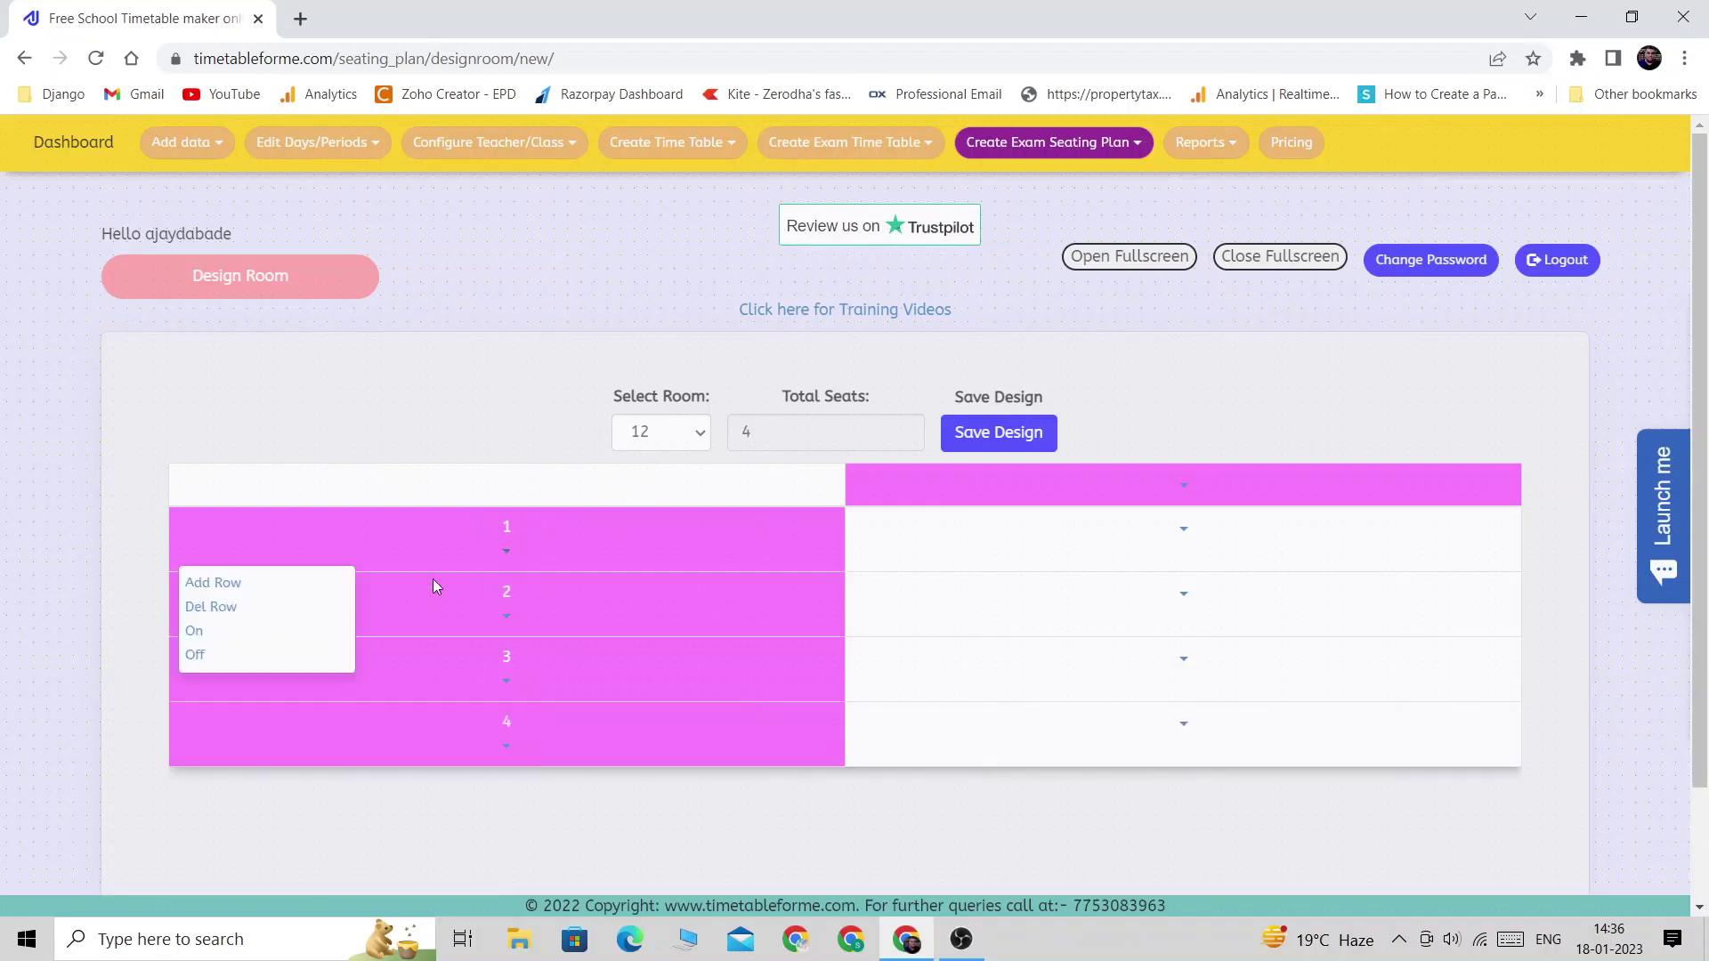
pyautogui.click(233, 584)
pyautogui.click(506, 551)
pyautogui.click(233, 585)
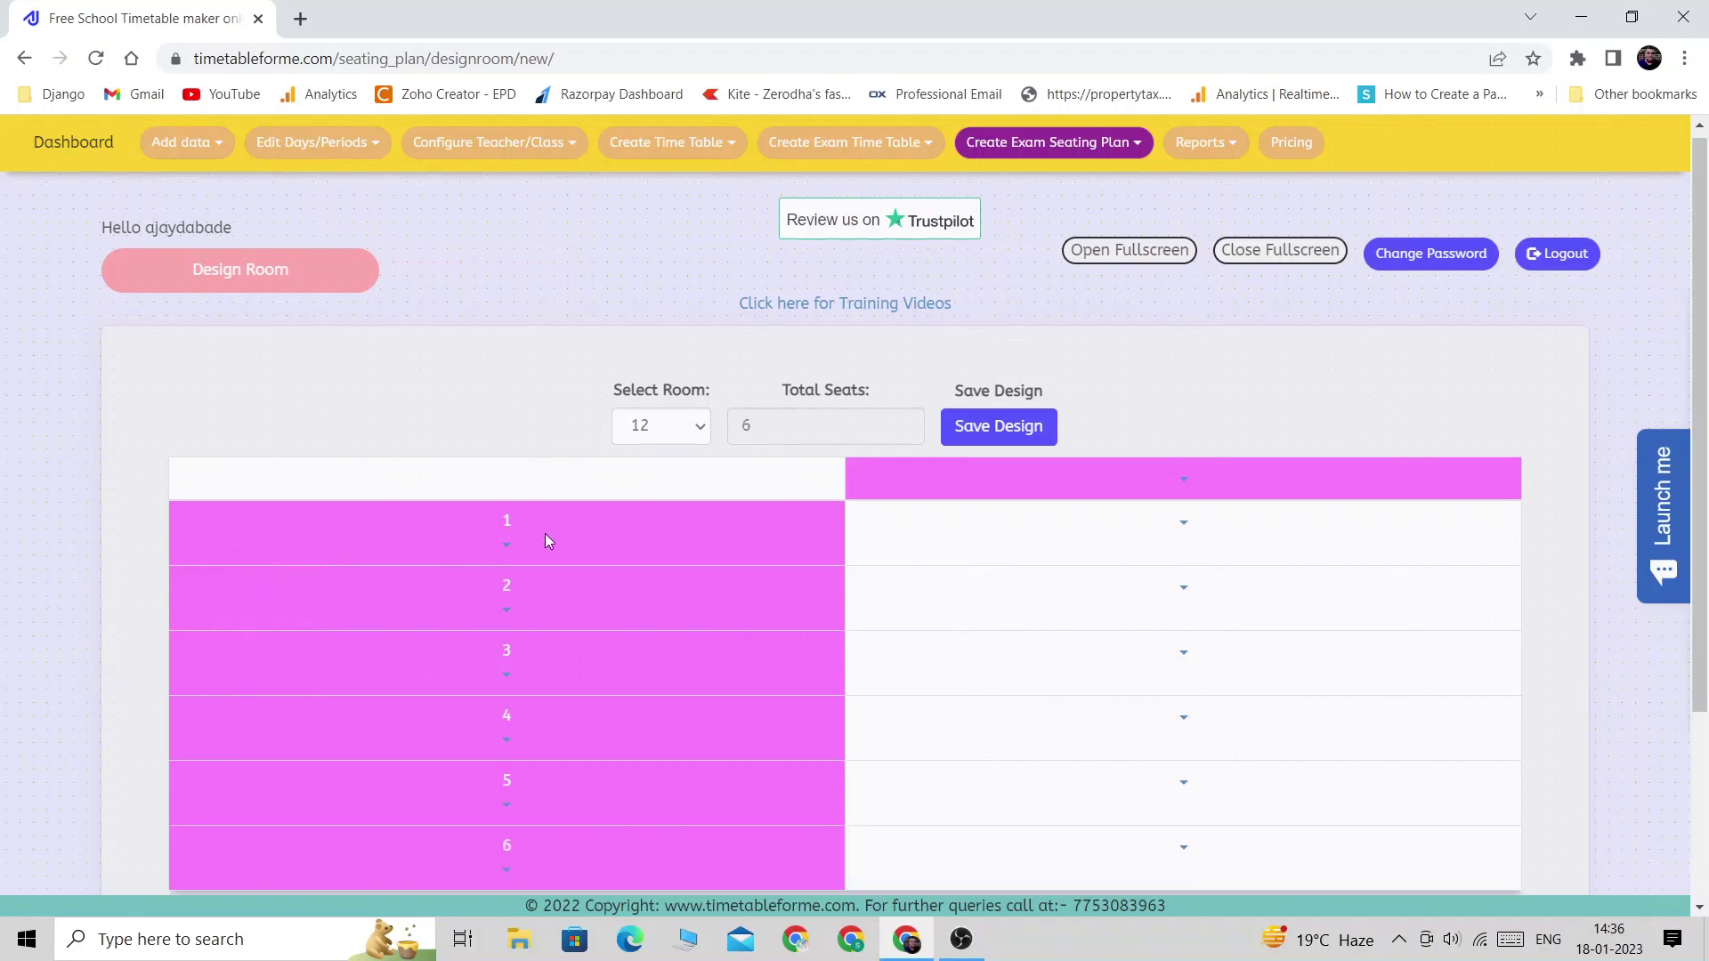
pyautogui.scroll(-2, 525, 445)
pyautogui.click(510, 333)
pyautogui.click(213, 361)
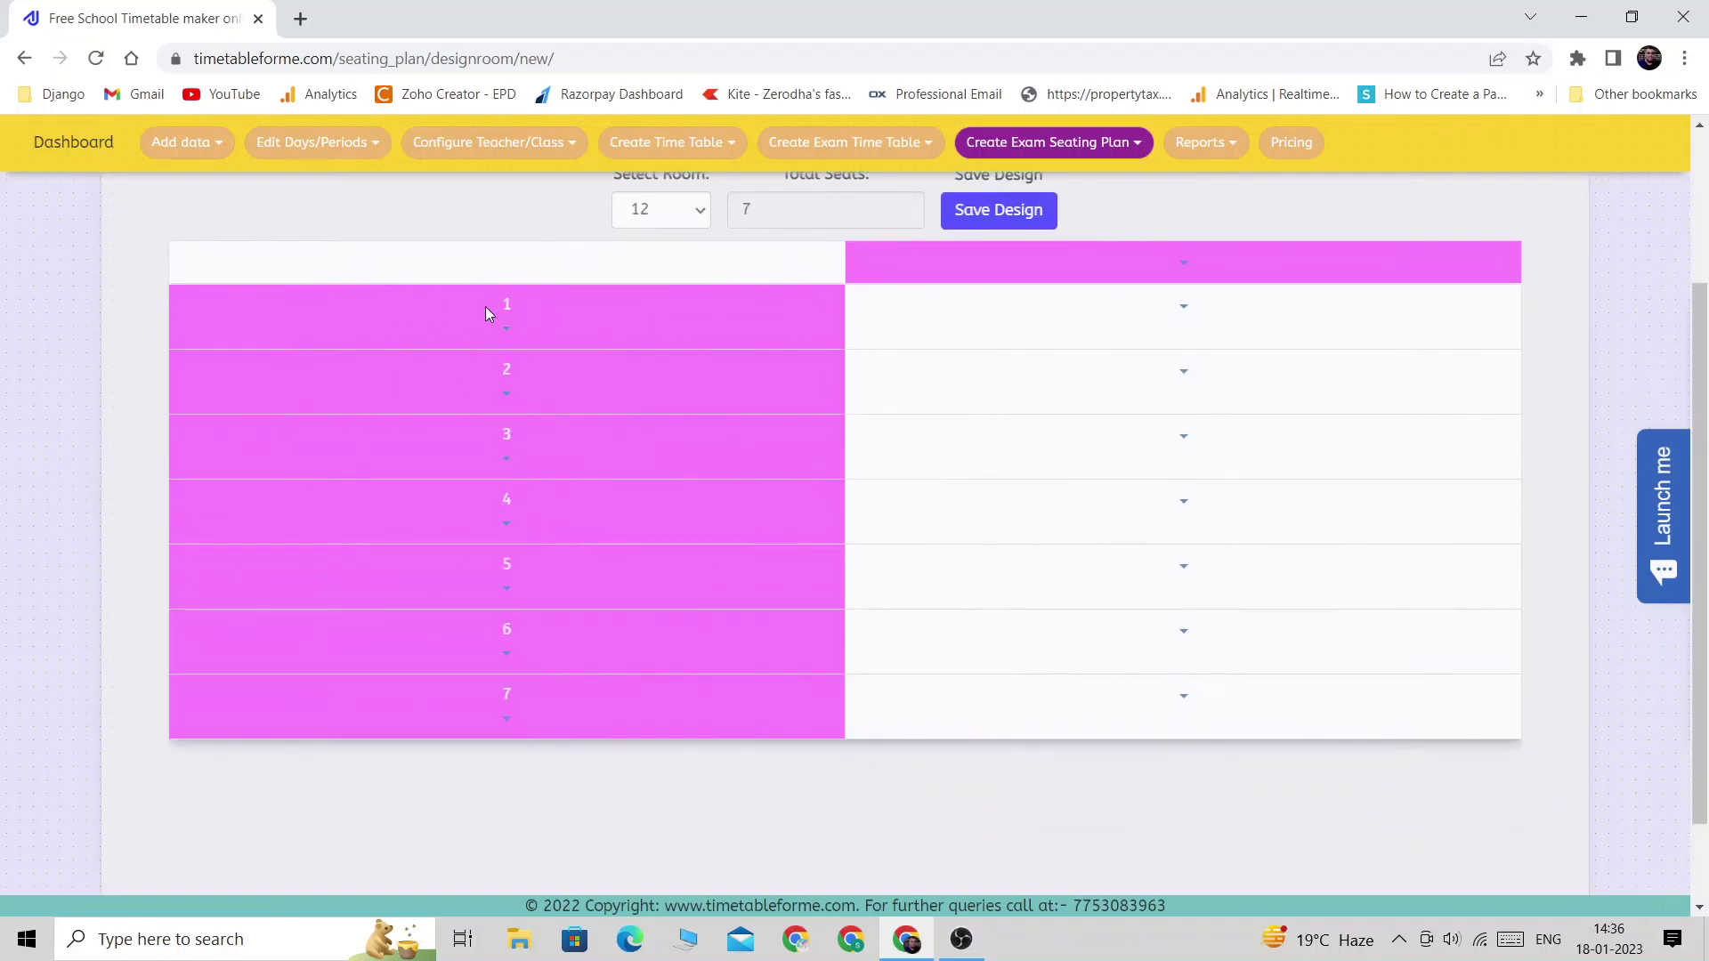
pyautogui.click(507, 336)
pyautogui.click(218, 361)
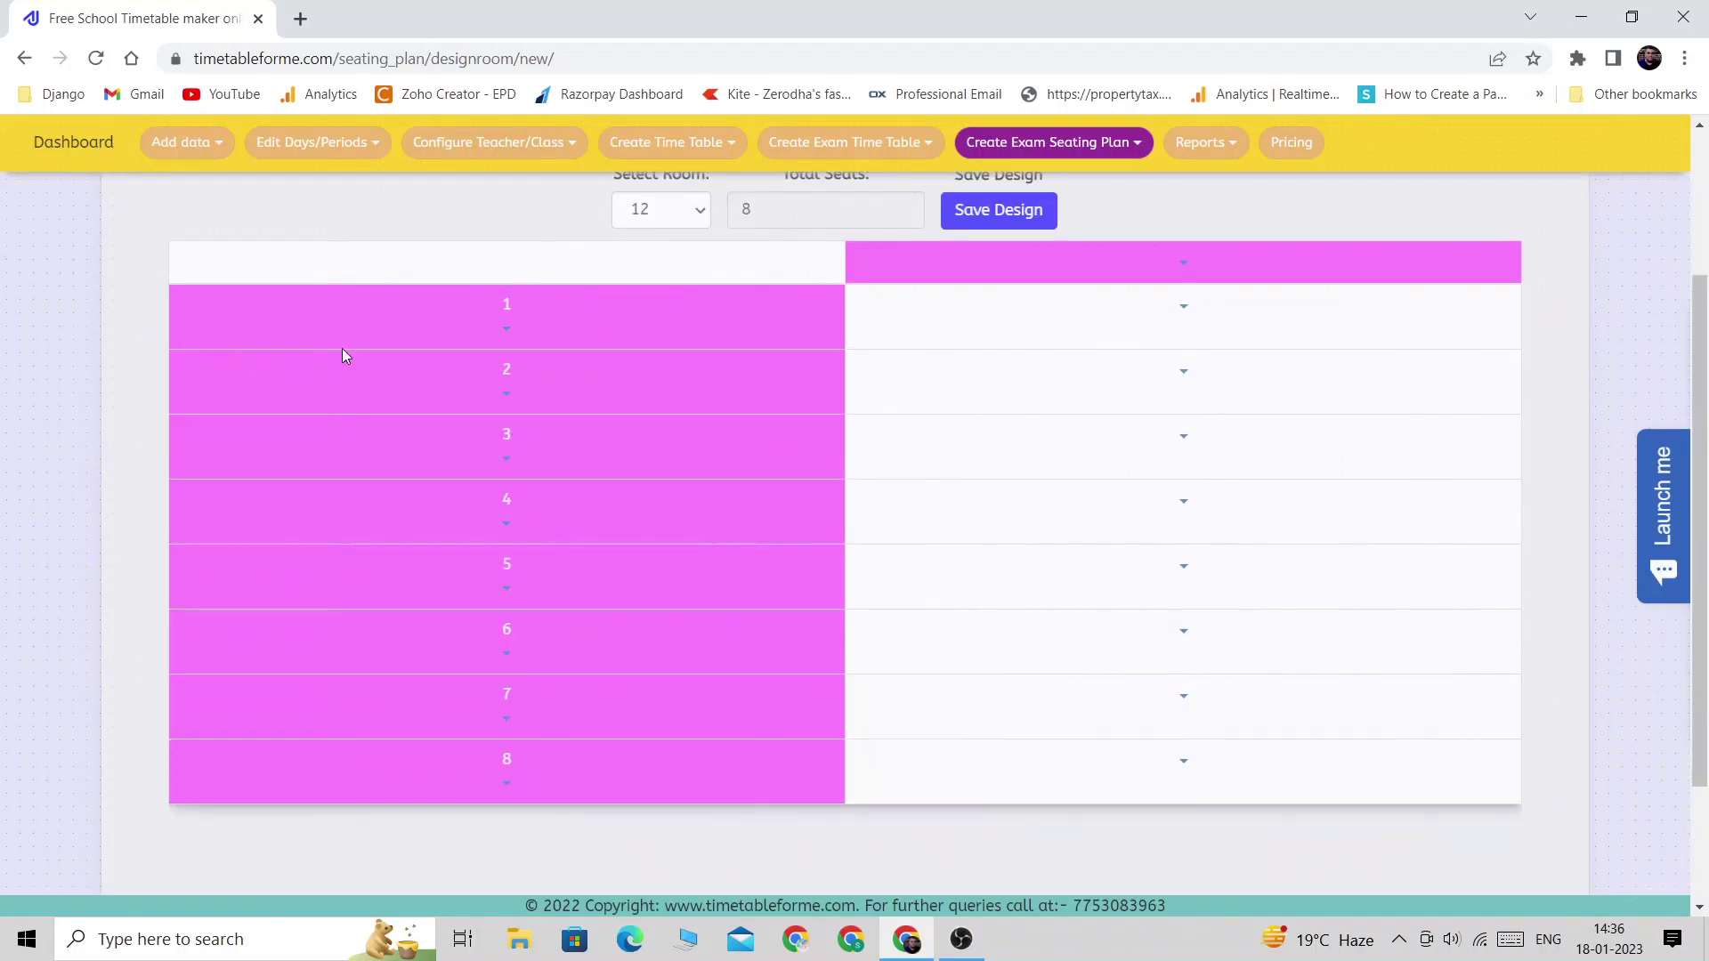
pyautogui.click(505, 333)
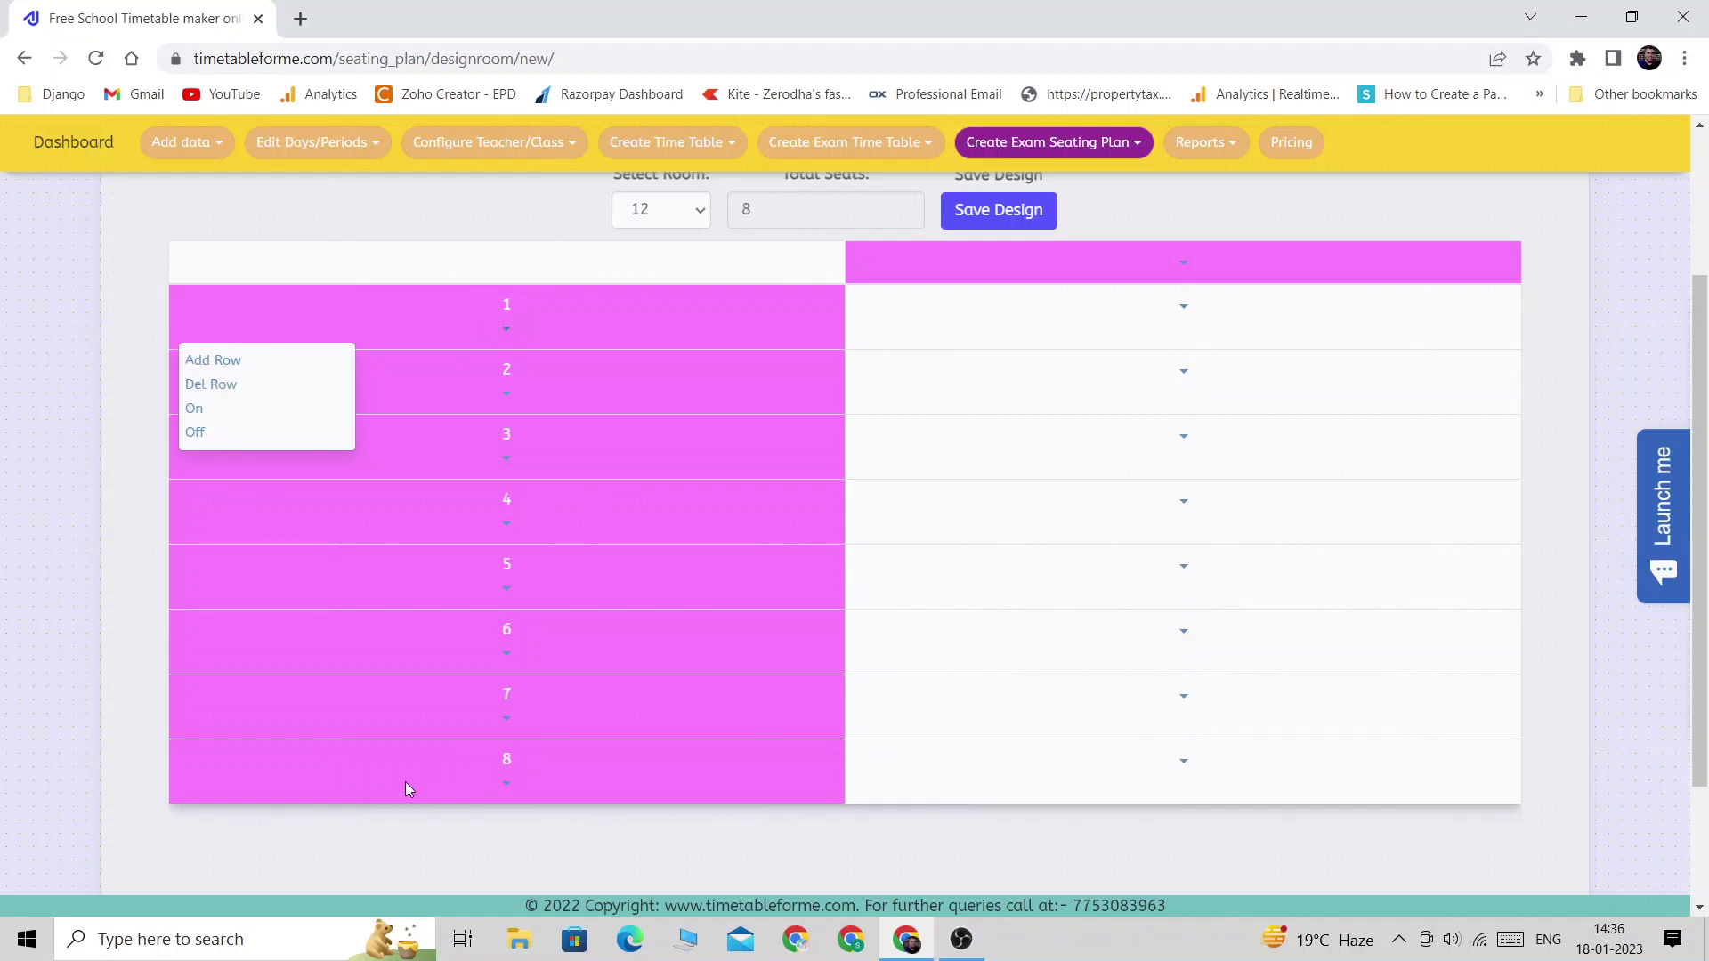
pyautogui.click(474, 863)
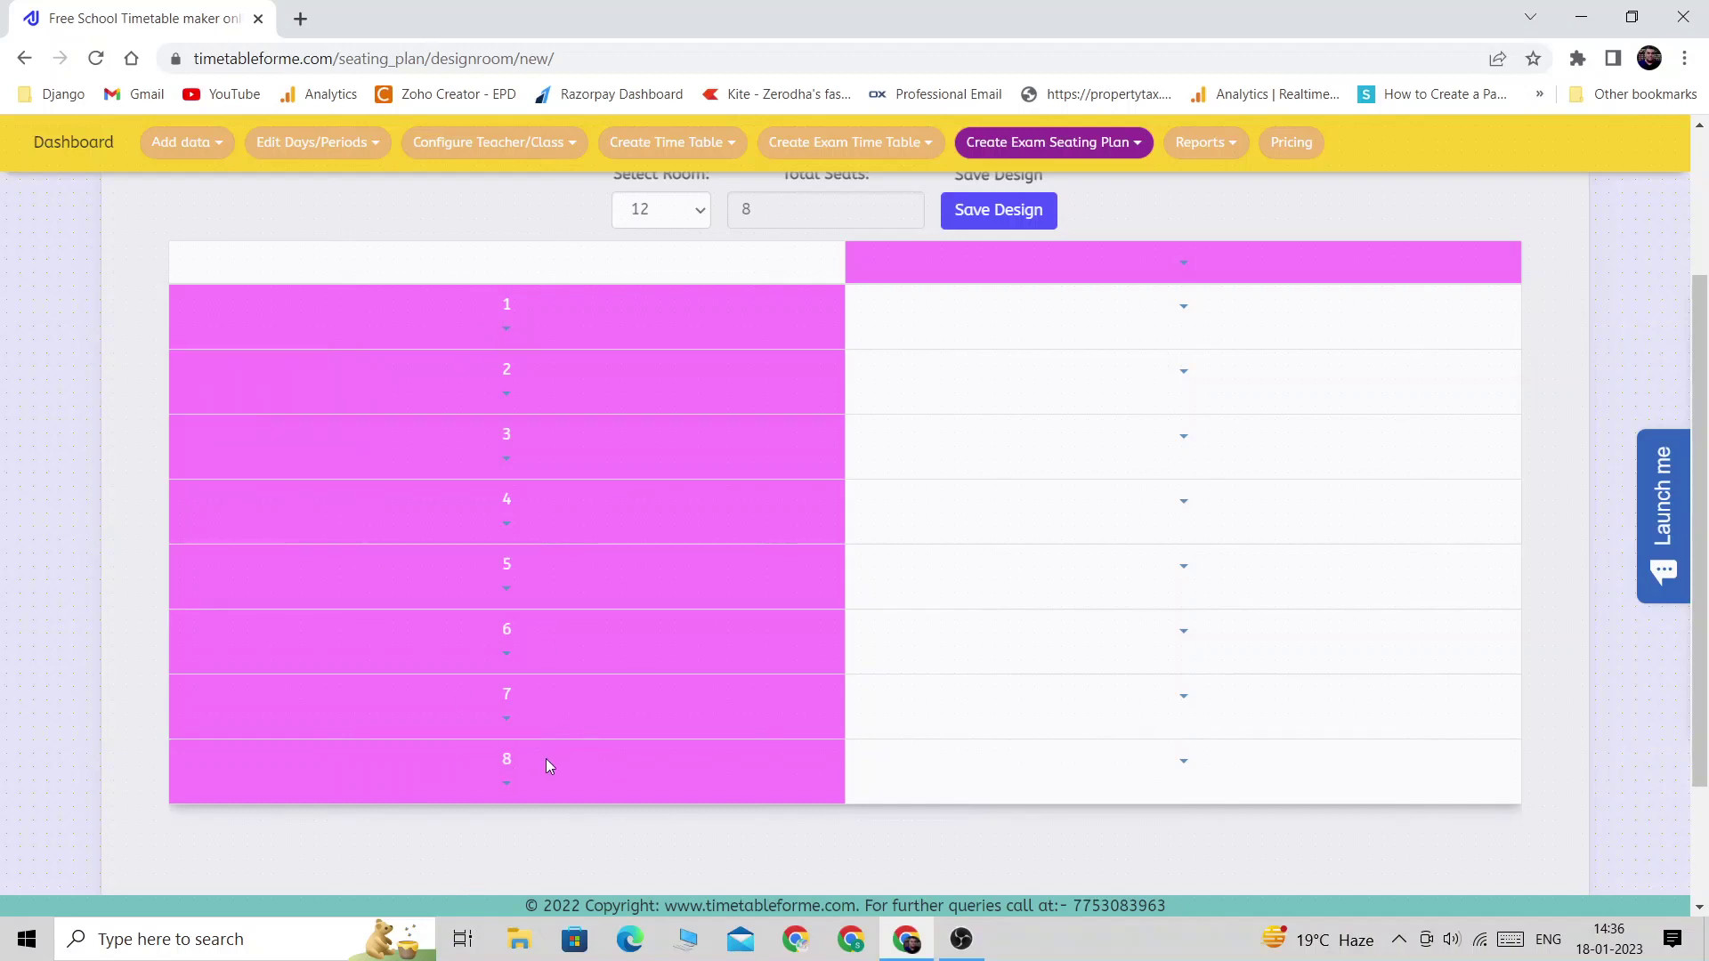
# - Add four columns to room 12's grid, making five columns
pyautogui.click(1183, 264)
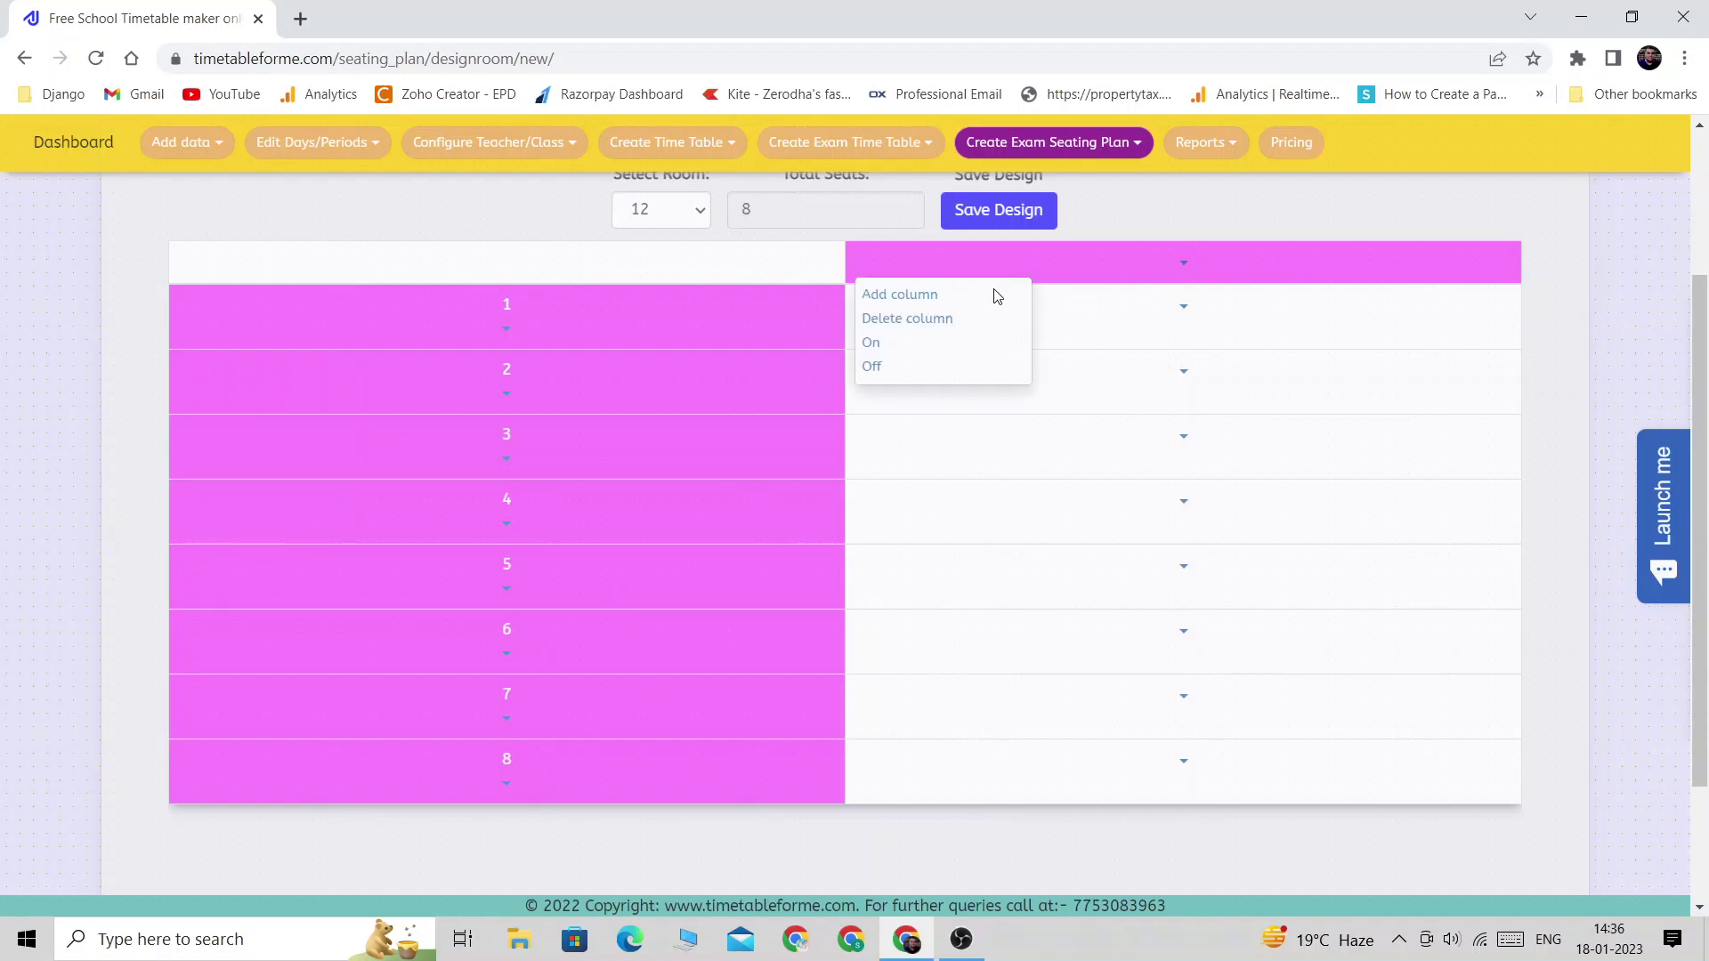
pyautogui.click(912, 298)
pyautogui.click(1182, 265)
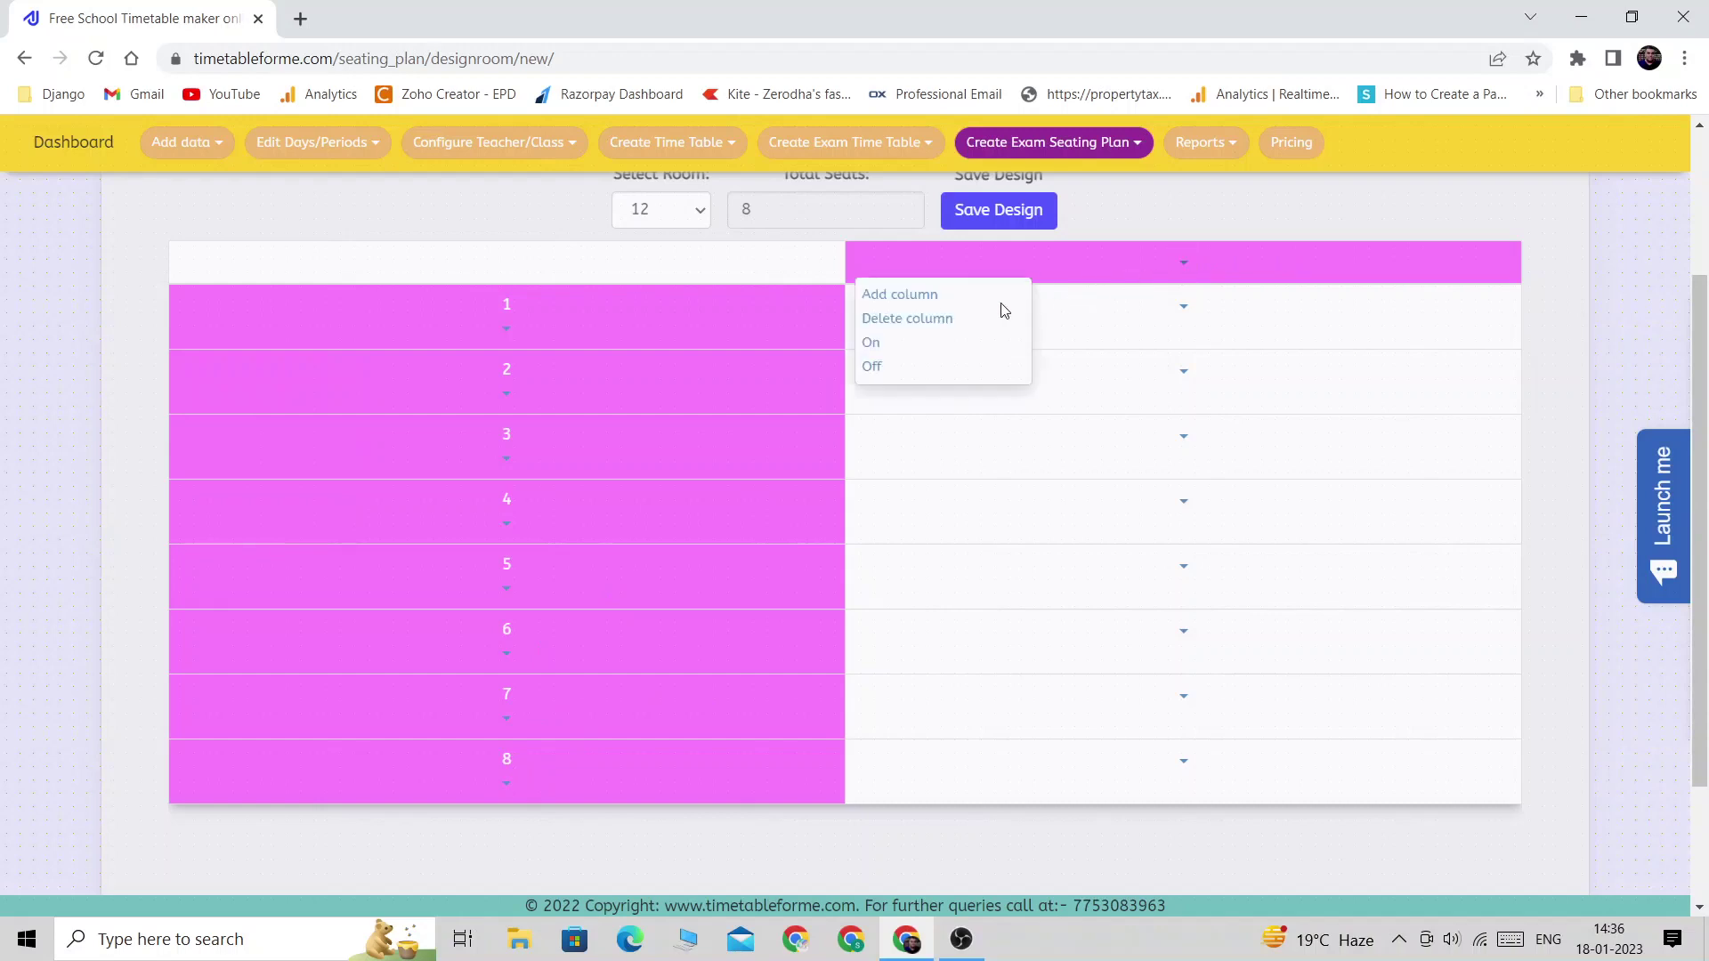
pyautogui.click(925, 295)
pyautogui.click(1296, 263)
pyautogui.click(1154, 296)
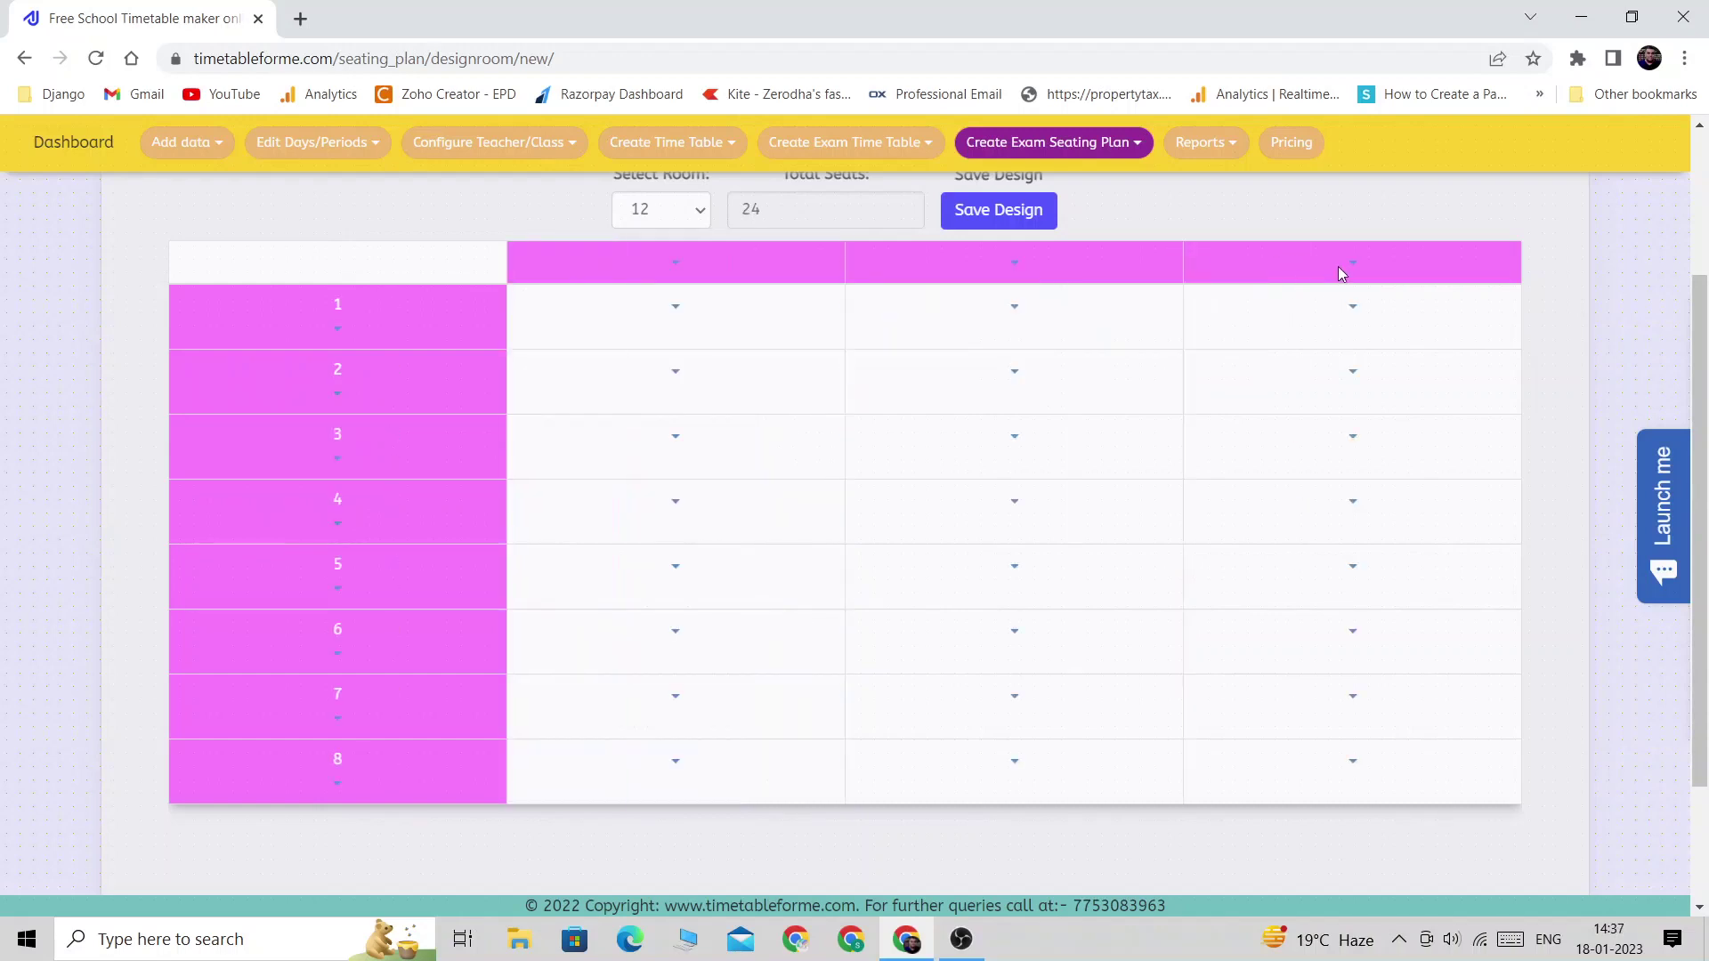
pyautogui.click(1344, 266)
pyautogui.click(1232, 300)
pyautogui.click(1388, 270)
pyautogui.click(1327, 297)
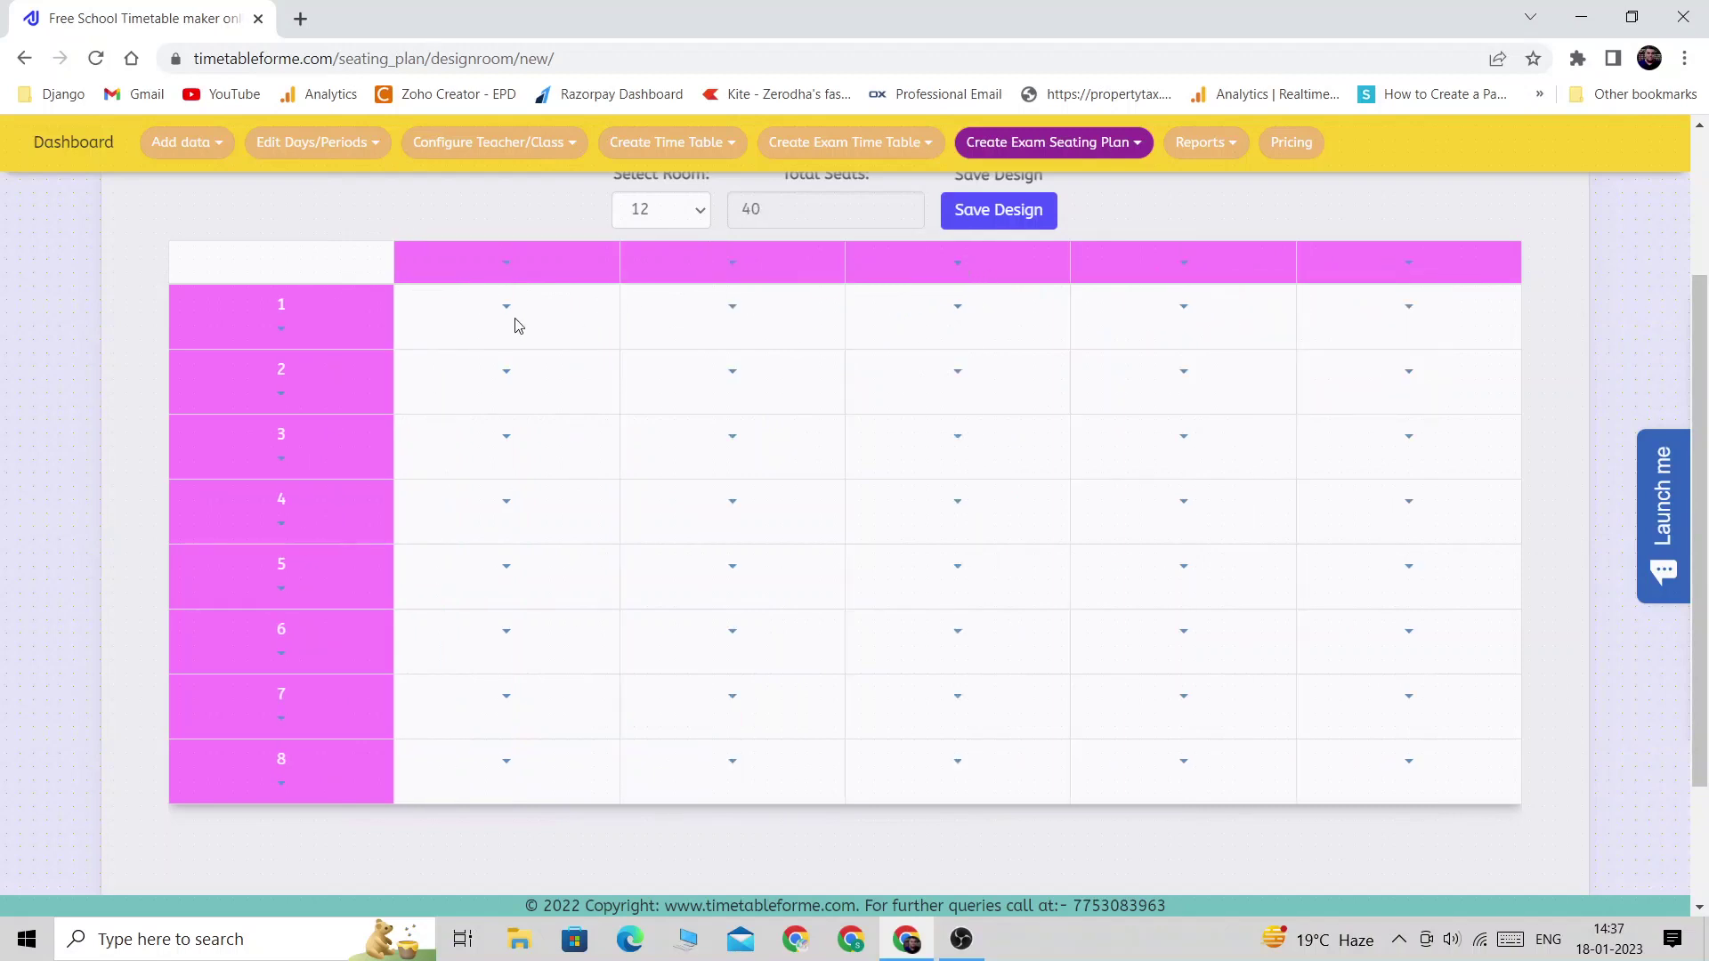
# - Switch off the third column as an aisle and add three columns after the last one, making eight columns
pyautogui.click(980, 253)
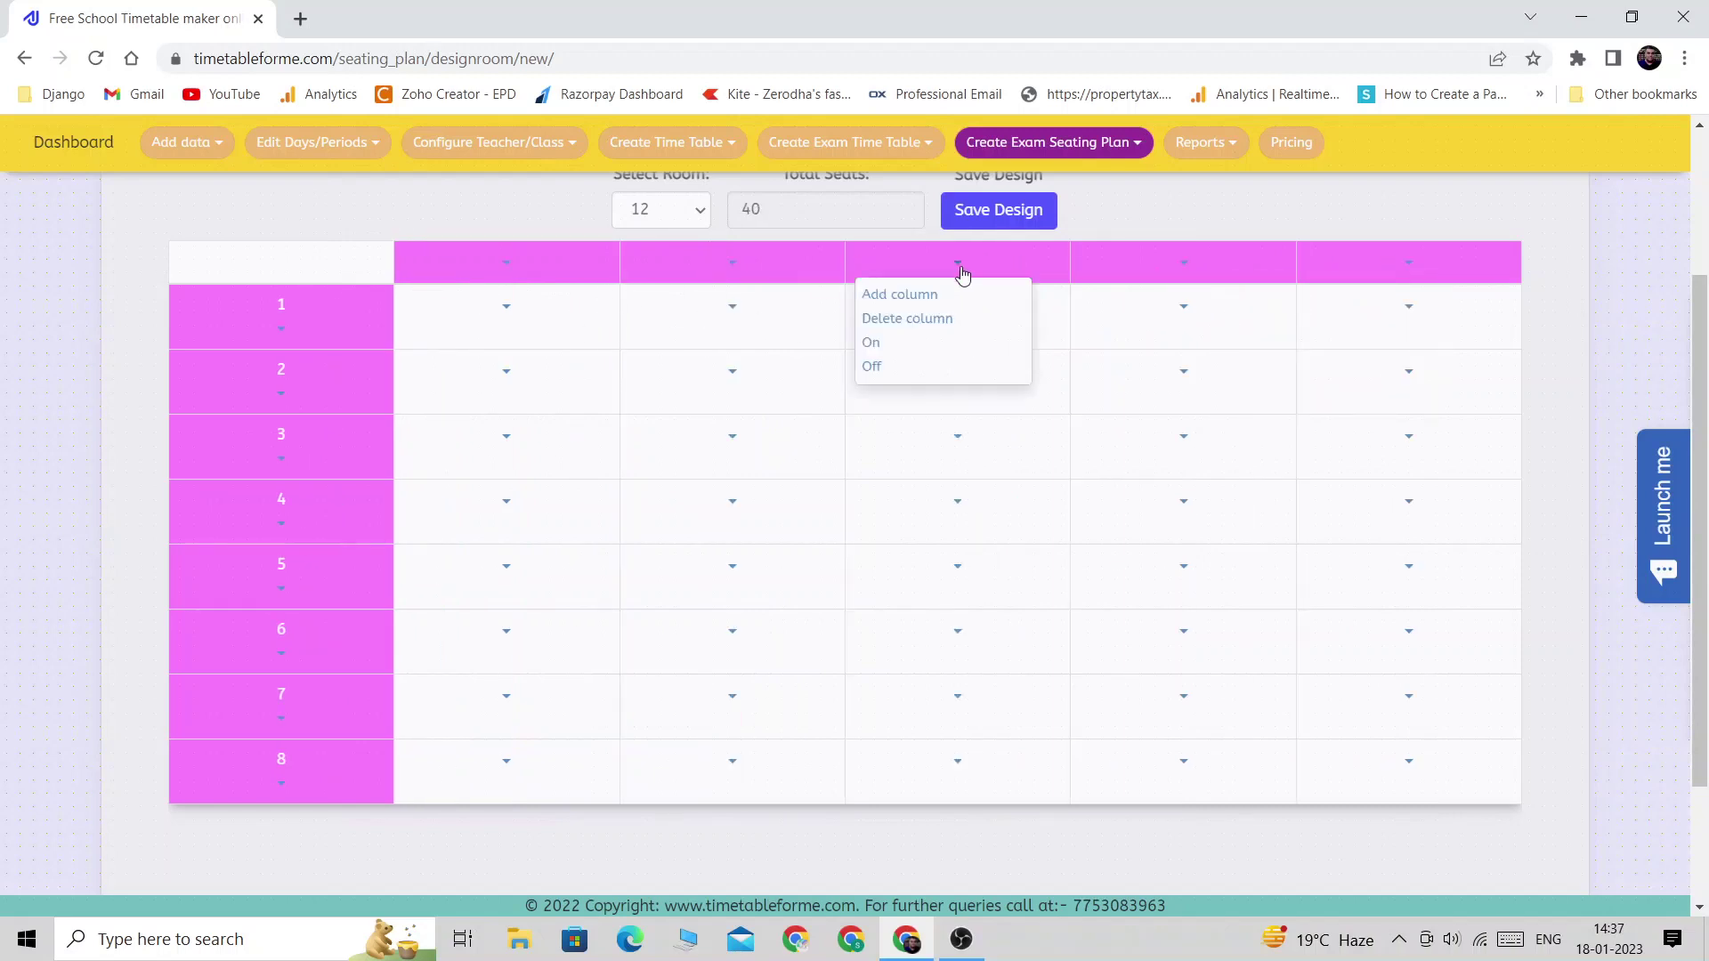
pyautogui.click(883, 352)
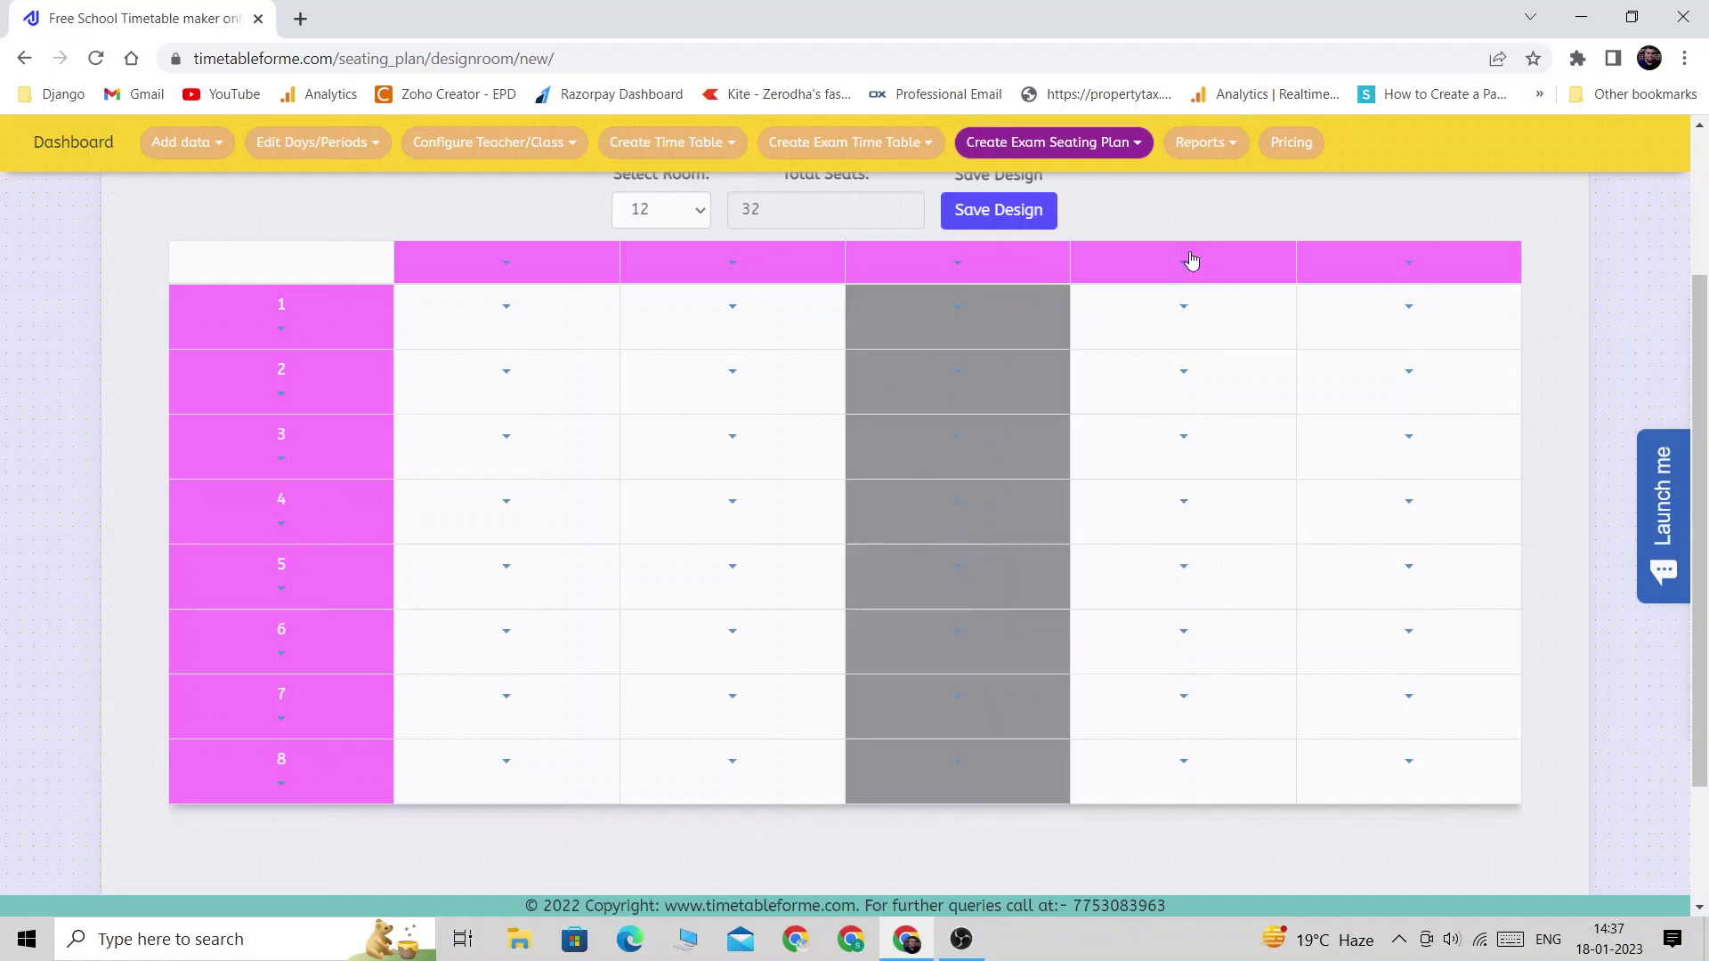
pyautogui.click(1410, 264)
pyautogui.click(1345, 295)
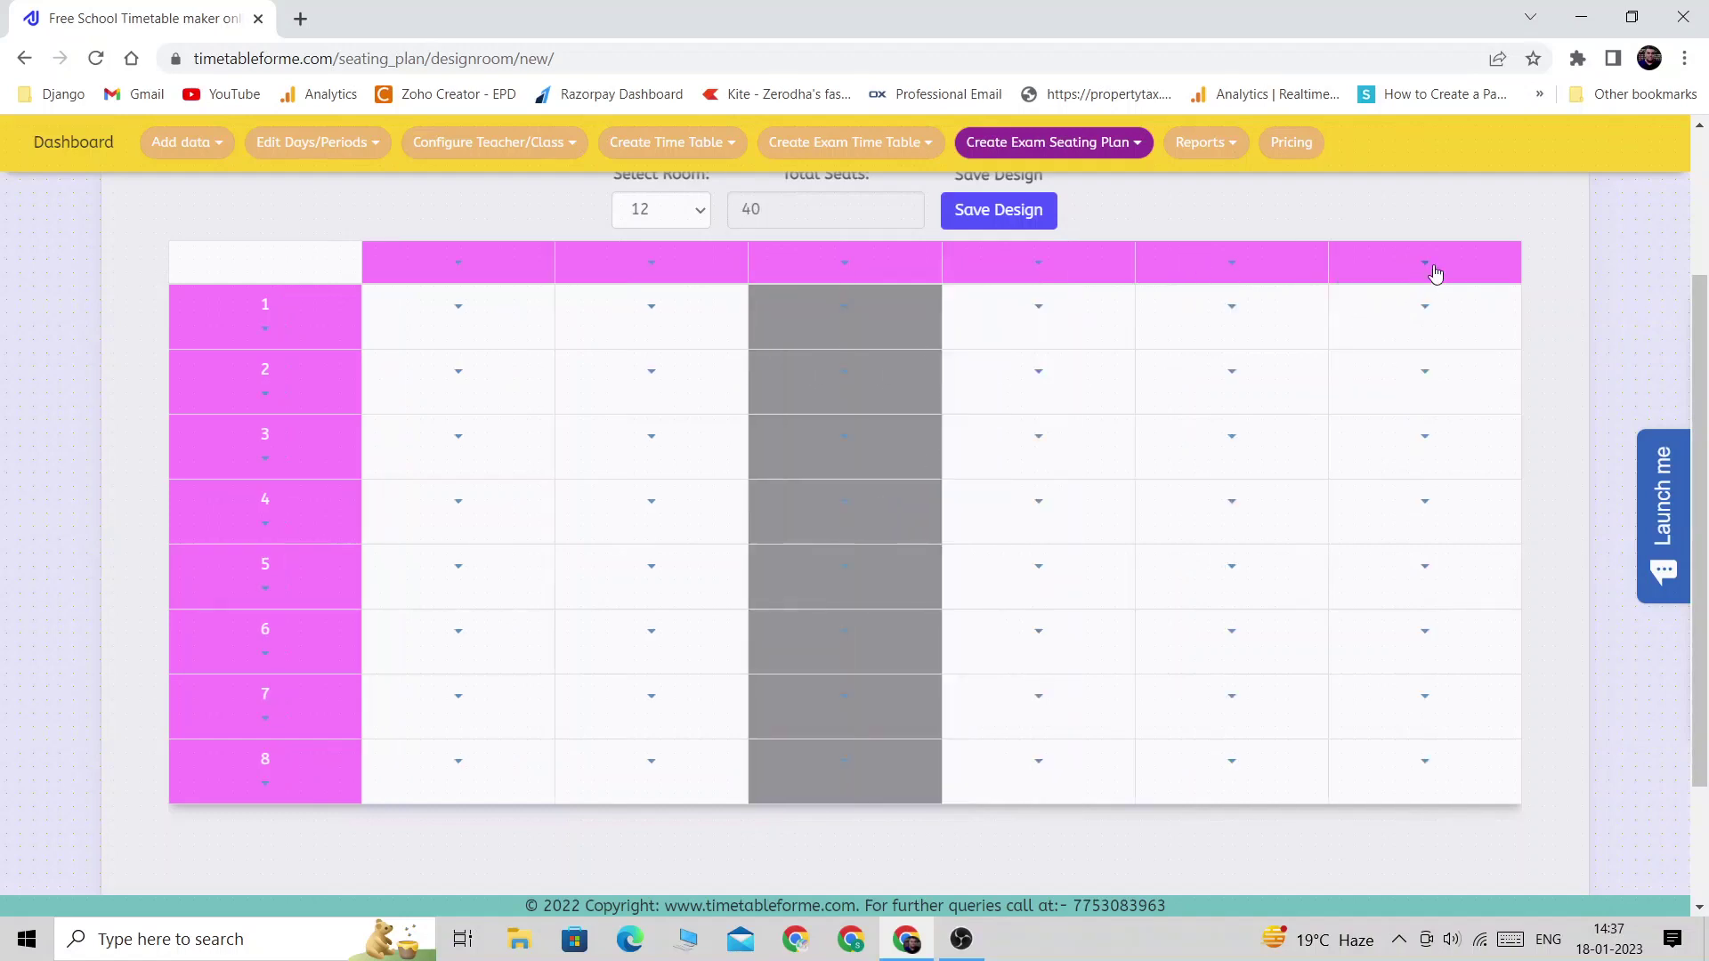
pyautogui.click(1424, 262)
pyautogui.click(1375, 294)
pyautogui.click(1437, 263)
pyautogui.click(1379, 299)
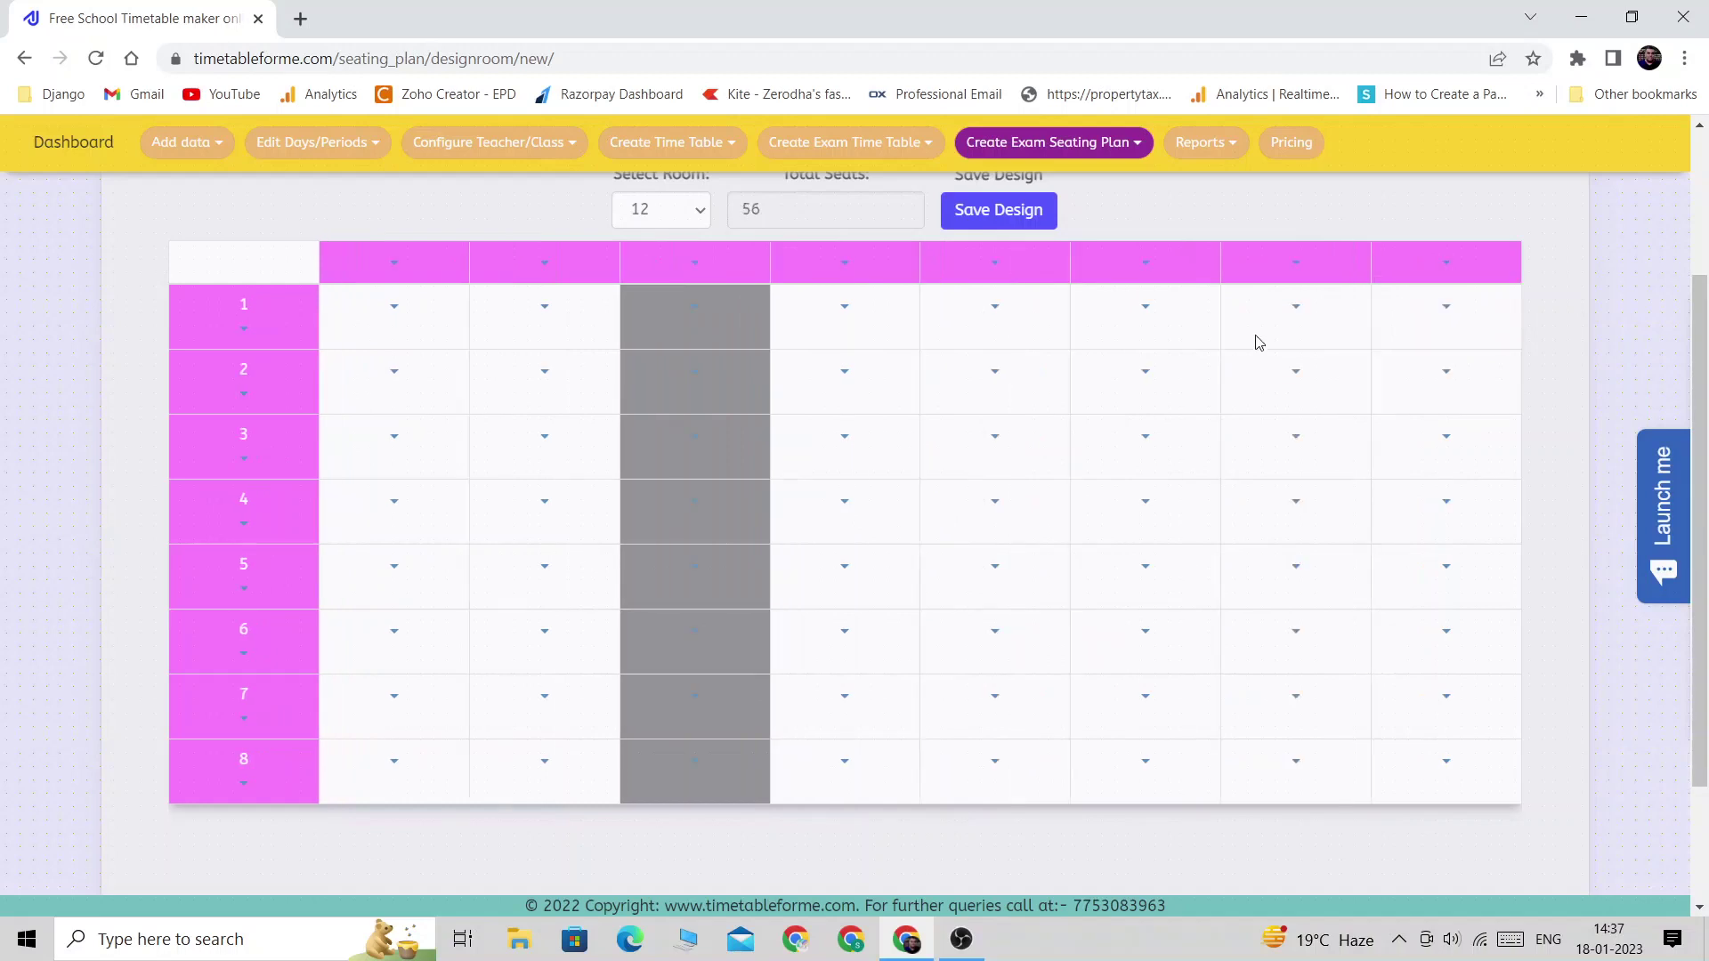
# - Switch off the sixth column of room 12's grid as a second aisle
pyautogui.click(1145, 263)
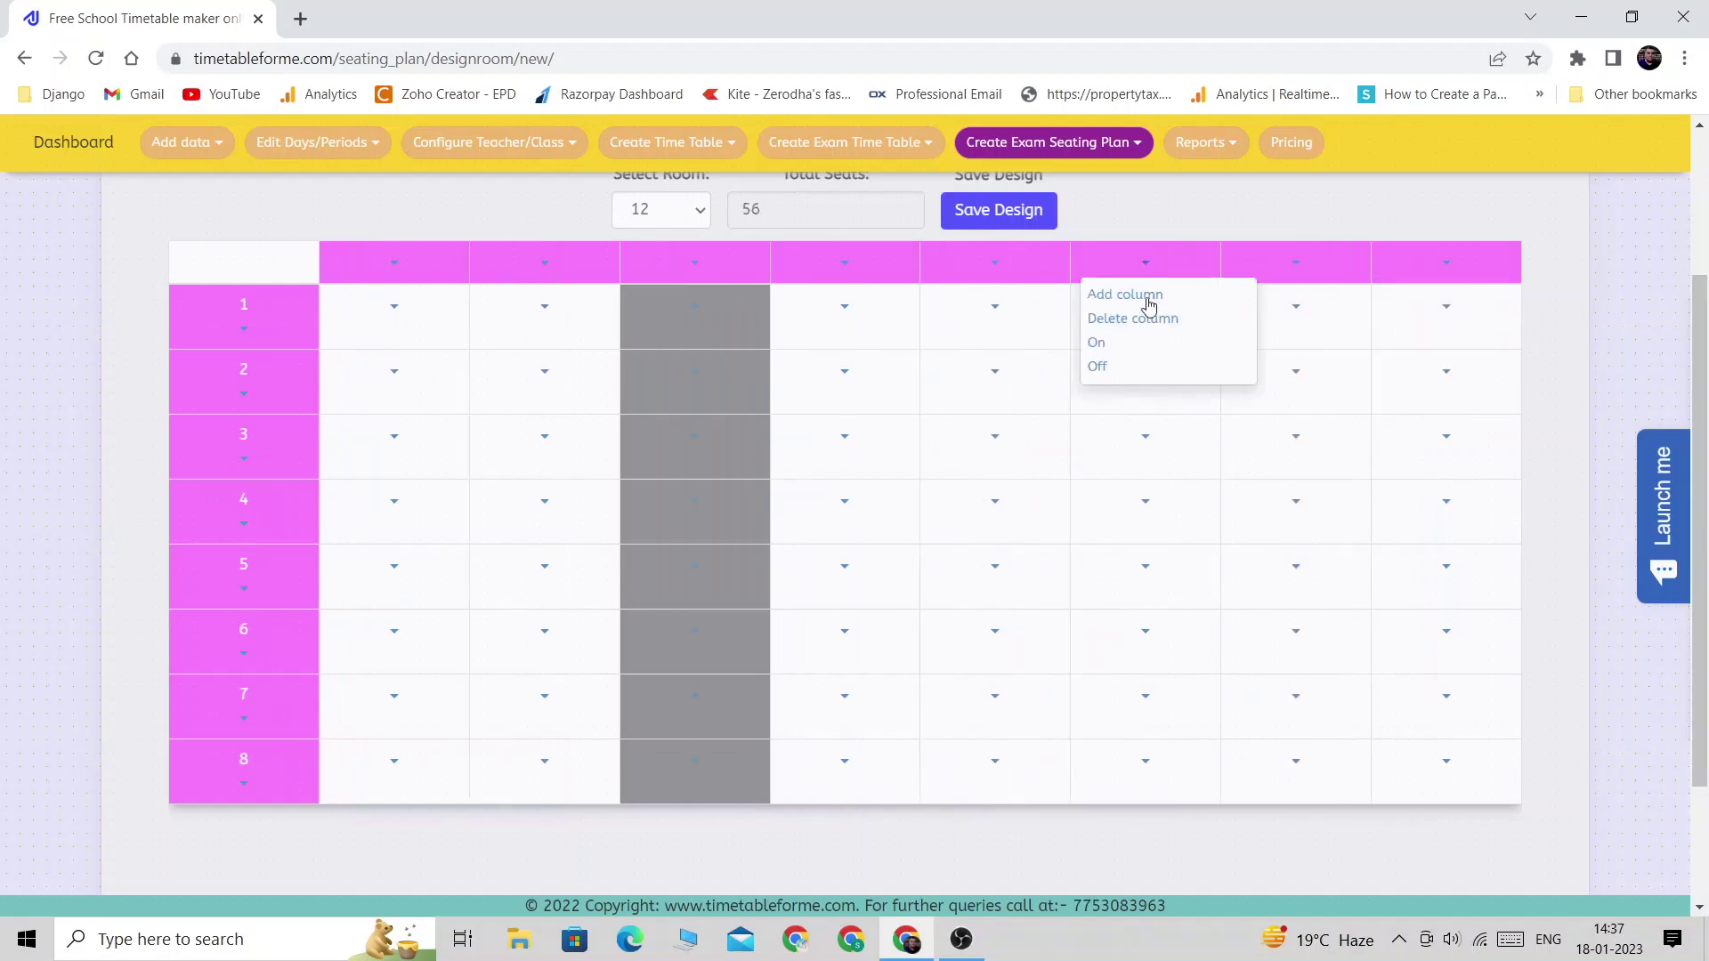
pyautogui.click(1097, 365)
pyautogui.click(1145, 263)
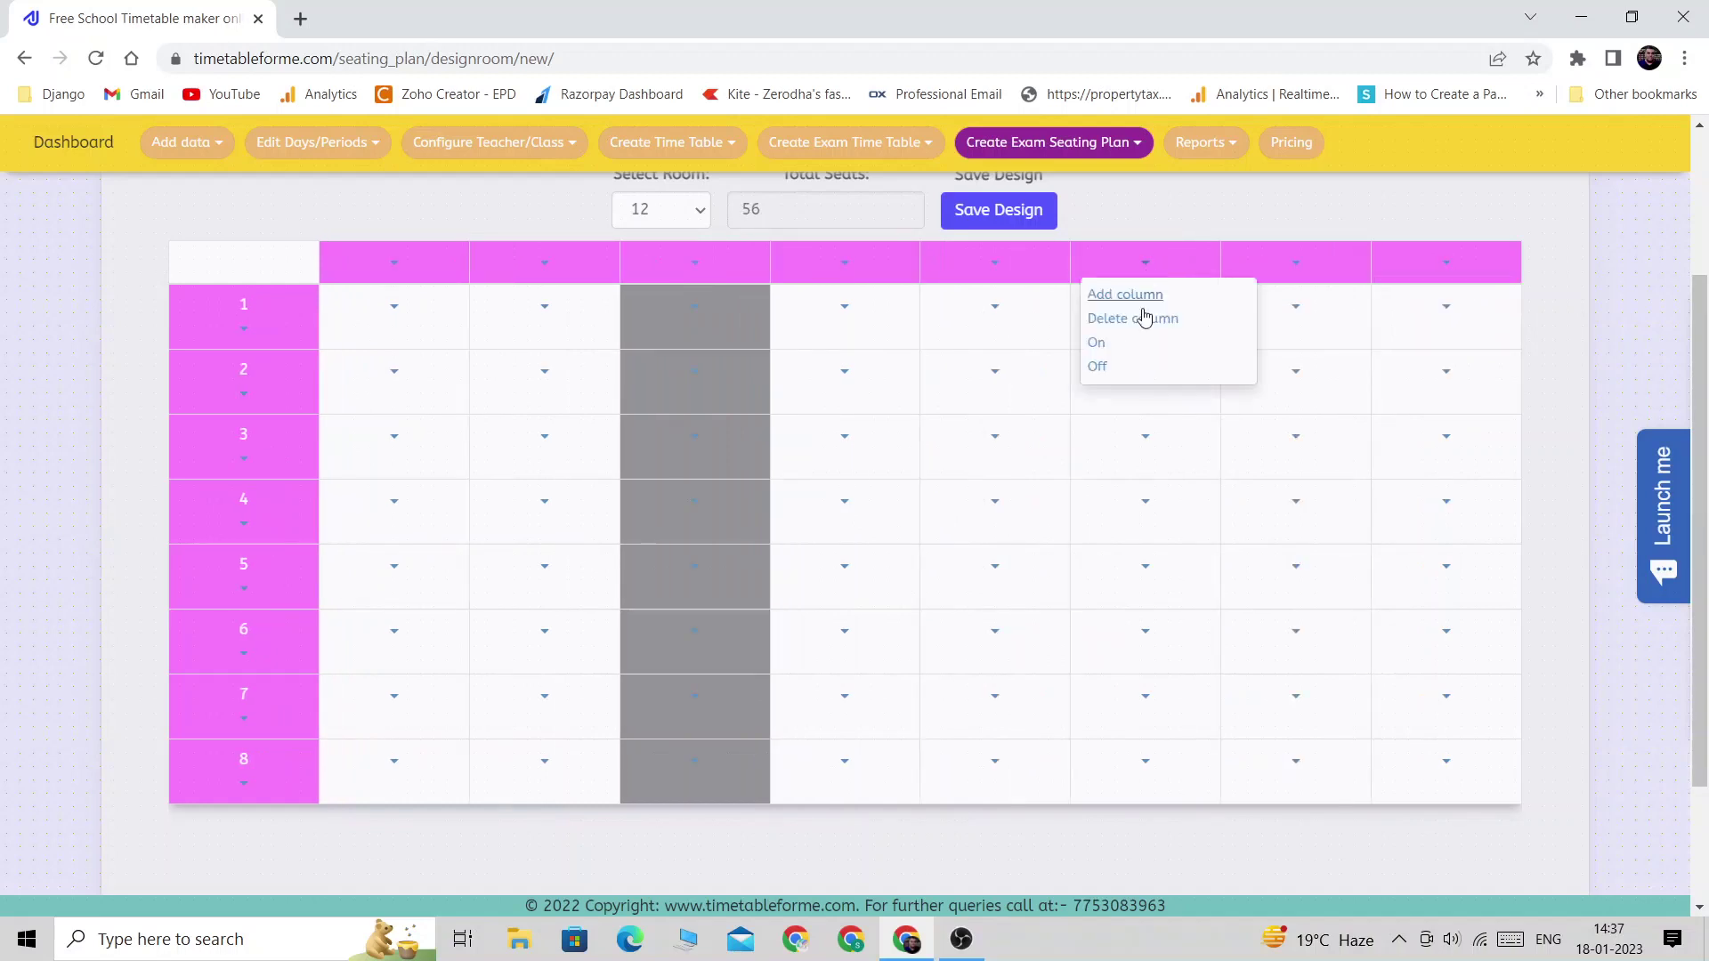
pyautogui.click(1097, 366)
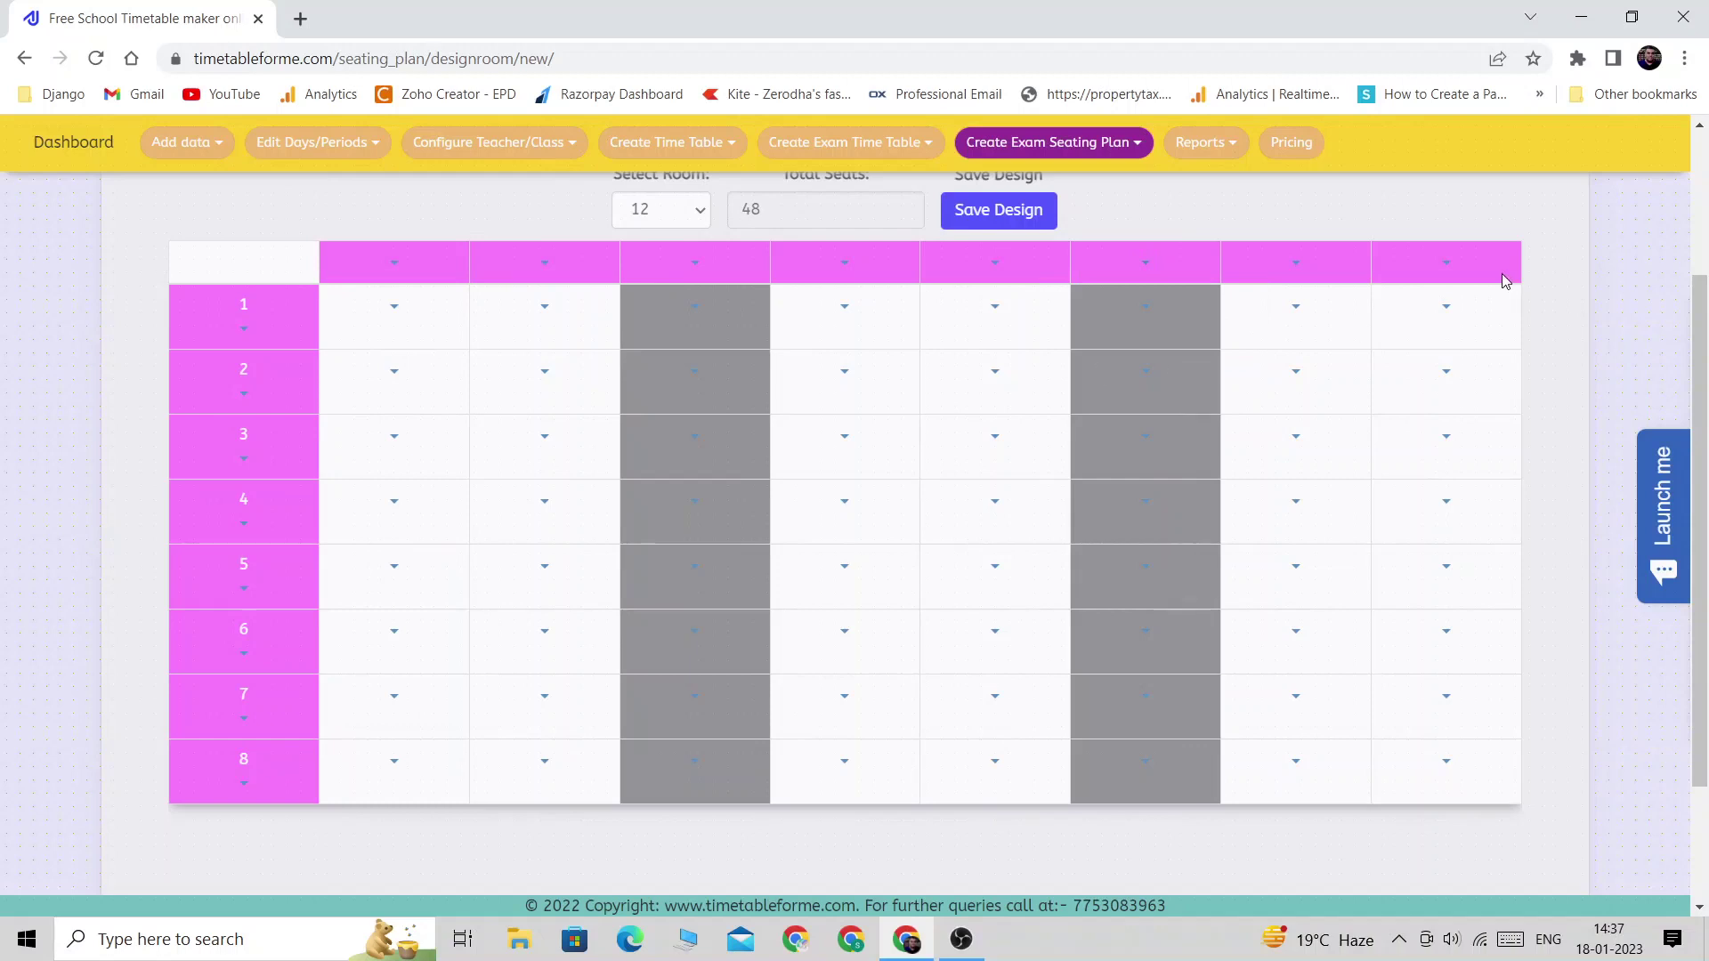
# - Add two columns at the end of the grid, making ten, and switch off the ninth column
pyautogui.click(1446, 262)
pyautogui.click(1408, 291)
pyautogui.click(1453, 264)
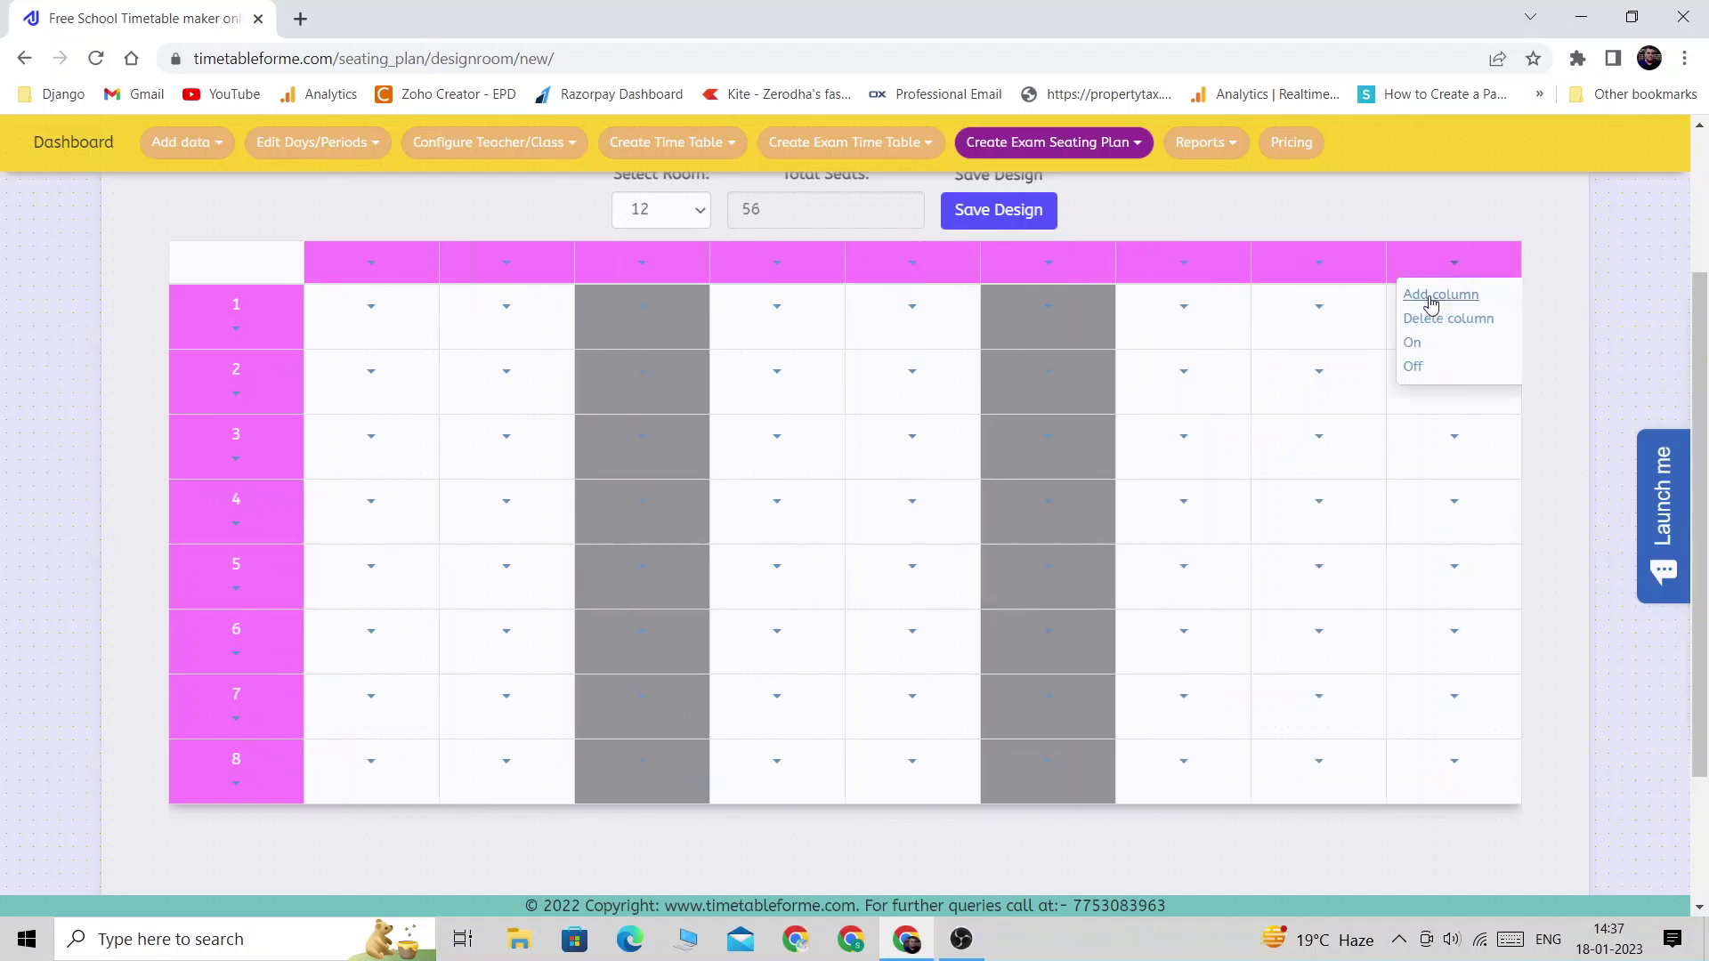
pyautogui.click(1424, 292)
pyautogui.click(1336, 263)
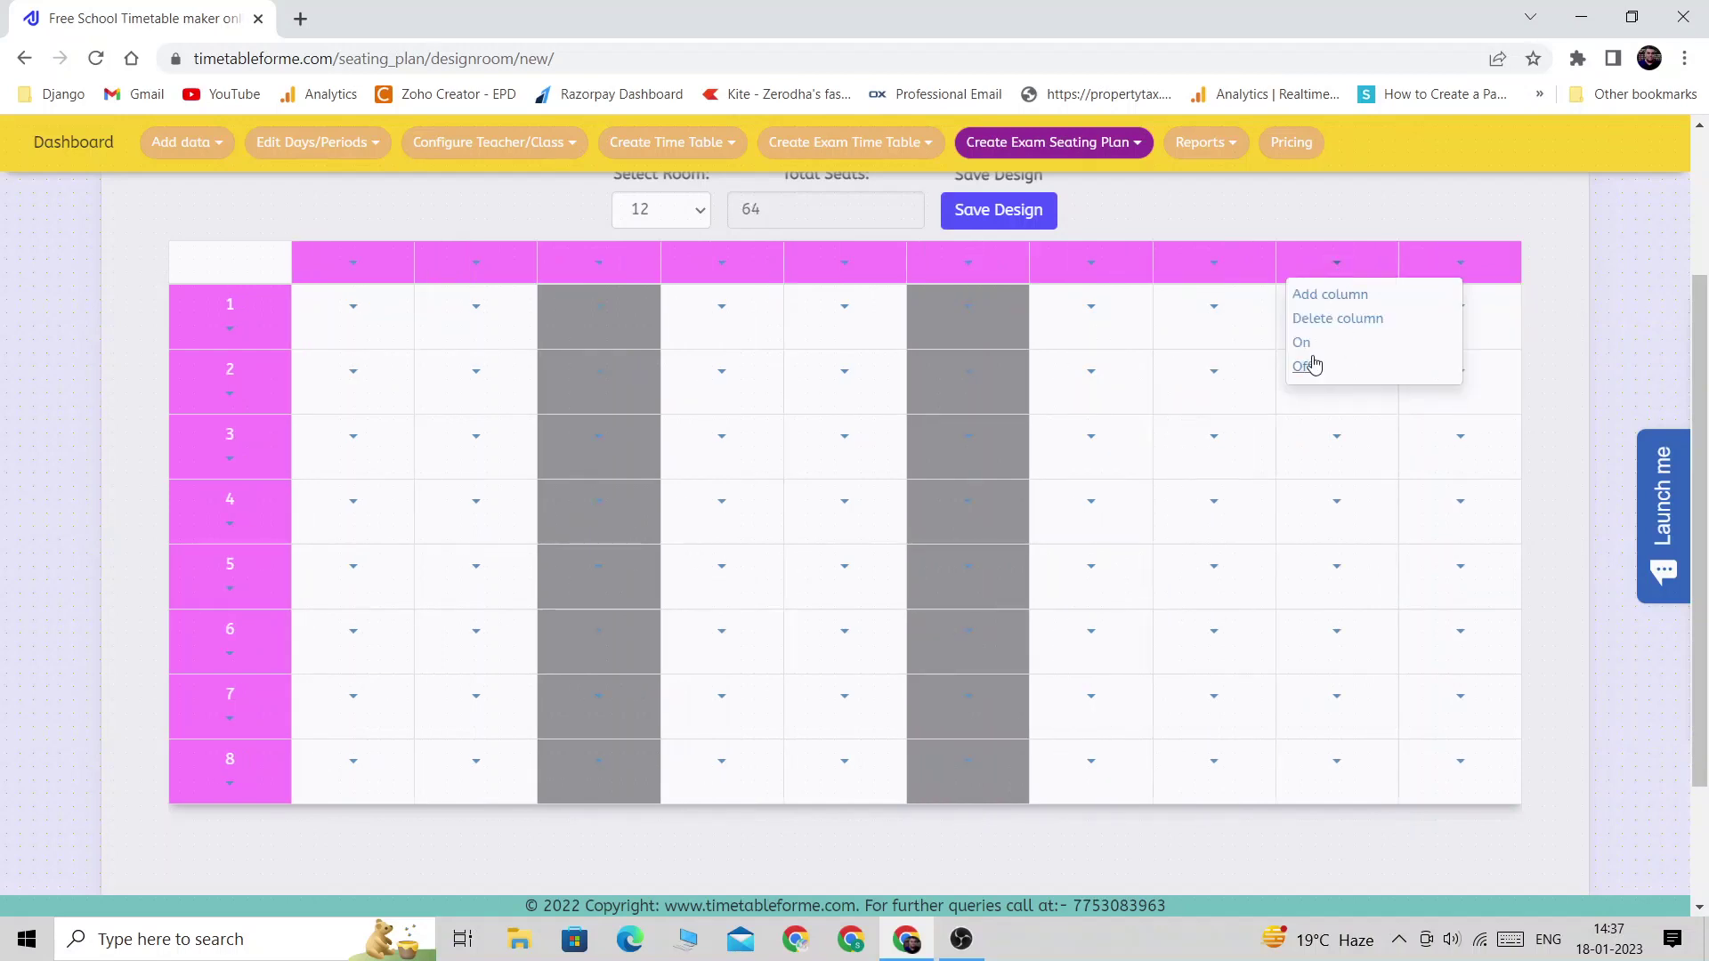
pyautogui.click(1309, 356)
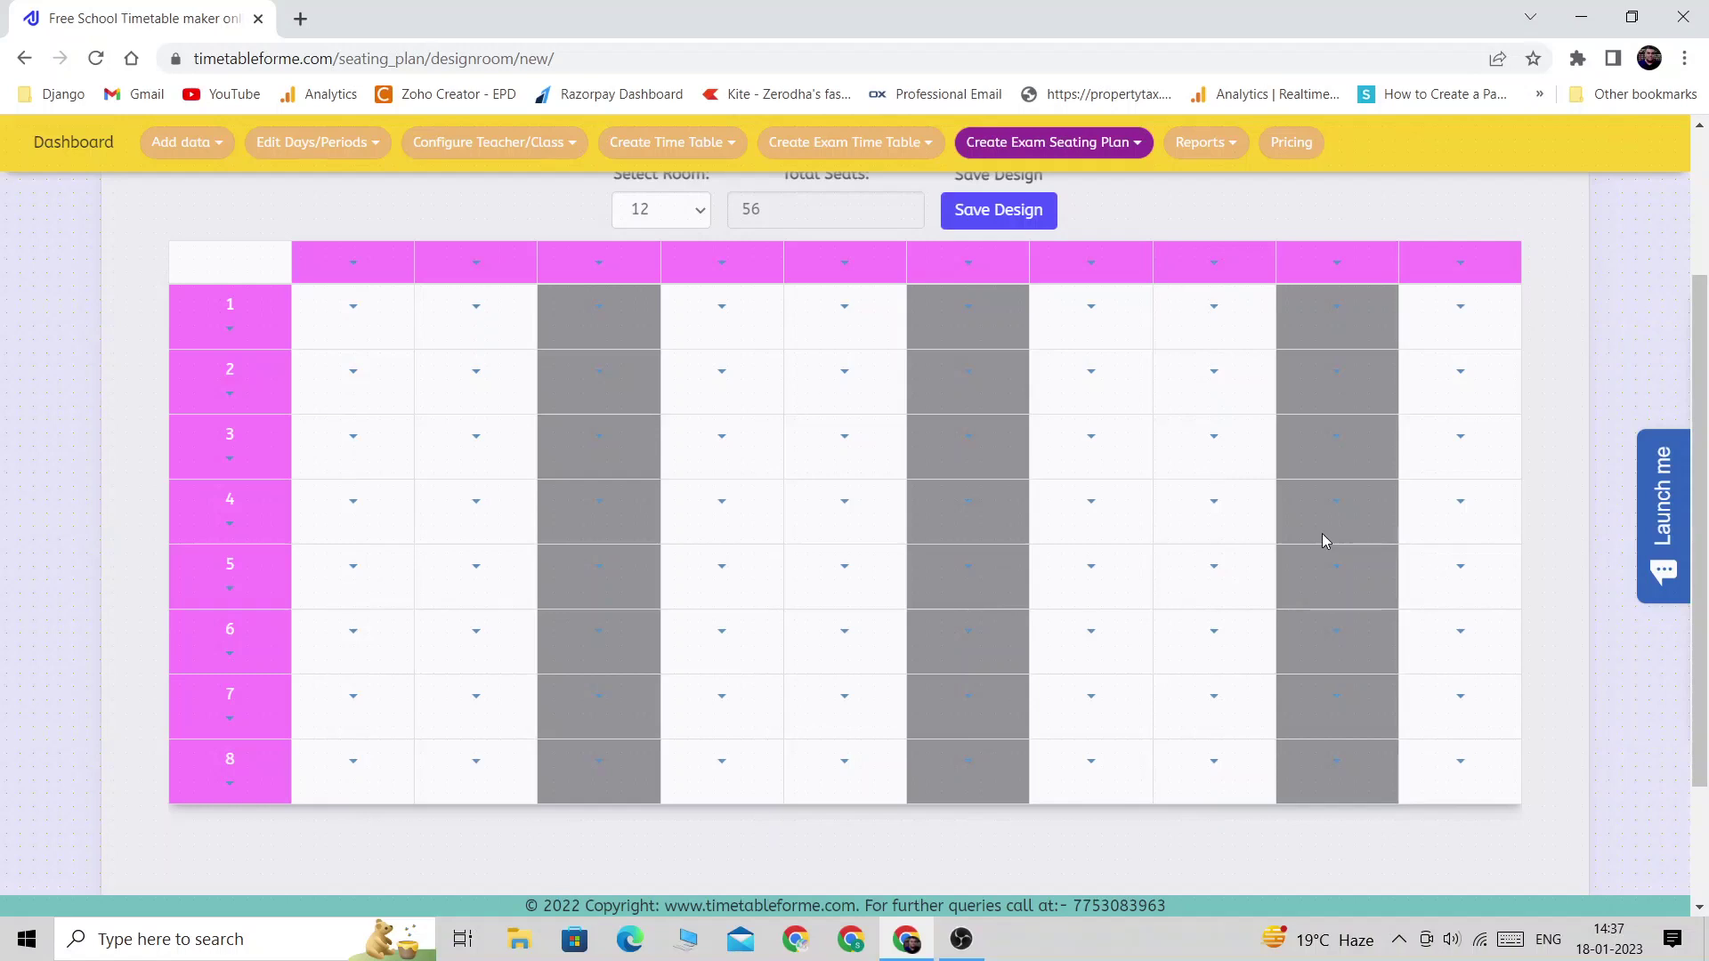
# - Switch the last seat of row 8 in room 12's grid off and back on, checking the total seats
pyautogui.moveTo(791, 214); pyautogui.dragTo(709, 215)
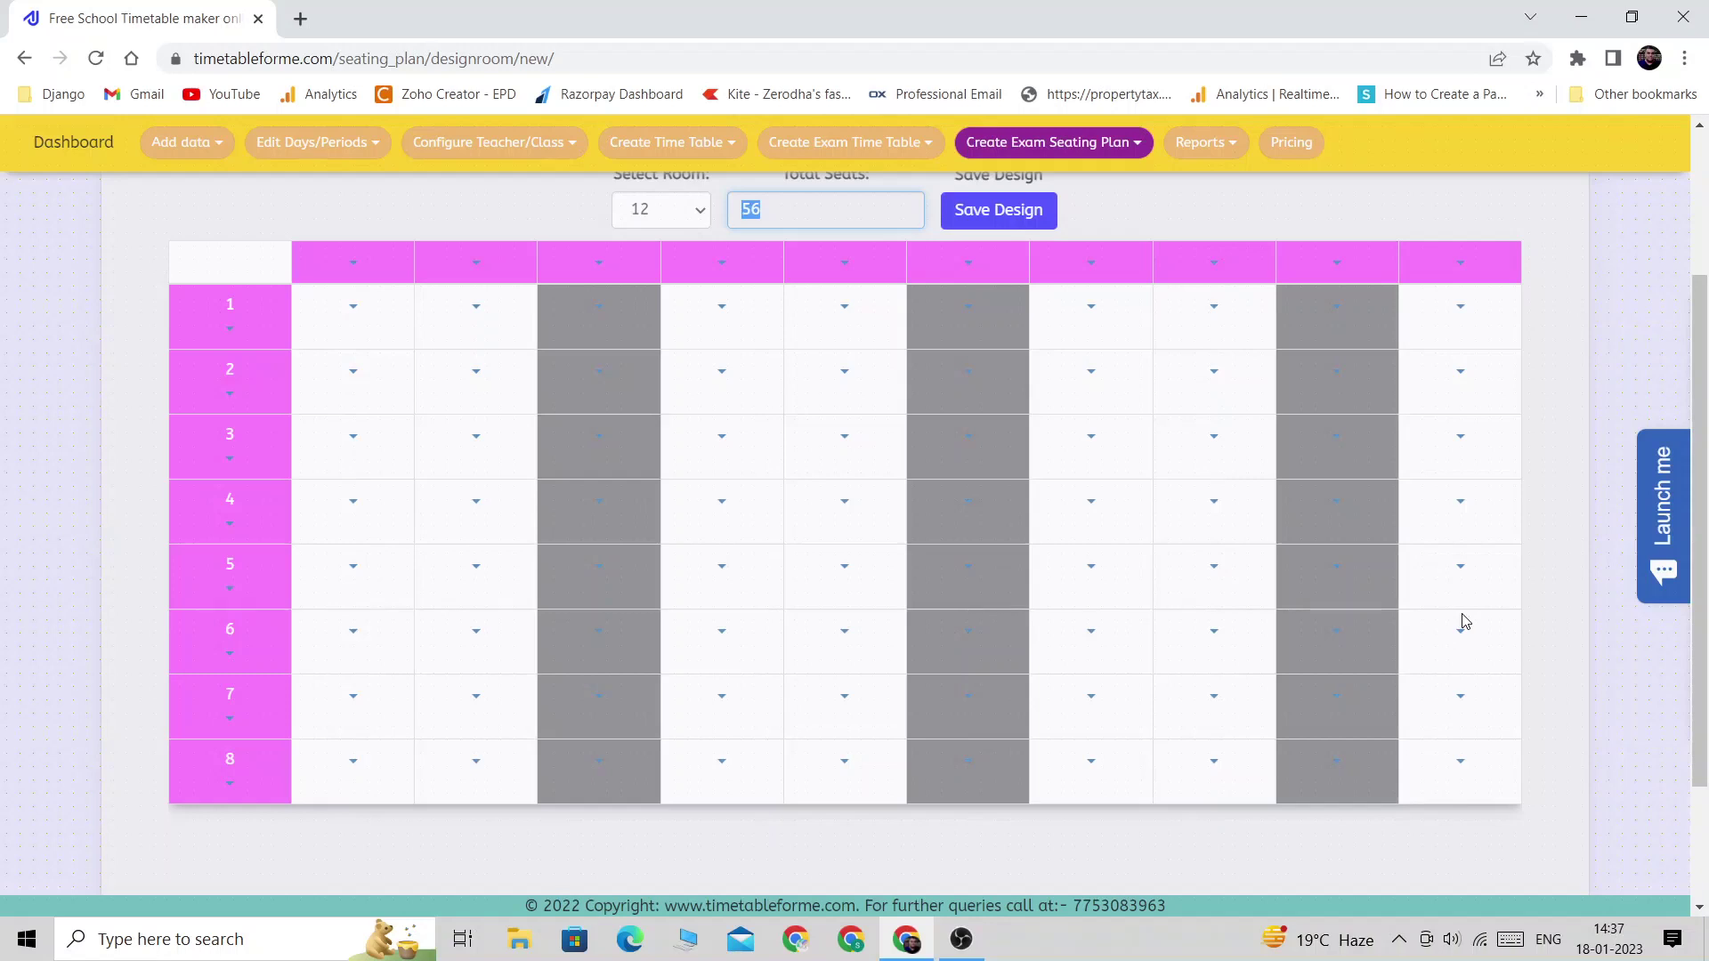
pyautogui.click(1463, 767)
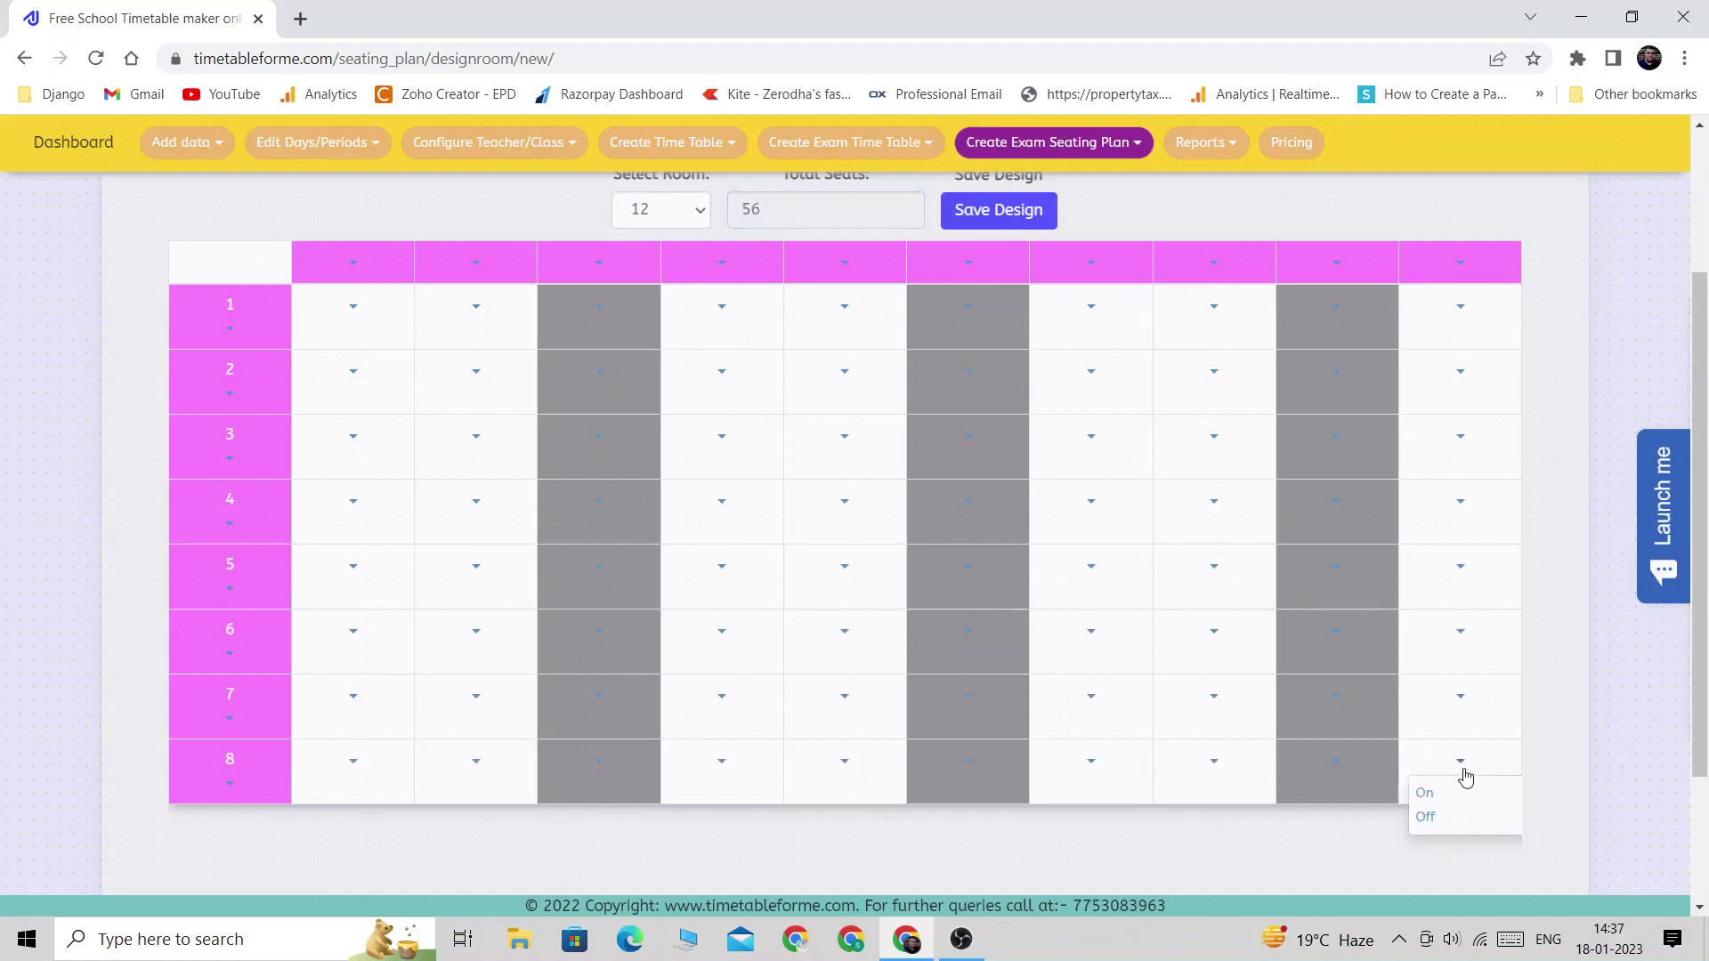
pyautogui.click(1426, 816)
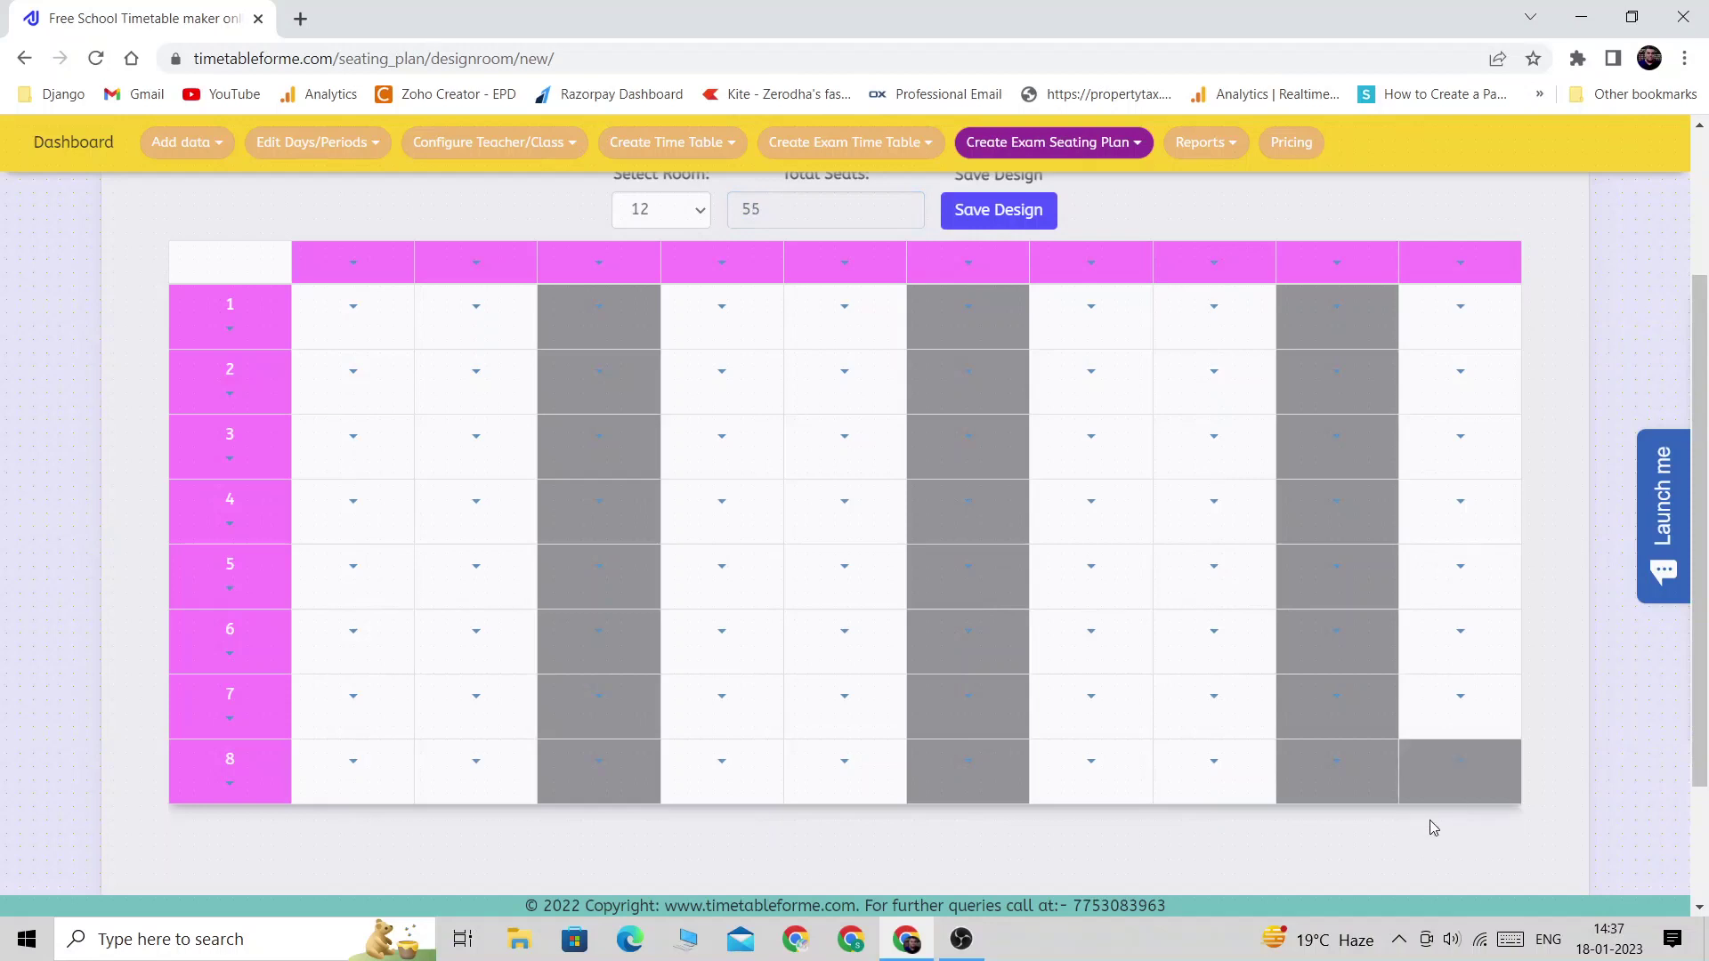
pyautogui.moveTo(769, 210); pyautogui.dragTo(732, 210)
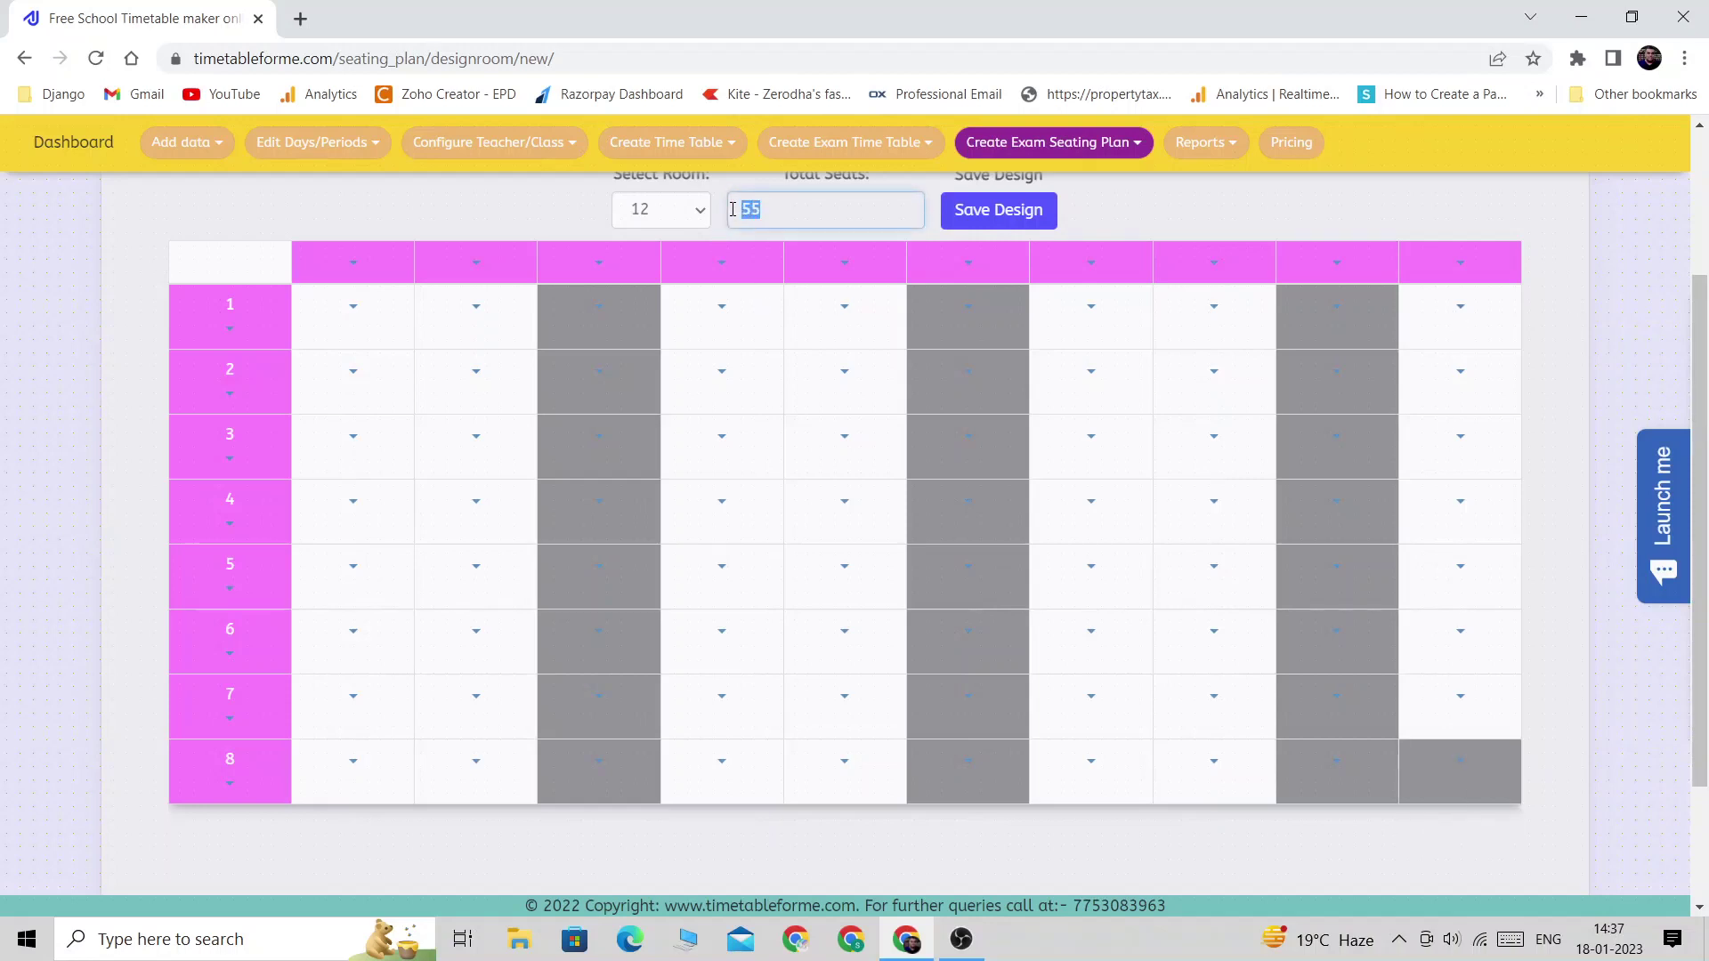
pyautogui.click(1457, 762)
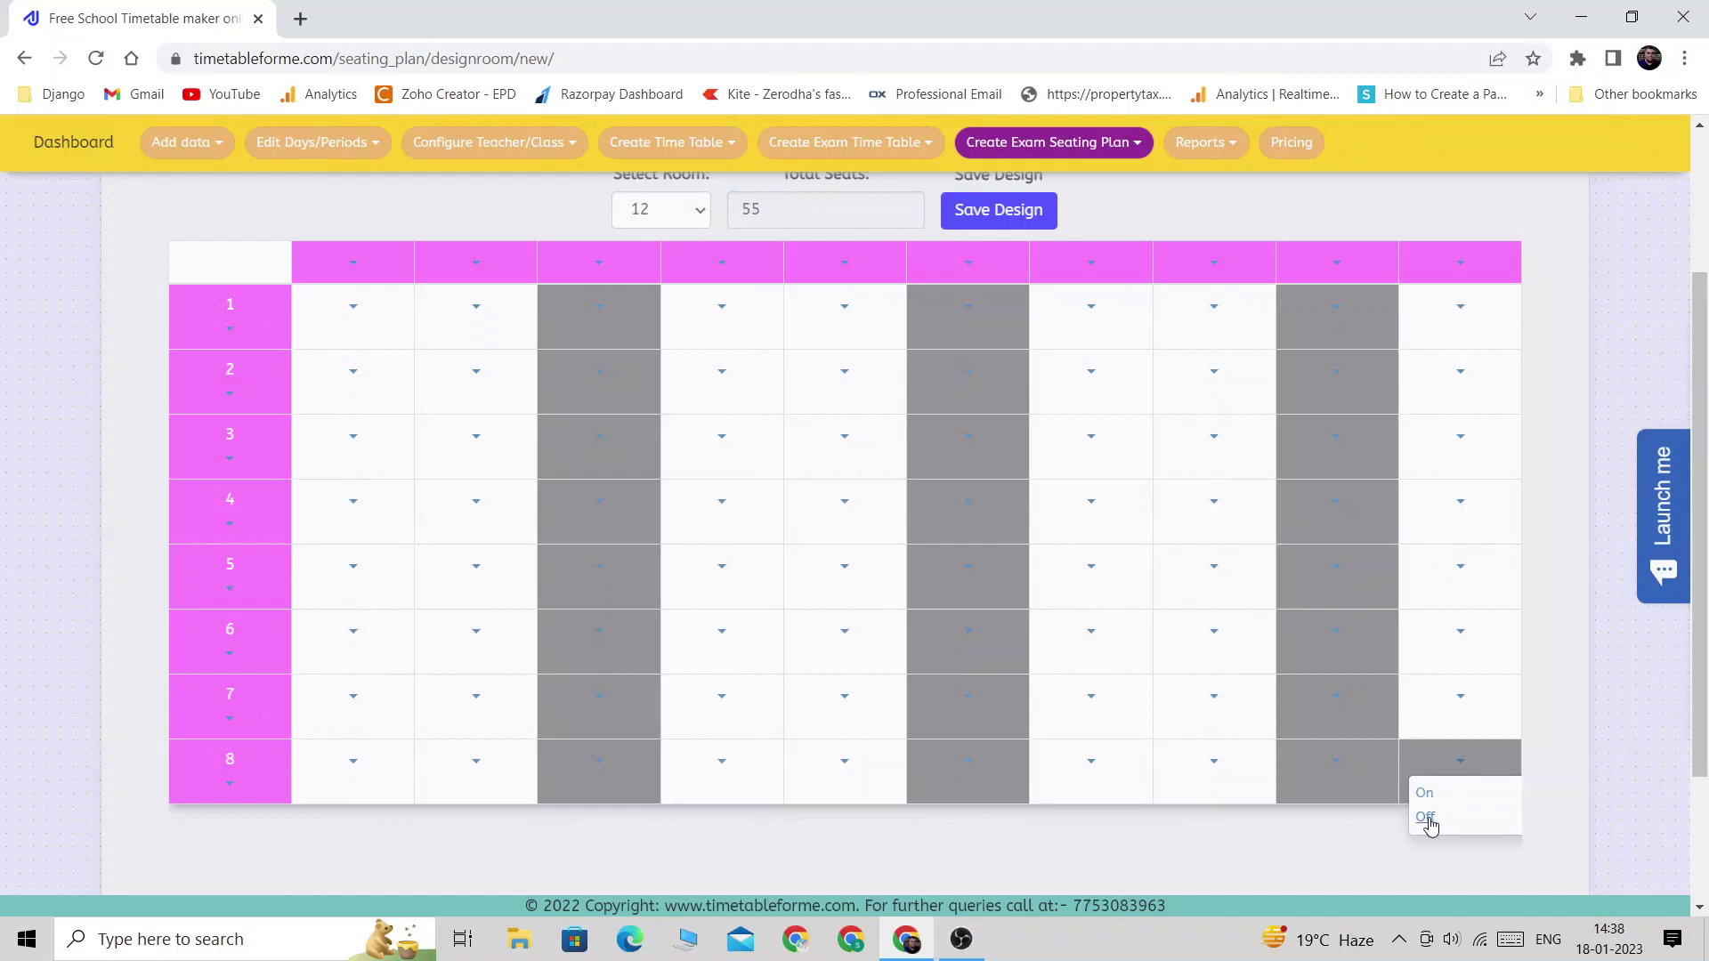
pyautogui.click(1427, 793)
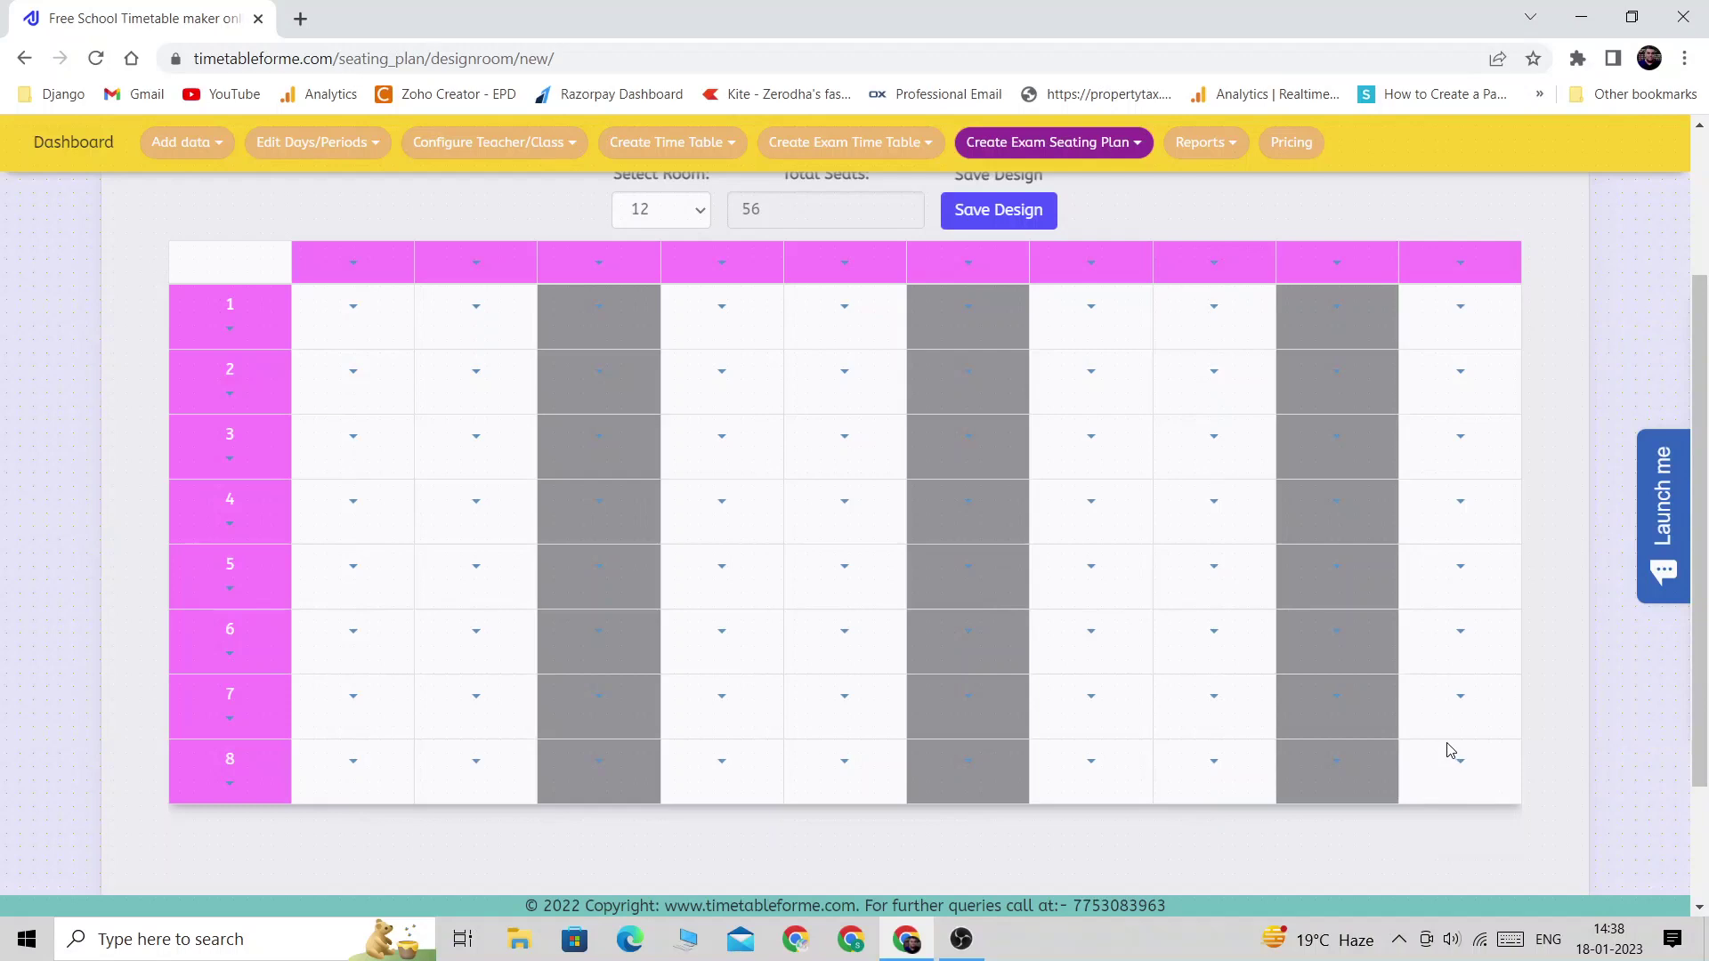
# - Save the seat design of room 12 and dismiss the message
pyautogui.scroll(1, 1452, 752)
pyautogui.scroll(-1, 1451, 751)
pyautogui.click(1011, 211)
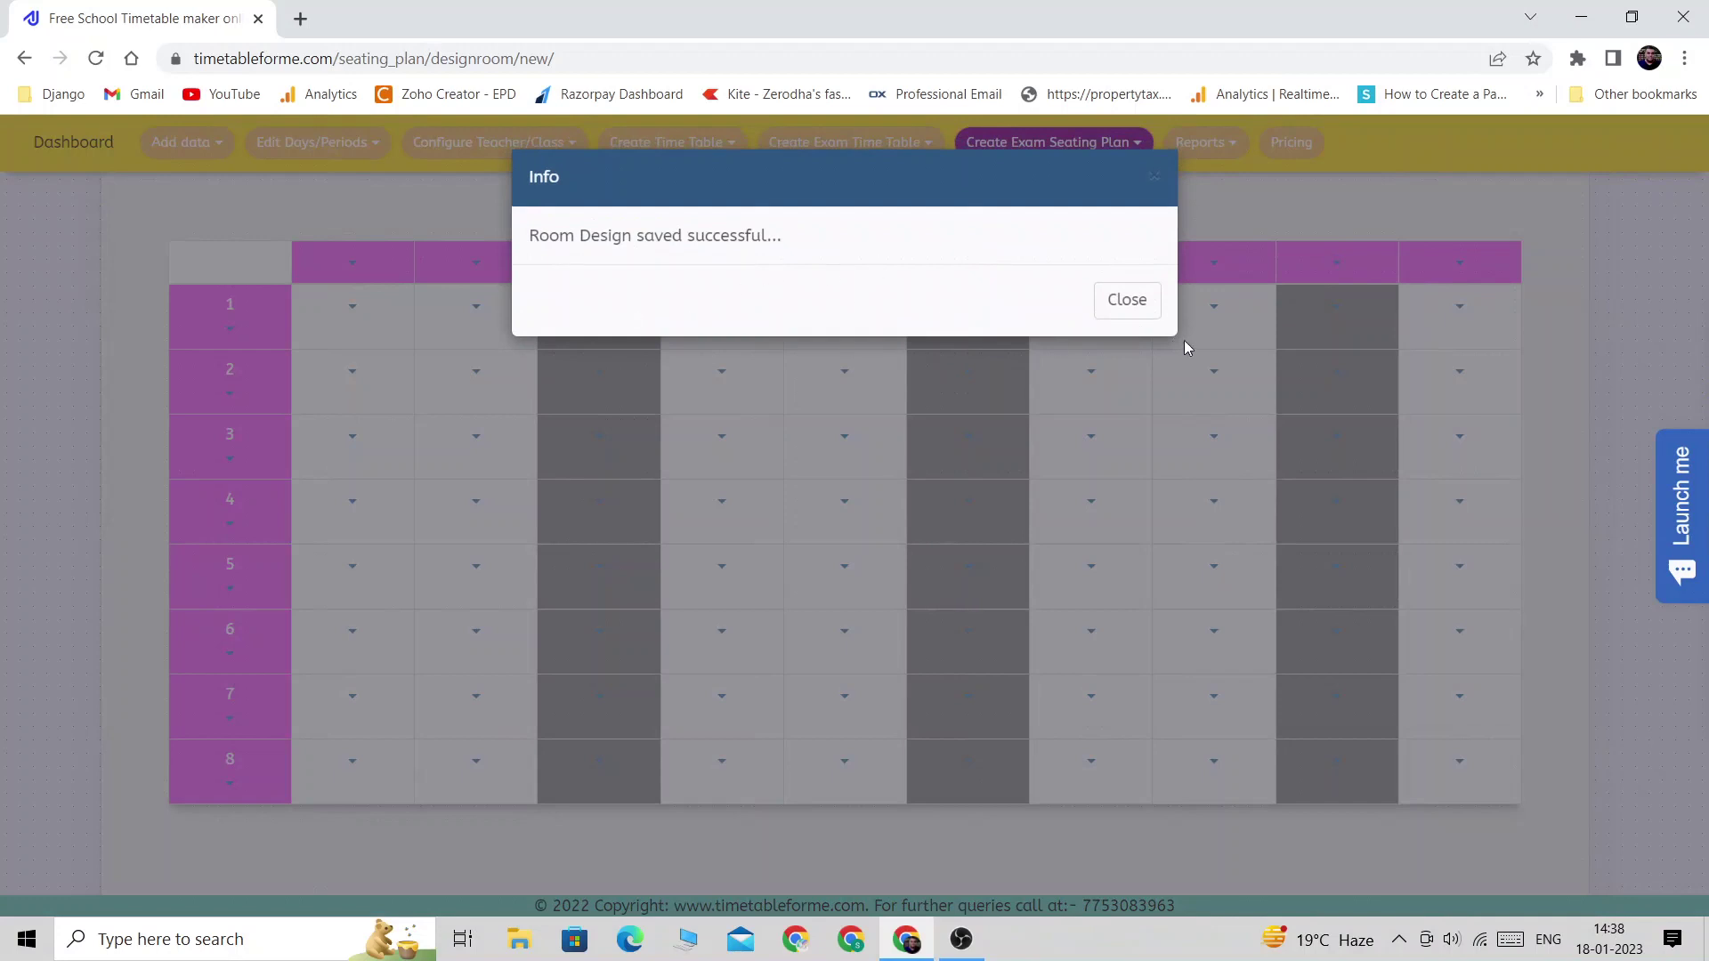
pyautogui.click(1127, 300)
# - Review the saved seat design of room 11 and that of room 12
pyautogui.click(661, 209)
pyautogui.click(661, 260)
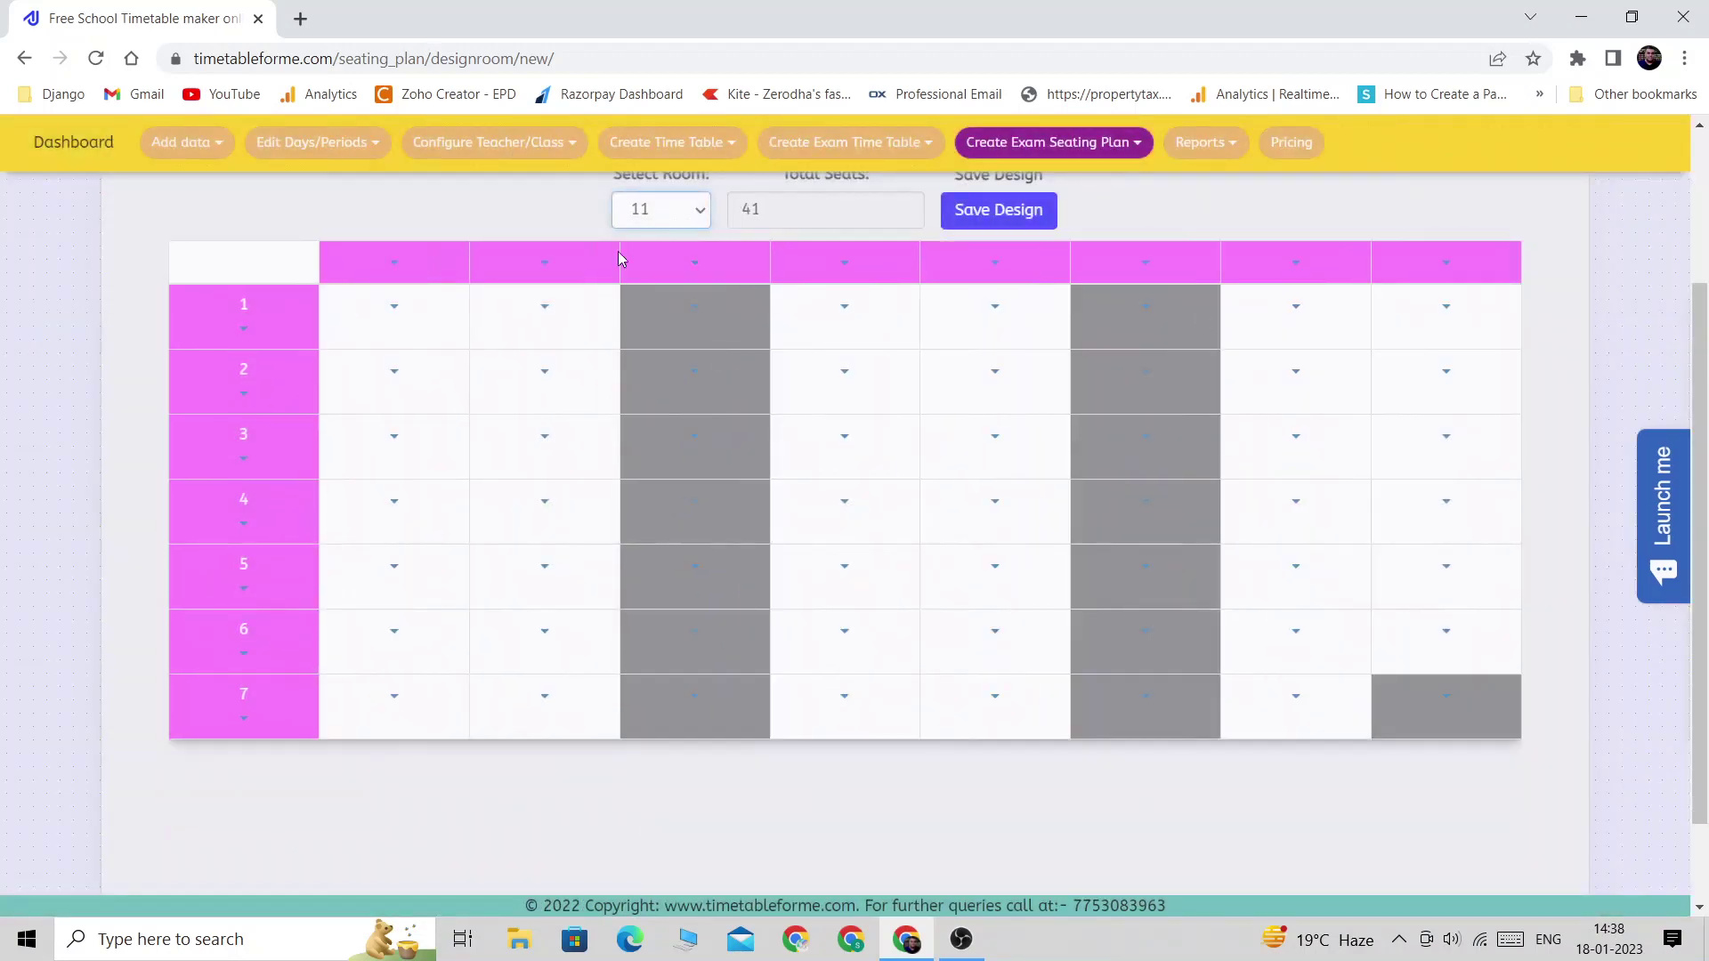
pyautogui.click(655, 212)
pyautogui.click(650, 282)
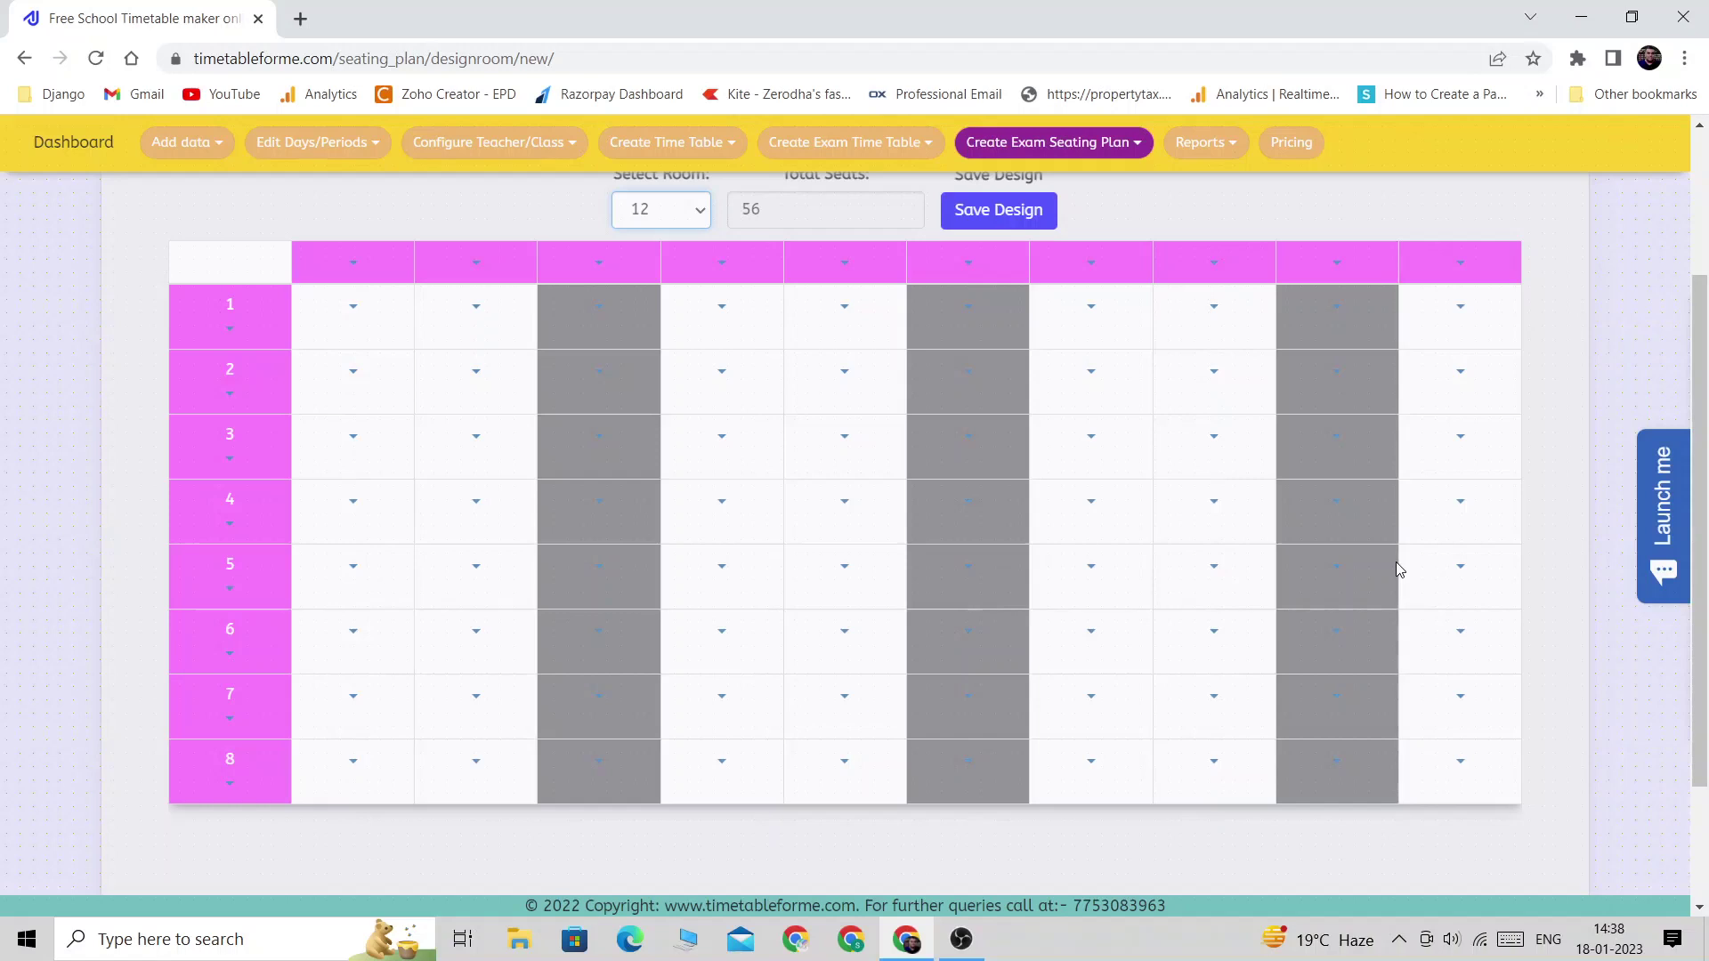
pyautogui.scroll(2, 1193, 606)
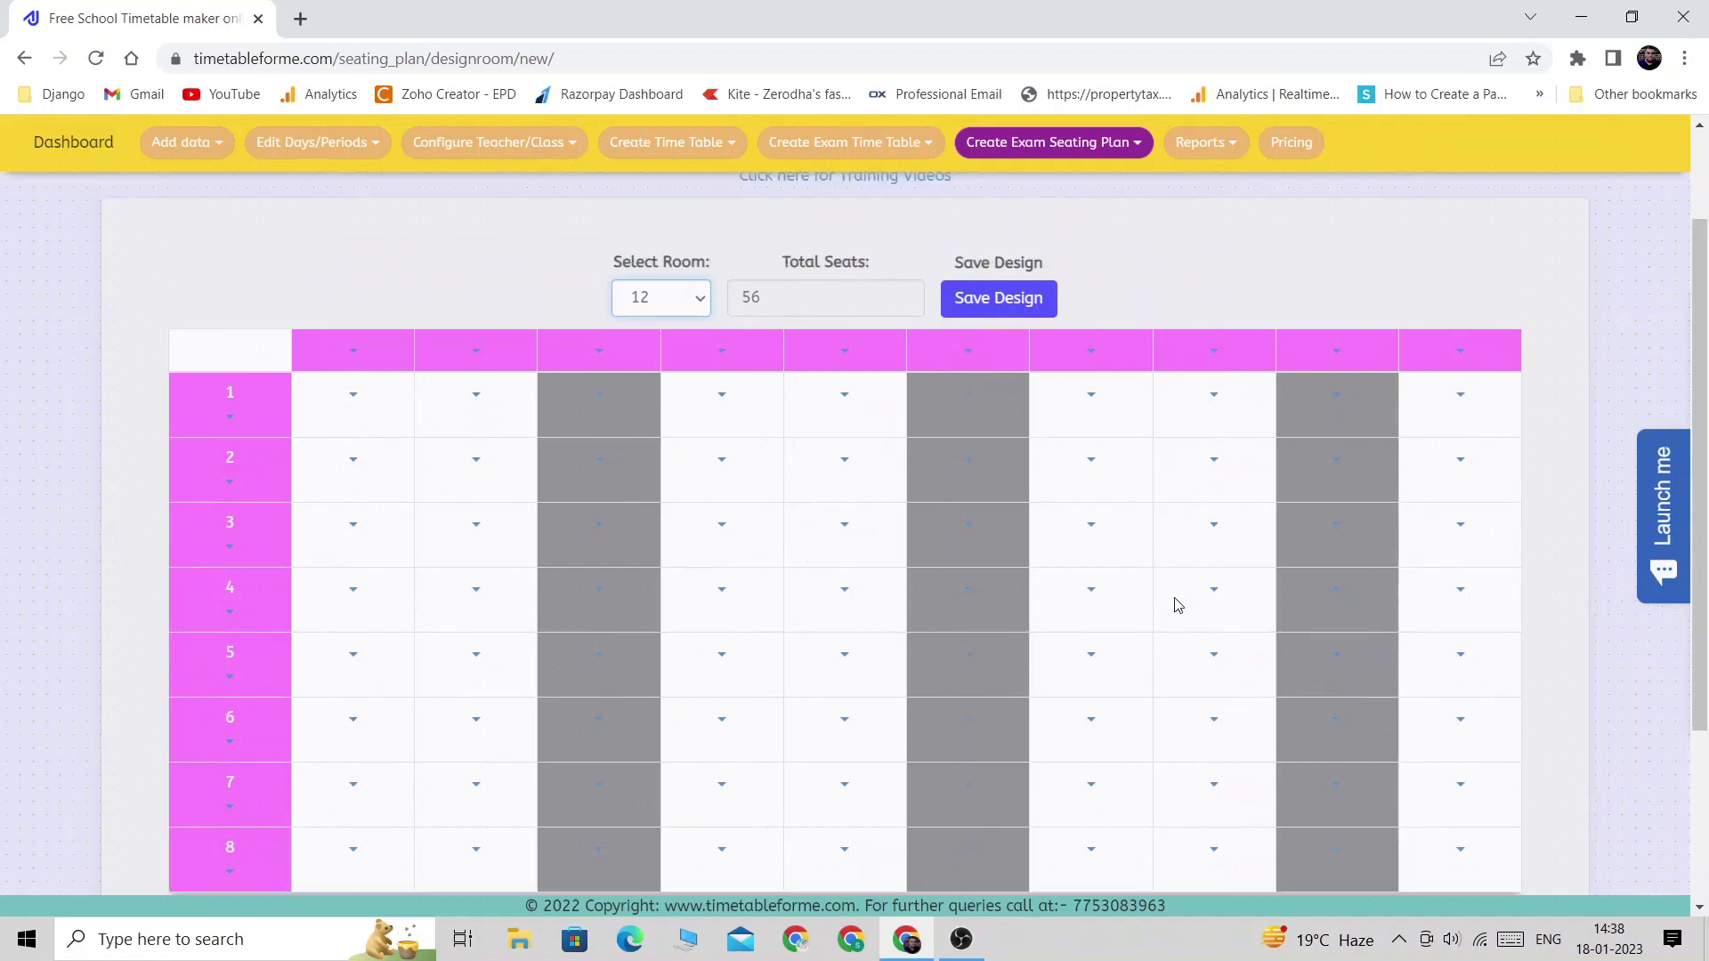
# - Open the Feed Rooms page and choose the Half-Yearly exam and room 11
pyautogui.moveTo(1055, 150)
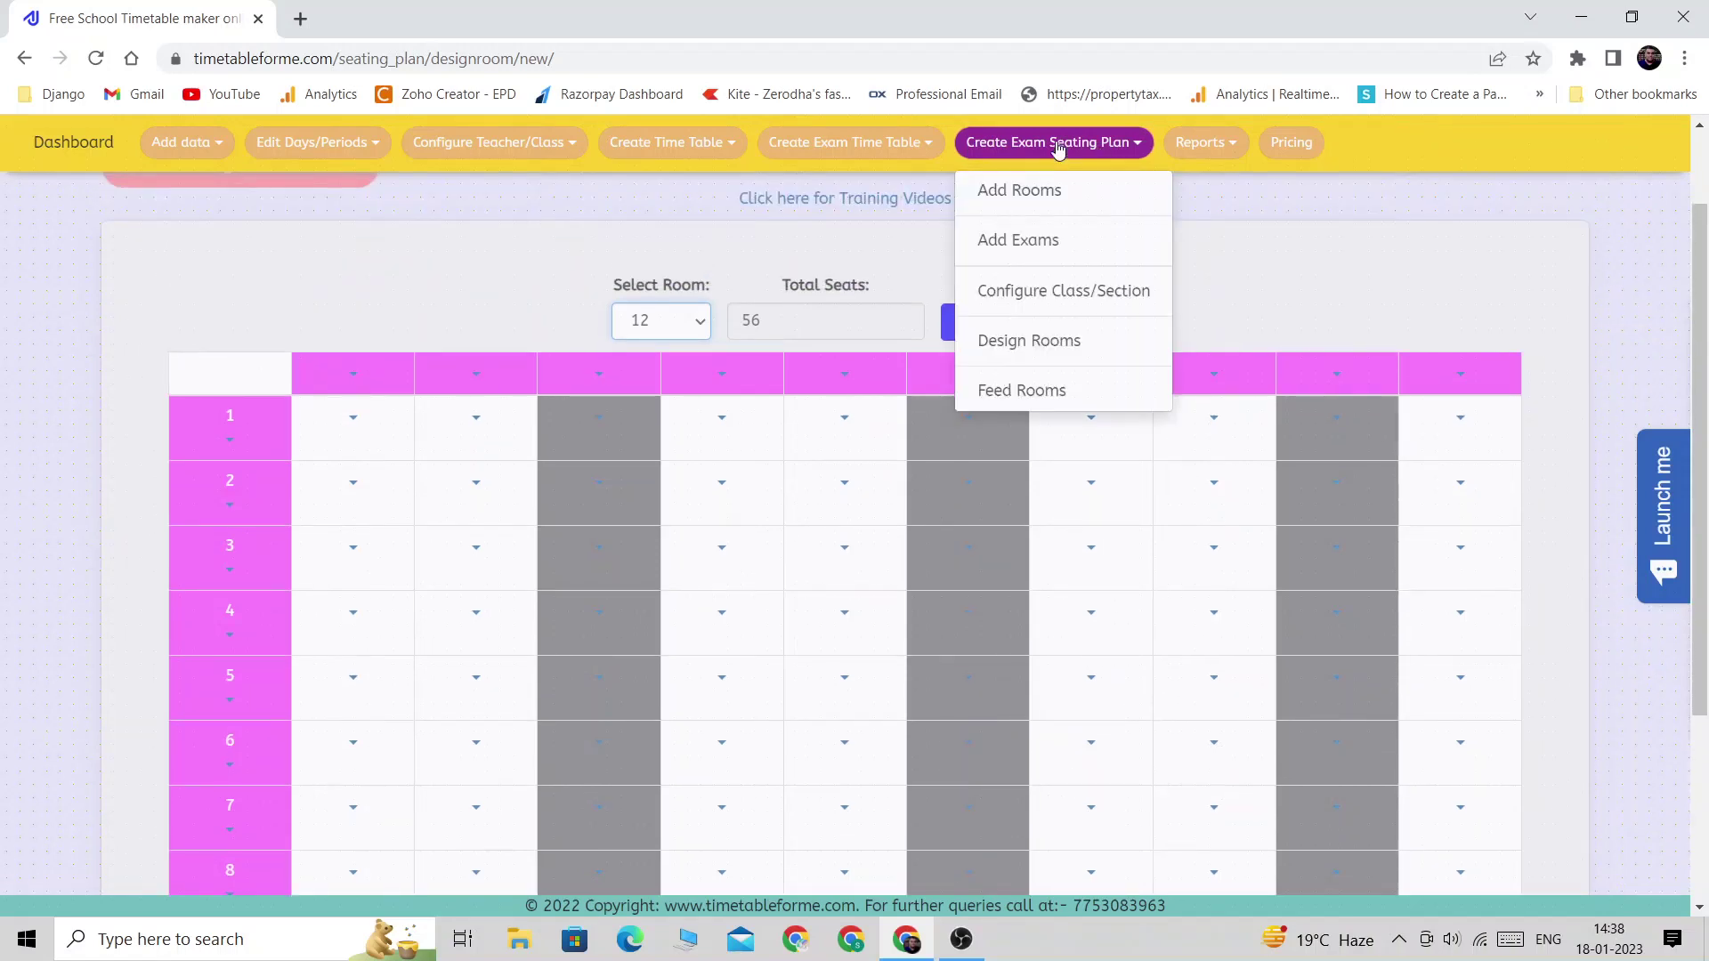
pyautogui.click(1047, 394)
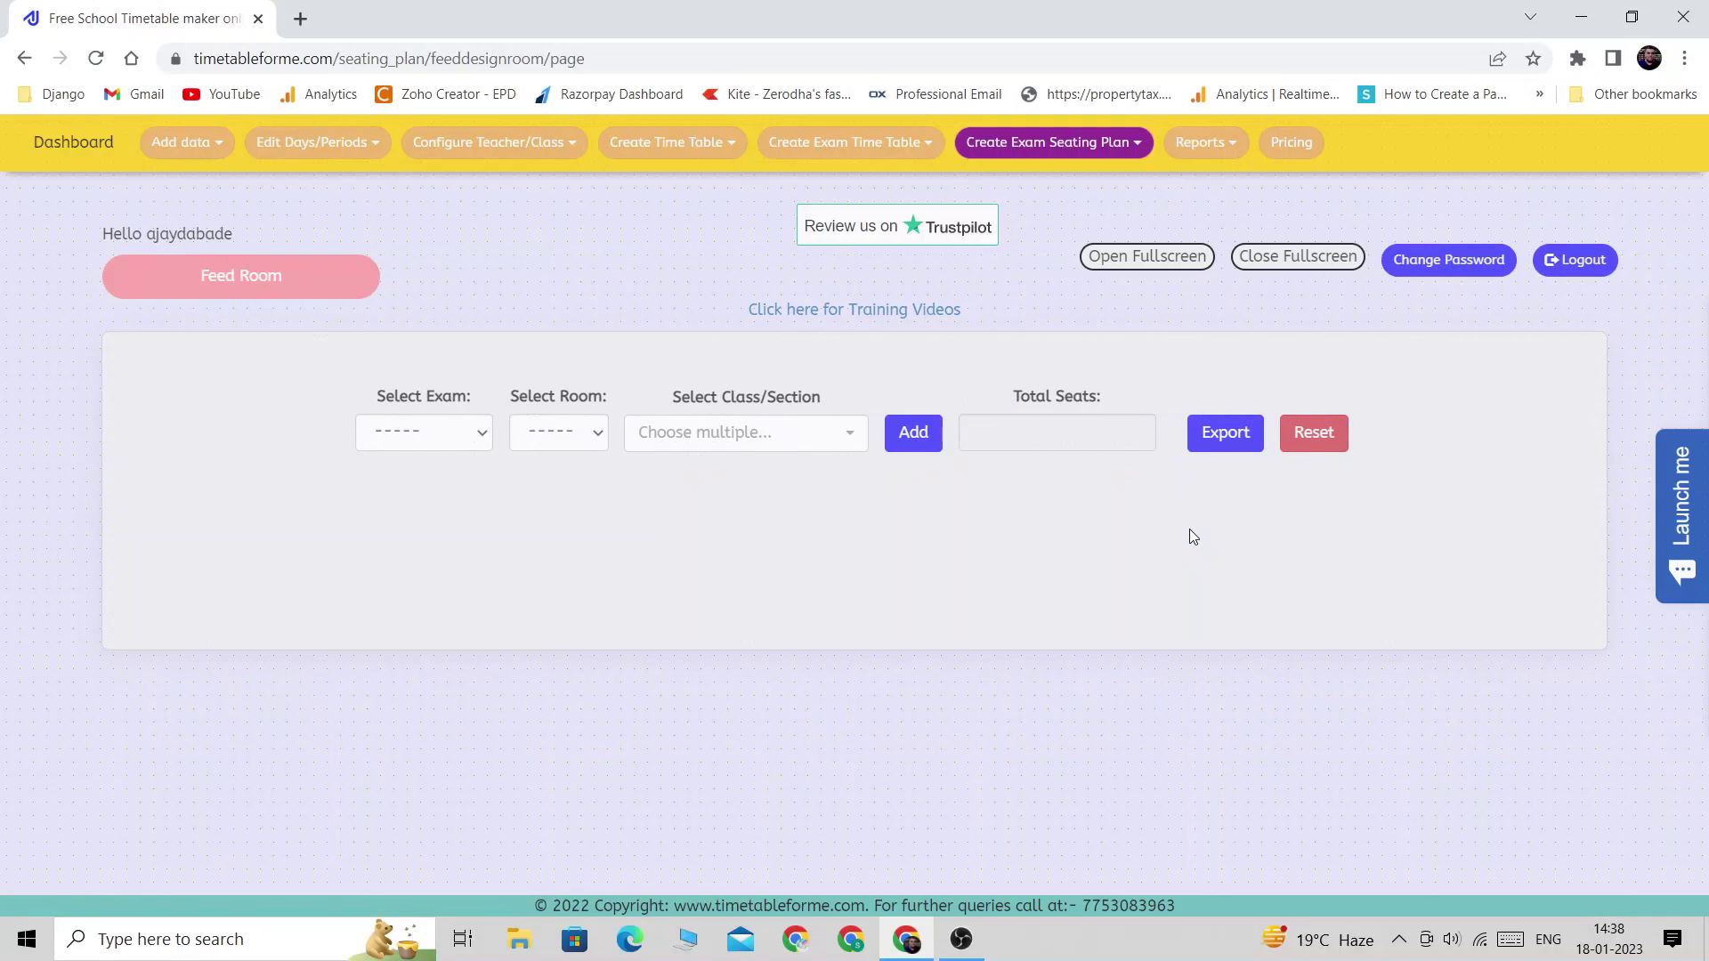
pyautogui.click(419, 433)
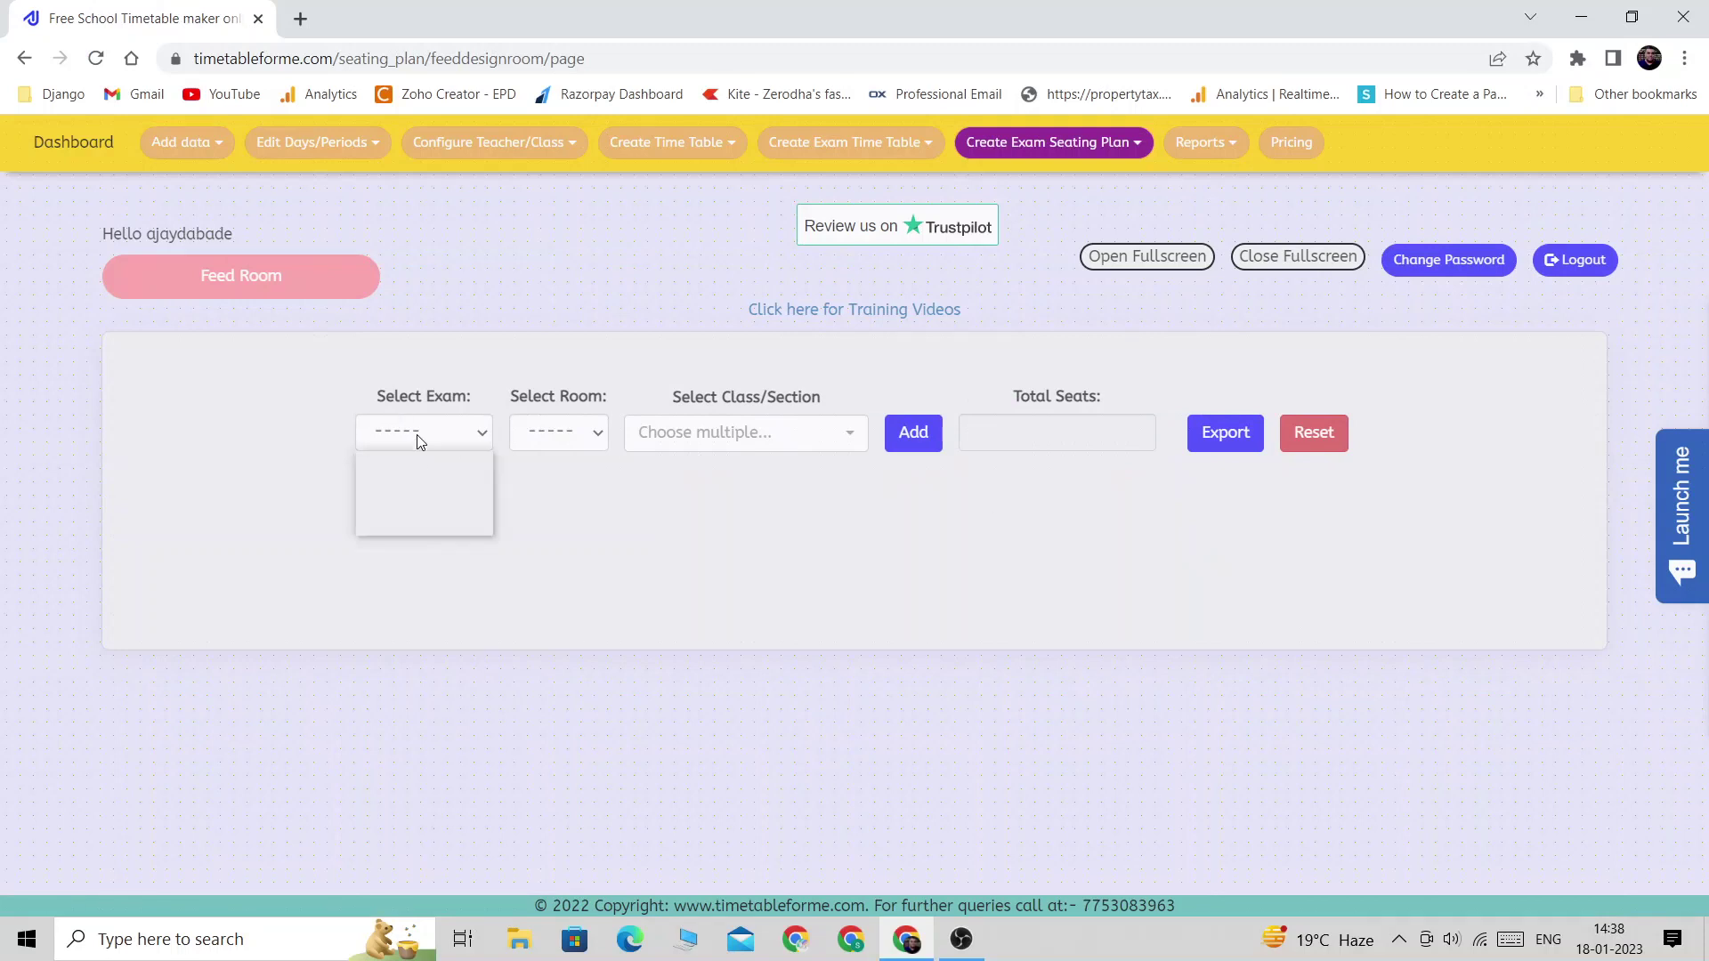
pyautogui.click(432, 523)
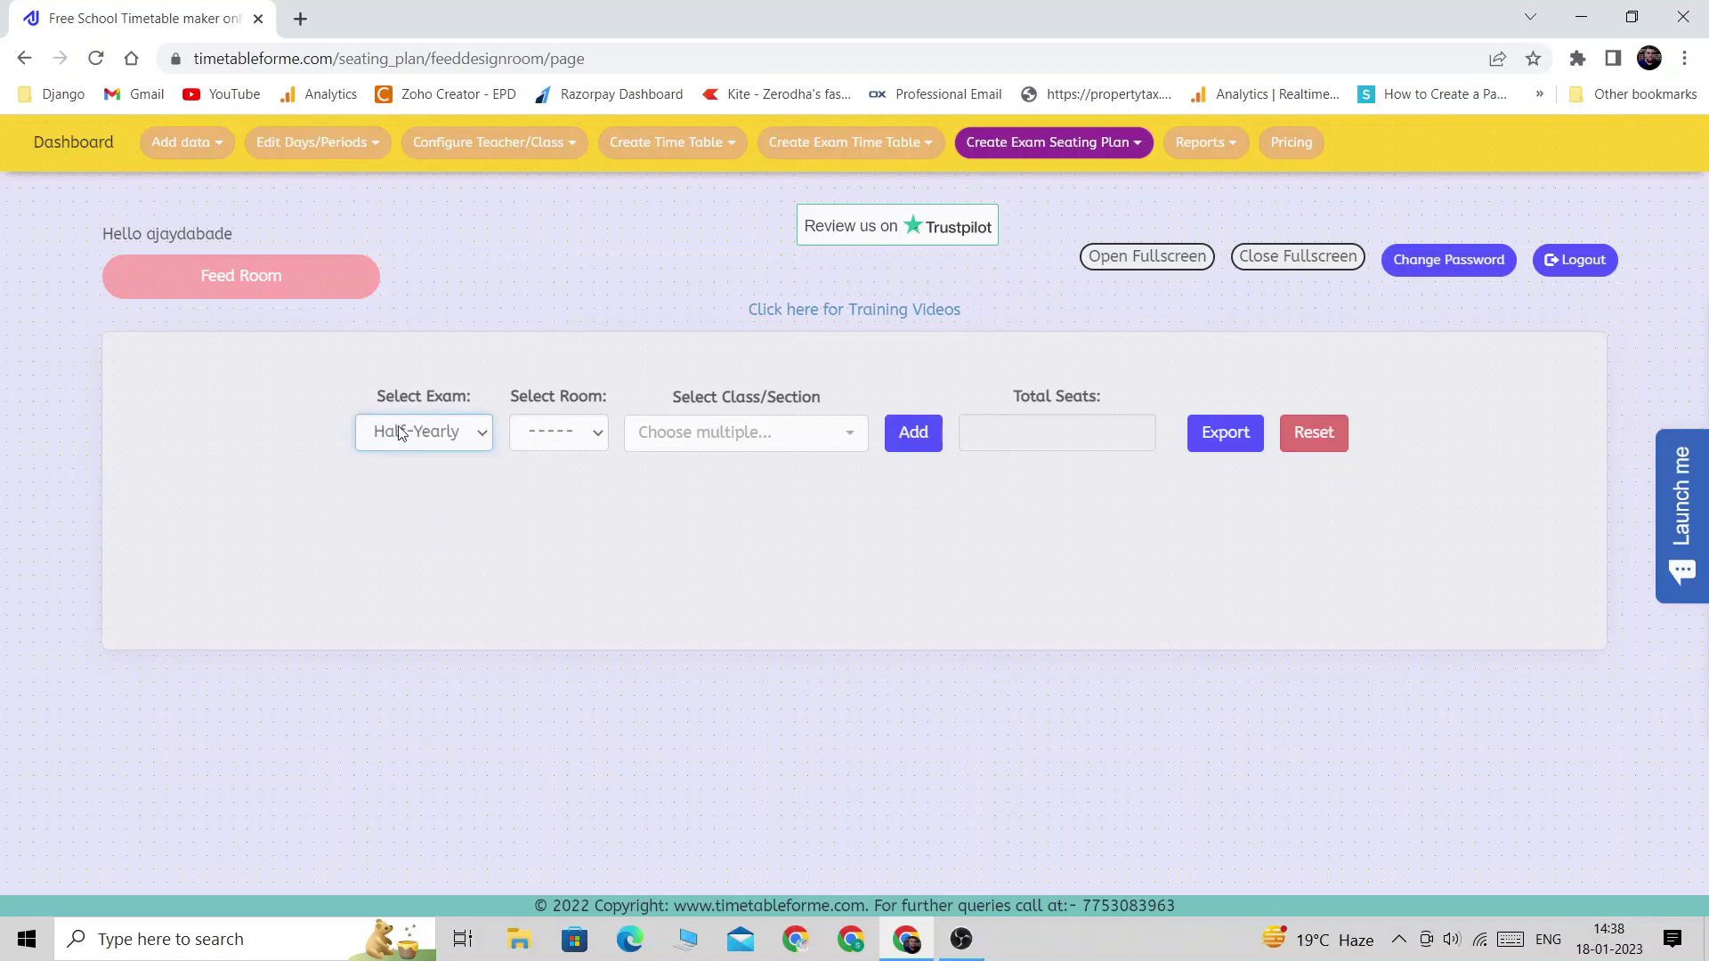
pyautogui.click(553, 432)
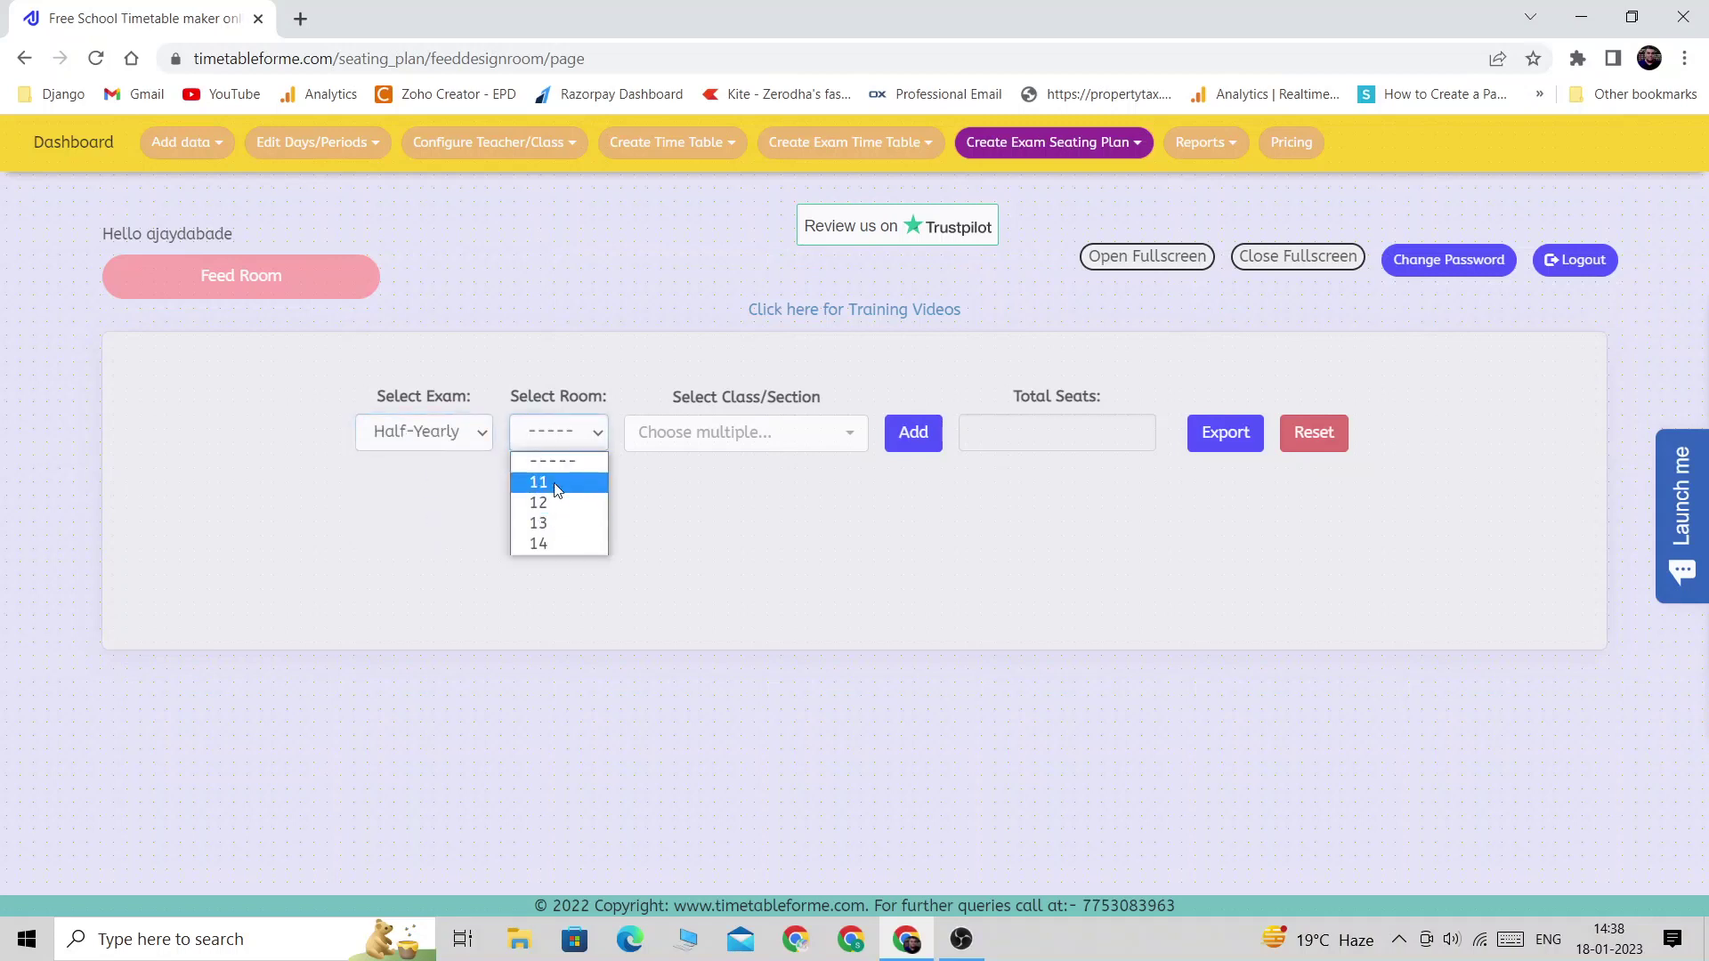
pyautogui.click(554, 483)
pyautogui.scroll(-1, 1081, 556)
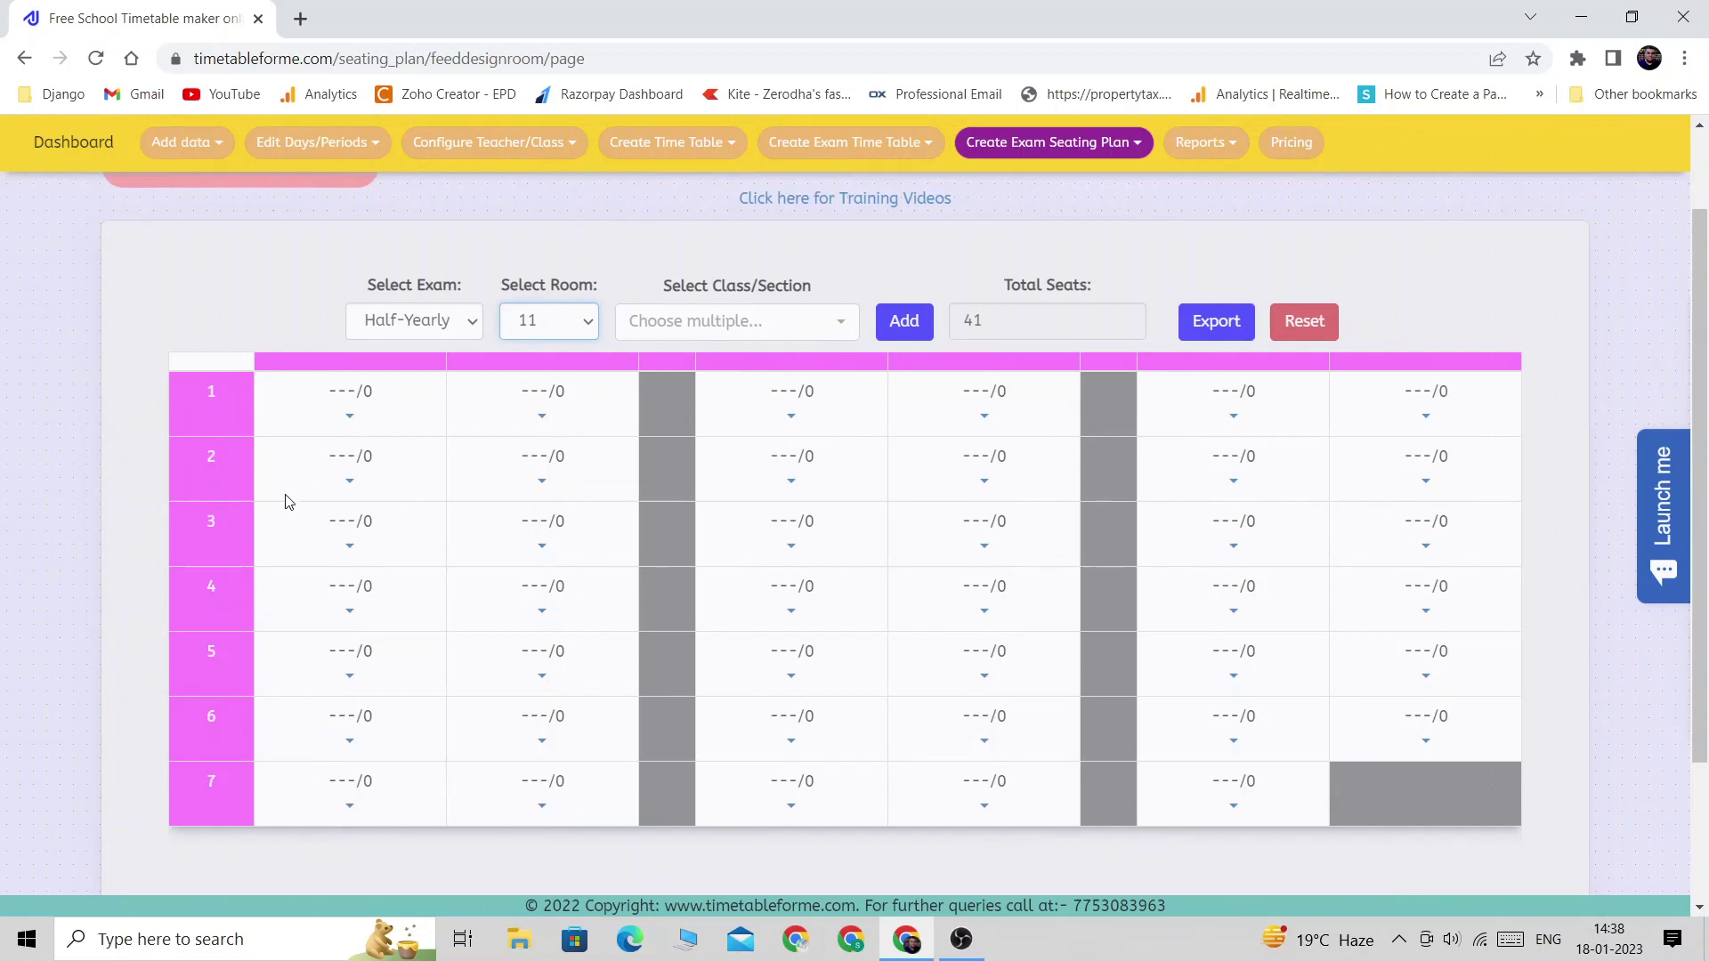
pyautogui.moveTo(1041, 310); pyautogui.dragTo(955, 317)
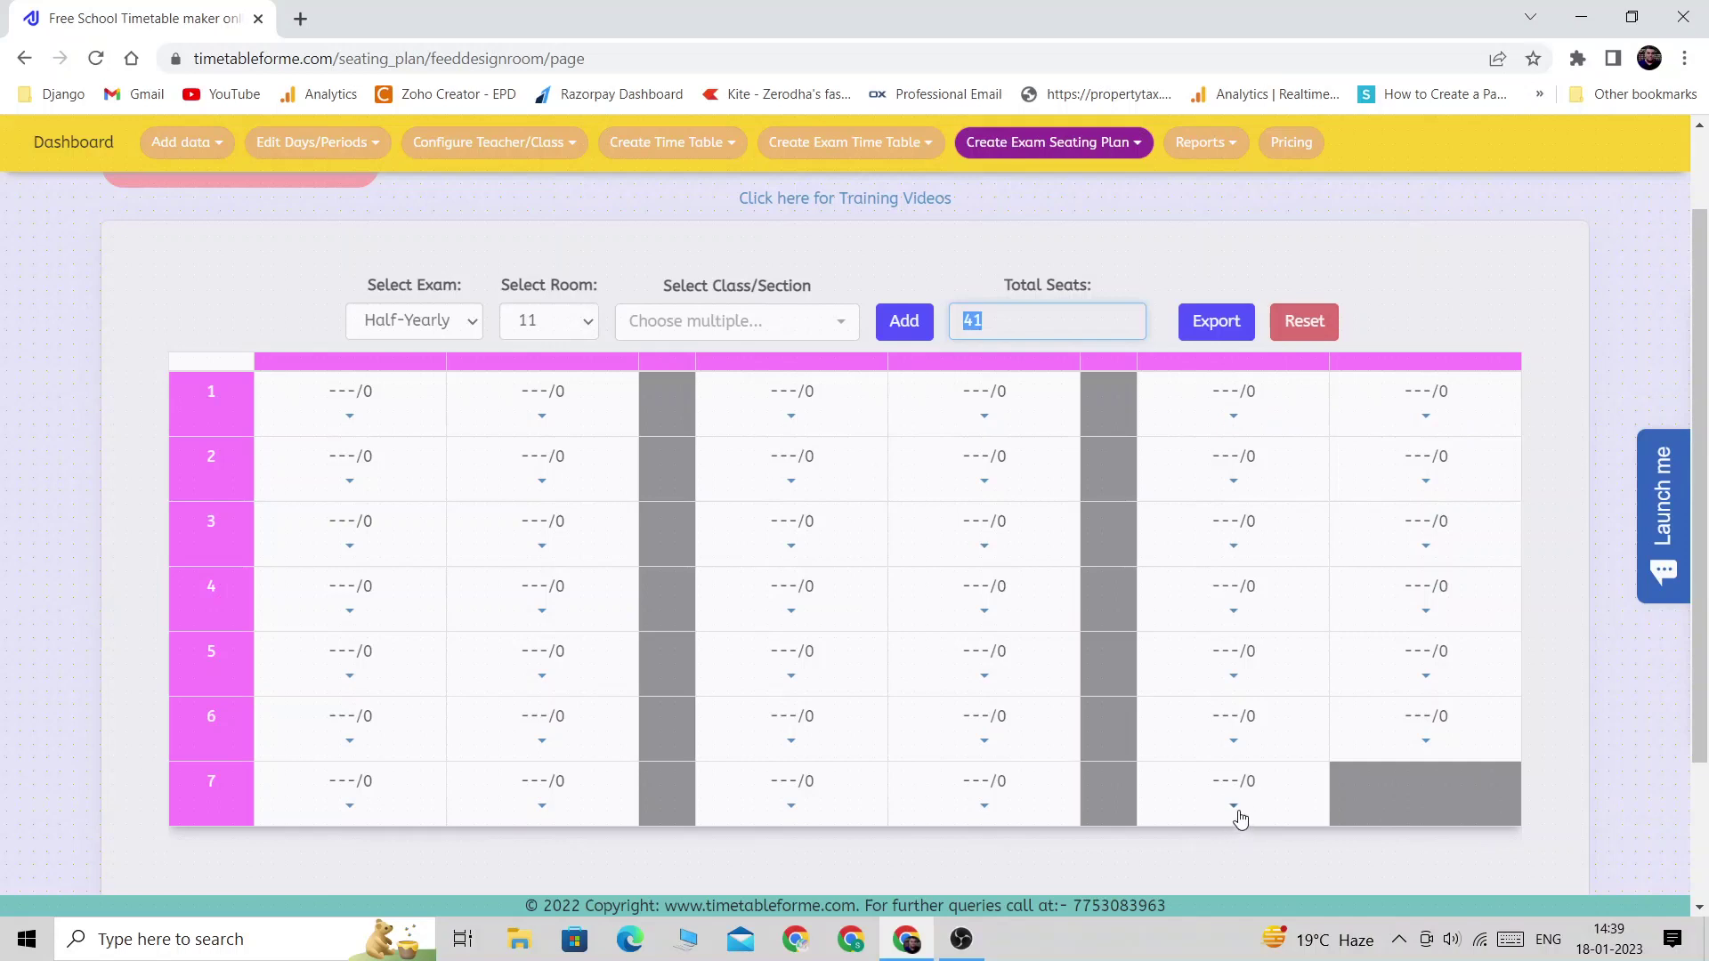
# - Select all class sections, III-C, V-A, VII-A and VI-A, and add them to room 11
pyautogui.click(741, 322)
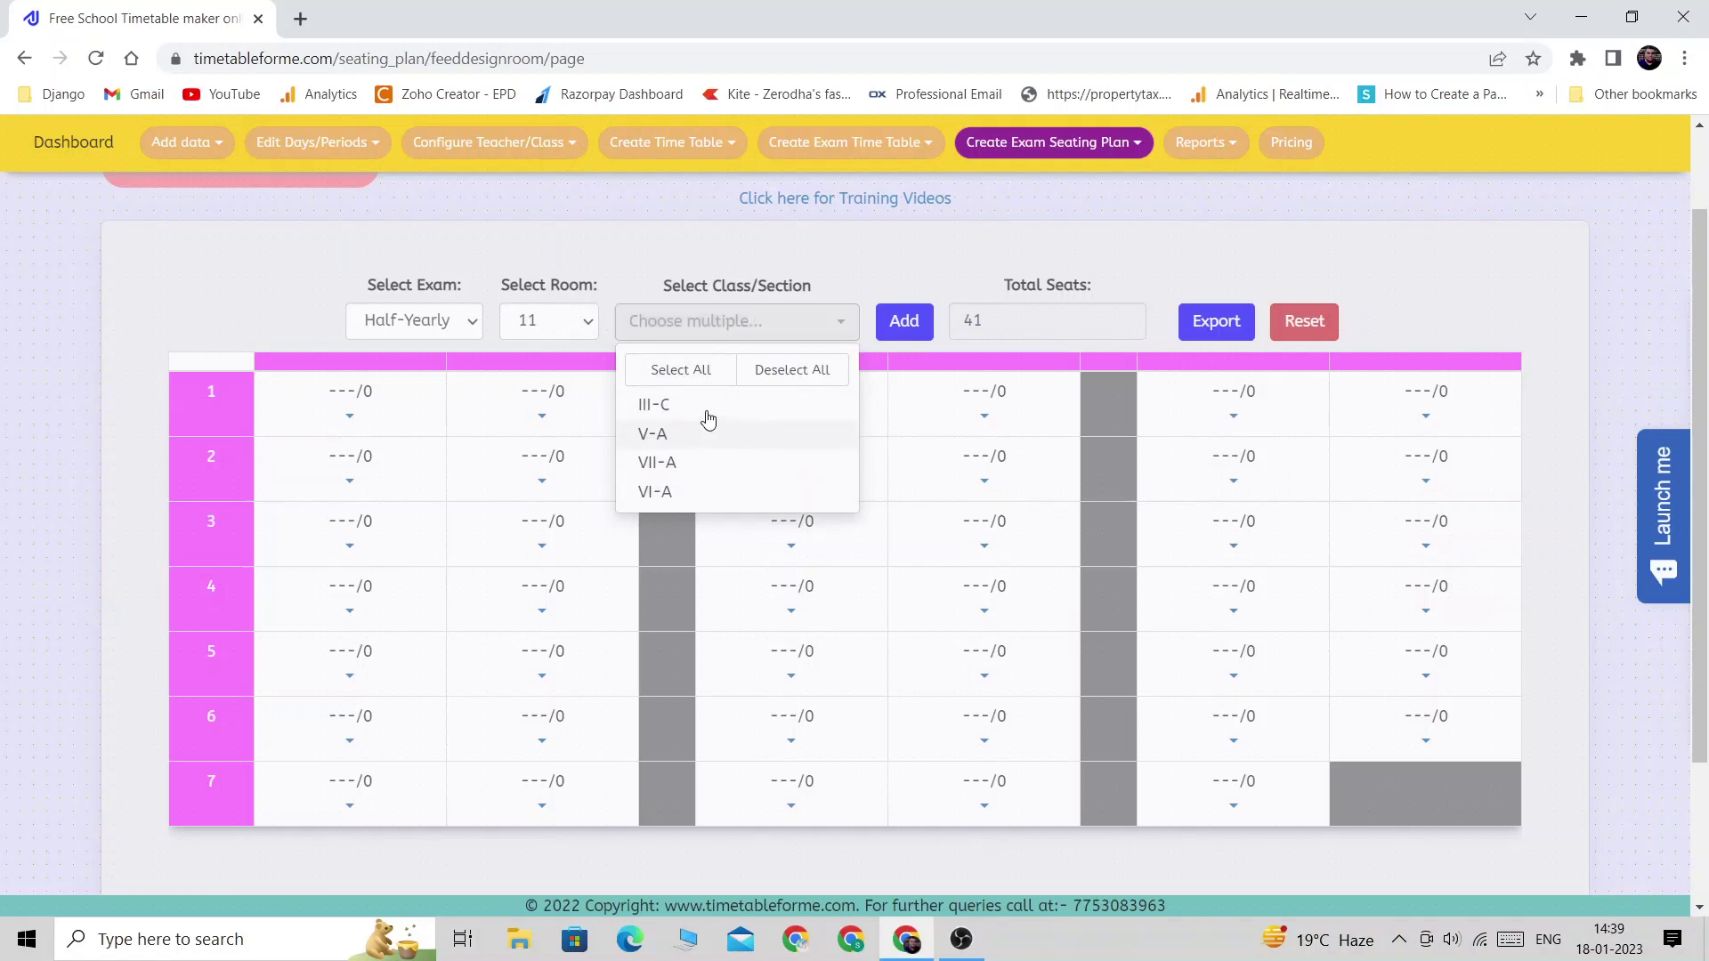
pyautogui.click(700, 370)
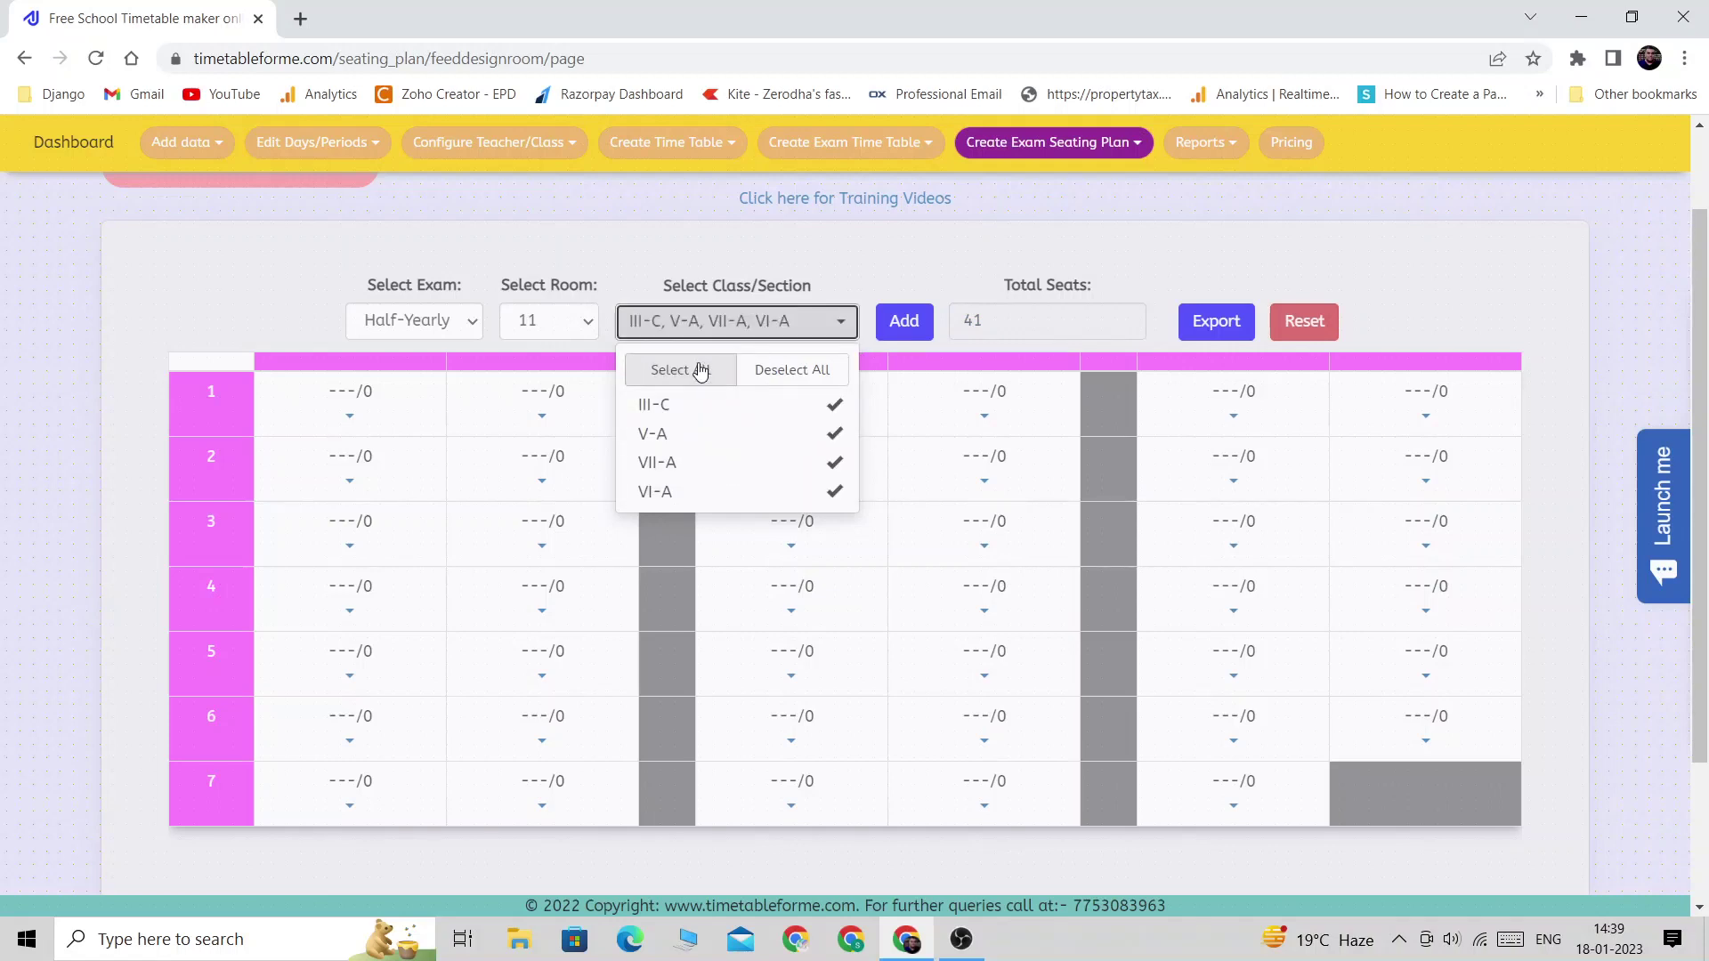
pyautogui.click(784, 370)
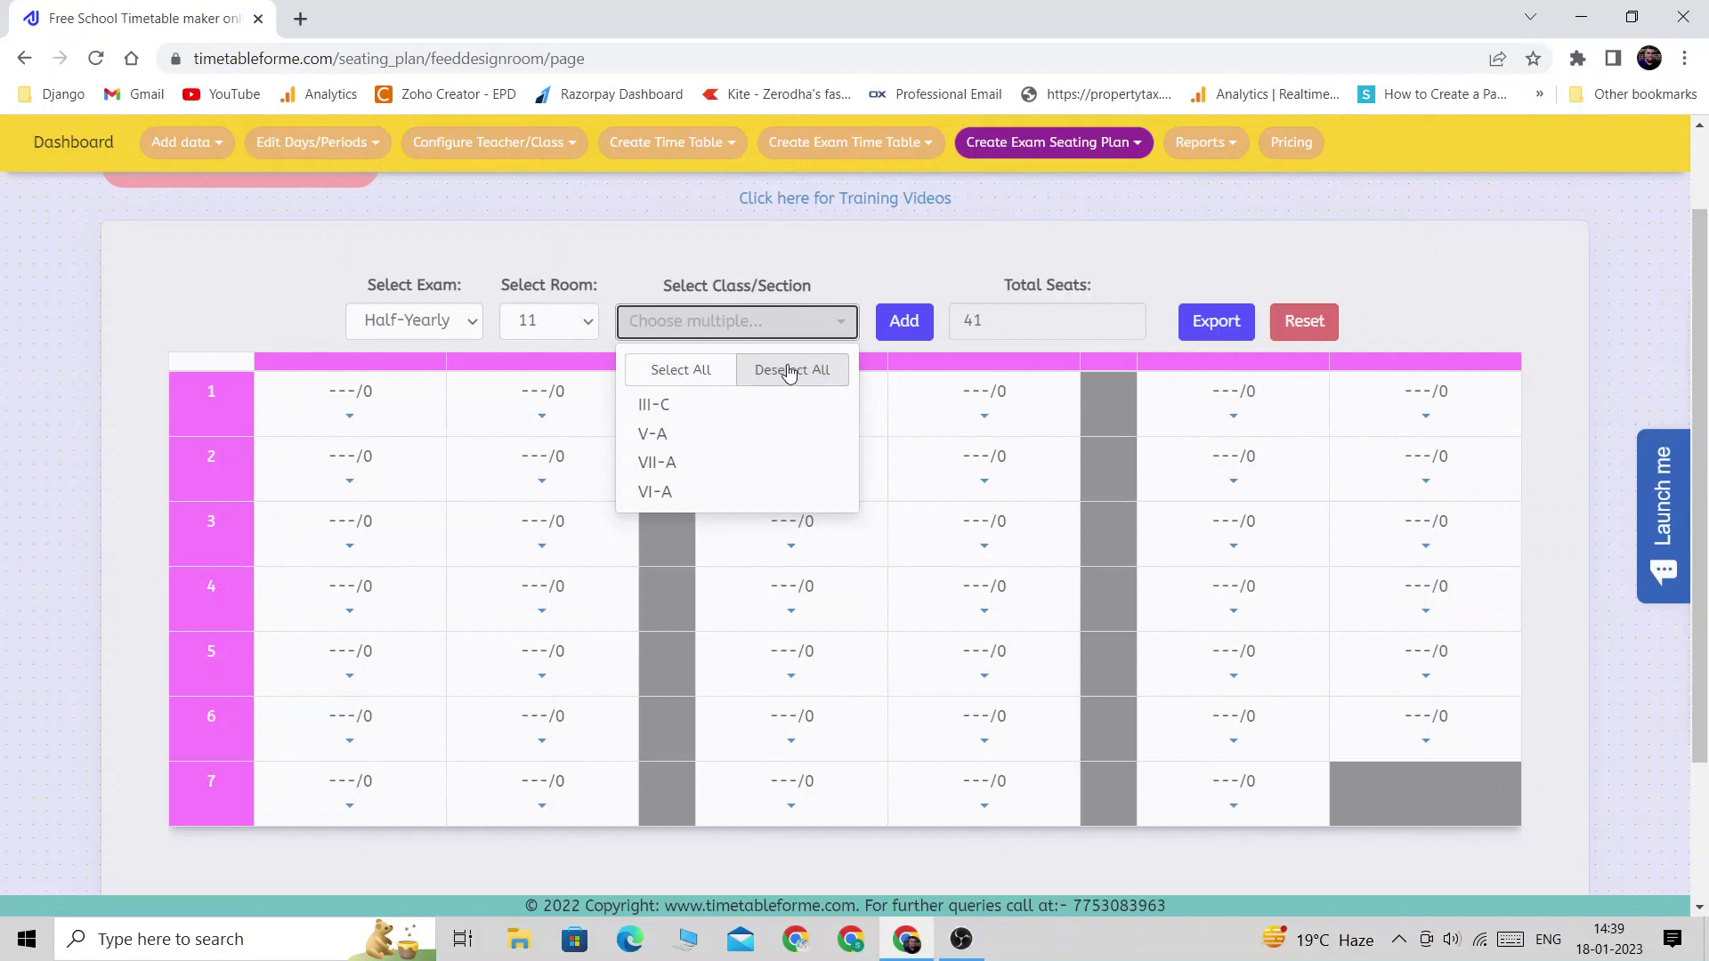
pyautogui.click(792, 411)
pyautogui.click(795, 436)
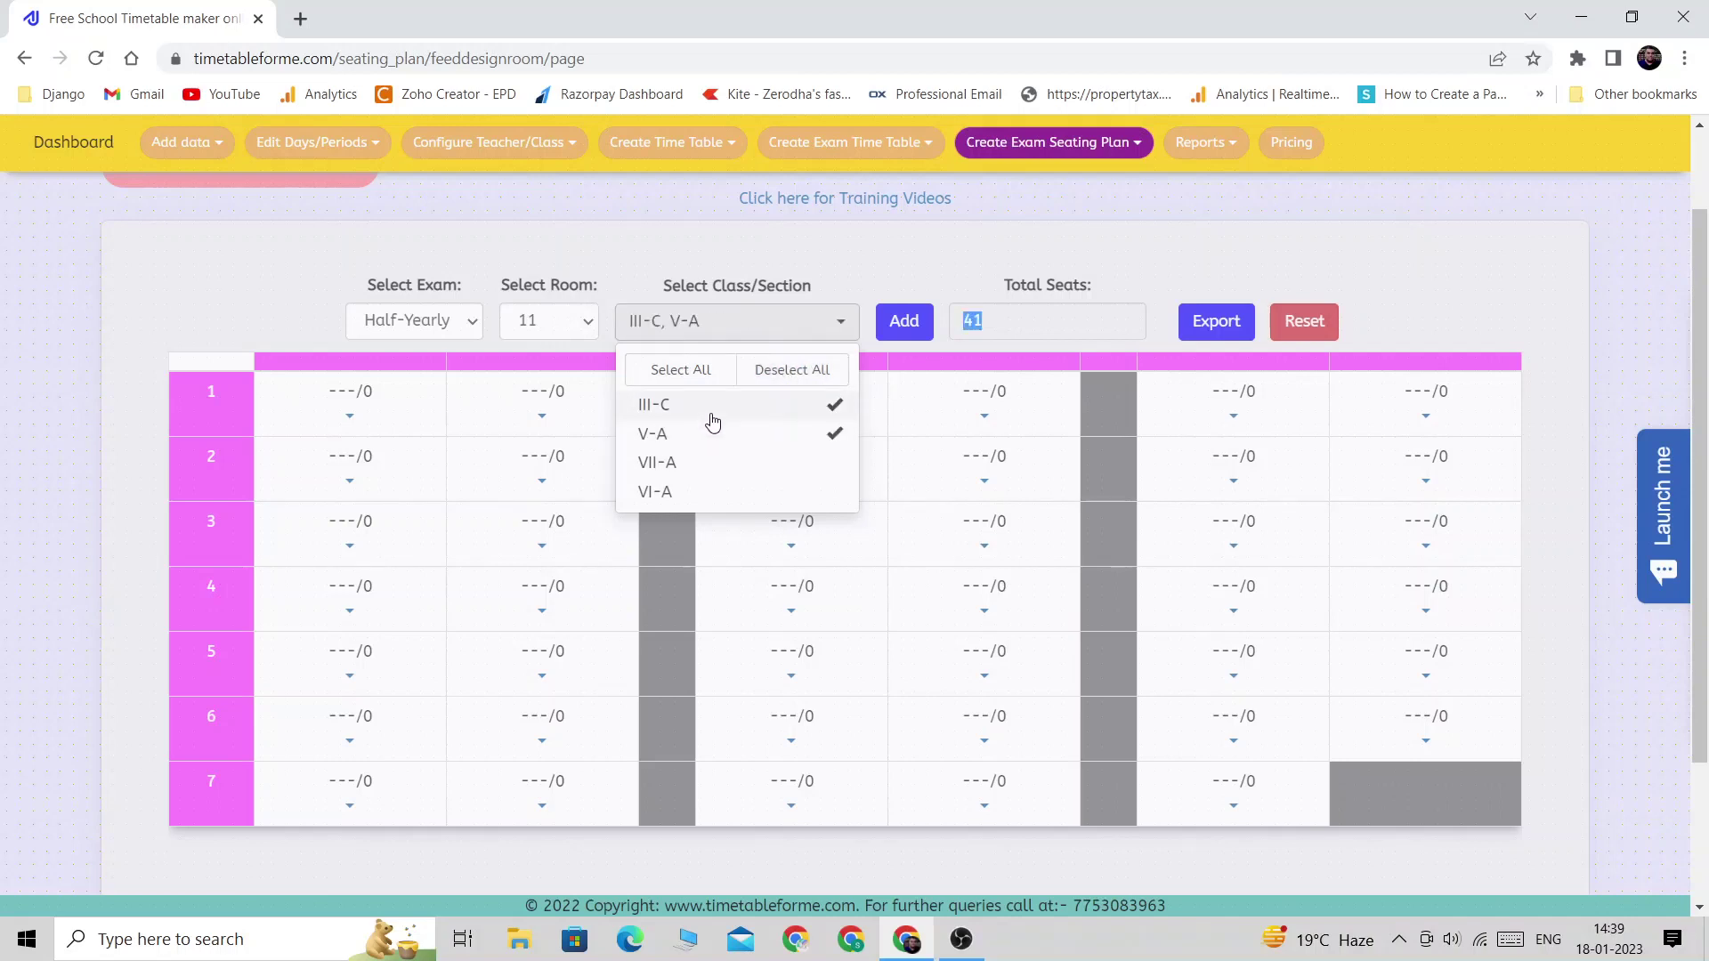
pyautogui.click(703, 369)
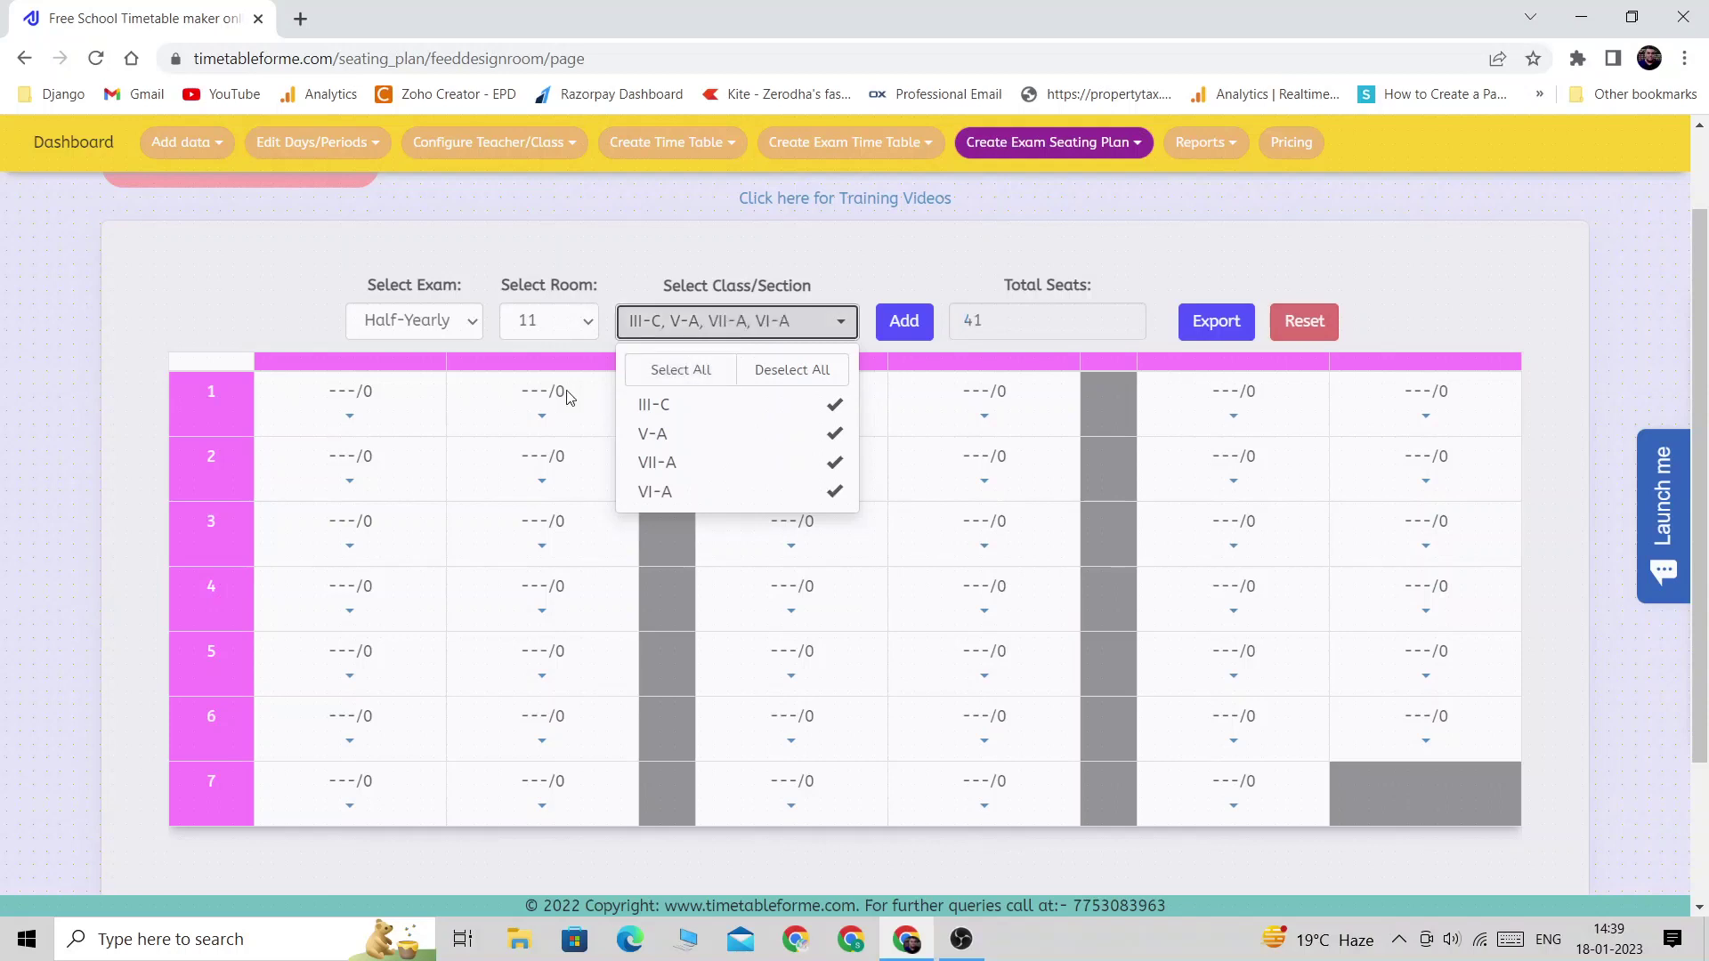
pyautogui.click(904, 322)
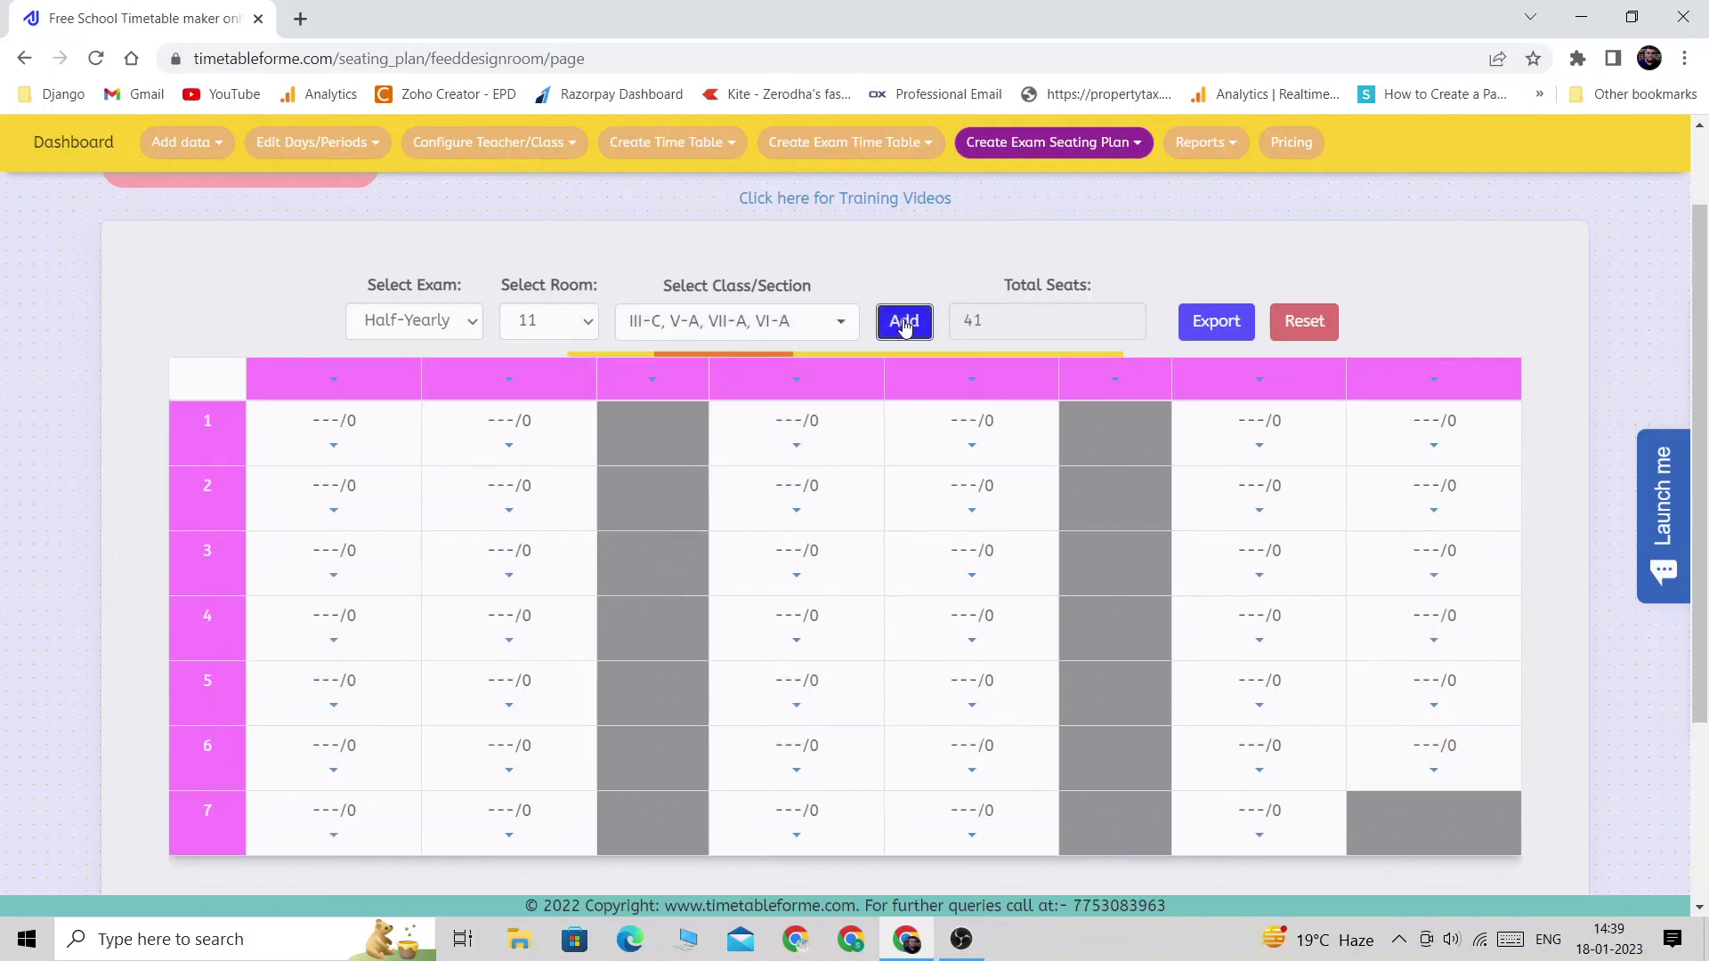
# - Examine the class options offered for whole columns and for individual seats in room 11's grid
pyautogui.click(335, 377)
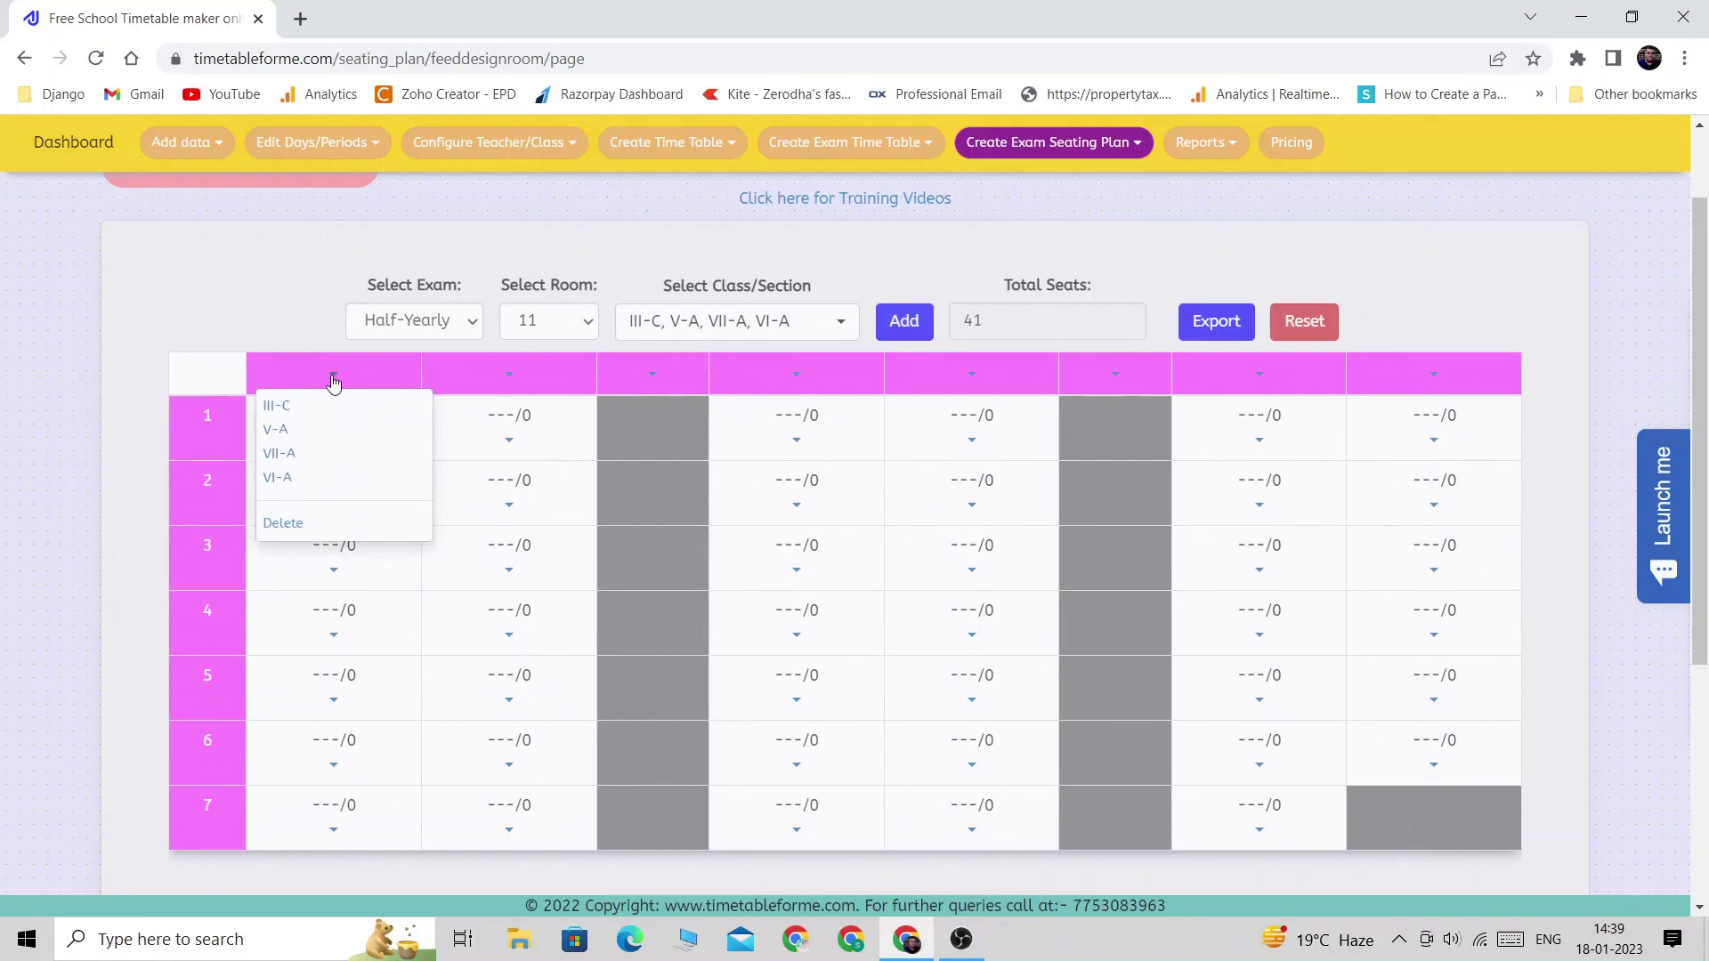
pyautogui.click(478, 378)
pyautogui.click(504, 381)
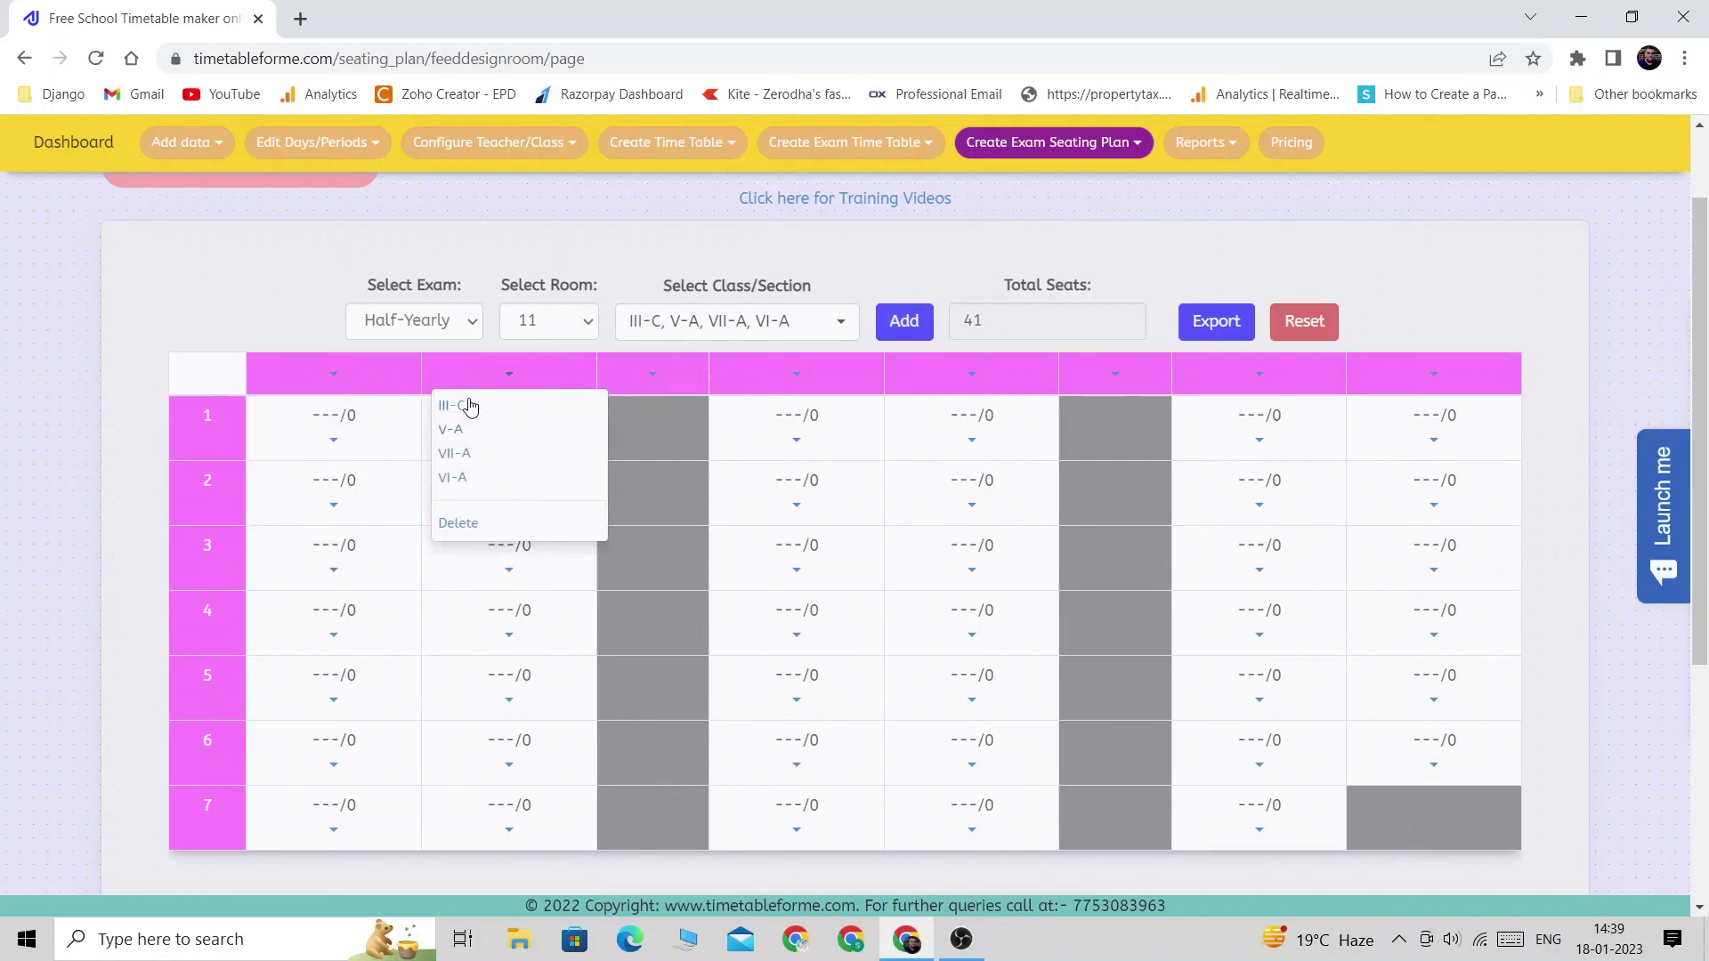
pyautogui.click(797, 387)
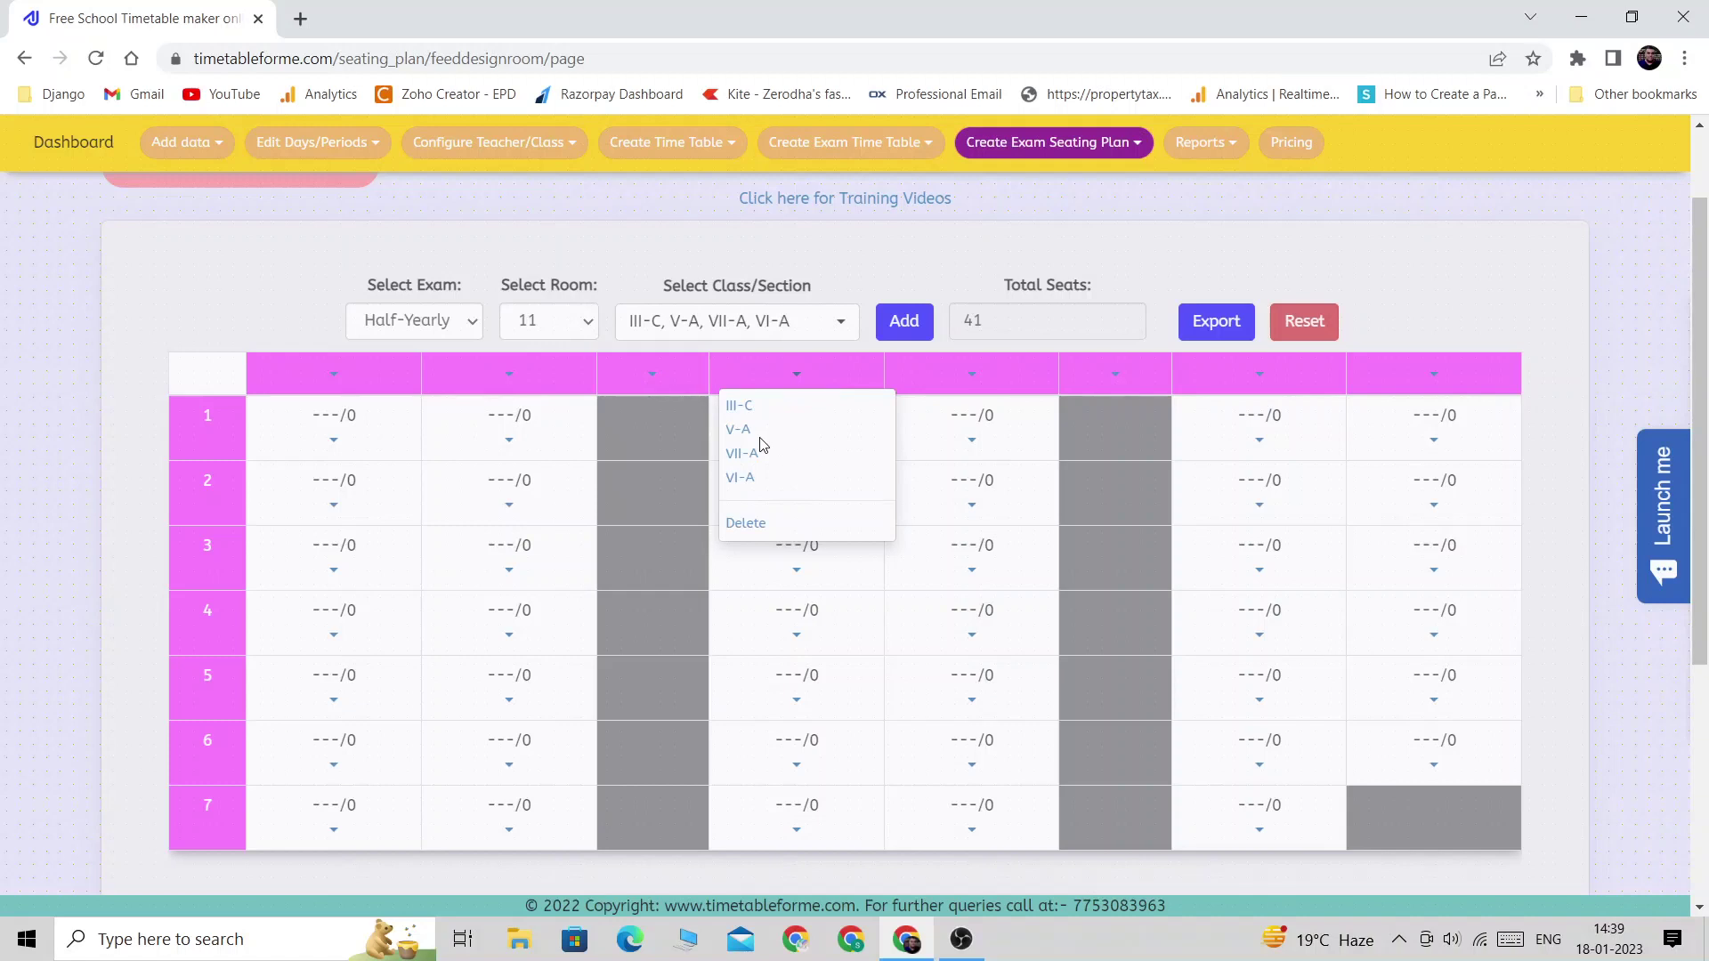
pyautogui.click(975, 379)
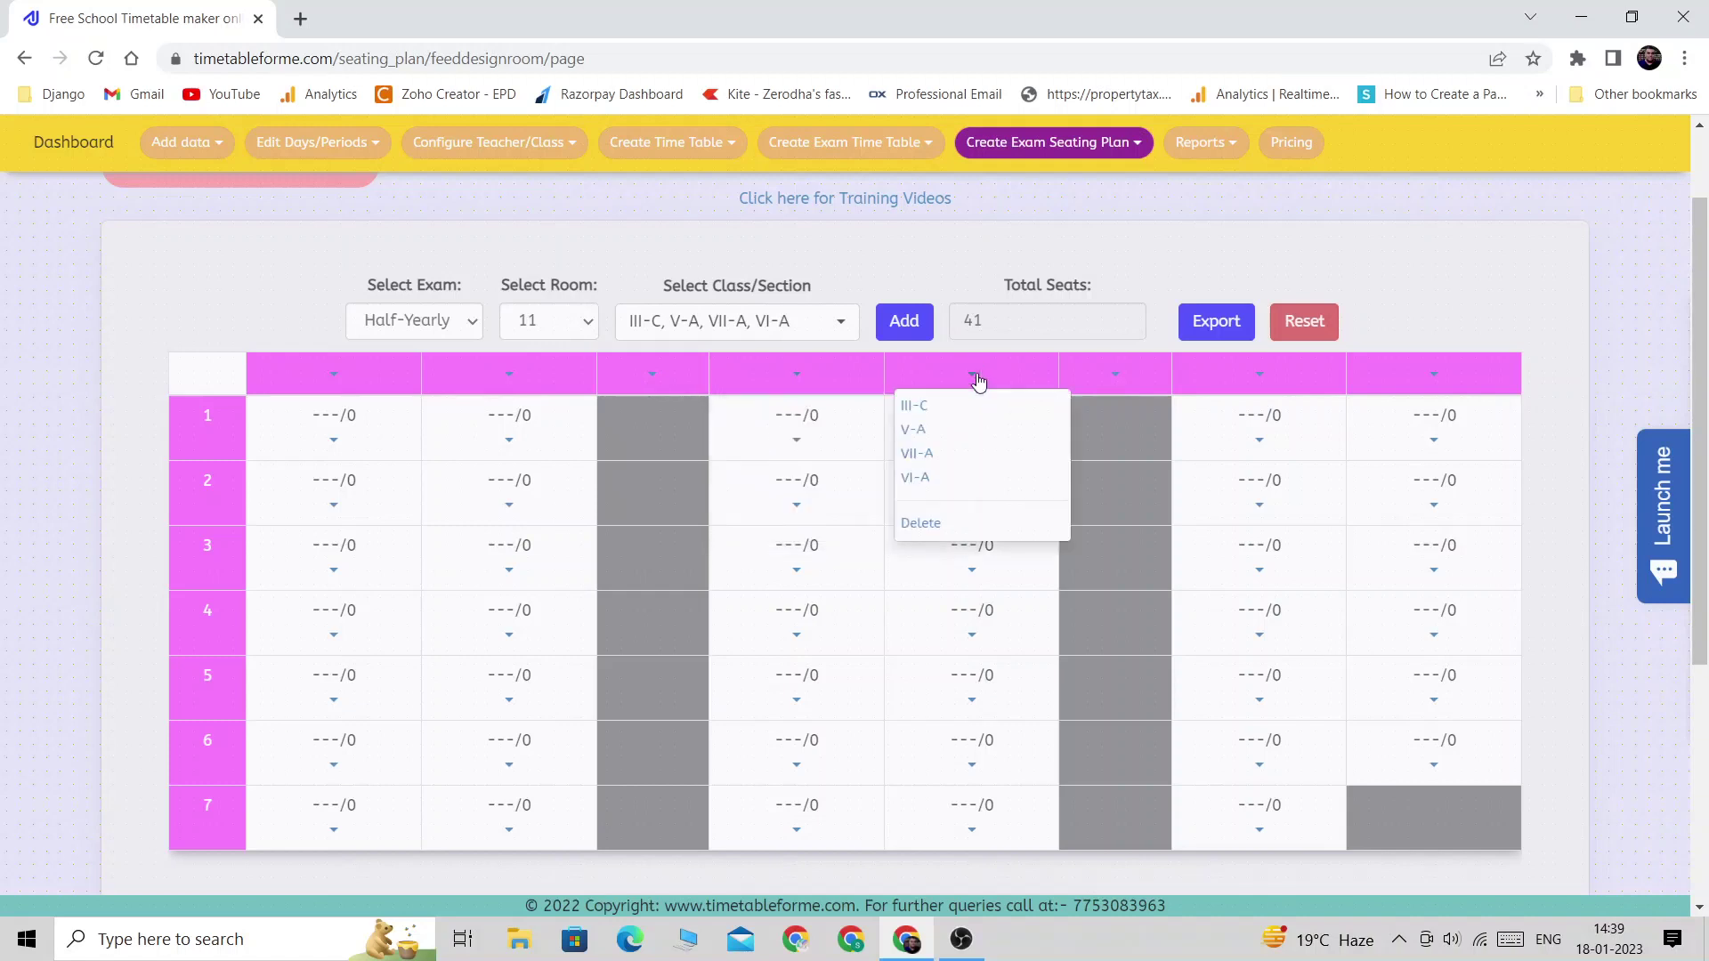
pyautogui.click(1262, 444)
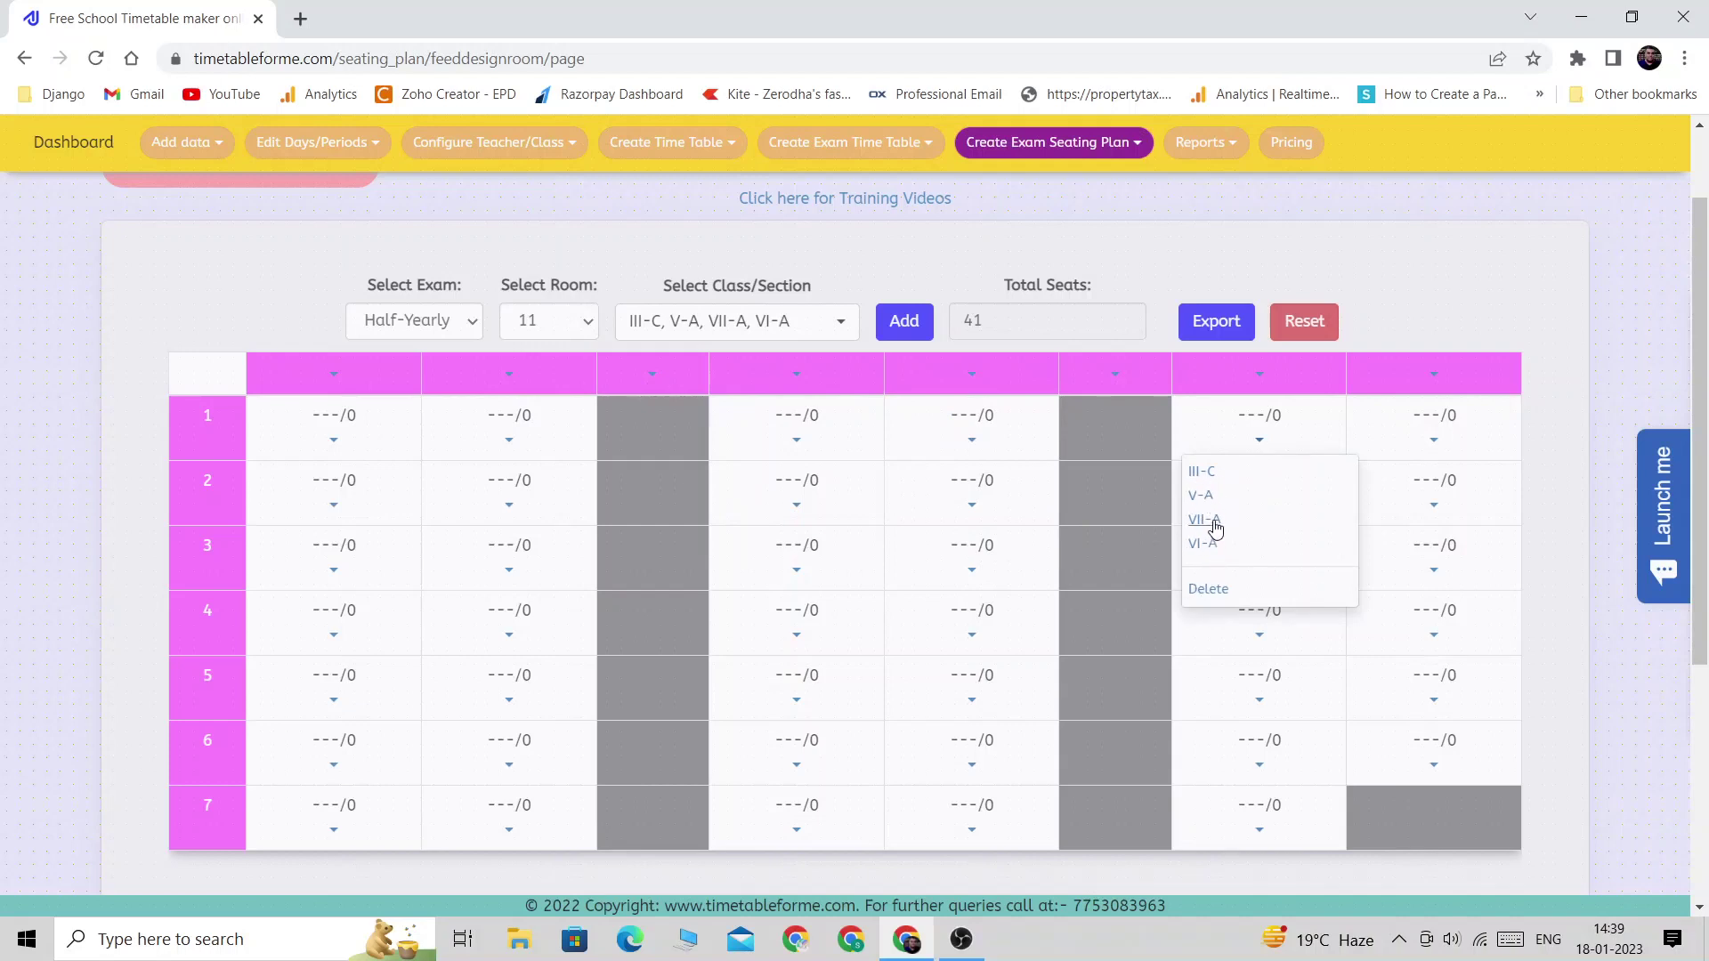
pyautogui.click(972, 505)
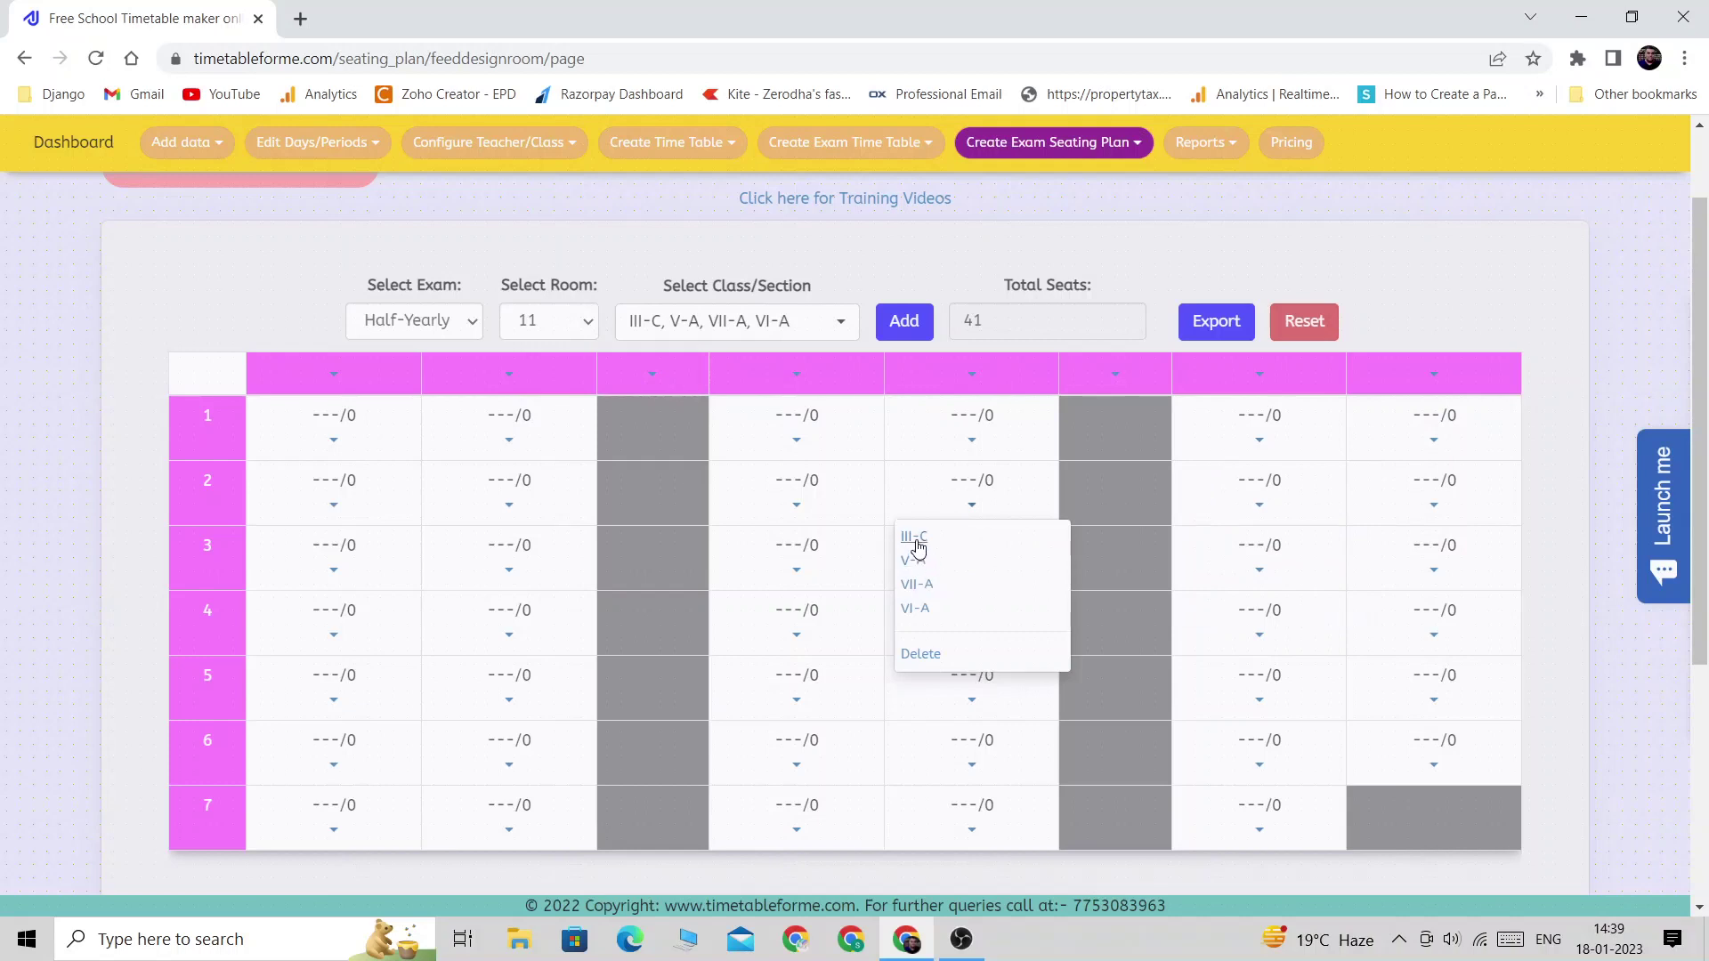
pyautogui.click(1433, 636)
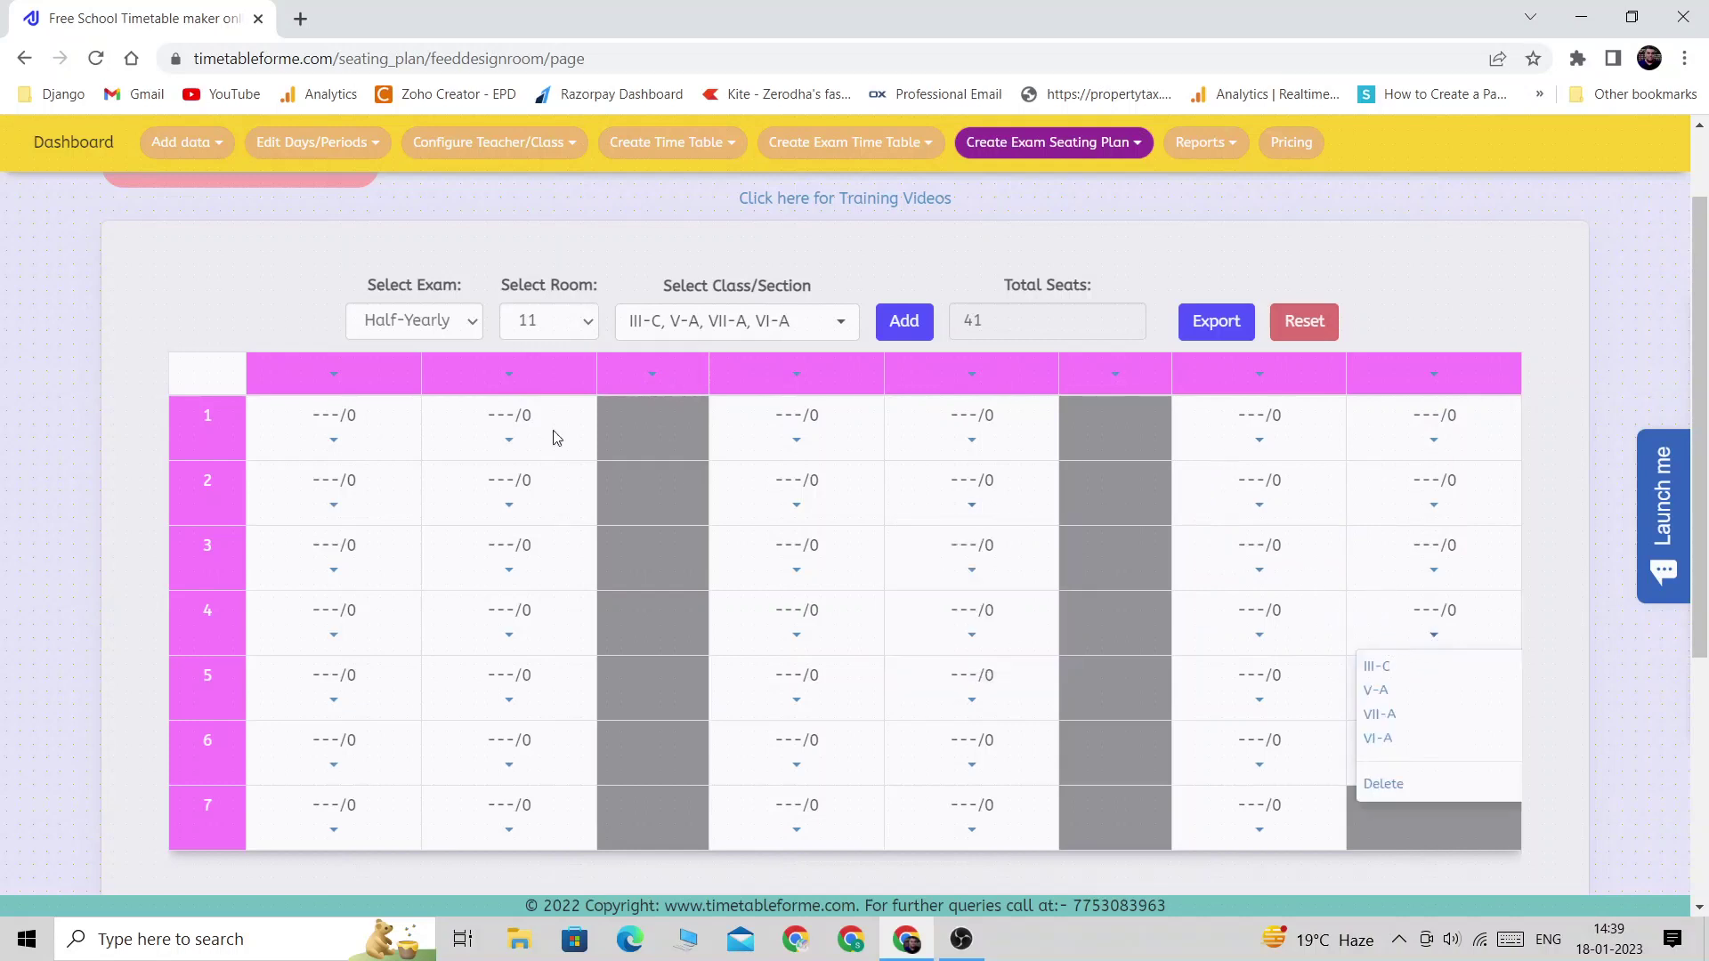
# - Fill the first column of room 11's grid with class III-C
pyautogui.click(332, 377)
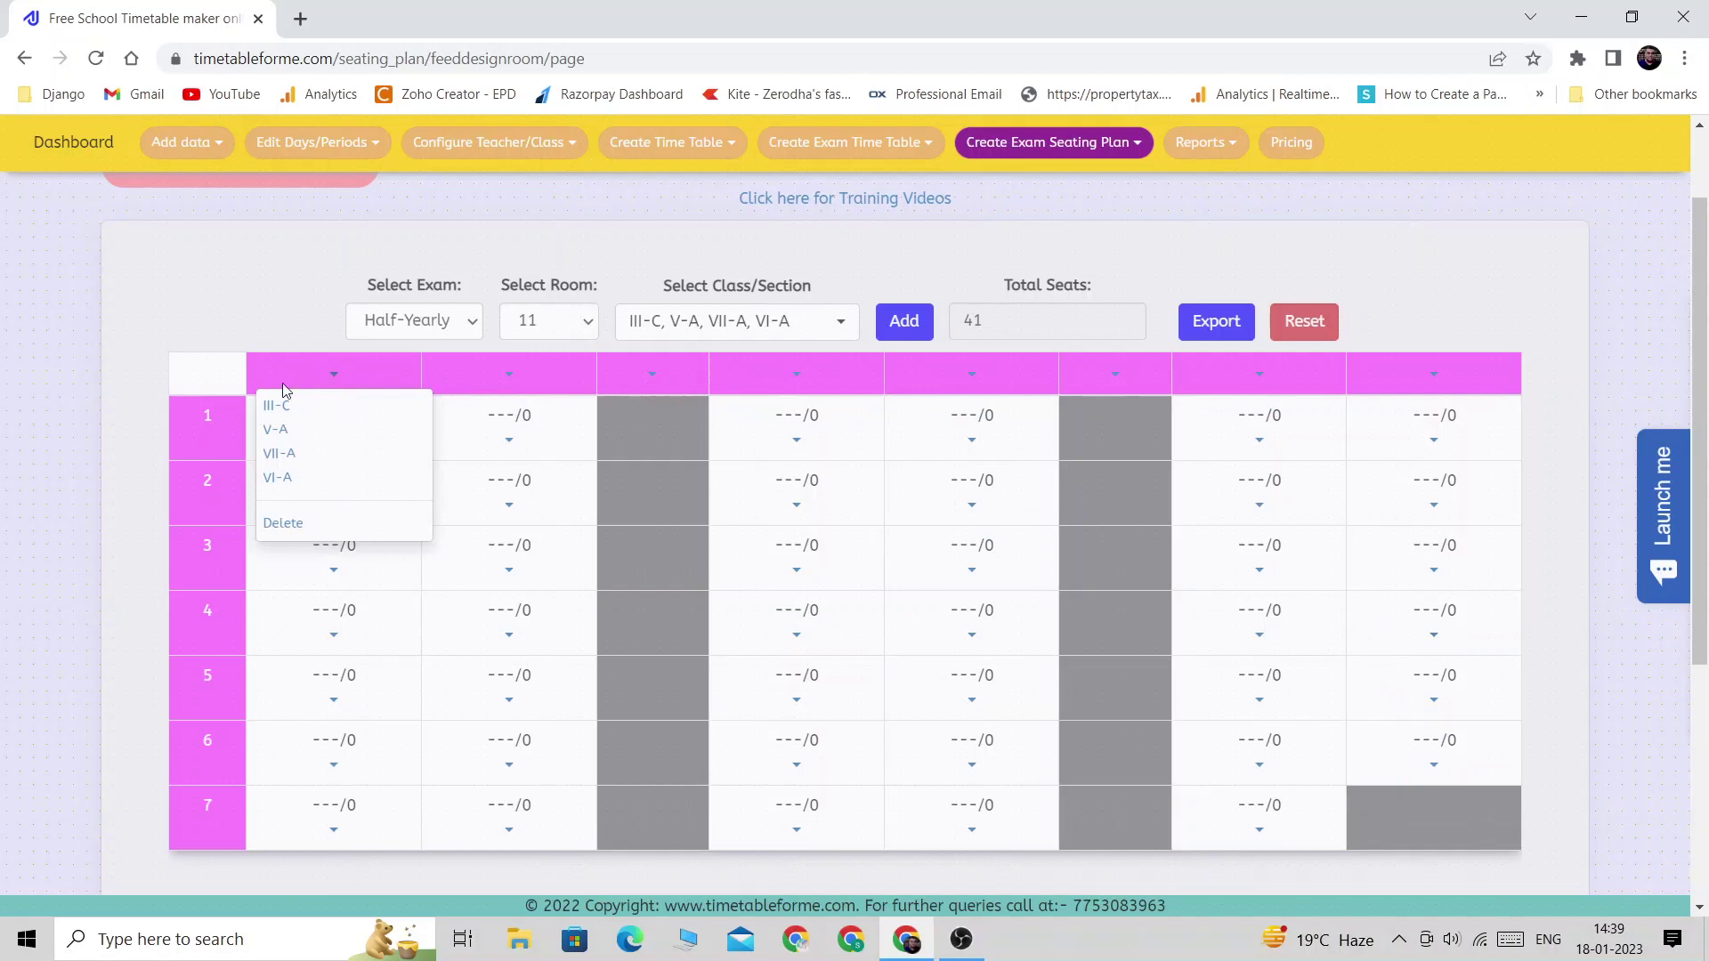
pyautogui.click(277, 407)
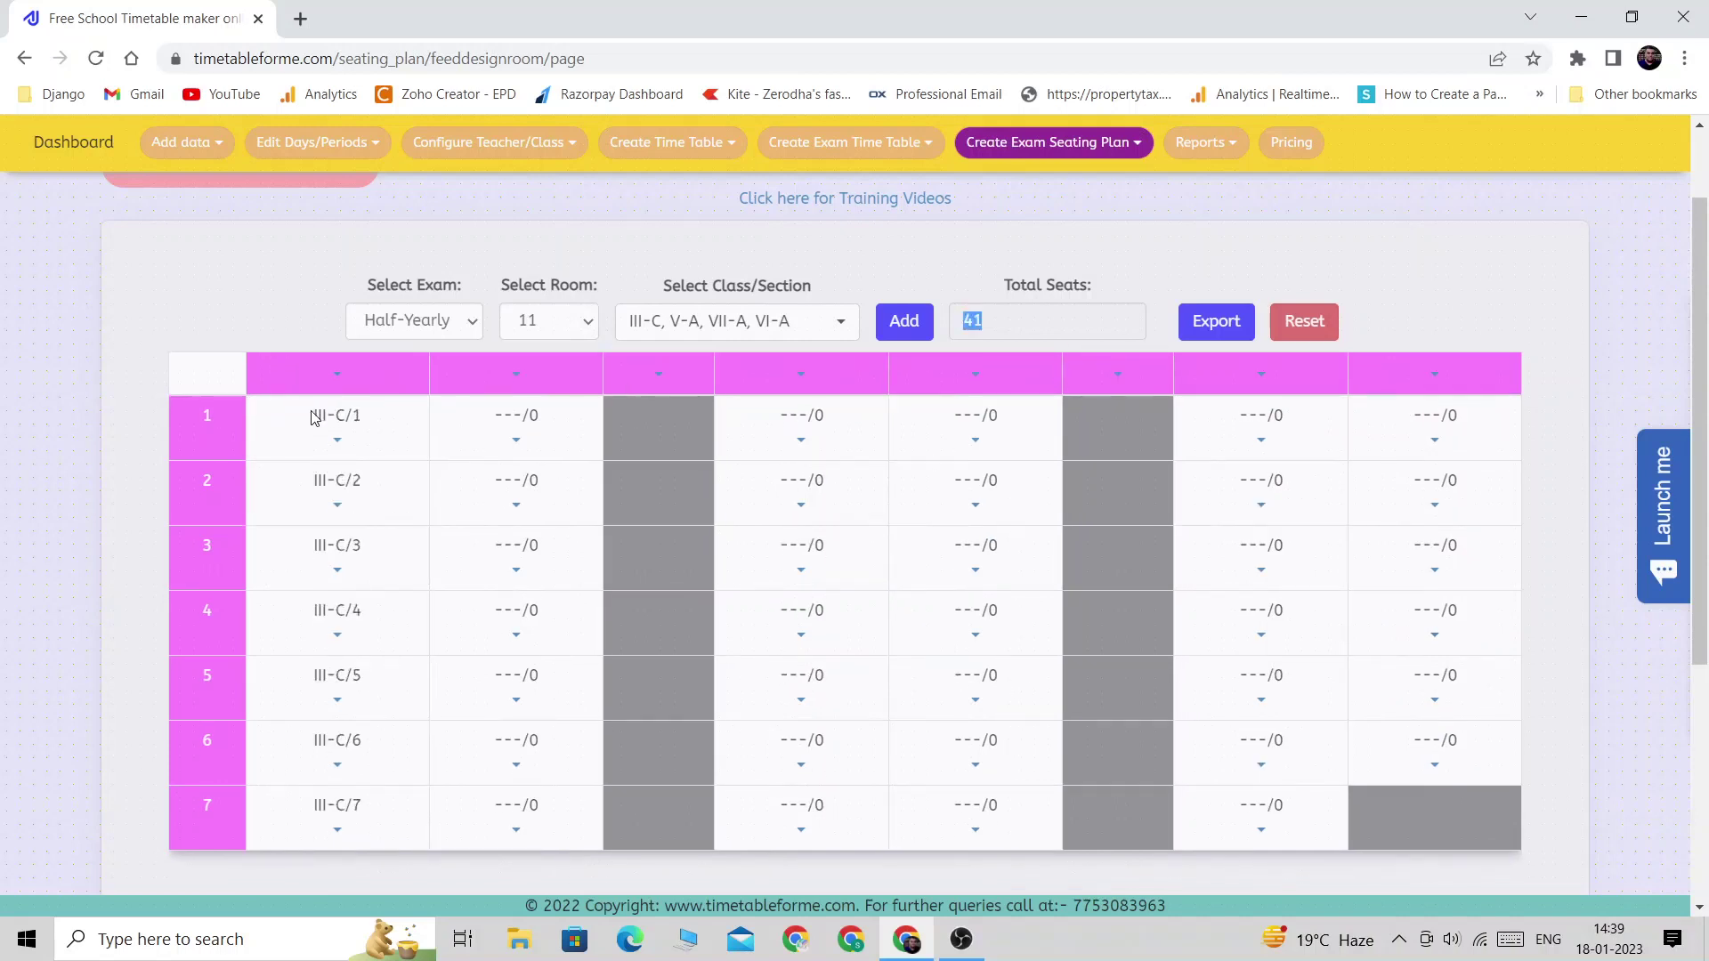
pyautogui.moveTo(313, 416); pyautogui.dragTo(355, 415)
pyautogui.click(358, 417)
# - Check the total, allocated and remaining students of class III-C in the summary below the grid
pyautogui.scroll(-3, 542, 717)
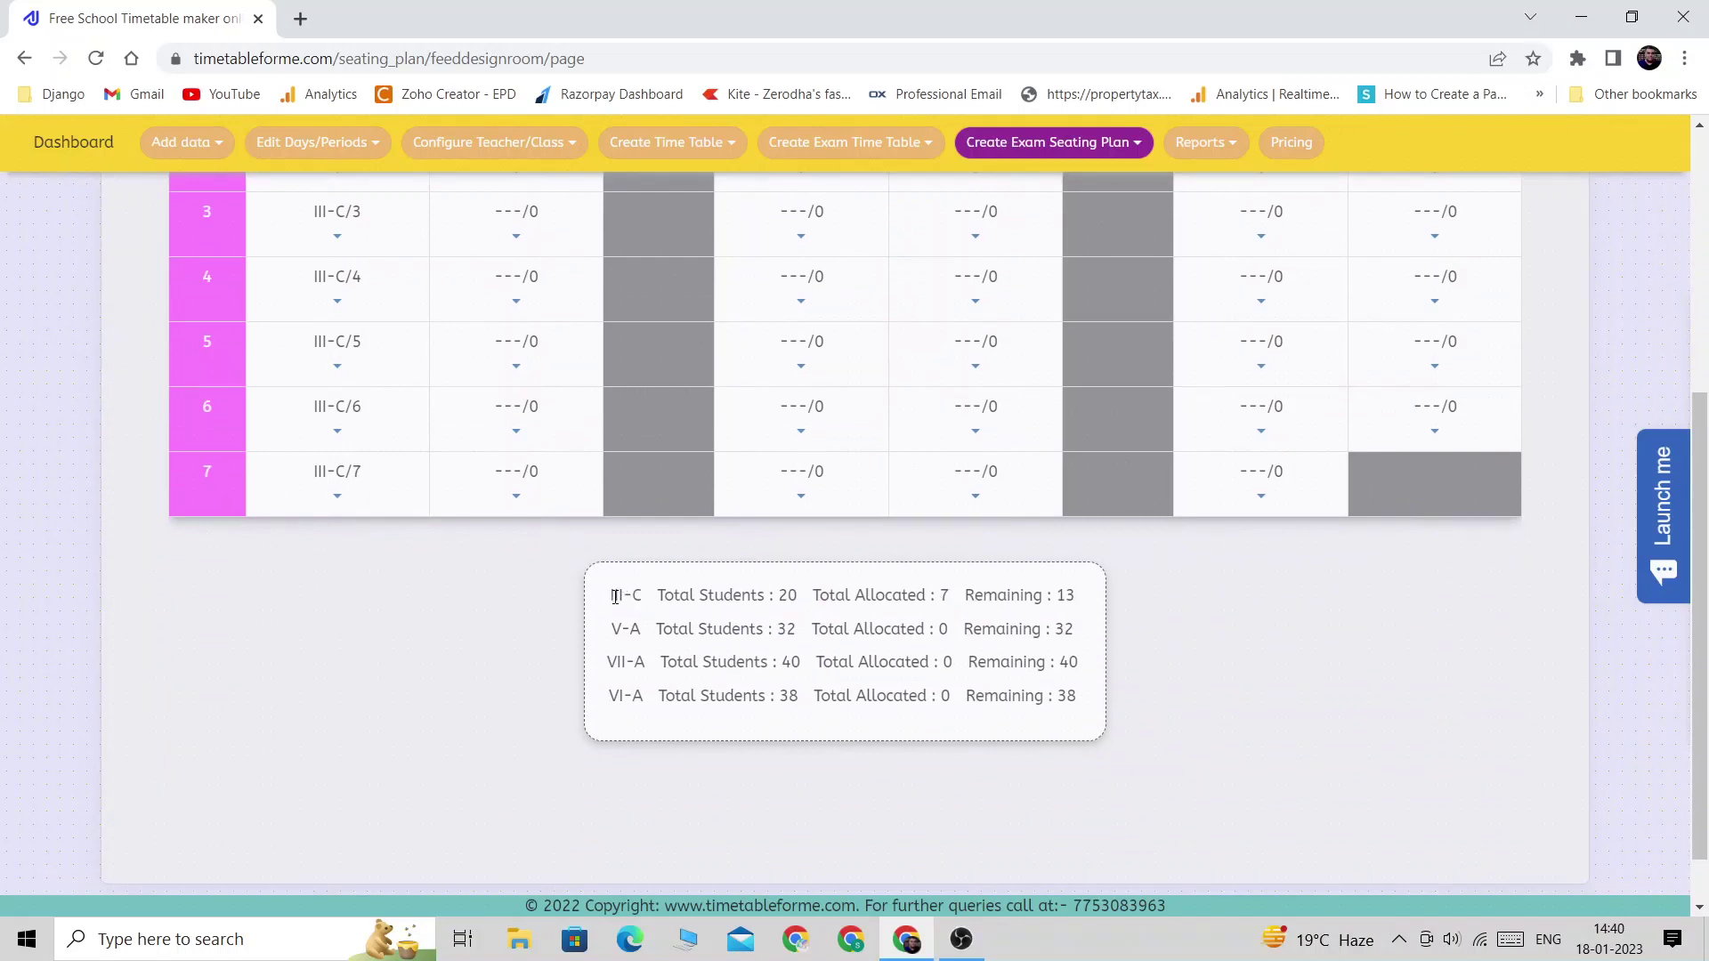
pyautogui.moveTo(614, 597); pyautogui.dragTo(654, 603)
pyautogui.moveTo(781, 599); pyautogui.dragTo(804, 606)
pyautogui.moveTo(940, 594); pyautogui.dragTo(955, 599)
pyautogui.click(1061, 594)
pyautogui.moveTo(1061, 594); pyautogui.dragTo(1082, 598)
pyautogui.click(1080, 595)
# - Fill the second column of room 11's grid with class V-A and check the student totals in the summary below
pyautogui.scroll(3, 553, 580)
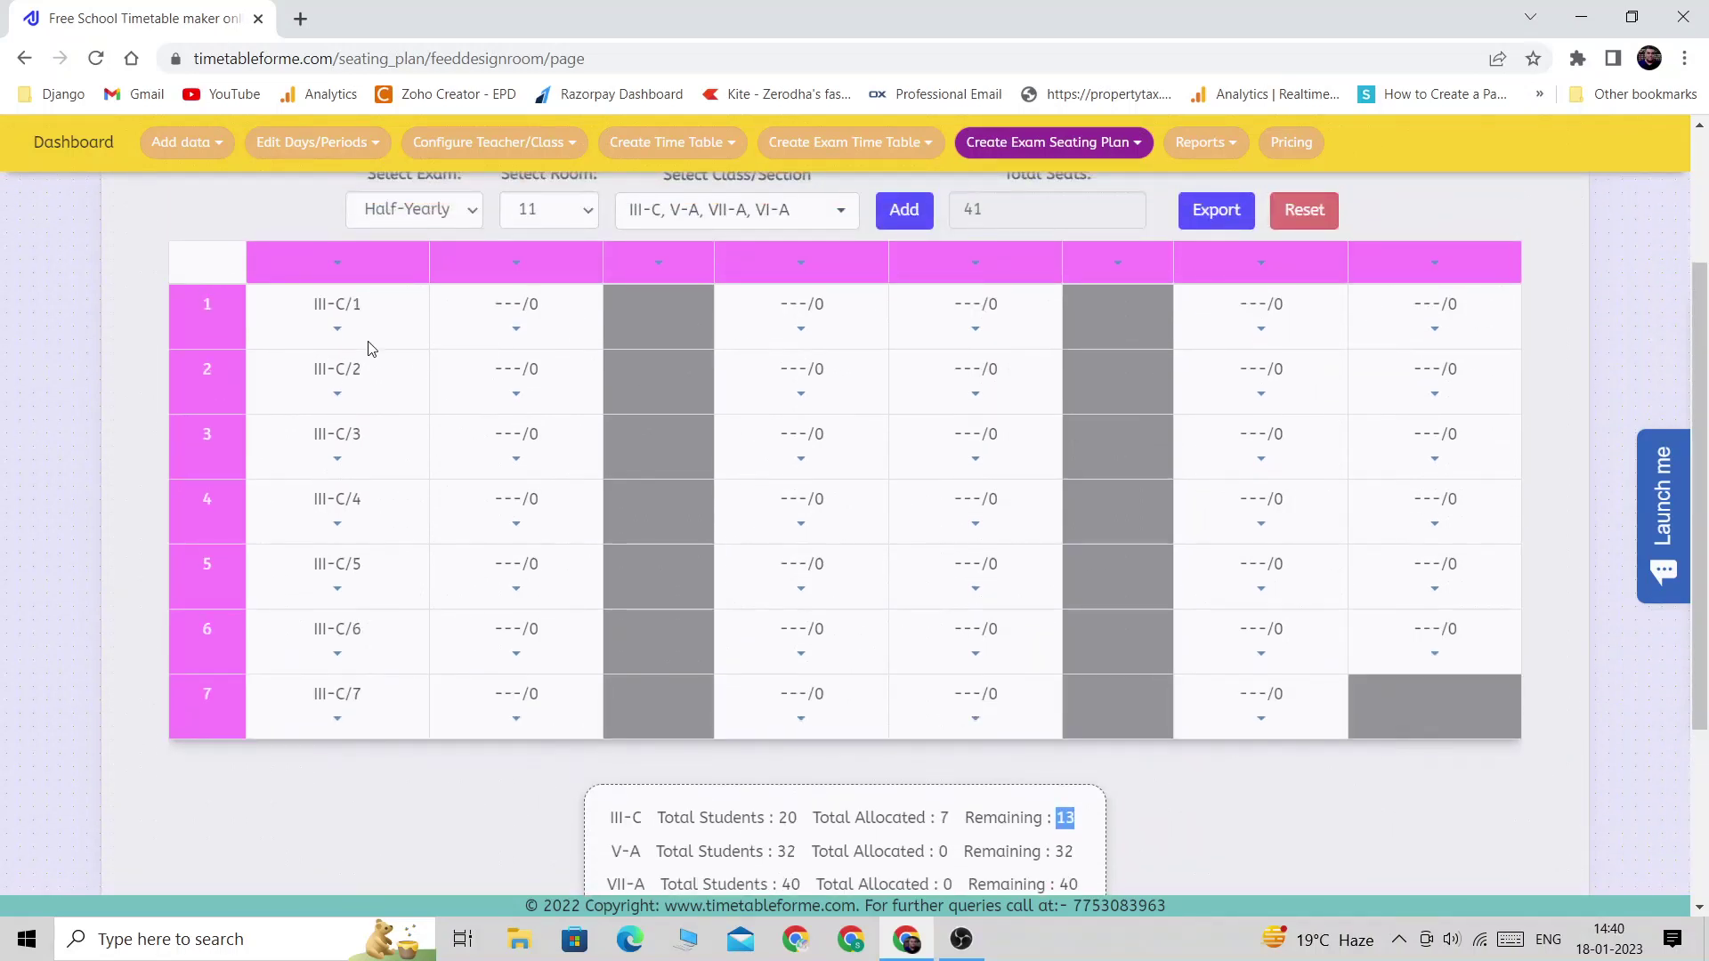
pyautogui.click(506, 265)
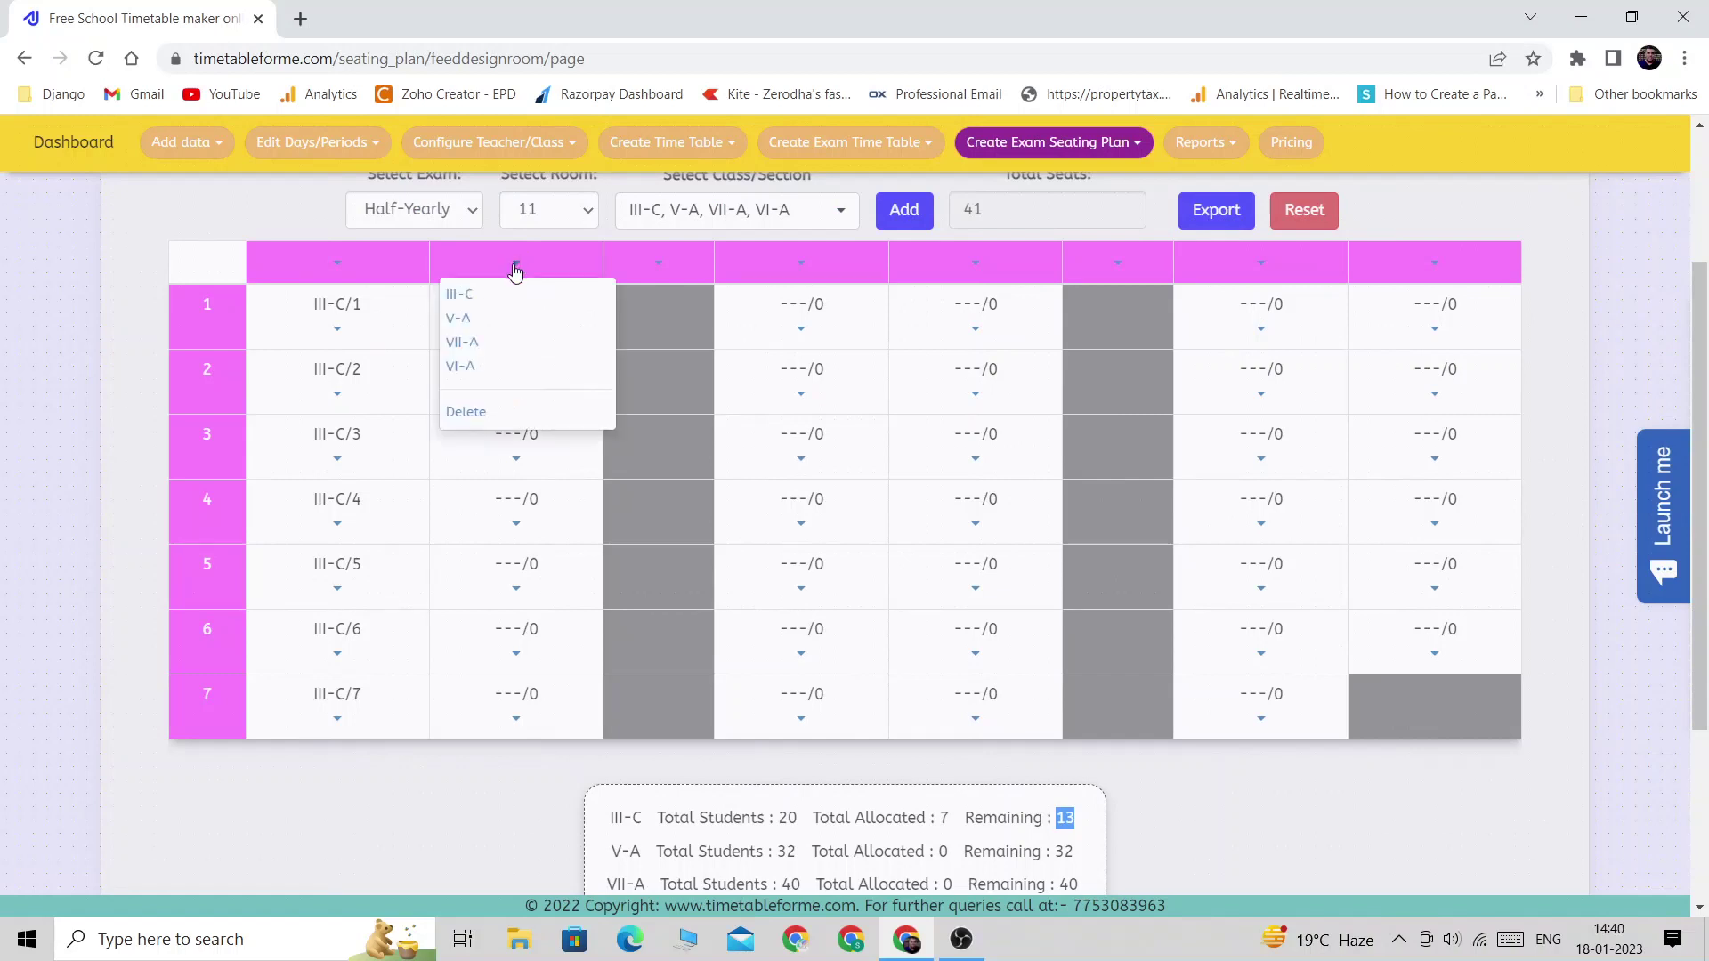
pyautogui.click(463, 321)
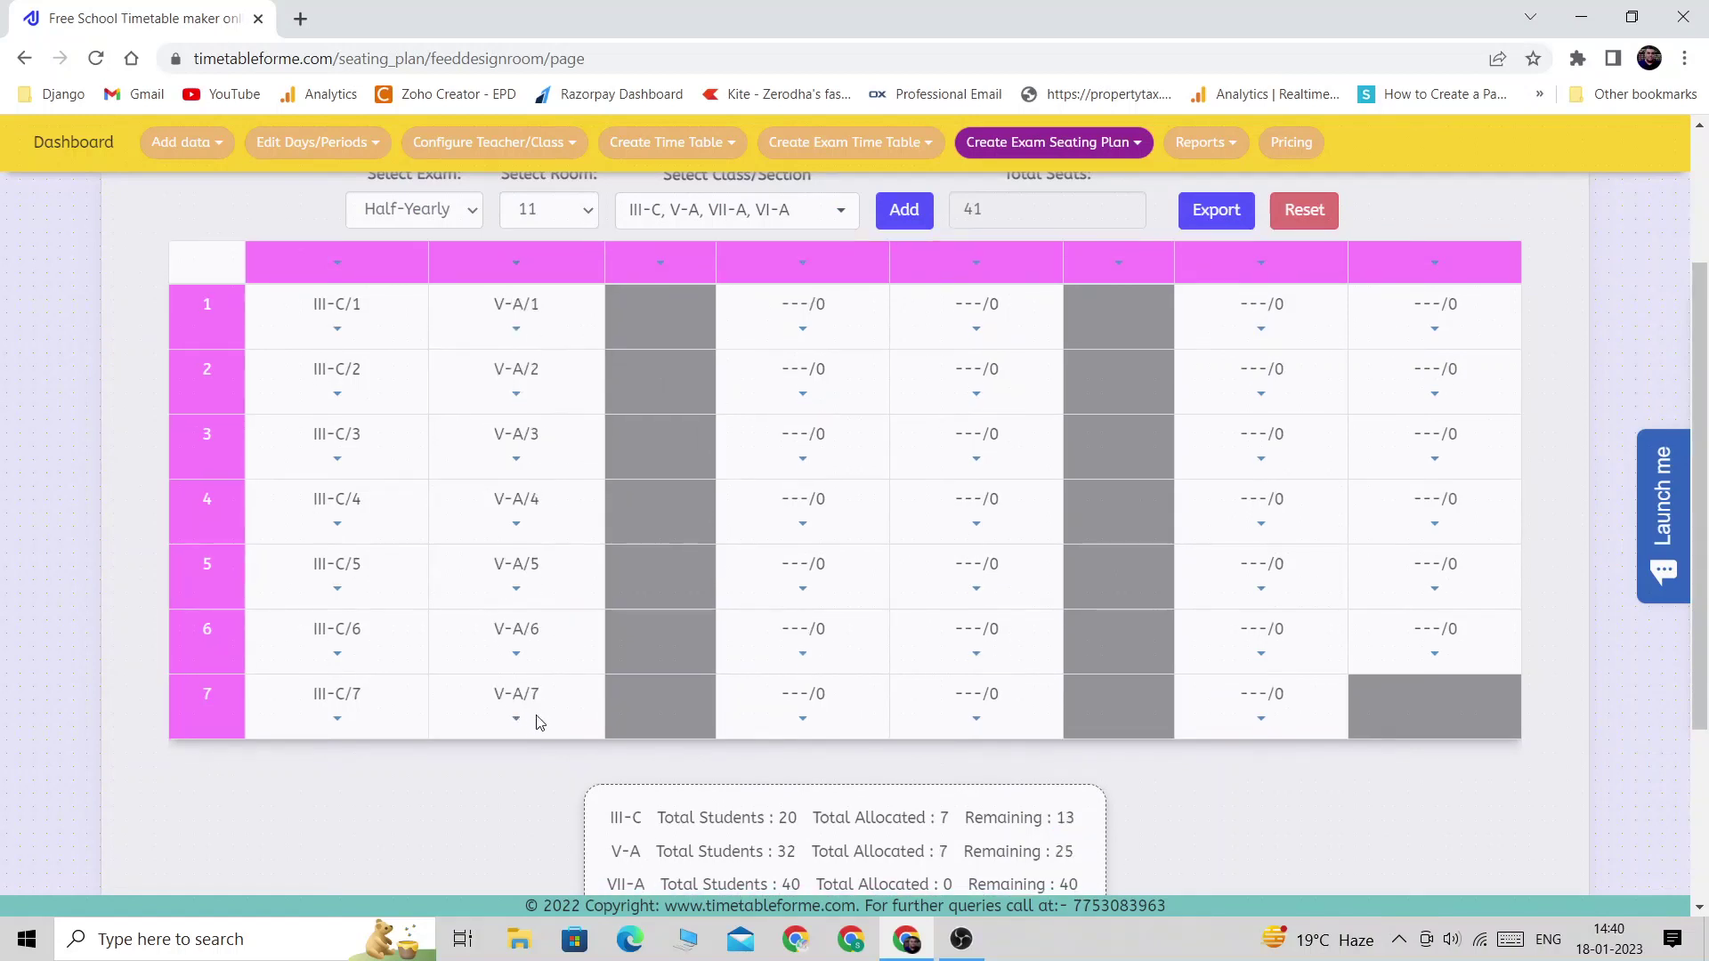
pyautogui.scroll(-1, 606, 656)
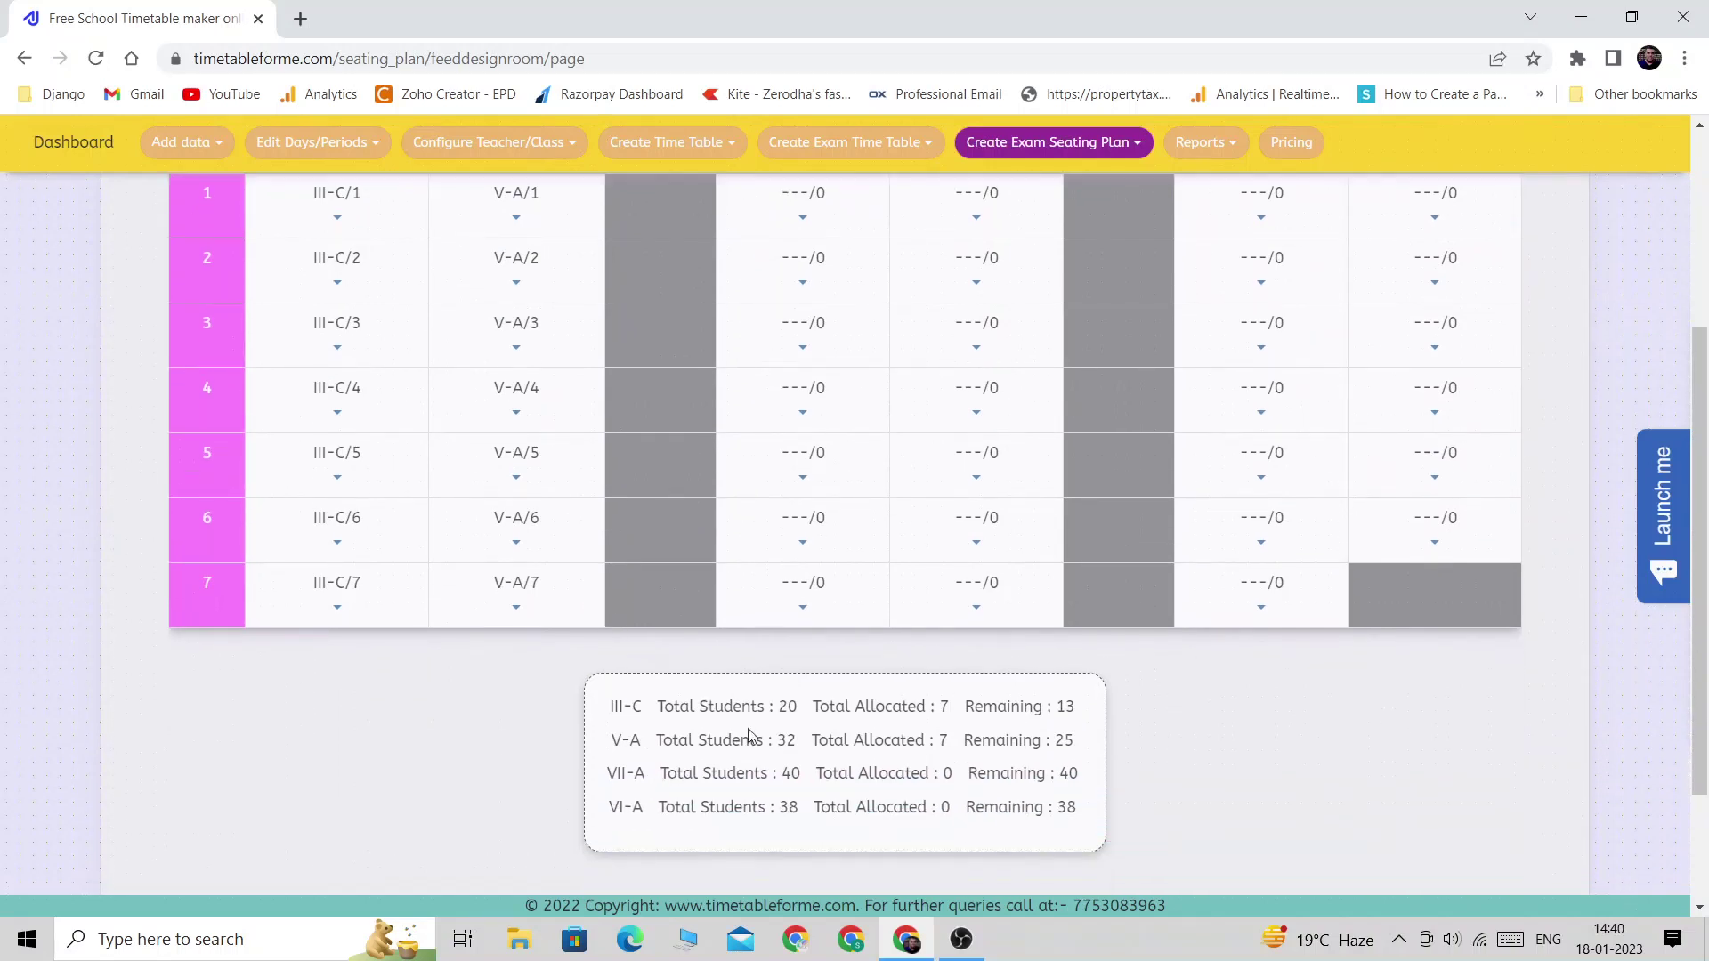
pyautogui.scroll(1, 997, 735)
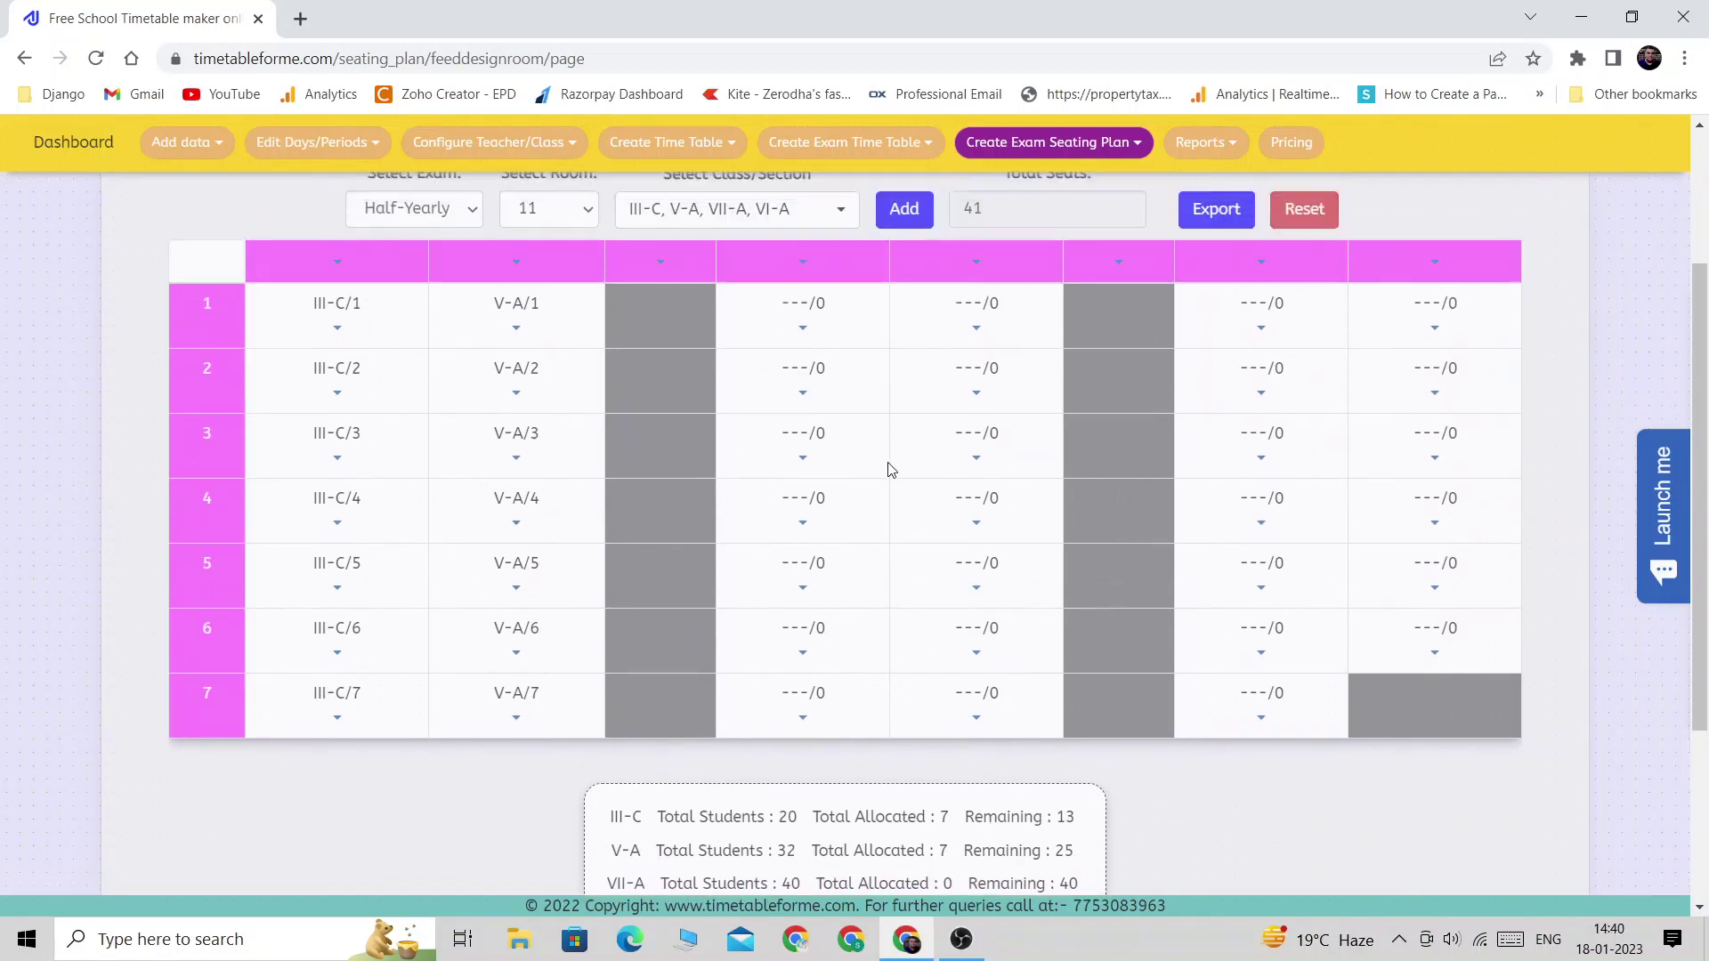
# - Between room 11's two aisles, fill the fourth column with class III-C and the fifth column with class V-A
pyautogui.click(803, 263)
pyautogui.click(746, 294)
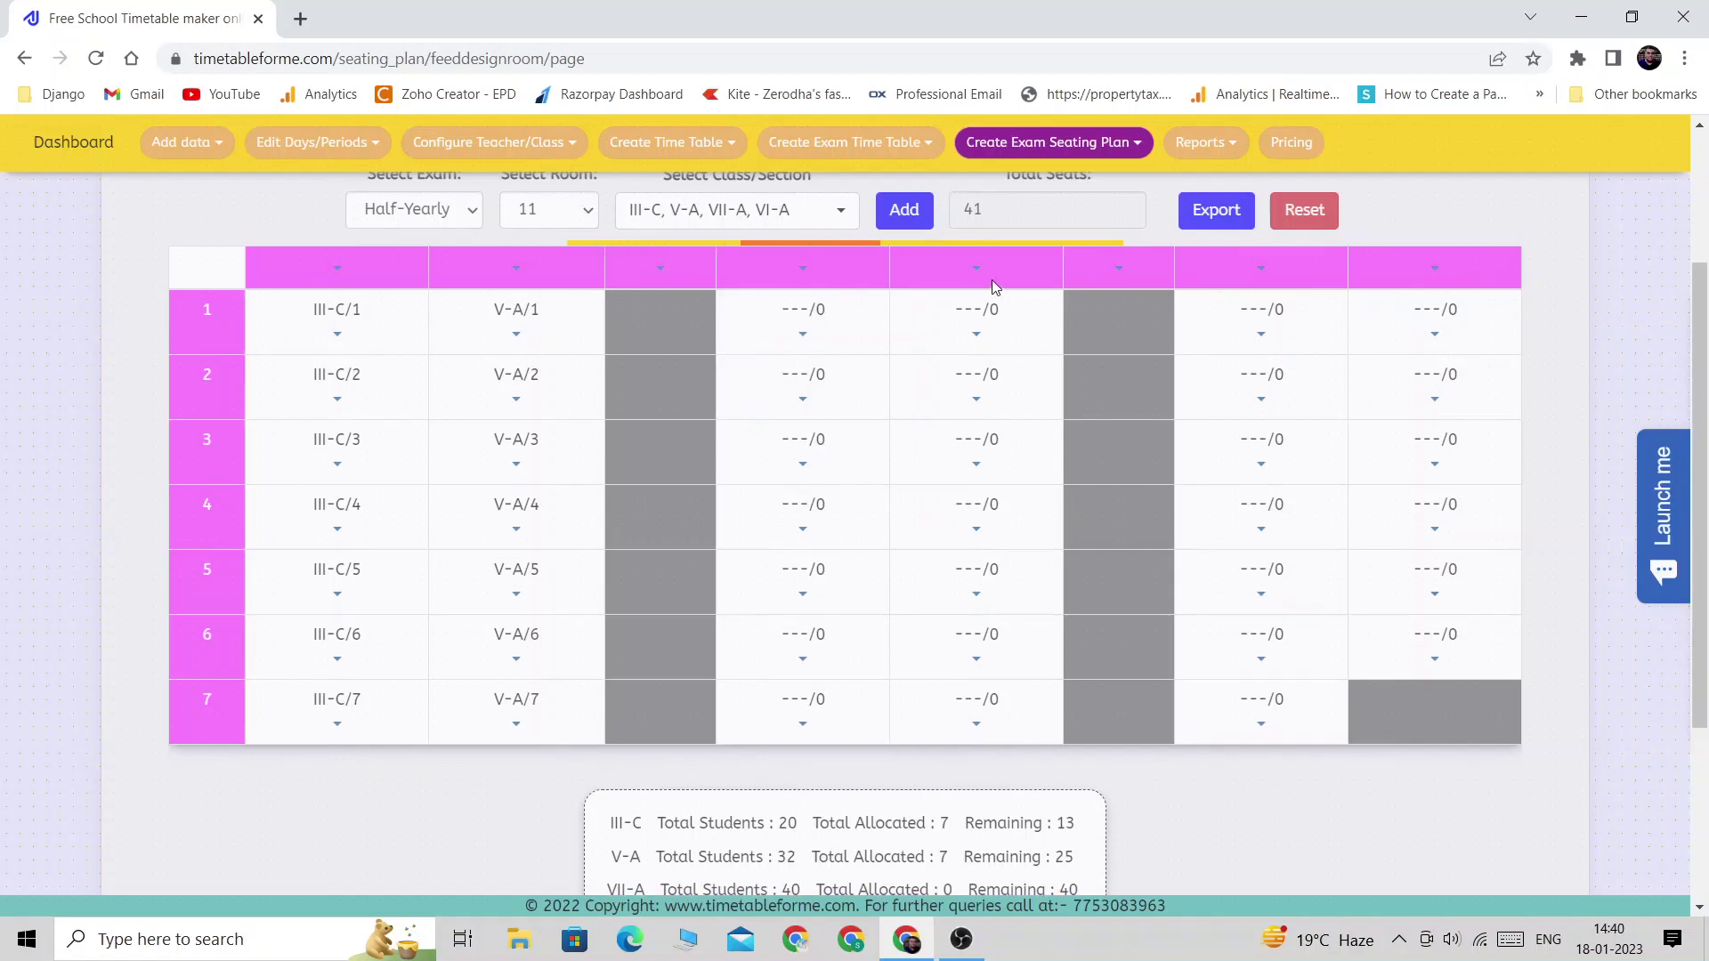
pyautogui.click(990, 264)
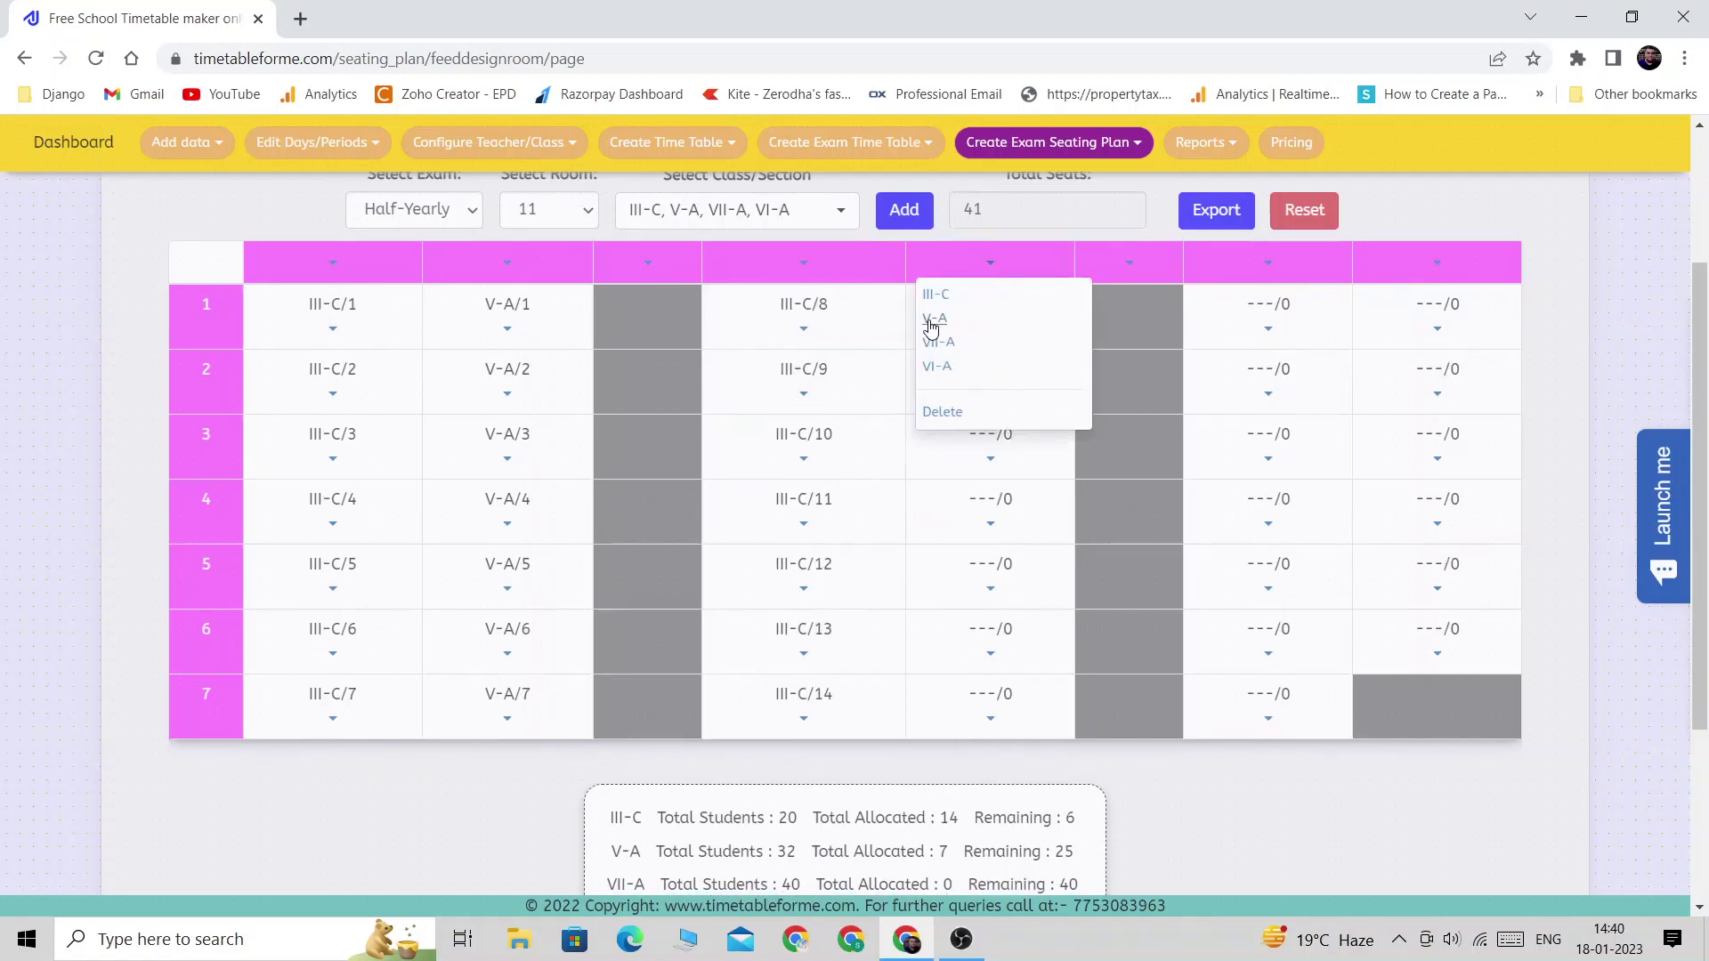
pyautogui.click(930, 320)
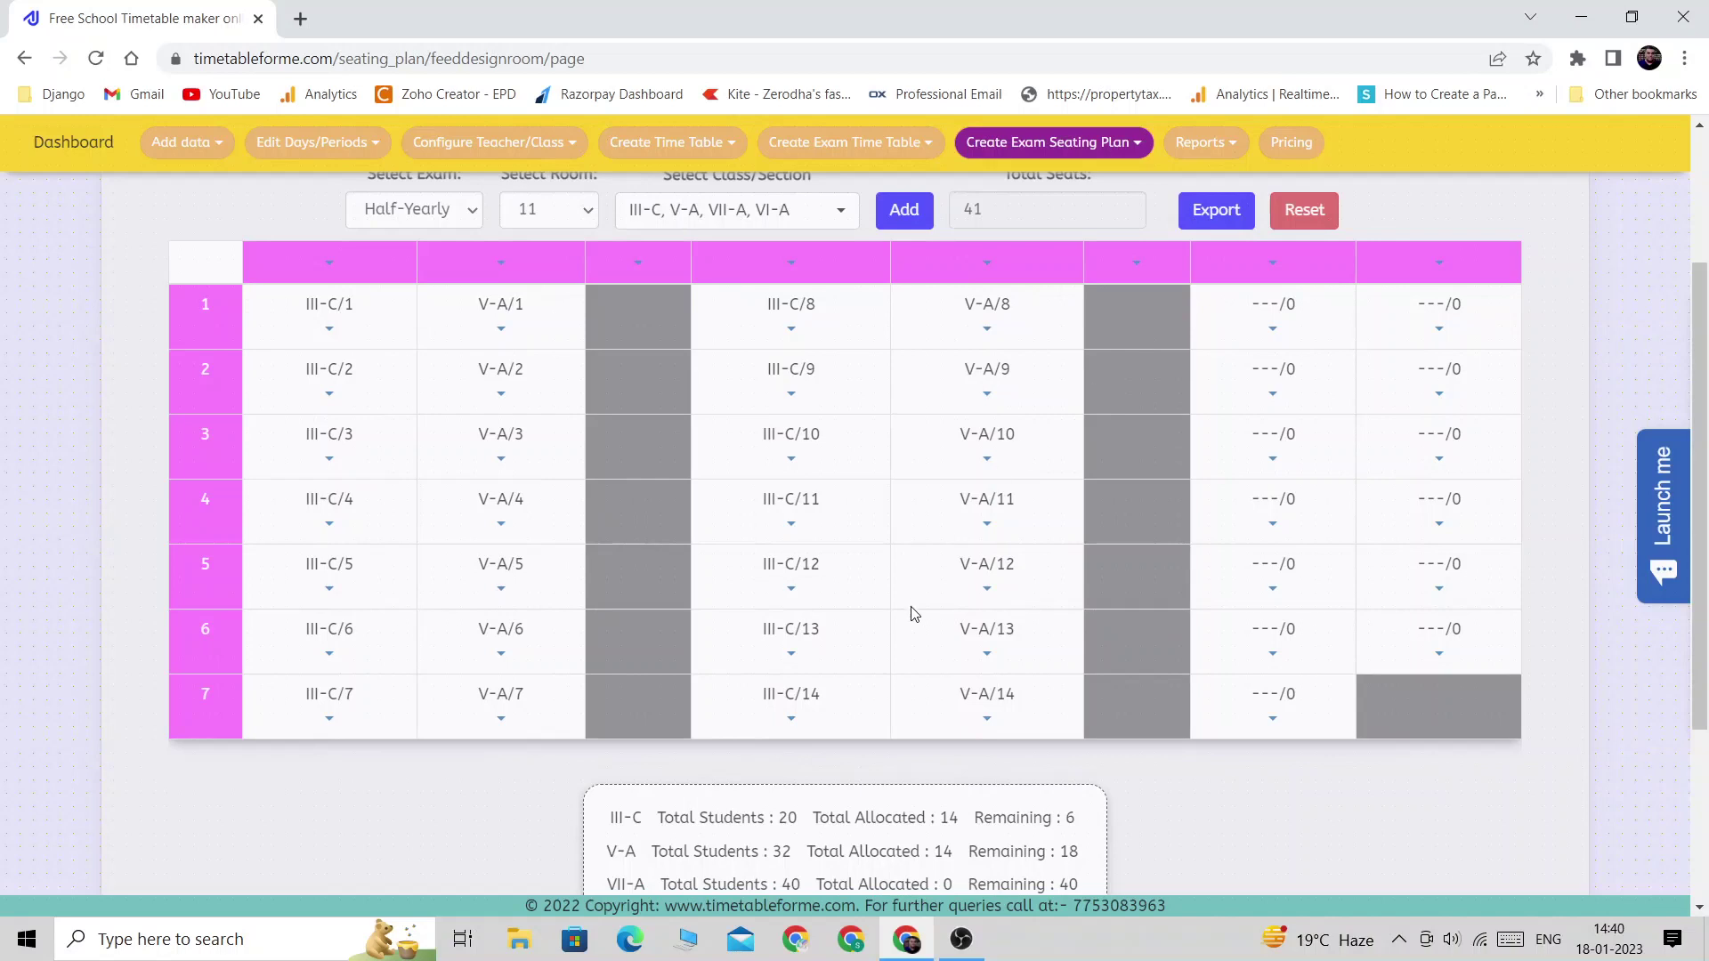
pyautogui.scroll(-1, 915, 614)
# - Fill the seventh column of room 11's grid, after the second aisle, with class III-C and check that class's student total
pyautogui.click(1281, 270)
pyautogui.click(1220, 294)
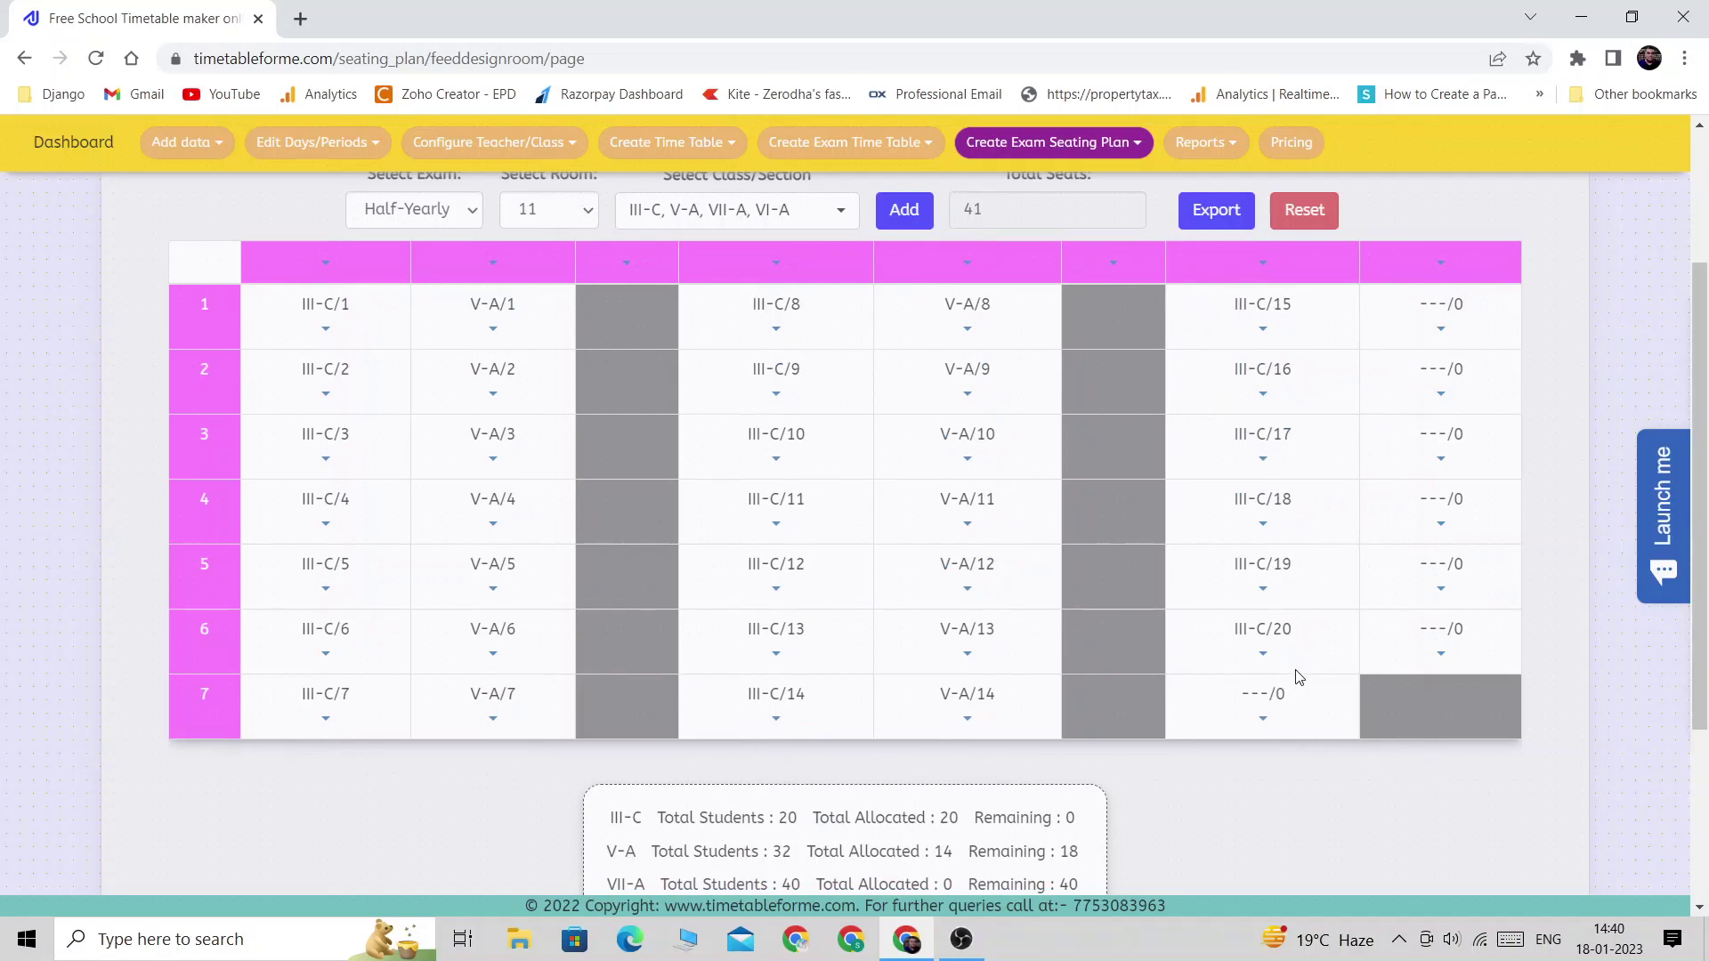
pyautogui.scroll(-1, 1296, 678)
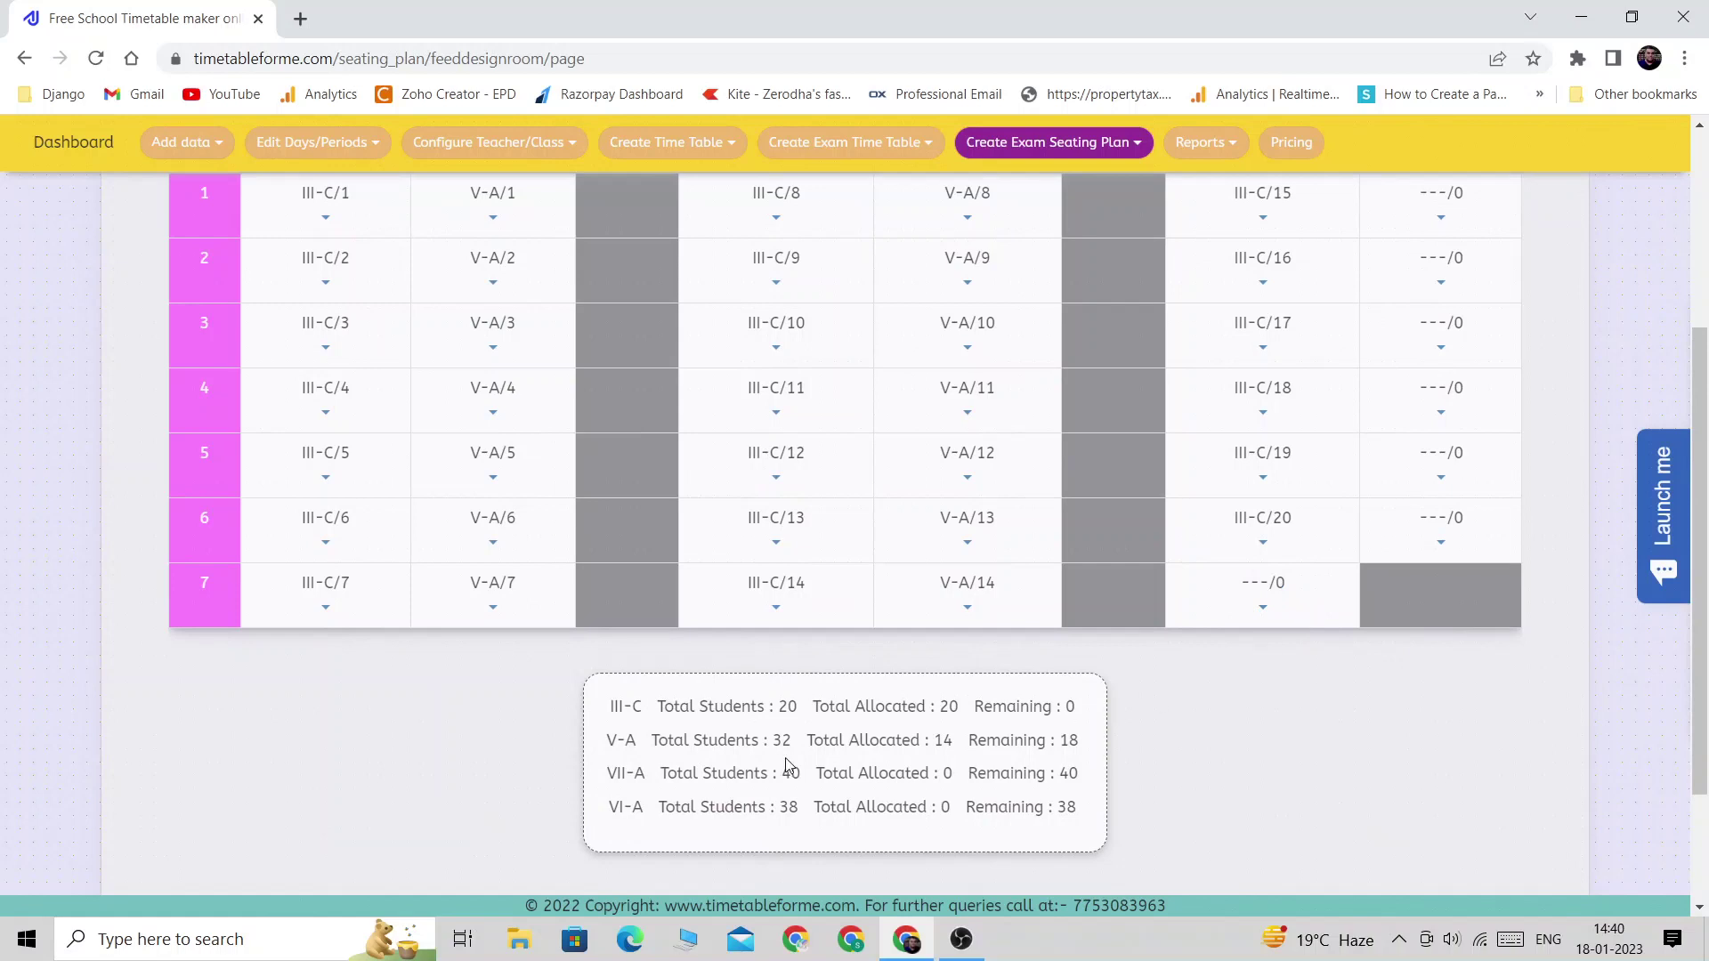
pyautogui.moveTo(778, 705); pyautogui.dragTo(805, 706)
pyautogui.scroll(1, 1263, 427)
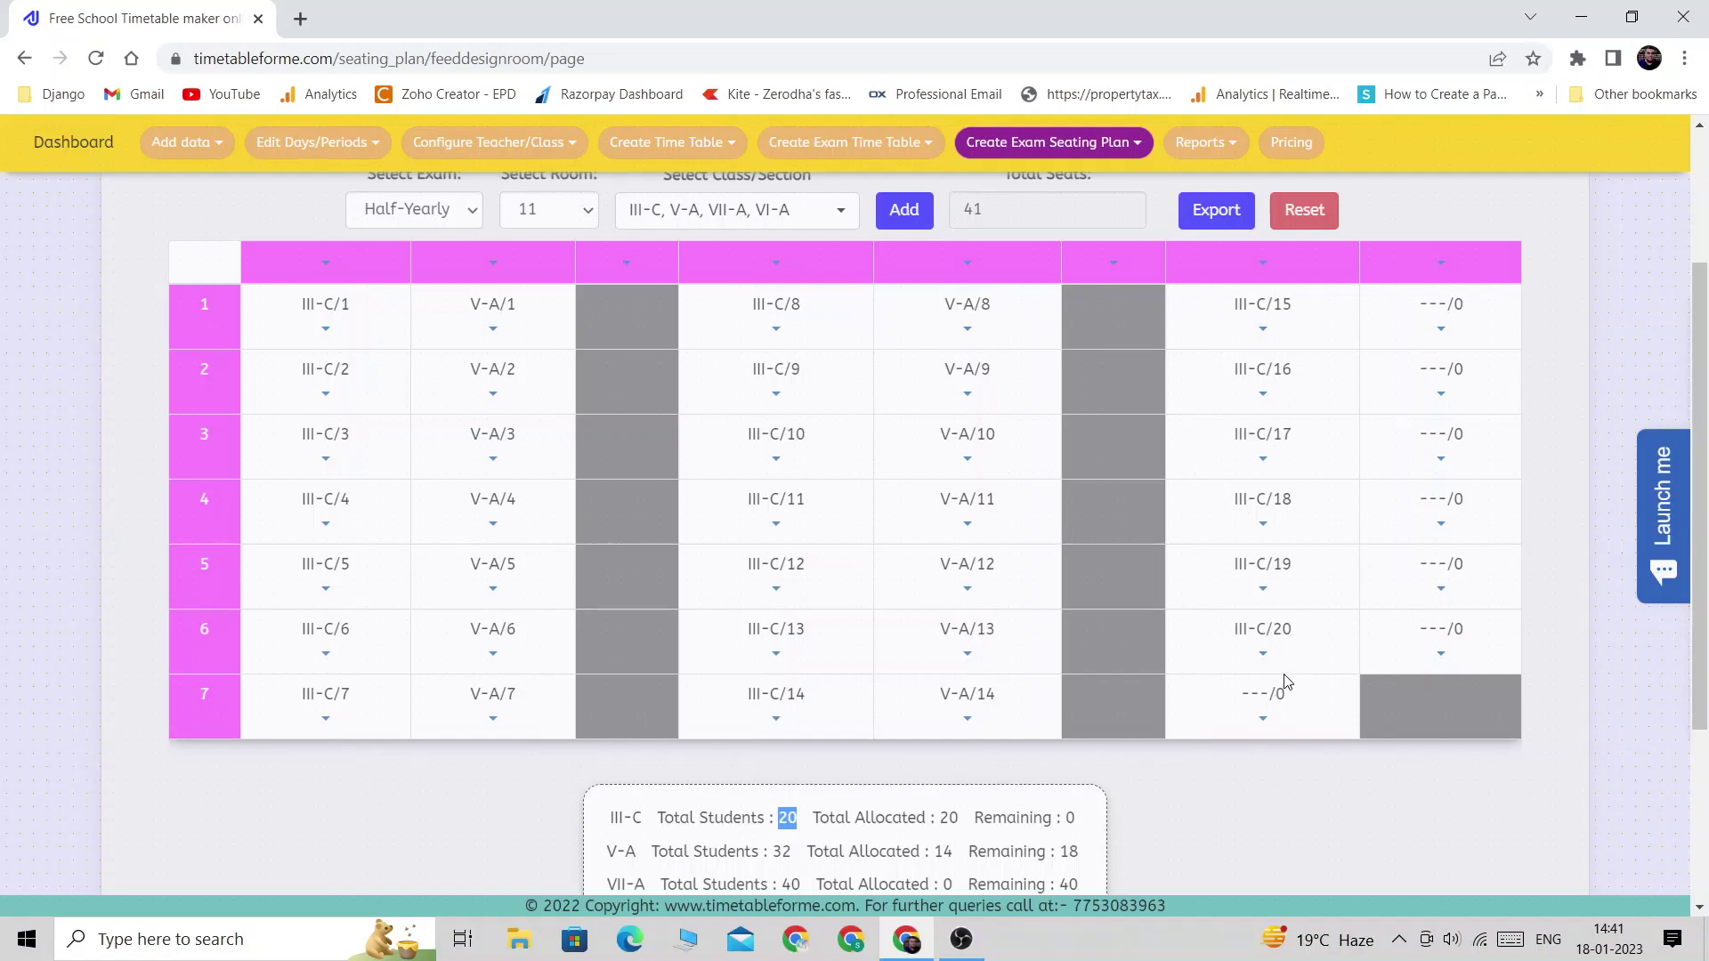
# - Assign class V-A to the empty seat in row 7 of the seventh column and compare its roll number with the fifth column's last seat
pyautogui.scroll(-3, 1285, 685)
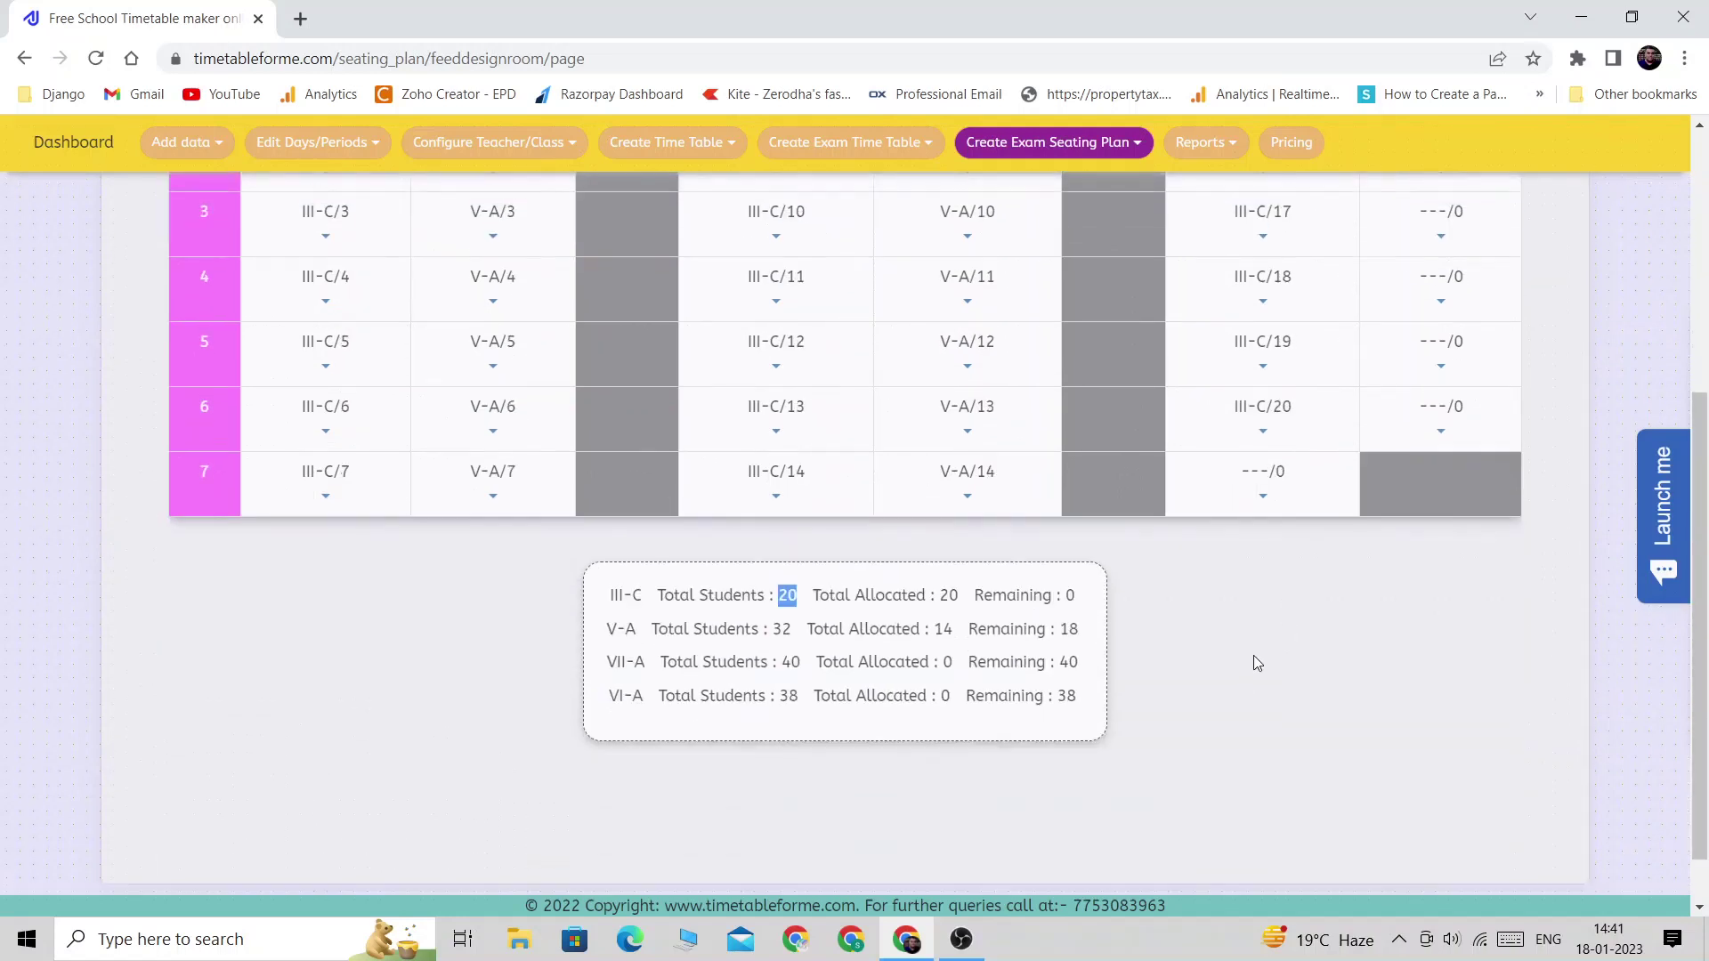
pyautogui.click(1263, 496)
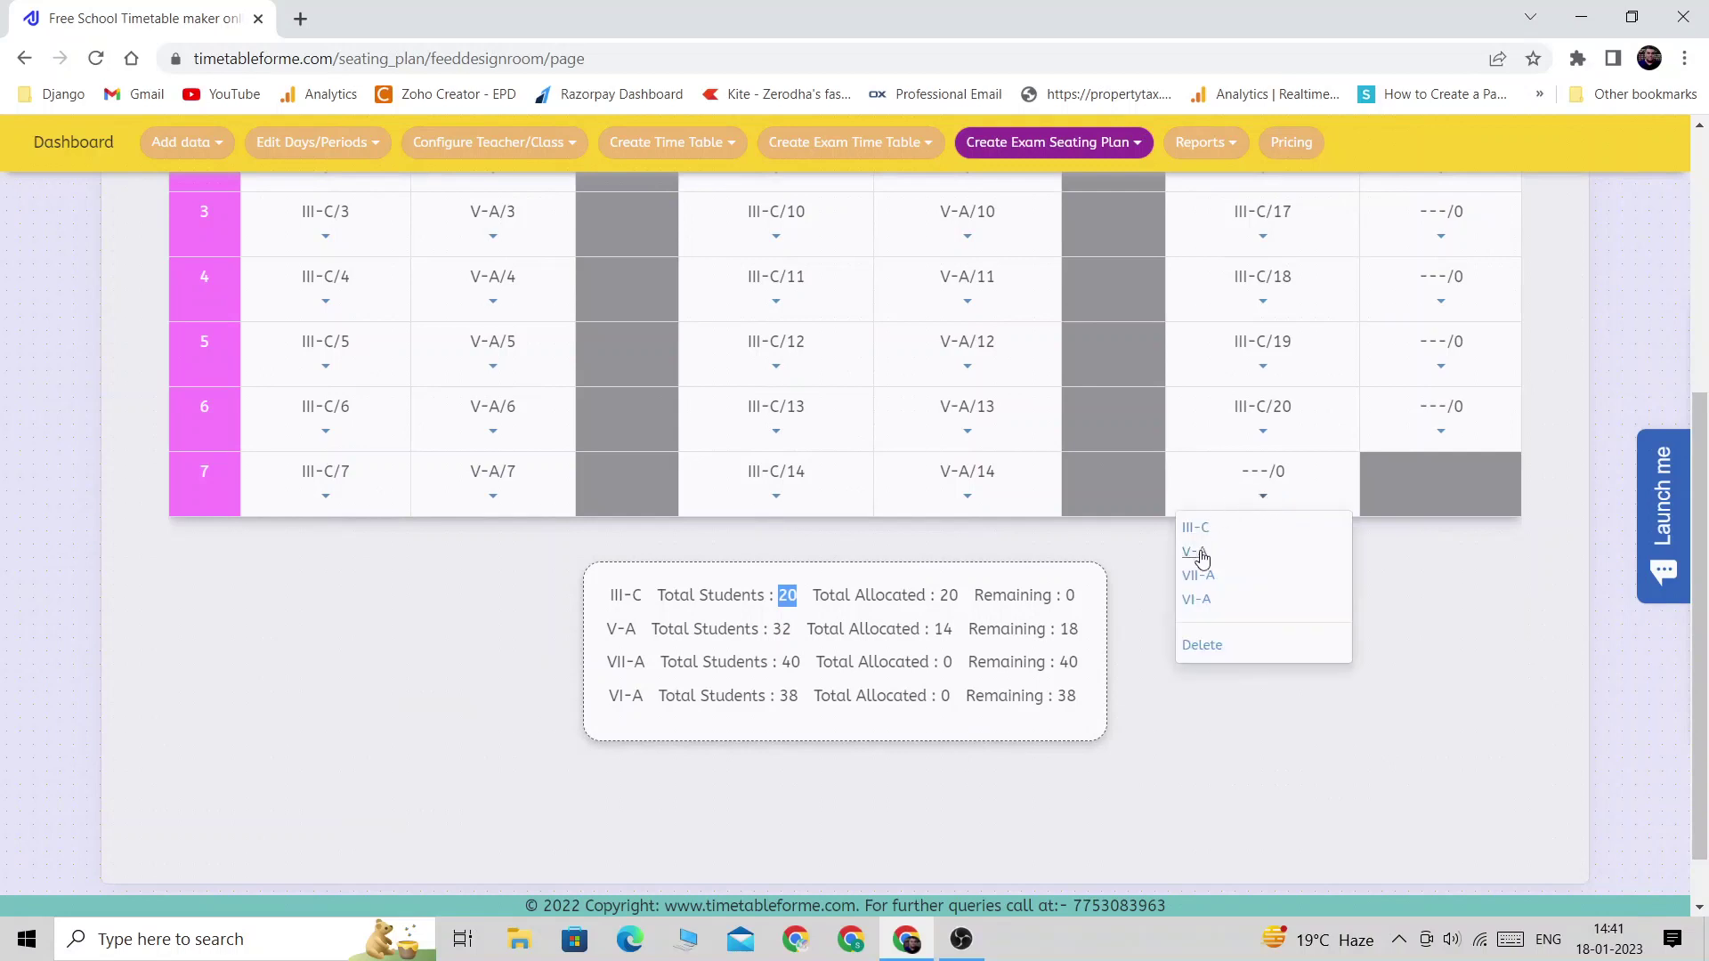
pyautogui.click(1198, 554)
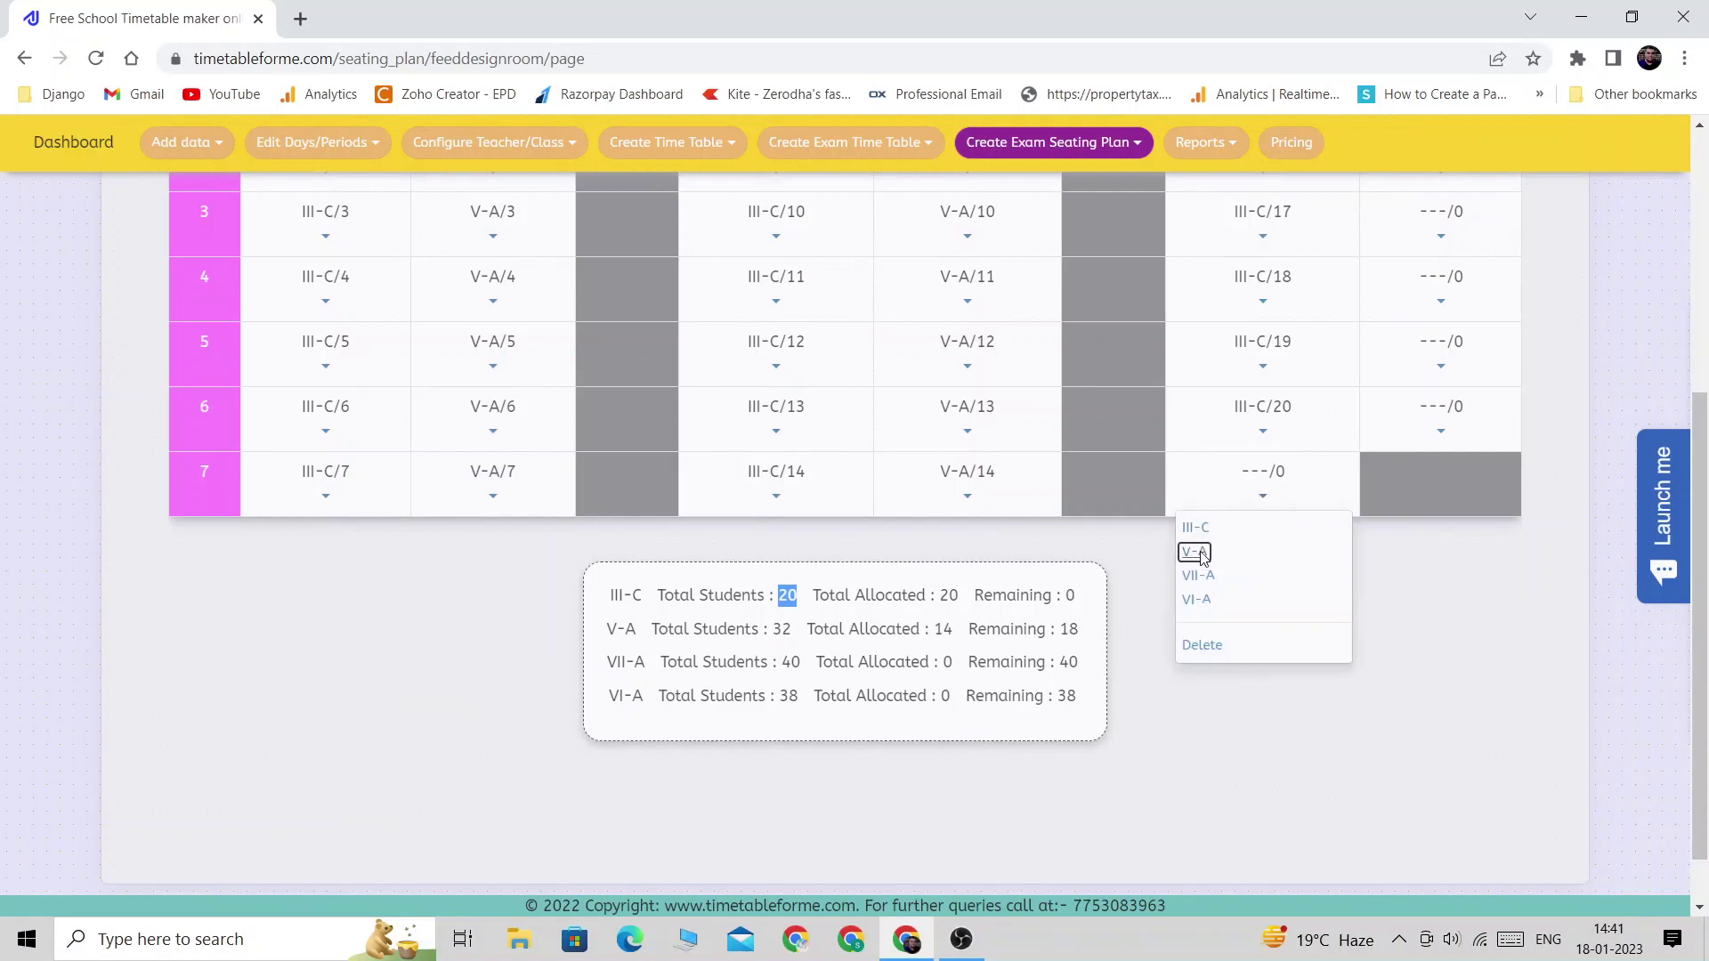
pyautogui.doubleClick(1282, 472)
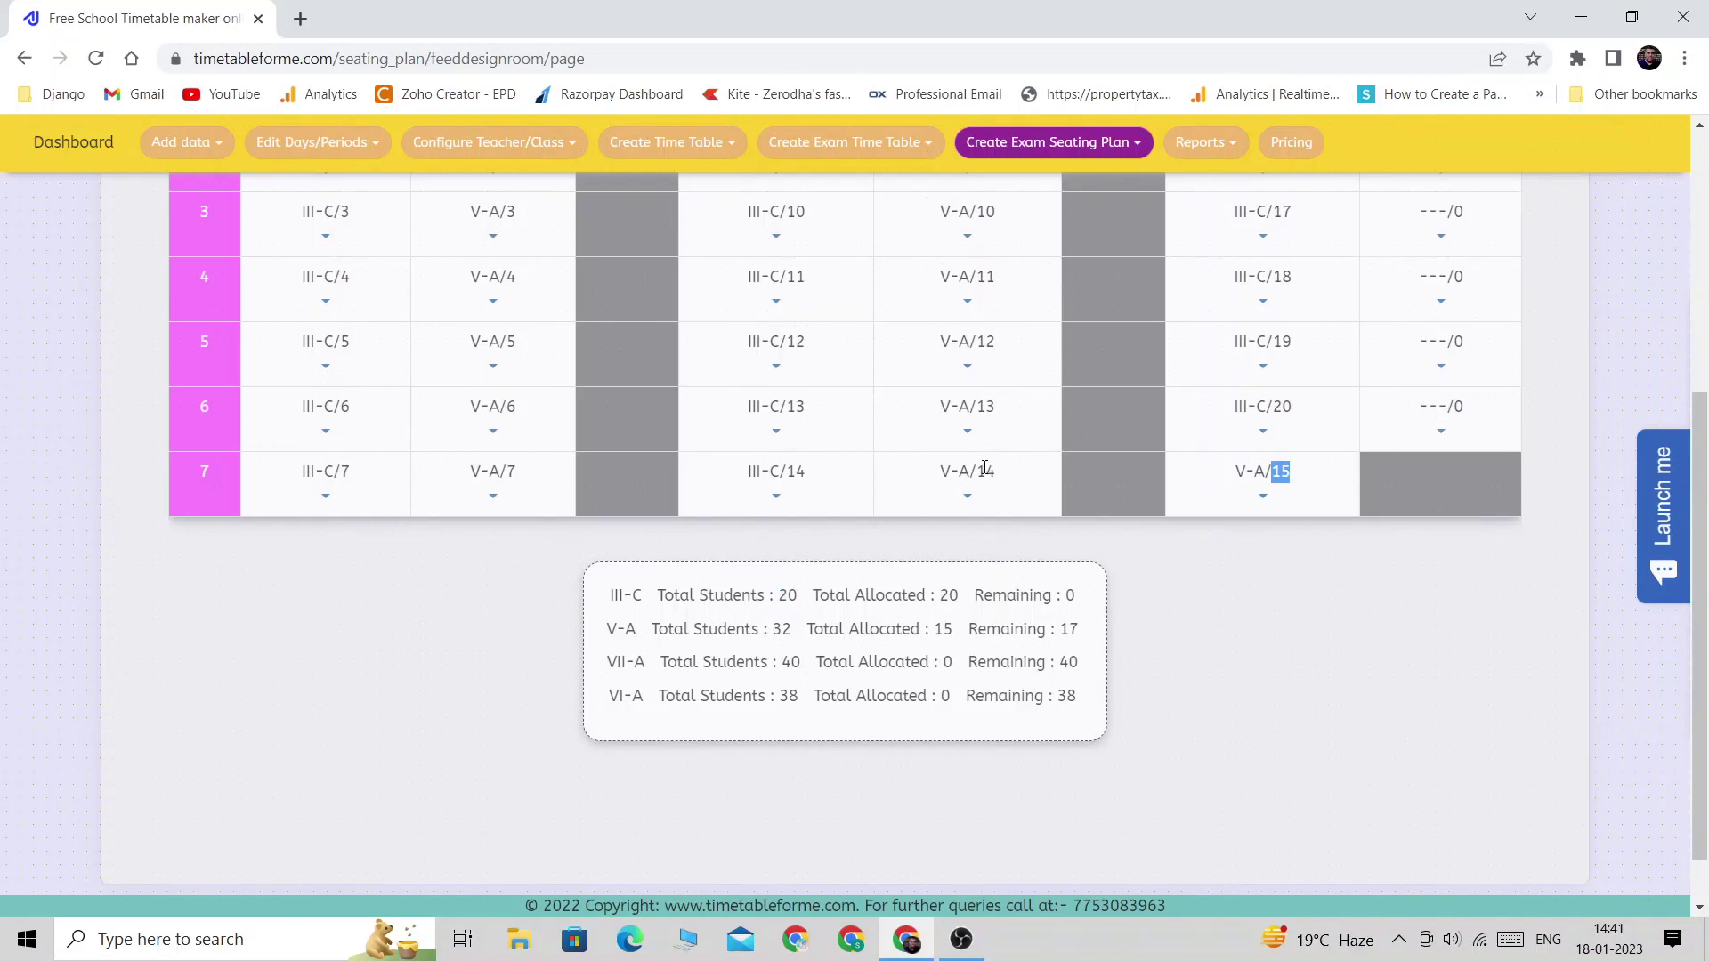
pyautogui.moveTo(985, 468); pyautogui.dragTo(1018, 473)
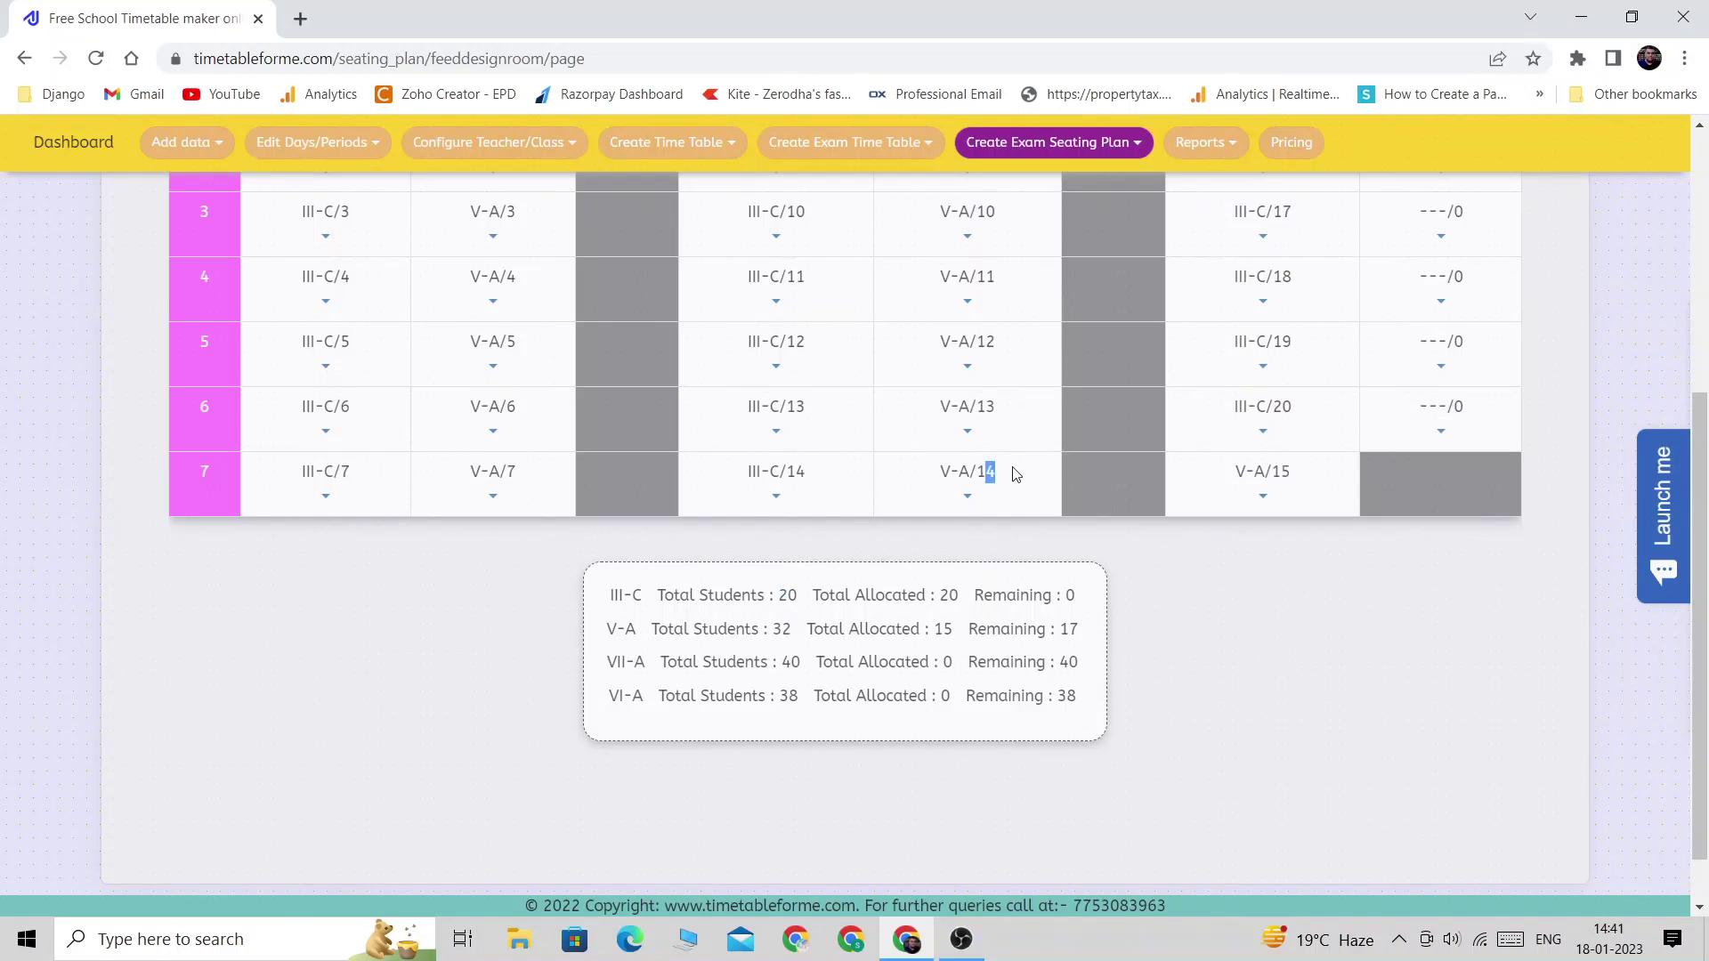
pyautogui.doubleClick(1281, 471)
pyautogui.scroll(3, 1438, 354)
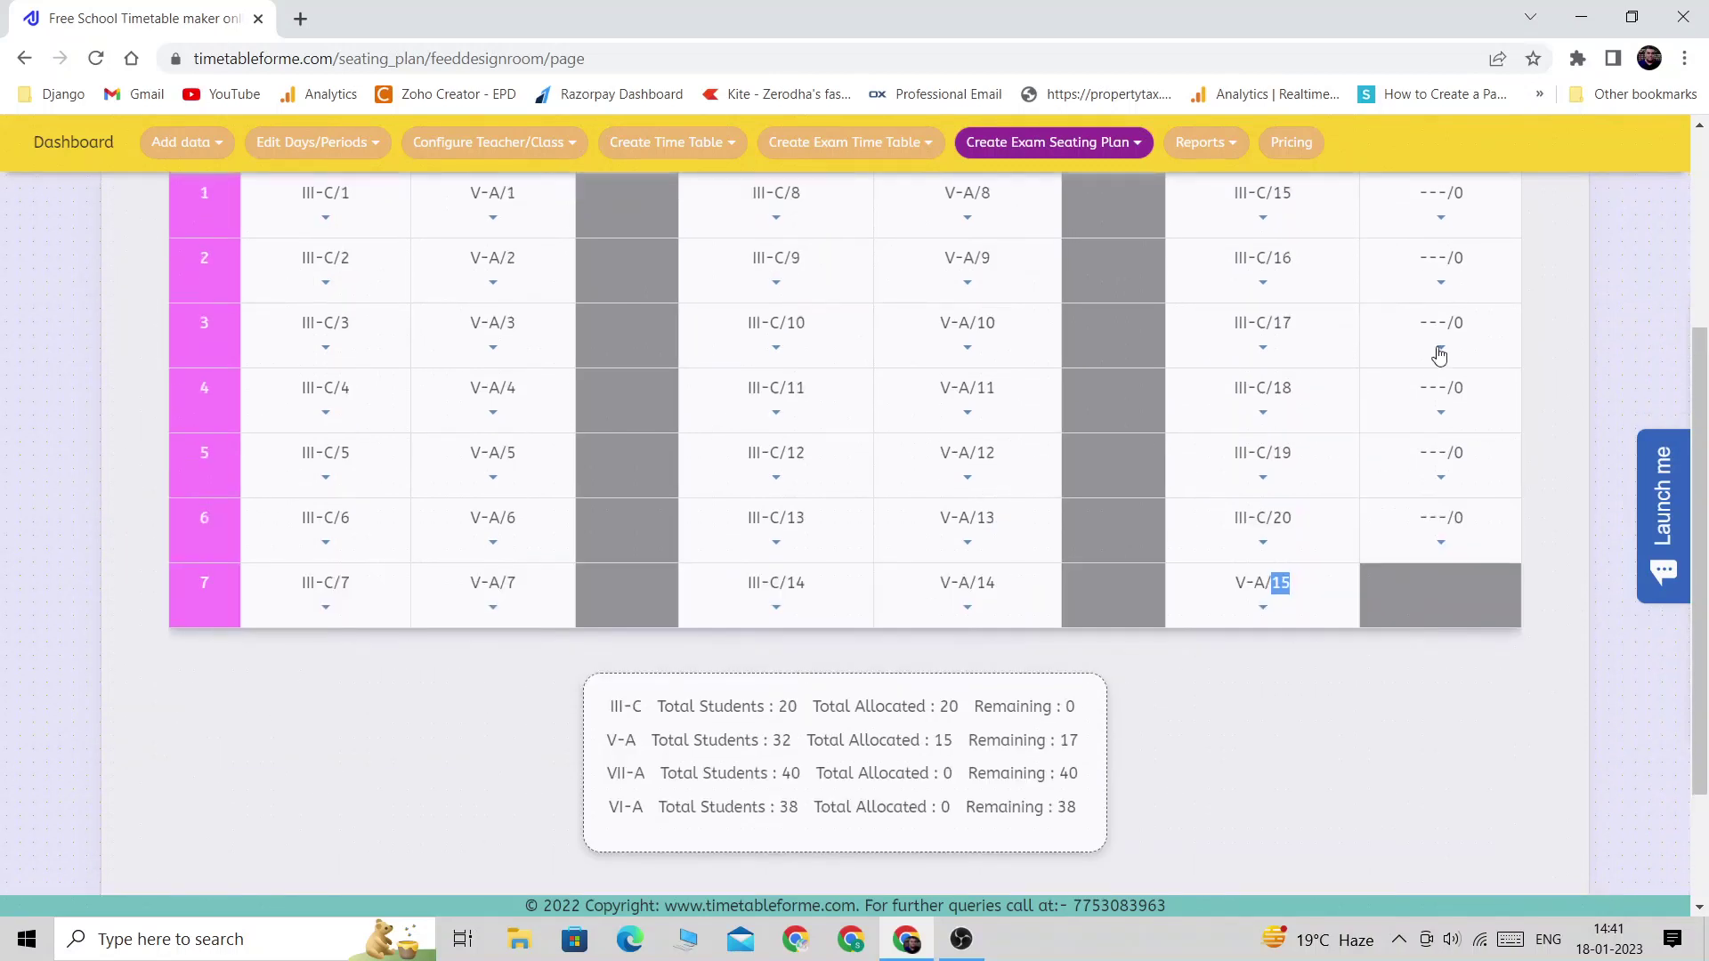
# - Fill the eighth column of room 11's grid with class V-A and check how many V-A students remain
pyautogui.click(1441, 264)
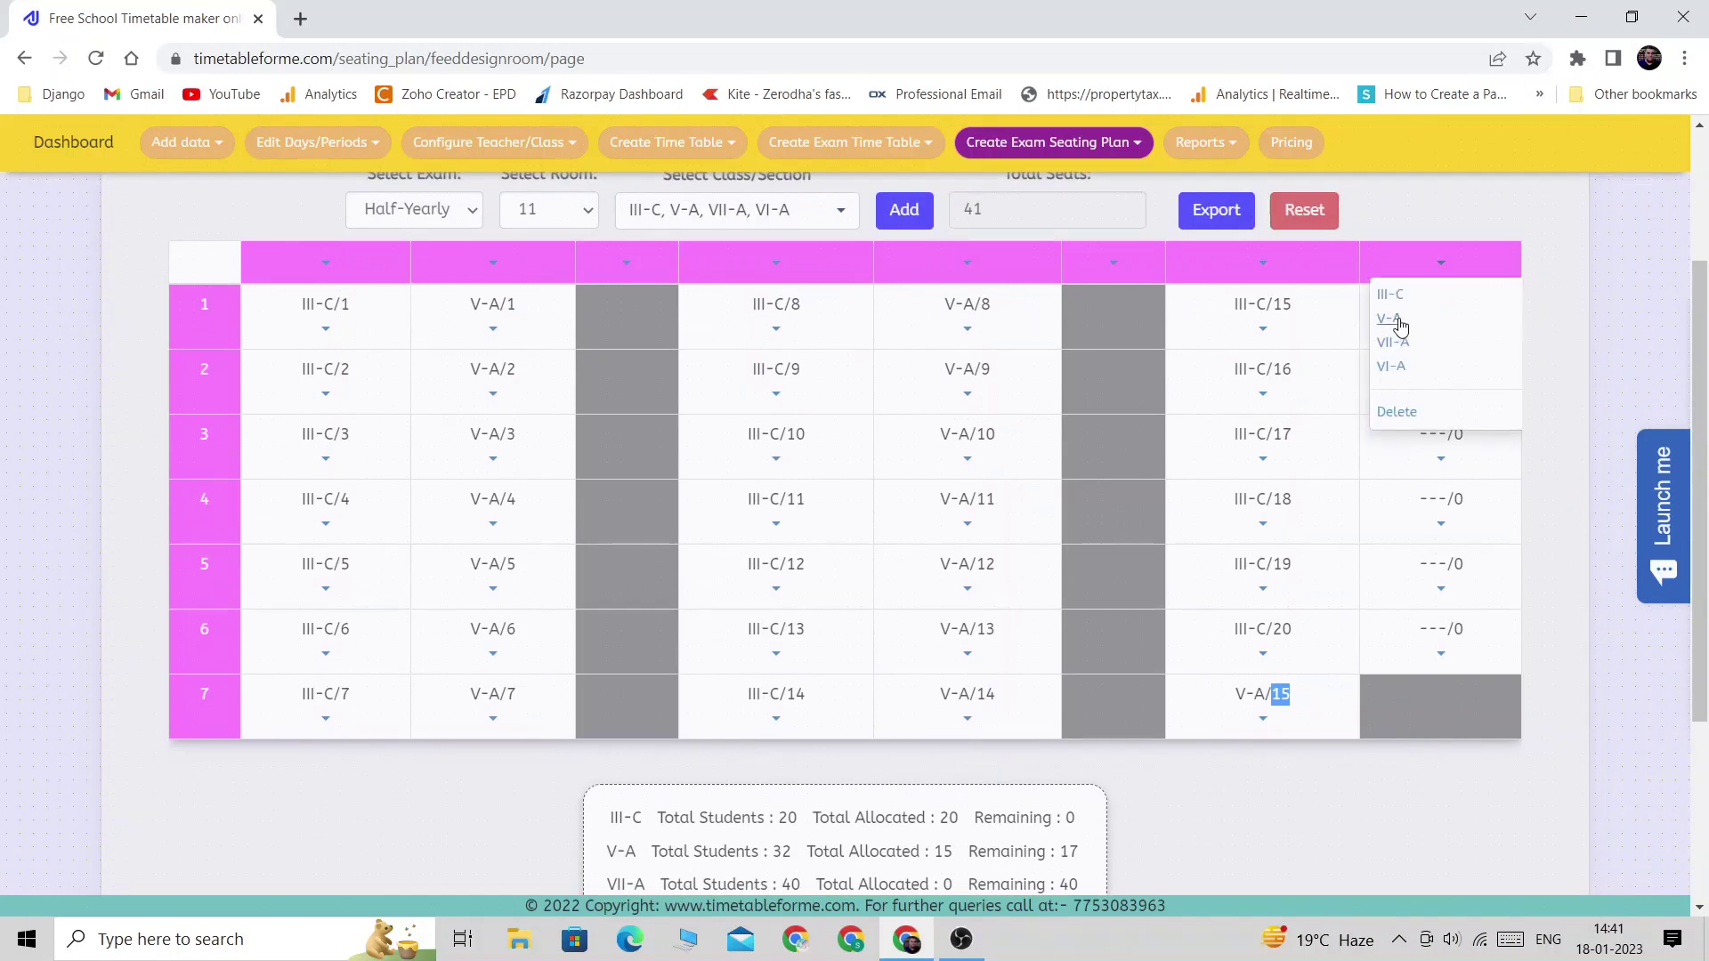
pyautogui.click(1396, 324)
pyautogui.scroll(-1, 1543, 353)
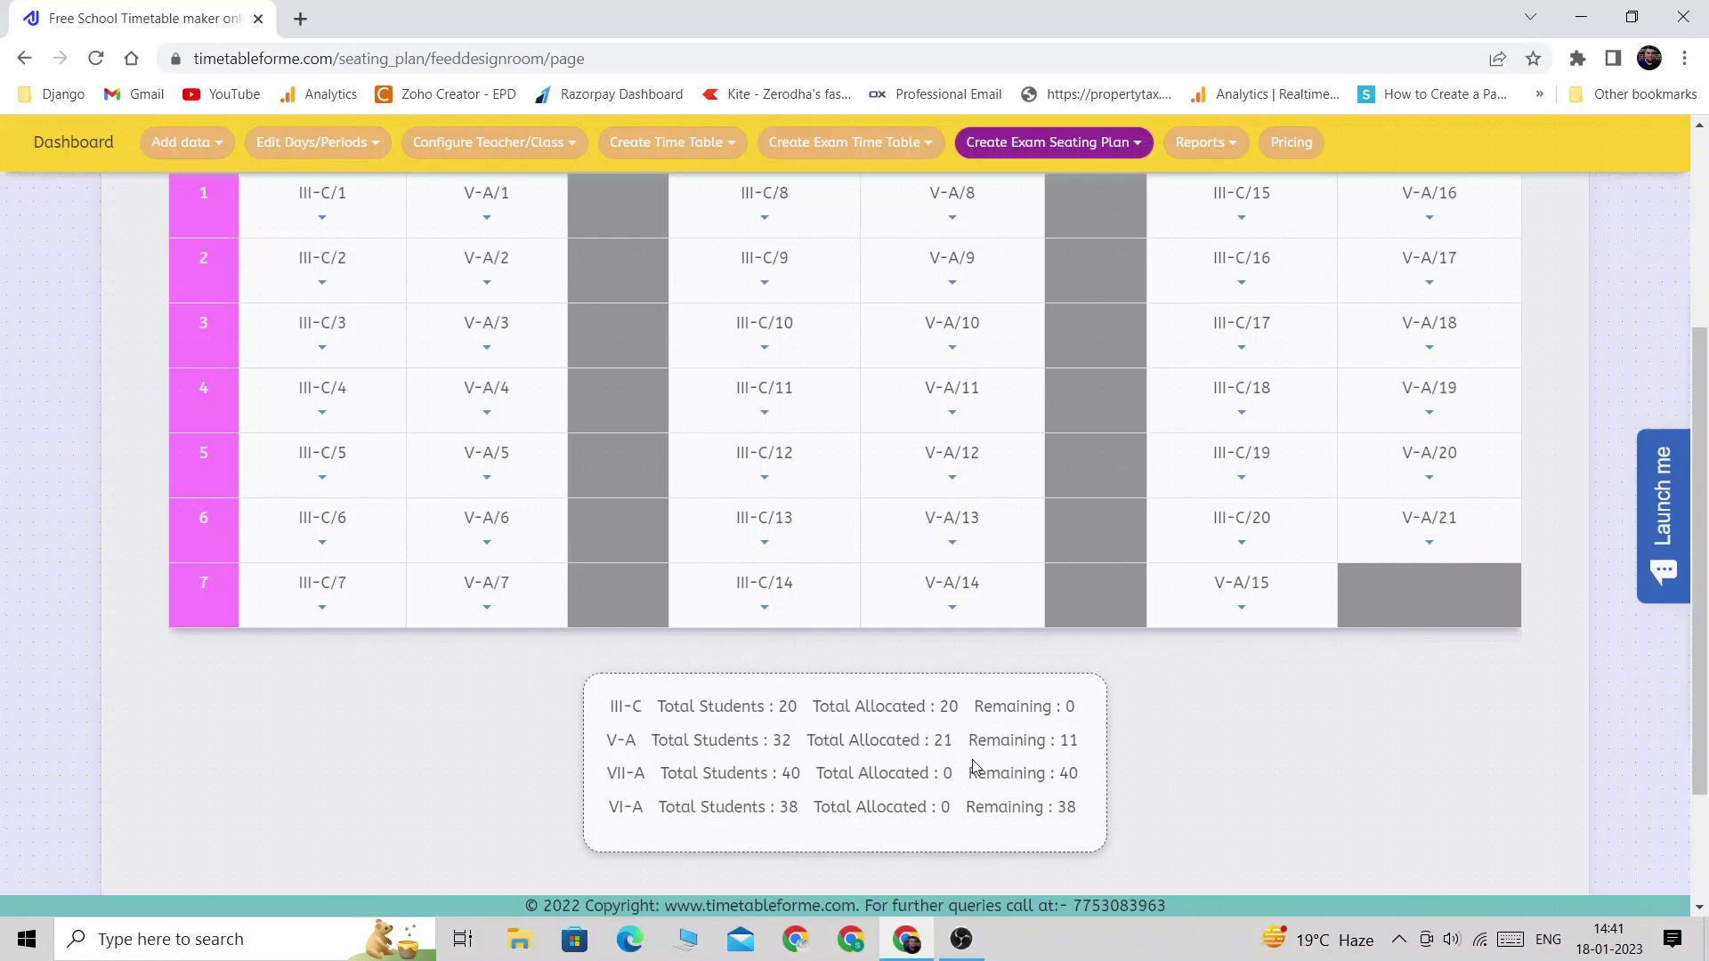
pyautogui.moveTo(1061, 739); pyautogui.dragTo(1101, 741)
pyautogui.scroll(1, 1250, 747)
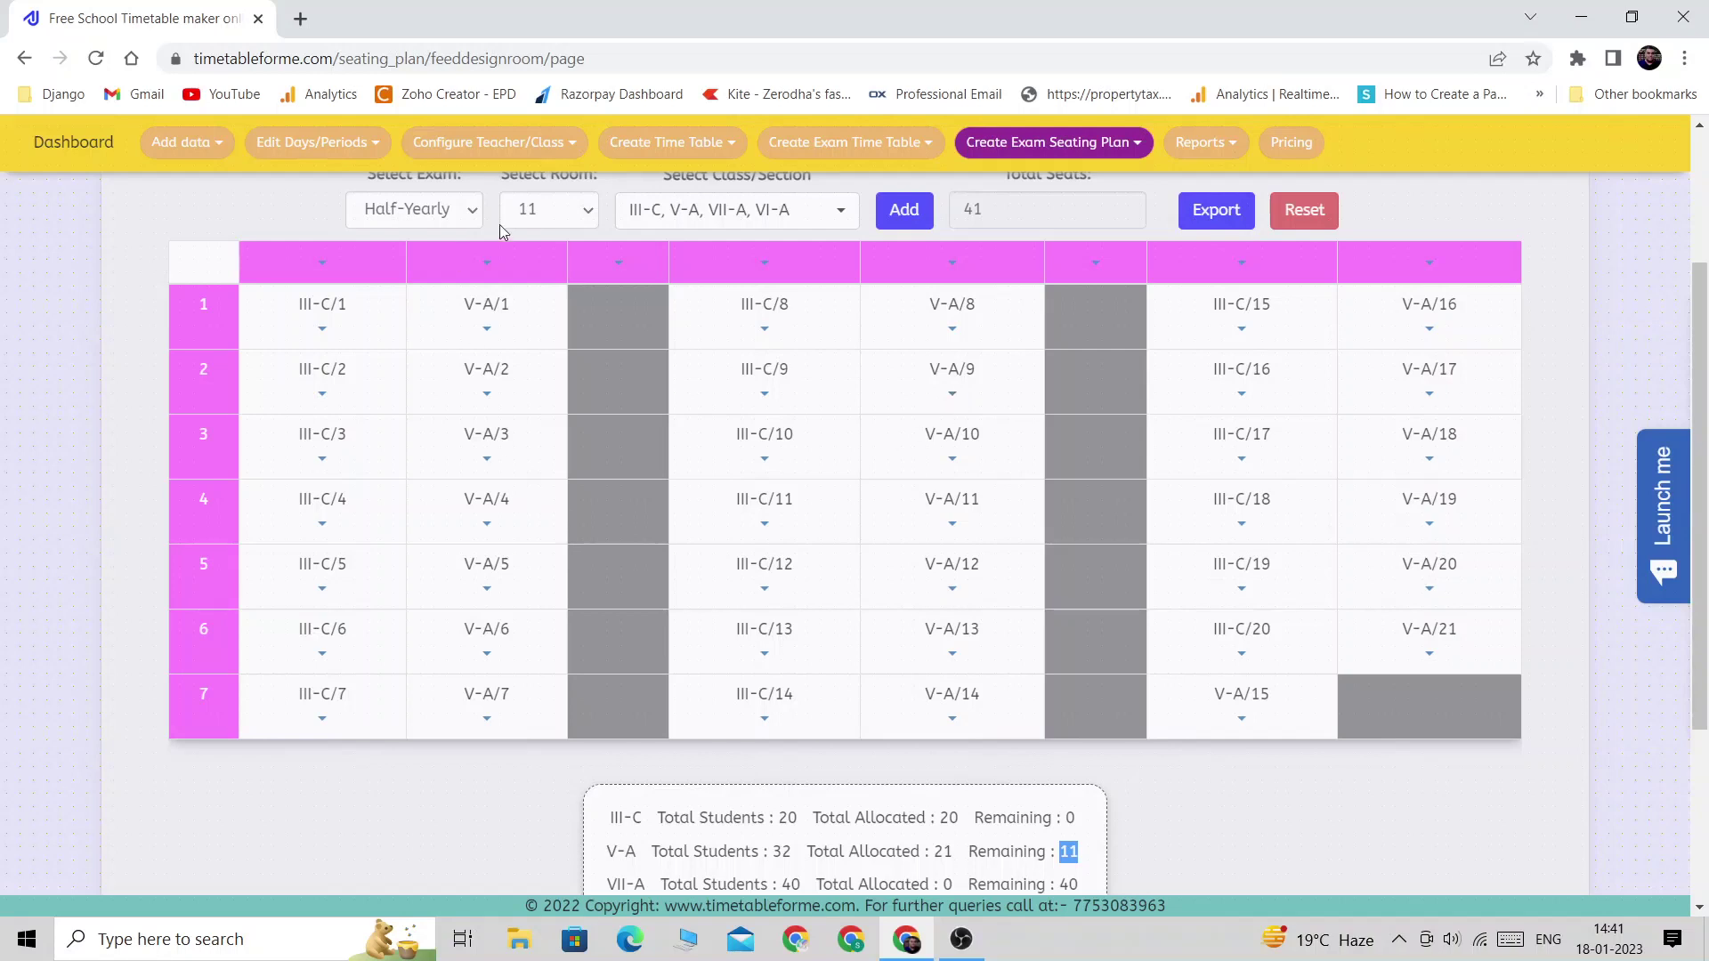
# - View room 12's seat grid and return to room 11's filled plan
pyautogui.click(538, 213)
pyautogui.click(561, 283)
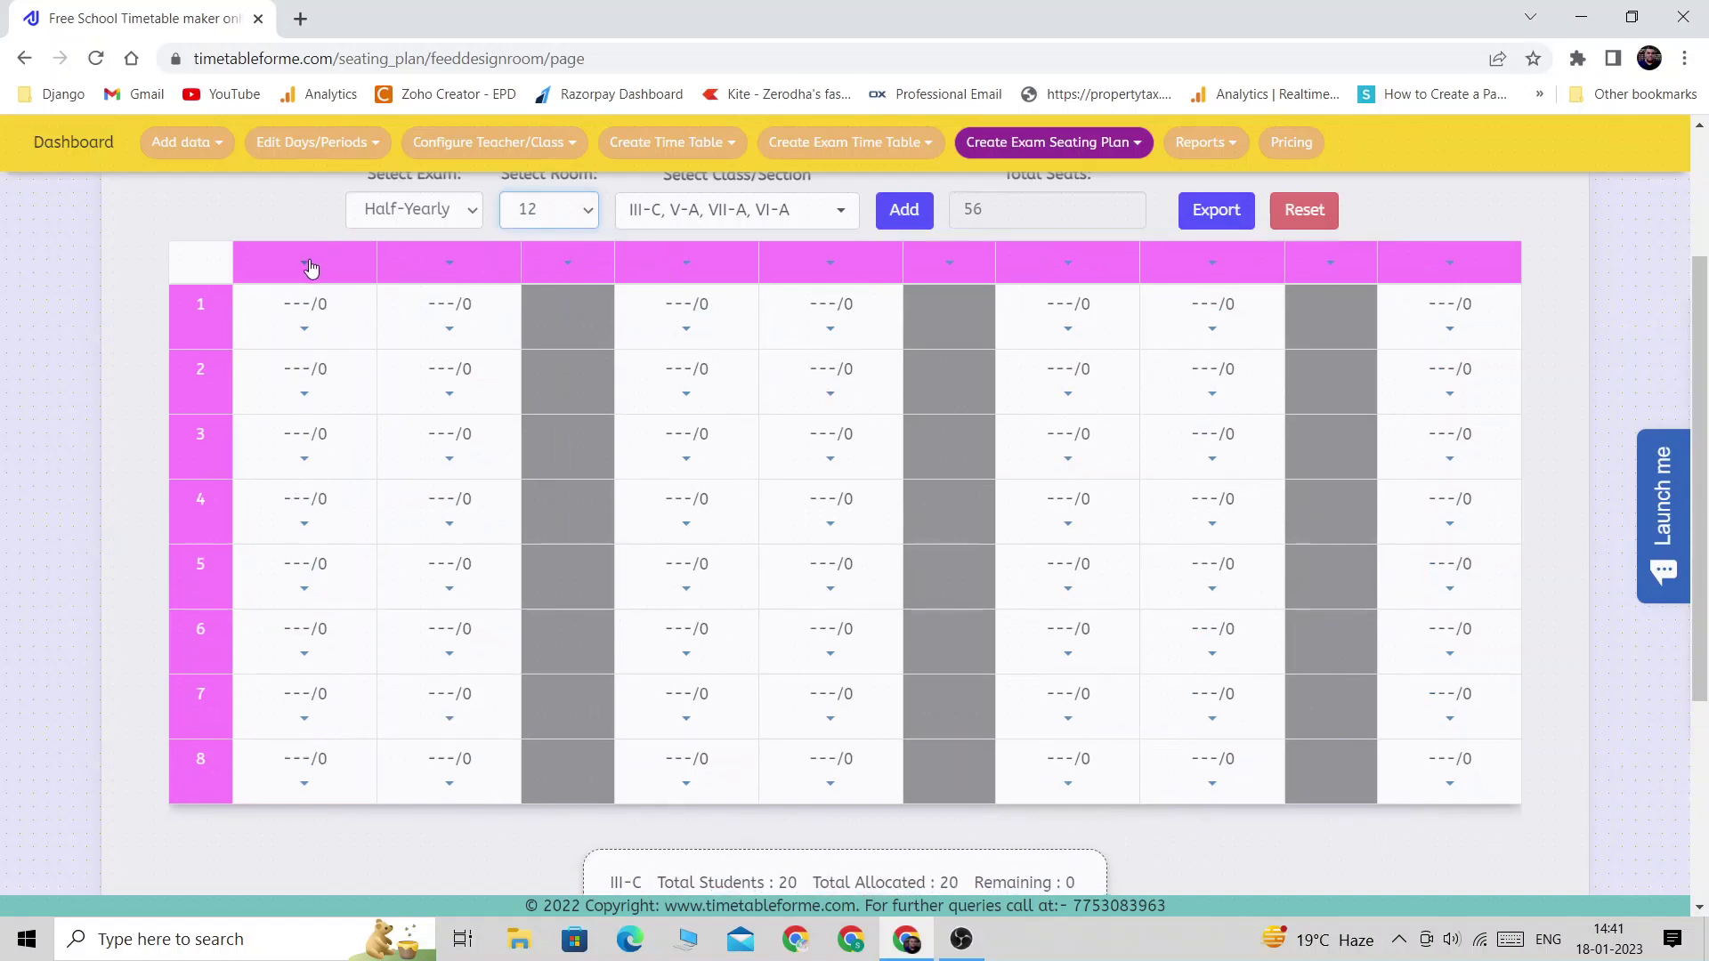
pyautogui.click(525, 214)
pyautogui.click(566, 265)
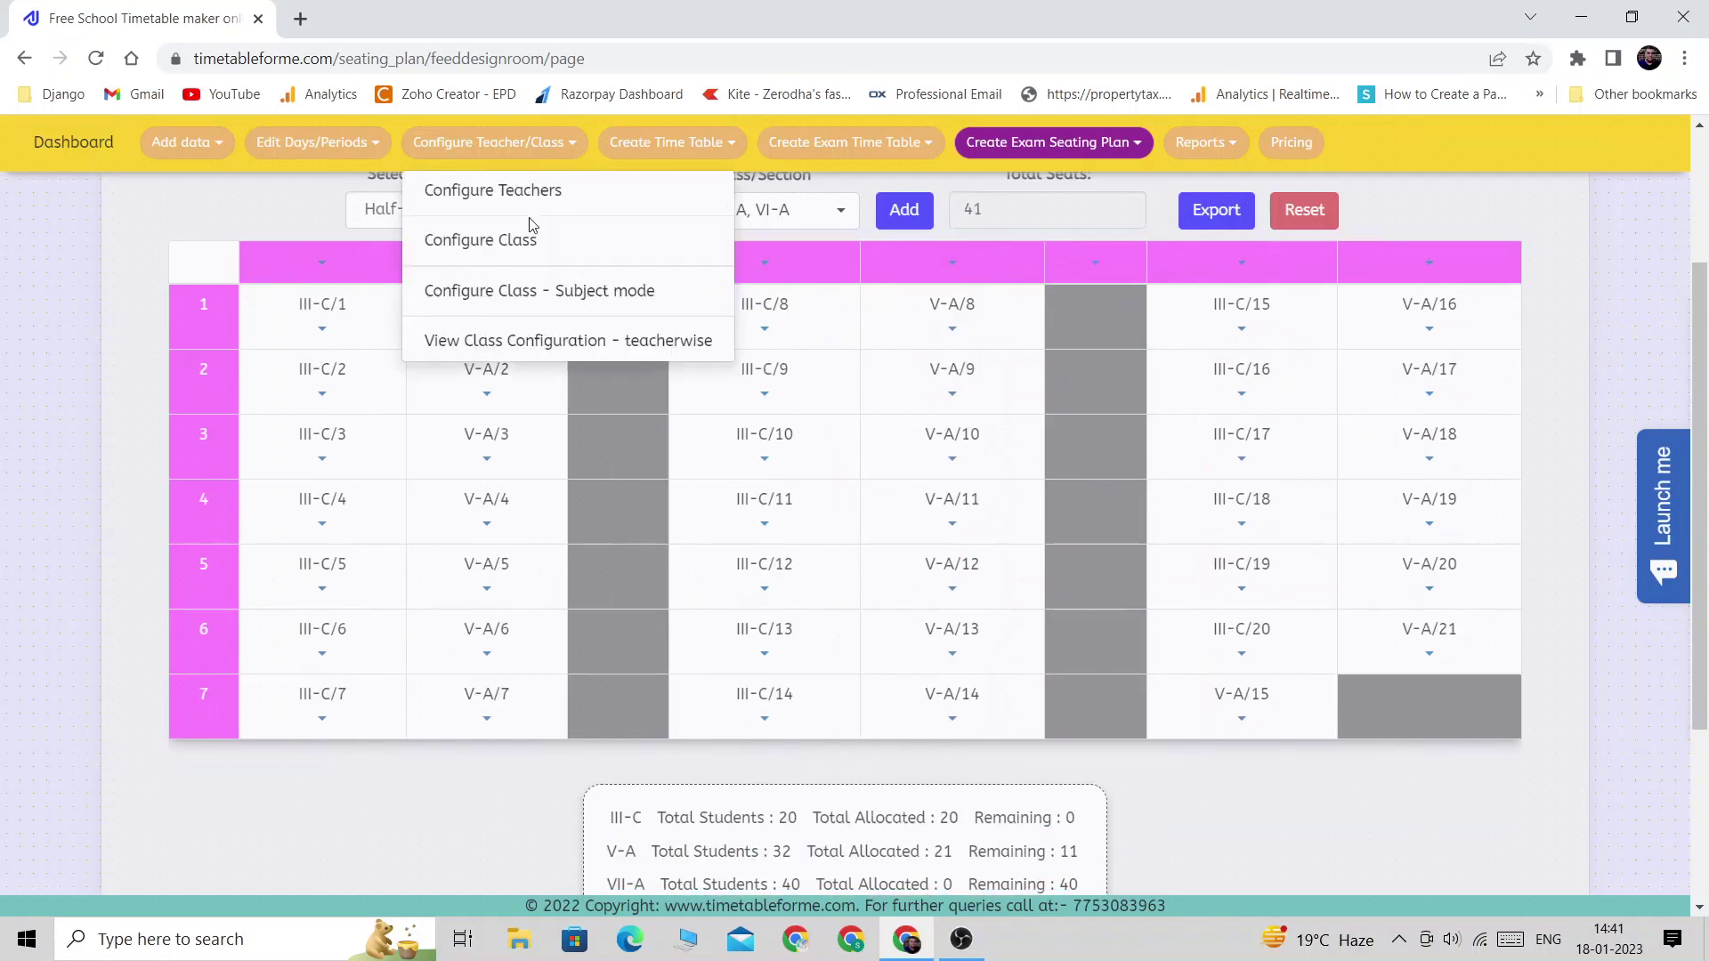
# - Switch the Half-Yearly plan to room 12 and fill its first column with class V-A
pyautogui.click(552, 209)
pyautogui.click(534, 279)
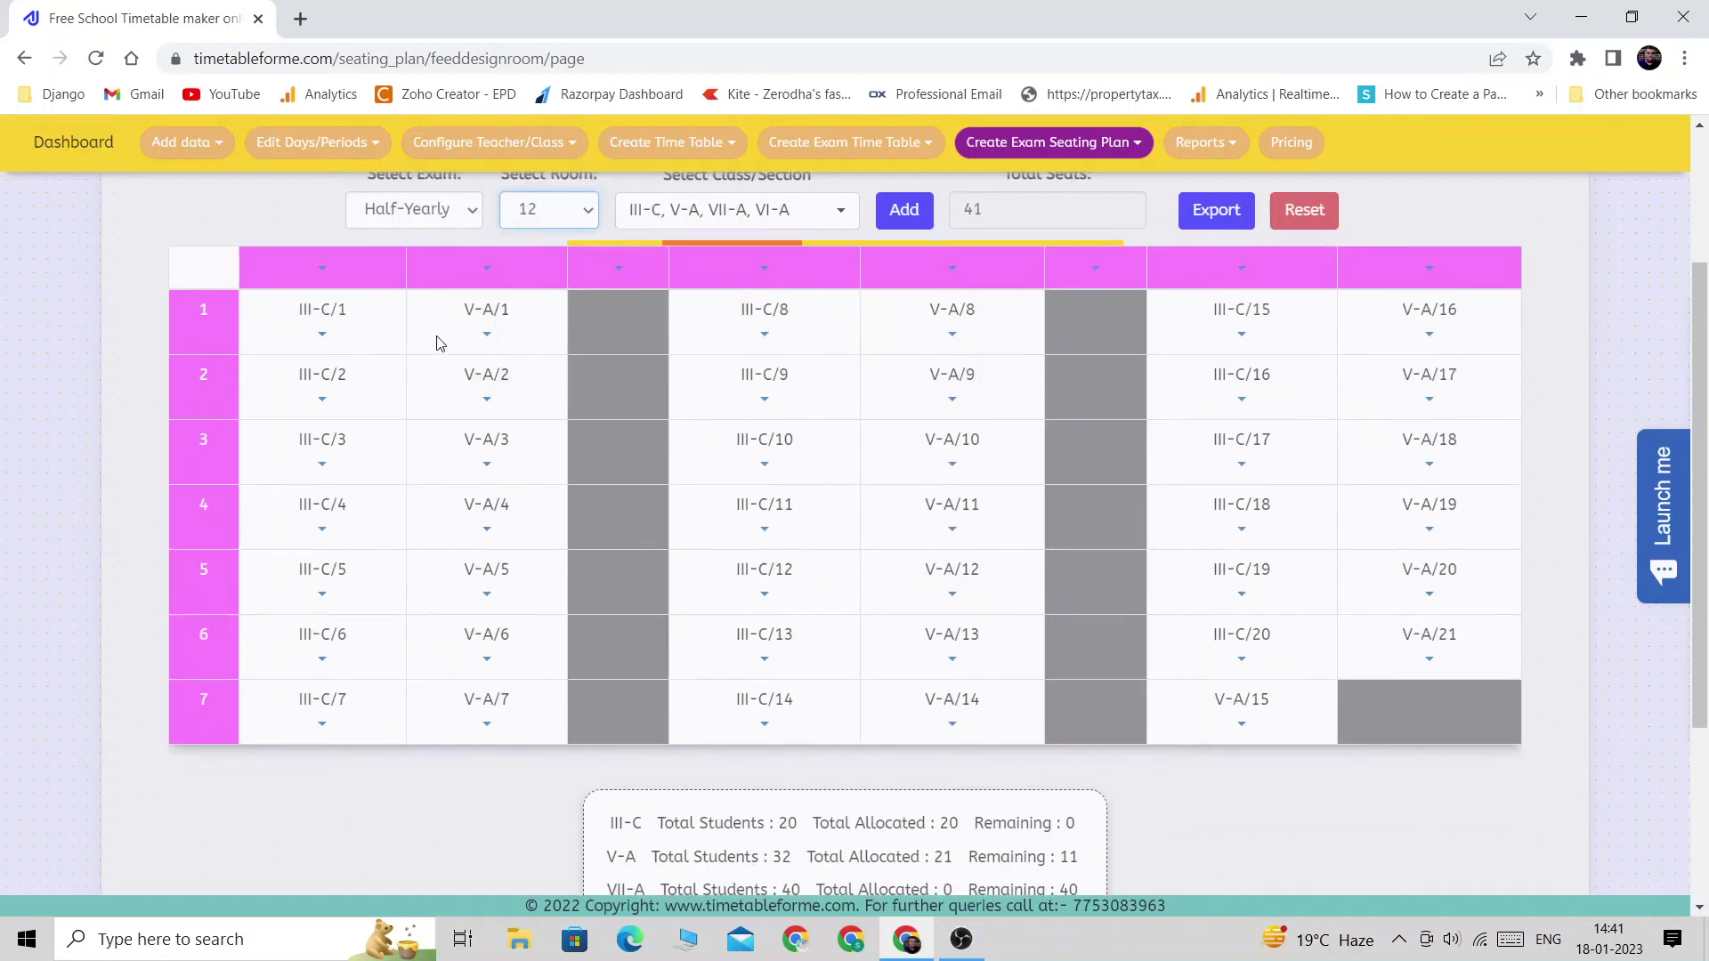
pyautogui.click(309, 273)
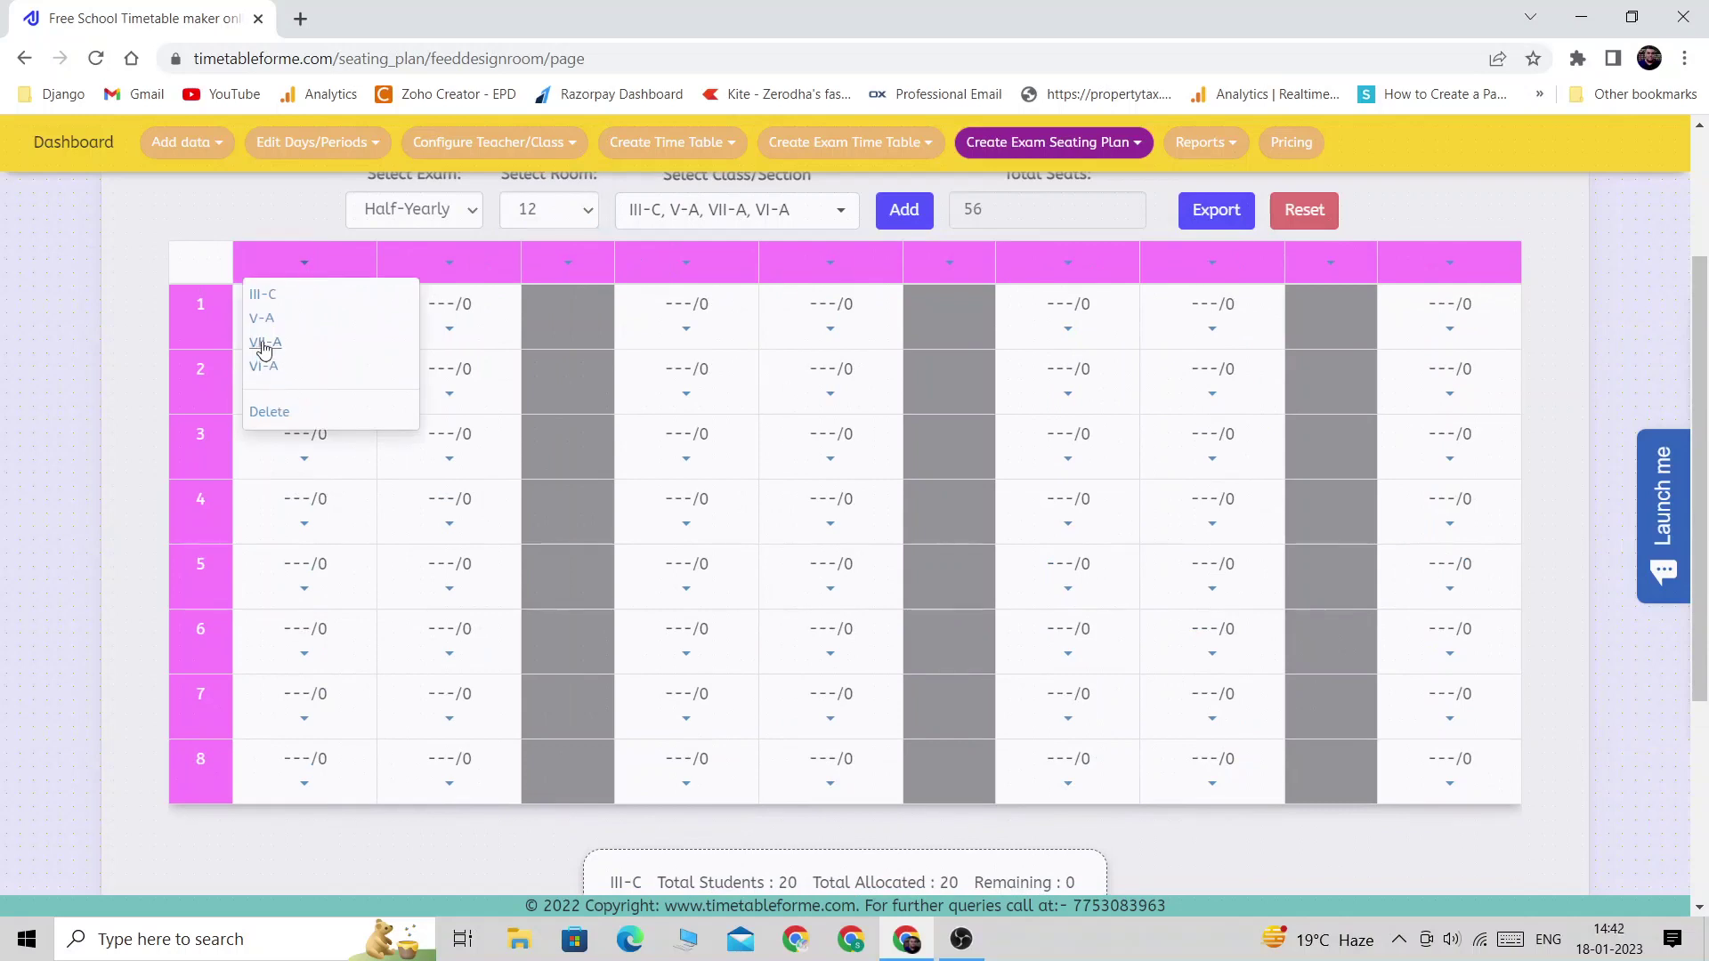
pyautogui.click(259, 324)
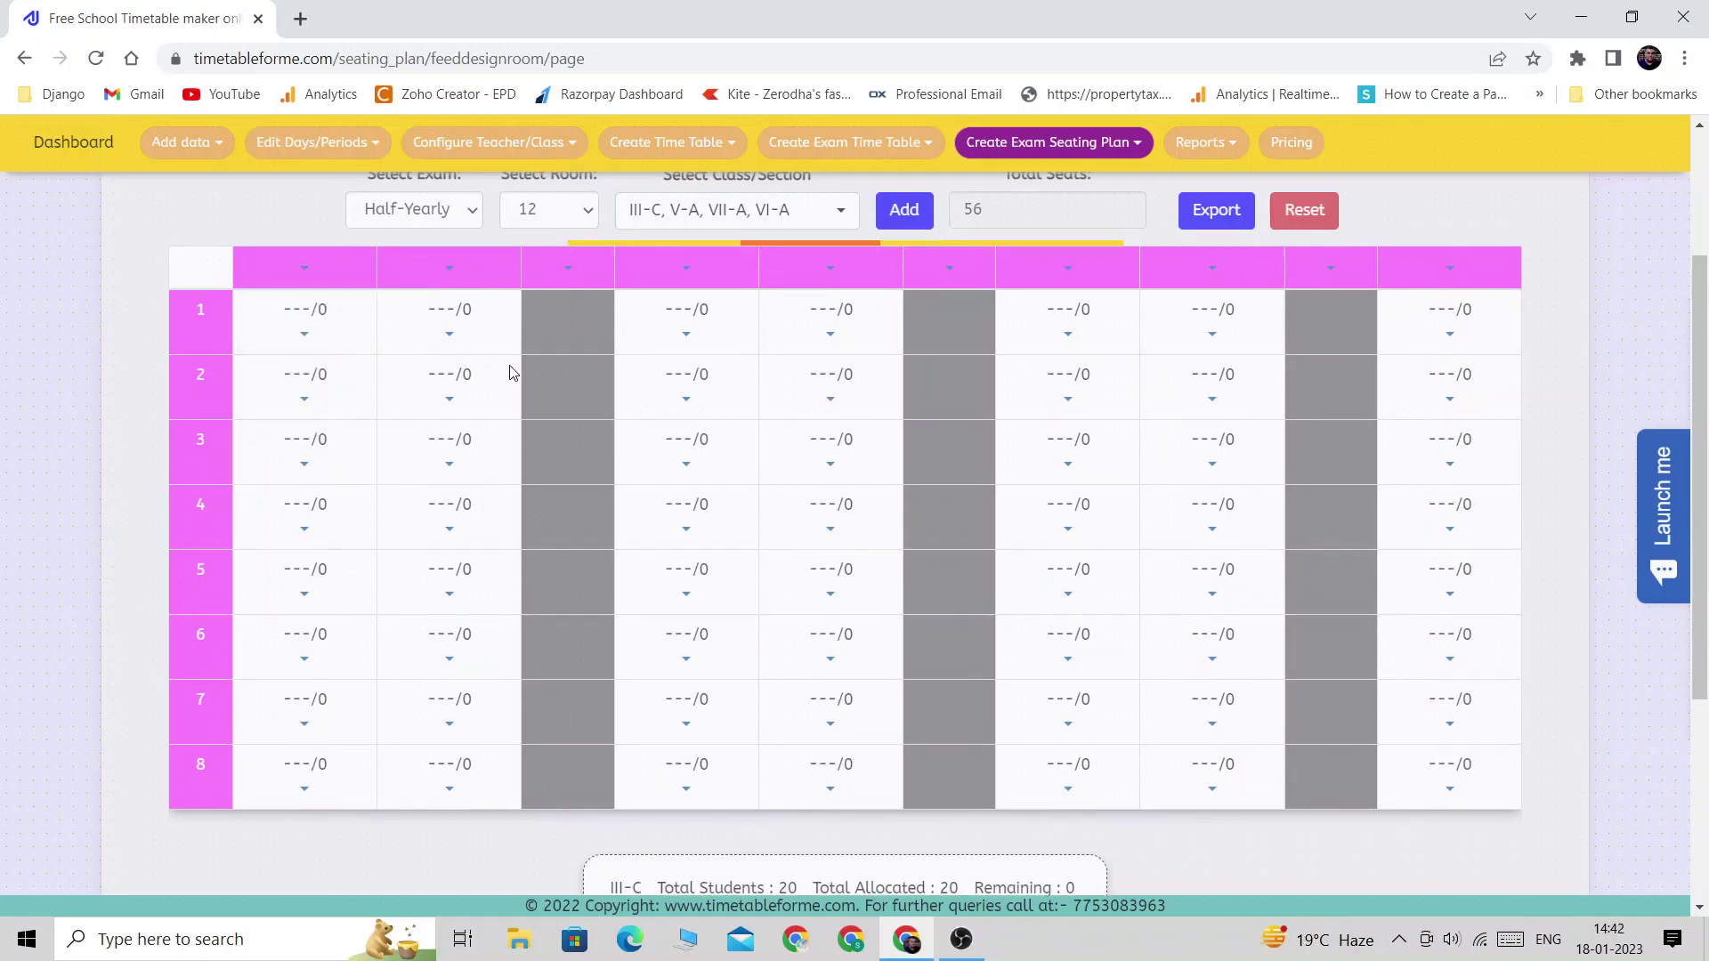
# - Try to fill room 12's second column with class III-C and check how many III-C students remain
pyautogui.click(465, 261)
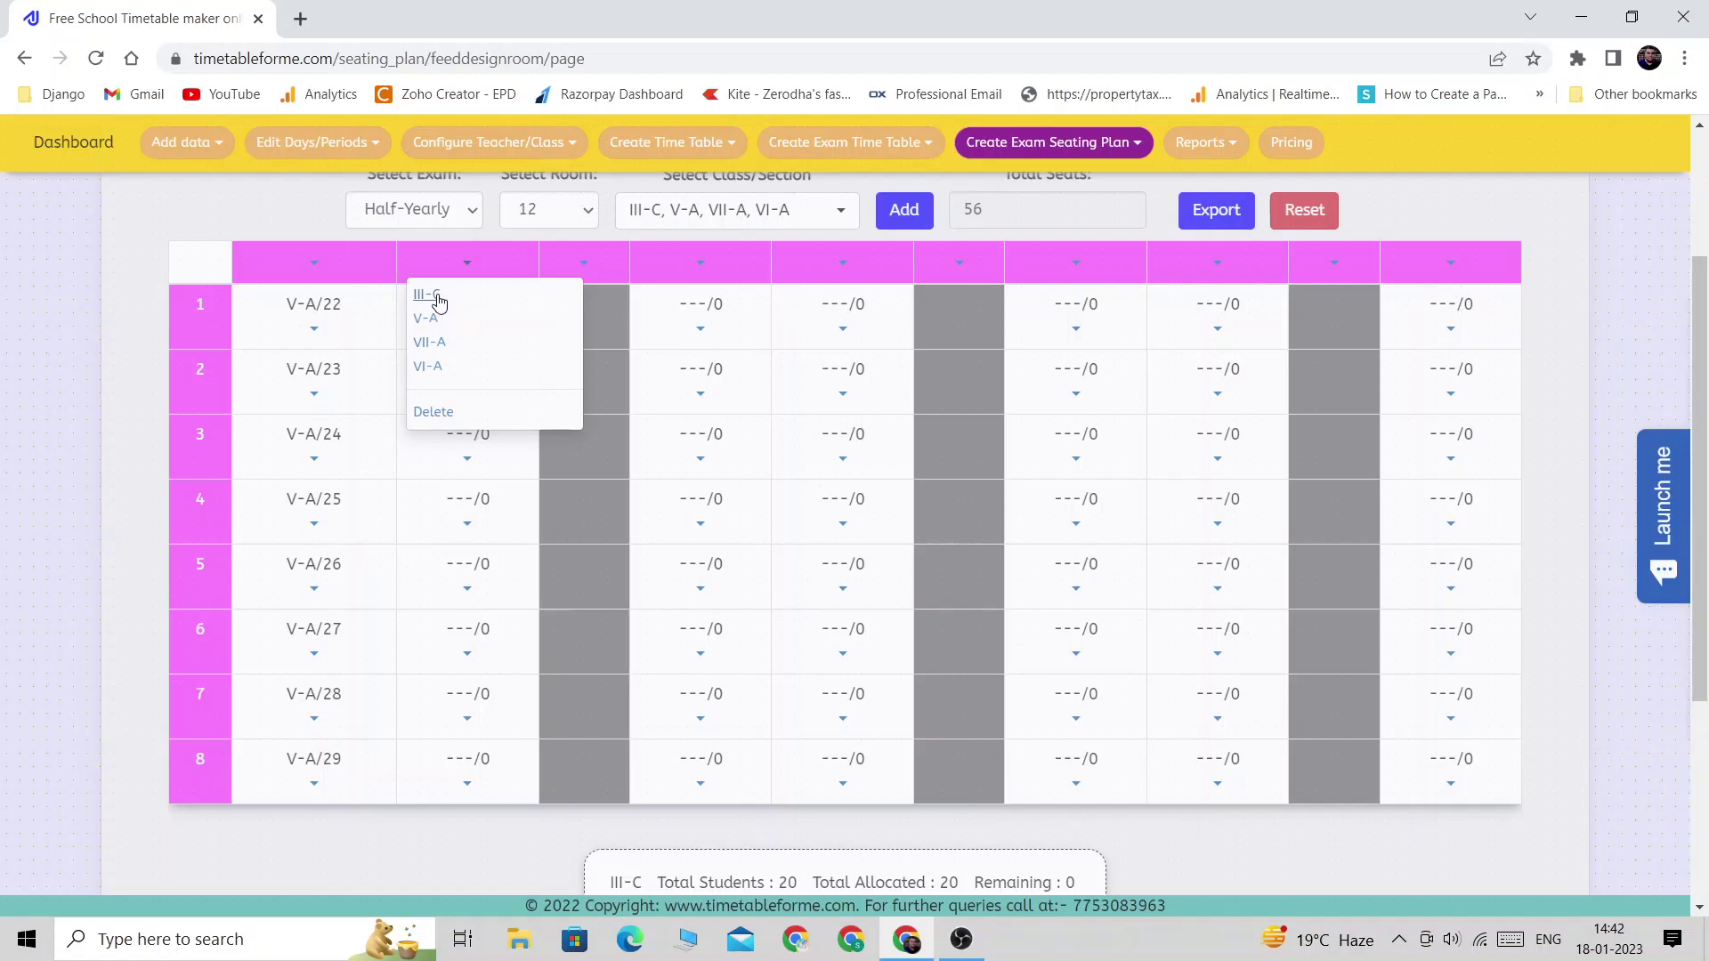
pyautogui.click(438, 301)
pyautogui.click(480, 294)
pyautogui.click(419, 299)
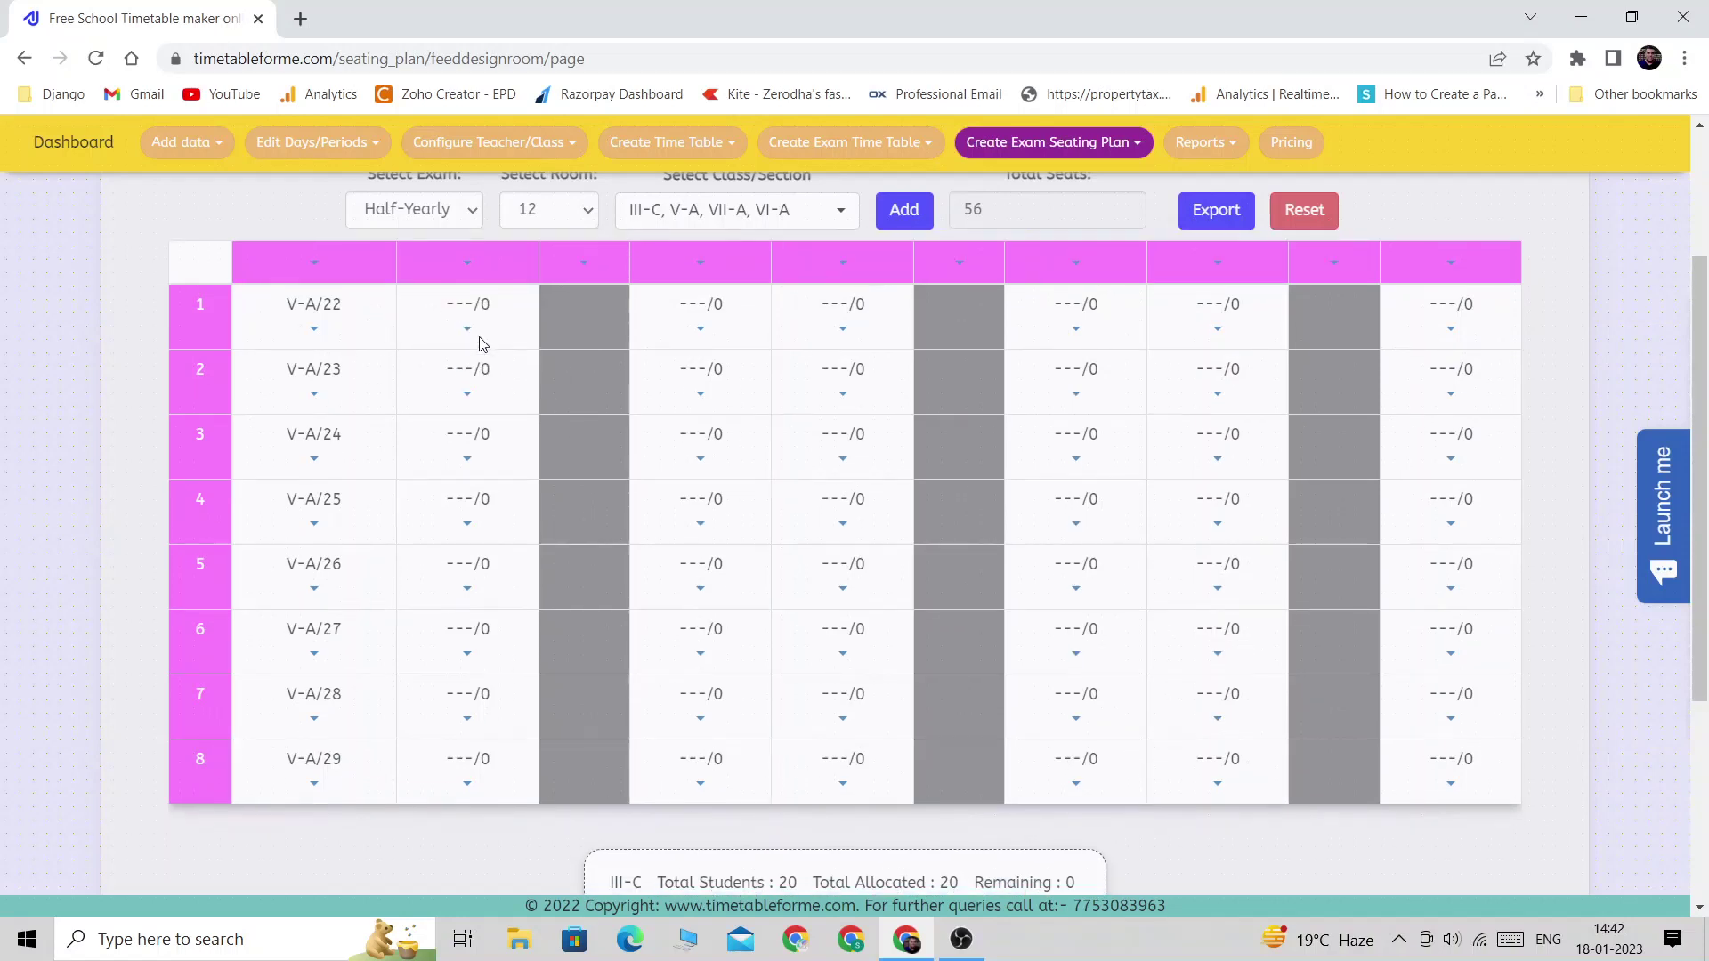
pyautogui.scroll(-2, 482, 345)
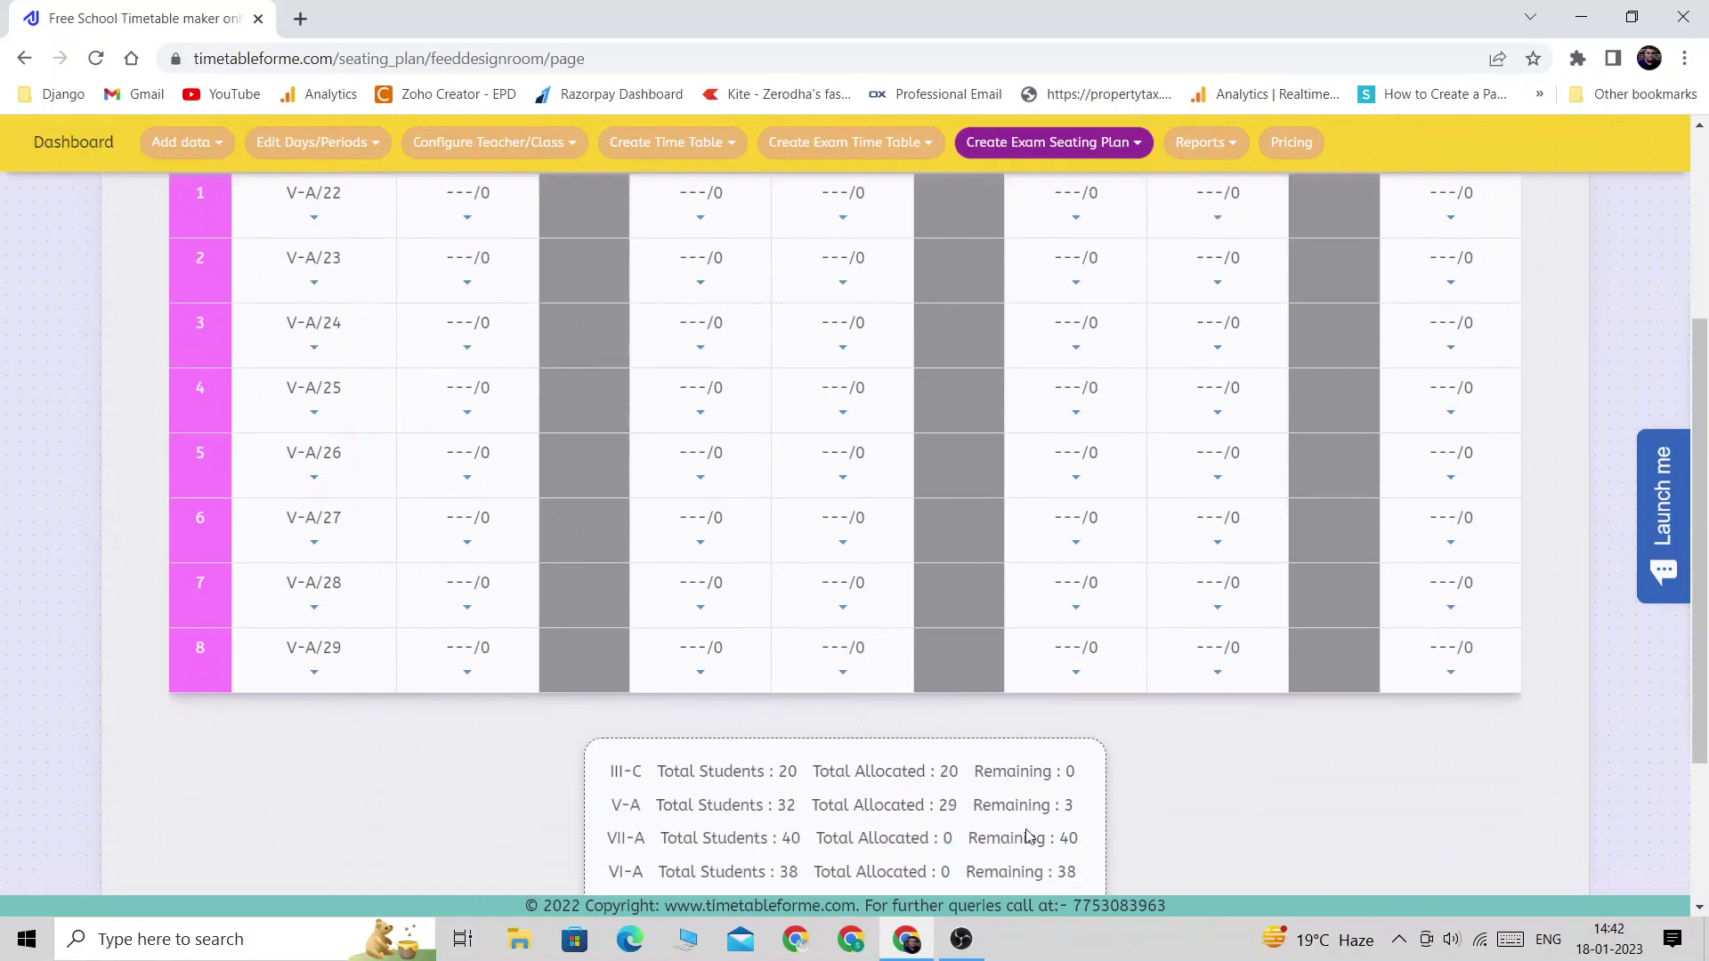
pyautogui.moveTo(1063, 773); pyautogui.dragTo(1114, 782)
pyautogui.scroll(2, 1118, 783)
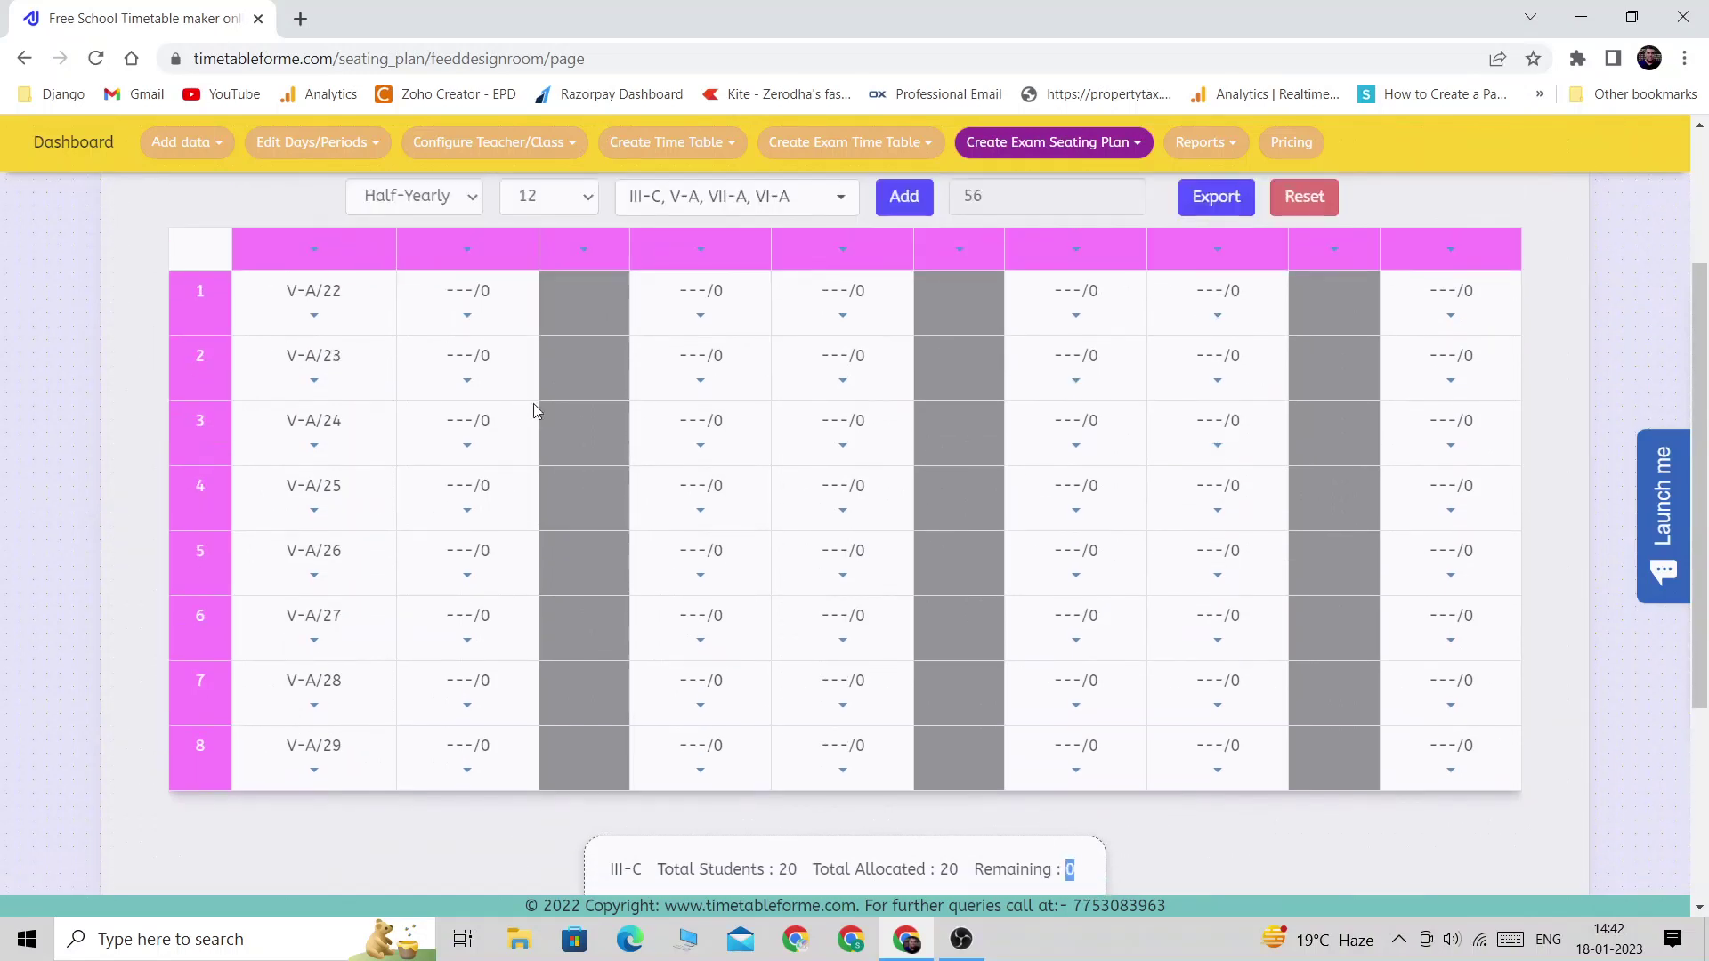
# - Fill room 12's second column with class VII-A and its fourth column, after the first aisle, with class V-A
pyautogui.click(466, 264)
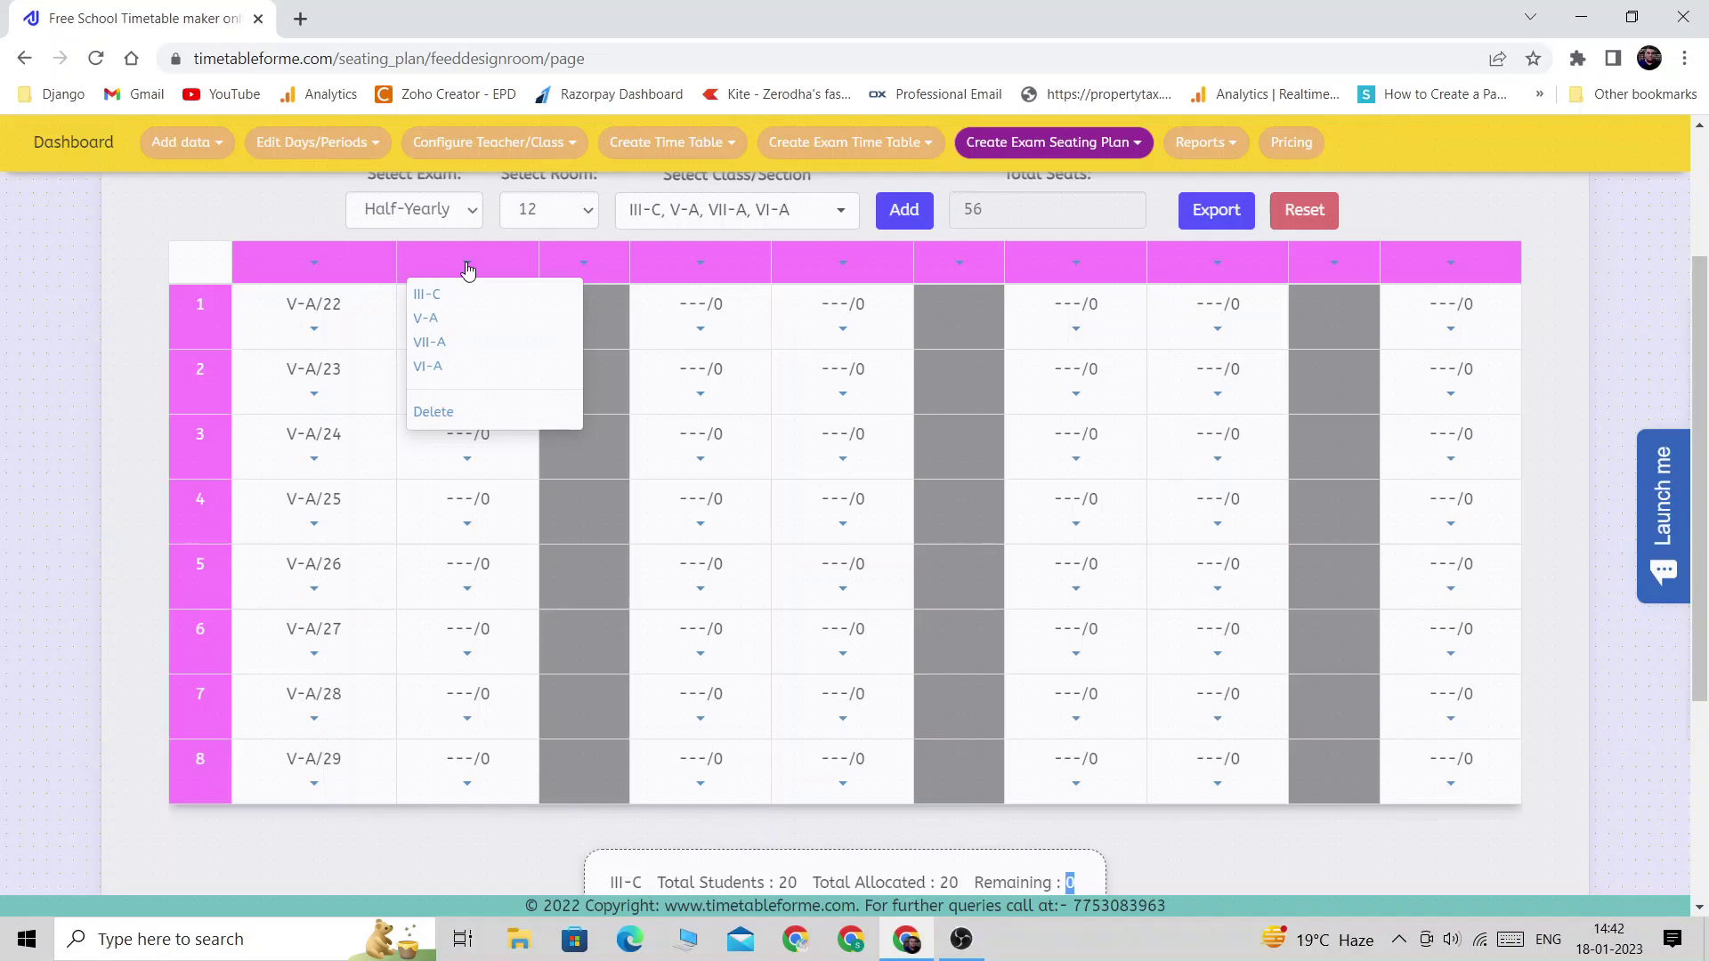
pyautogui.click(439, 349)
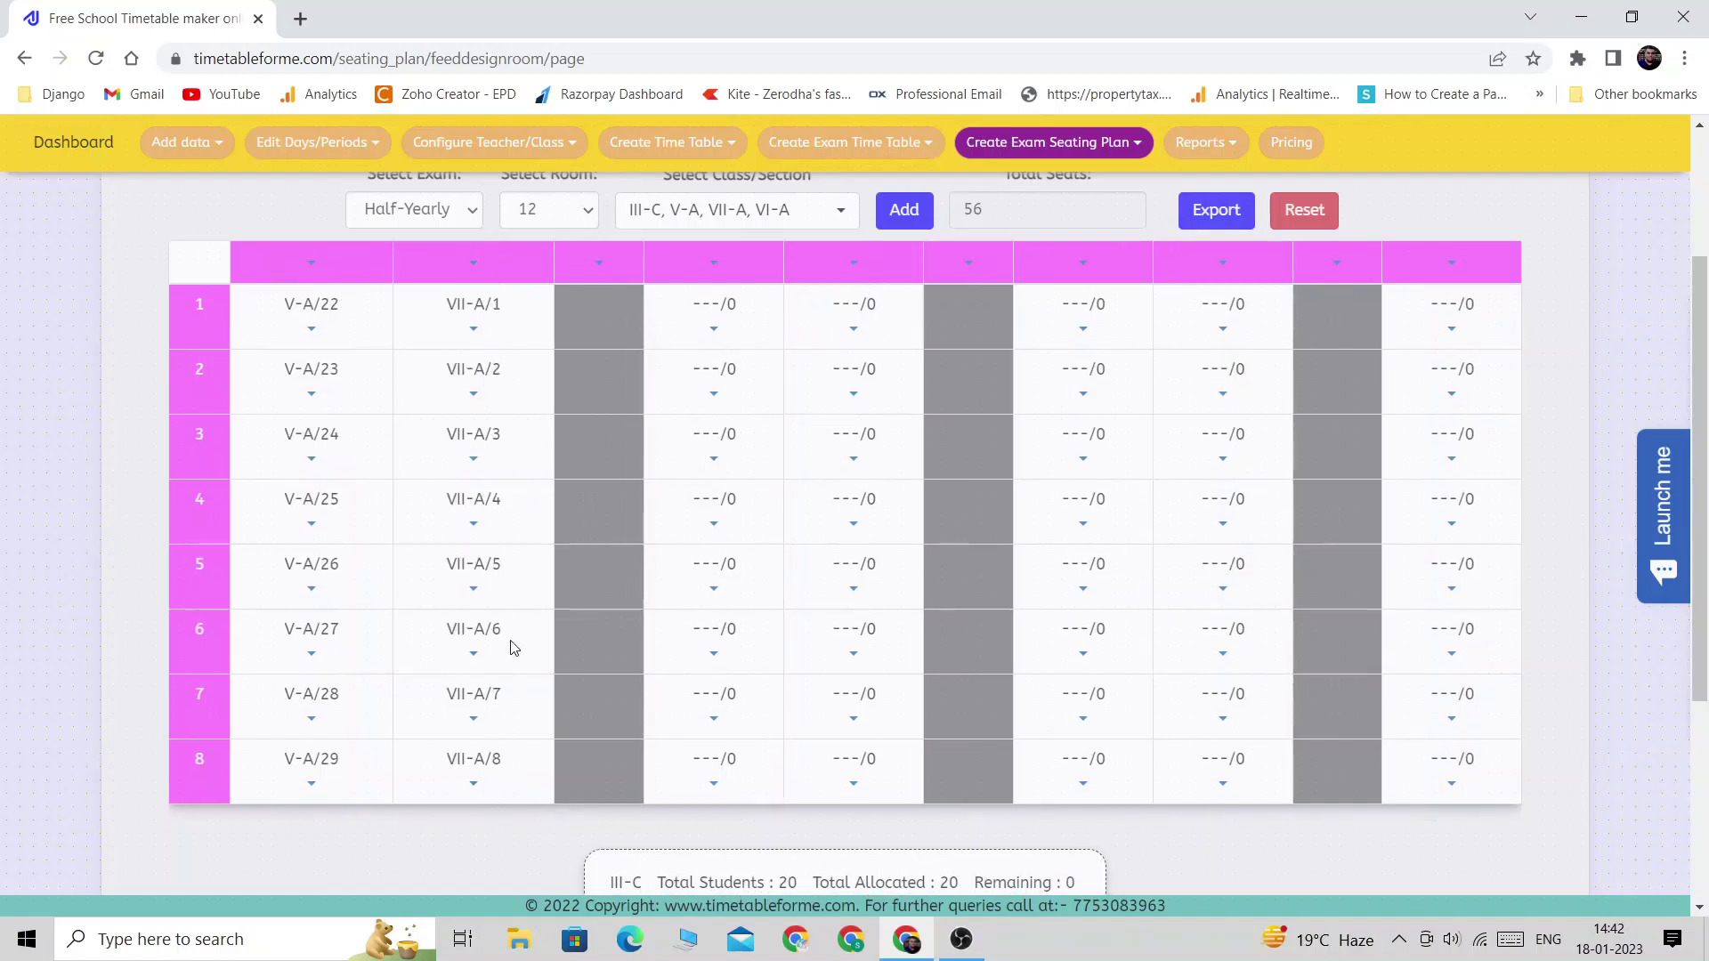
pyautogui.click(715, 263)
pyautogui.click(669, 322)
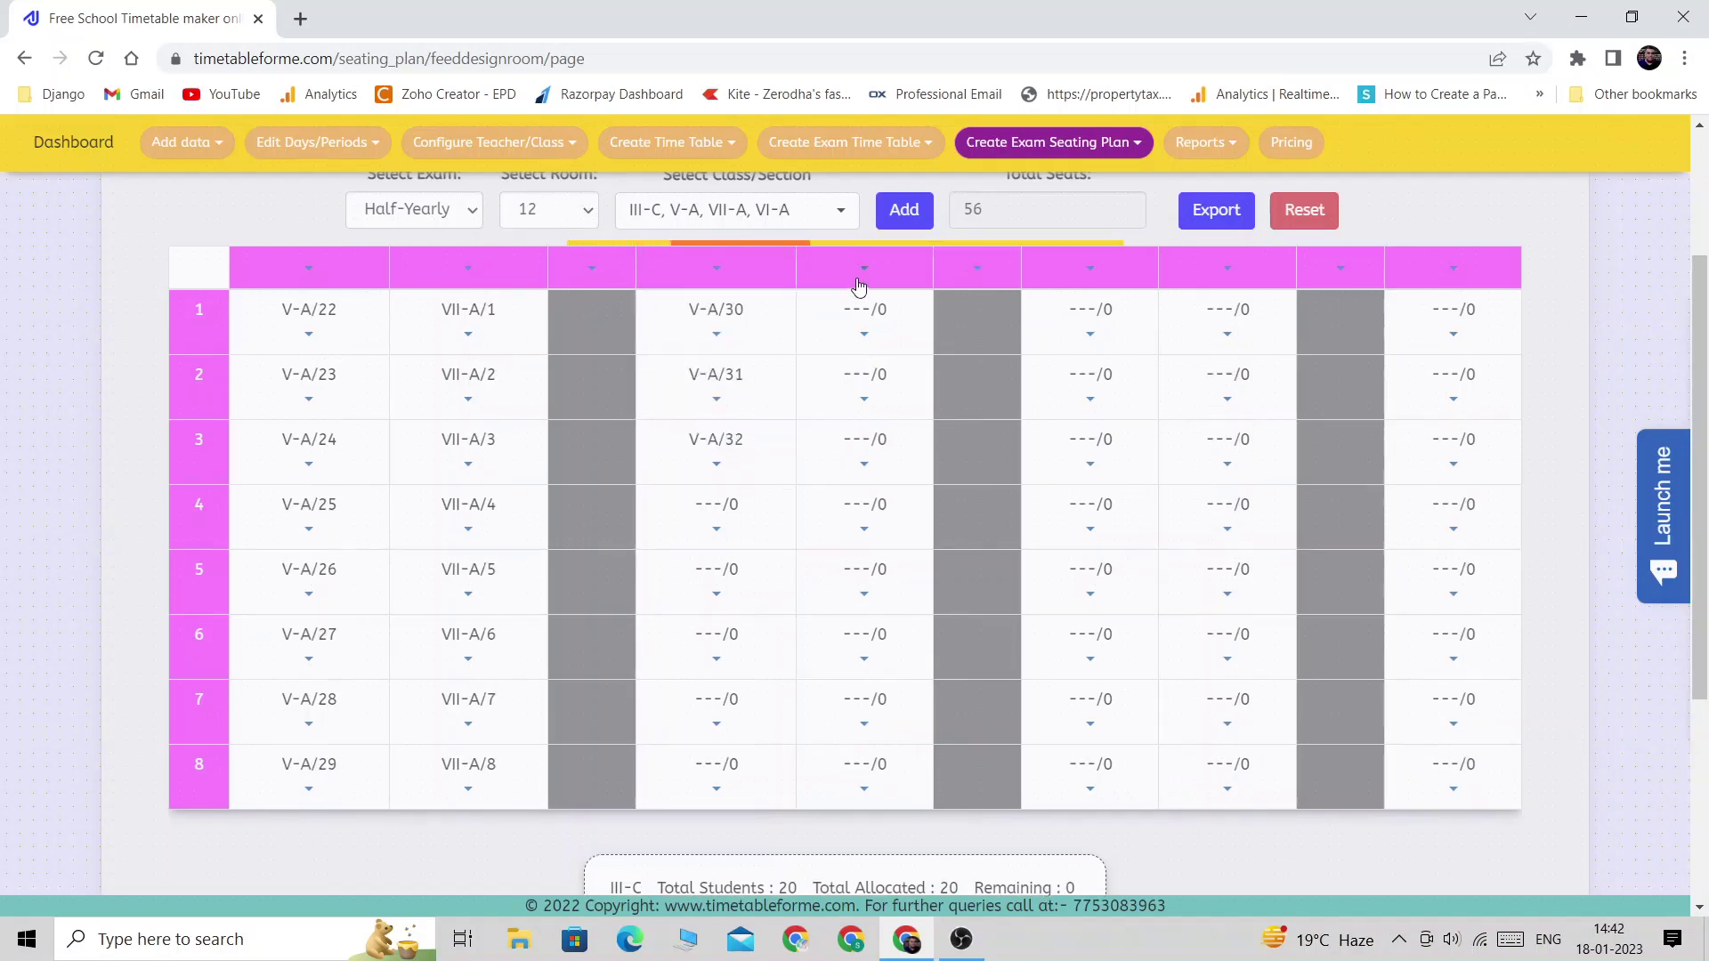
# - Check the last V-A roll number seated in the fourth column against the class's total allocated in the summary
pyautogui.moveTo(729, 433); pyautogui.dragTo(766, 431)
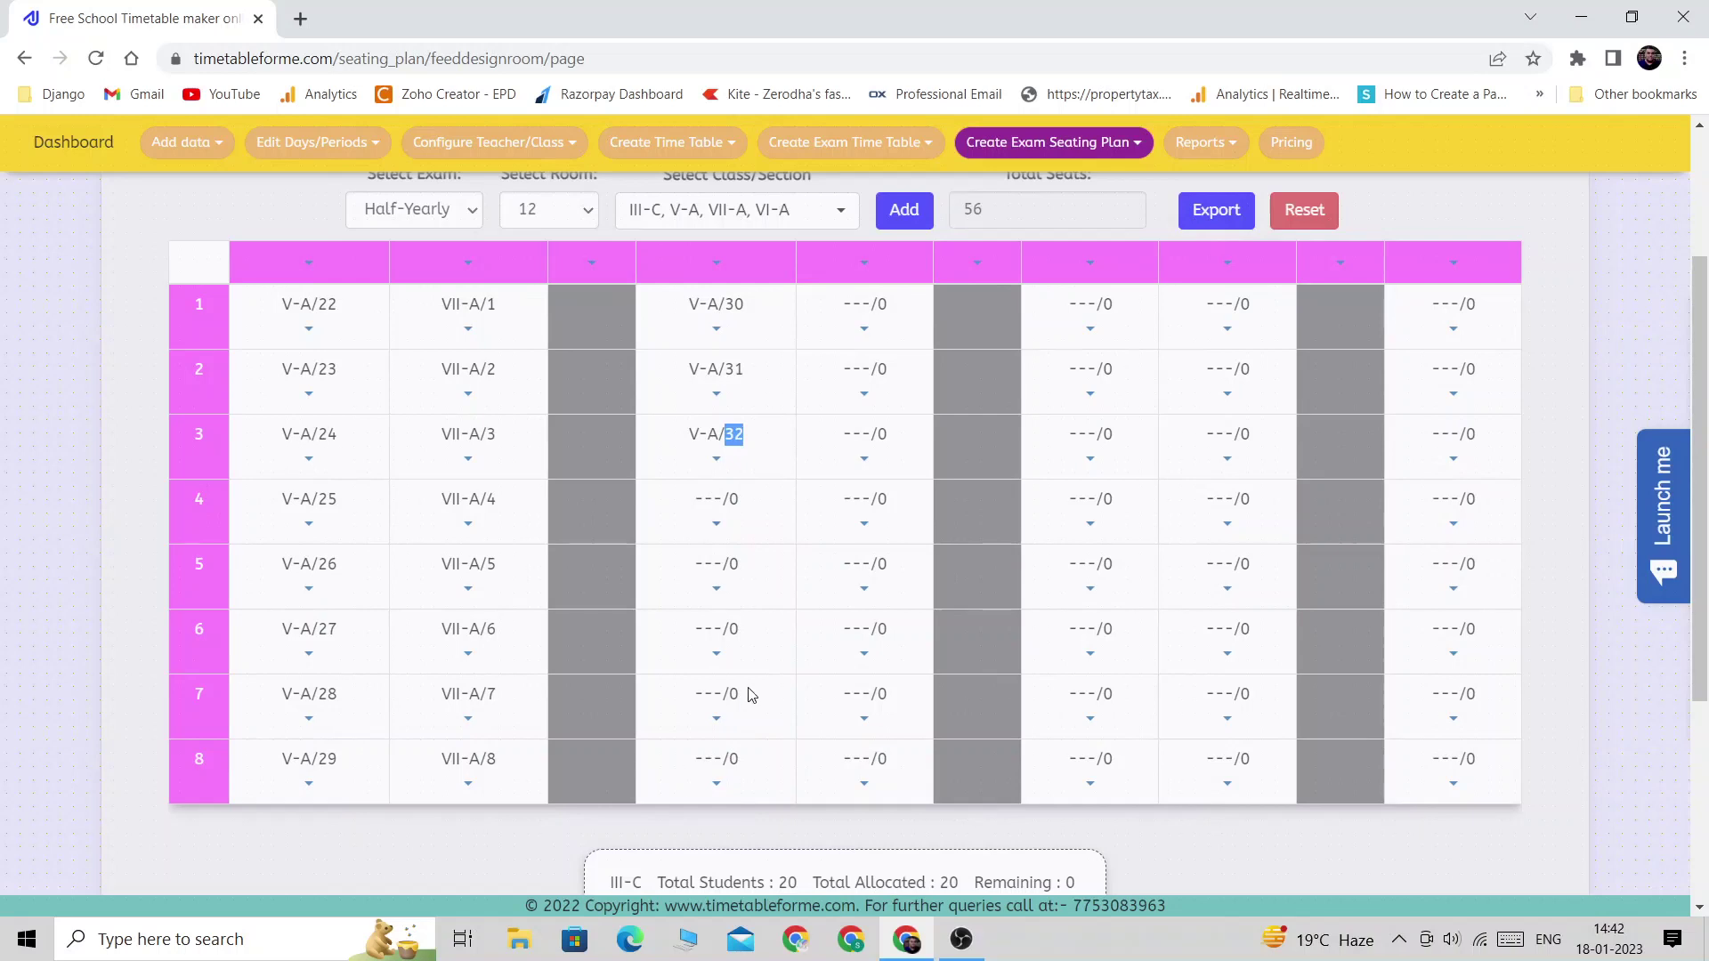
pyautogui.scroll(-1, 814, 534)
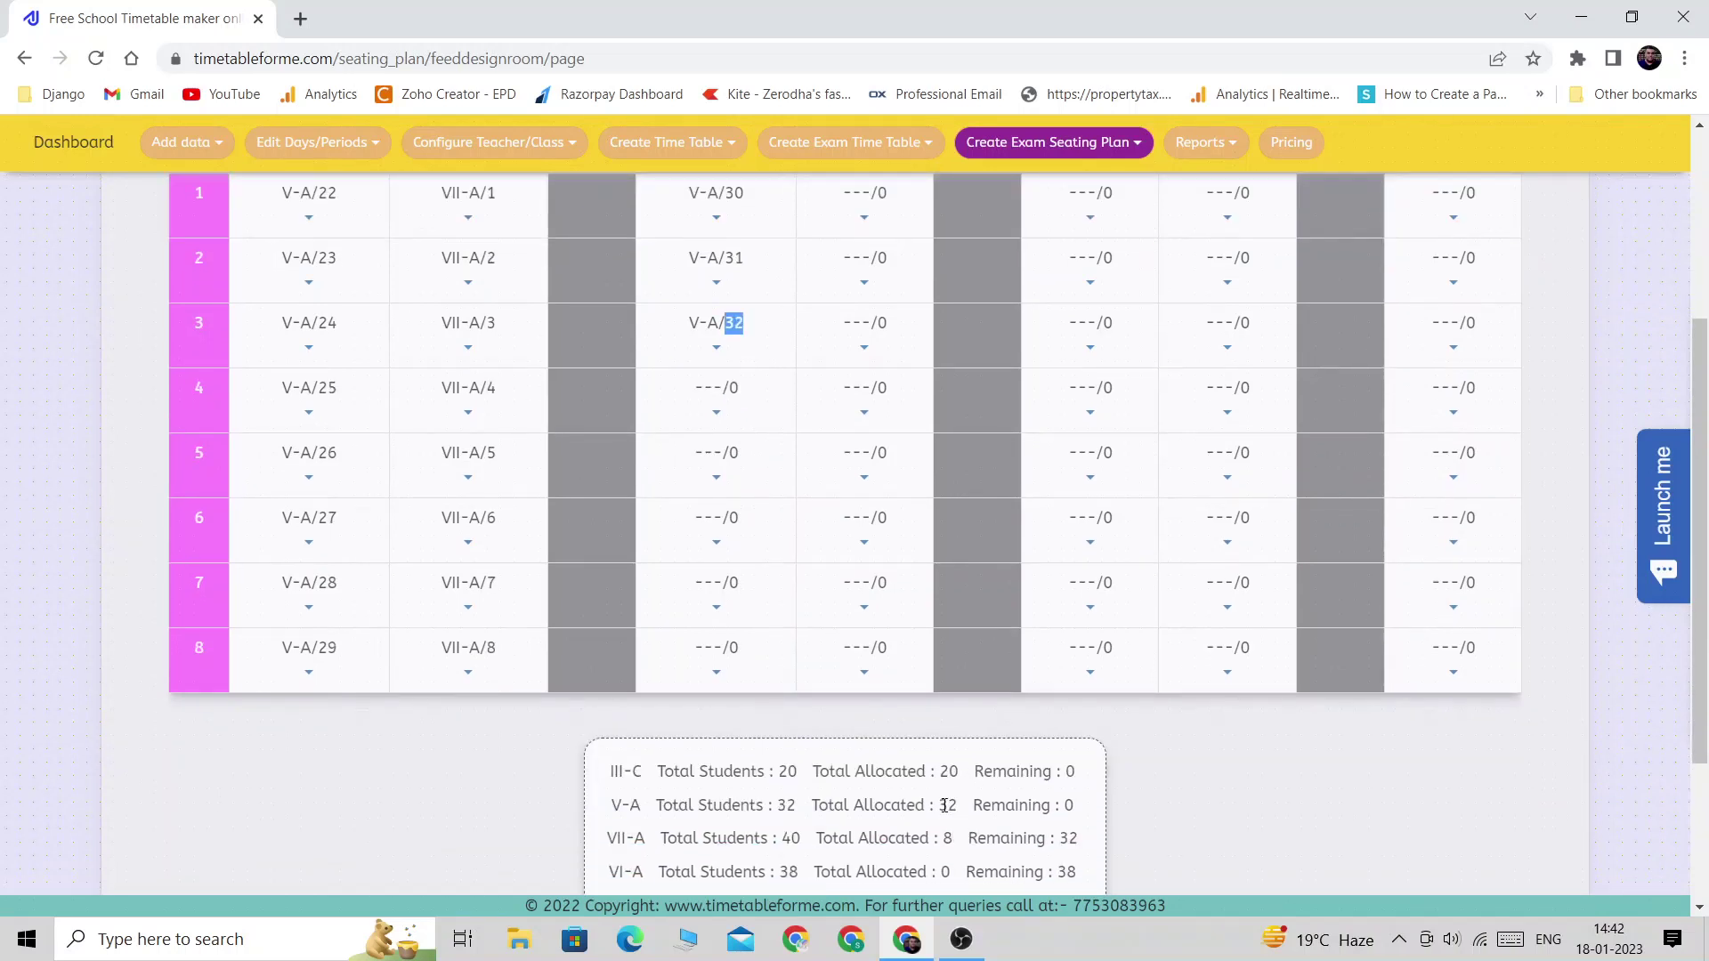
pyautogui.moveTo(938, 805); pyautogui.dragTo(976, 810)
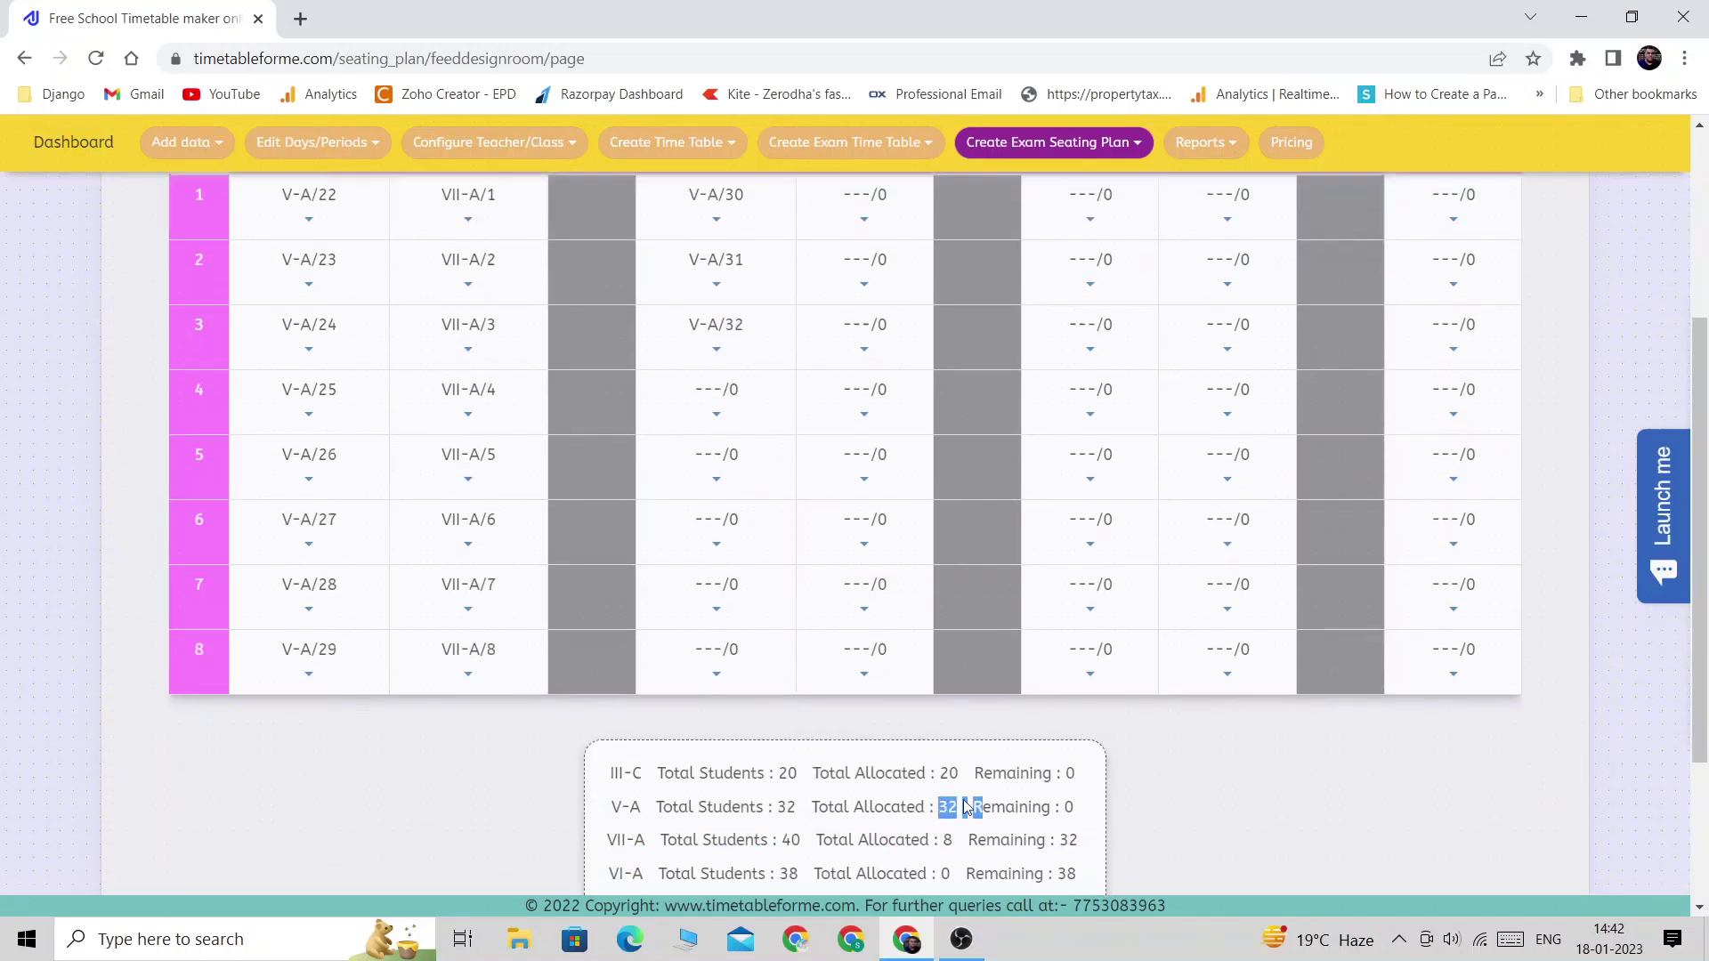
# - Fill the remaining empty seats of room 12's fourth column with class VI-A
pyautogui.scroll(1, 975, 810)
pyautogui.click(717, 532)
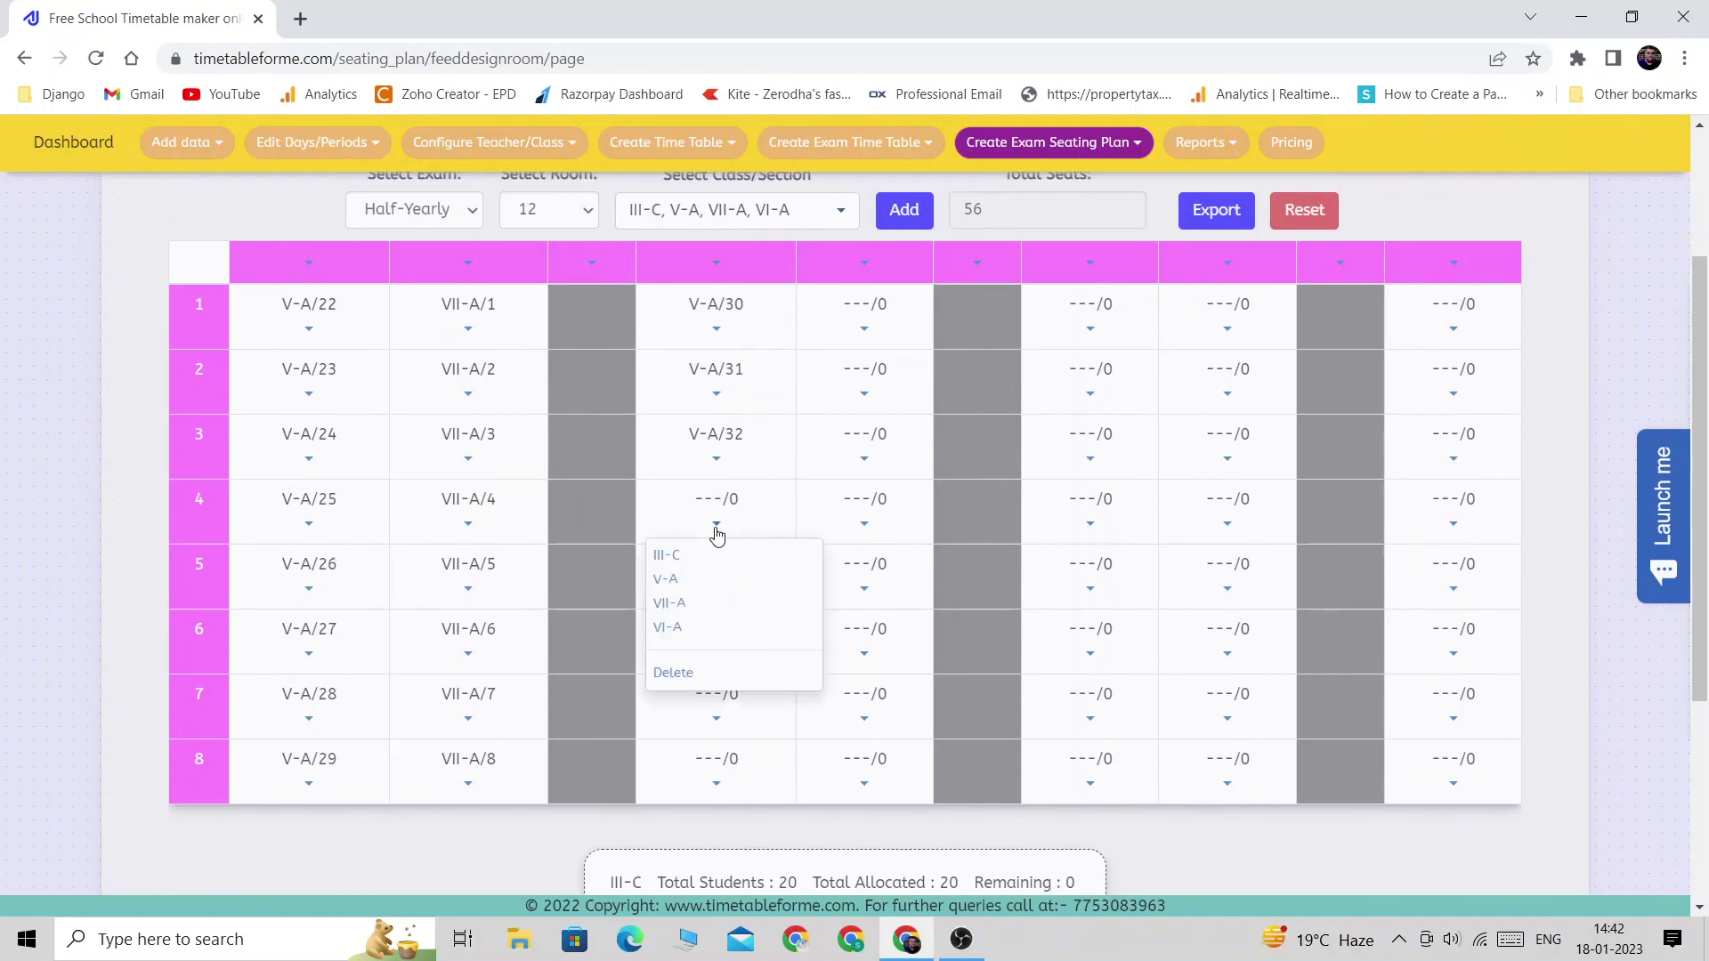
pyautogui.click(719, 263)
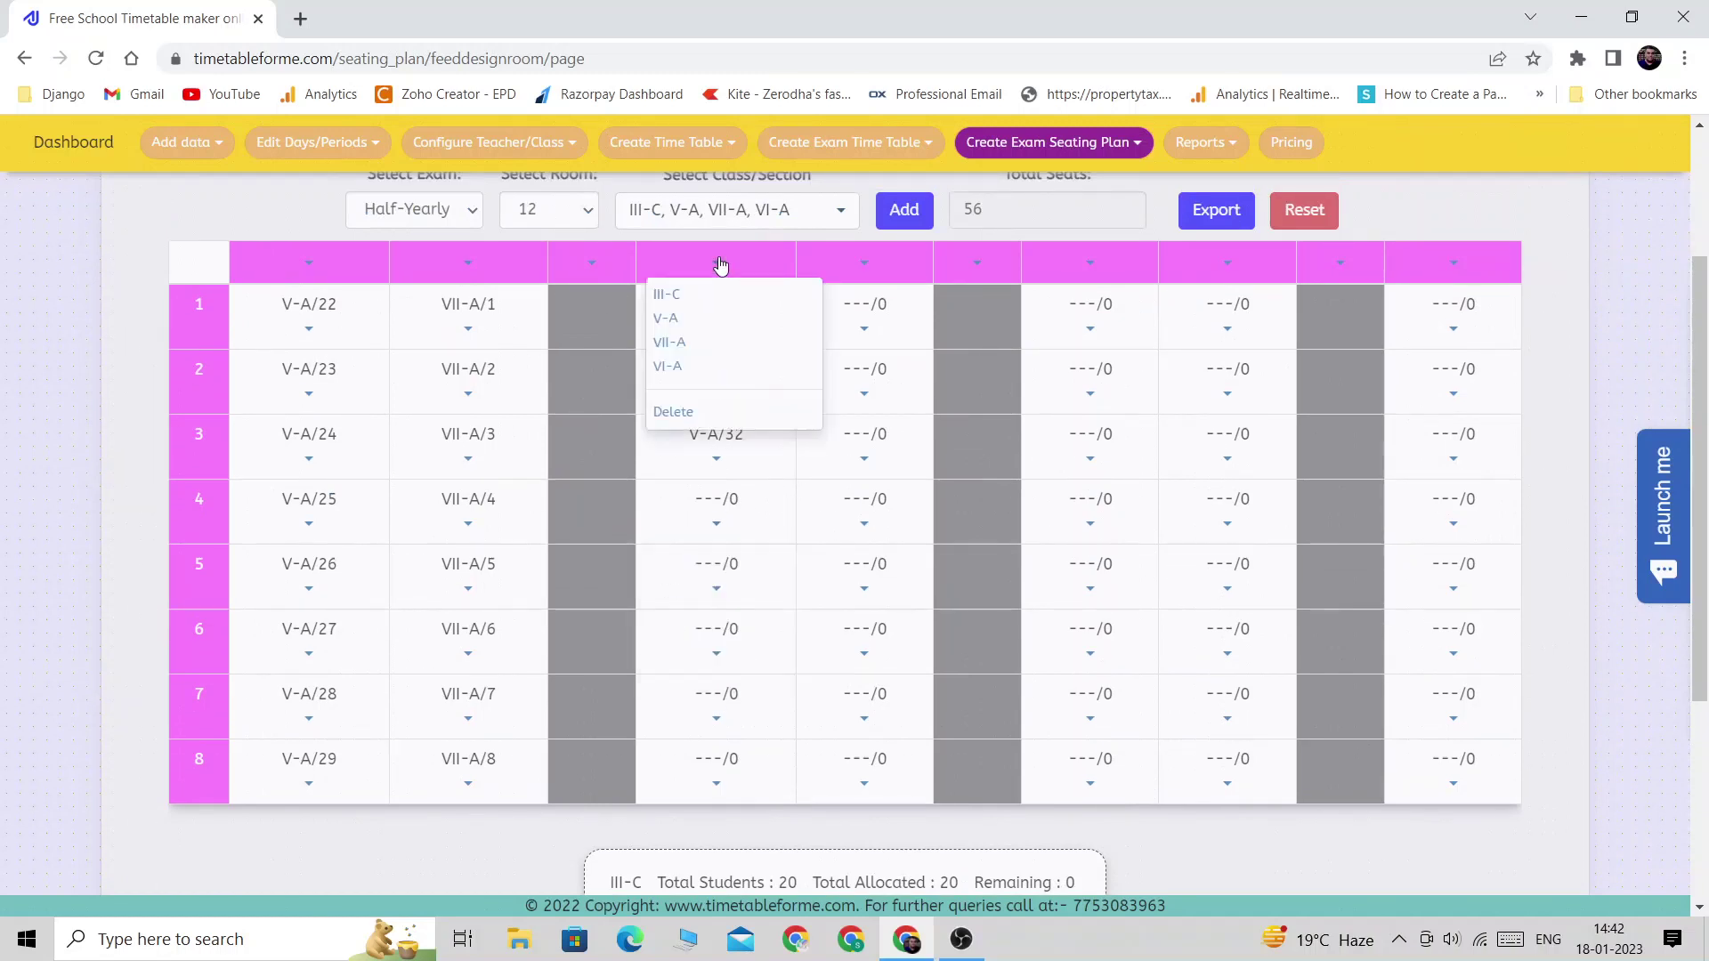
pyautogui.click(667, 367)
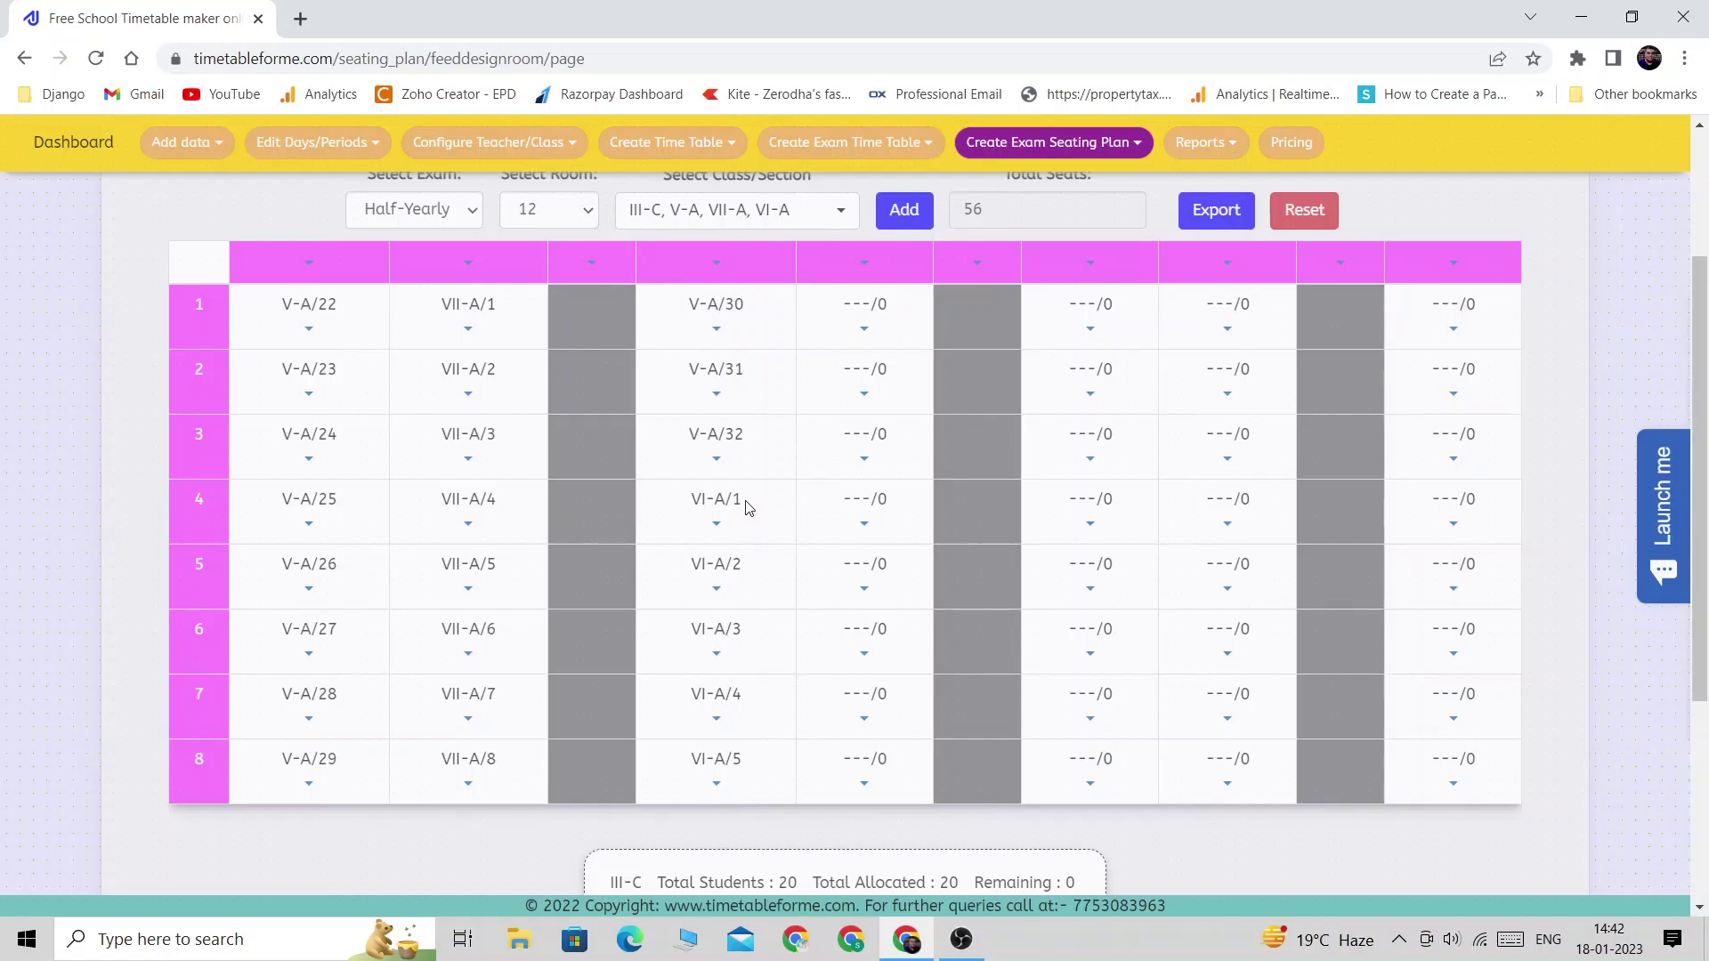
pyautogui.scroll(-2, 844, 587)
pyautogui.scroll(2, 846, 534)
# - Fill room 12's fifth and eighth columns with class VII-A and its seventh column with class VI-A
pyautogui.click(864, 263)
pyautogui.click(828, 344)
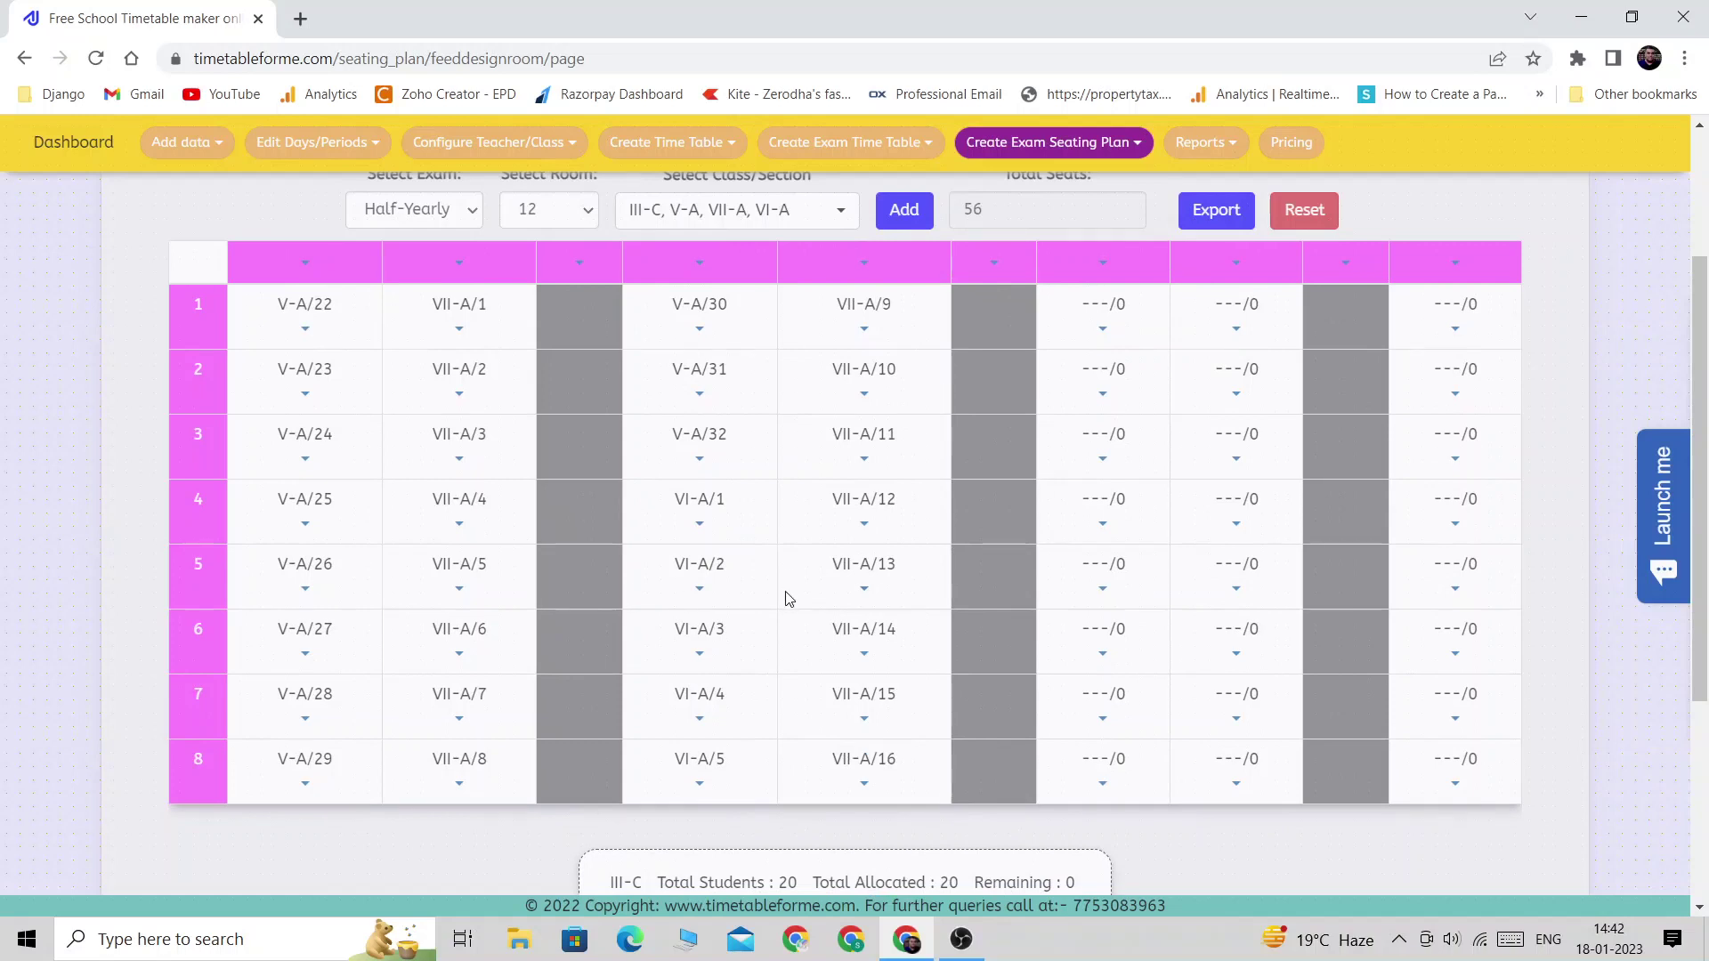
pyautogui.click(1103, 263)
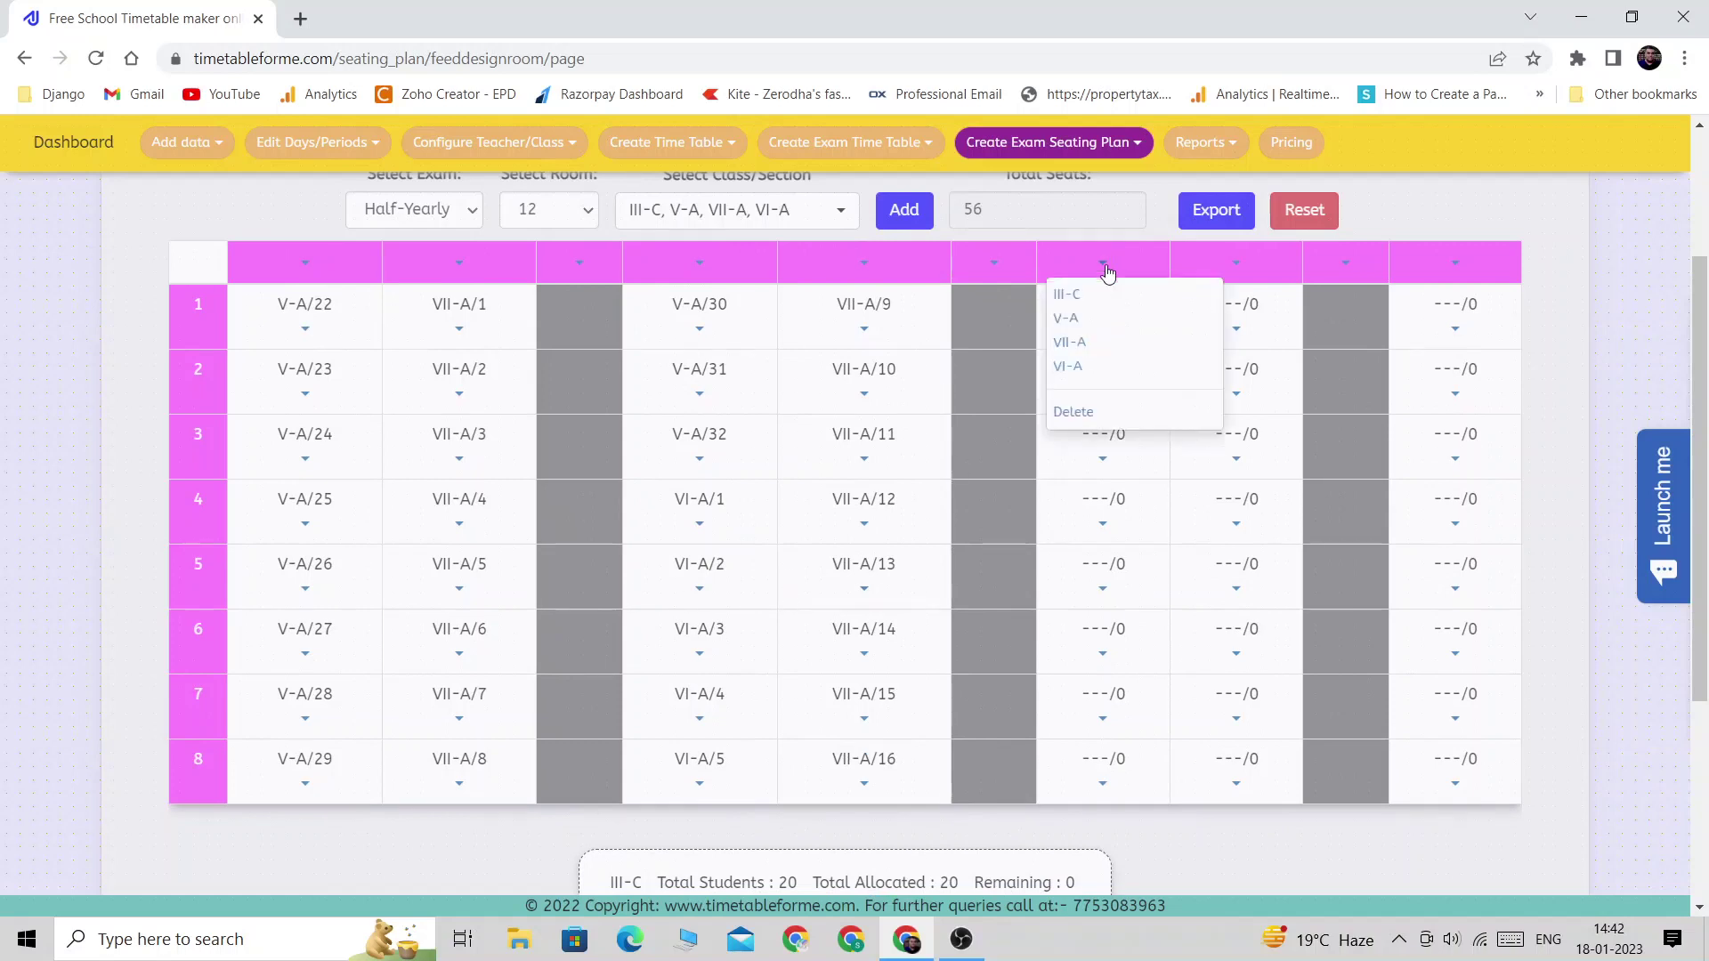
pyautogui.click(1112, 366)
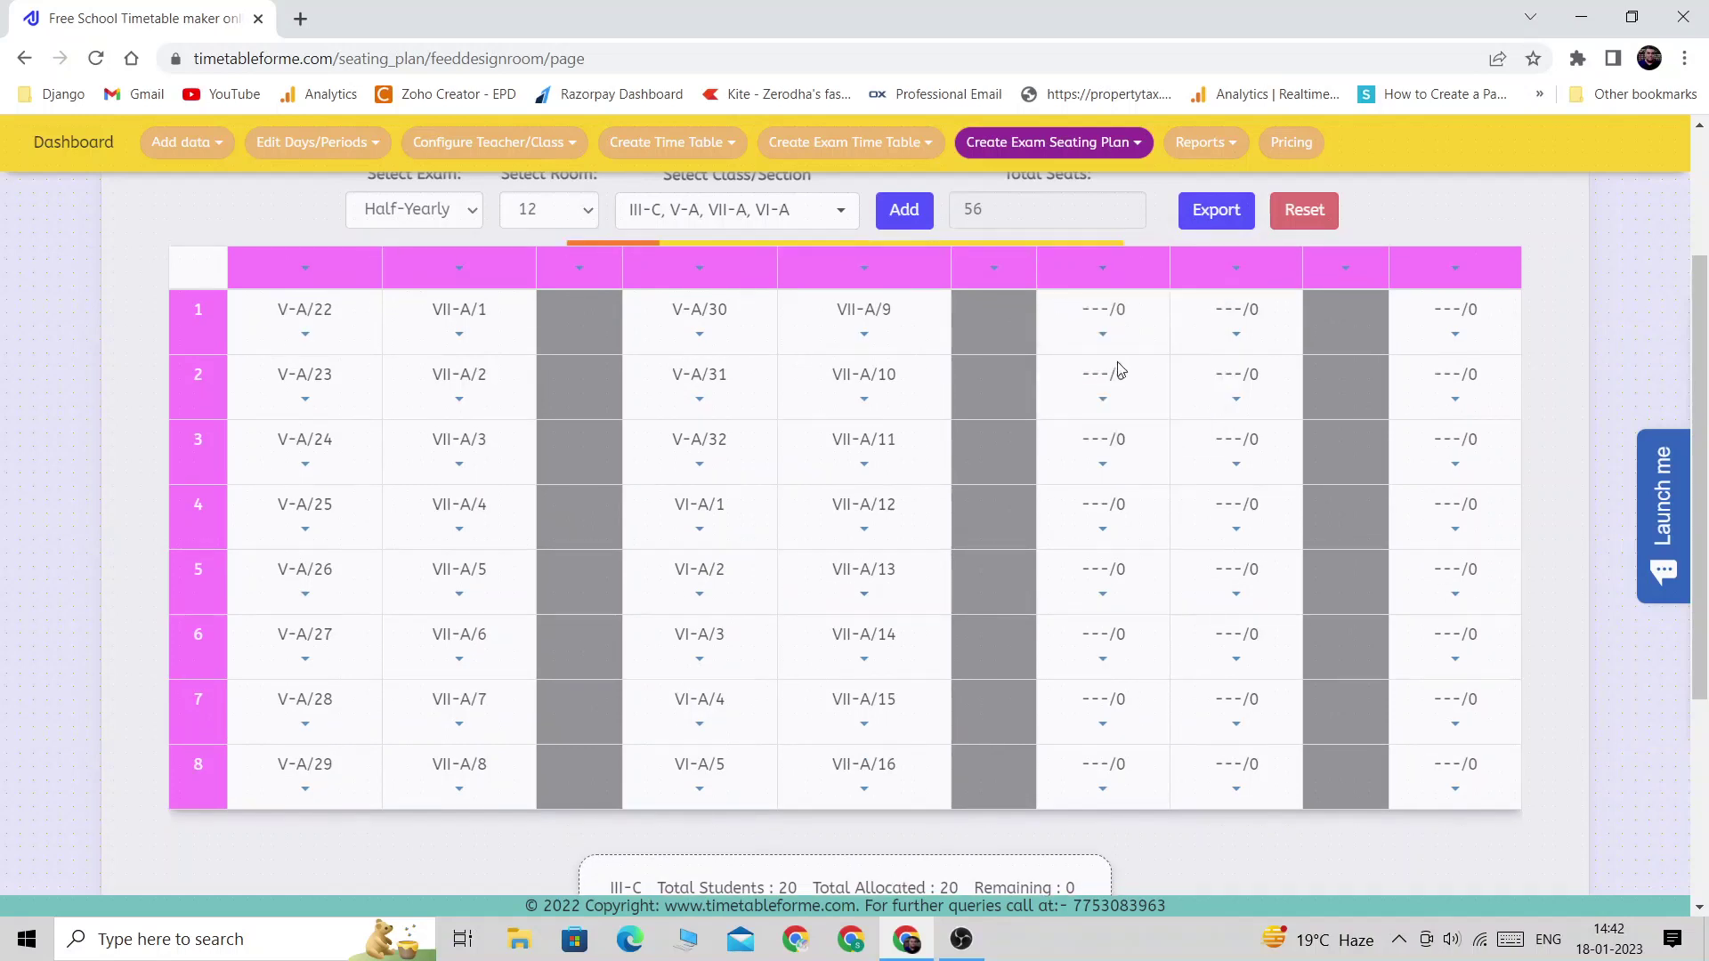
pyautogui.click(1242, 264)
pyautogui.click(1211, 343)
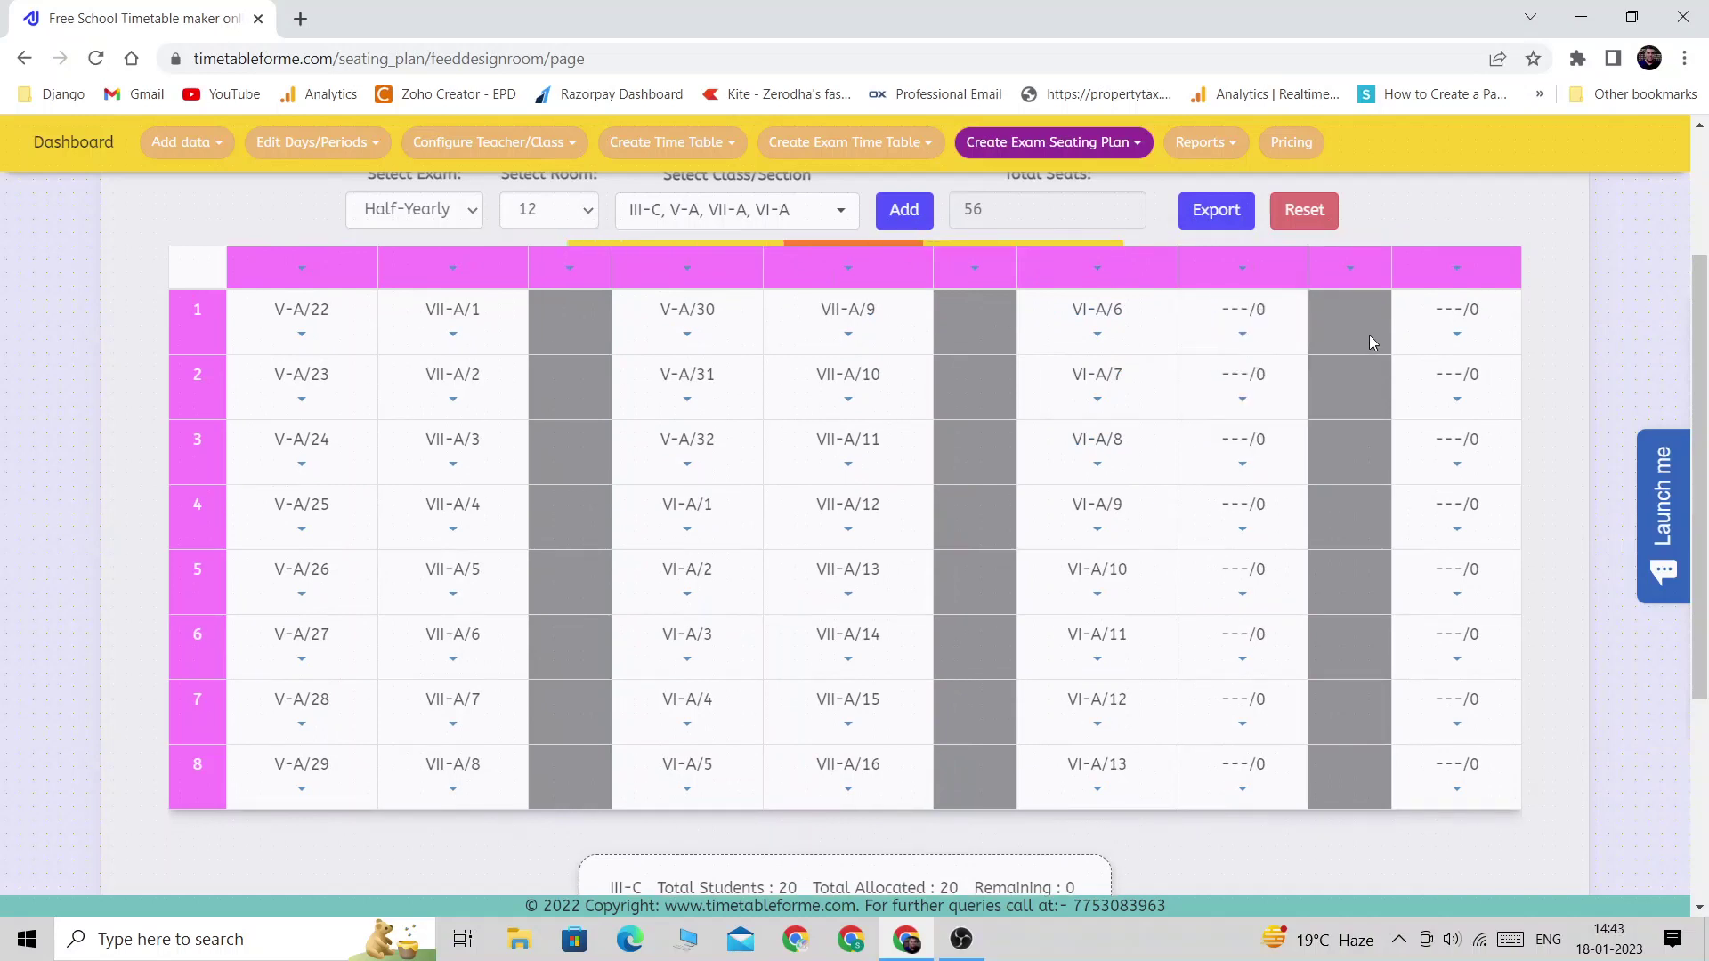
# - Fill room 12's last column, after the third aisle, with class VI-A
pyautogui.click(1473, 260)
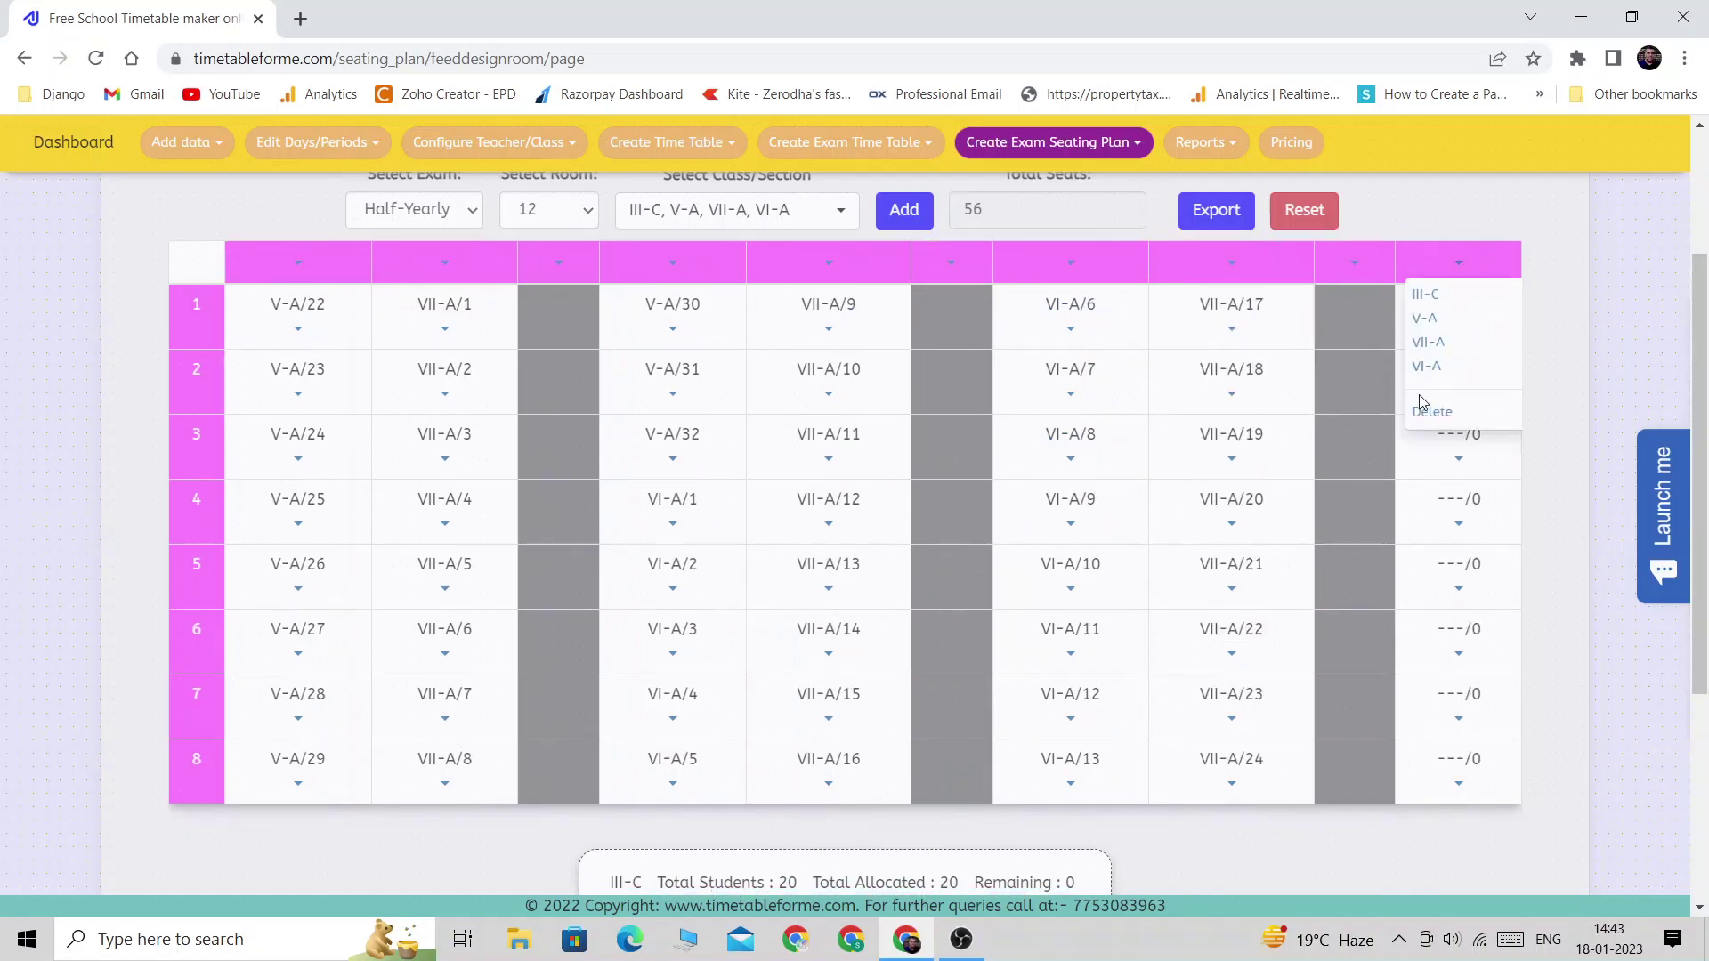
pyautogui.click(1425, 366)
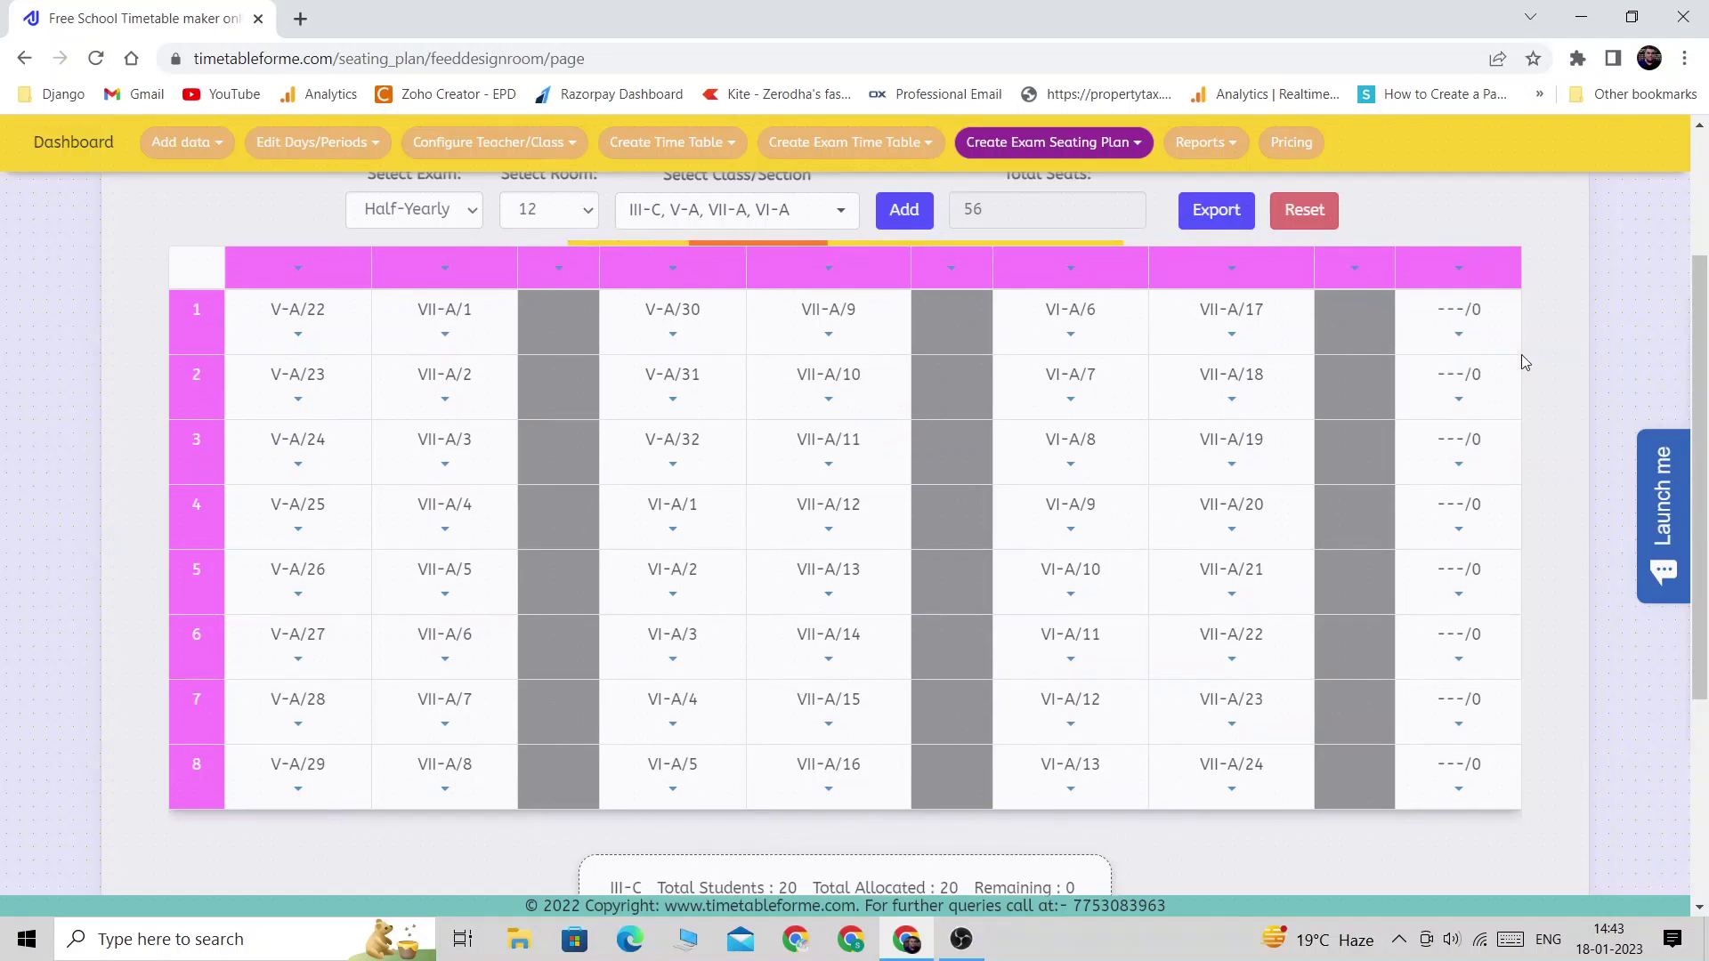
pyautogui.scroll(-2, 1510, 376)
pyautogui.scroll(2, 1511, 376)
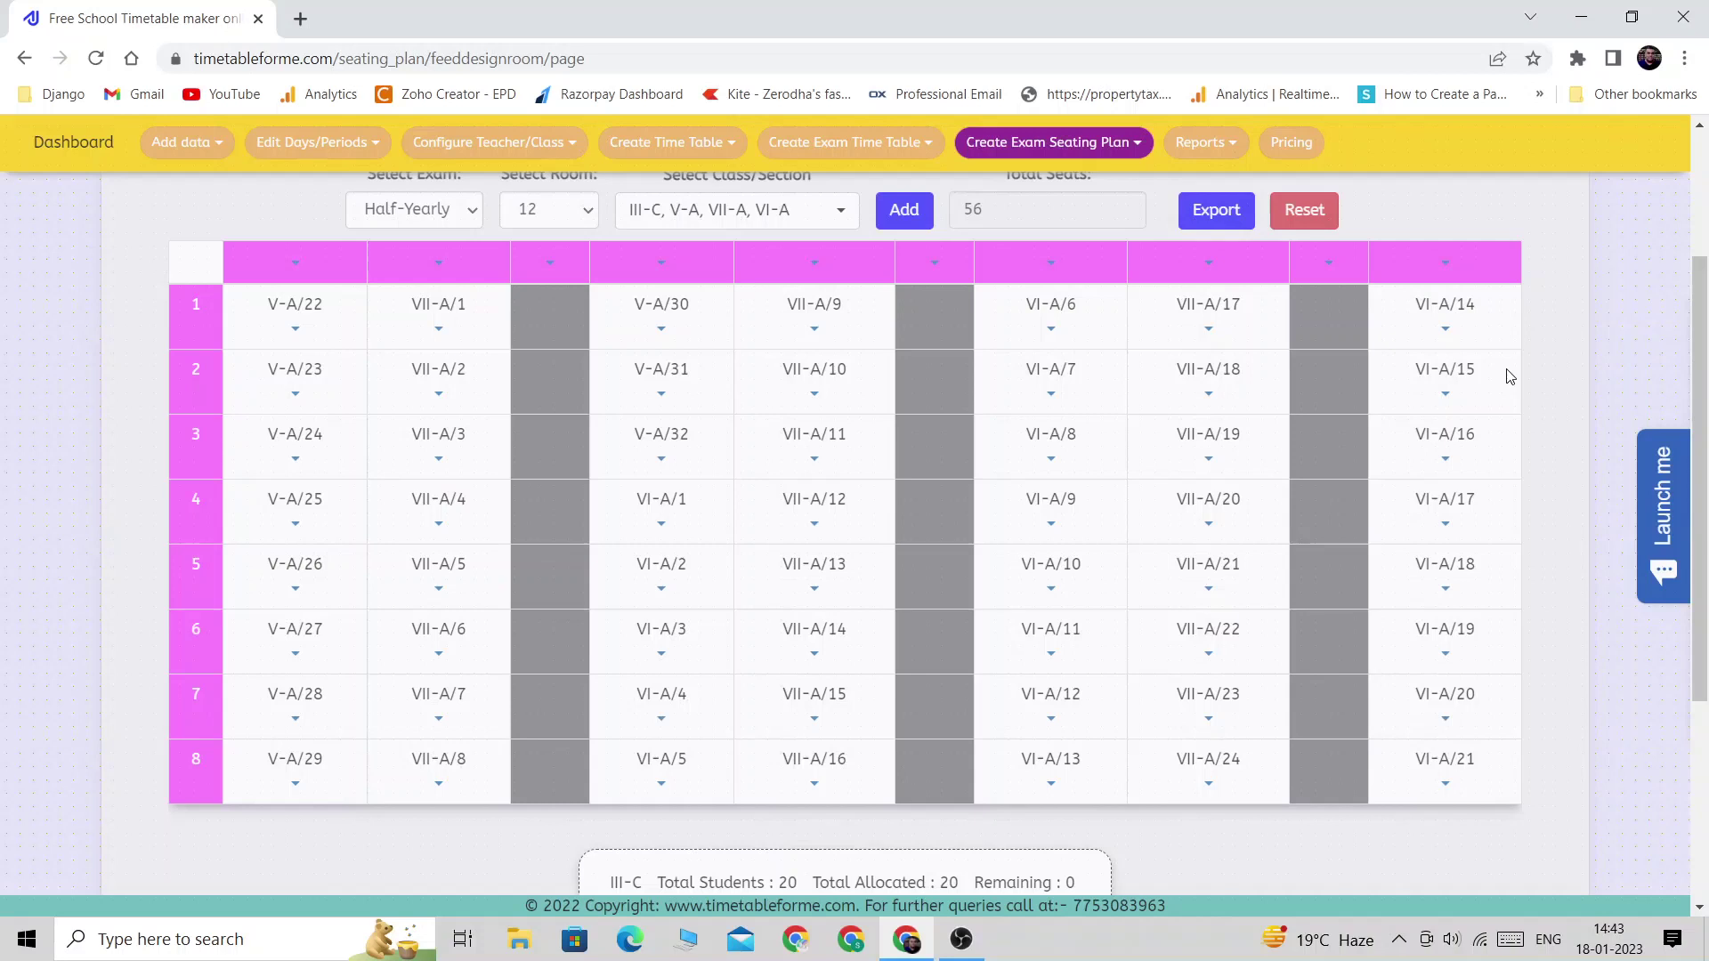
# - Check in the allocation summary how many III-C and V-A students remain unseated
pyautogui.scroll(-2, 1510, 376)
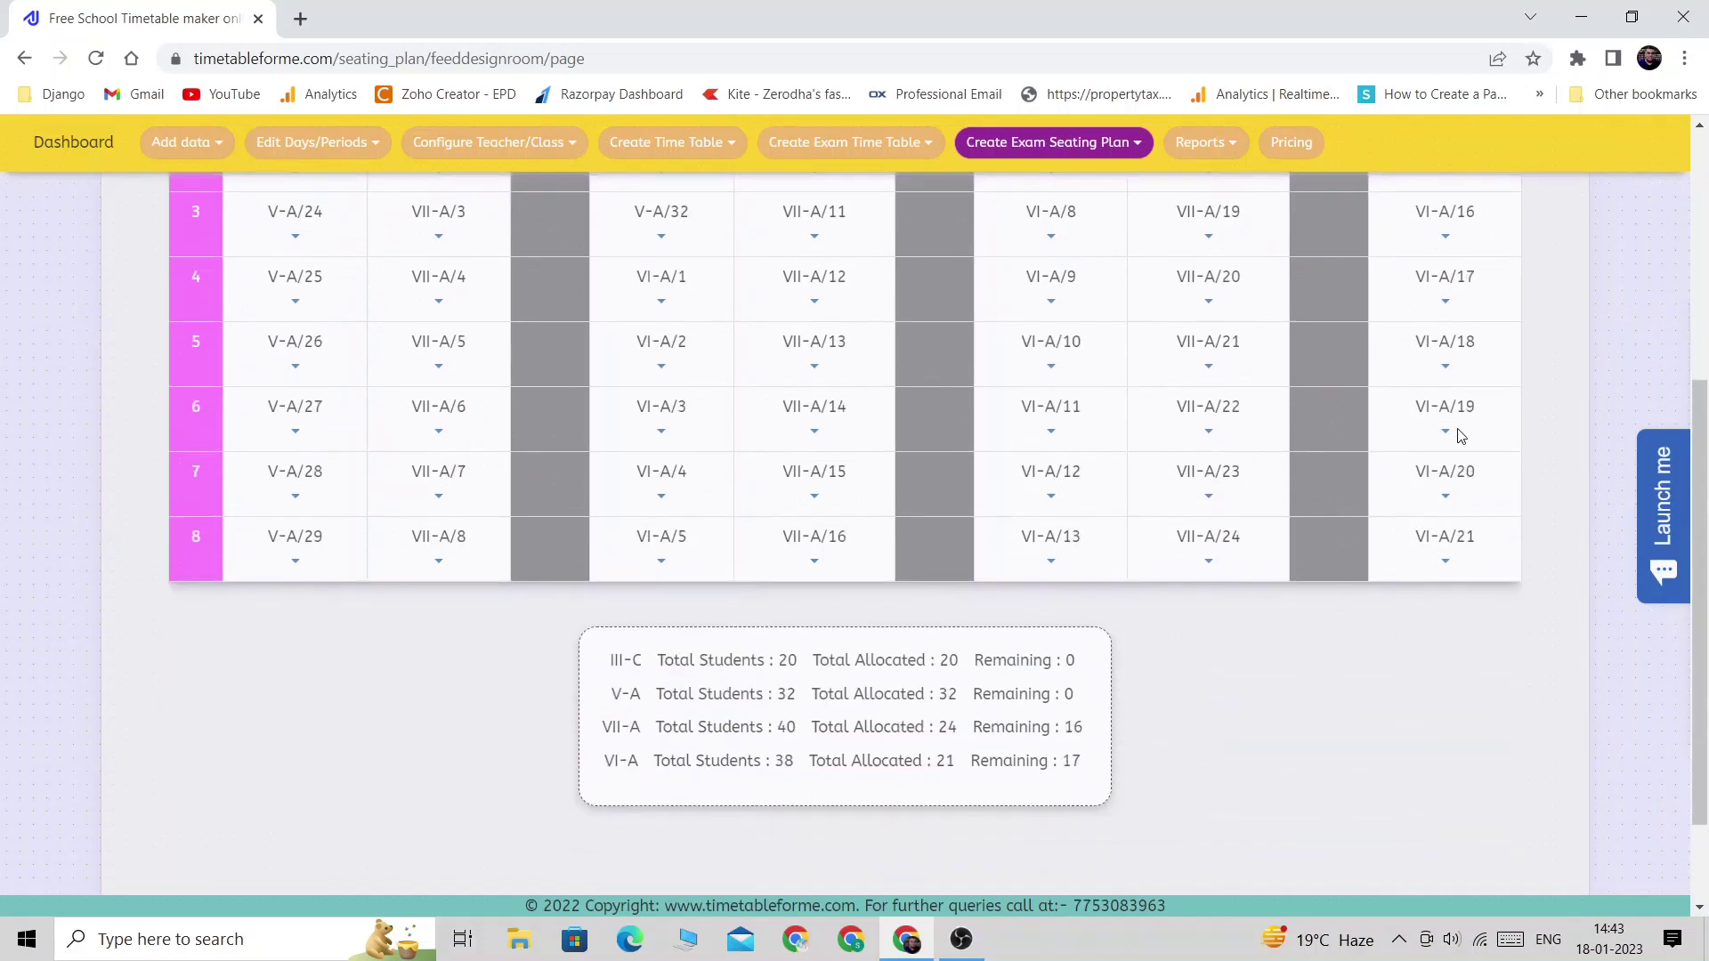
pyautogui.moveTo(613, 659); pyautogui.dragTo(665, 656)
pyautogui.moveTo(1067, 659); pyautogui.dragTo(1098, 659)
pyautogui.moveTo(639, 693); pyautogui.dragTo(611, 694)
pyautogui.click(1075, 700)
pyautogui.moveTo(1076, 700); pyautogui.dragTo(1101, 711)
pyautogui.scroll(3, 805, 602)
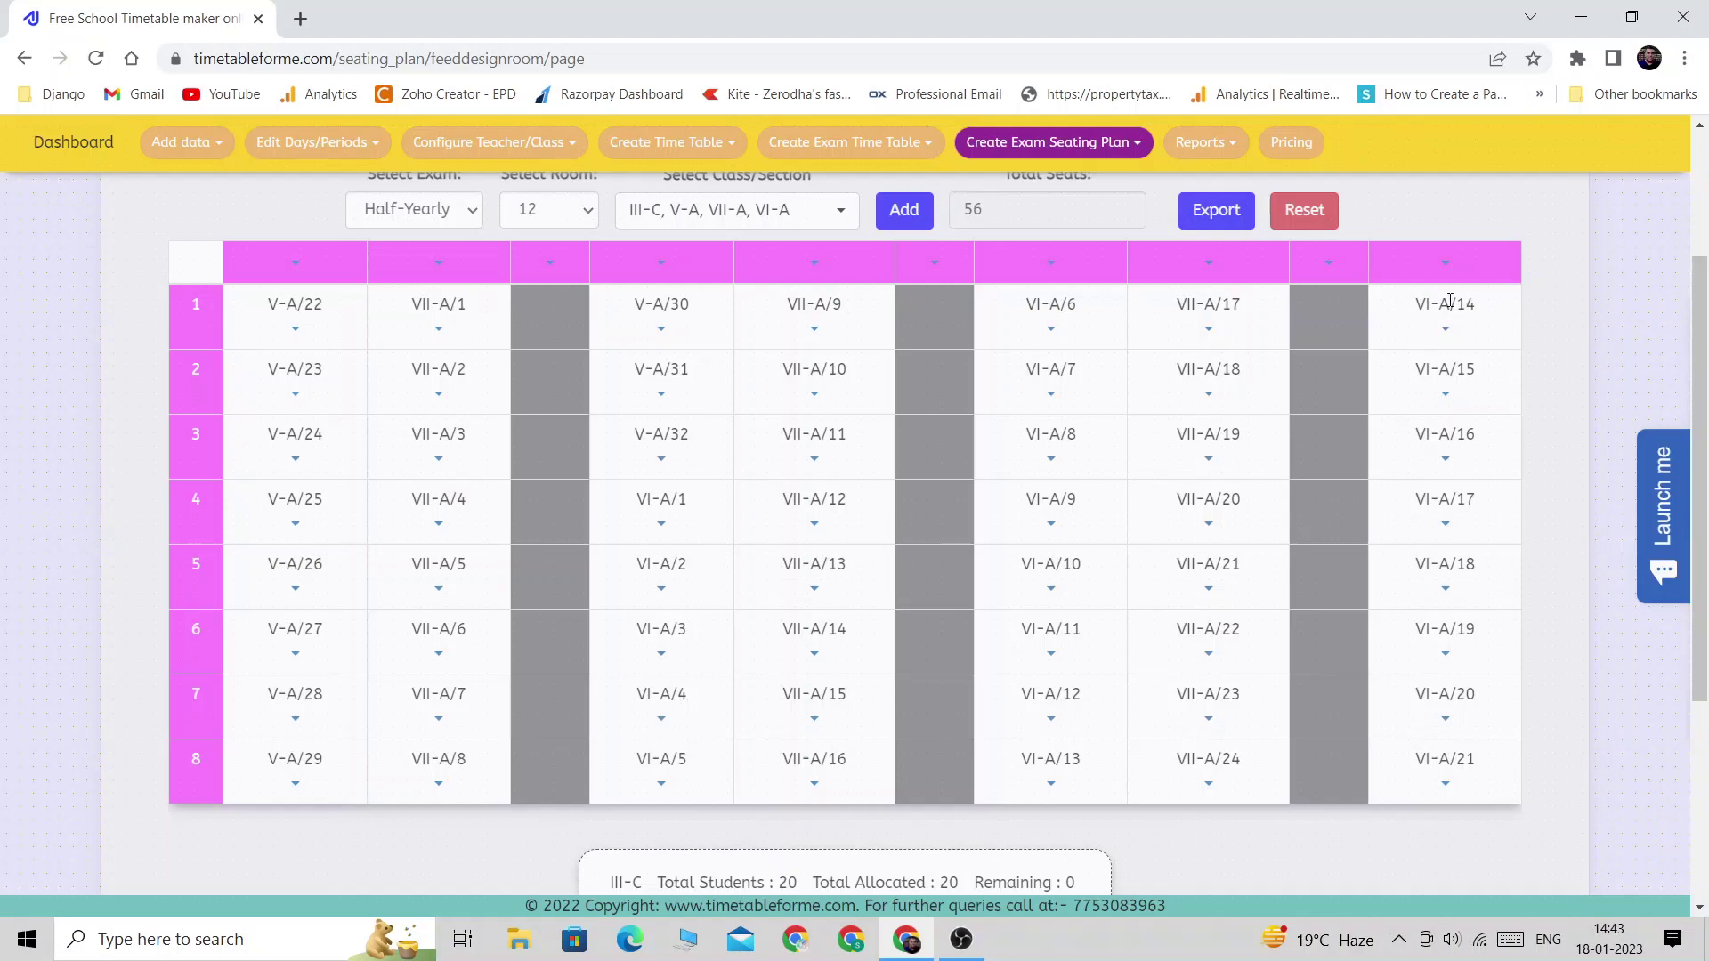
# - Clear class VI-A from room 12's last column and check how many VI-A students remain
pyautogui.click(1443, 262)
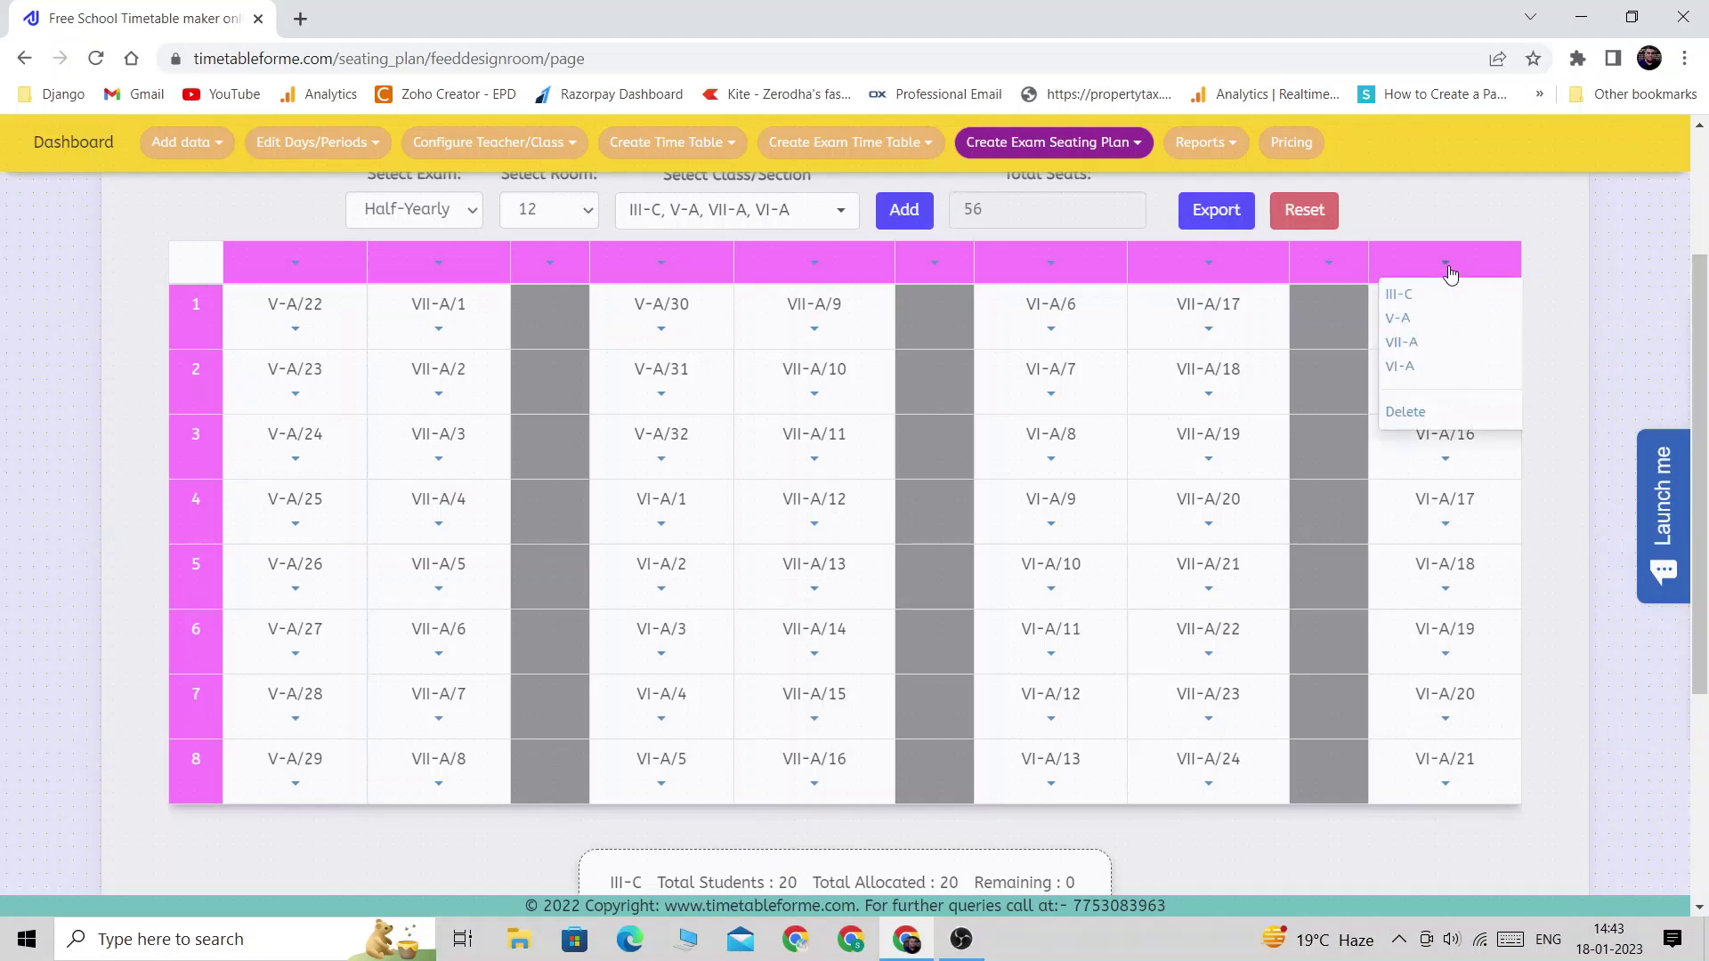
pyautogui.click(1547, 305)
pyautogui.click(1445, 328)
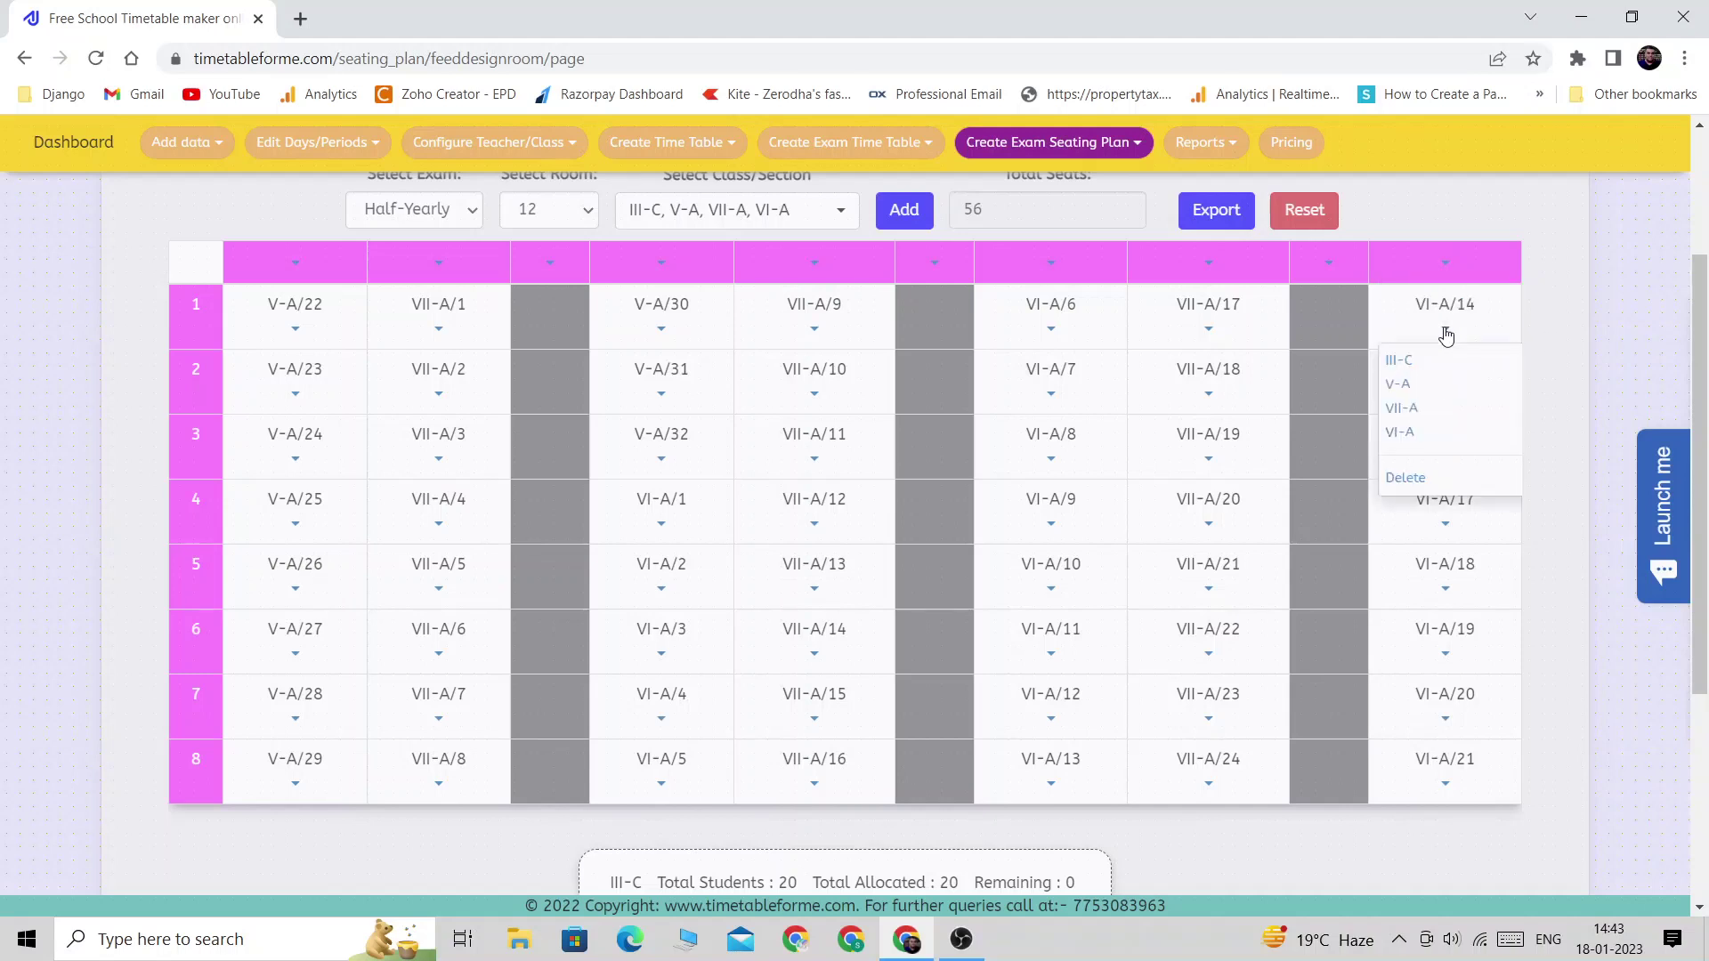
pyautogui.click(1444, 264)
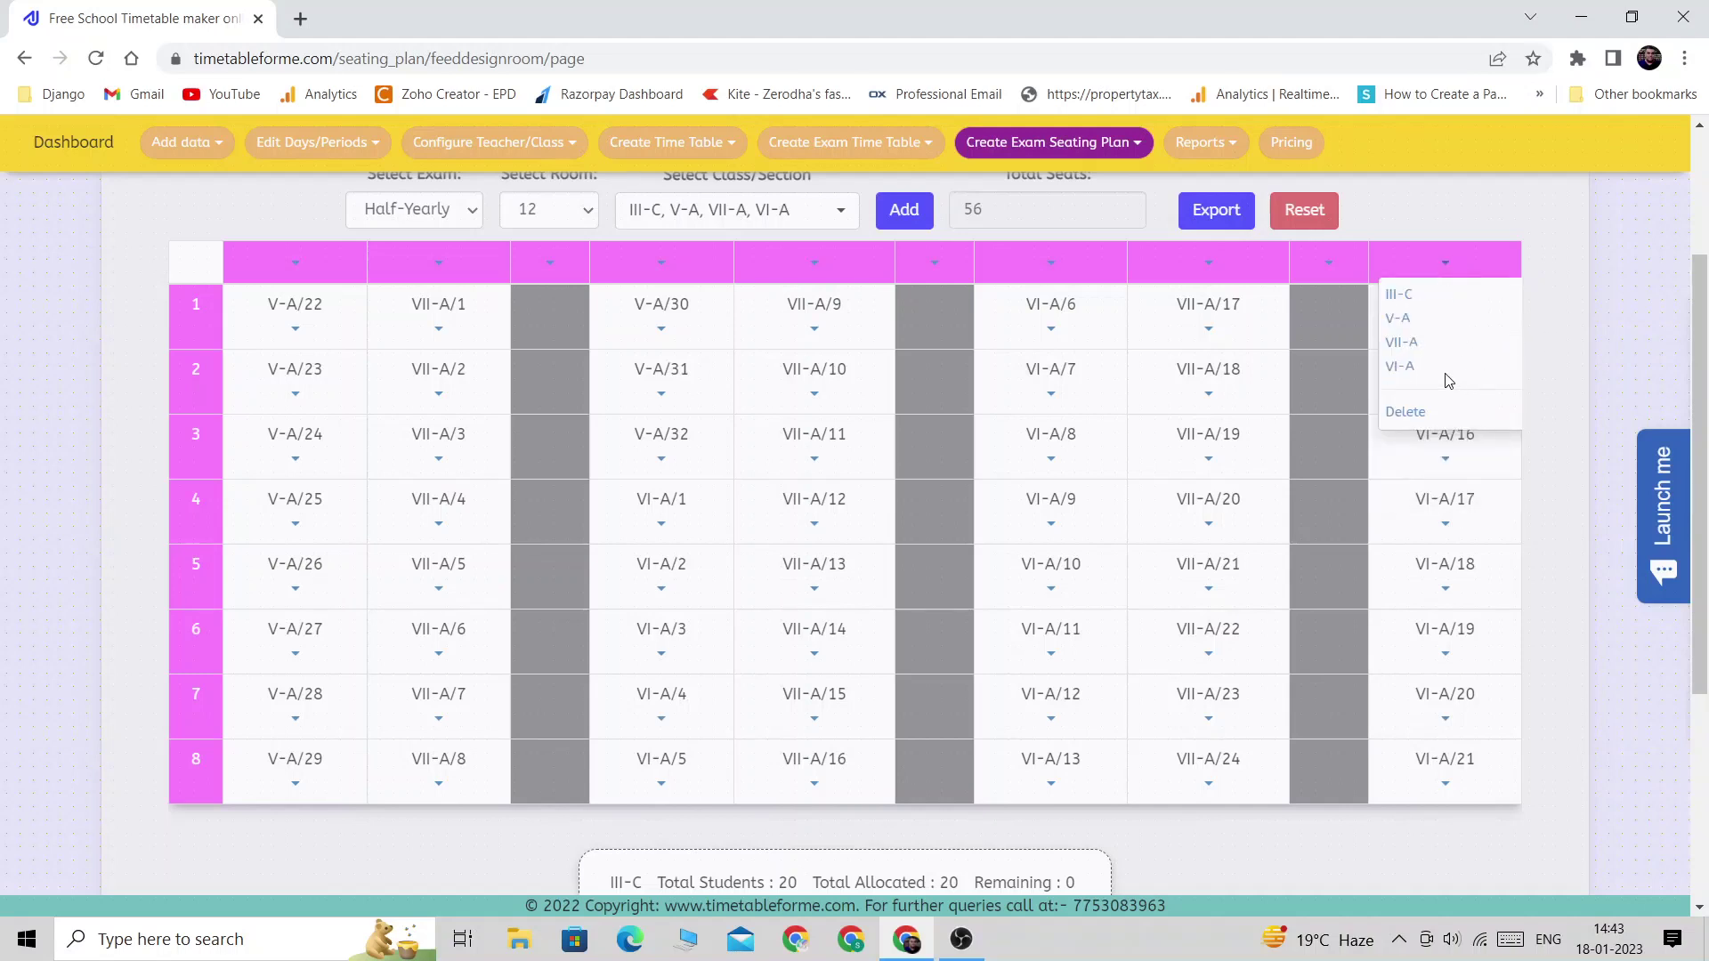
pyautogui.click(1406, 412)
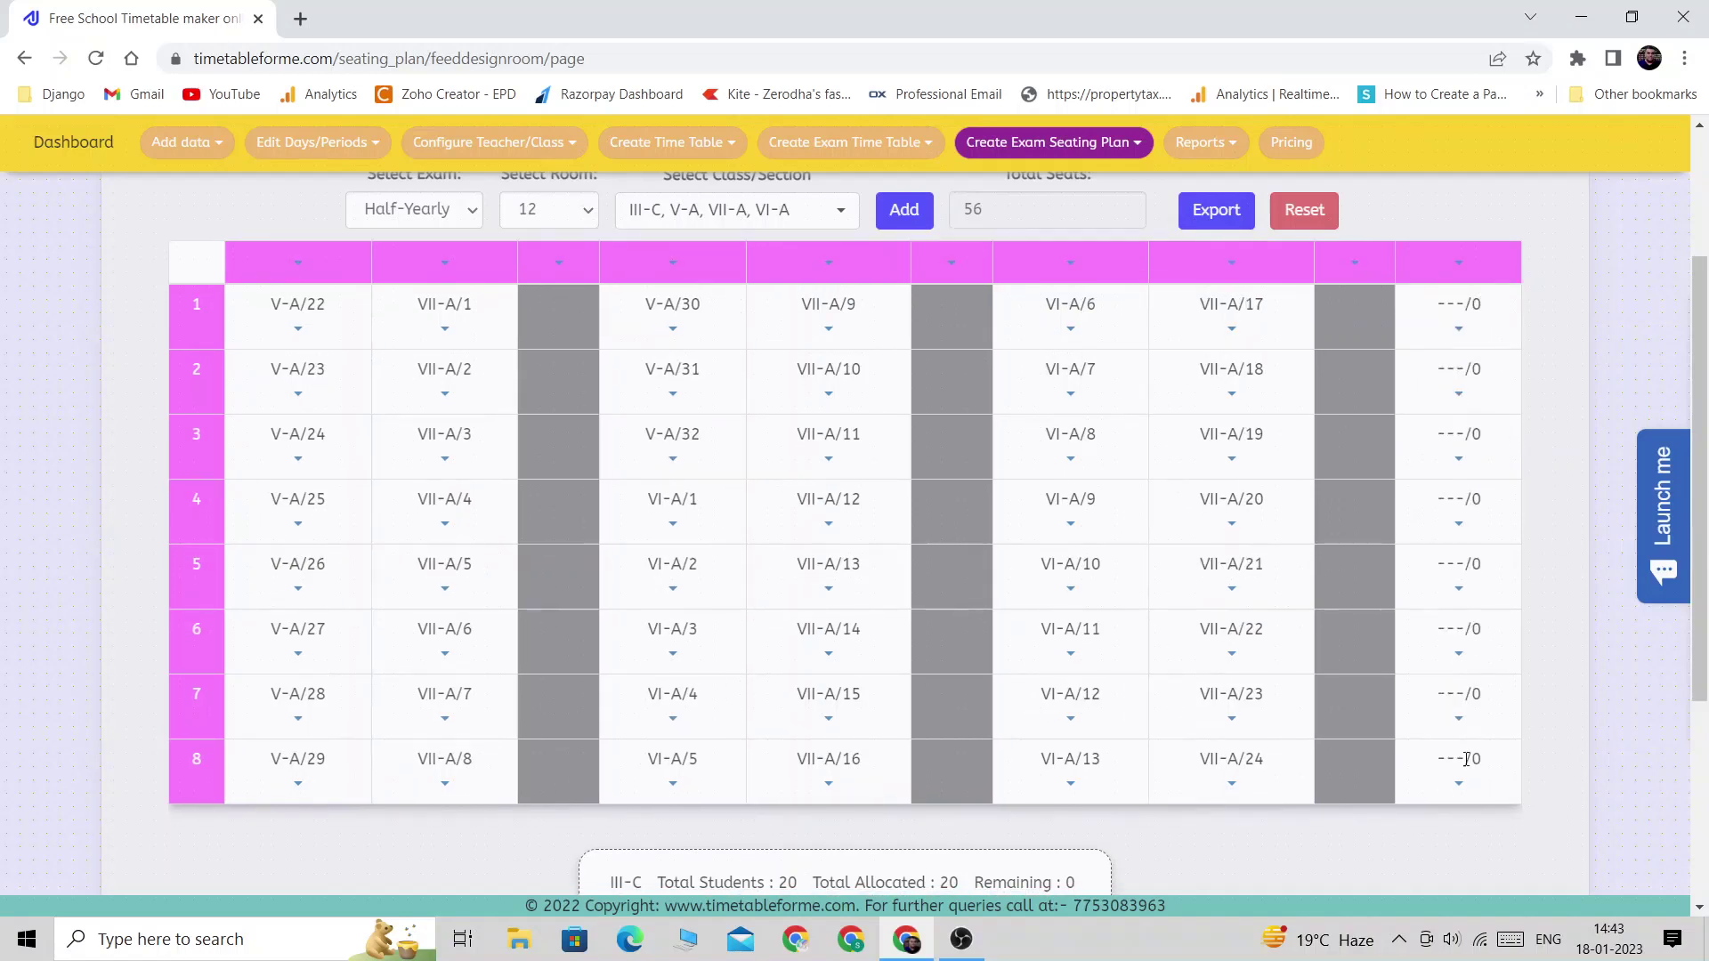
pyautogui.scroll(-3, 1442, 739)
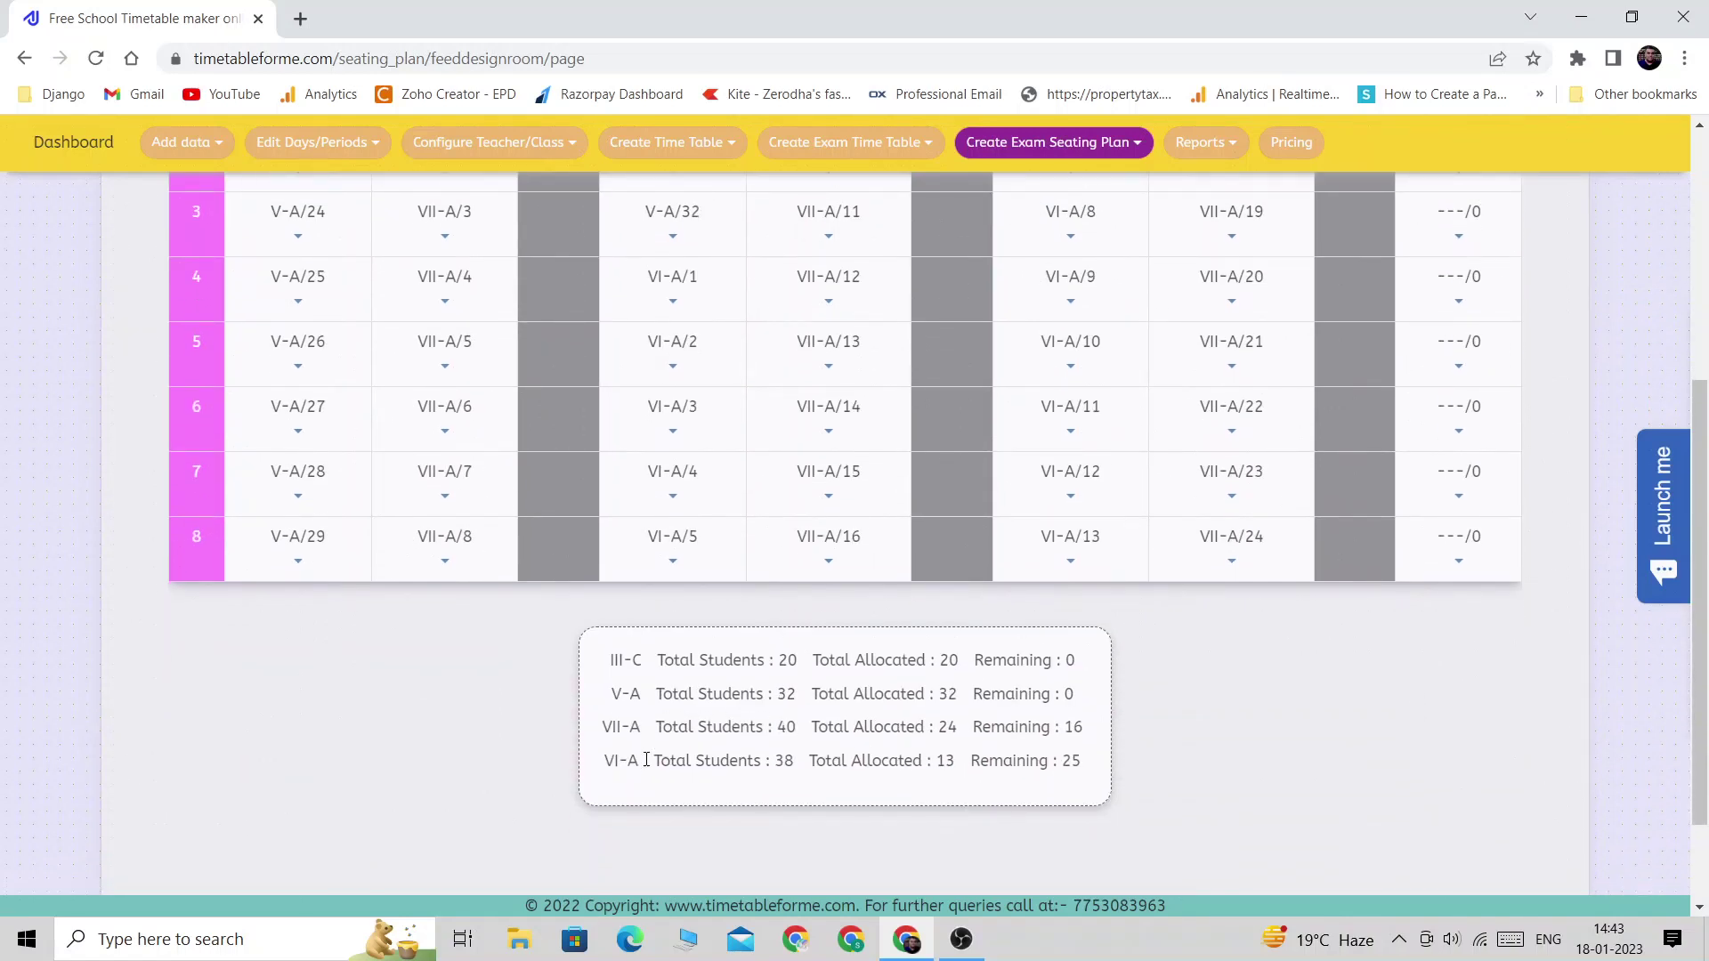
pyautogui.doubleClick(1071, 761)
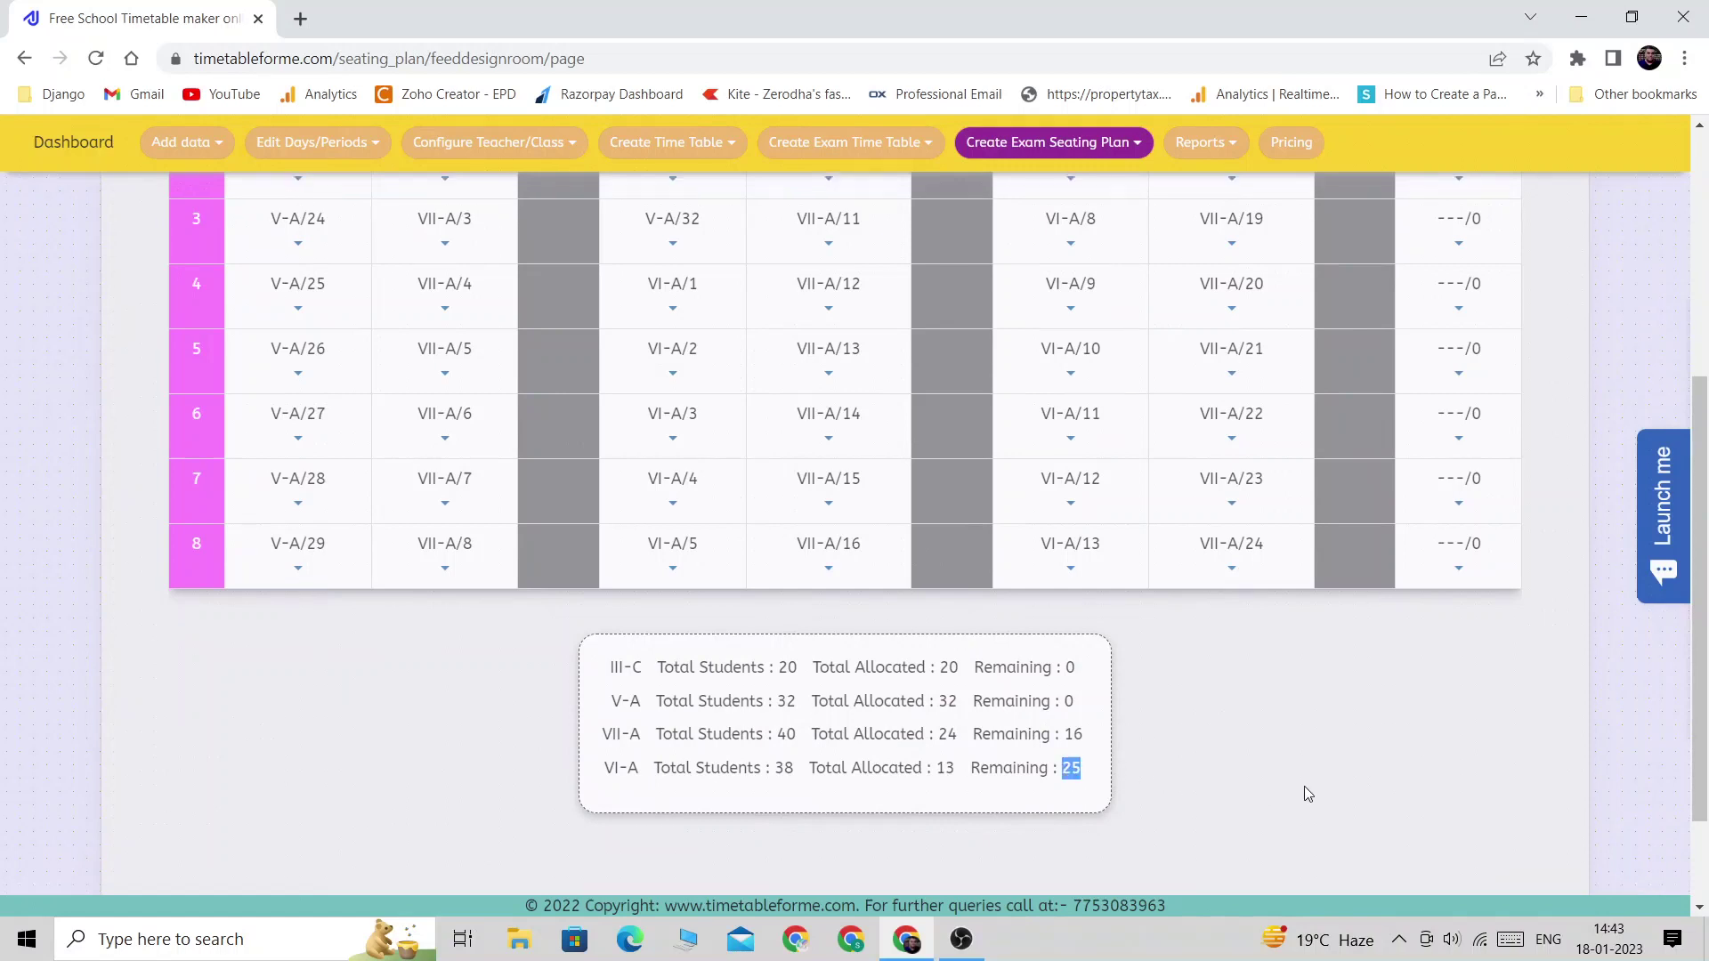
# - Switch the Half-Yearly plan to room 11 and clear class V-A from its second column
pyautogui.scroll(3, 1305, 787)
pyautogui.click(525, 214)
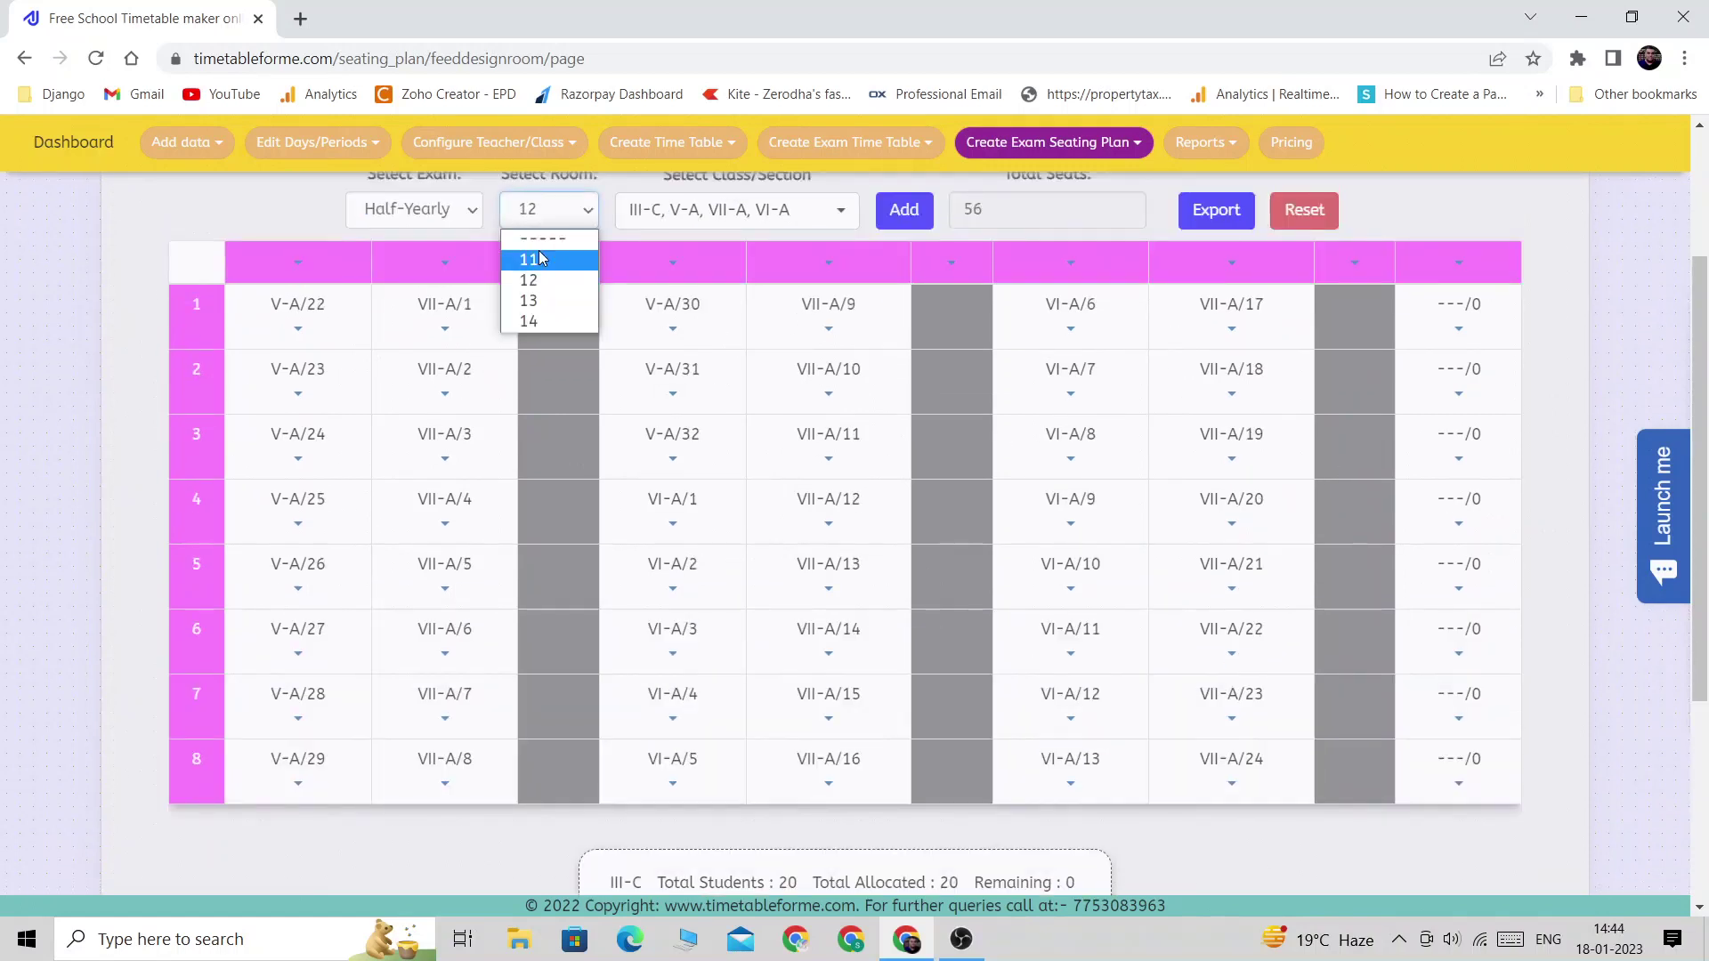
pyautogui.click(529, 259)
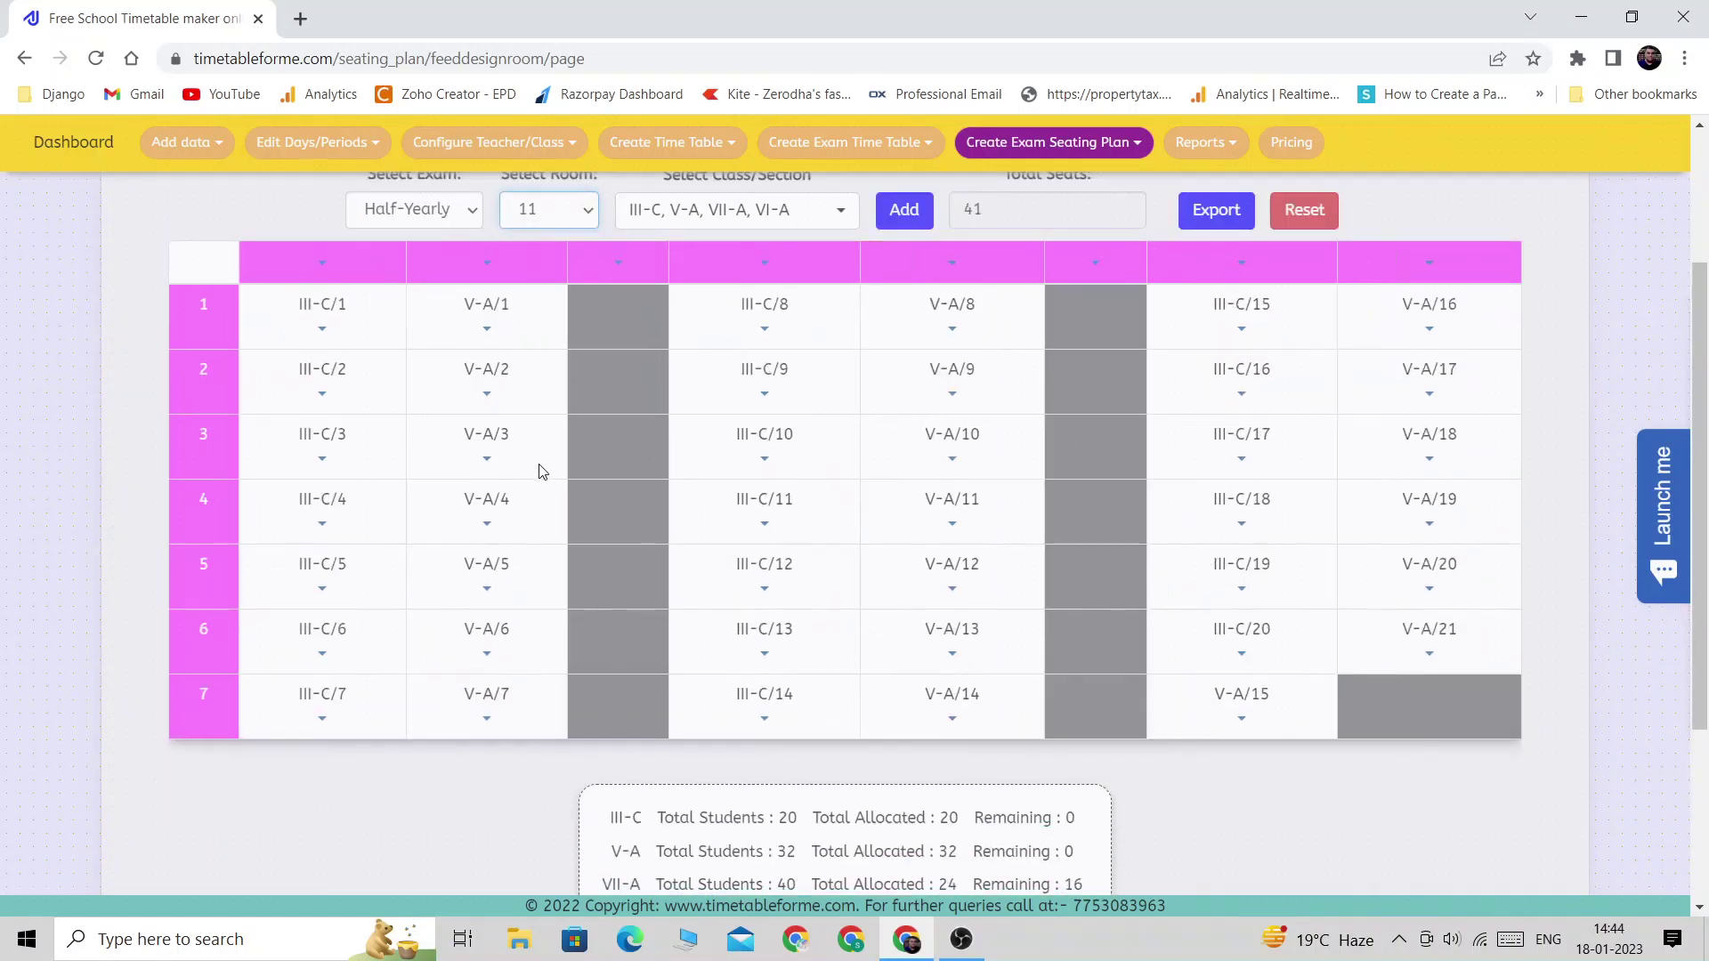
pyautogui.click(487, 262)
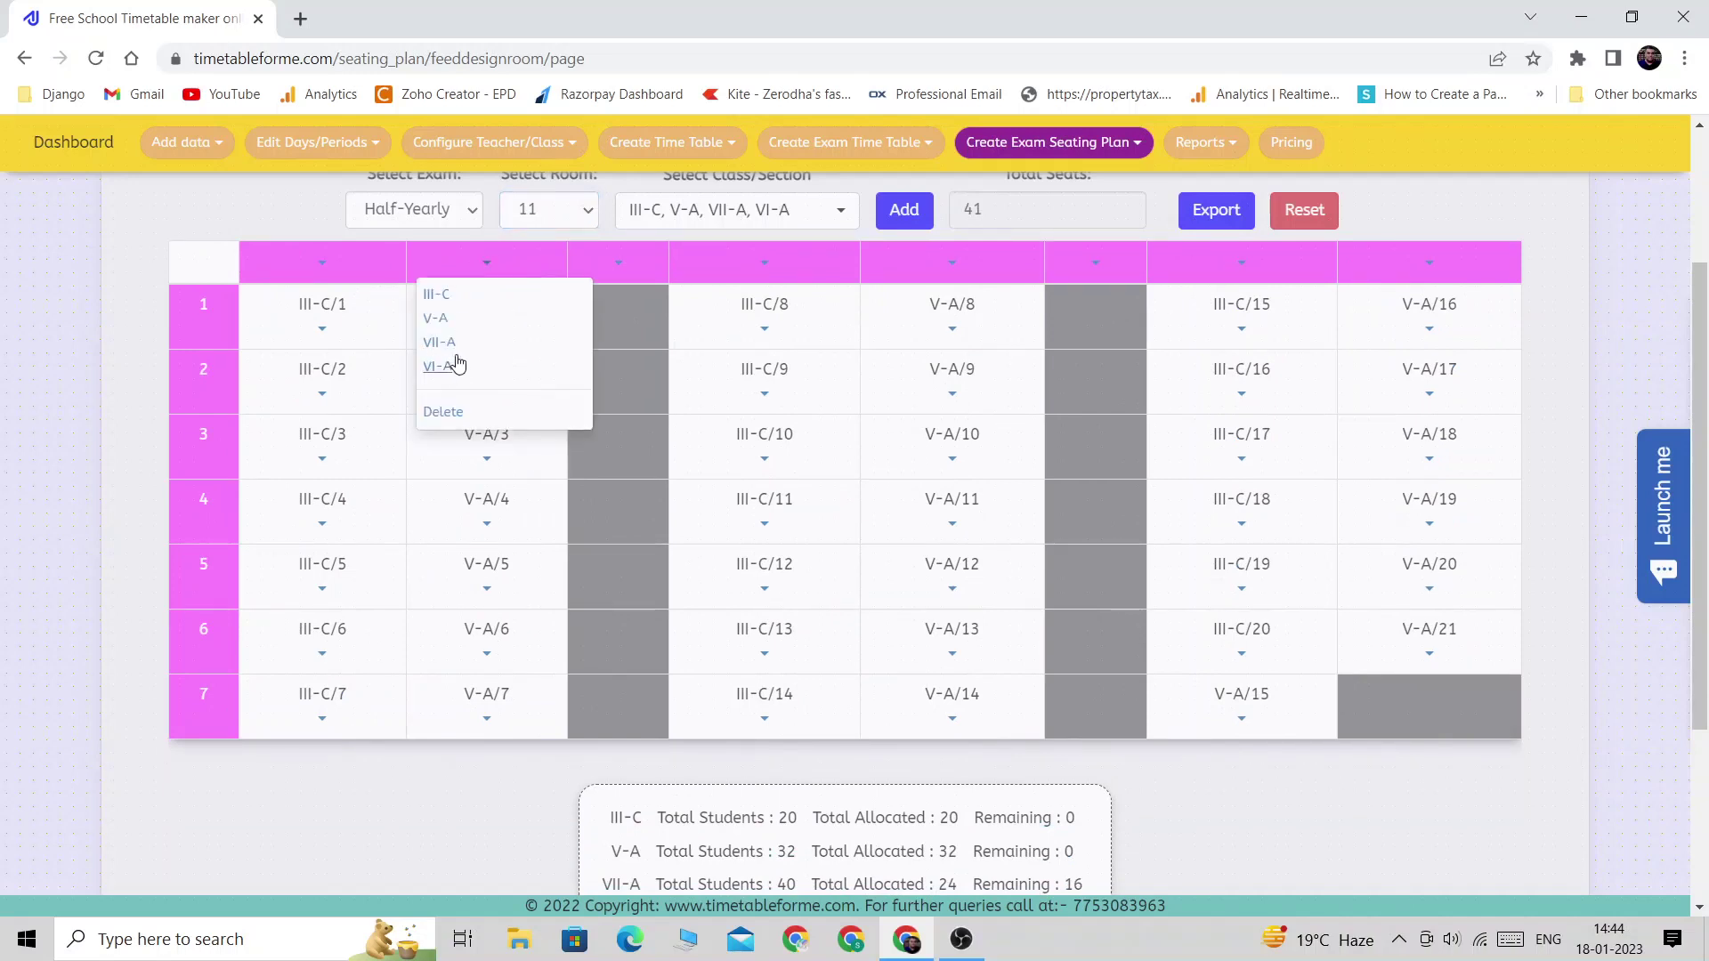
pyautogui.scroll(1, 861, 512)
pyautogui.click(445, 411)
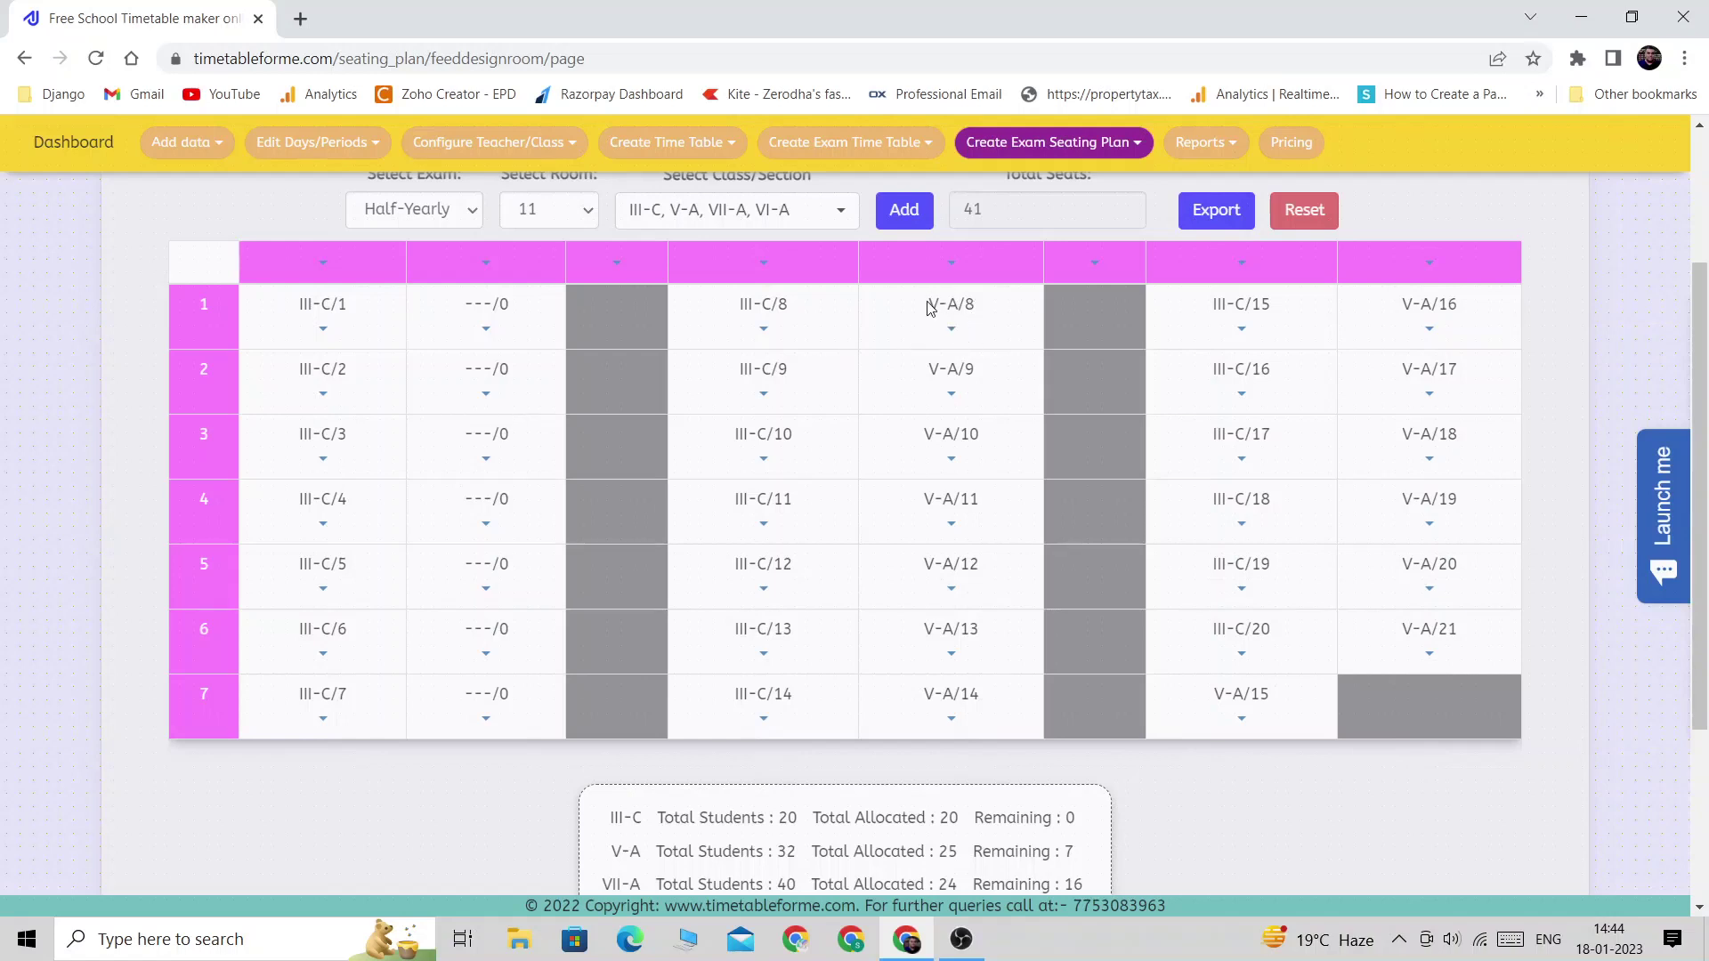
# - Fill room 11's emptied second column with class VI-A and check the allocation summary
pyautogui.moveTo(926, 305); pyautogui.dragTo(985, 307)
pyautogui.click(485, 267)
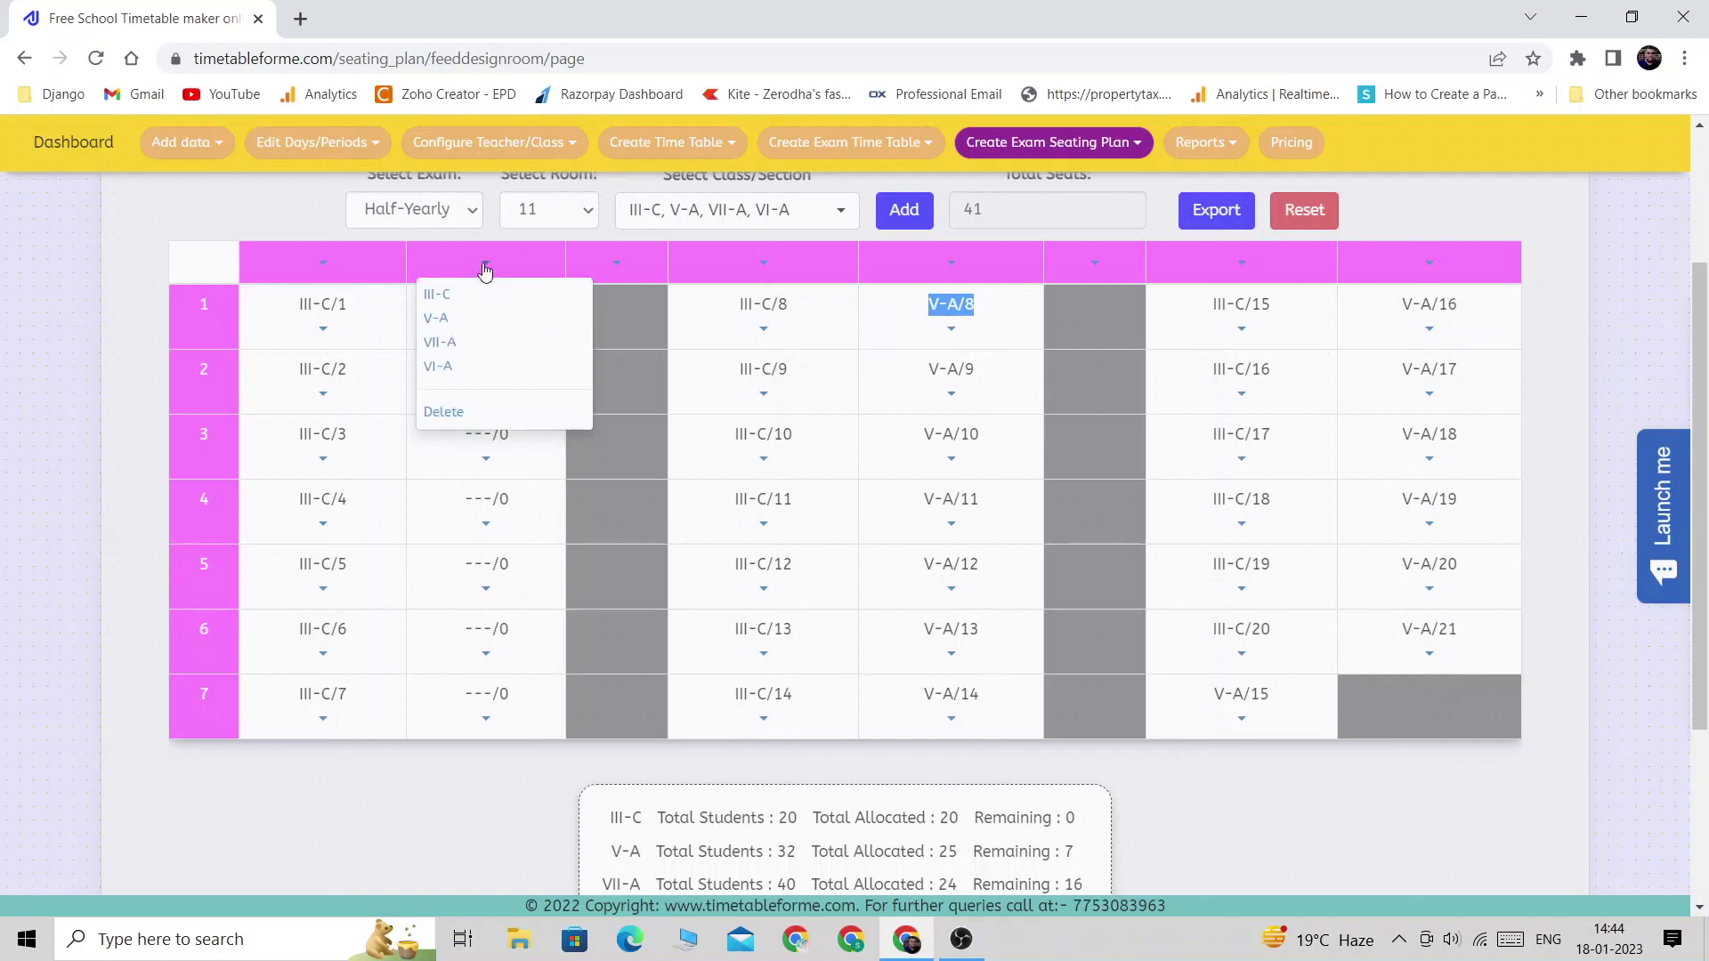
pyautogui.click(440, 366)
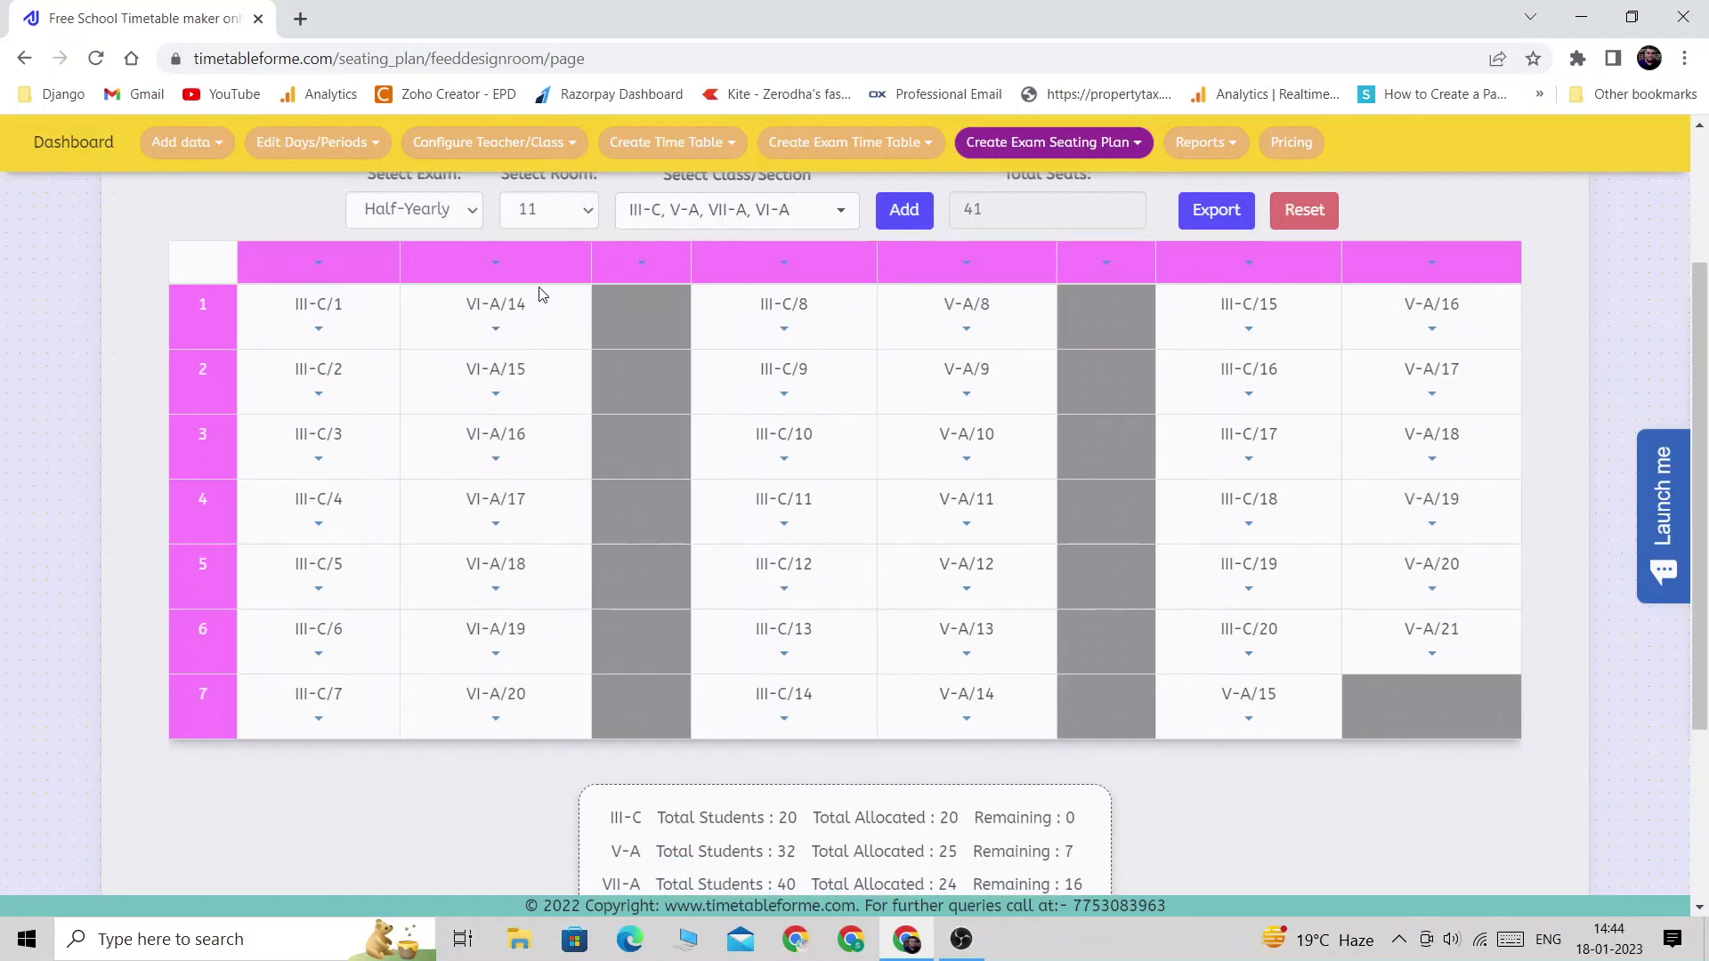
pyautogui.scroll(-1, 544, 294)
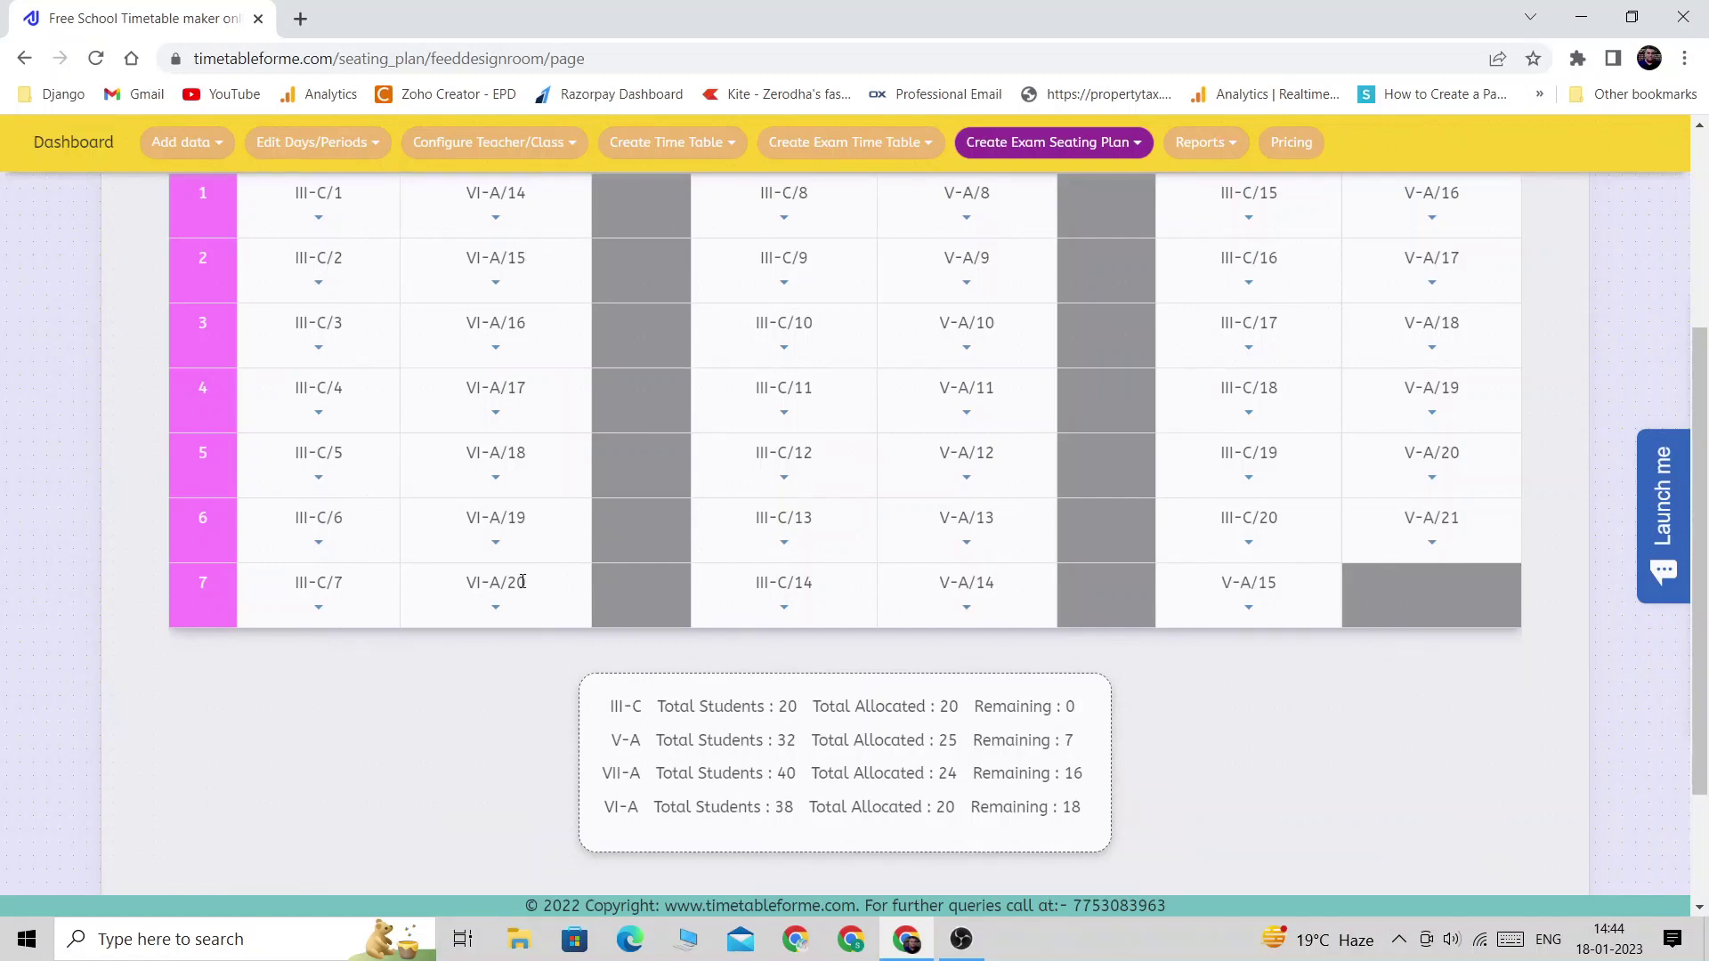
pyautogui.scroll(1, 522, 581)
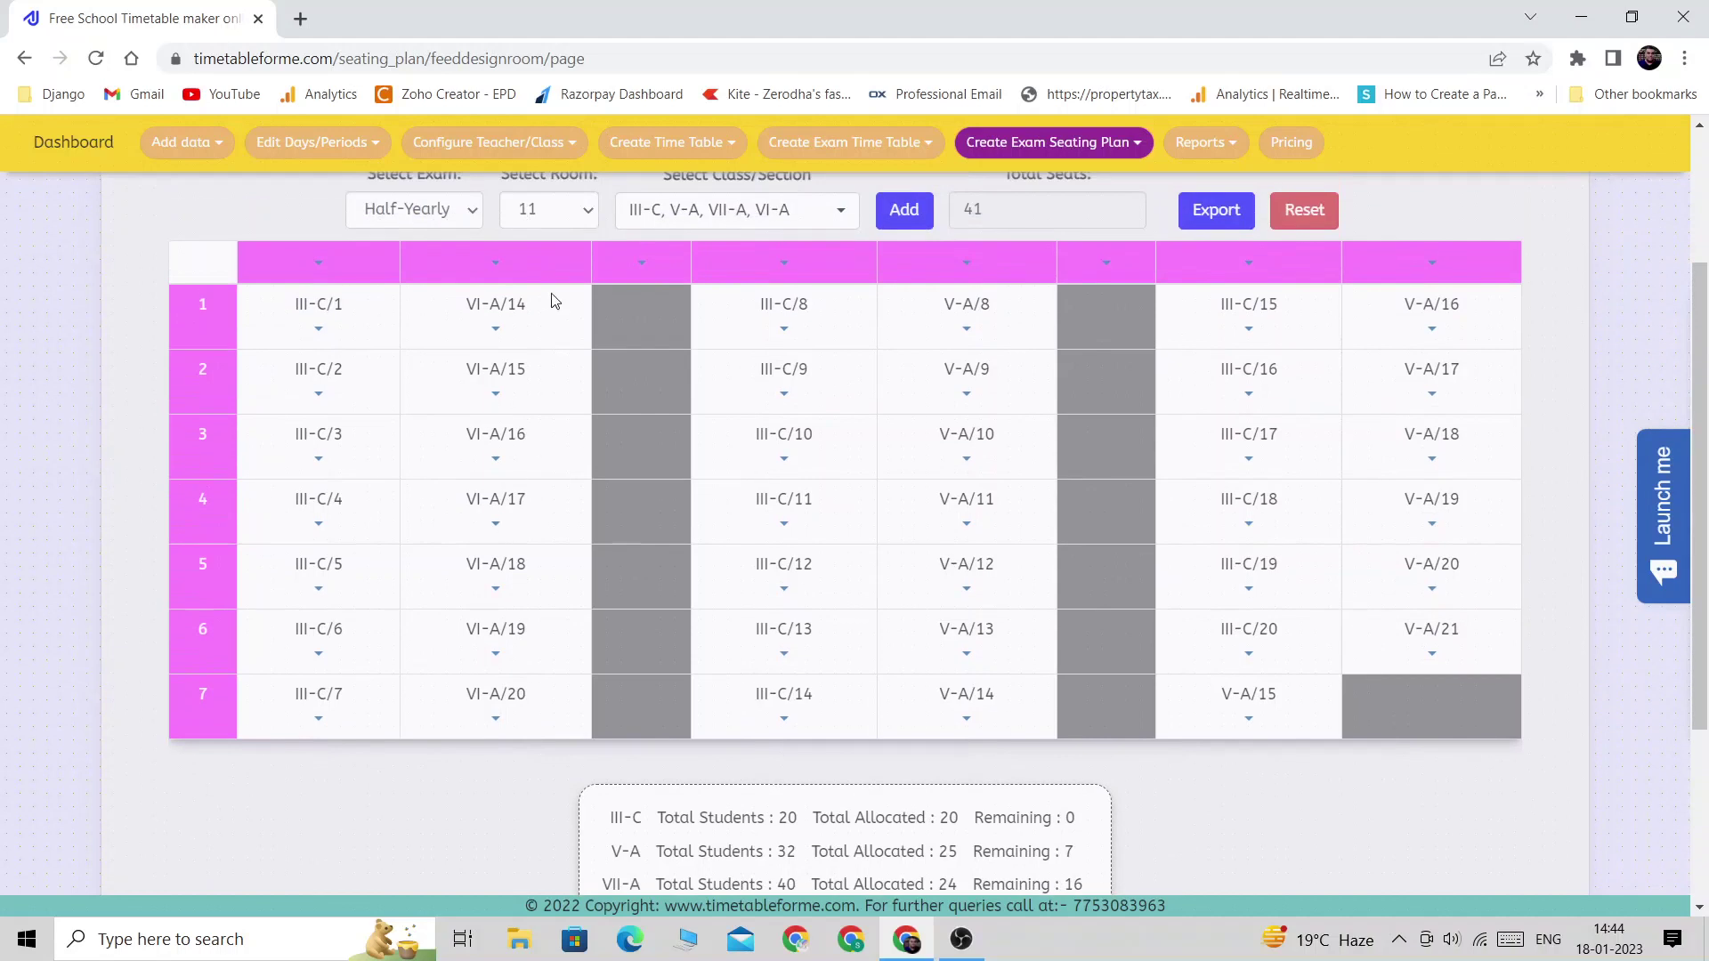
# - Switch the plan to room 12 and fill its empty last column with class VI-A
pyautogui.click(562, 218)
pyautogui.click(550, 281)
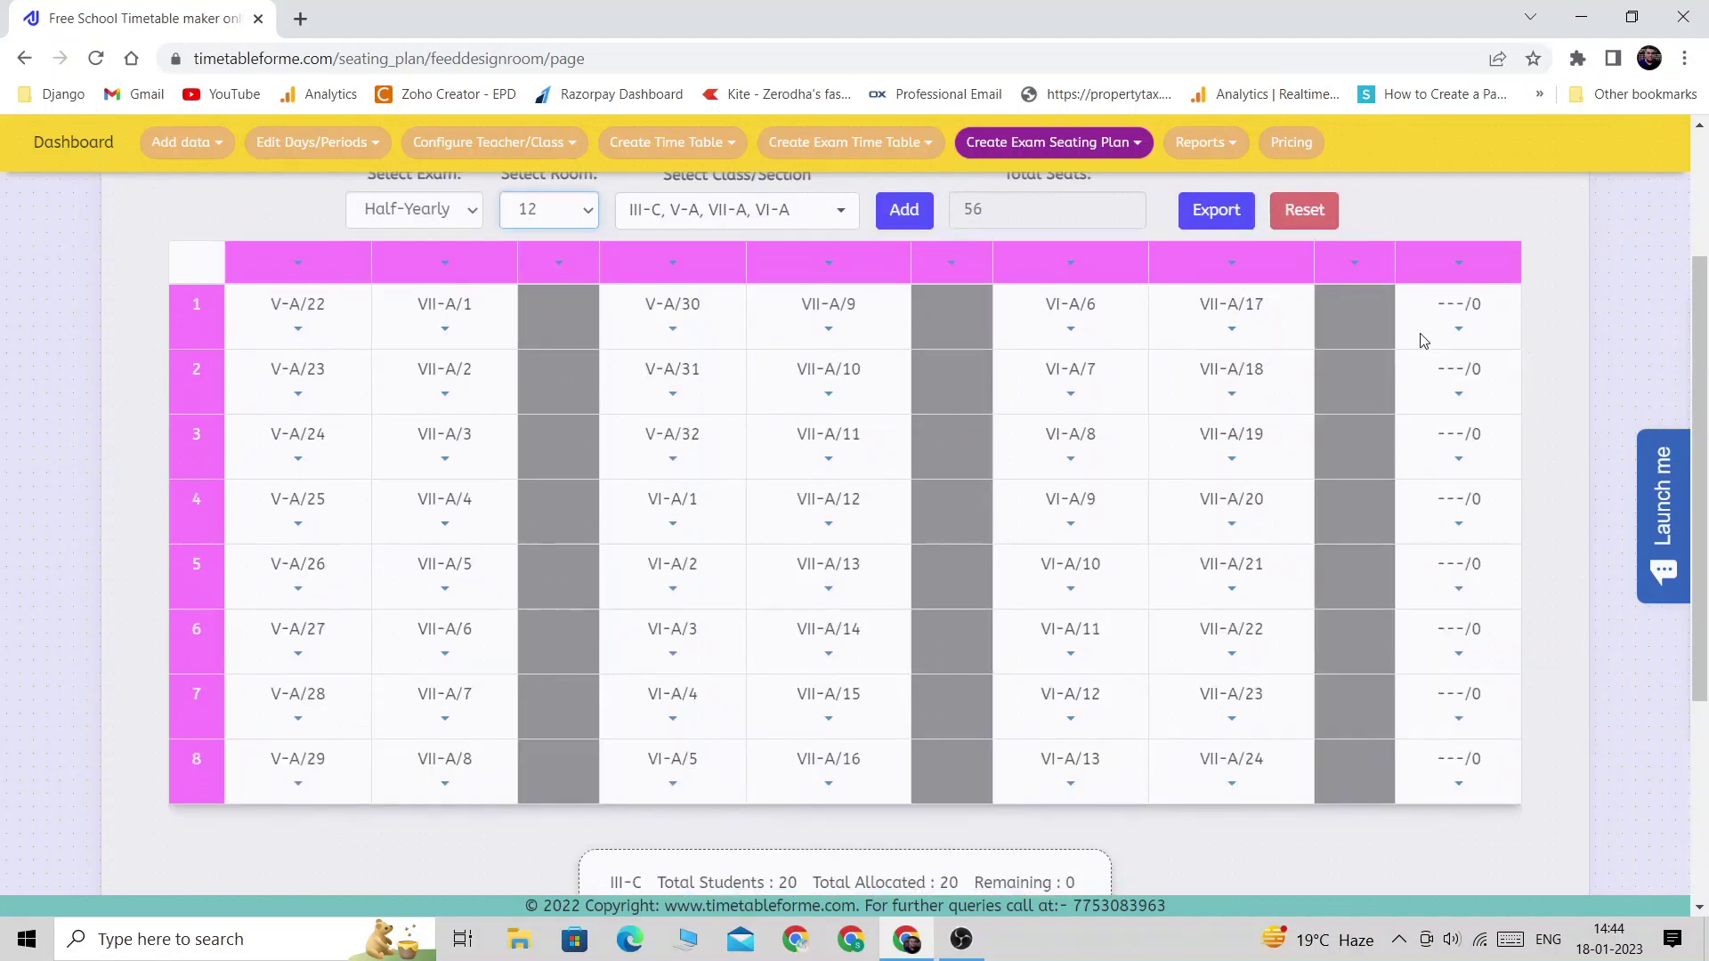
pyautogui.click(1458, 266)
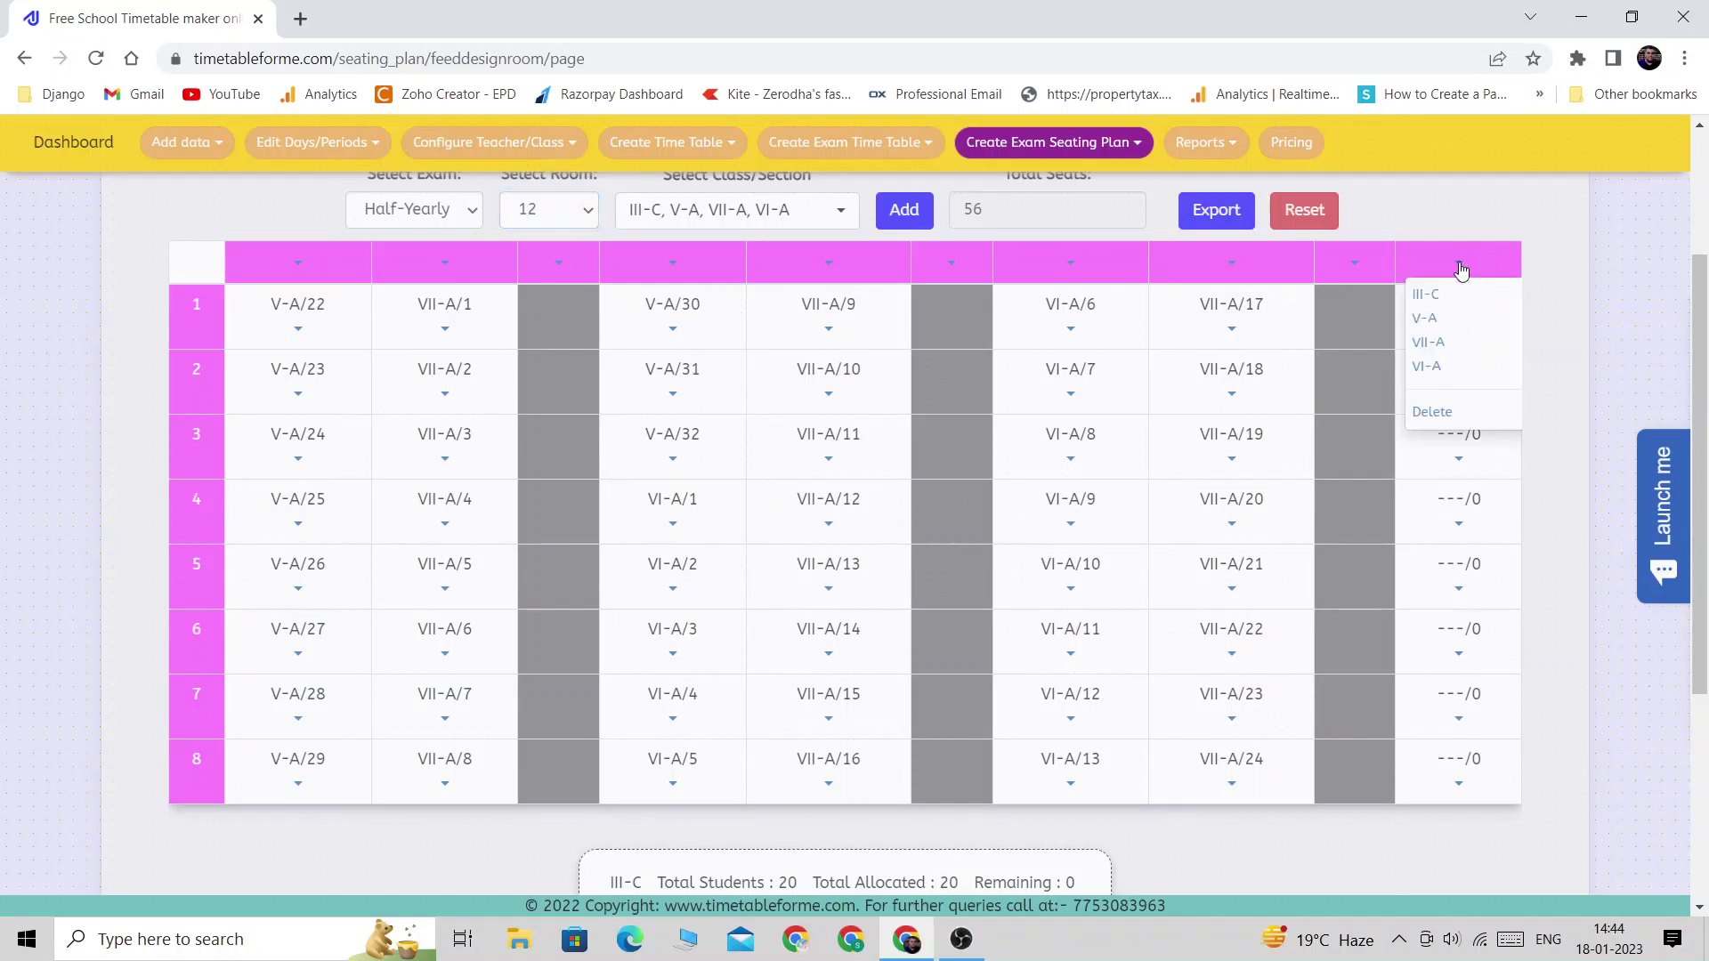
pyautogui.click(1436, 372)
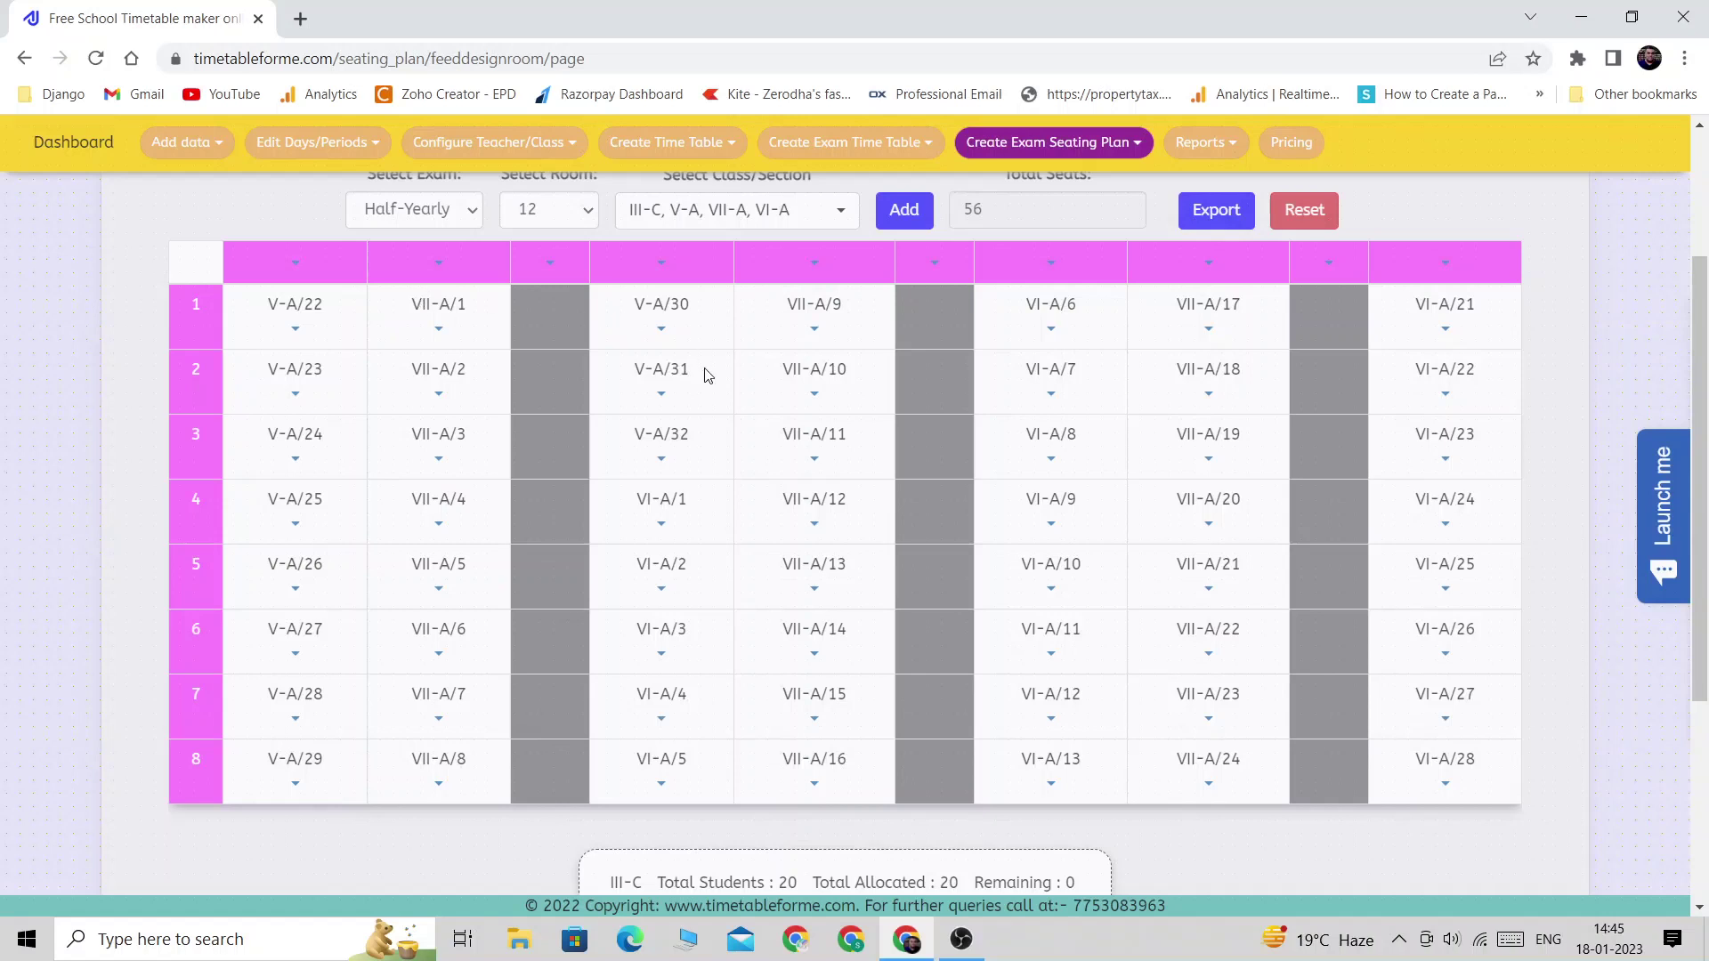
# - Review the seating of room 11 and return to room 12's plan
pyautogui.click(544, 218)
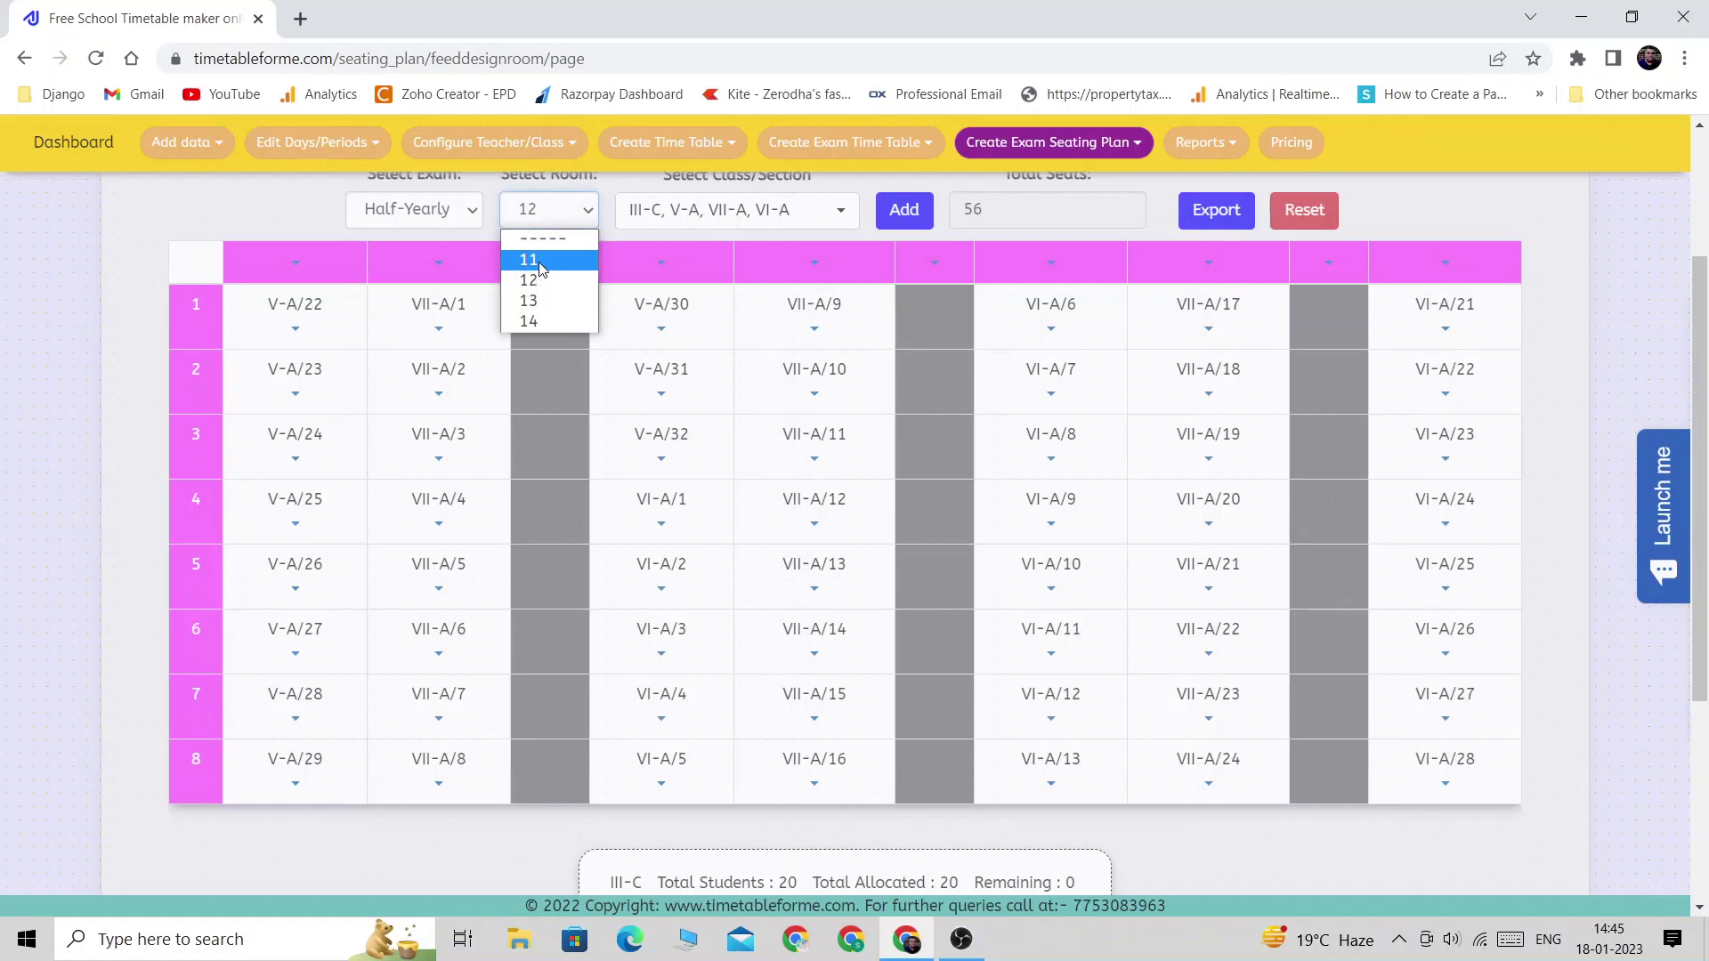
pyautogui.click(539, 250)
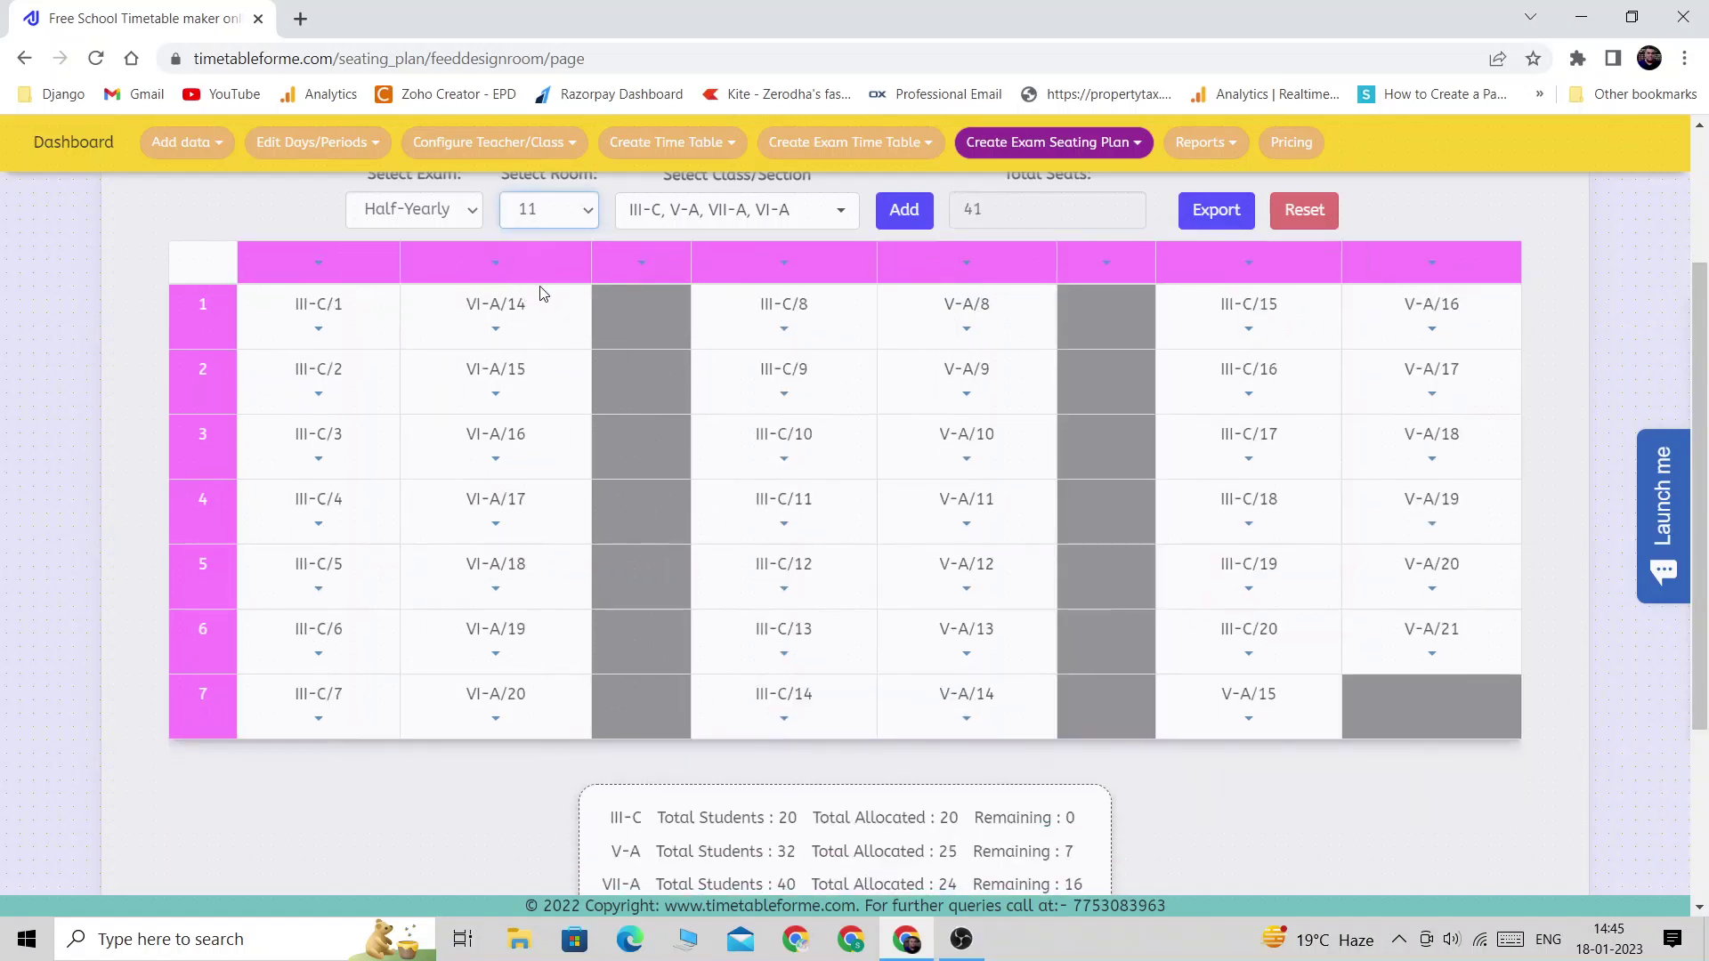
pyautogui.click(561, 208)
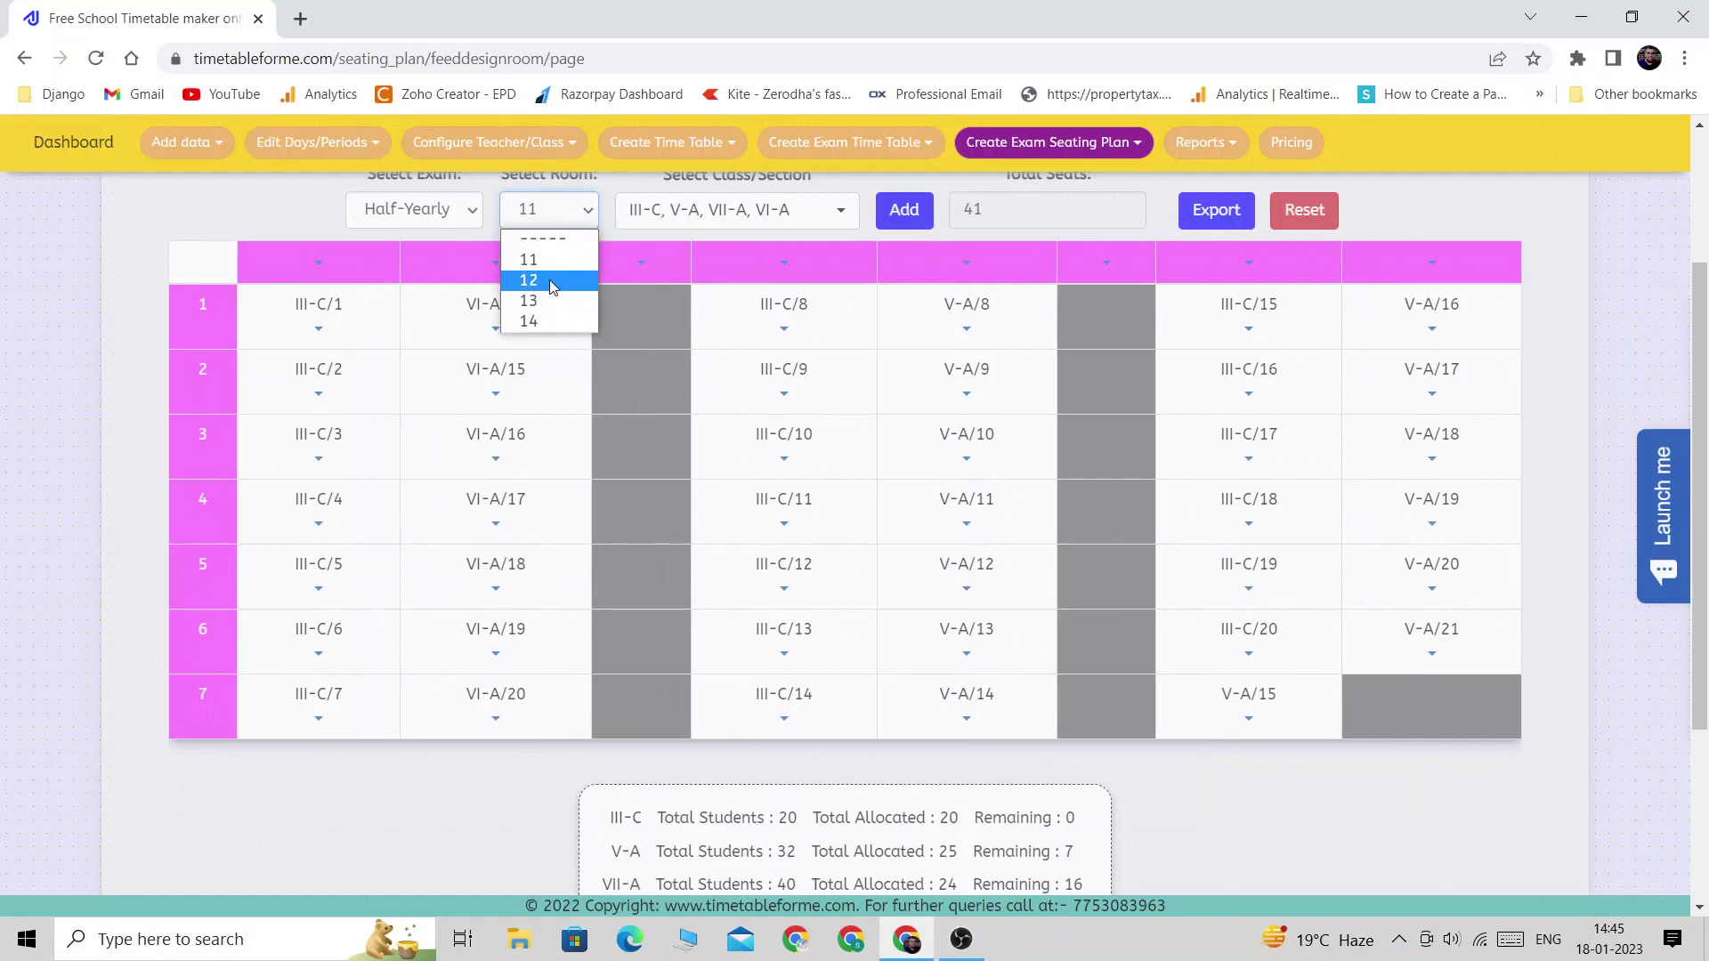
pyautogui.click(554, 281)
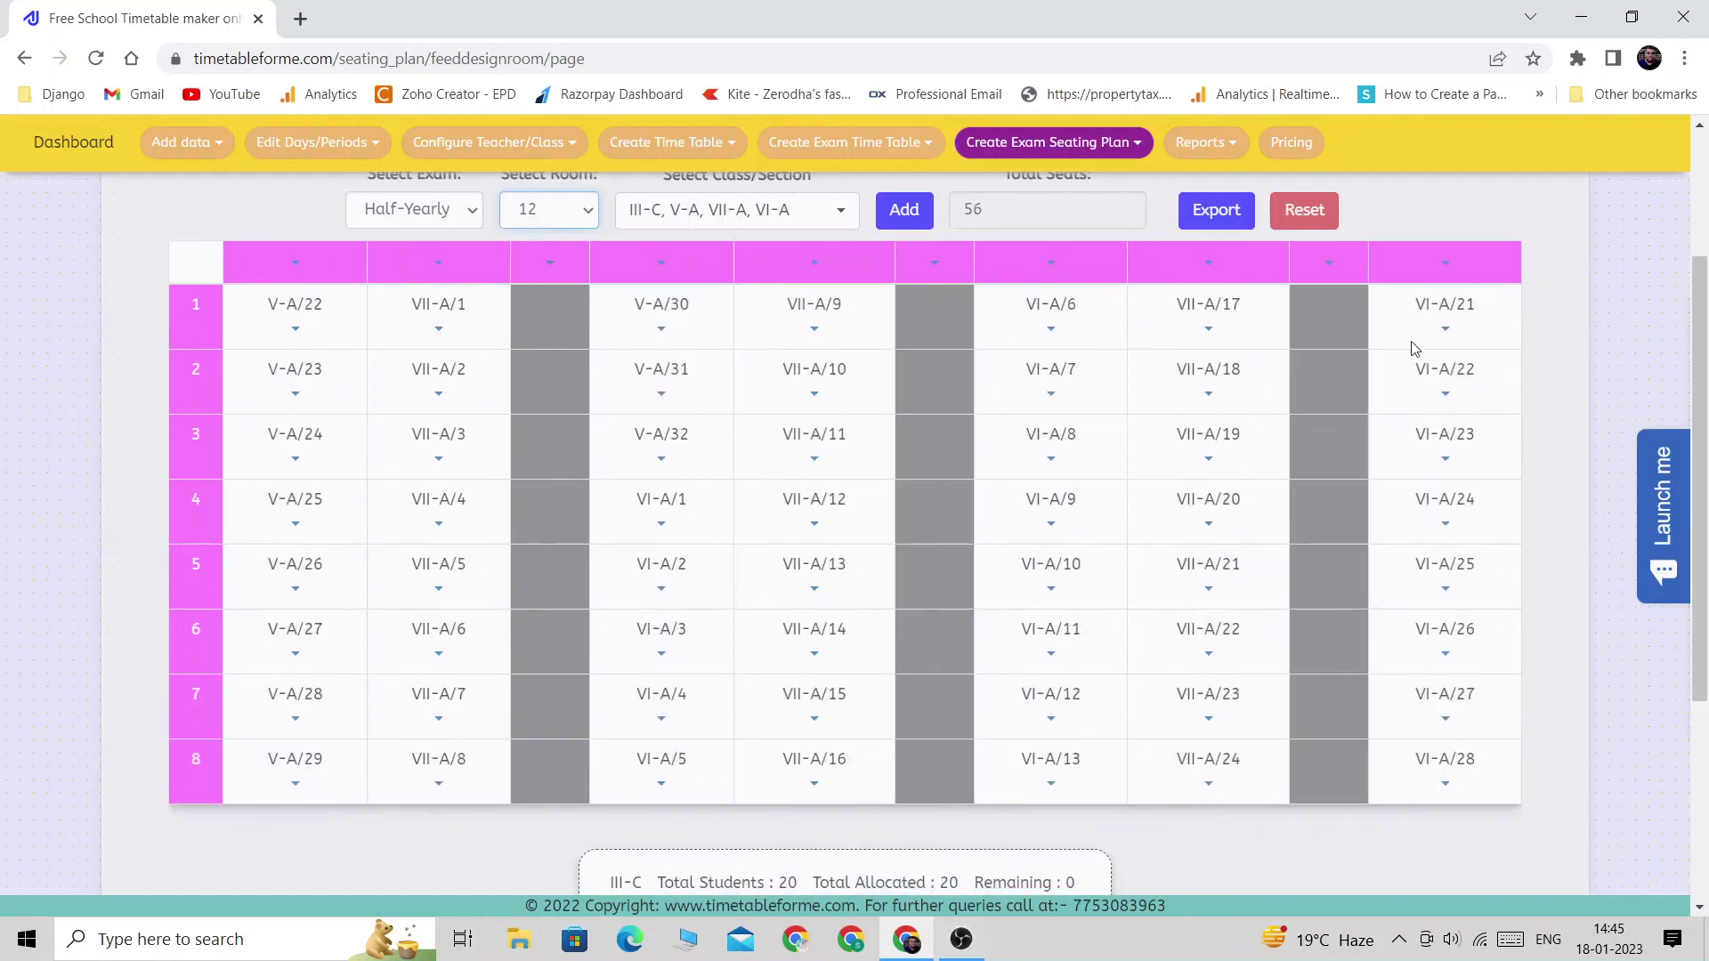
# - Clear class VI-A from room 12's last column and fill it with the unseated V-A students
pyautogui.click(1450, 264)
pyautogui.click(1404, 412)
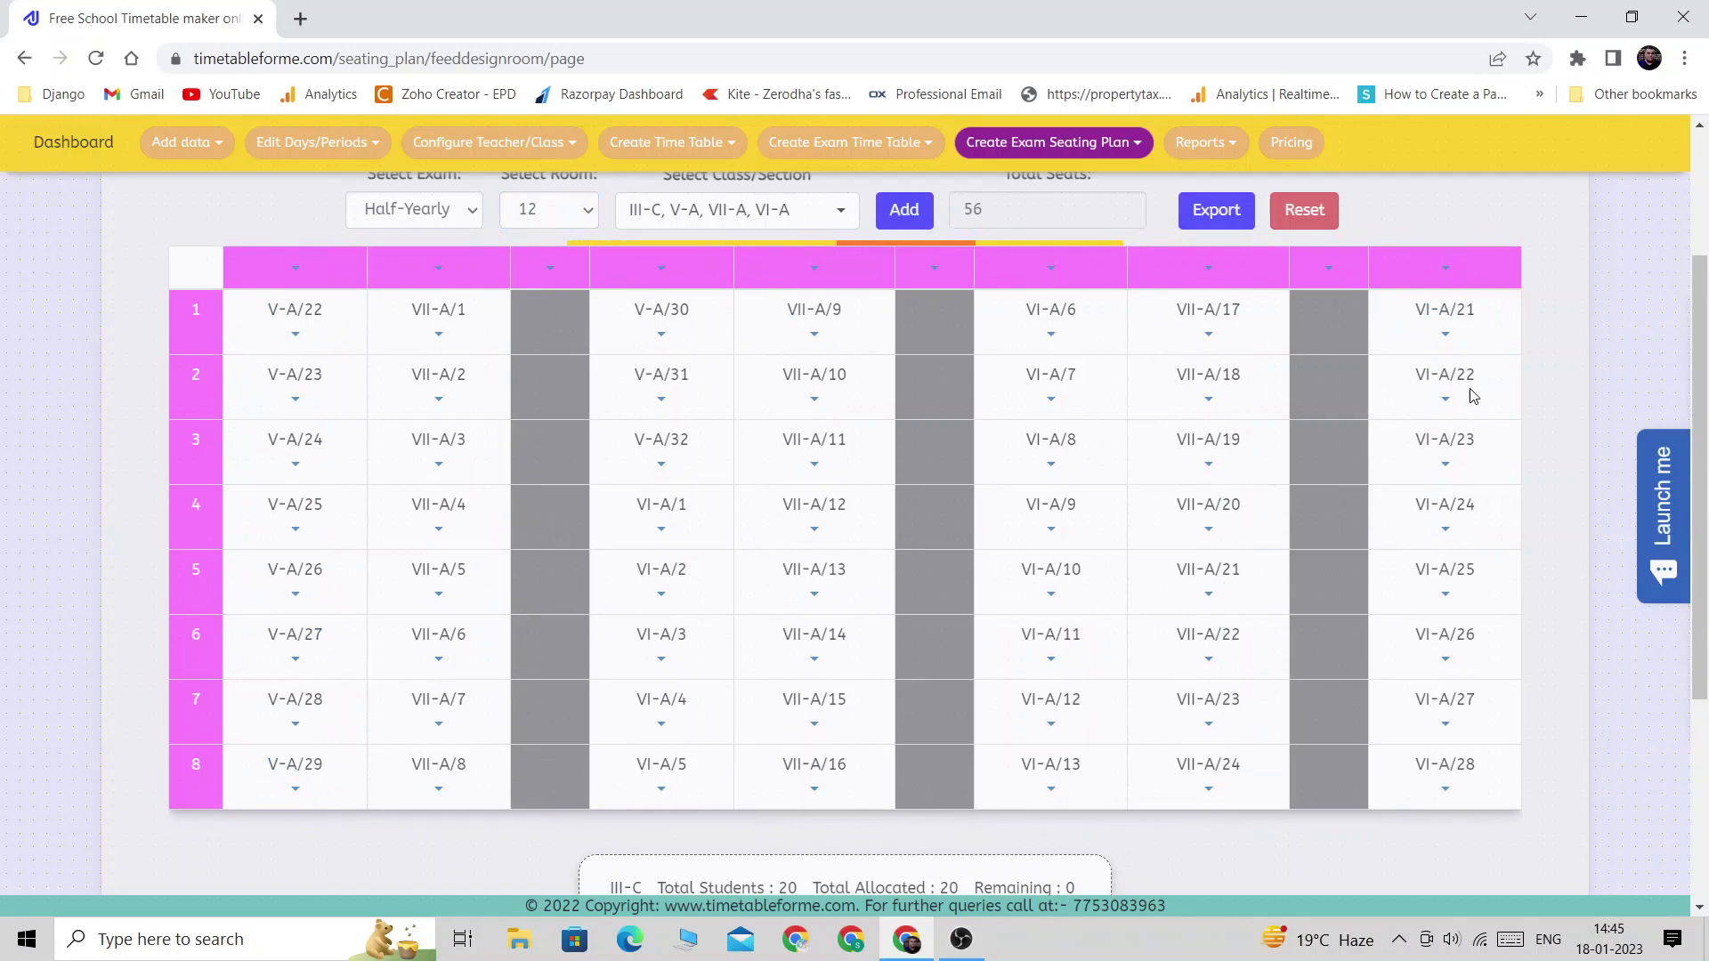
pyautogui.click(1459, 267)
pyautogui.click(1416, 407)
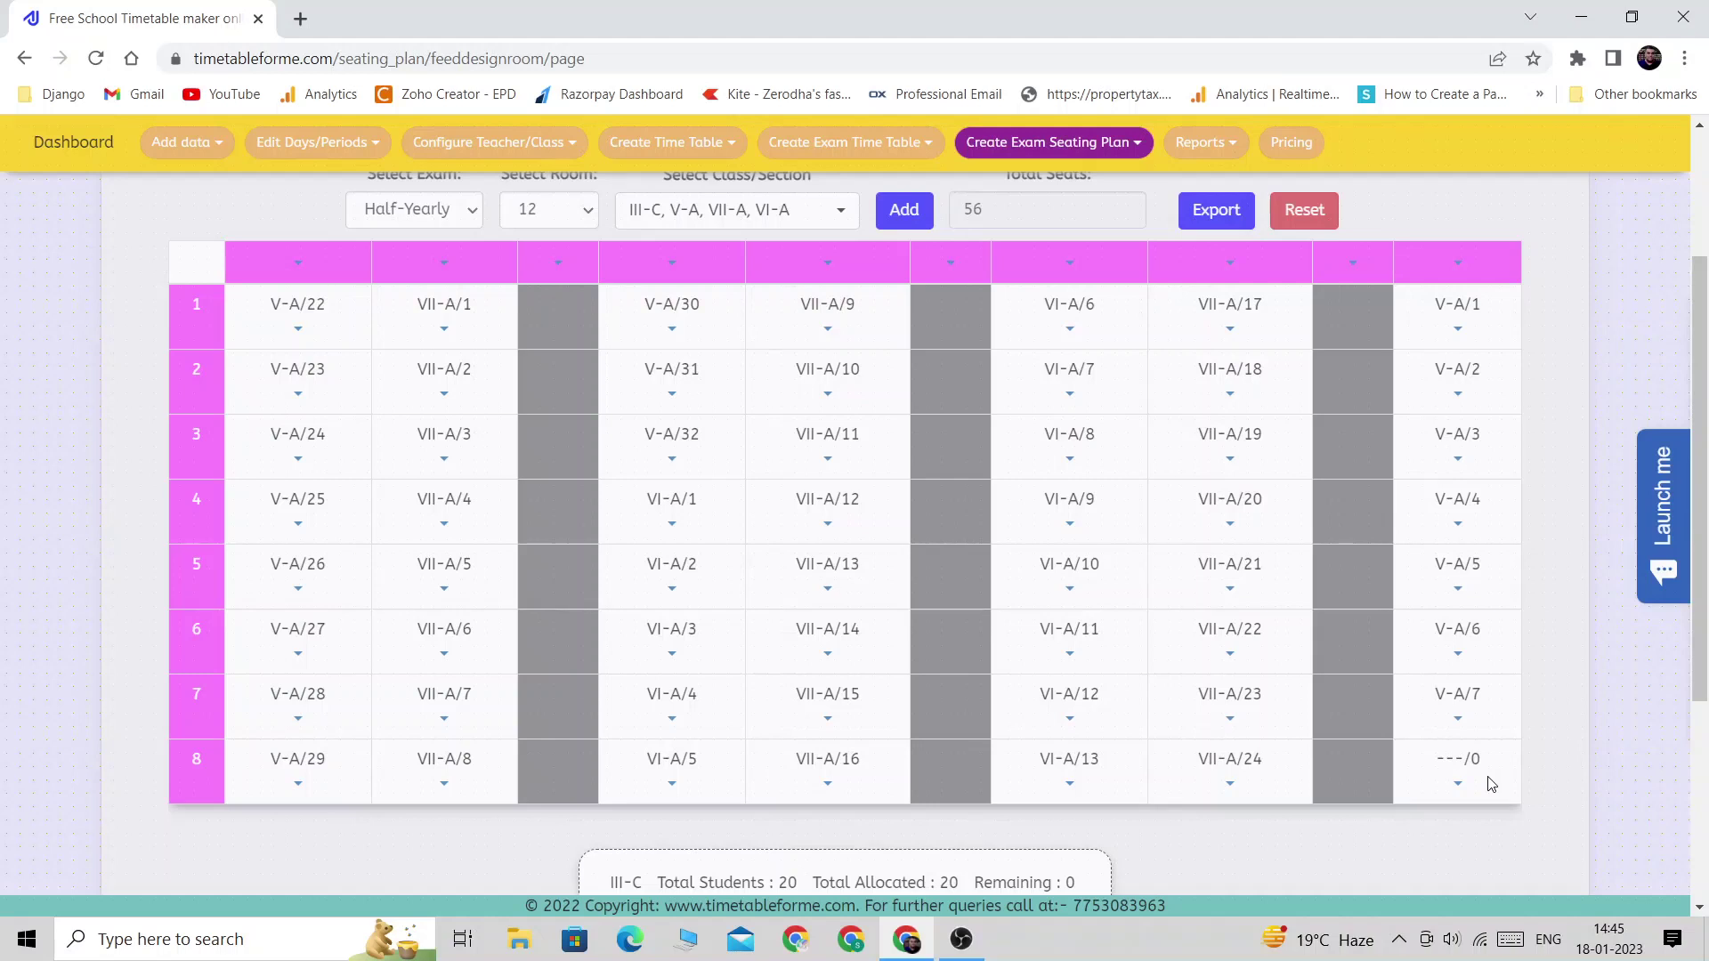
# - Review the seating of room 11, including its VI-A column, and return to room 12's plan
pyautogui.scroll(-1, 1482, 540)
pyautogui.scroll(1, 1522, 481)
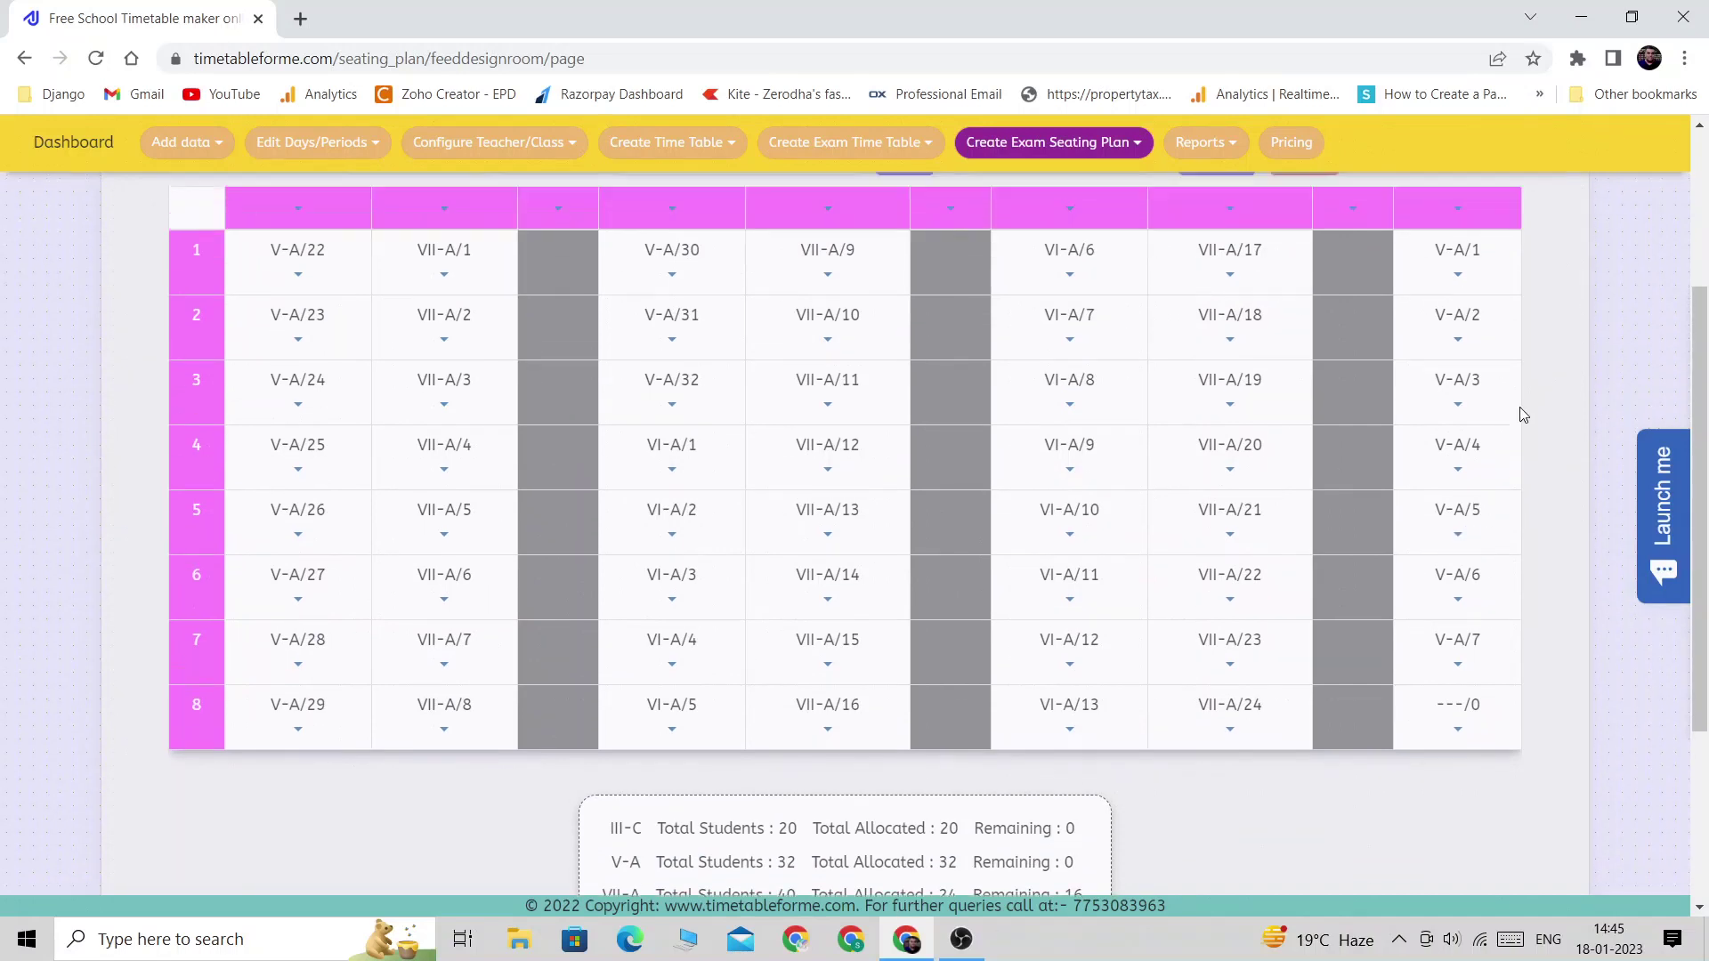
pyautogui.scroll(1, 1523, 415)
pyautogui.click(530, 210)
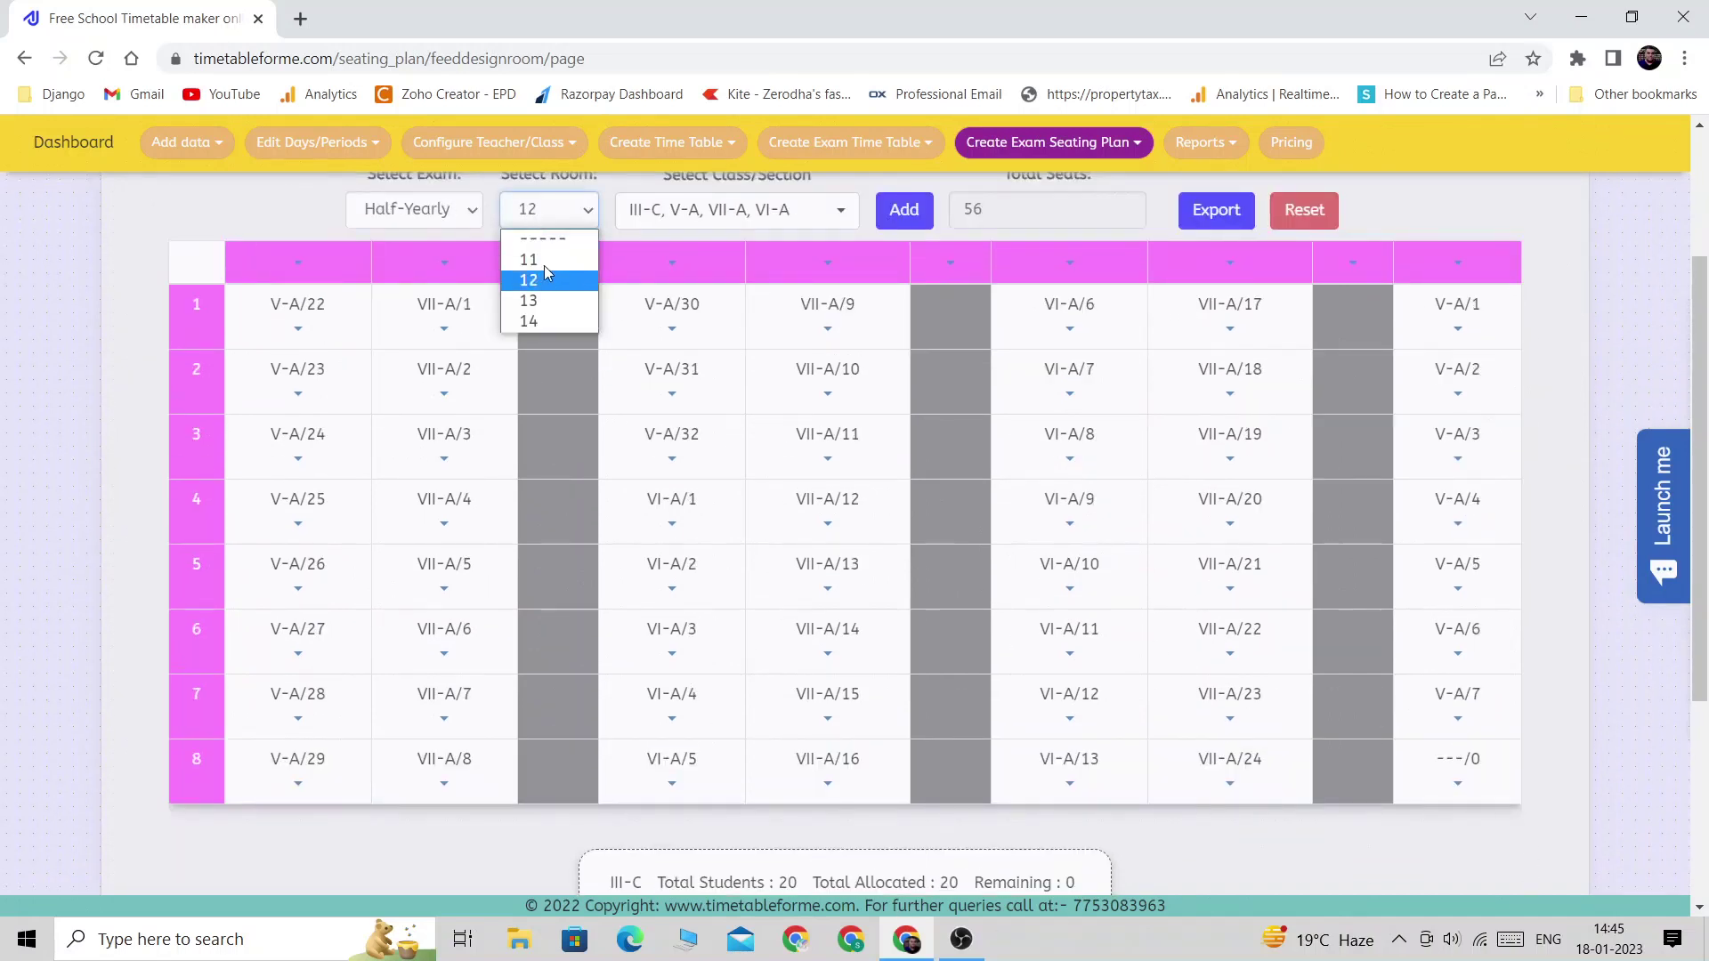
pyautogui.click(540, 260)
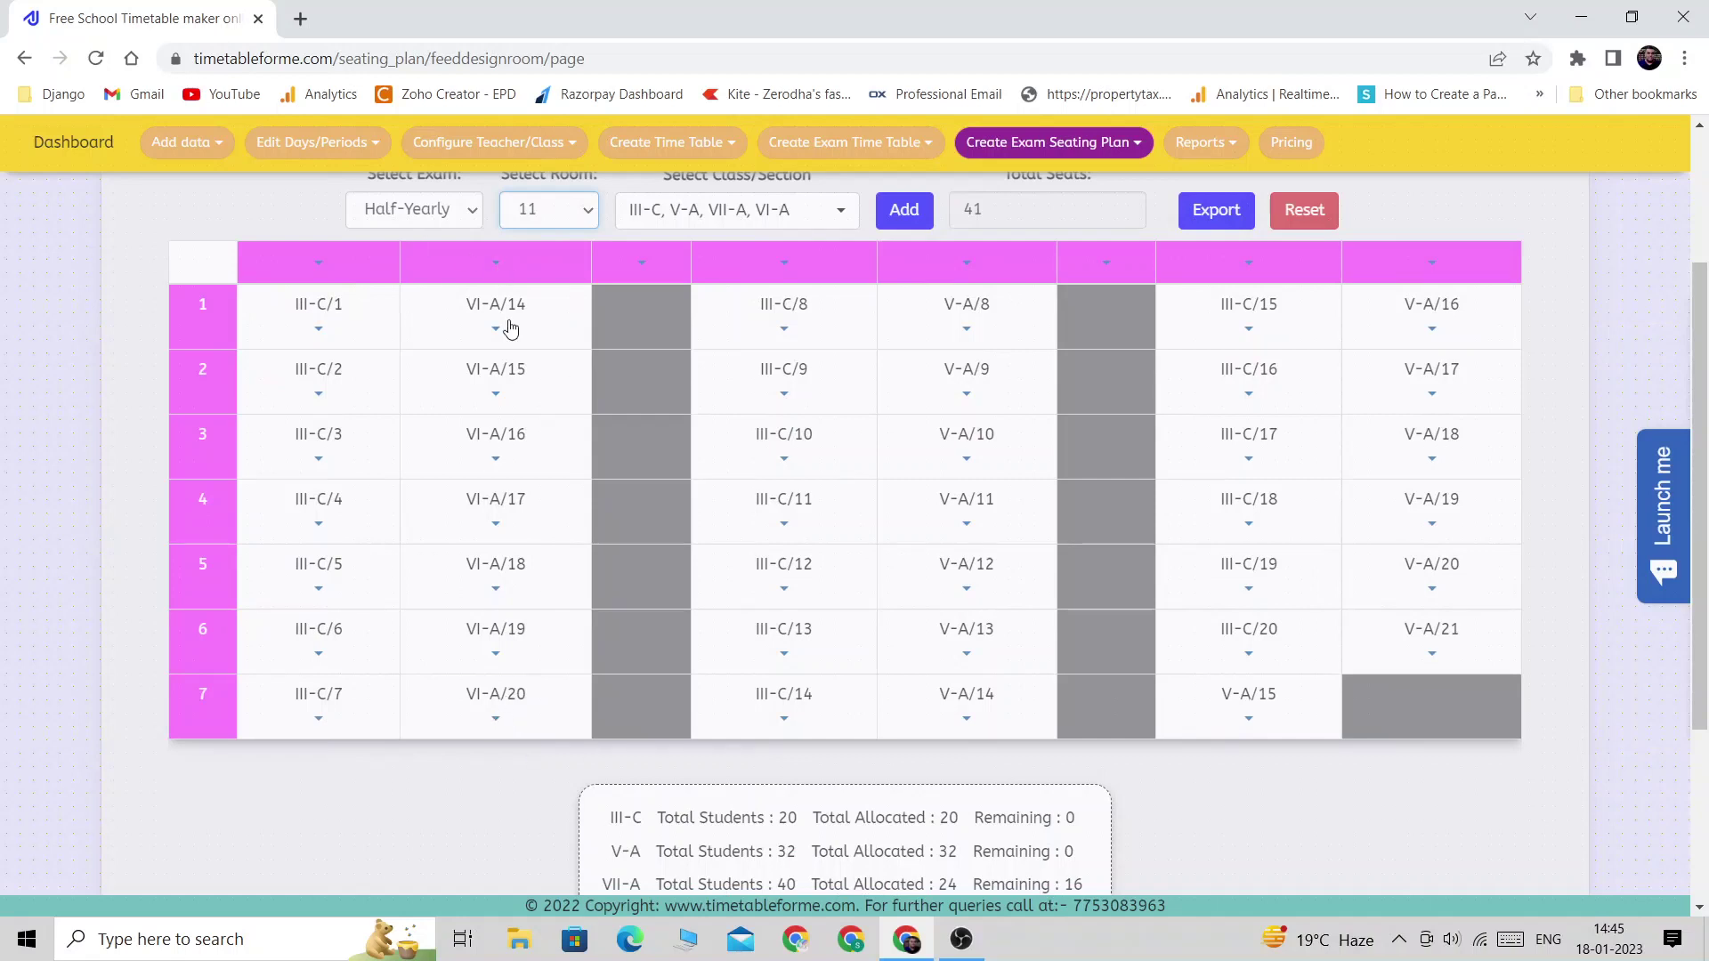
pyautogui.click(545, 214)
pyautogui.click(548, 275)
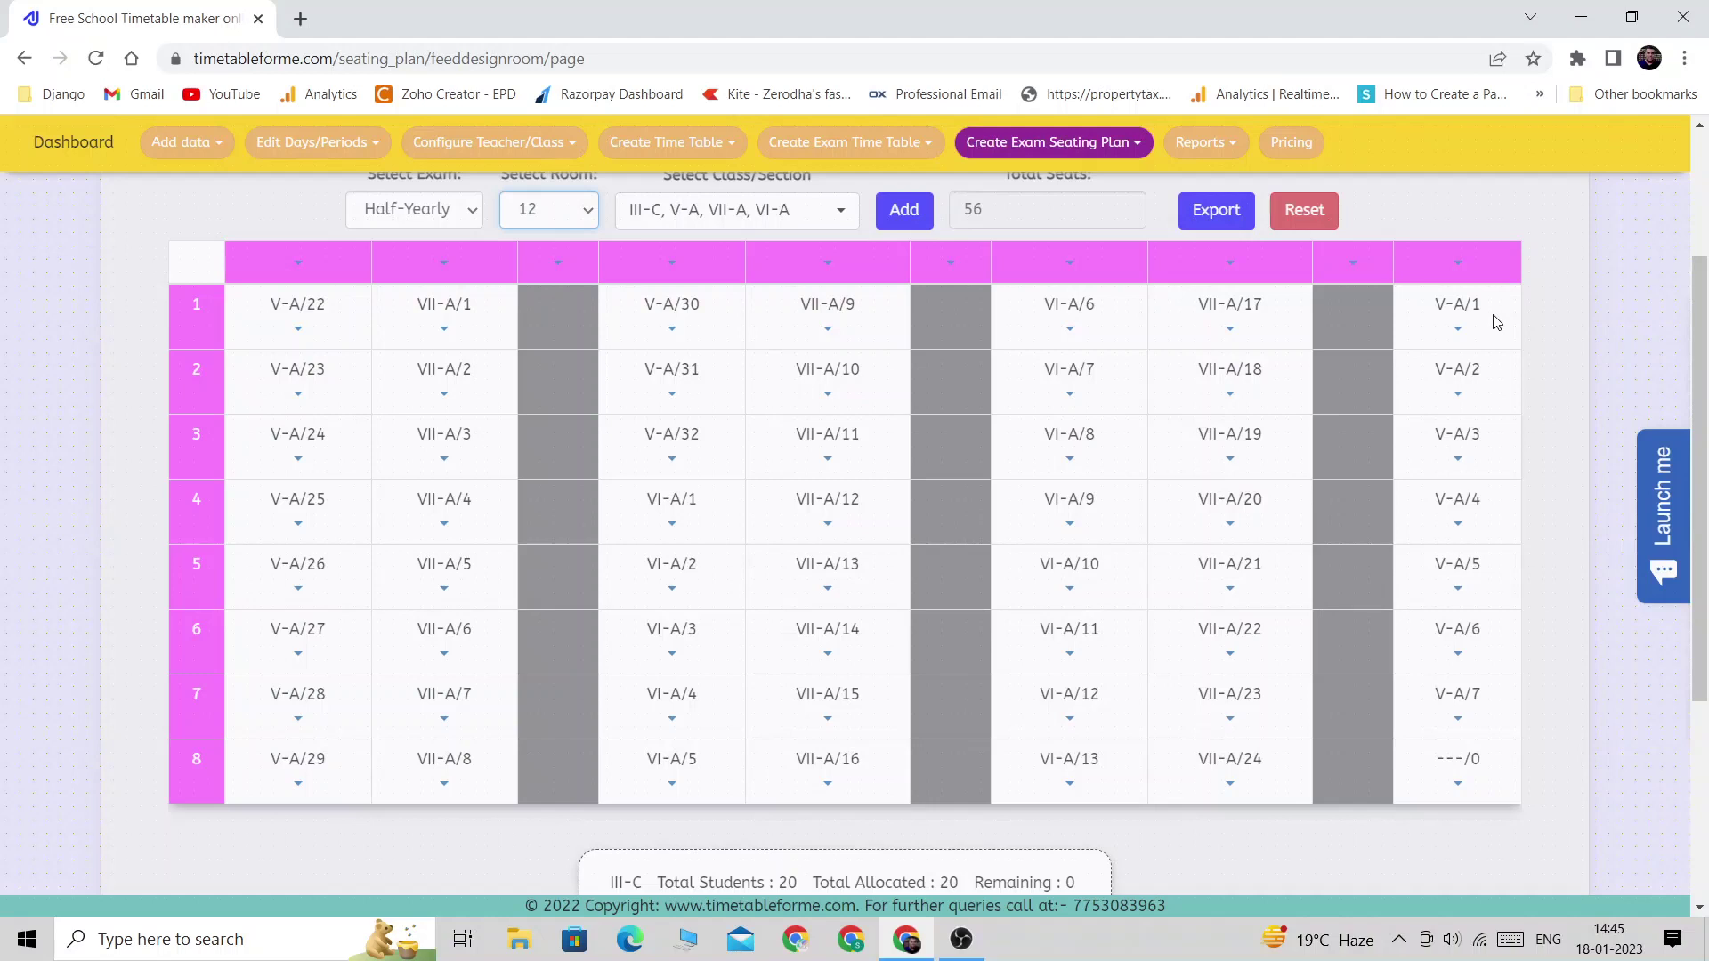
# - Check the remaining students of V-A, VII-A and VI-A in the allocation summary below room 12's seats
pyautogui.scroll(-2, 1325, 676)
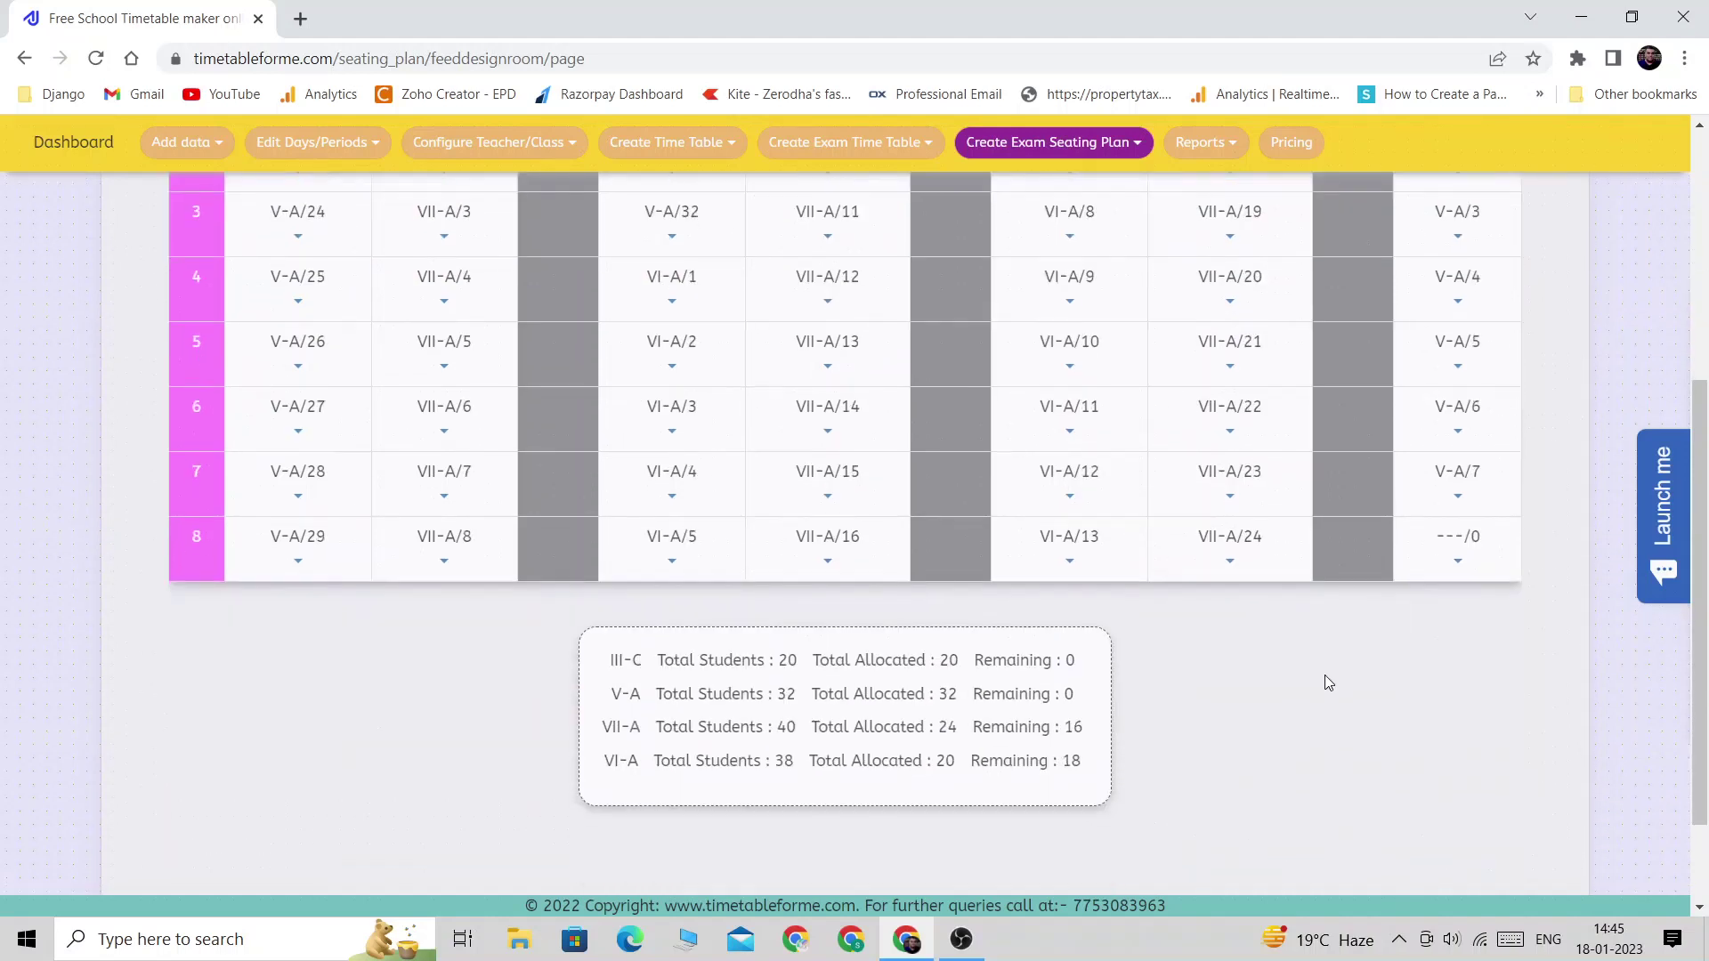
pyautogui.moveTo(1068, 728)
pyautogui.mouseDown()
pyautogui.moveTo(1096, 731)
pyautogui.moveTo(1083, 758)
pyautogui.mouseUp()
pyautogui.moveTo(1063, 697); pyautogui.dragTo(1116, 696)
pyautogui.scroll(1, 1115, 719)
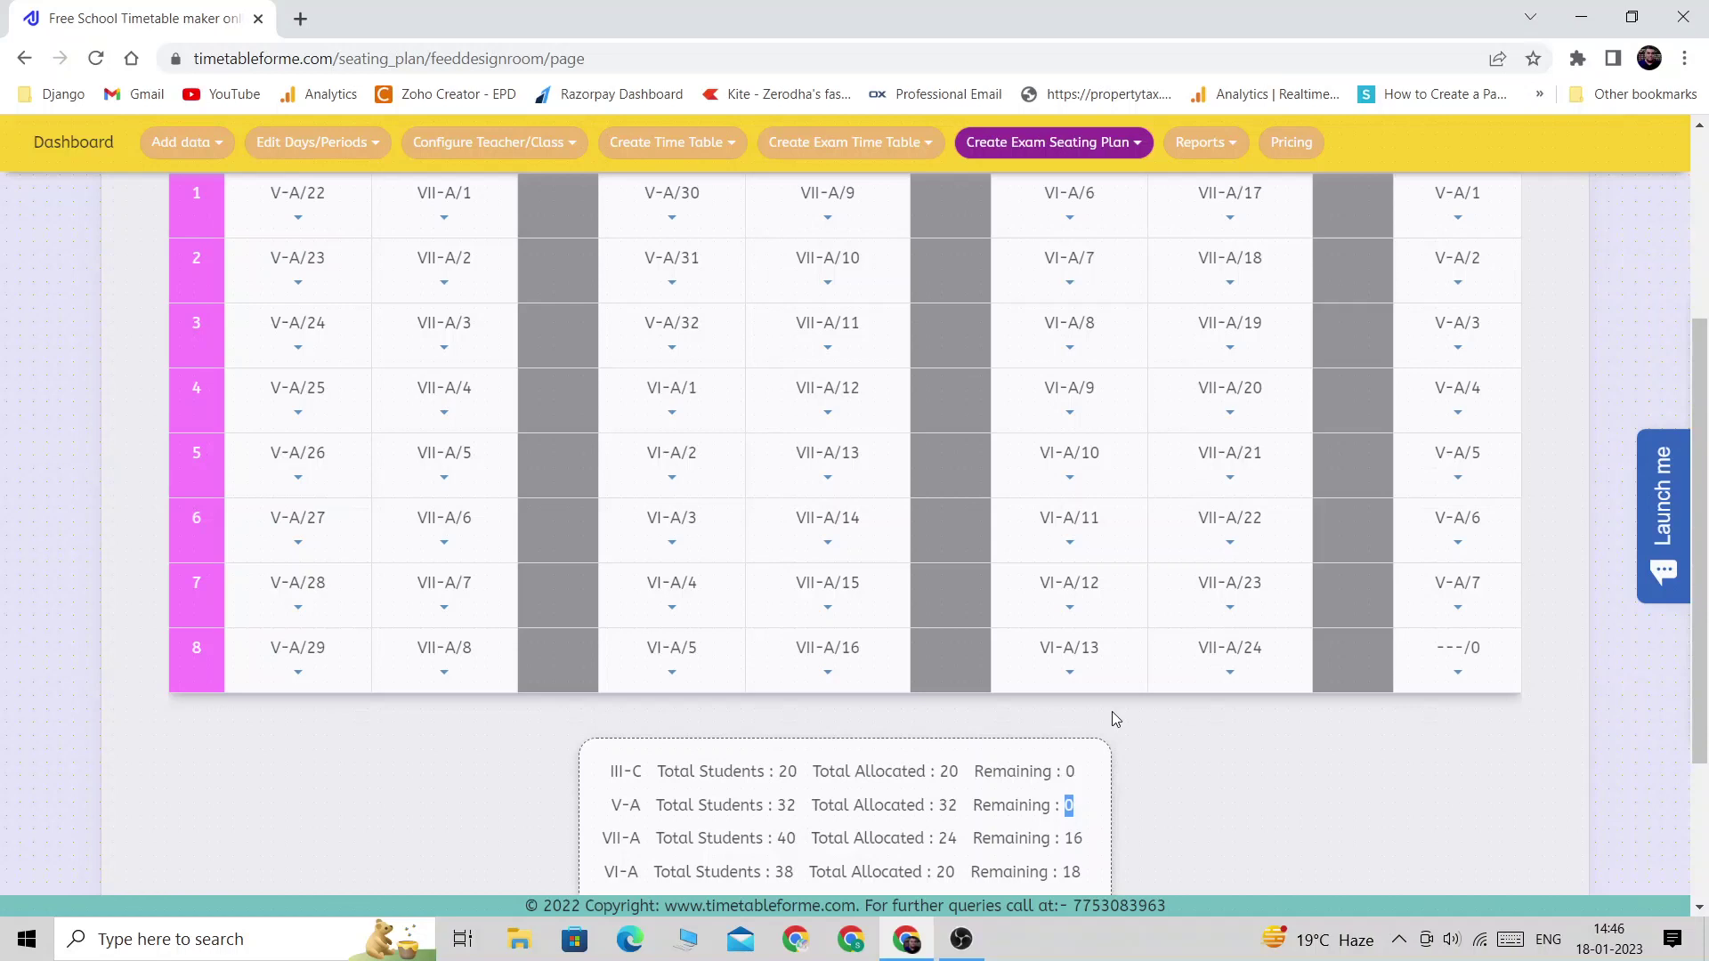
pyautogui.scroll(2, 1103, 723)
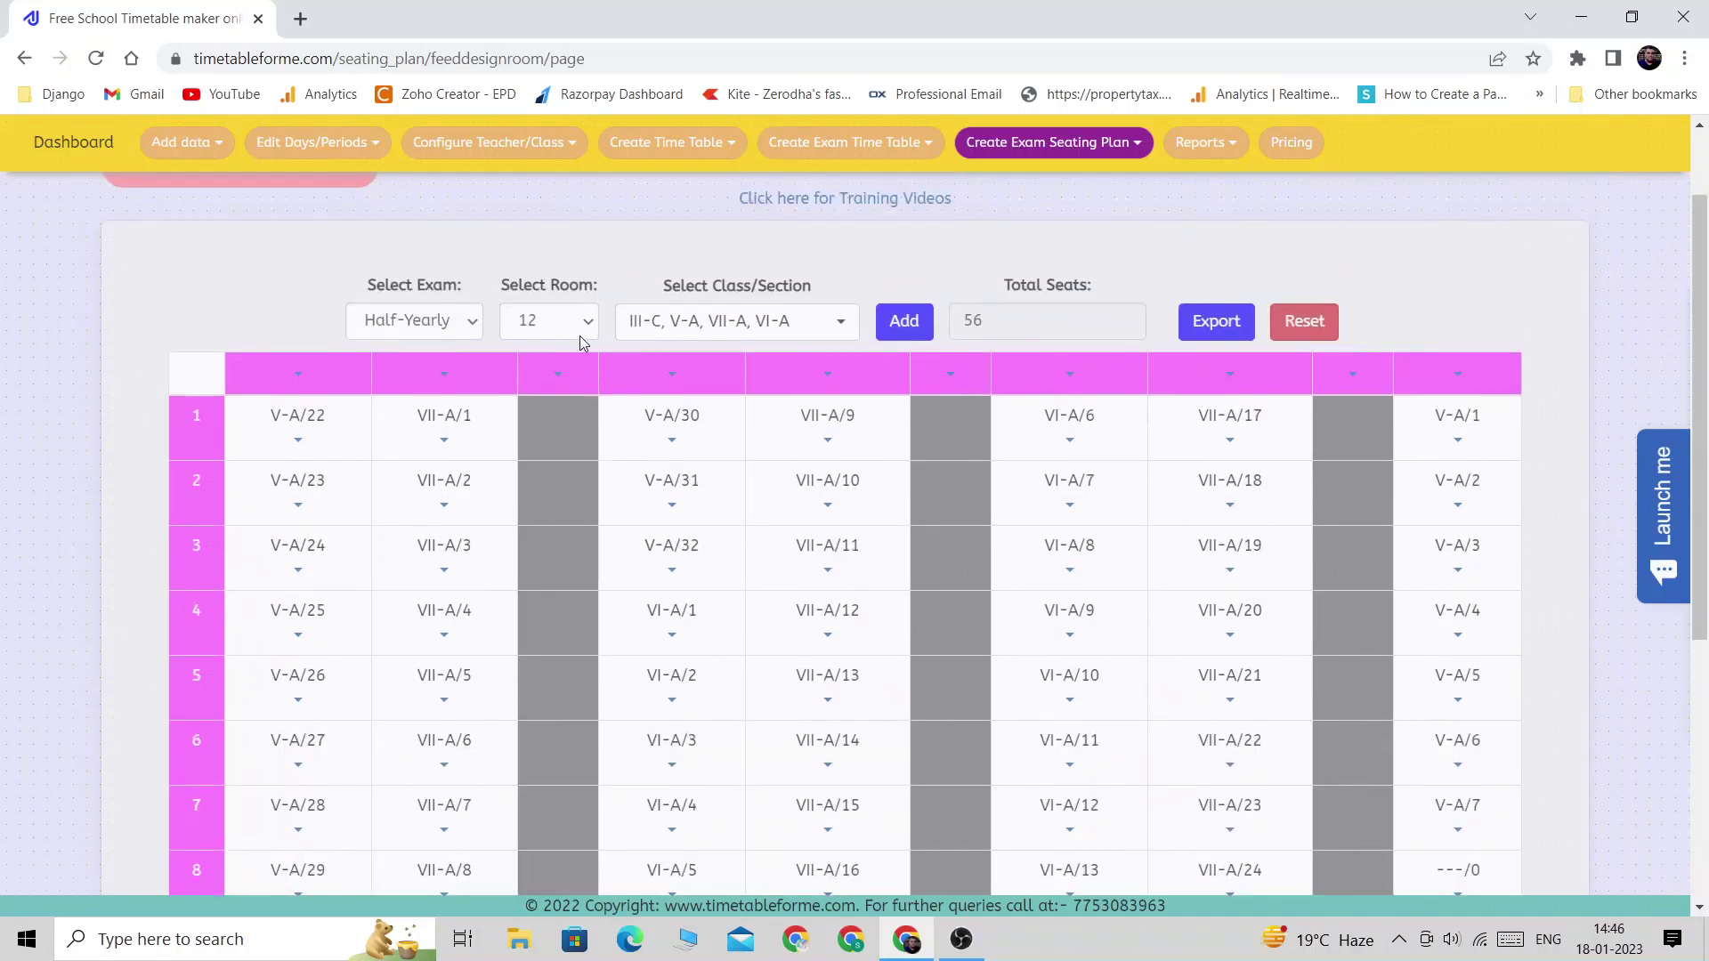
# - Assign class VI-A to the empty row 8 seat in room 12's last column
pyautogui.scroll(-1, 561, 337)
pyautogui.click(298, 261)
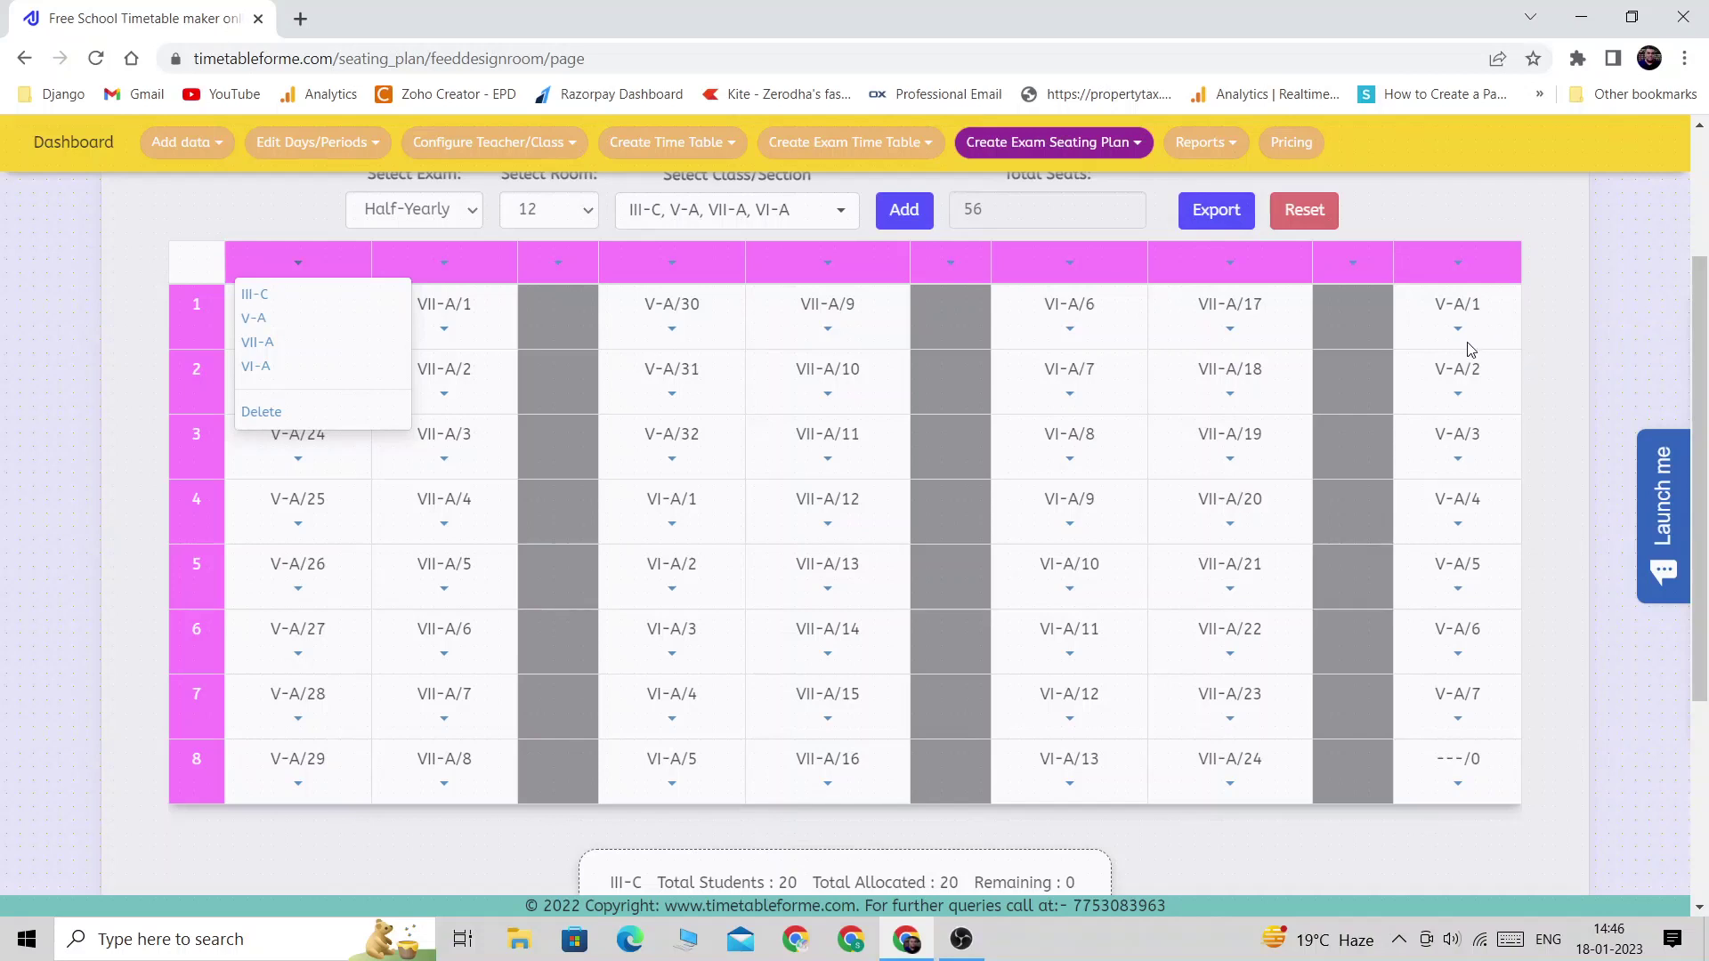
pyautogui.scroll(-1, 1451, 614)
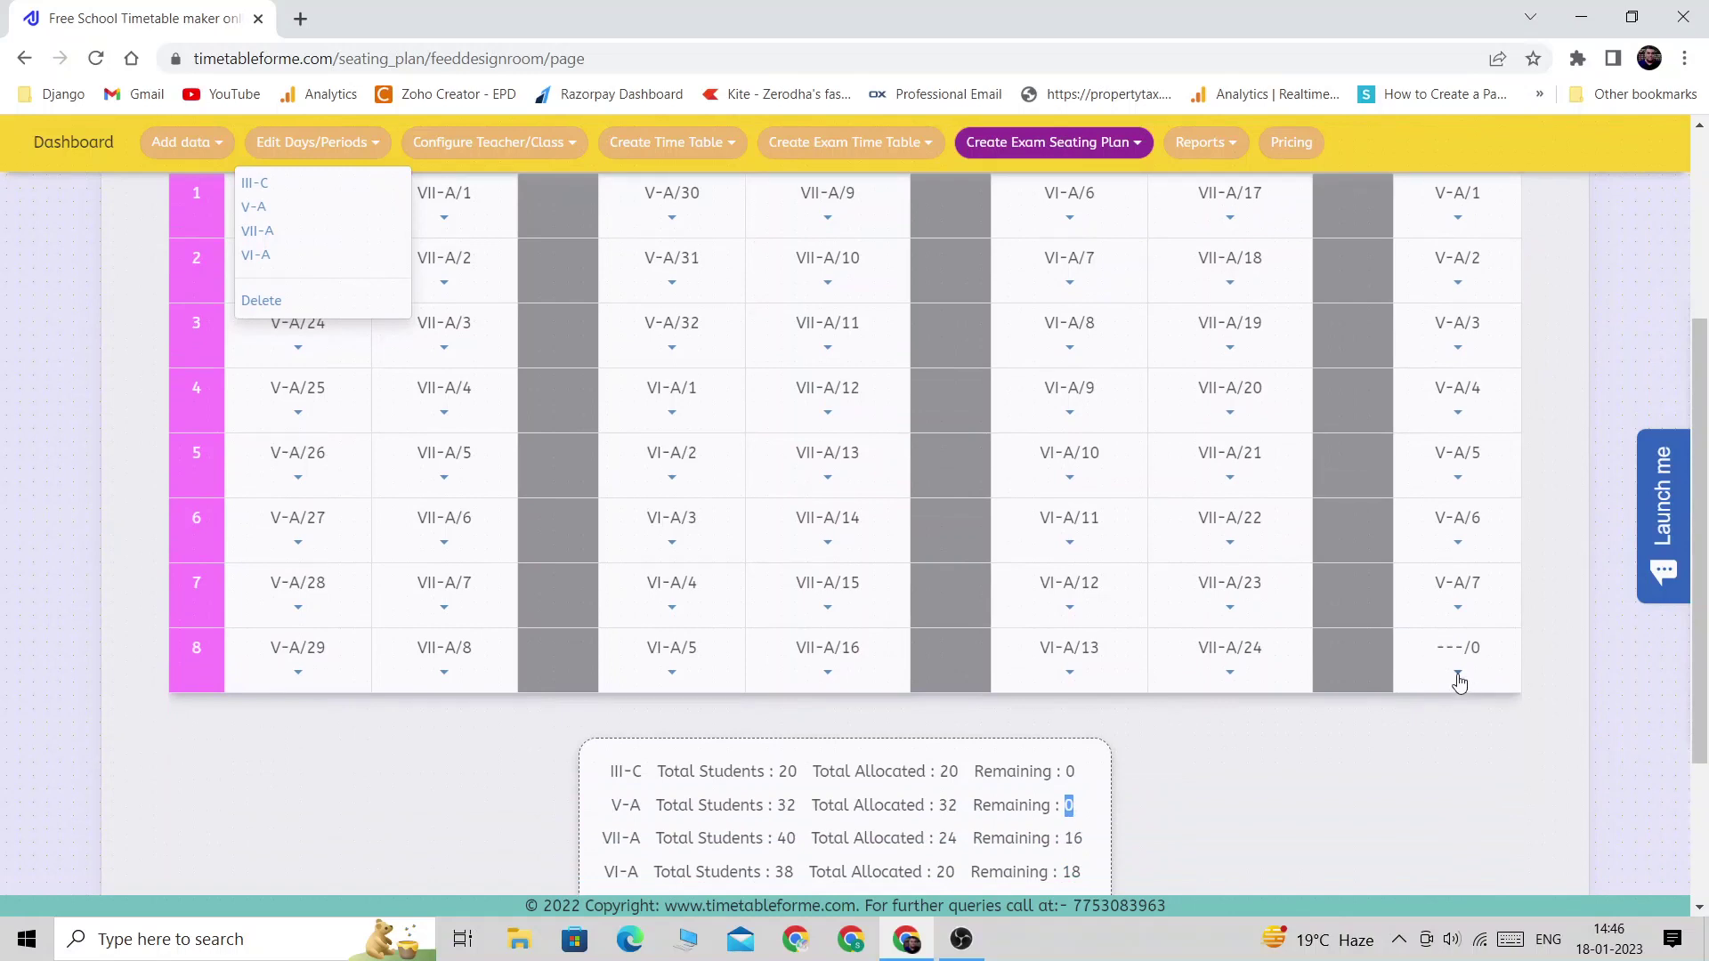
pyautogui.scroll(1, 1290, 558)
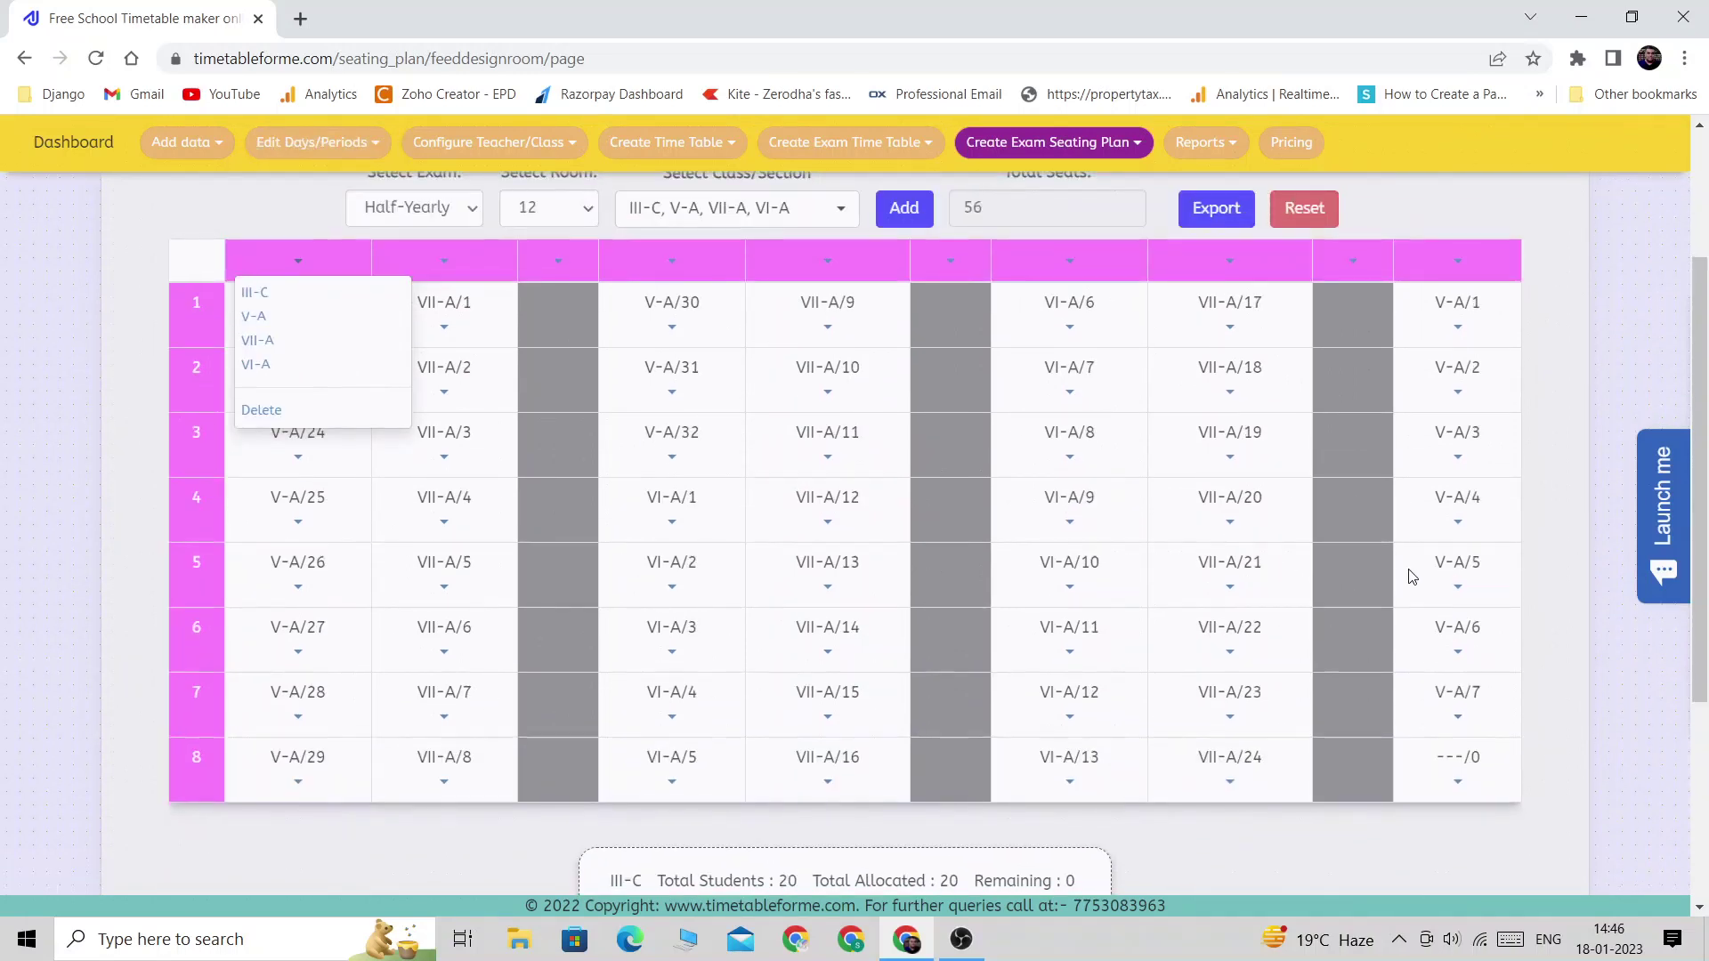
pyautogui.scroll(-1, 1410, 577)
pyautogui.click(1103, 832)
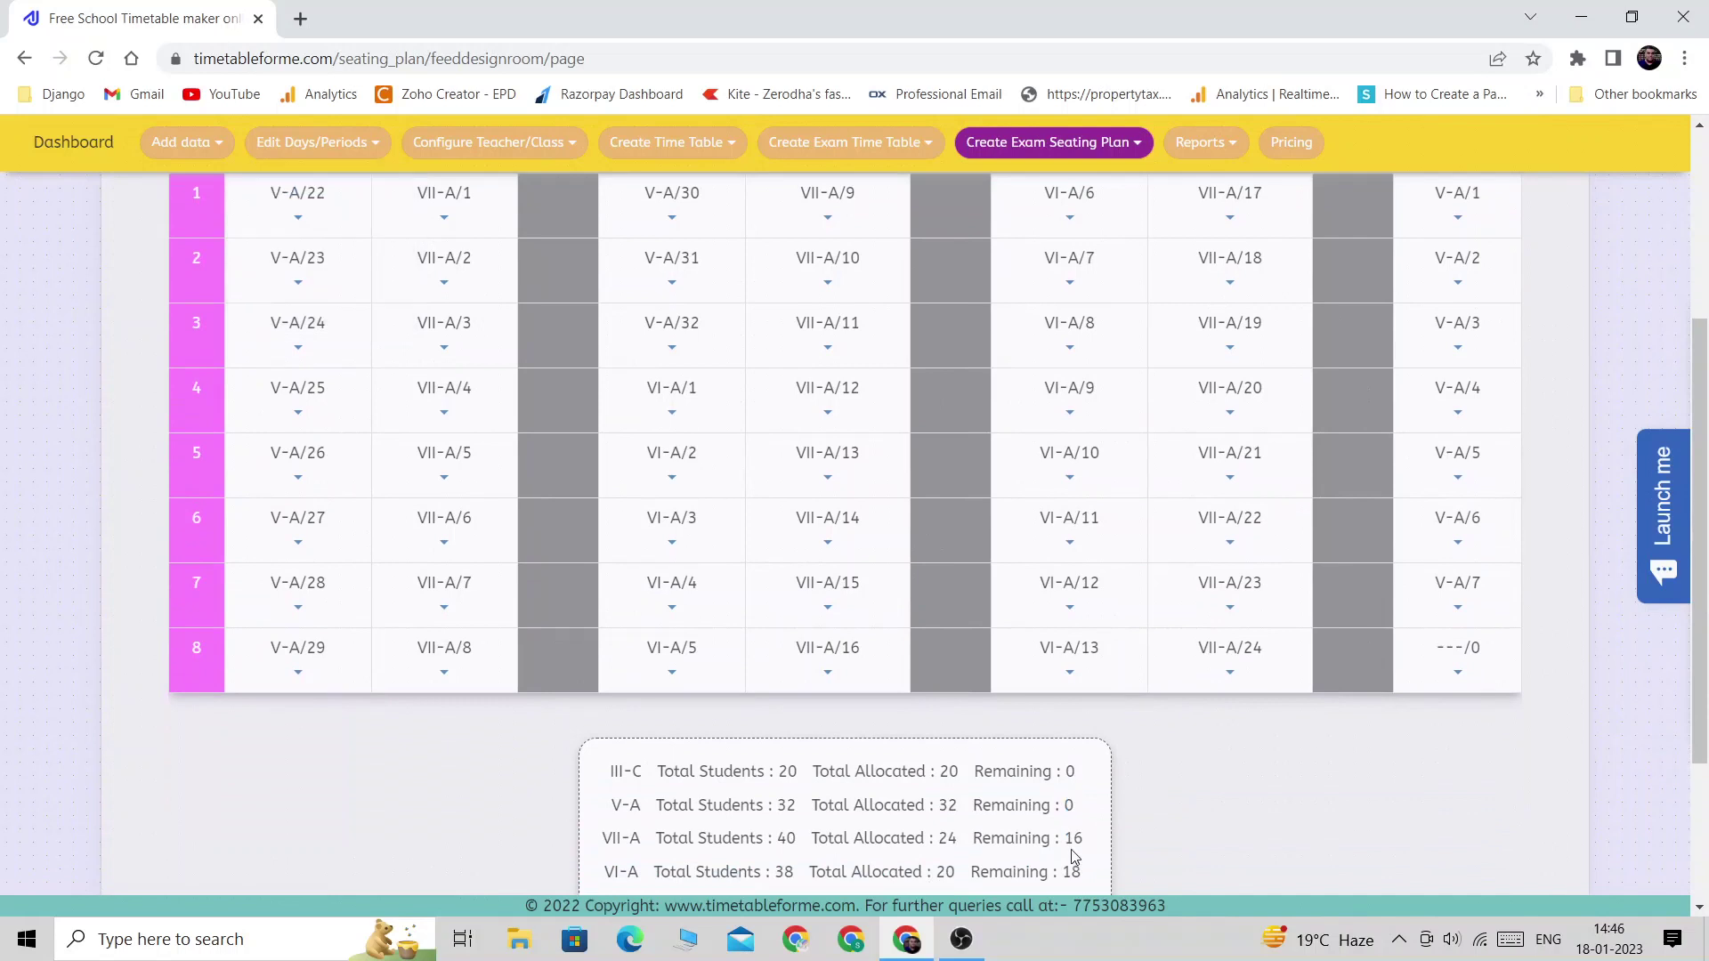
pyautogui.click(1458, 673)
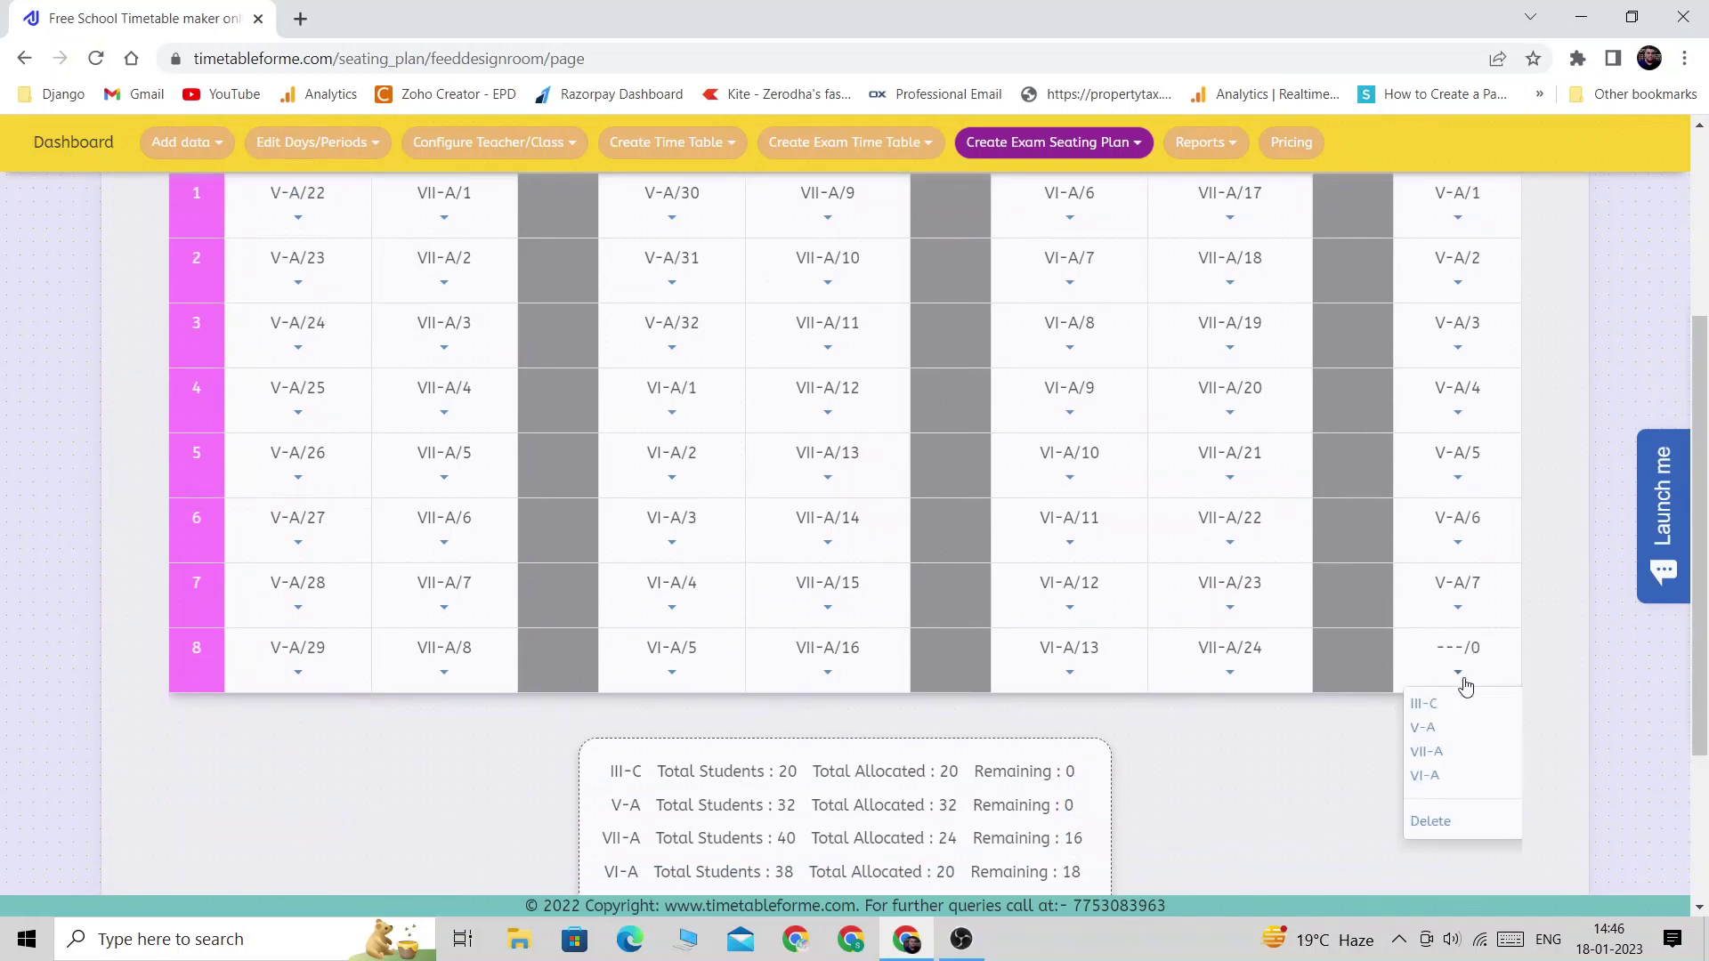
pyautogui.click(1426, 781)
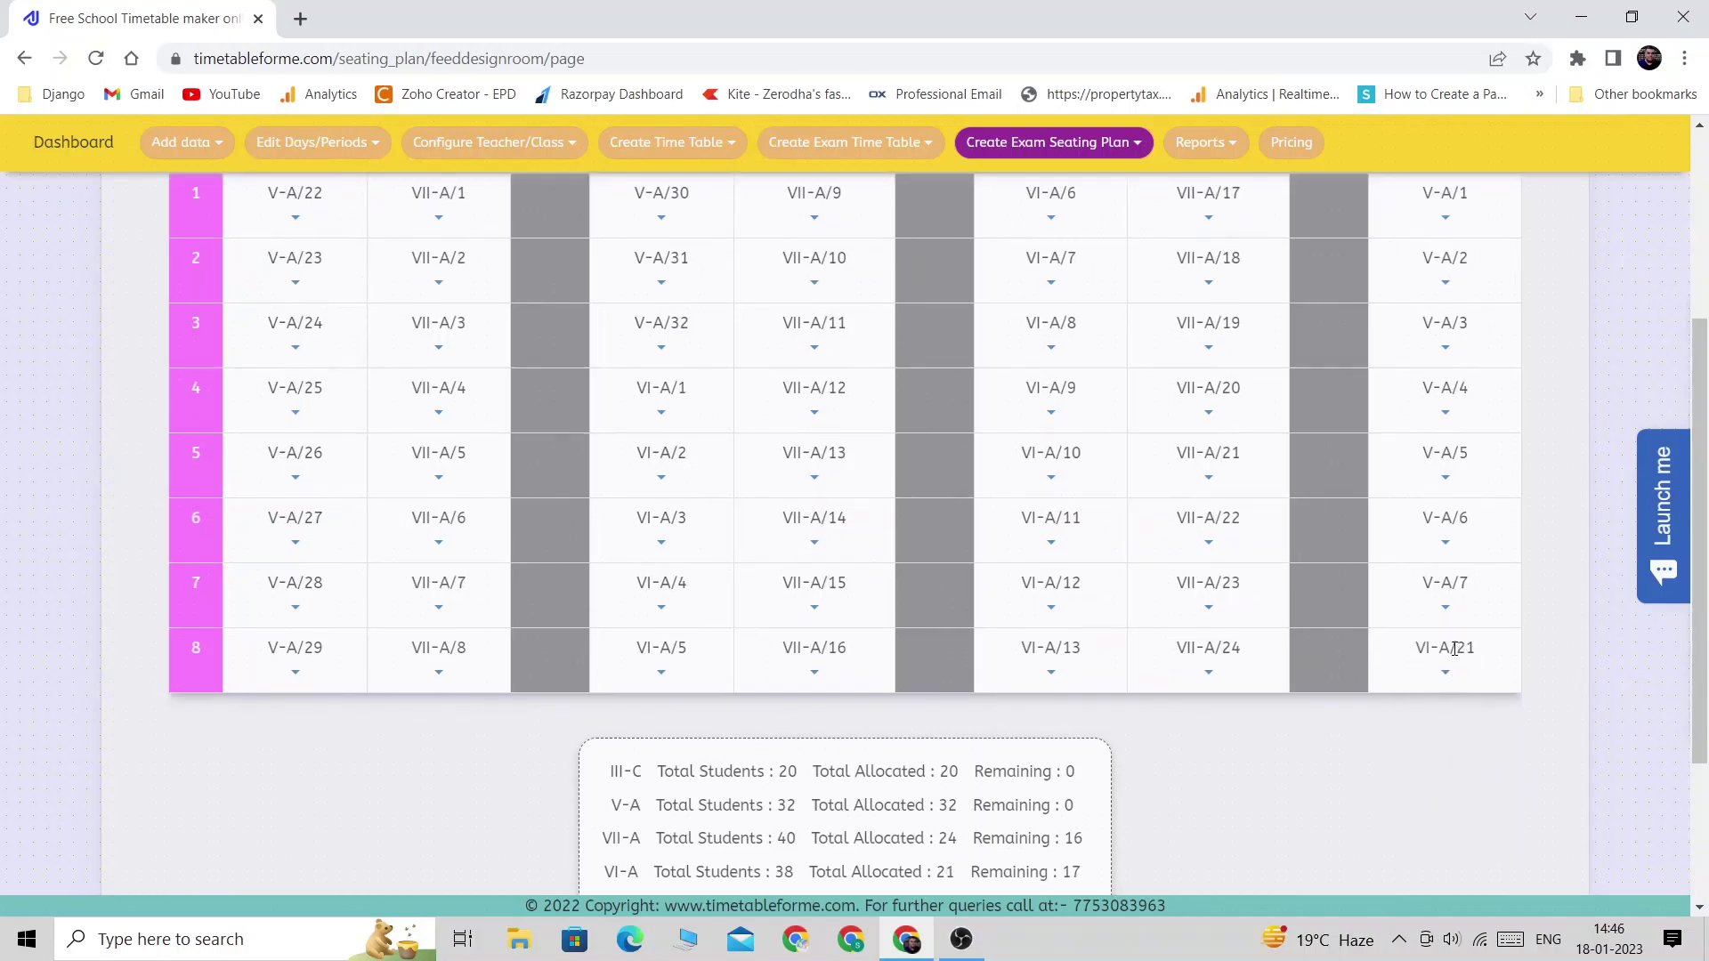
# - Compare the roll number of room 12's last VI-A seat with the VI-A column in room 11, returning to room 12
pyautogui.moveTo(1451, 648); pyautogui.dragTo(1494, 655)
pyautogui.scroll(1, 557, 233)
pyautogui.click(559, 224)
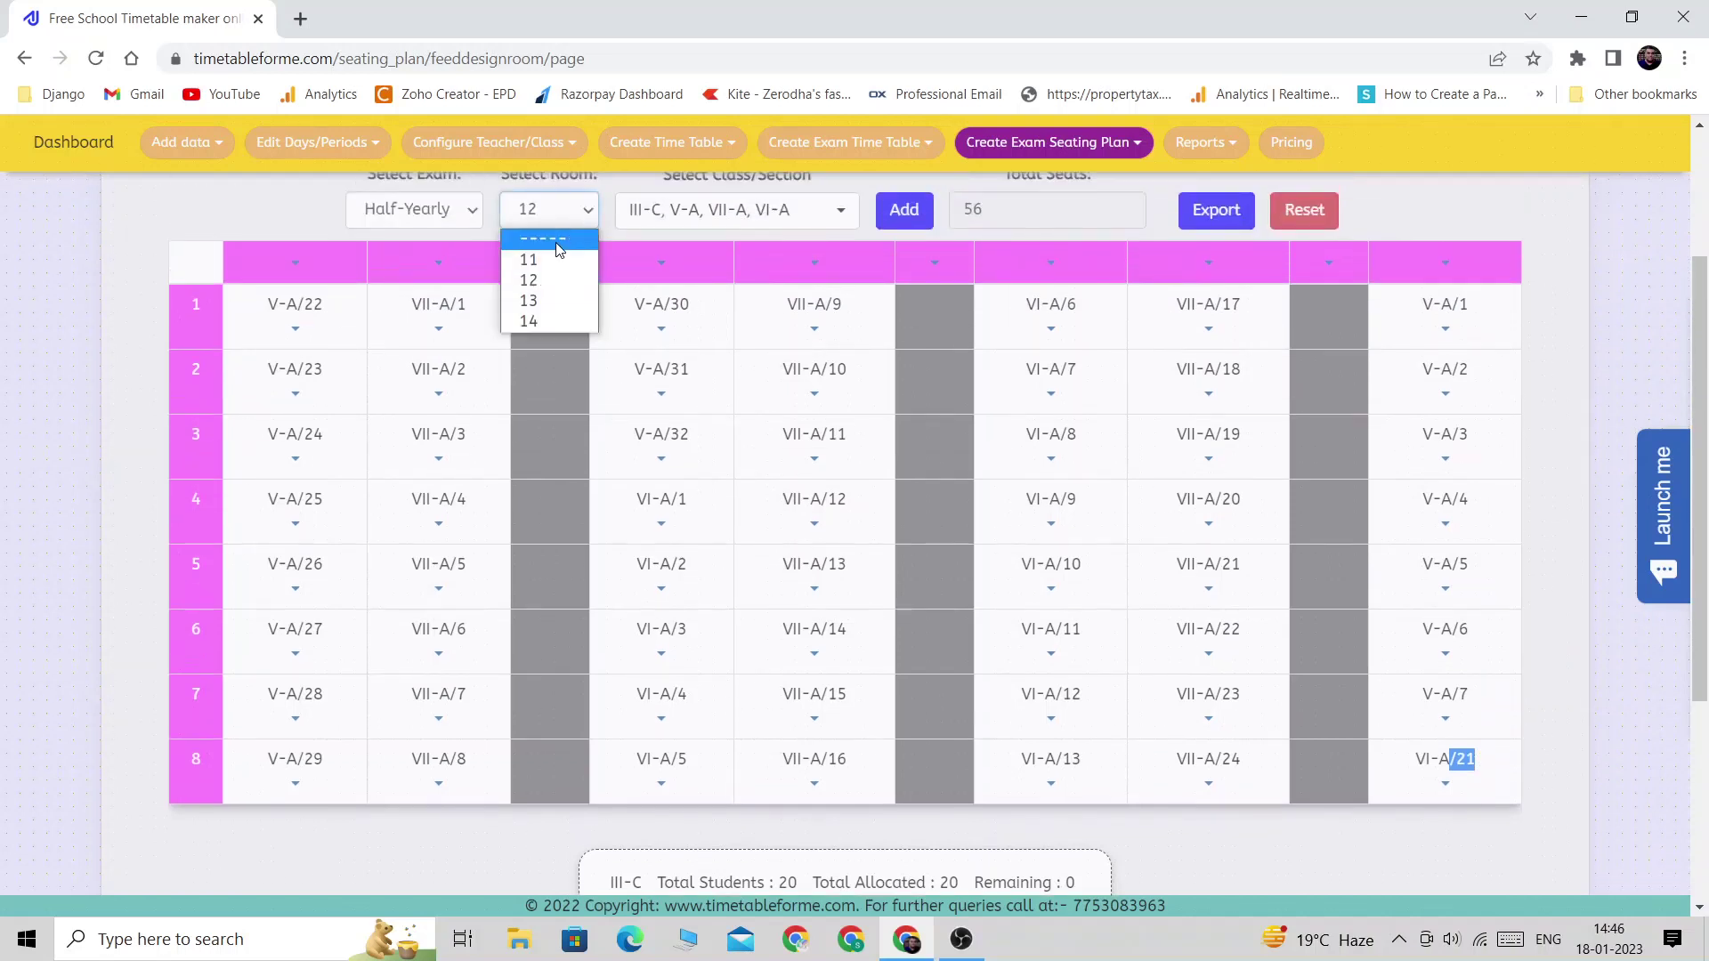
pyautogui.click(1463, 761)
pyautogui.moveTo(1459, 761); pyautogui.dragTo(1503, 764)
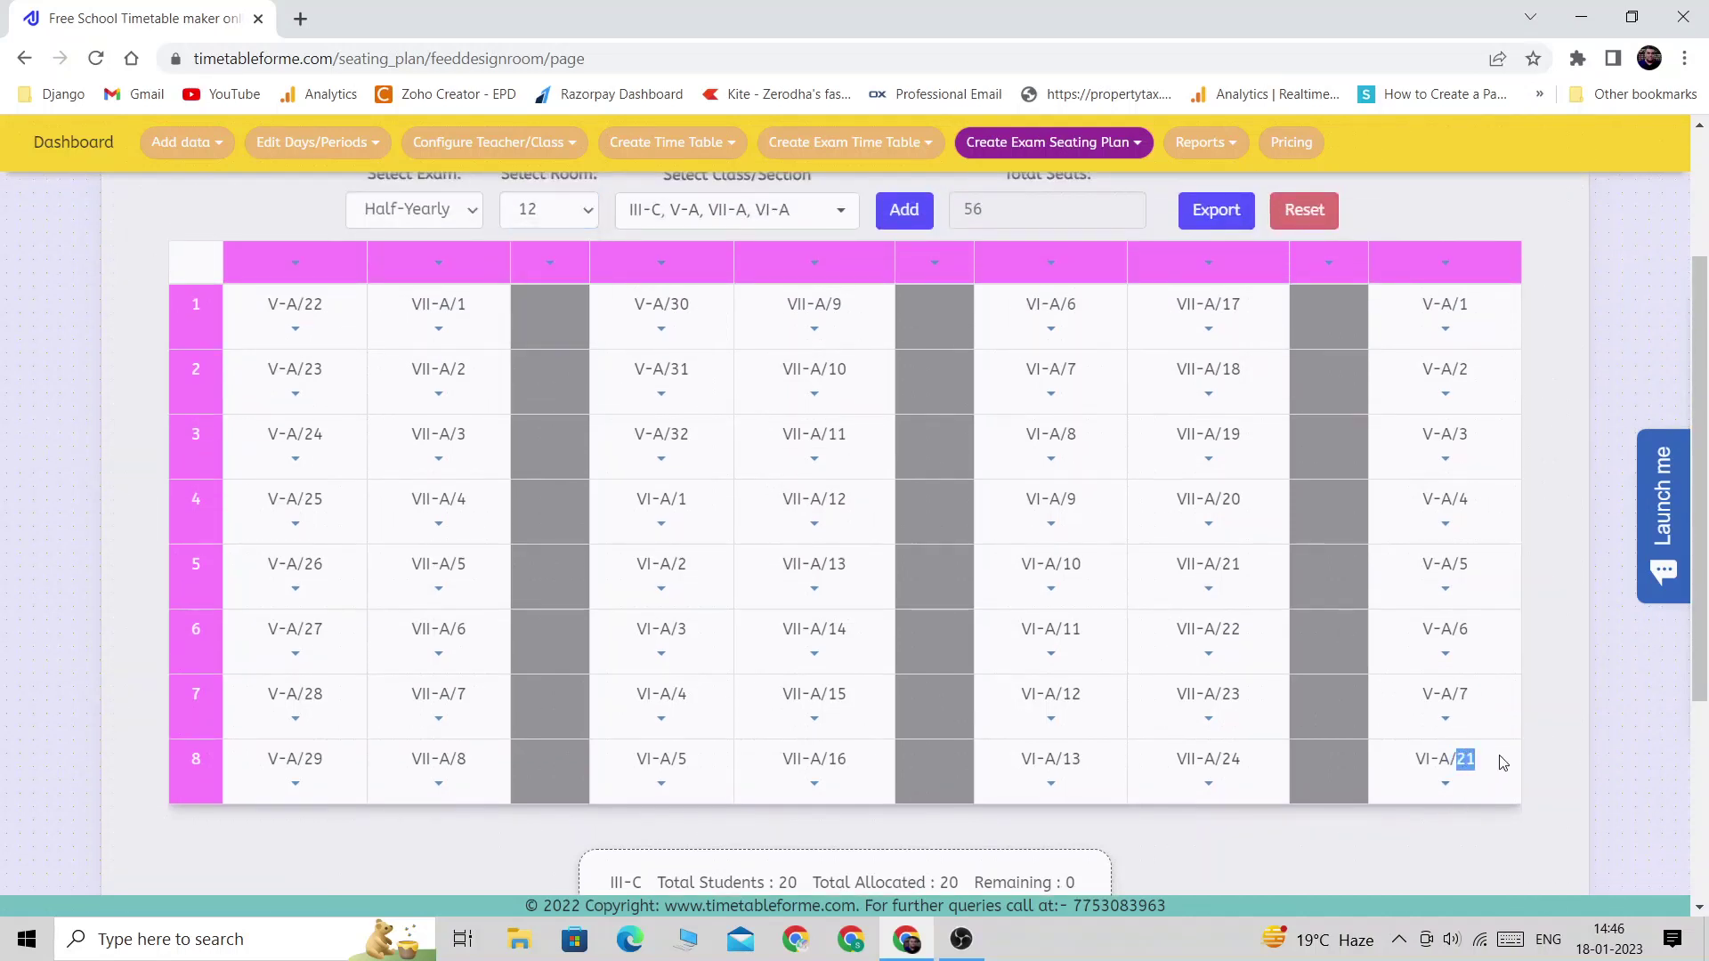
pyautogui.click(578, 209)
pyautogui.click(541, 267)
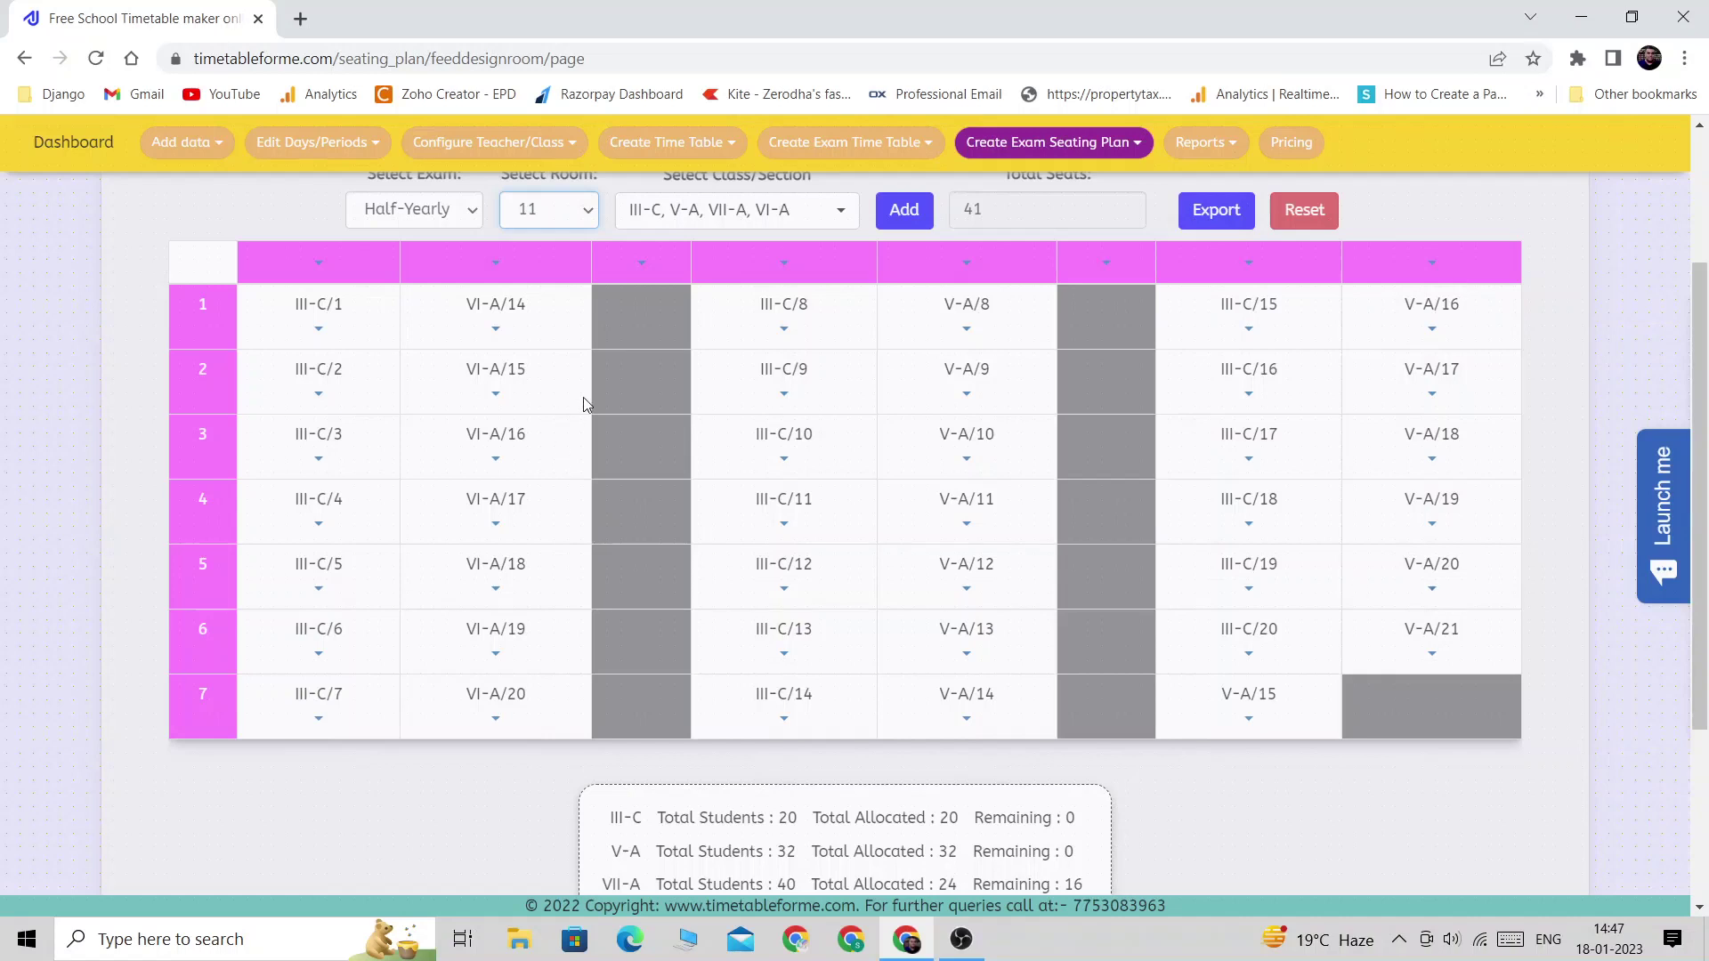
pyautogui.click(534, 220)
pyautogui.click(529, 280)
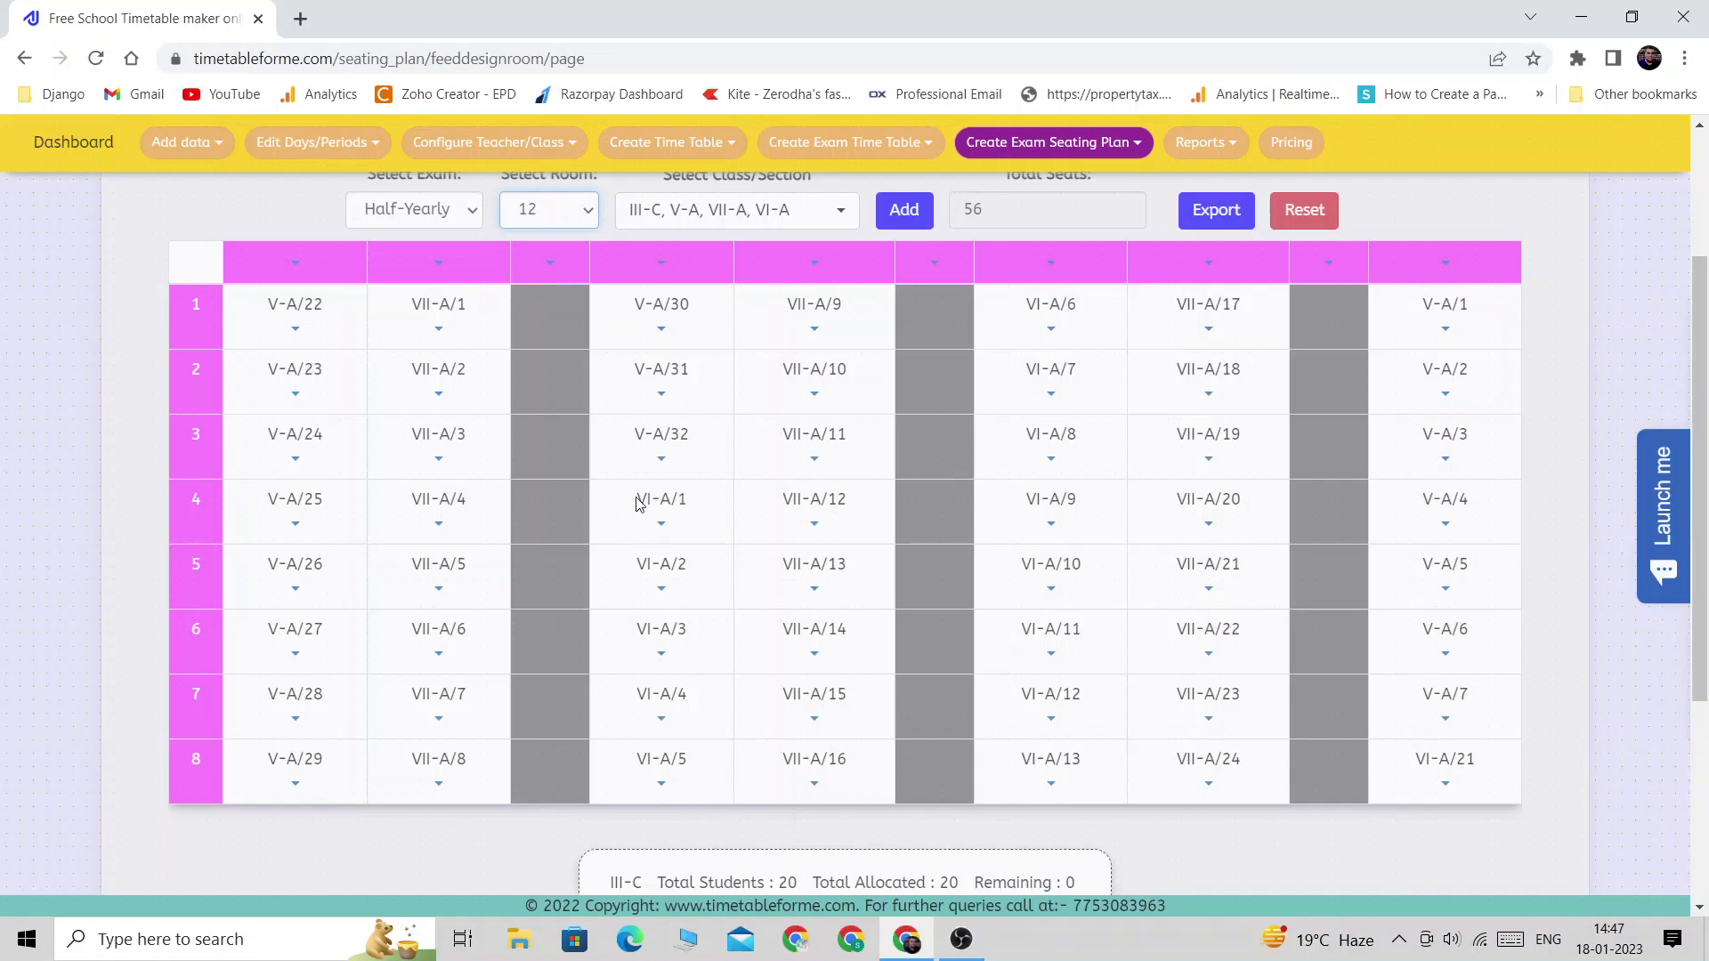
# - Trace the VI-A roll numbers from seat VI-A/1 in room 12 through room 11 to room 12's final seat
pyautogui.moveTo(637, 499); pyautogui.dragTo(712, 503)
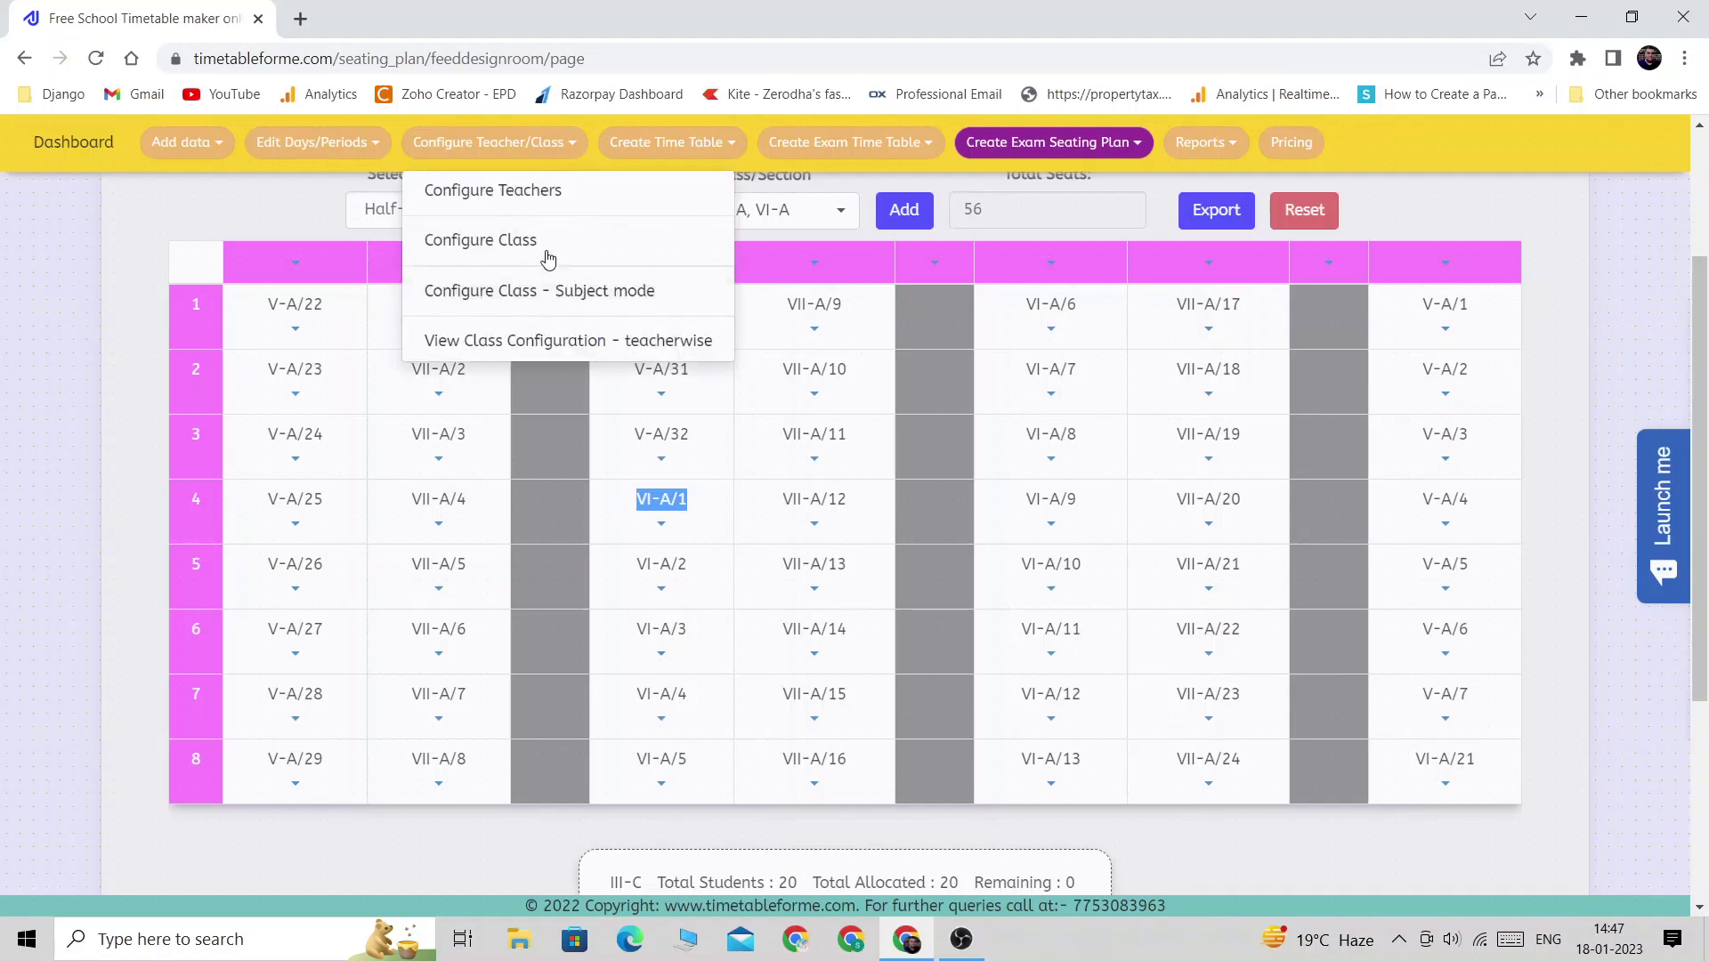
pyautogui.click(538, 218)
pyautogui.click(545, 258)
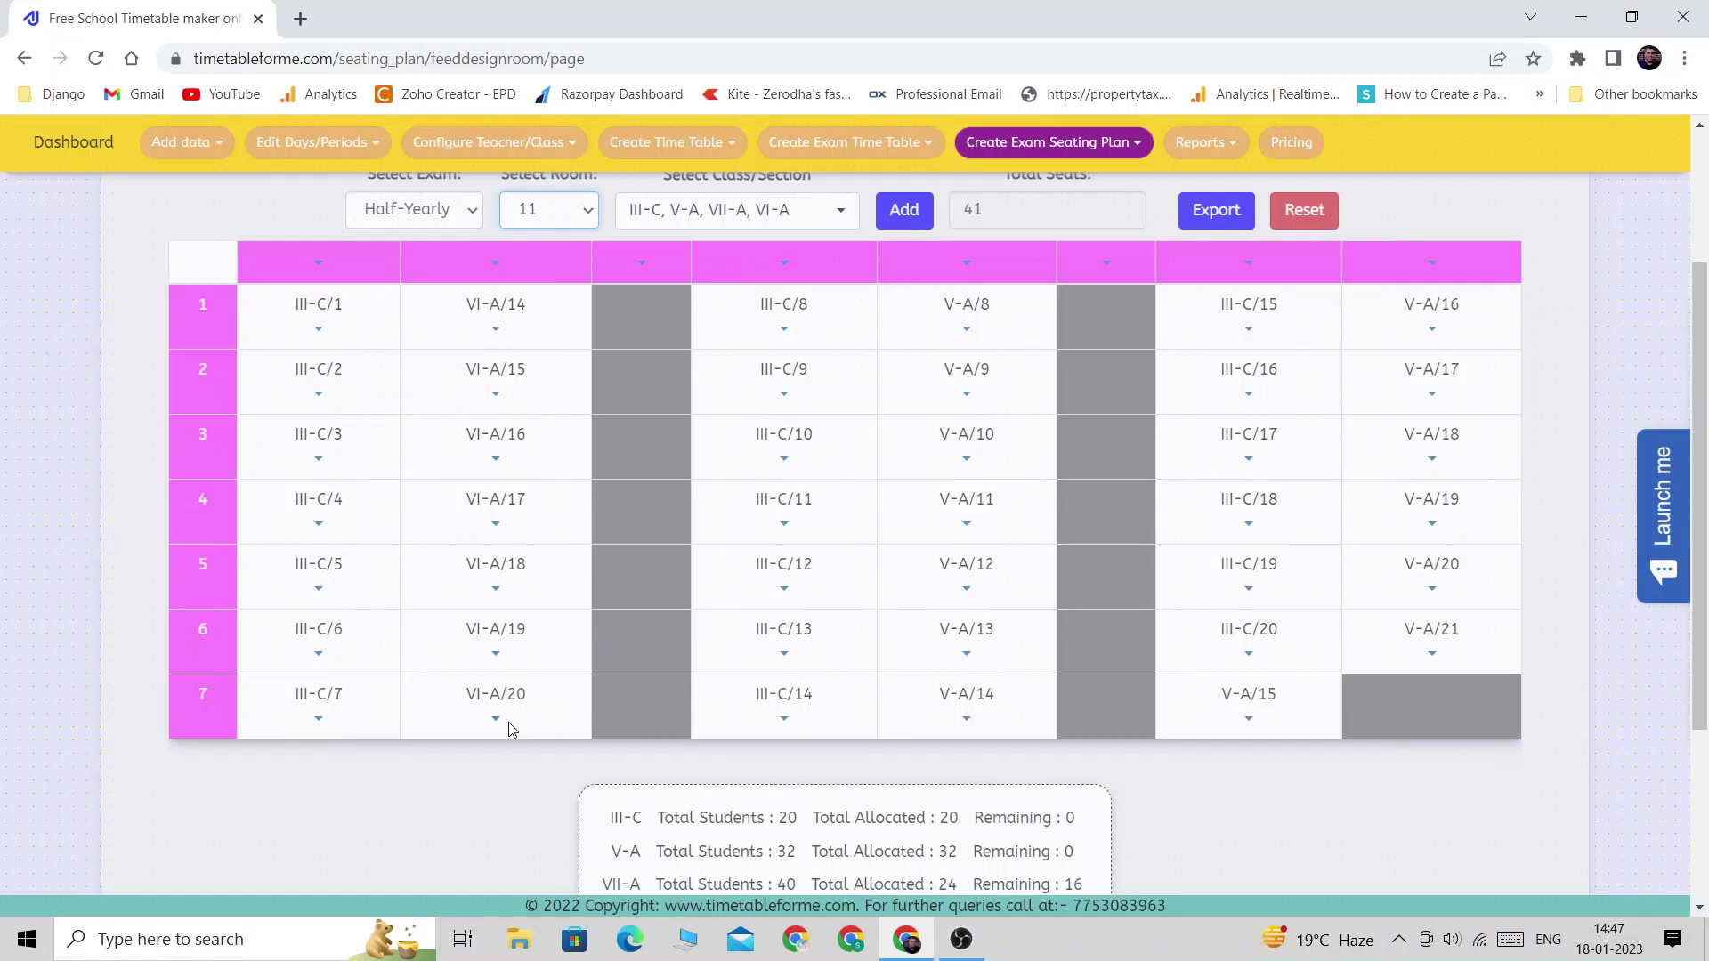
pyautogui.moveTo(494, 143)
pyautogui.click(523, 218)
pyautogui.click(534, 276)
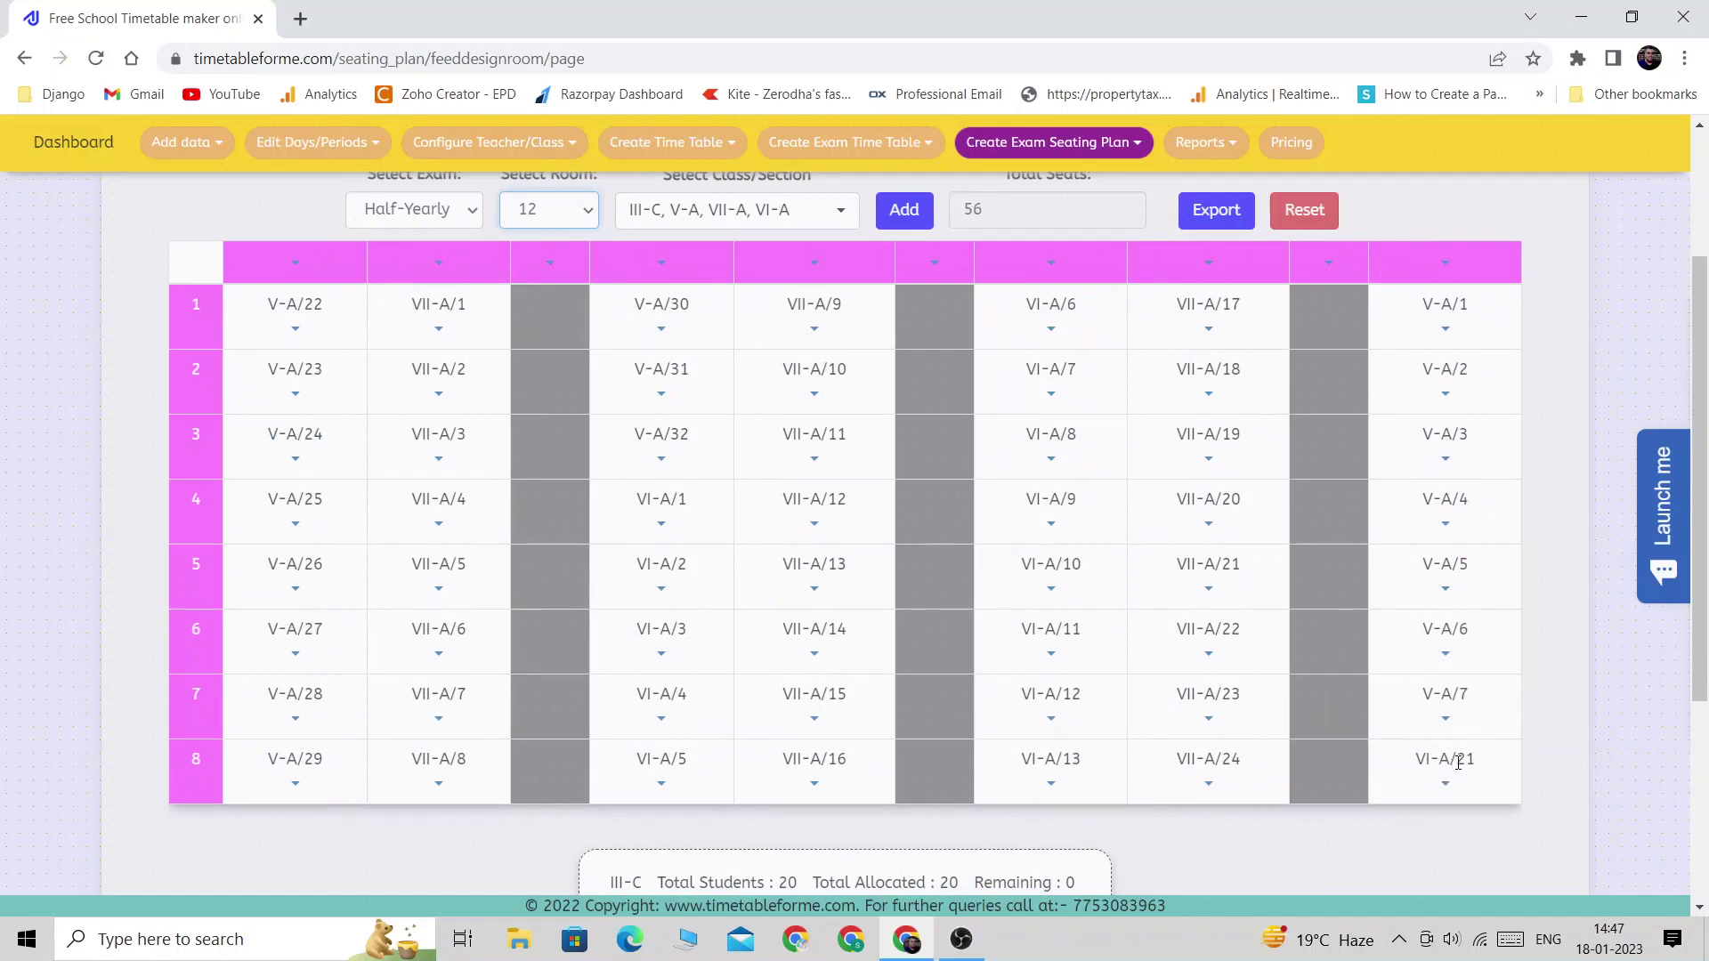
pyautogui.moveTo(1456, 762); pyautogui.dragTo(1501, 766)
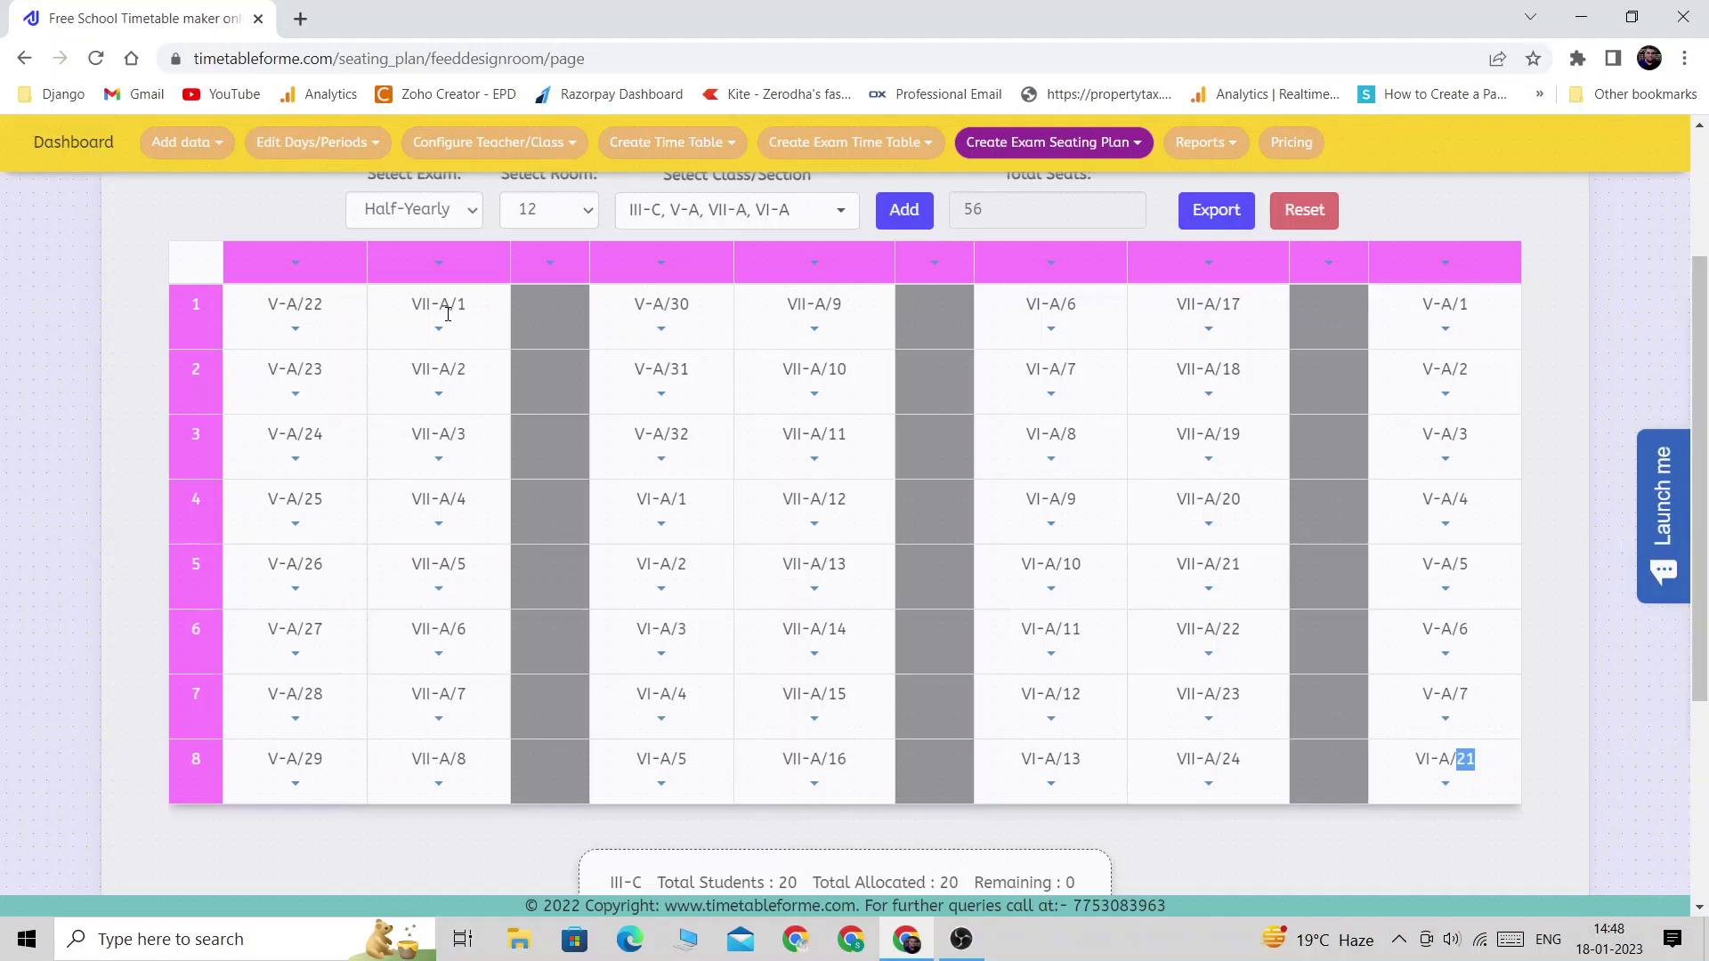
# - Export room 12's Half-Yearly seating plan as a spreadsheet and open it in LibreOffice Calc
pyautogui.scroll(3, 552, 315)
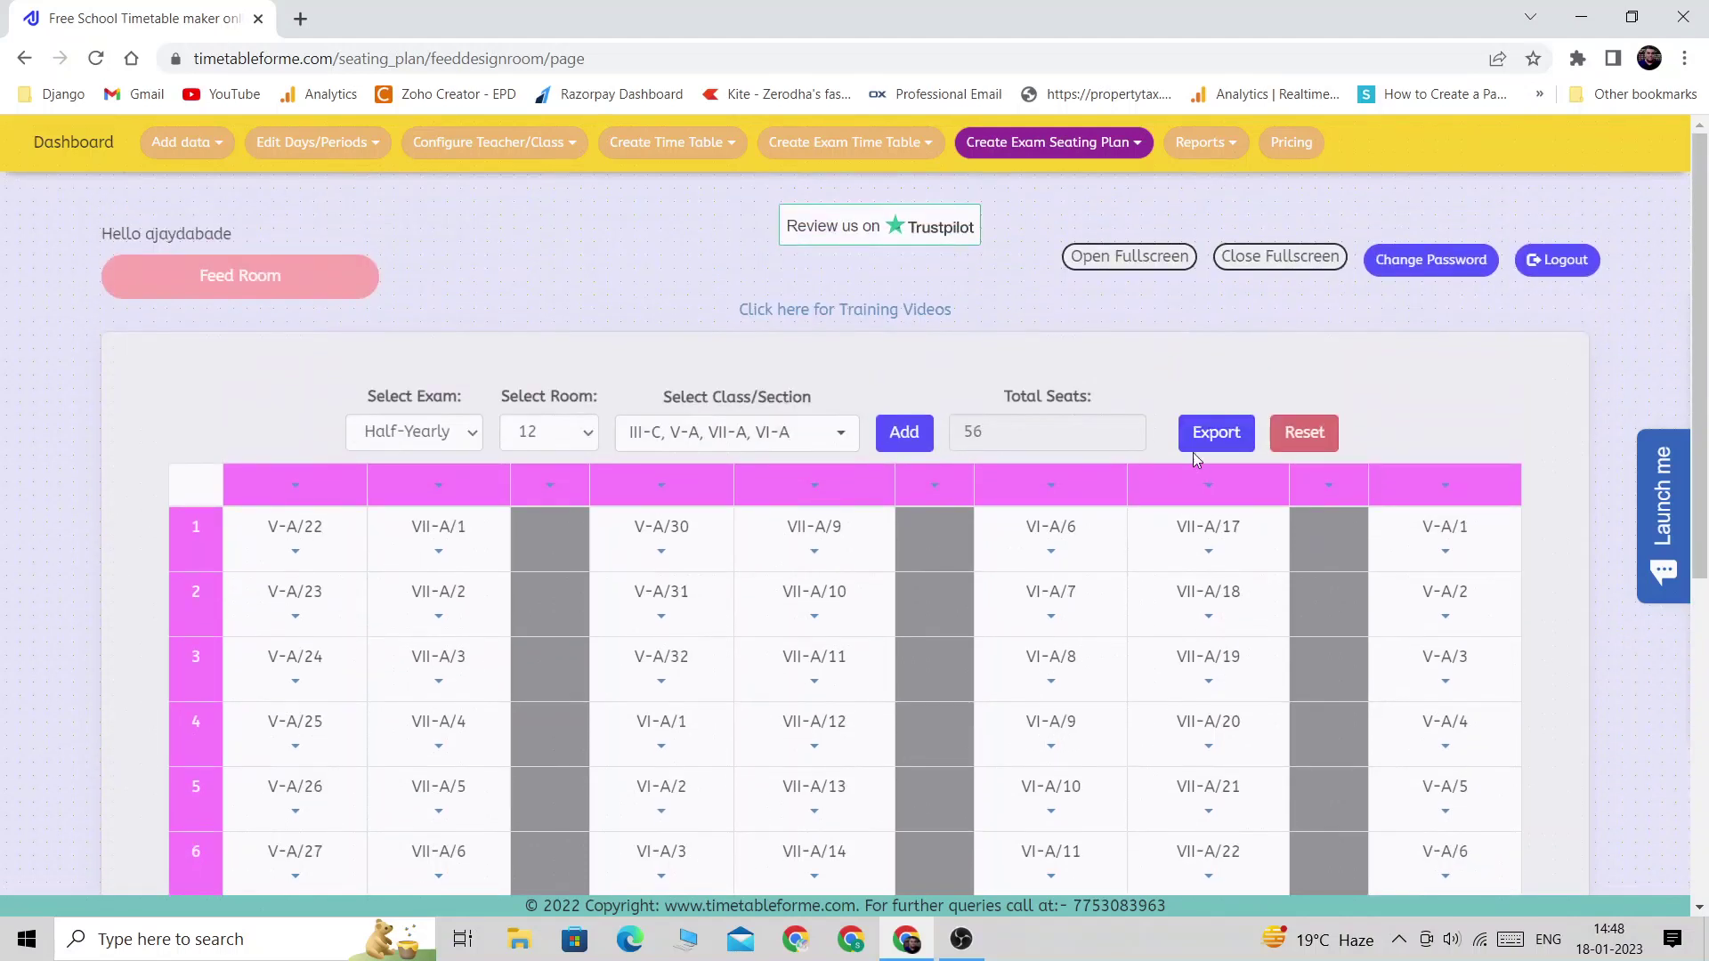
pyautogui.click(1210, 436)
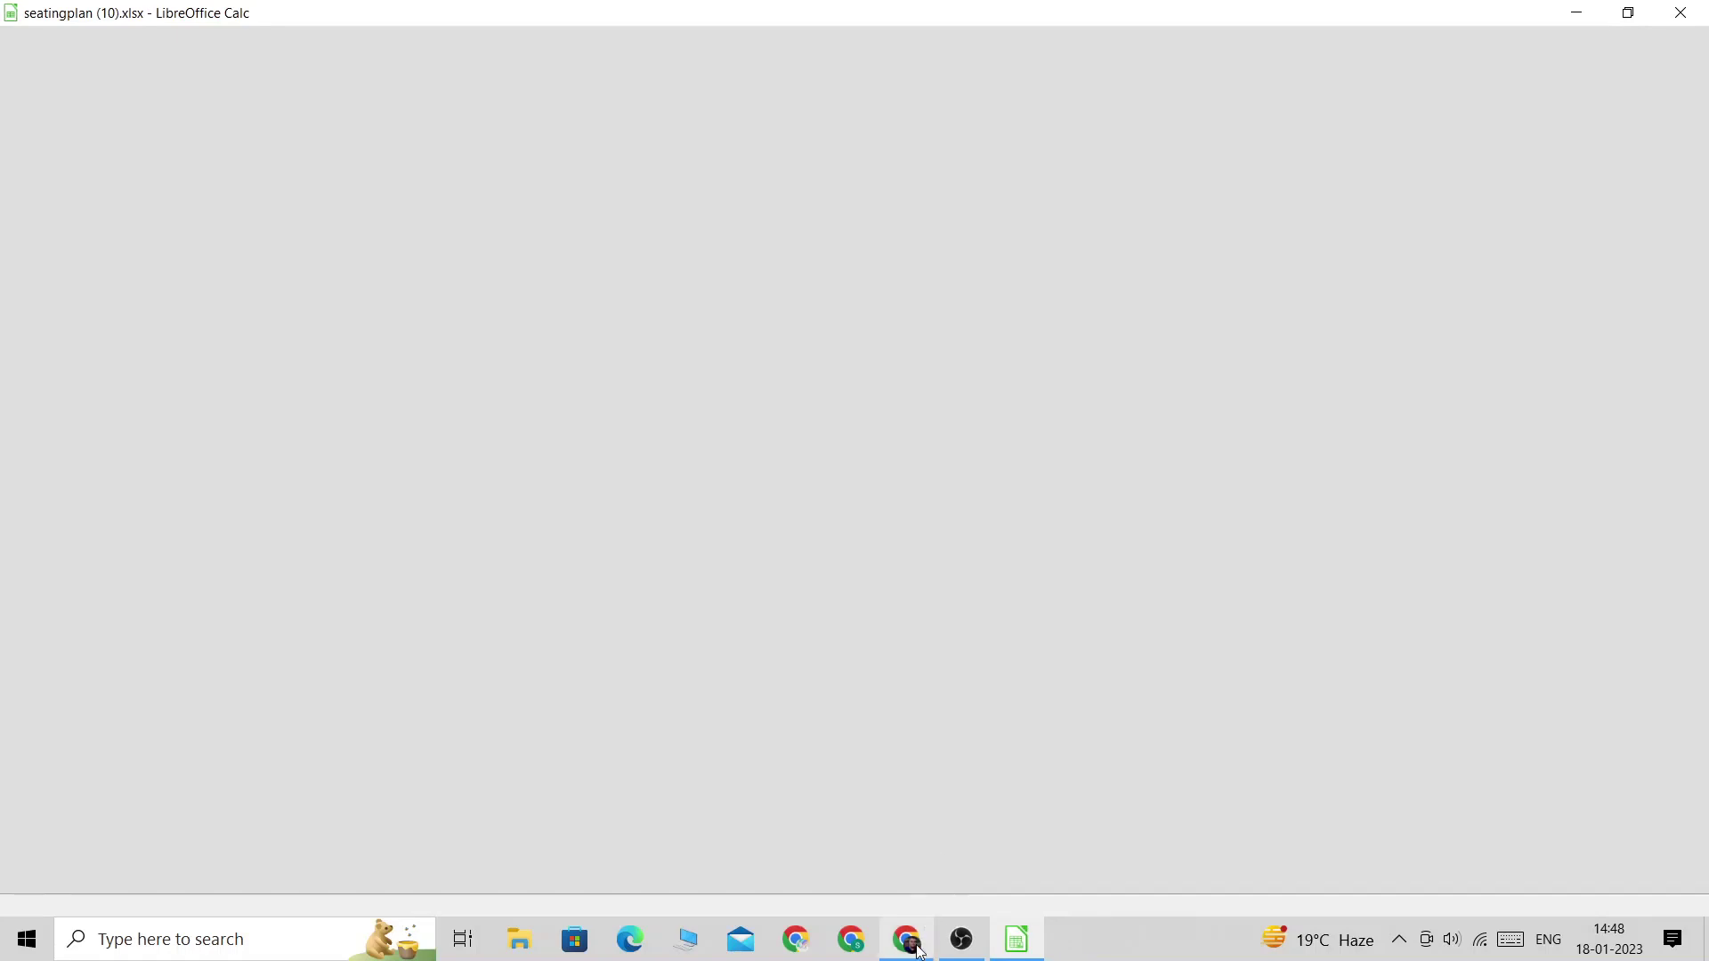
pyautogui.moveTo(918, 945)
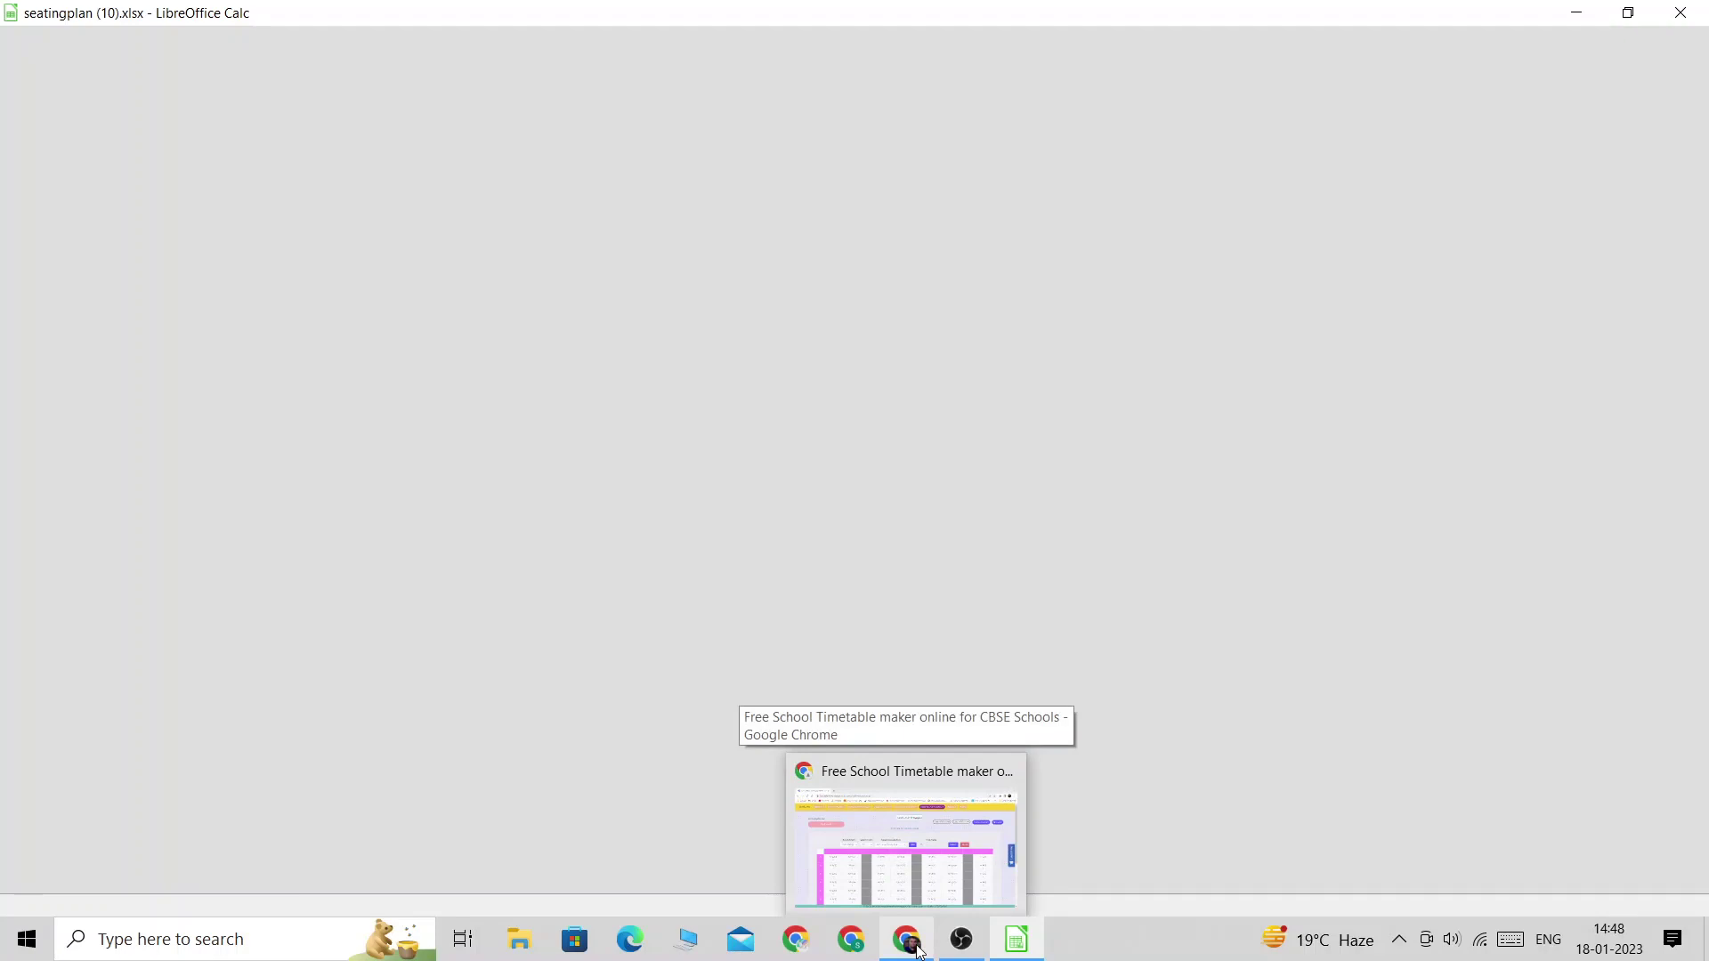
pyautogui.click(918, 947)
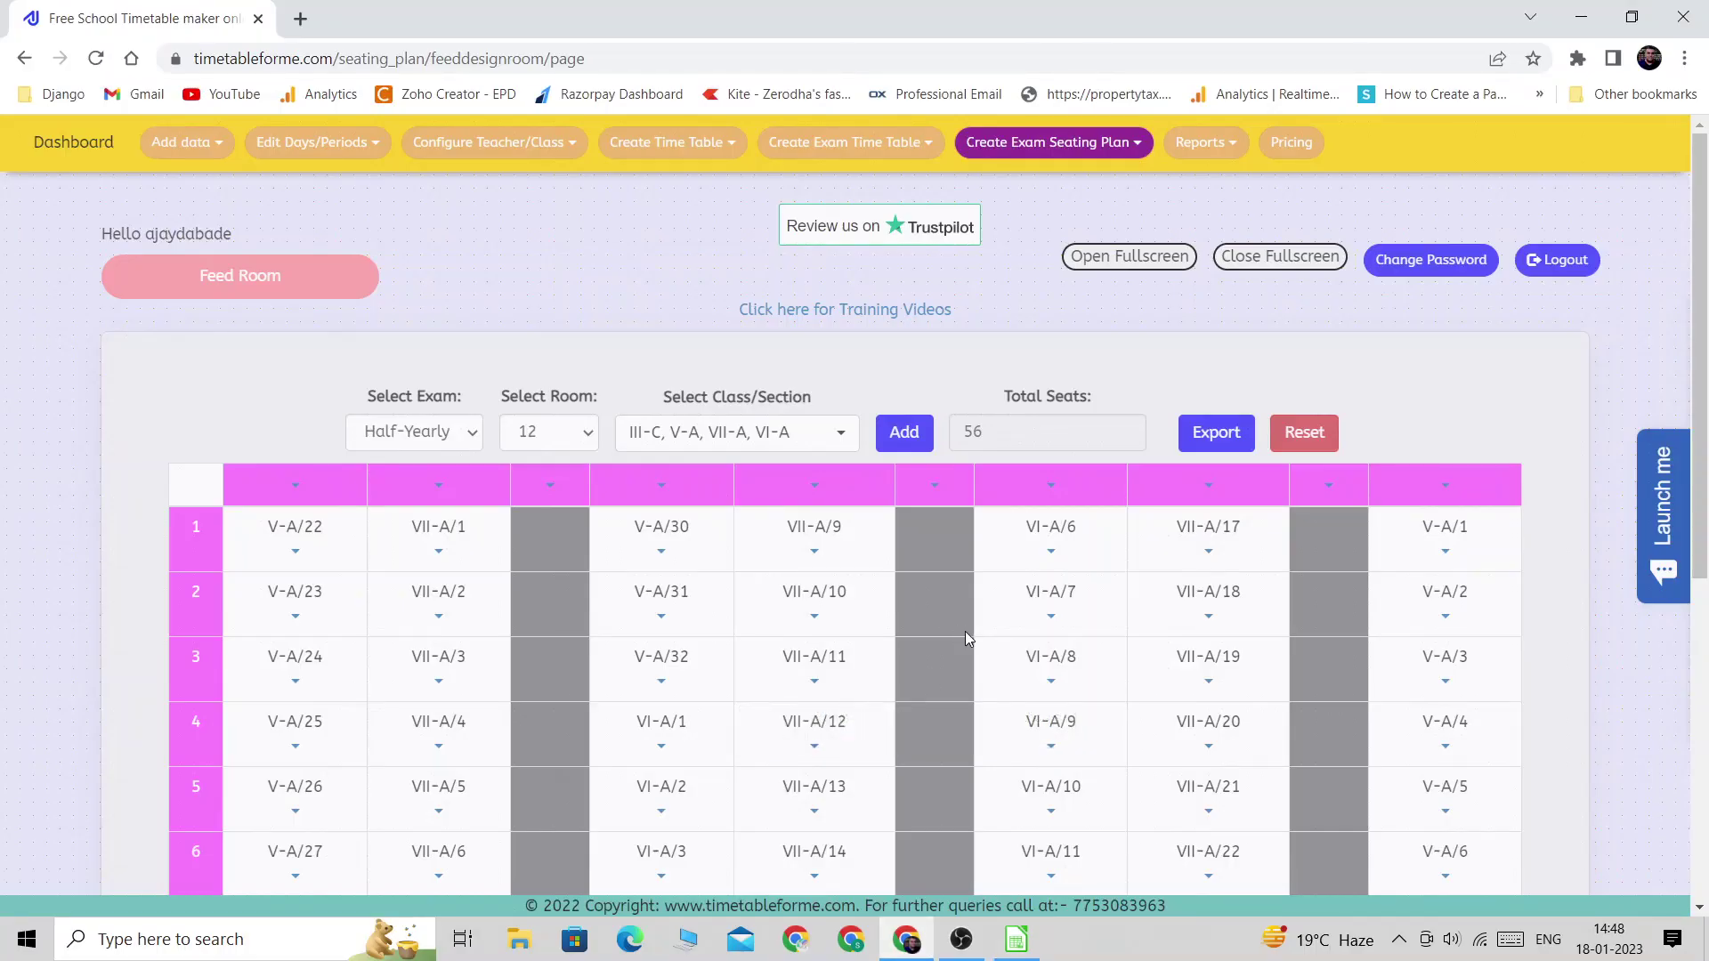
pyautogui.scroll(-2, 965, 632)
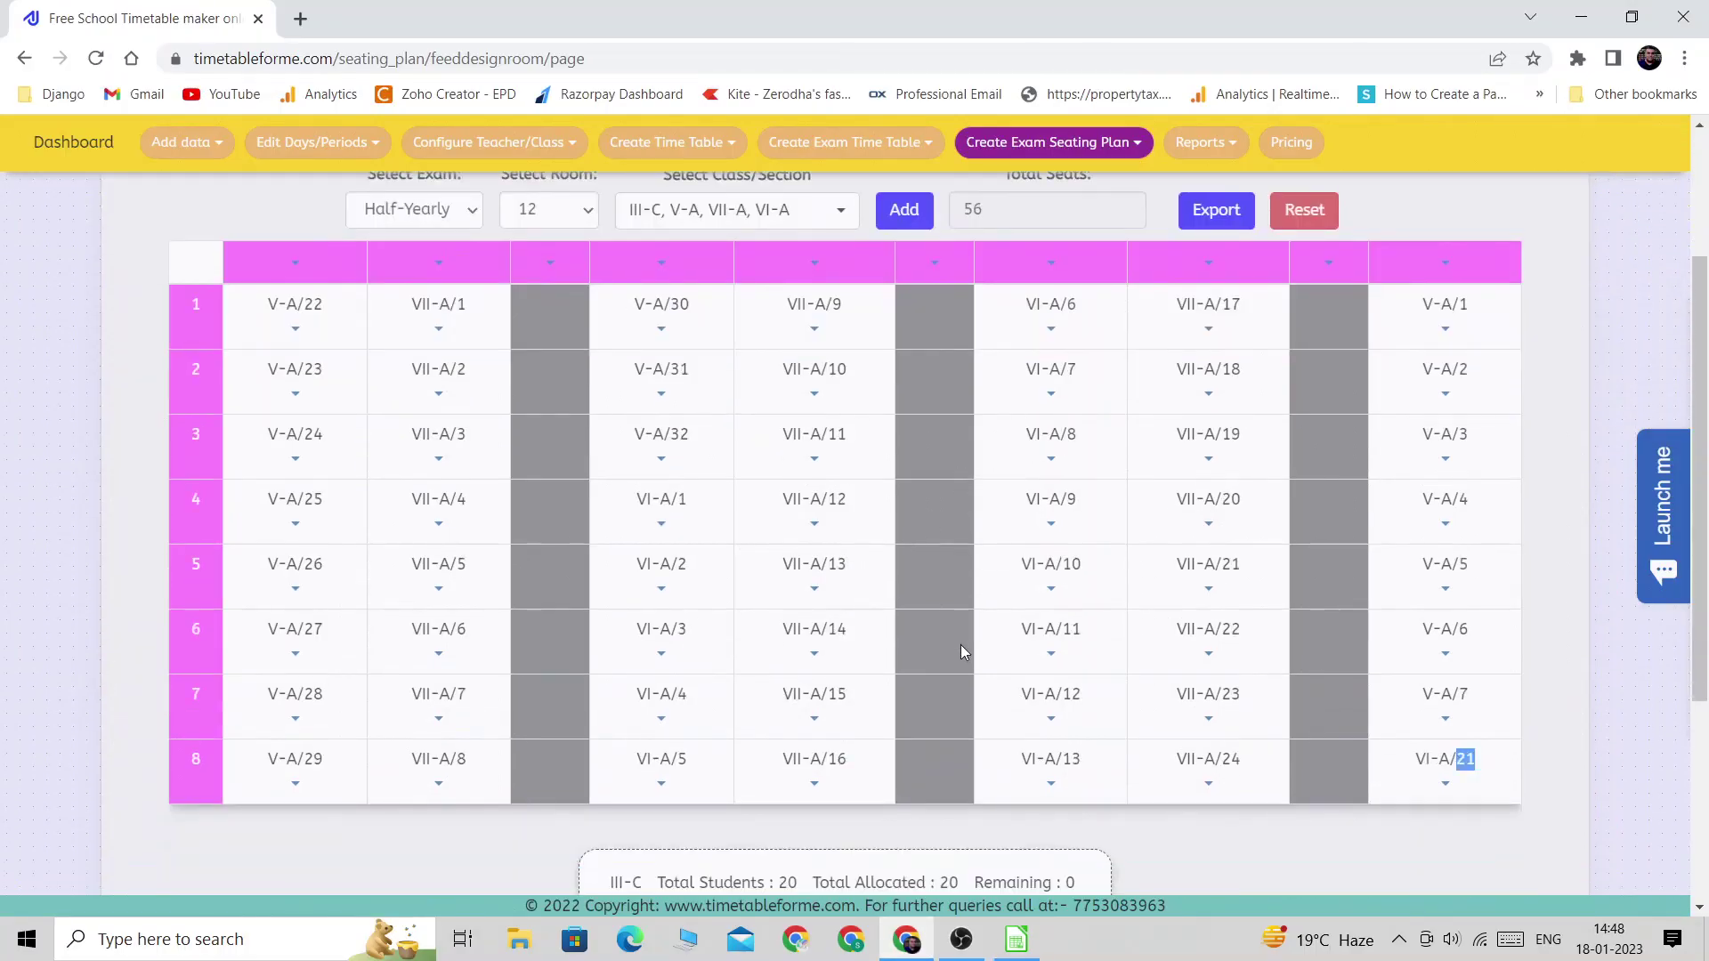
pyautogui.scroll(2, 960, 645)
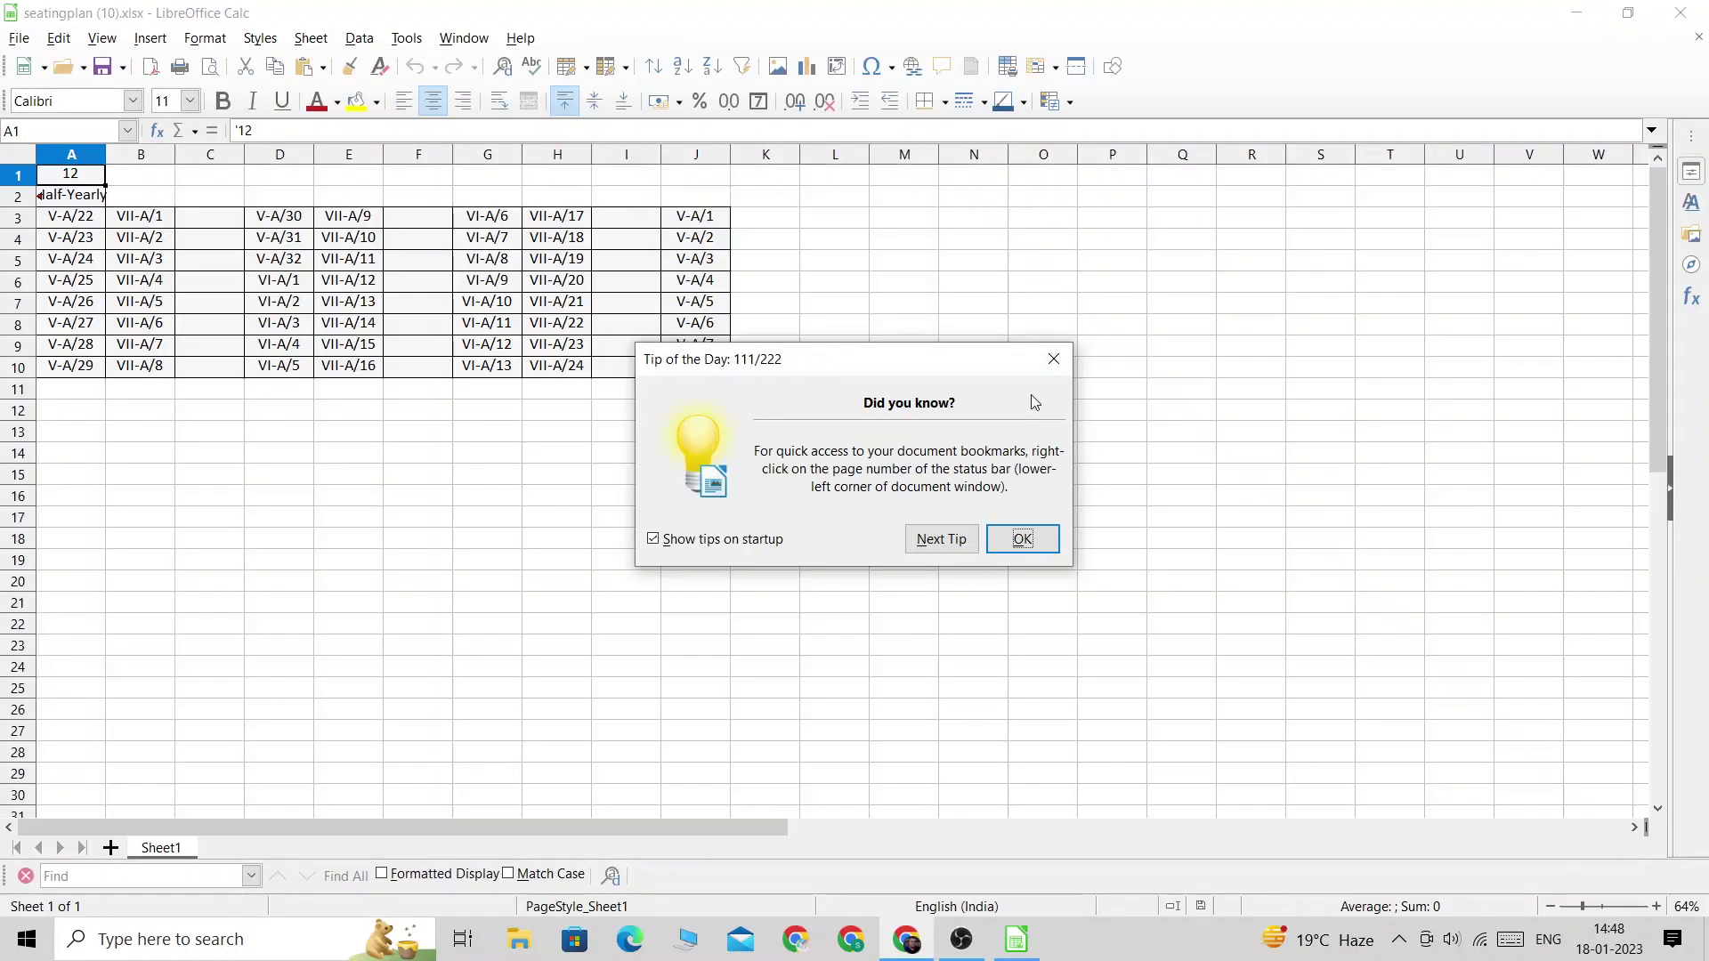
# - Dismiss the Tip of the Day and widen column A to fit its contents
pyautogui.click(1056, 360)
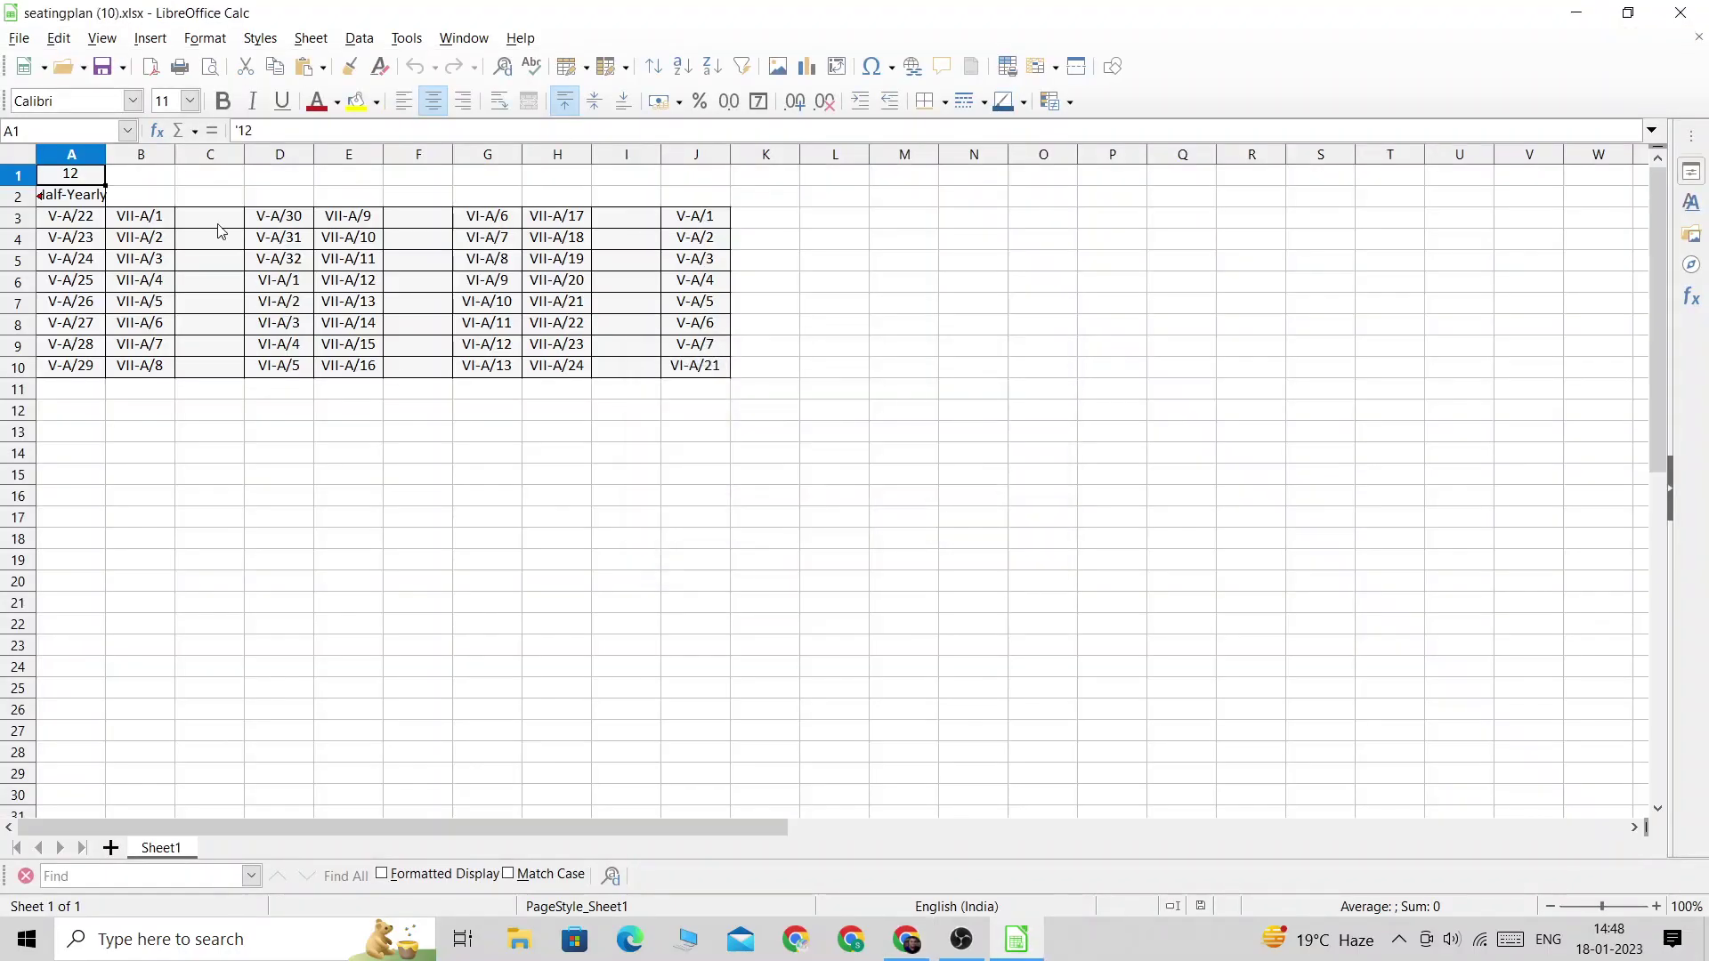
pyautogui.doubleClick(105, 152)
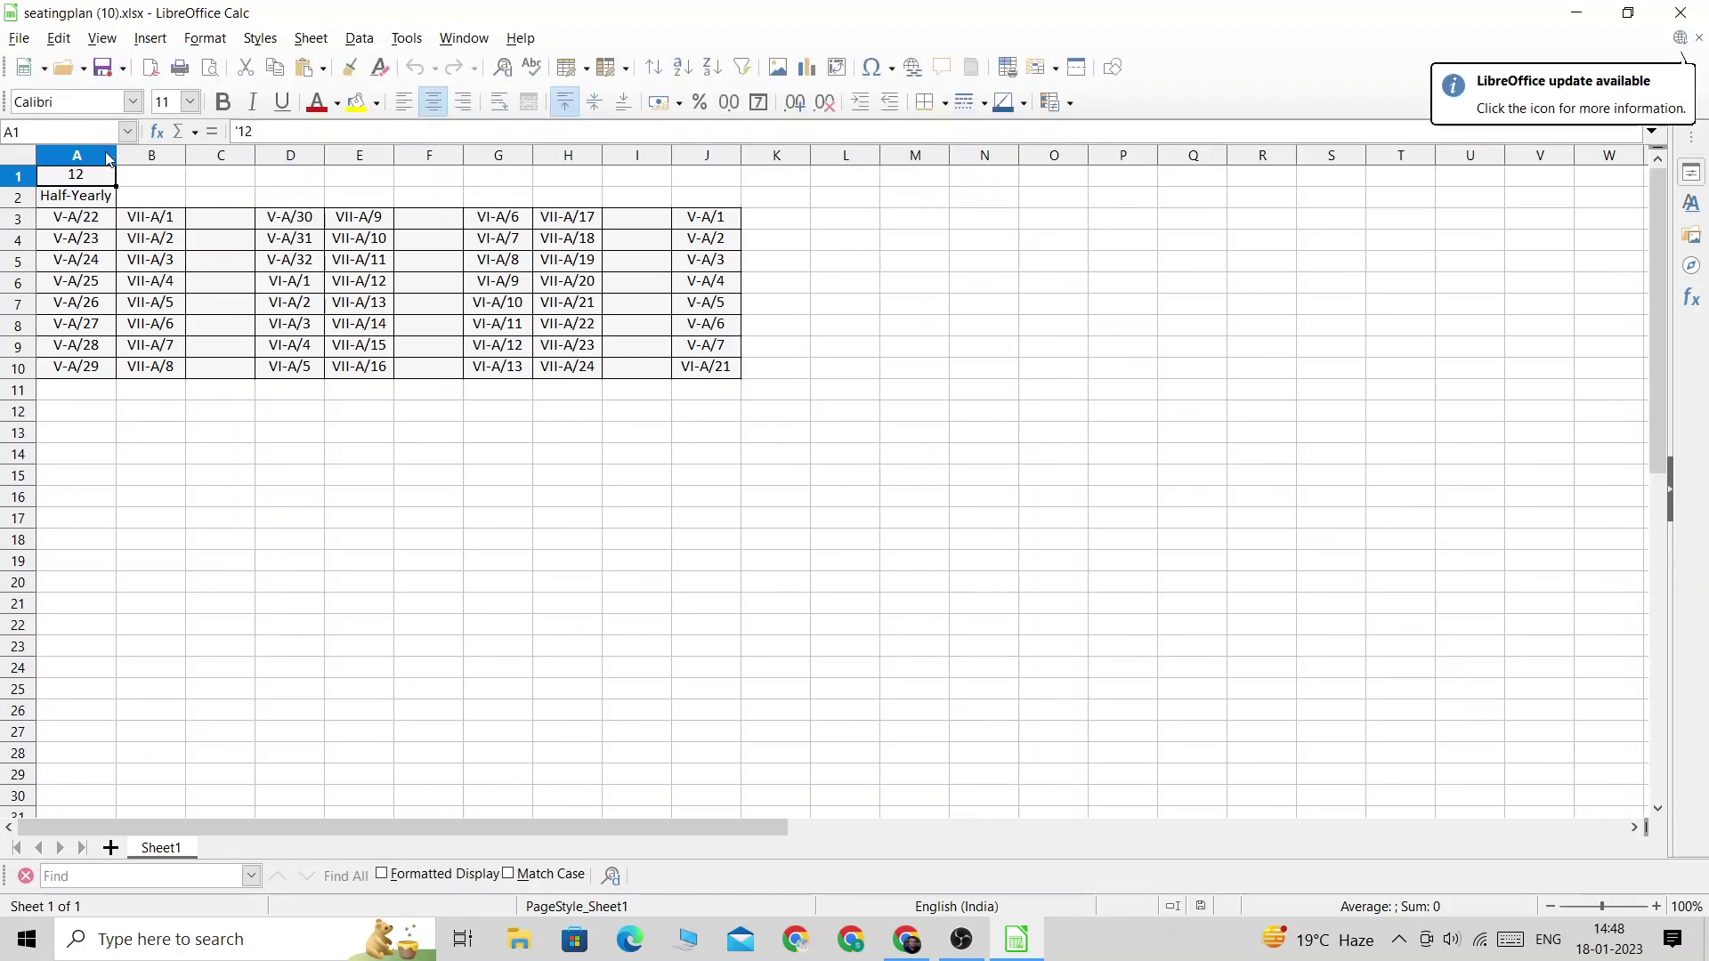
pyautogui.click(98, 199)
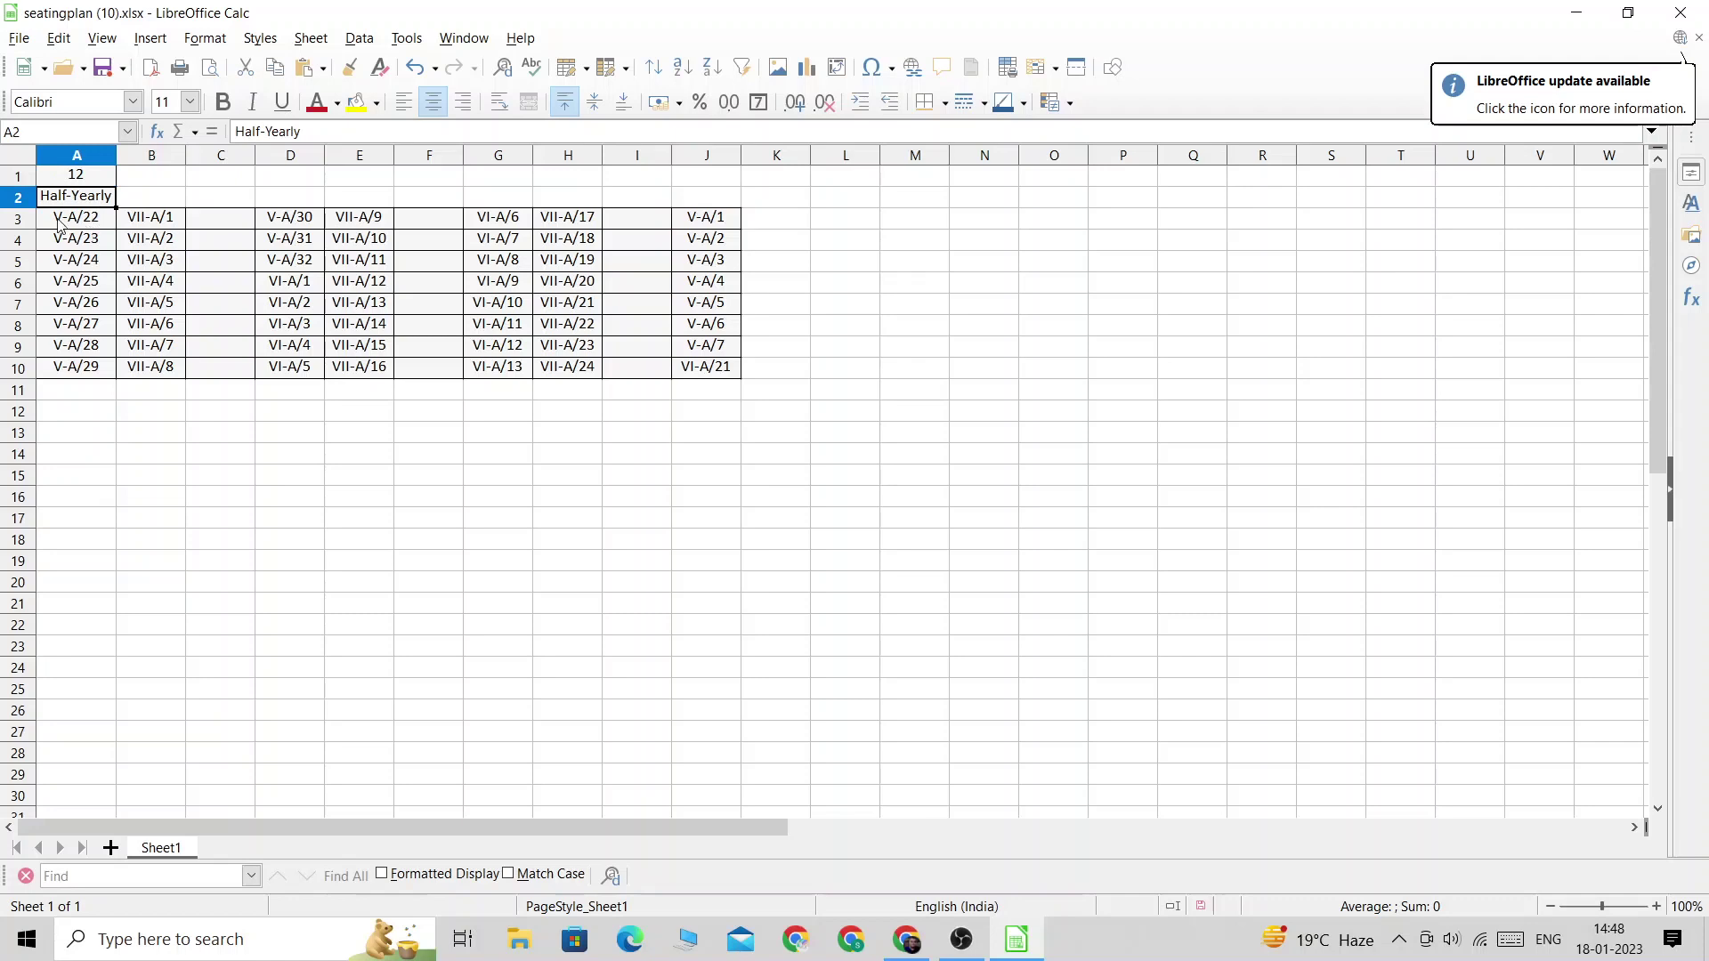
# - Select the exported seating grid, cells A3:J10, and switch back to the seating plan page in Chrome
pyautogui.click(51, 226)
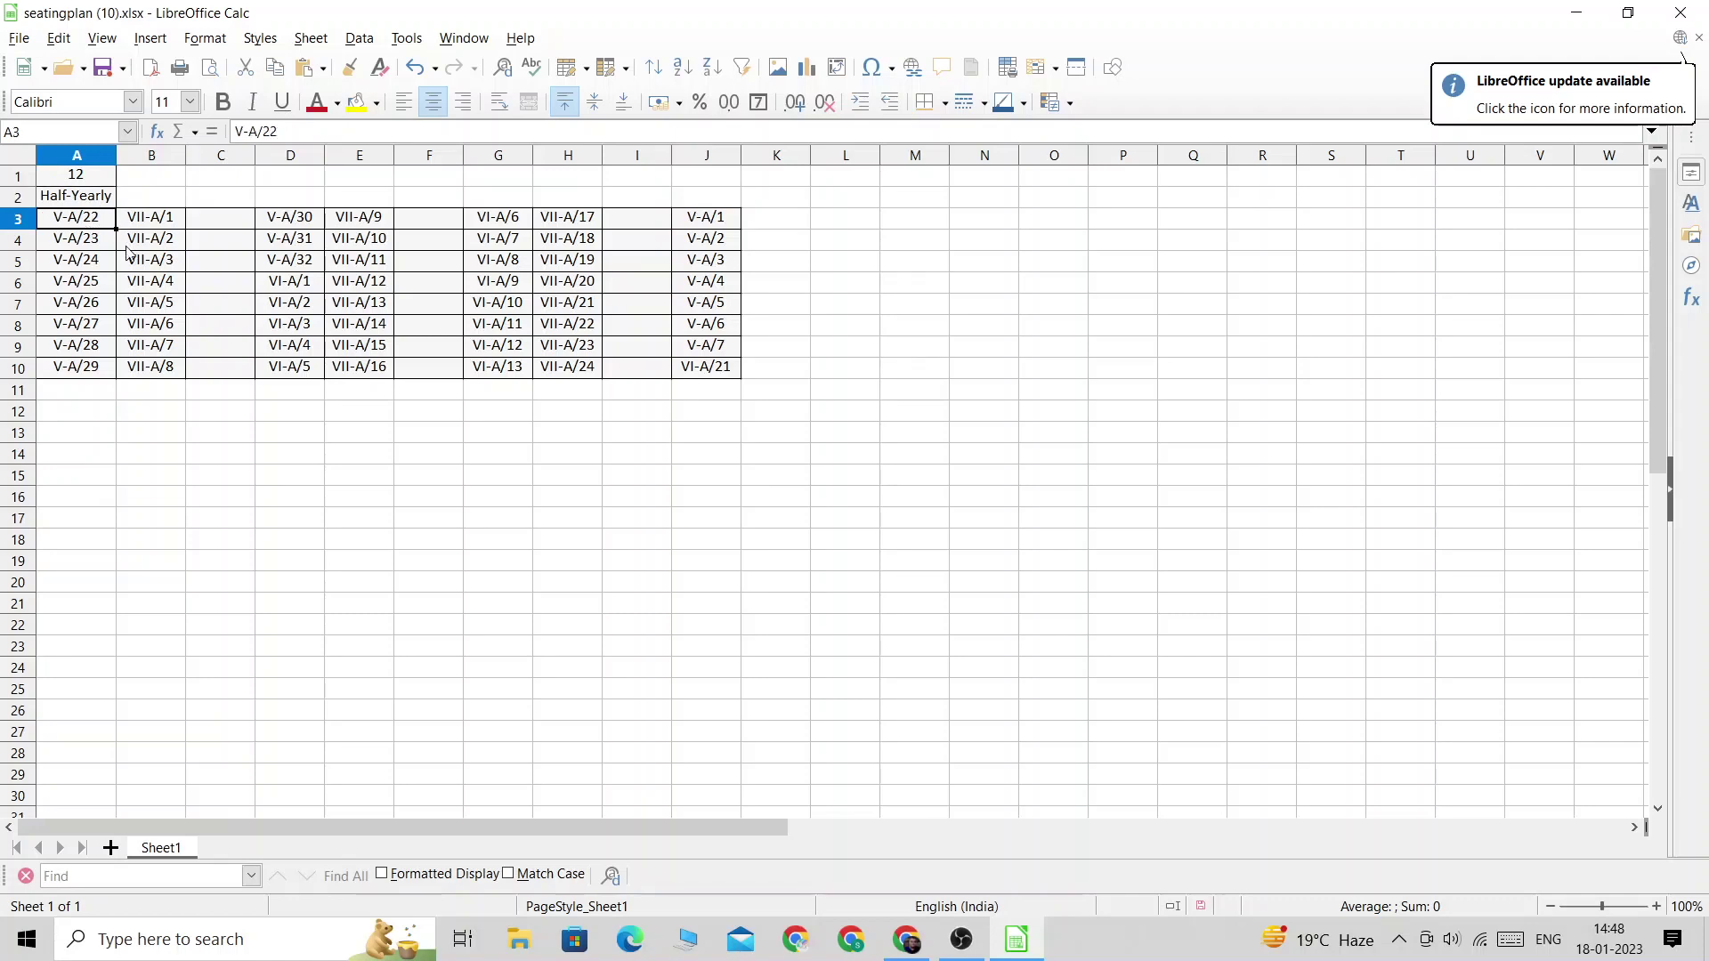
pyautogui.hotkey('shift', 'Right')
pyautogui.hotkey('shift', 'Right')
pyautogui.hotkey('shift', 'Right')
pyautogui.hotkey('shift', 'Right')
pyautogui.hotkey('shift', 'Right')
pyautogui.hotkey('shift', 'Right')
pyautogui.hotkey('shift', 'Right')
pyautogui.hotkey('shift', 'Right')
pyautogui.hotkey('shift', 'Right')
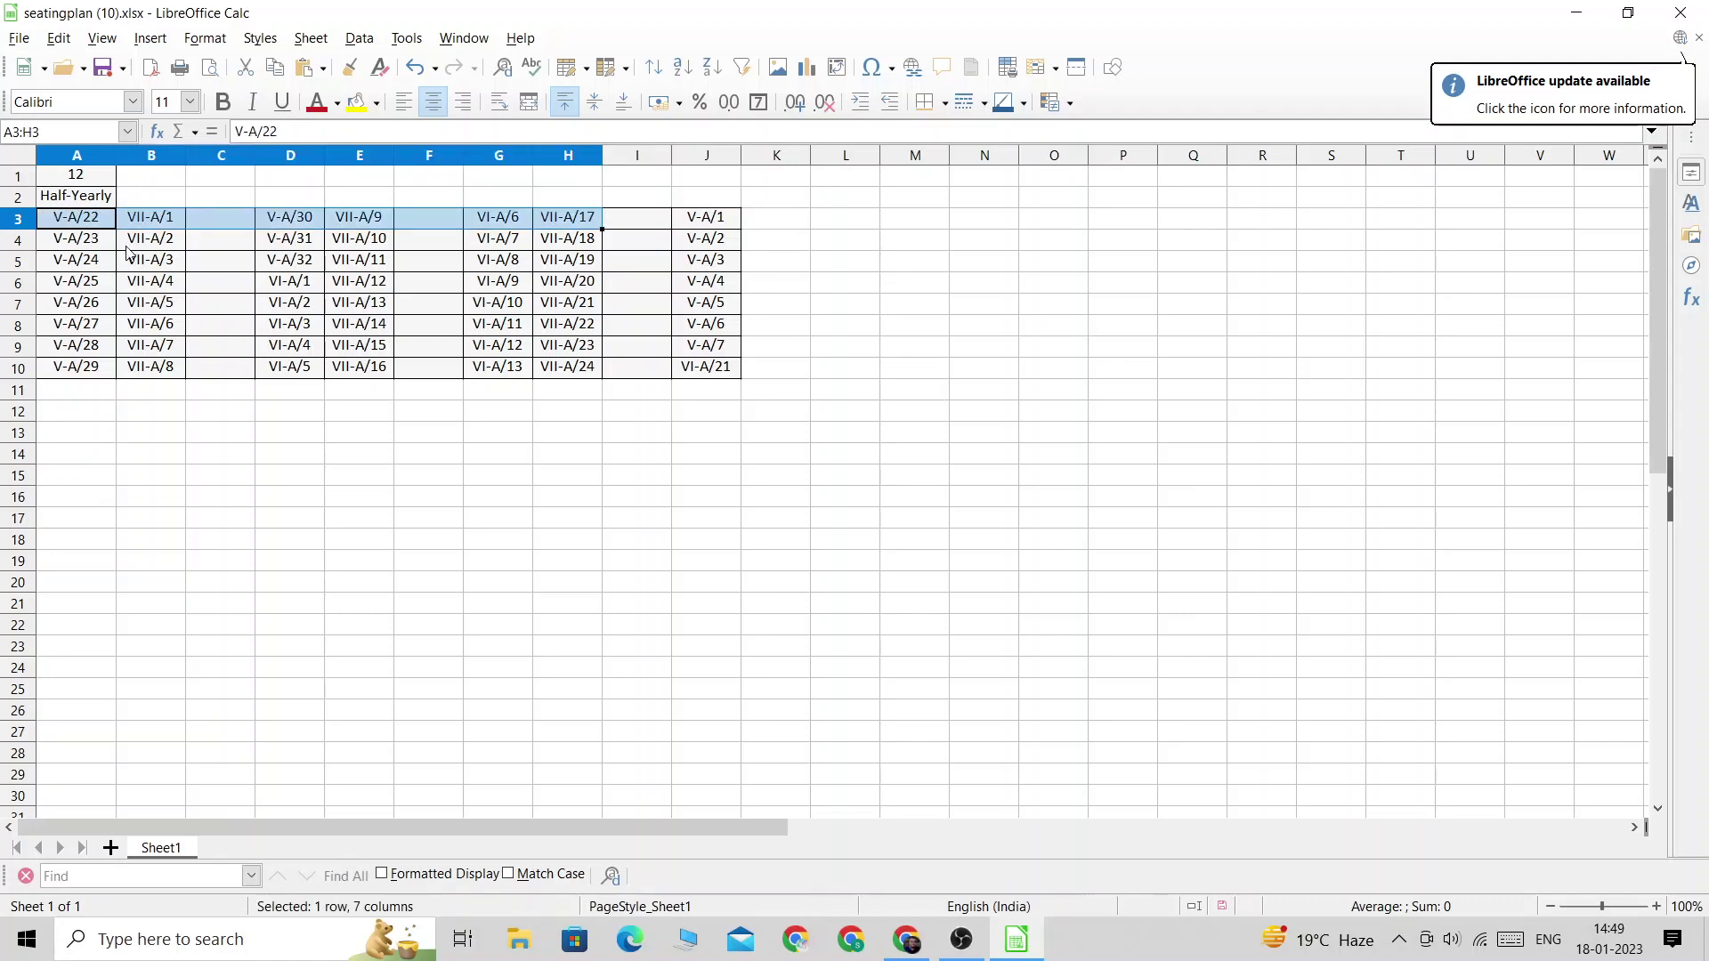
pyautogui.hotkey('shift', 'Down')
pyautogui.hotkey('shift', 'Down')
pyautogui.hotkey('shift', 'Down')
pyautogui.hotkey('shift', 'Down')
pyautogui.hotkey('shift', 'Down')
pyautogui.hotkey('shift', 'Down')
pyautogui.hotkey('shift', 'Down')
pyautogui.hotkey('shift', 'Down')
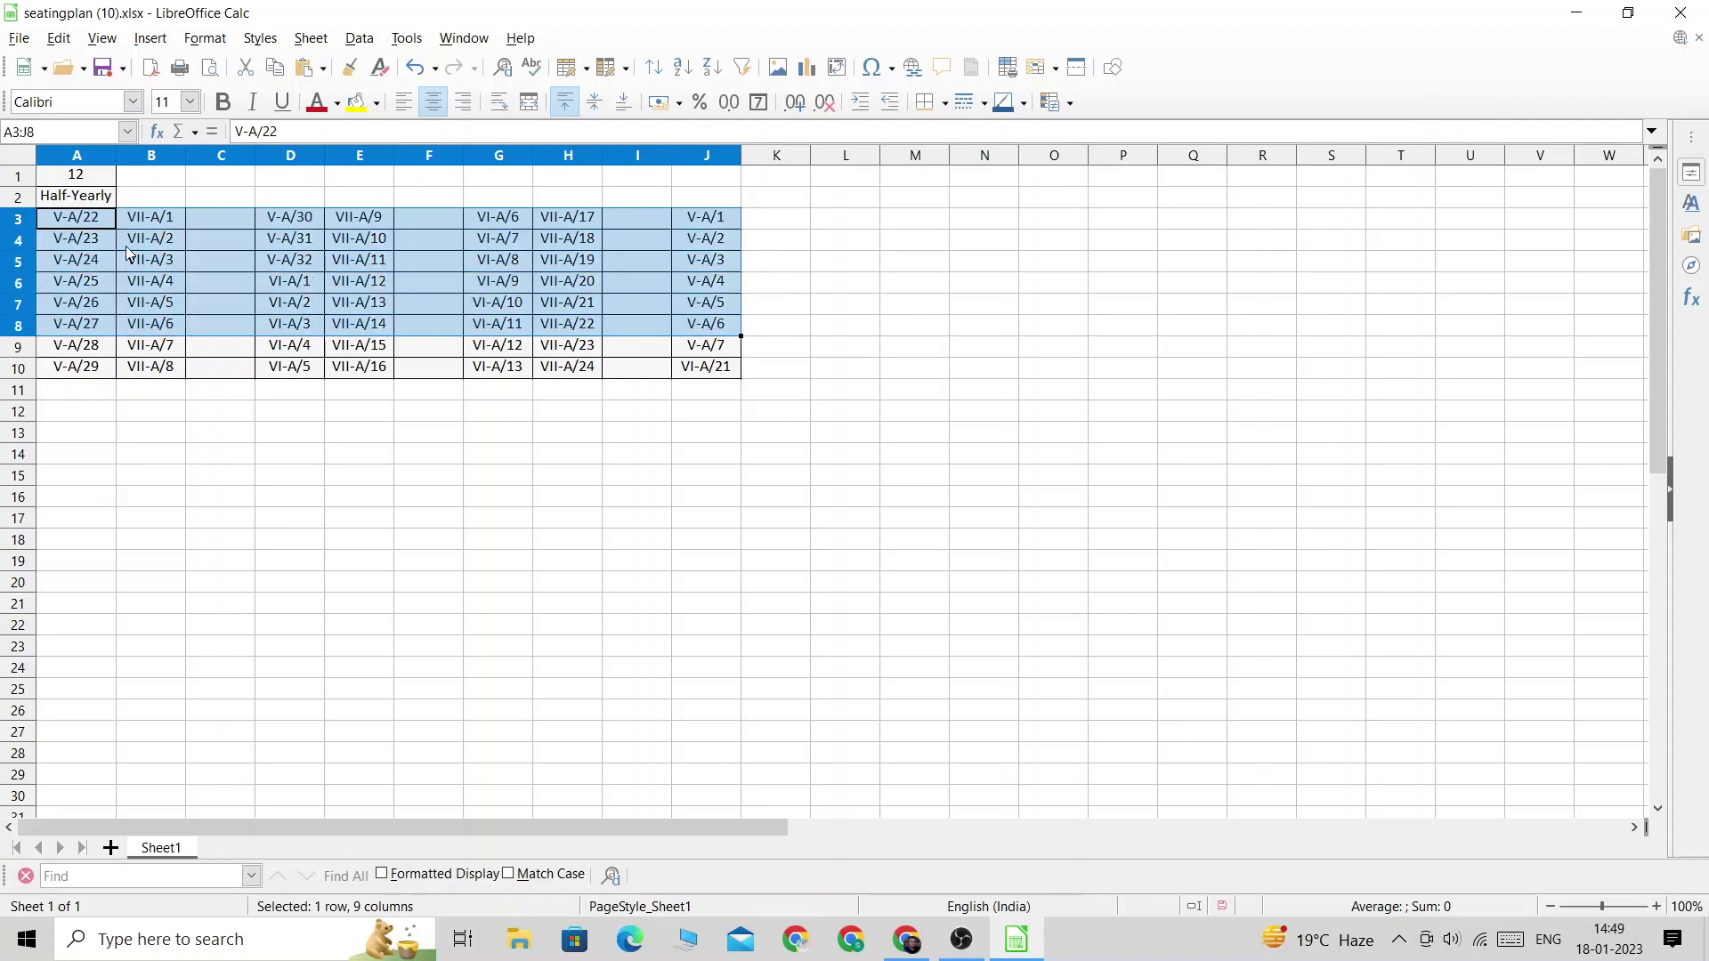
pyautogui.hotkey('shift', 'Up')
pyautogui.hotkey('shift', 'Up')
pyautogui.hotkey('shift', 'Down')
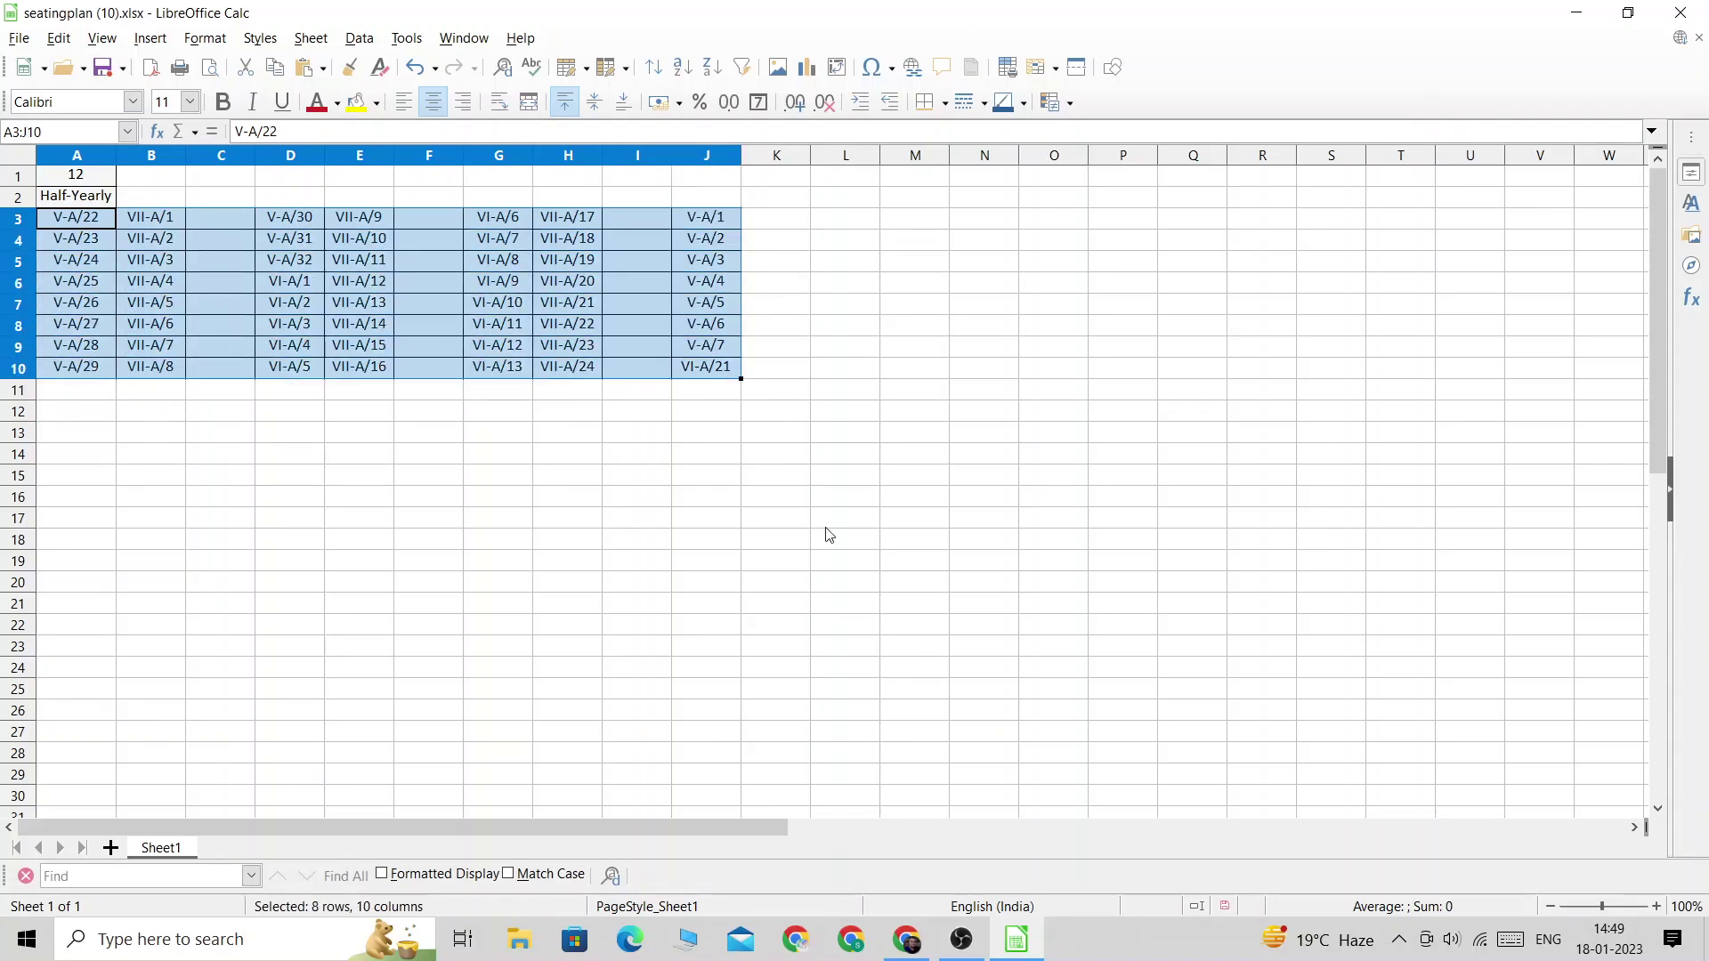
pyautogui.click(910, 941)
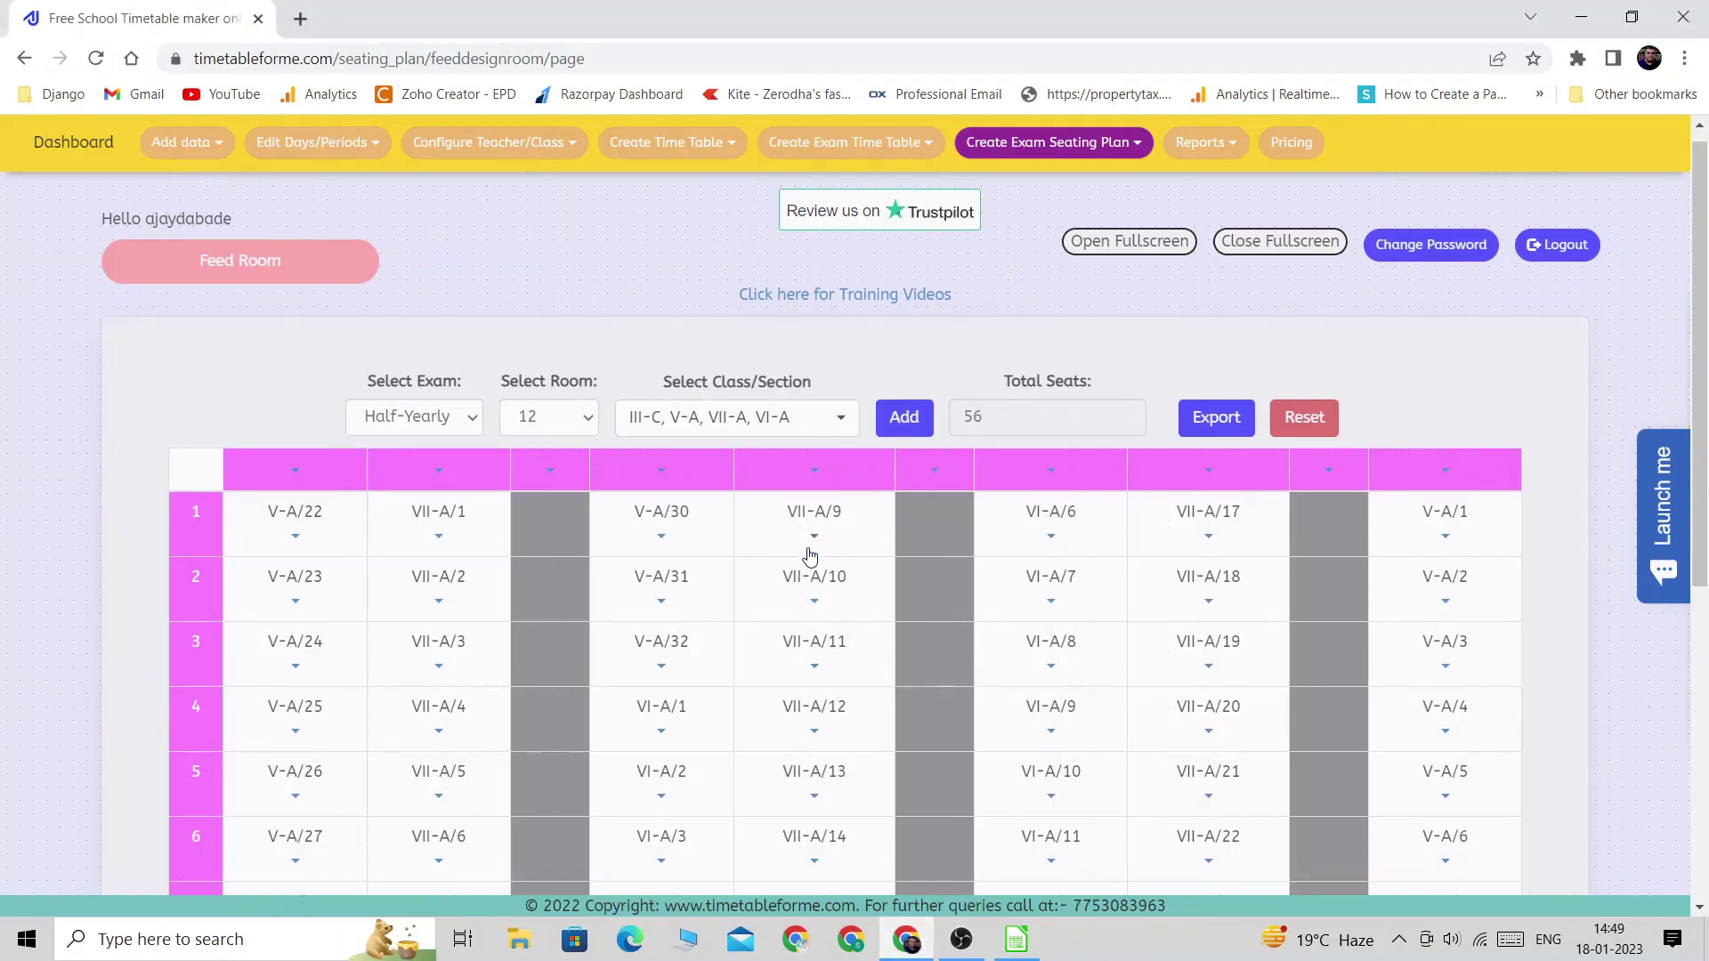
# - Review room 12's Half-Yearly seating plan alongside the exported spreadsheet in LibreOffice Calc, and check the available exam choices back in Chrome
pyautogui.scroll(-4, 810, 525)
pyautogui.scroll(1, 810, 532)
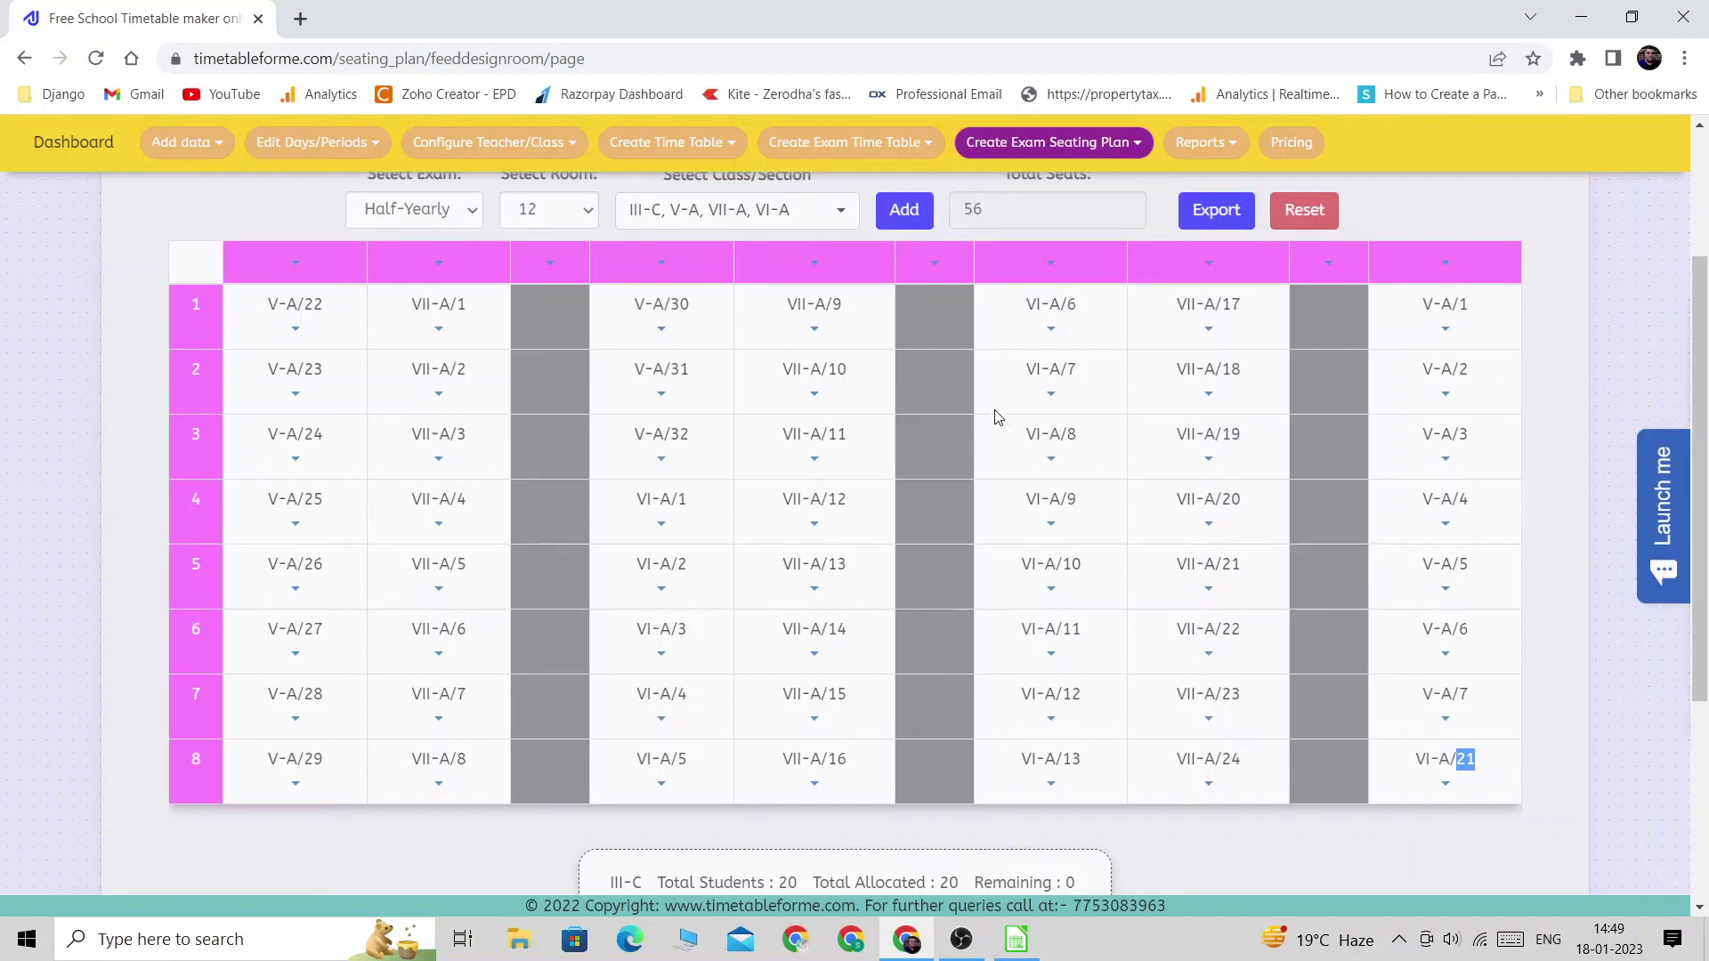
pyautogui.scroll(1, 1042, 457)
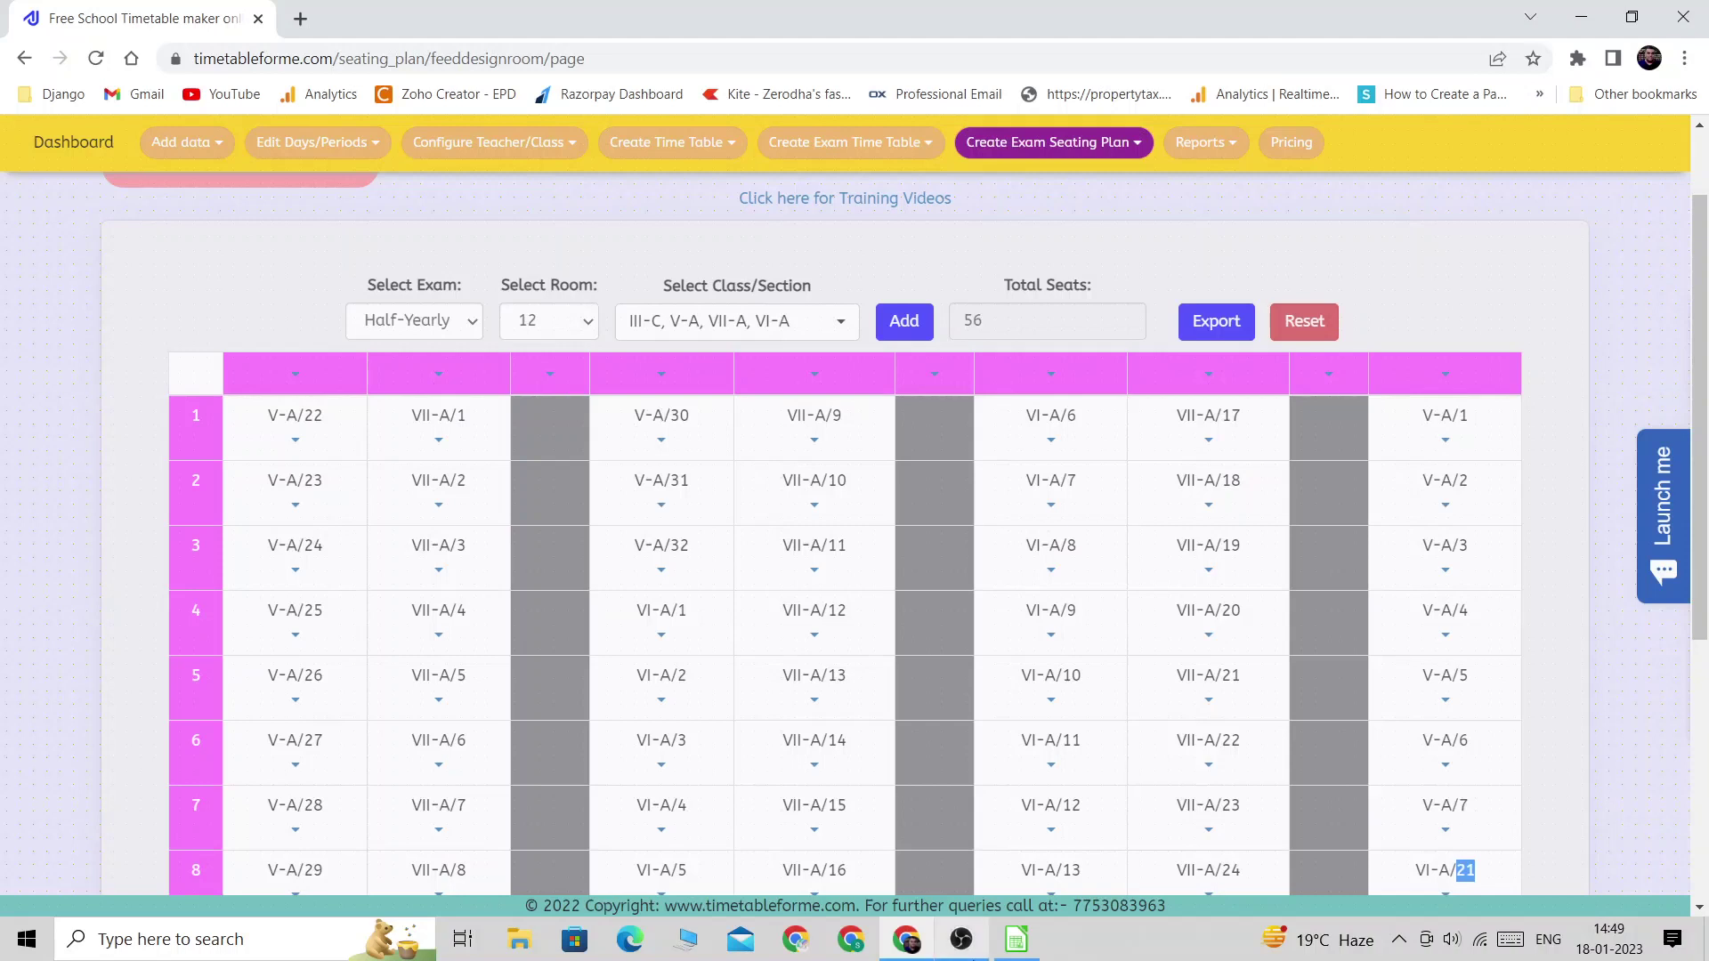
pyautogui.click(1018, 950)
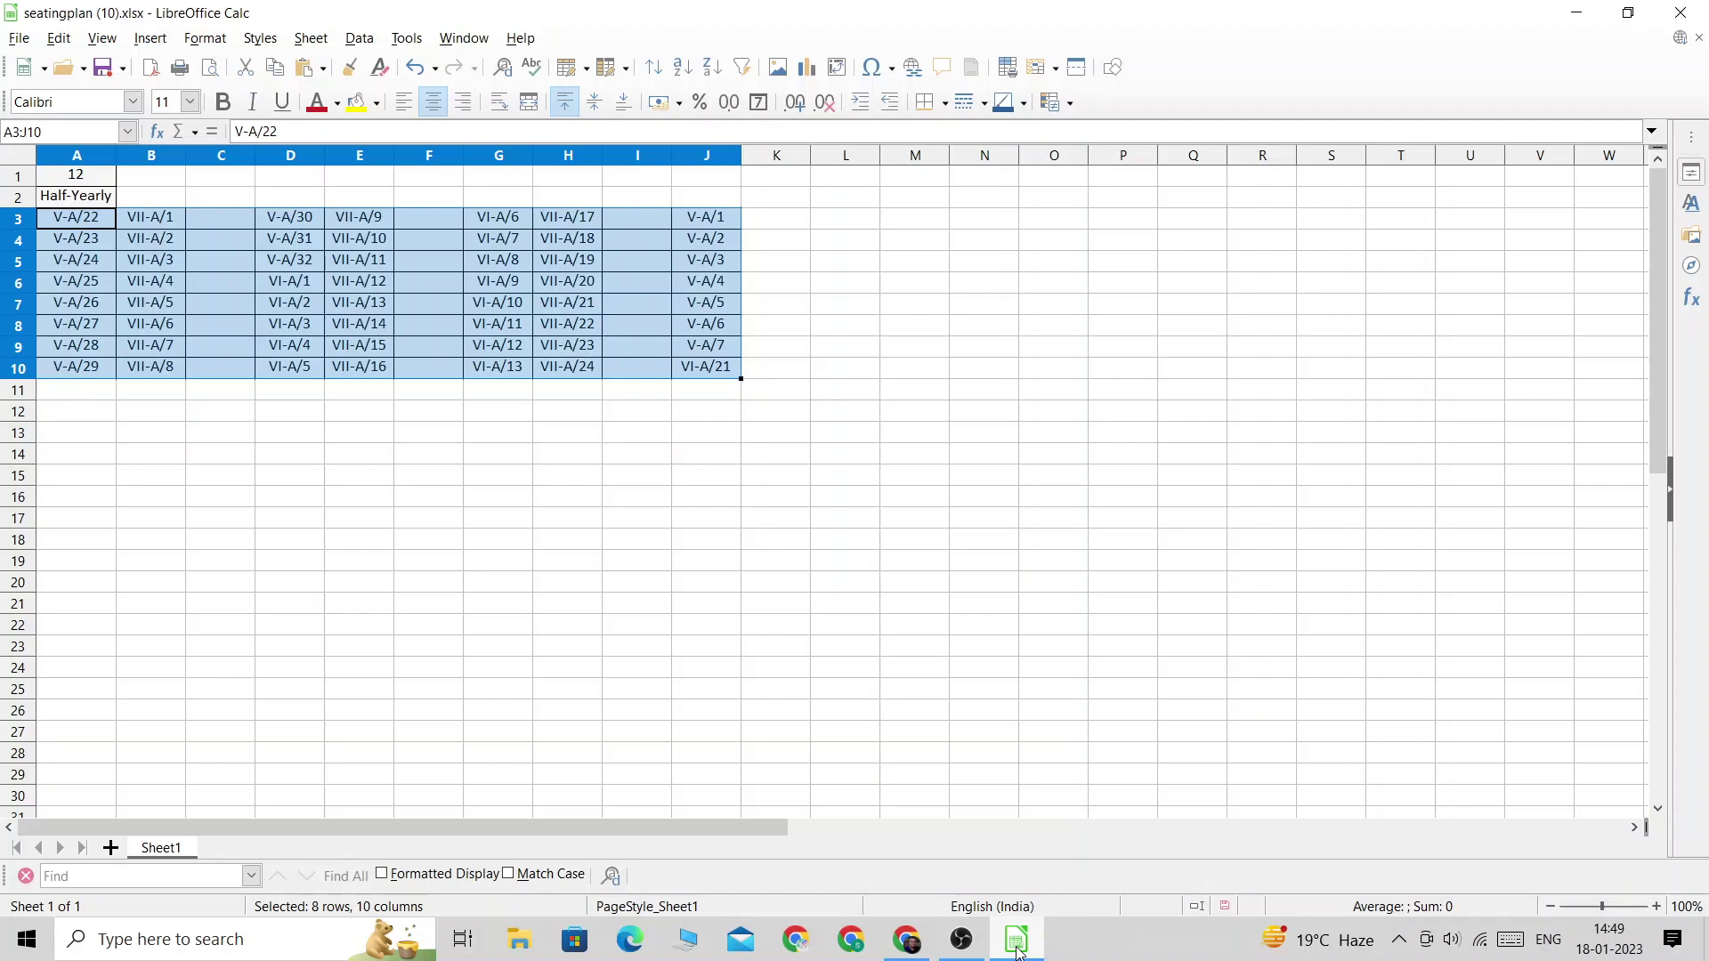
pyautogui.click(1018, 951)
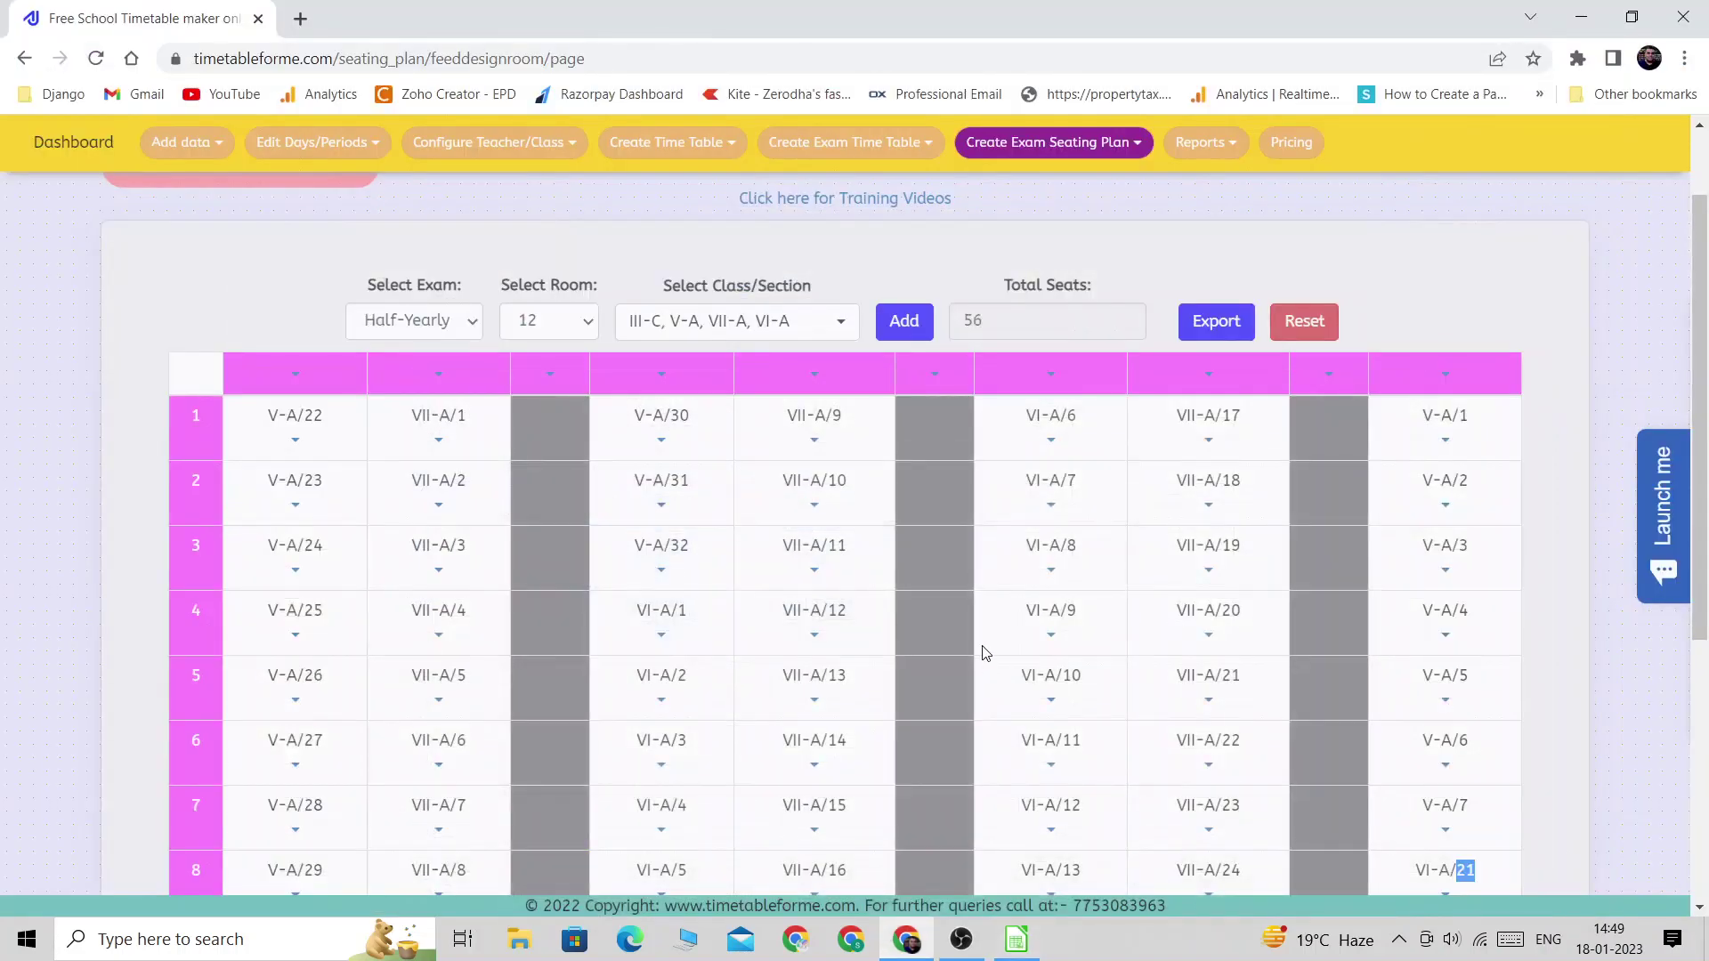
pyautogui.click(412, 326)
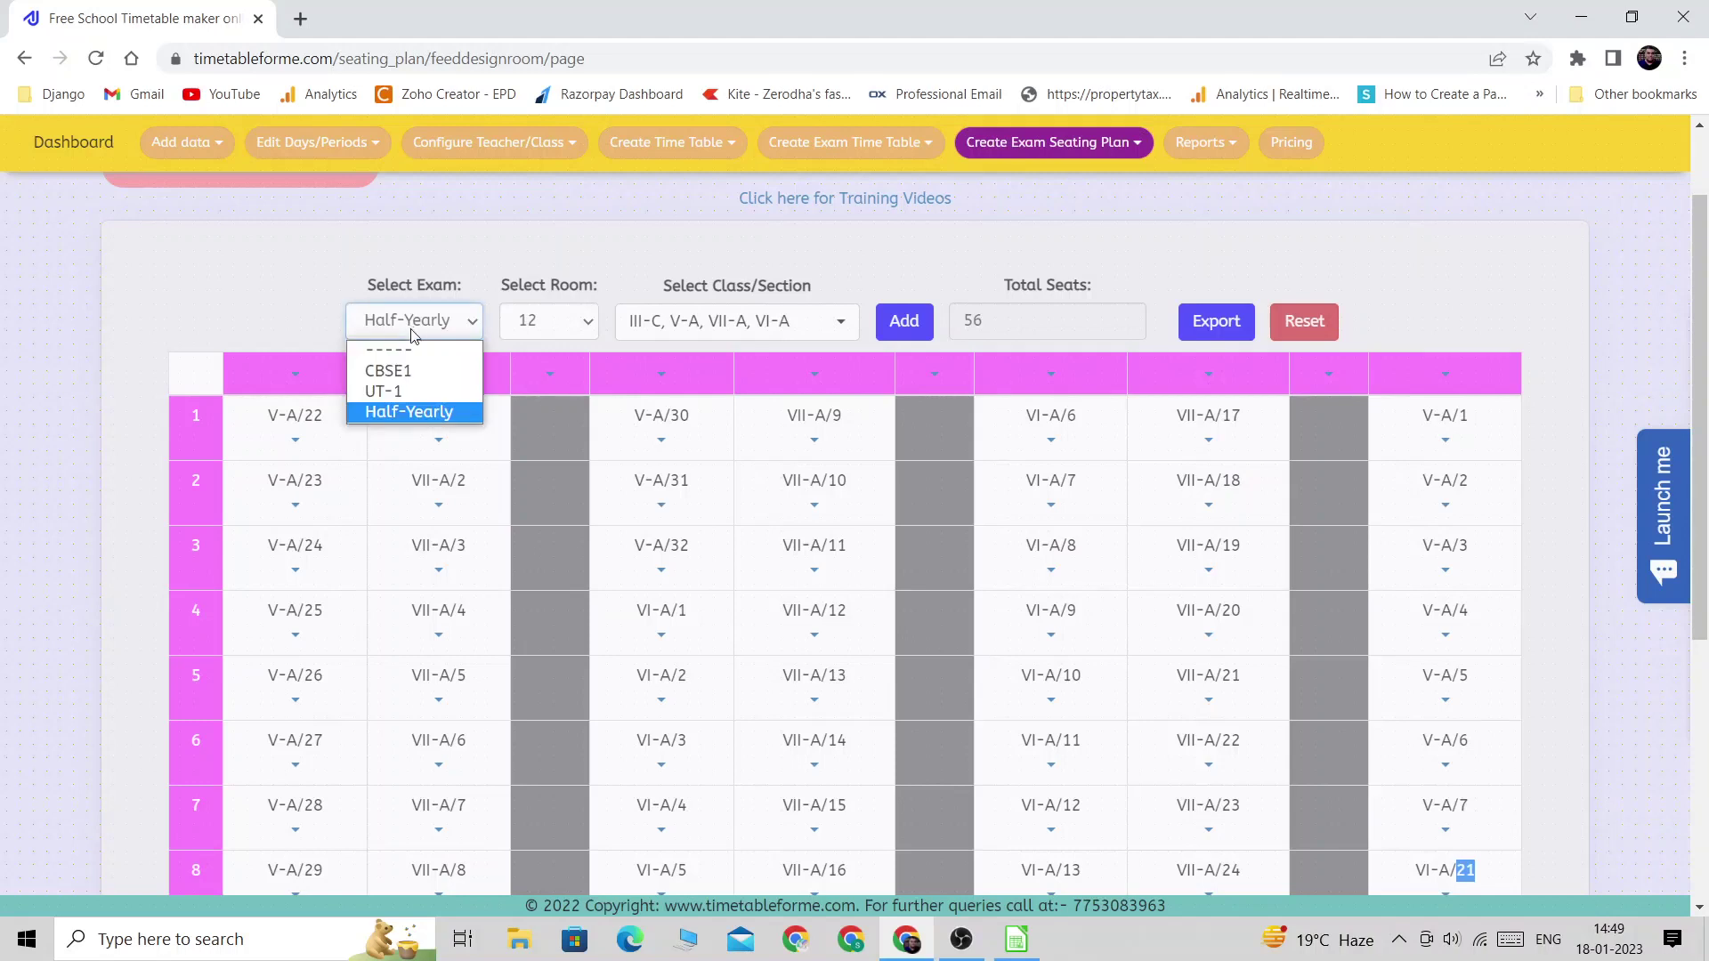
pyautogui.click(338, 273)
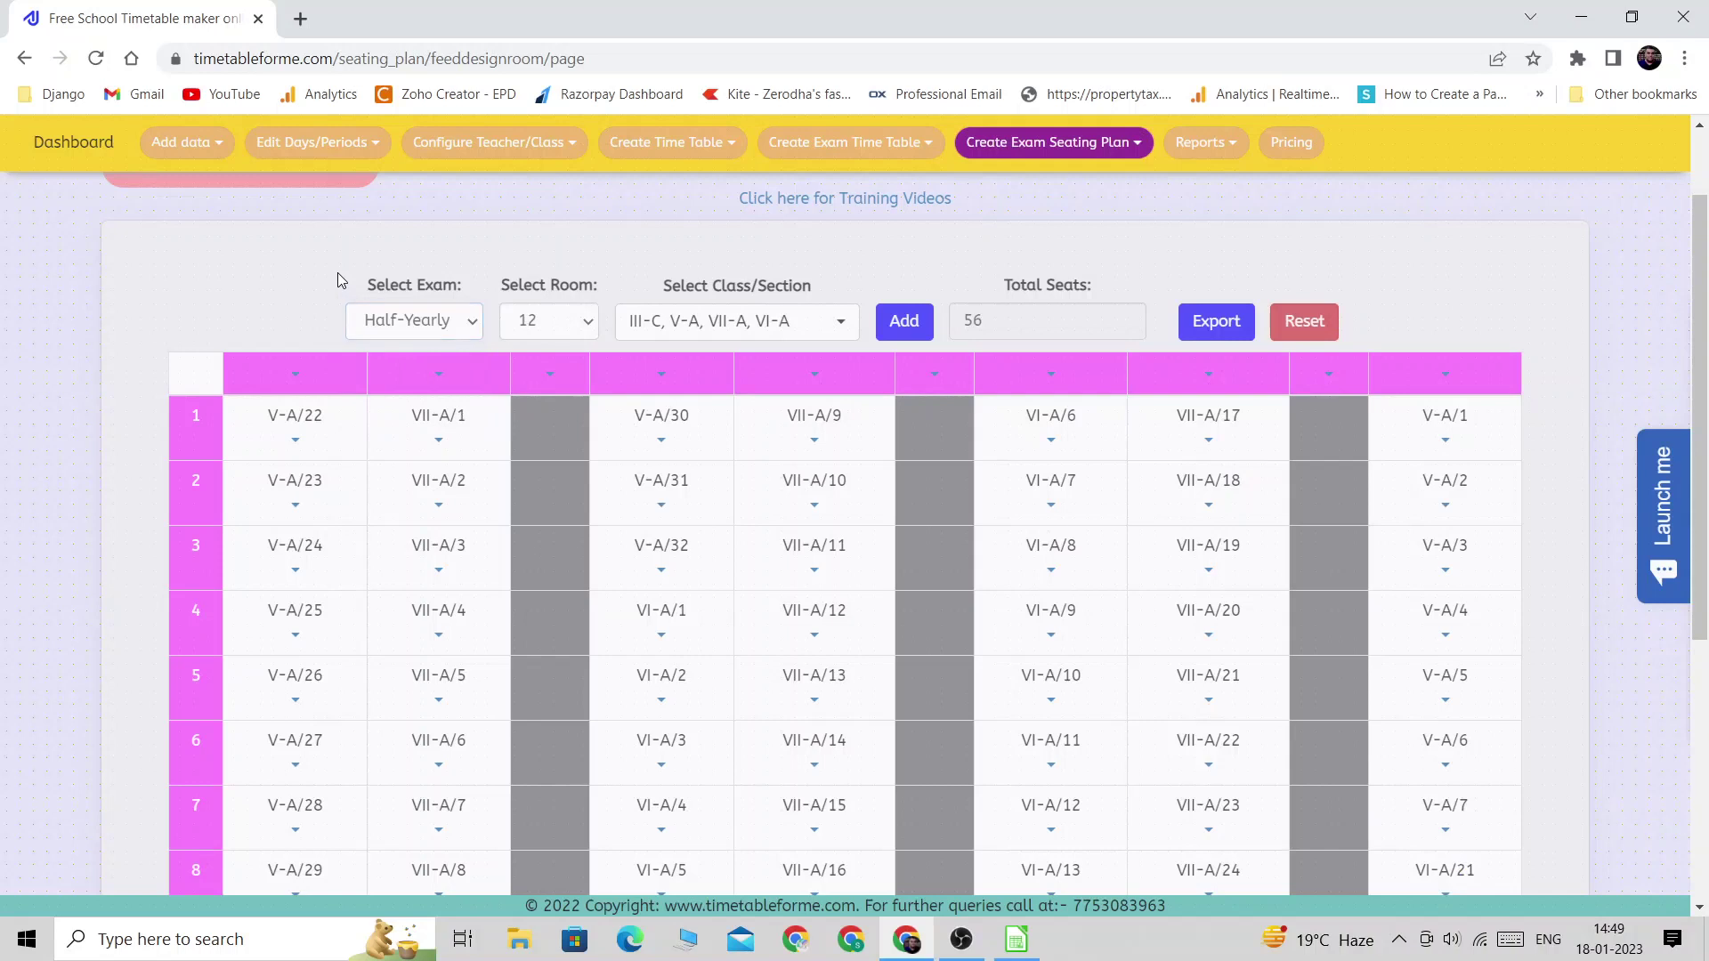
# - Open the Design Rooms page in full screen and load the layout of room 11
pyautogui.click(1018, 157)
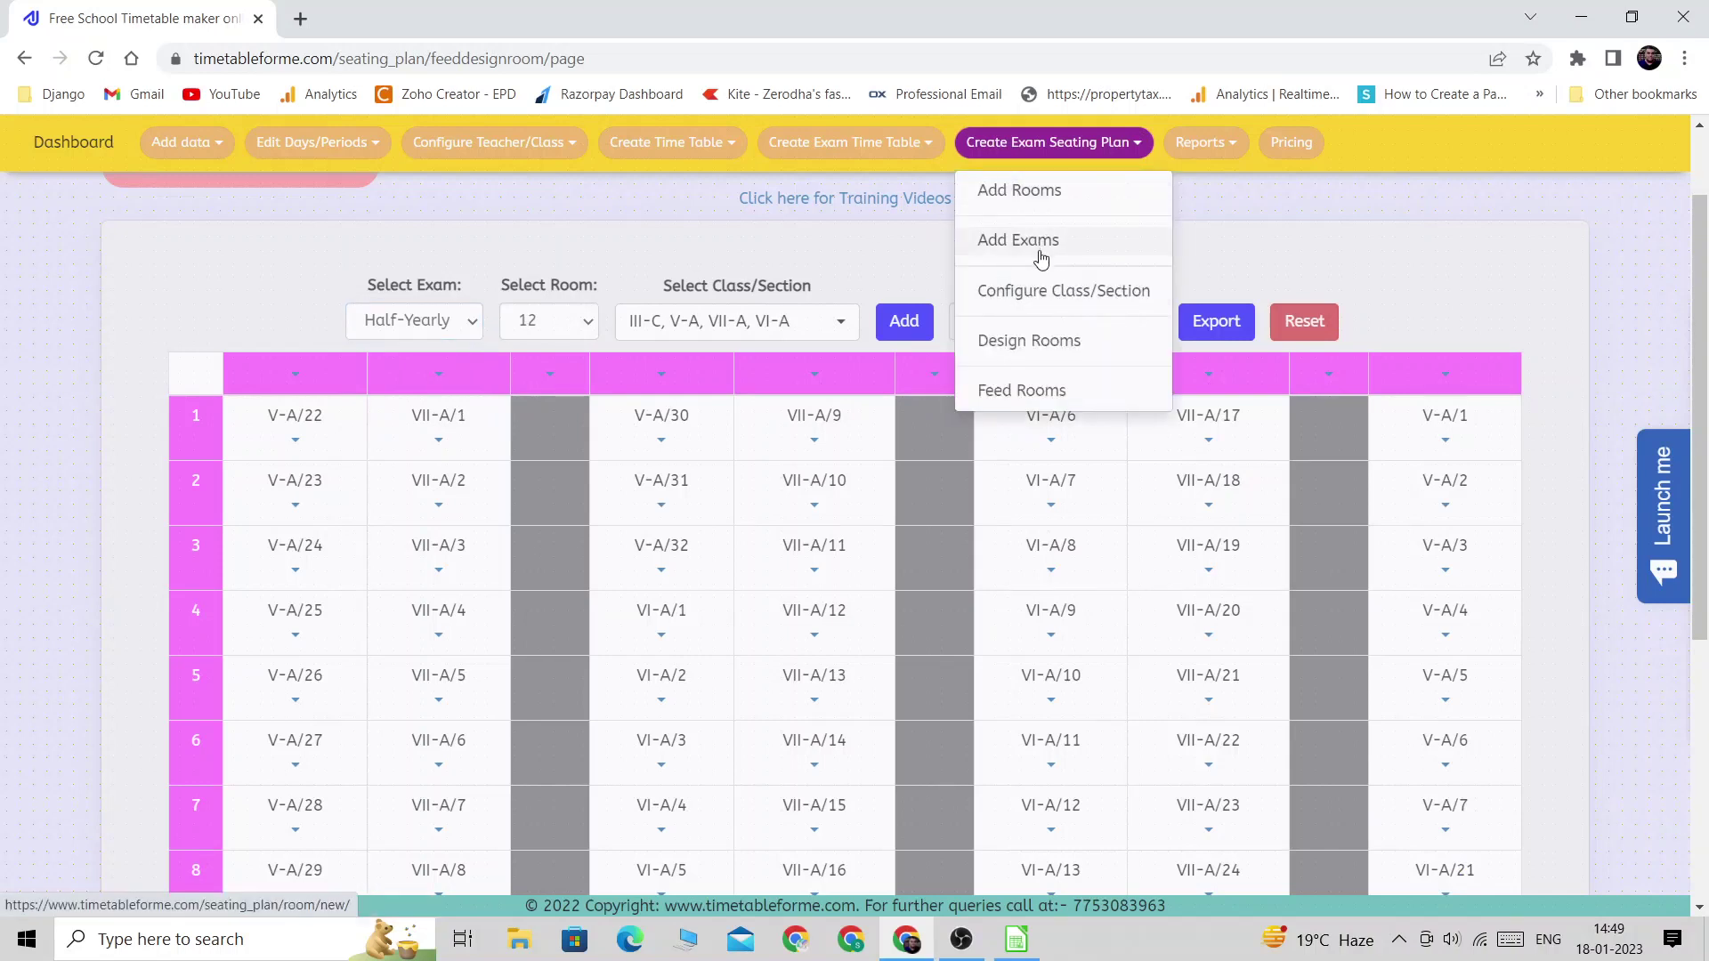
pyautogui.click(1063, 343)
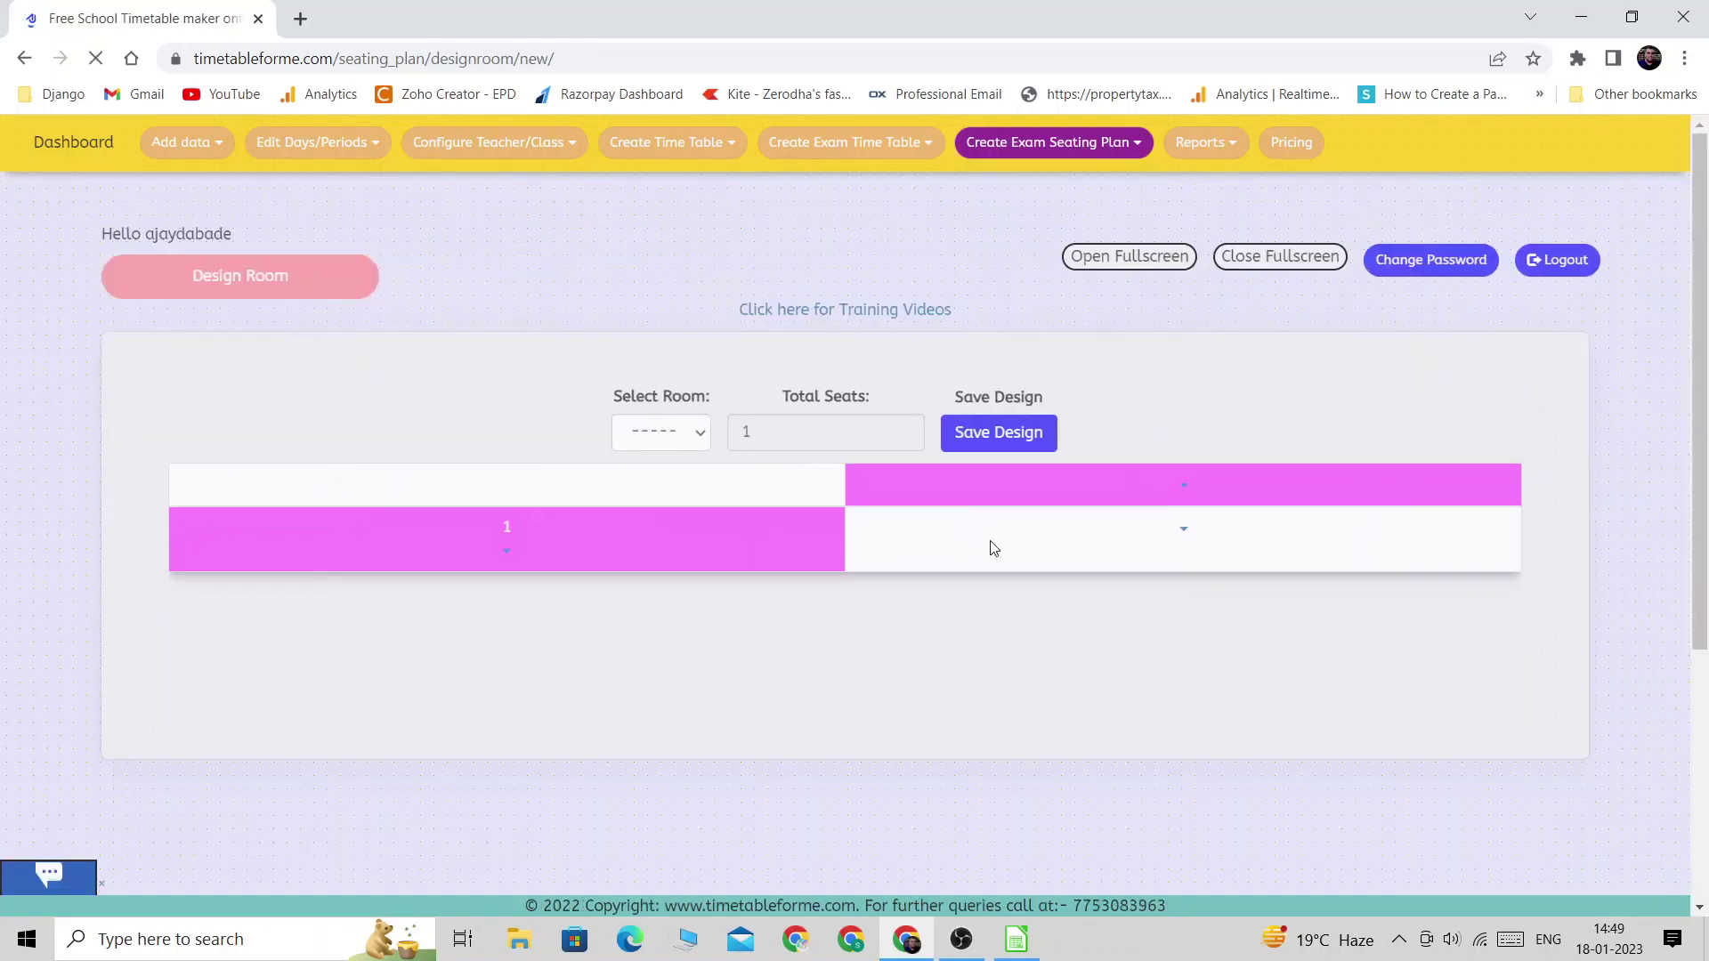
pyautogui.click(643, 437)
pyautogui.click(670, 441)
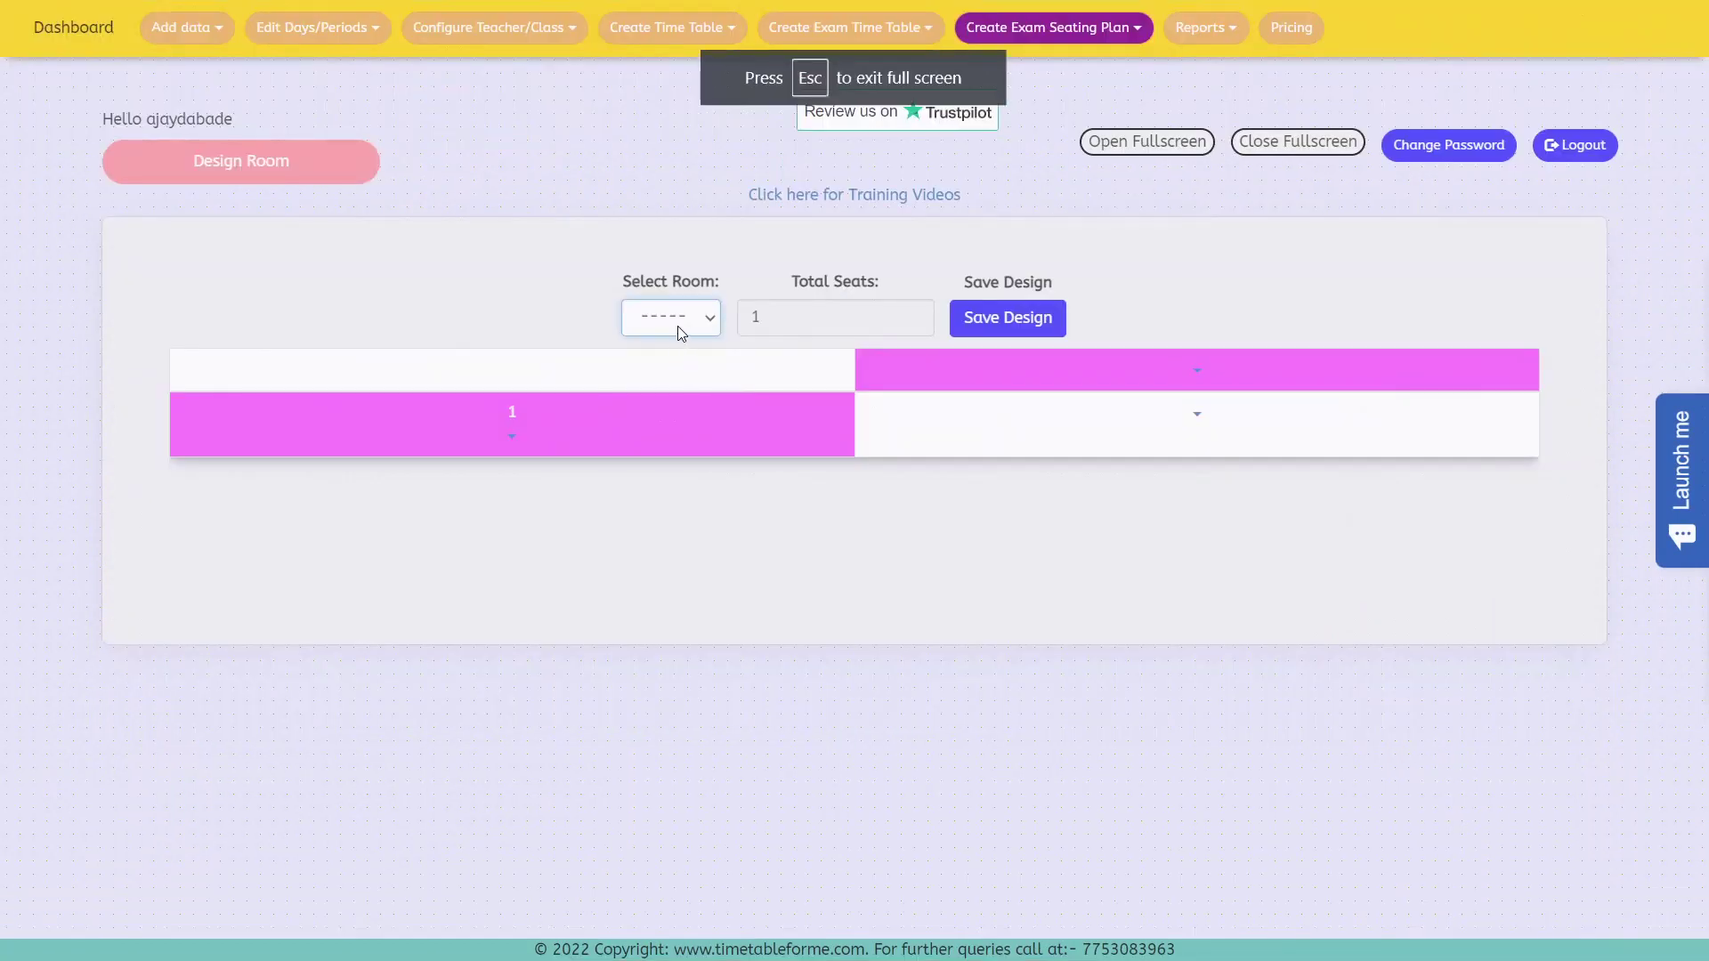
pyautogui.click(677, 326)
pyautogui.click(676, 372)
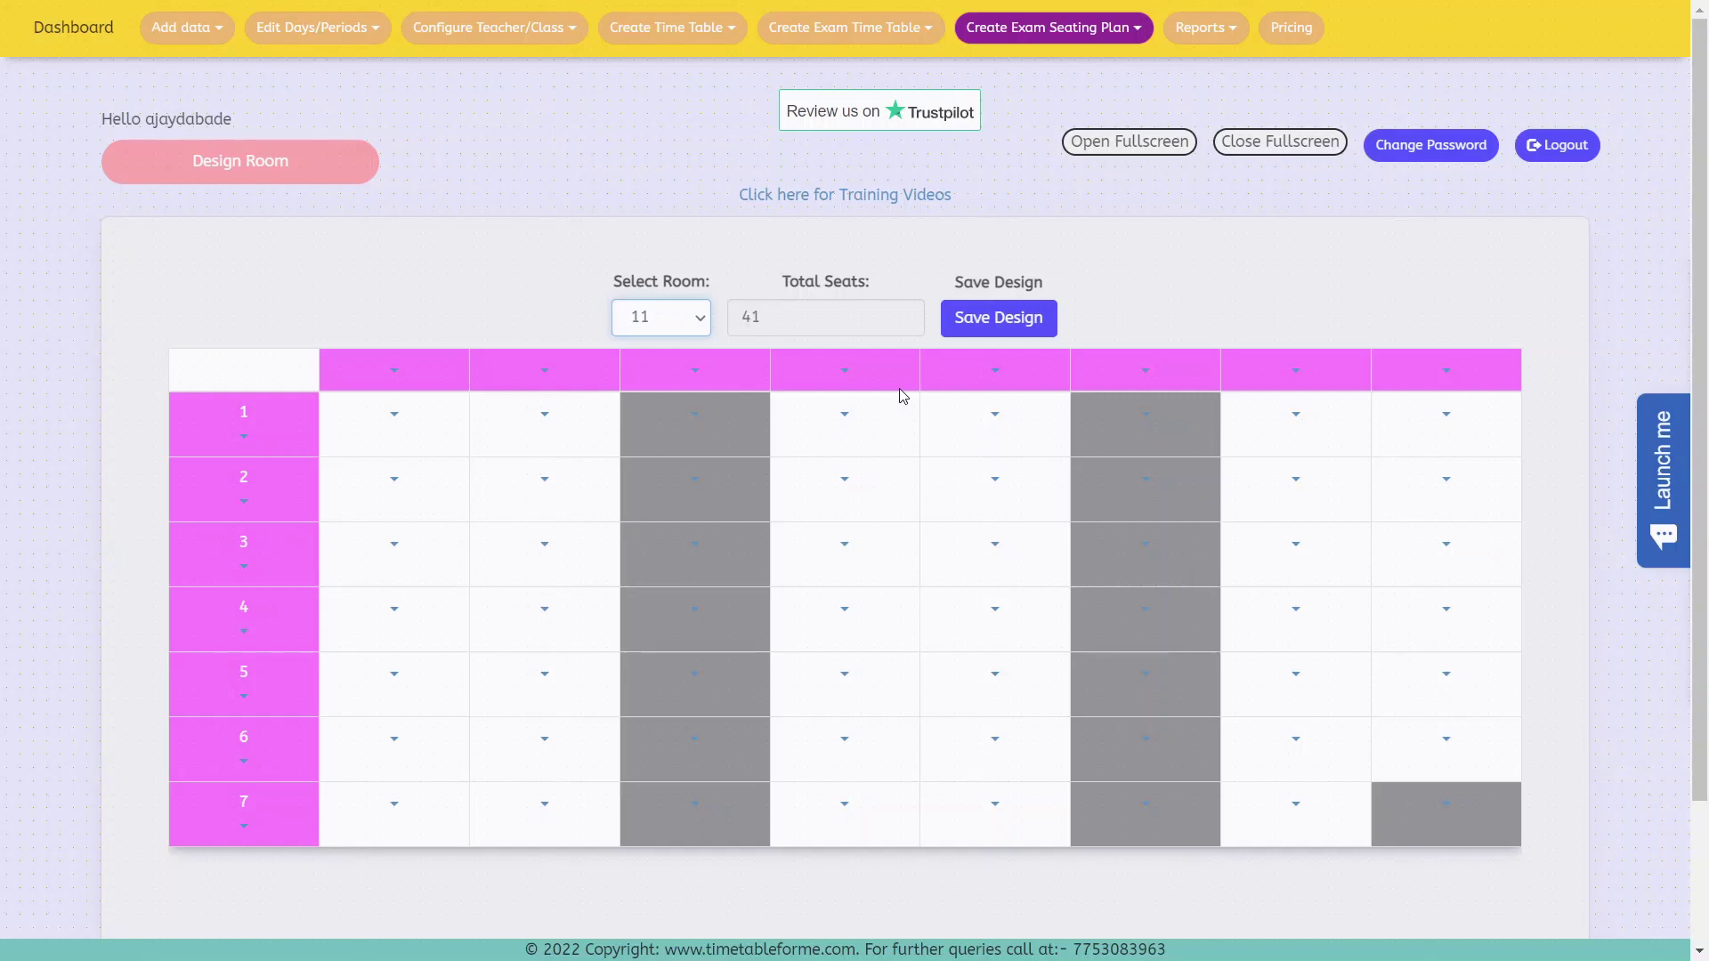
# - Exit full screen, examine room 11's seat layout, and view the list of available rooms without changing the selection
pyautogui.press('Escape')
pyautogui.scroll(-2, 917, 387)
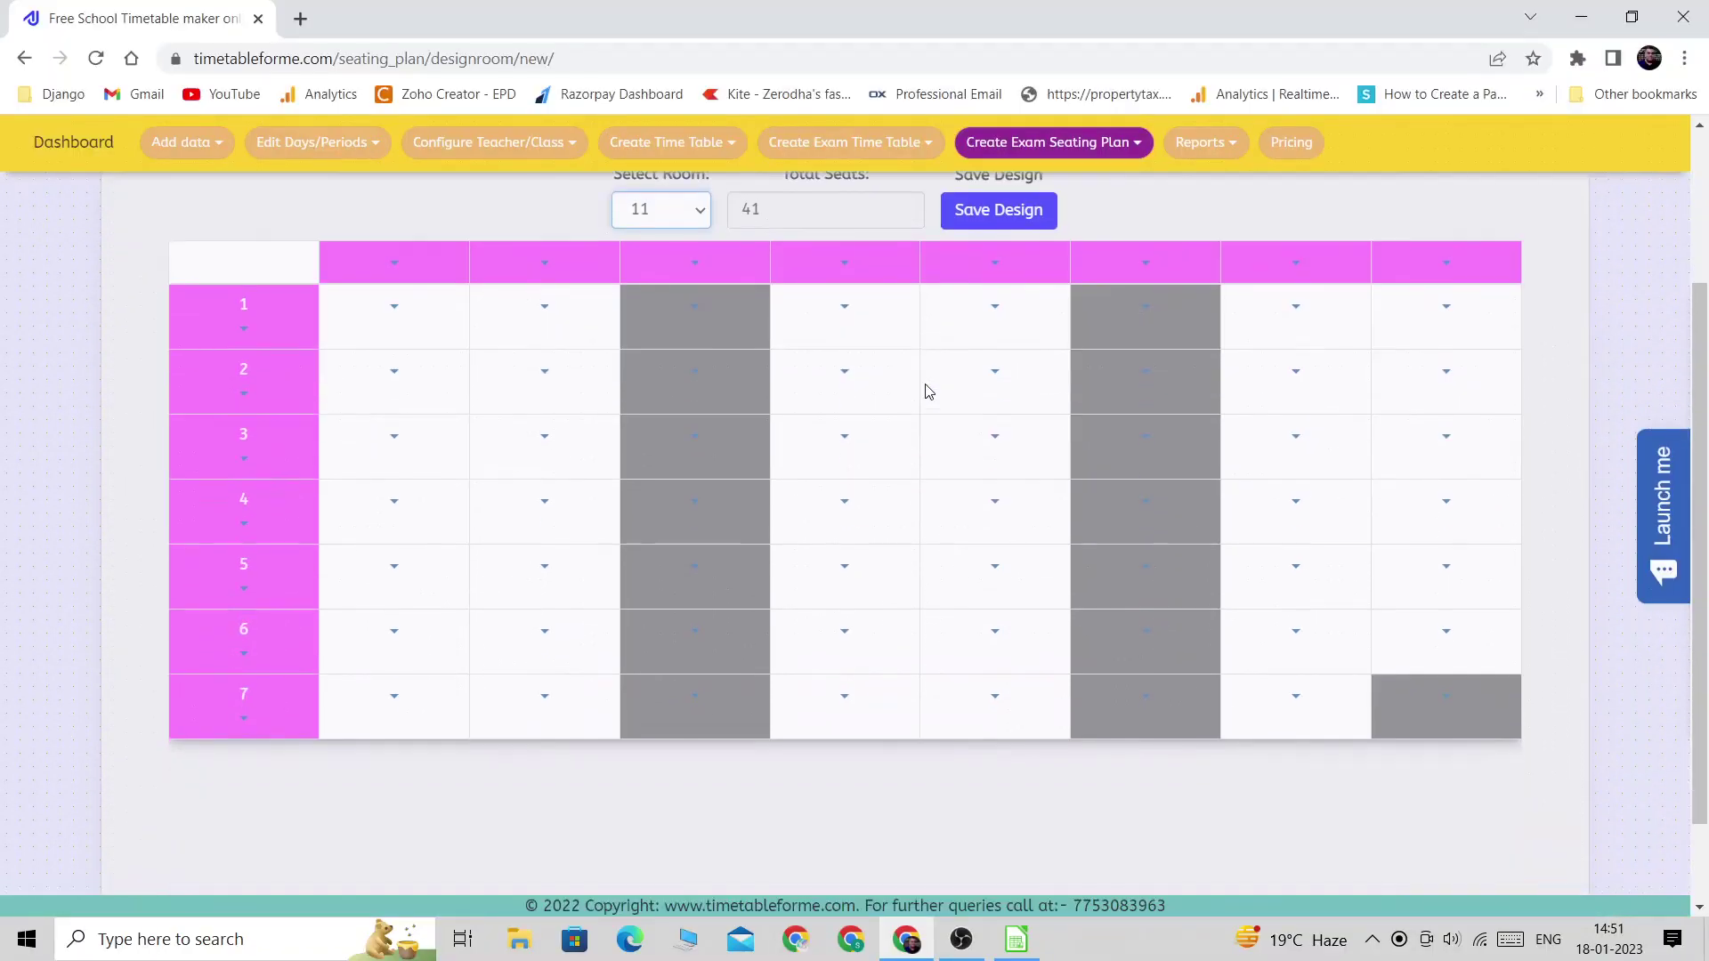
pyautogui.scroll(3, 916, 392)
pyautogui.click(644, 442)
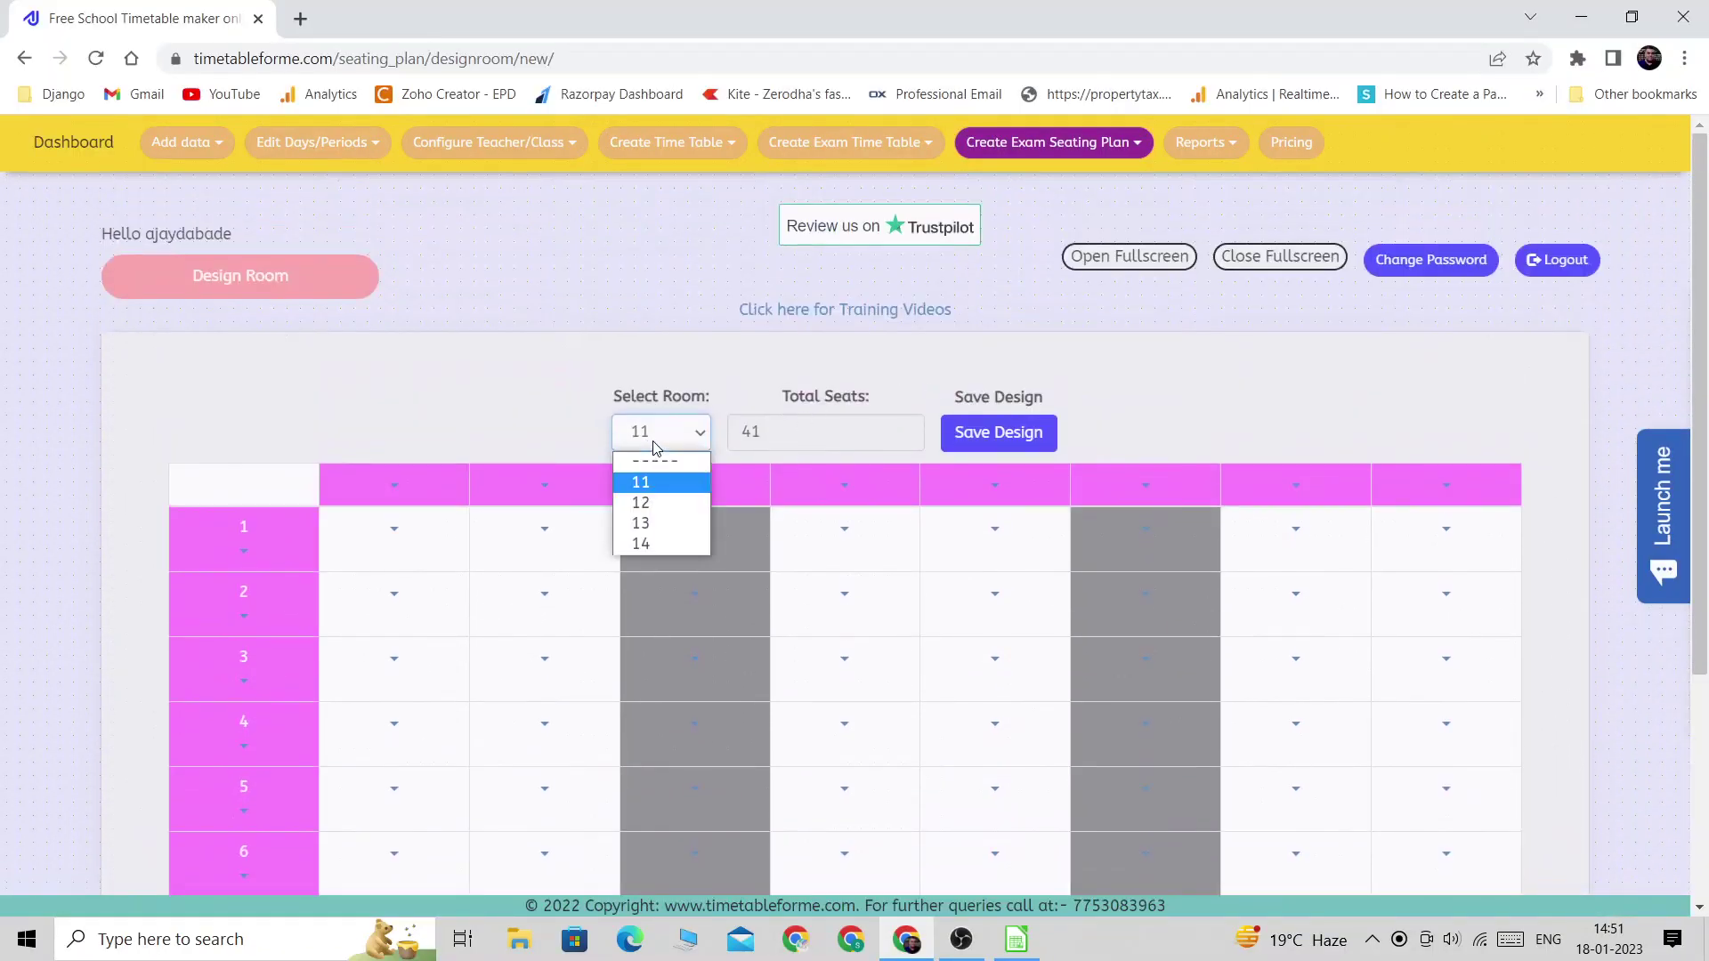
pyautogui.click(702, 370)
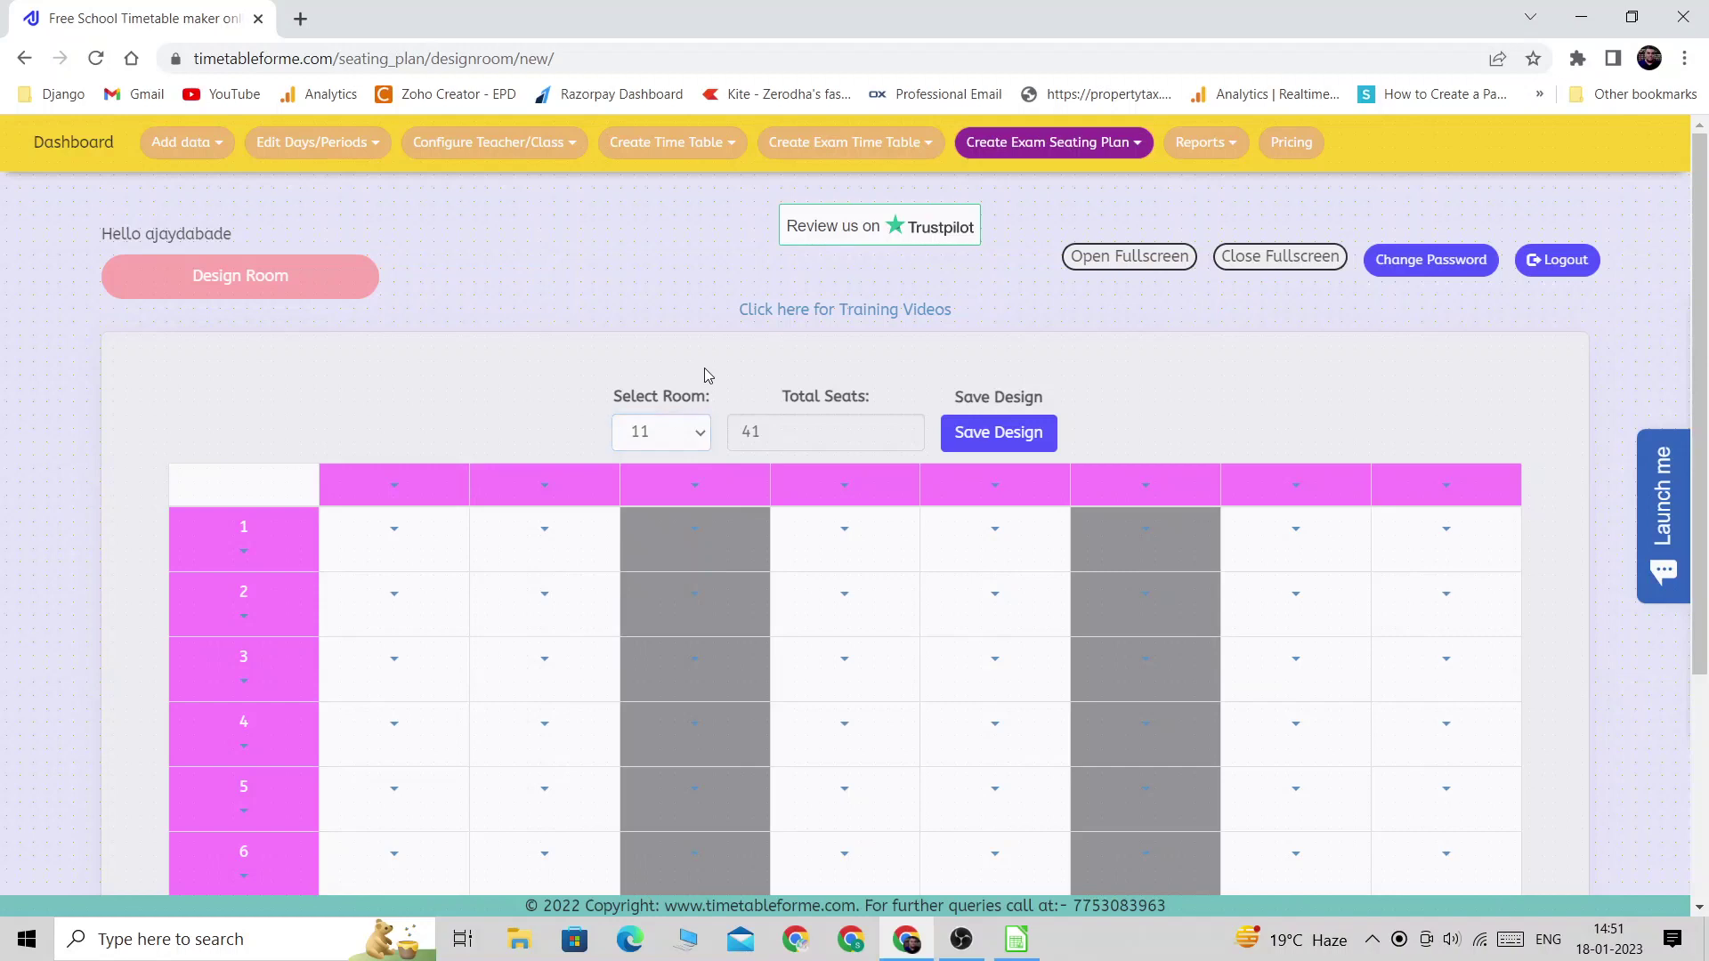